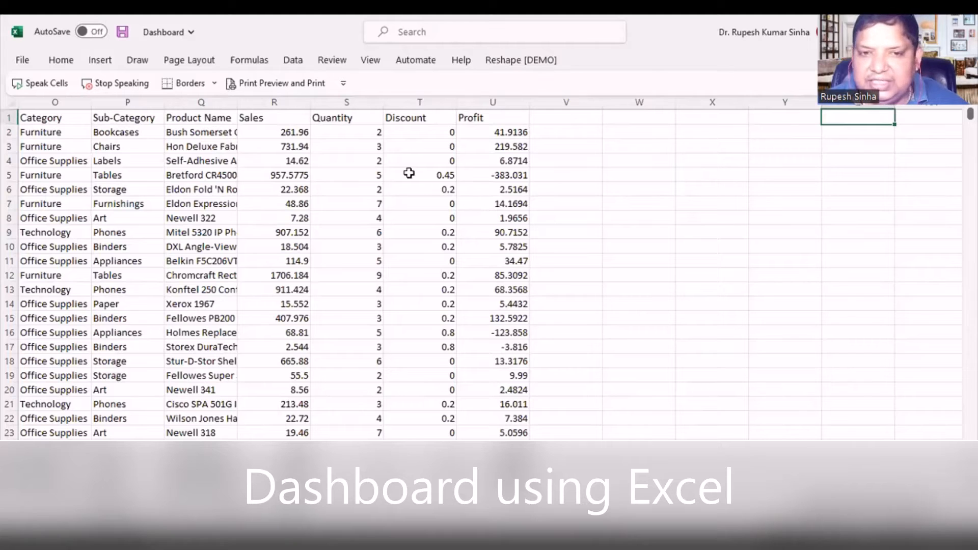
pyautogui.click(364, 205)
pyautogui.click(319, 115)
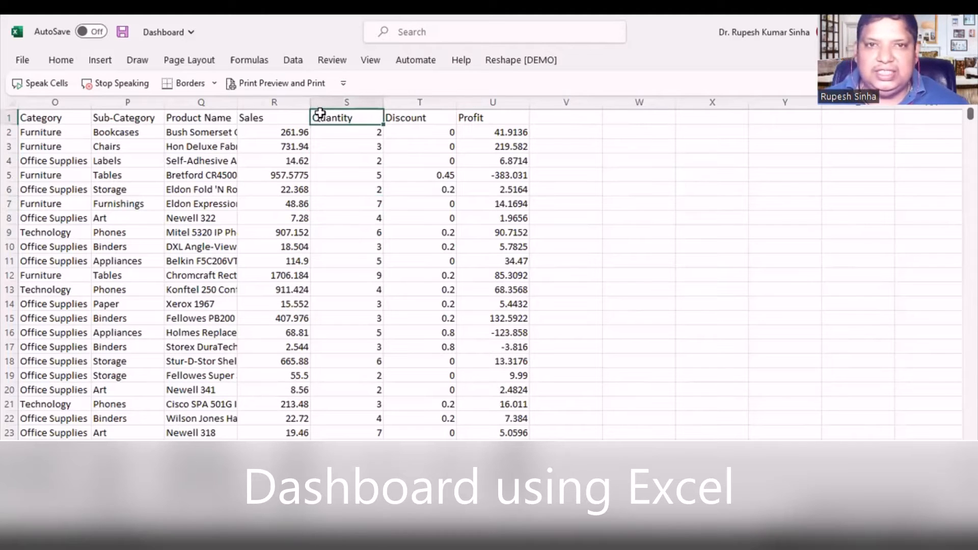
pyautogui.hotkey('ctrl', 'Home')
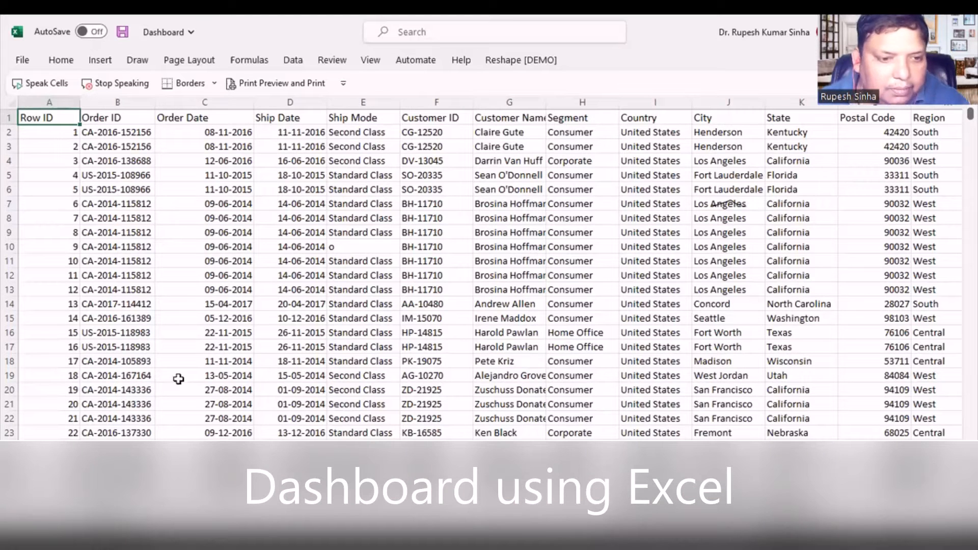
# - Create a PivotTable from the full Sheet1 data range A1:U9995 on a new worksheet
pyautogui.click(175, 377)
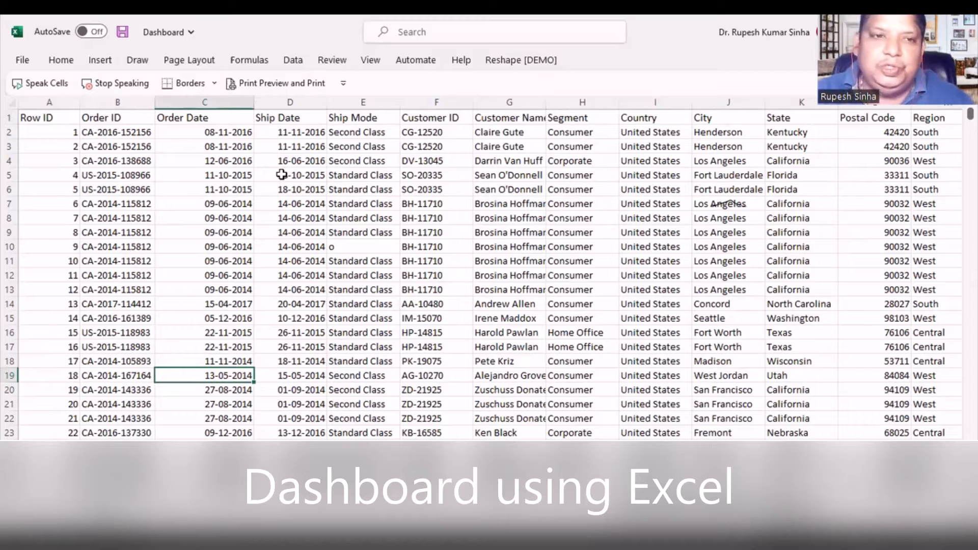
pyautogui.click(100, 61)
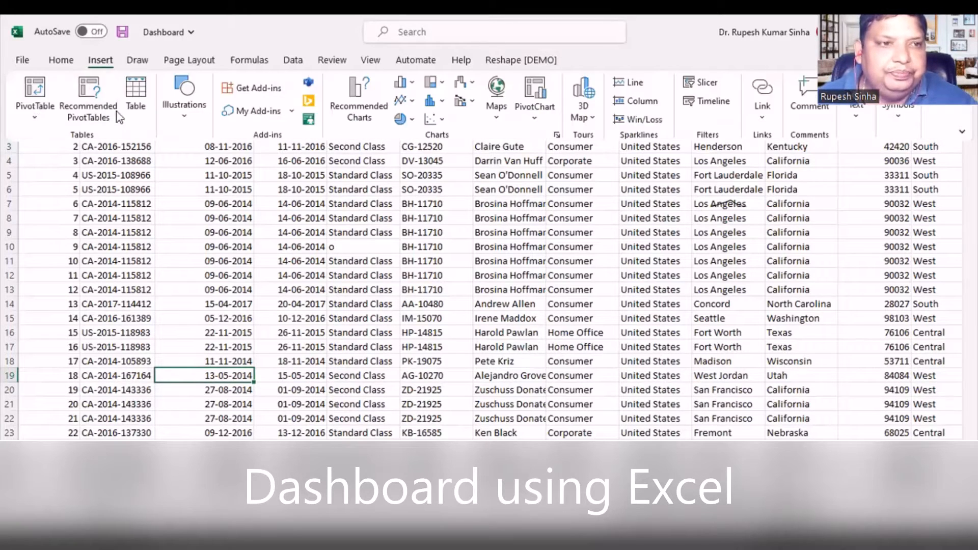
pyautogui.click(29, 103)
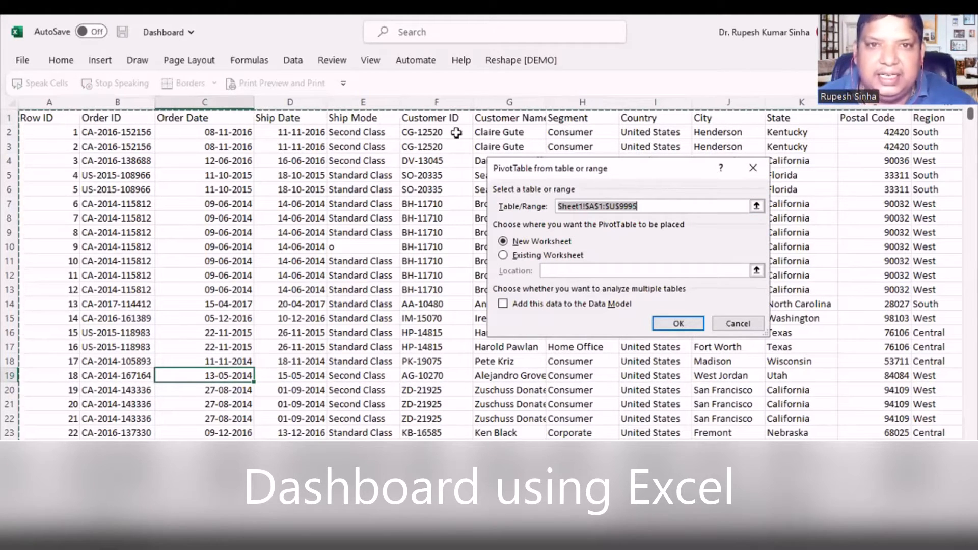
pyautogui.moveTo(618, 168); pyautogui.dragTo(455, 164)
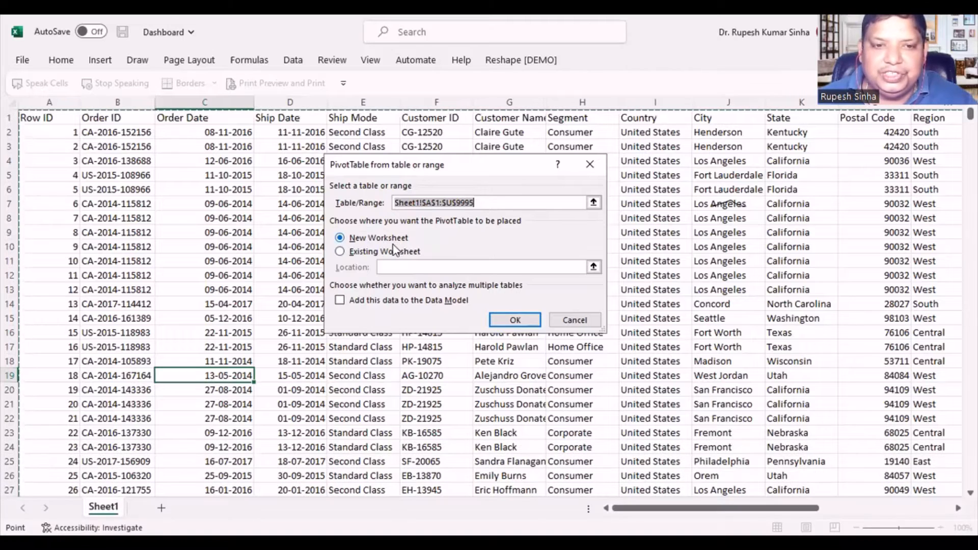
pyautogui.click(515, 318)
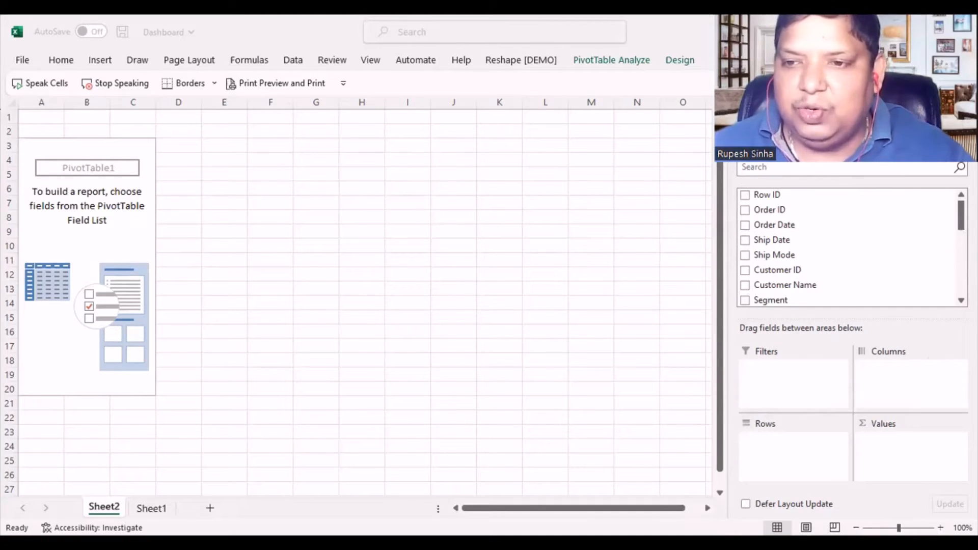
# - Add the Profit and Sales fields to the PivotTable's values as sums
pyautogui.click(961, 215)
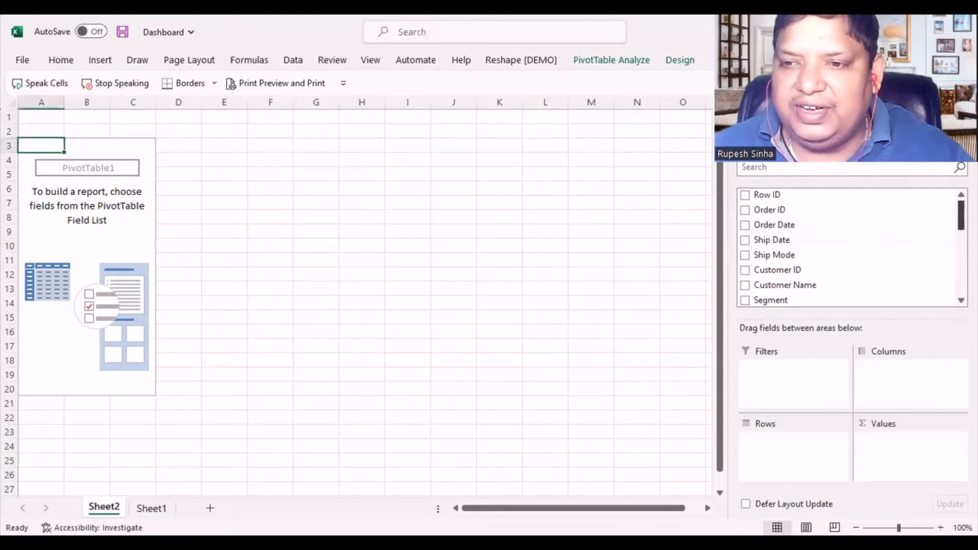
pyautogui.scroll(-5, 845, 247)
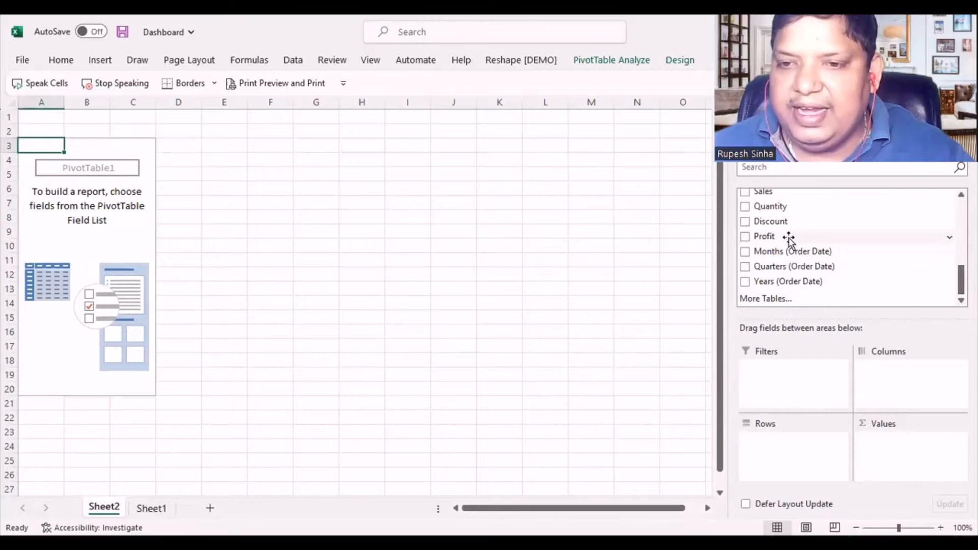
pyautogui.moveTo(790, 238); pyautogui.dragTo(898, 451)
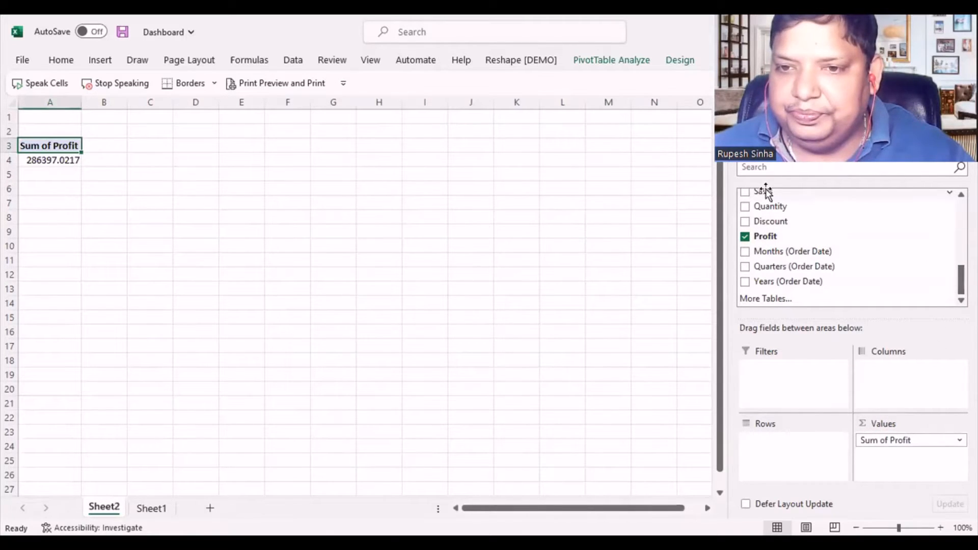
pyautogui.moveTo(766, 193); pyautogui.dragTo(877, 458)
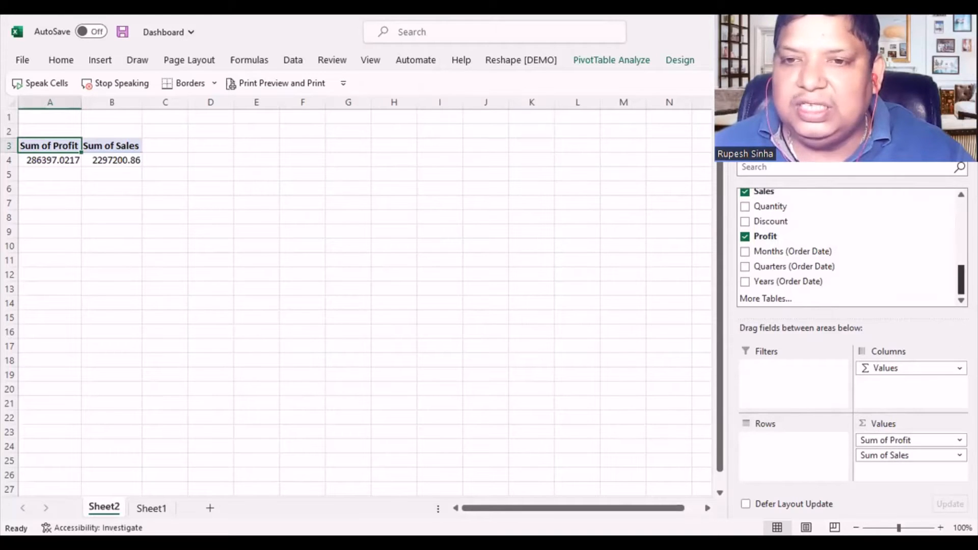
# - Add Order Date to the PivotTable's rows and check the quarterly breakdown of 2014
pyautogui.moveTo(961, 279); pyautogui.dragTo(960, 215)
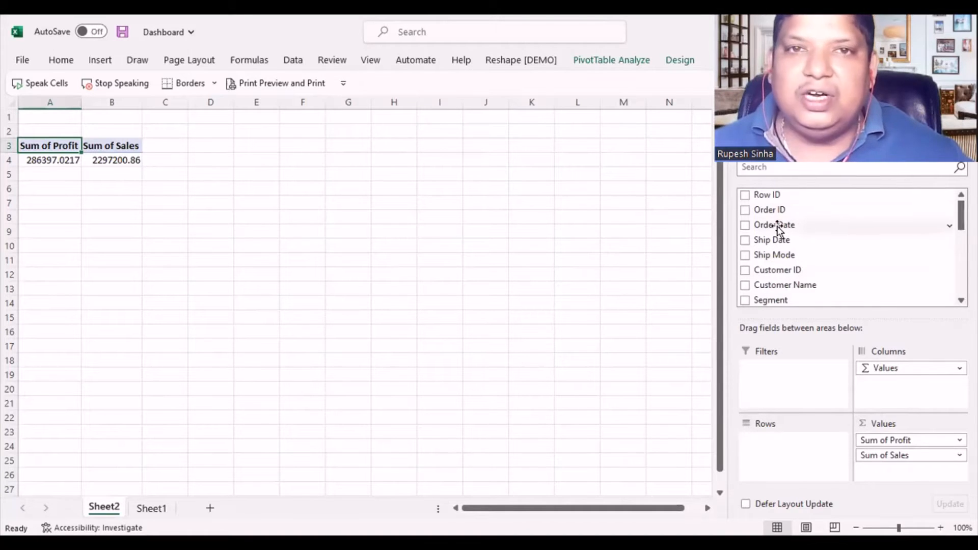
pyautogui.moveTo(778, 229); pyautogui.dragTo(777, 457)
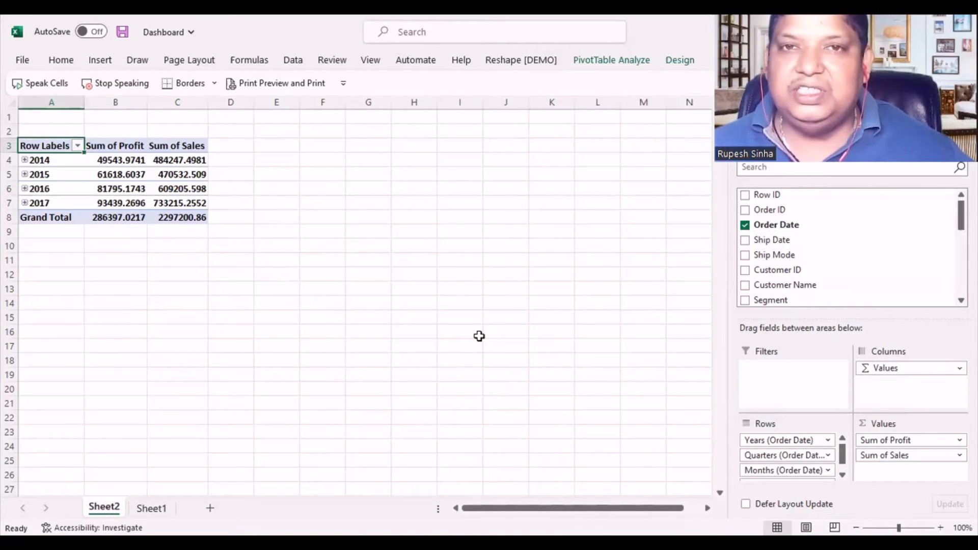
pyautogui.click(24, 160)
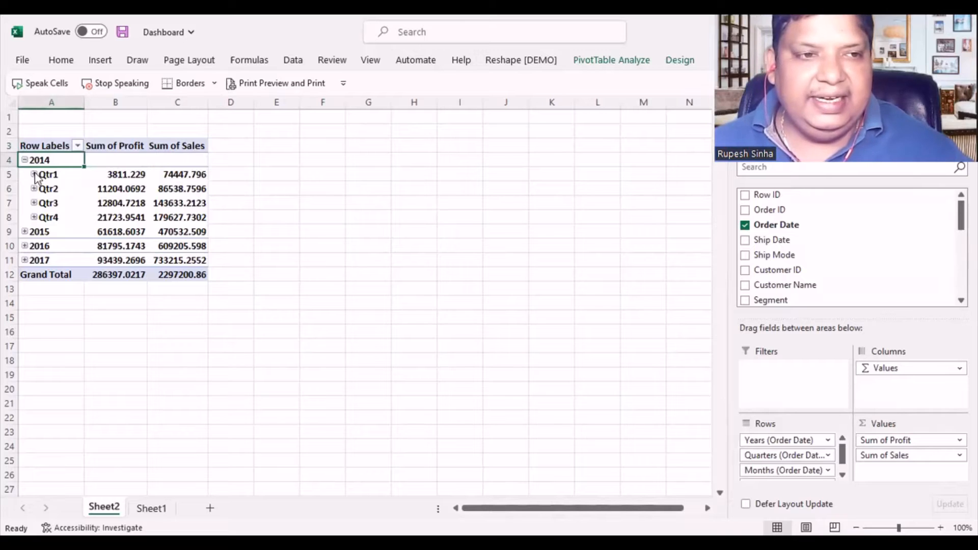
pyautogui.click(25, 161)
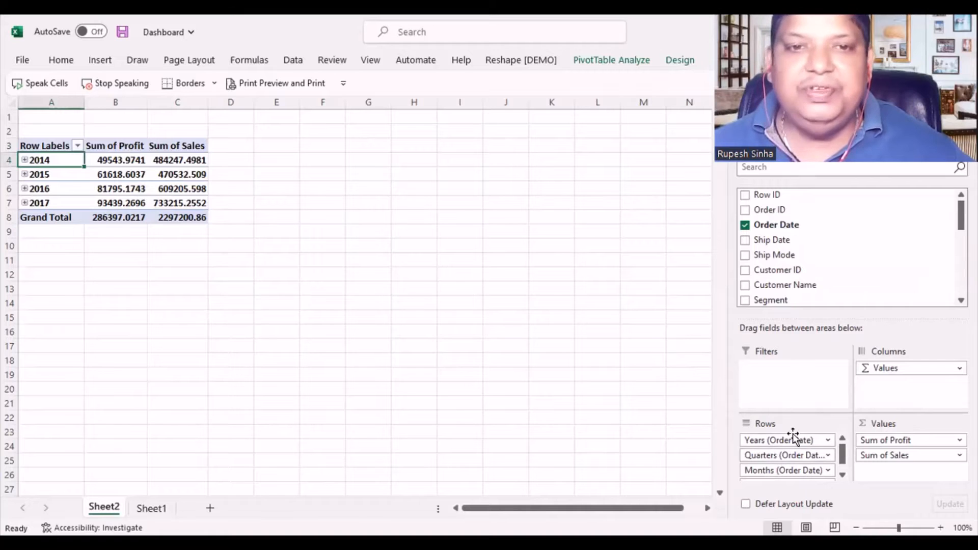
# - Remove the Quarters, Months and Order Date fields from the PivotTable's rows, keeping only Years (Order Date)
pyautogui.moveTo(796, 453); pyautogui.dragTo(836, 253)
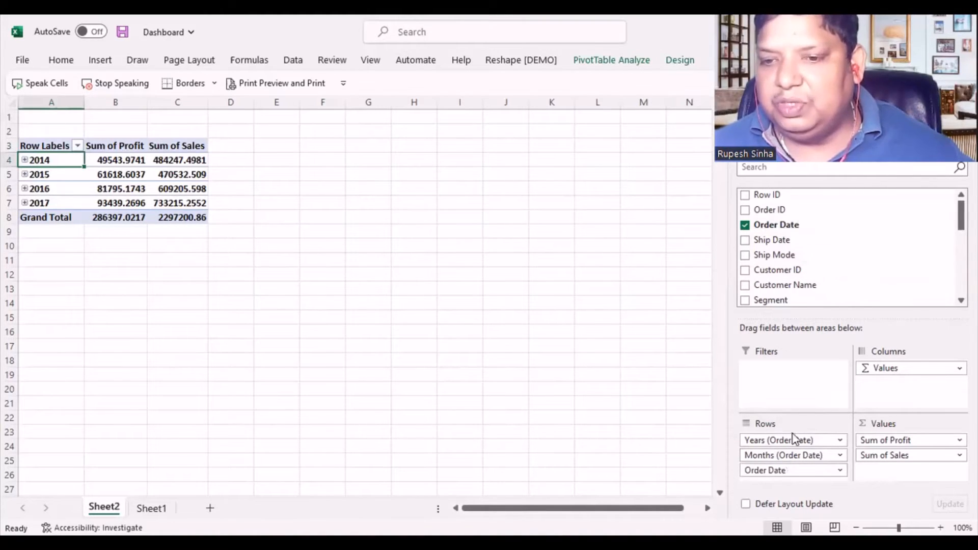
pyautogui.moveTo(788, 455); pyautogui.dragTo(825, 236)
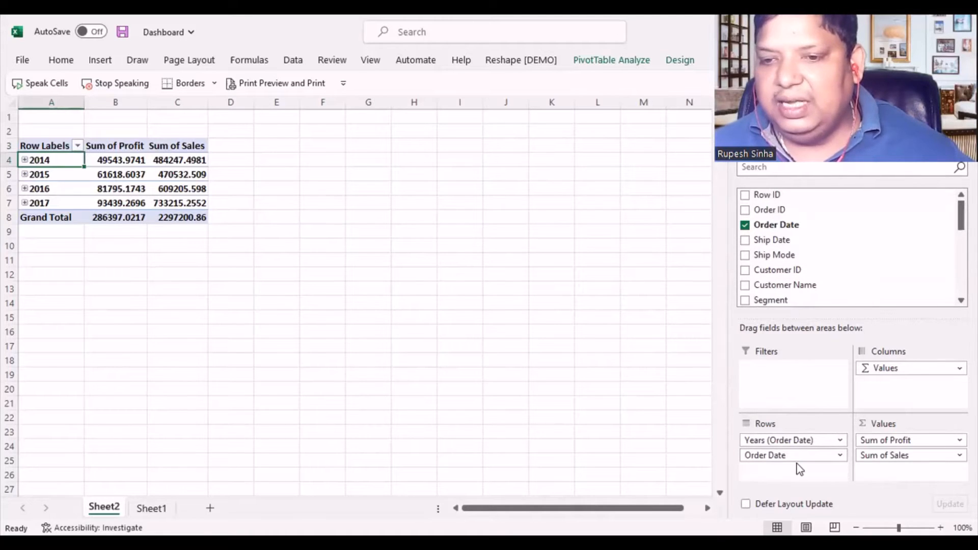
pyautogui.moveTo(793, 453); pyautogui.dragTo(833, 275)
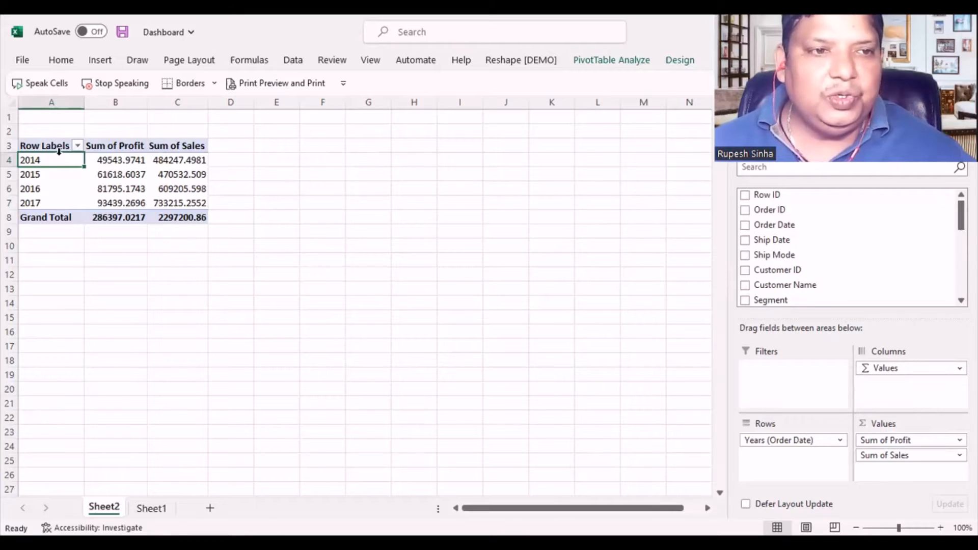
# - Filter the PivotTable's row labels to show only the years 2016 and 2017
pyautogui.click(79, 145)
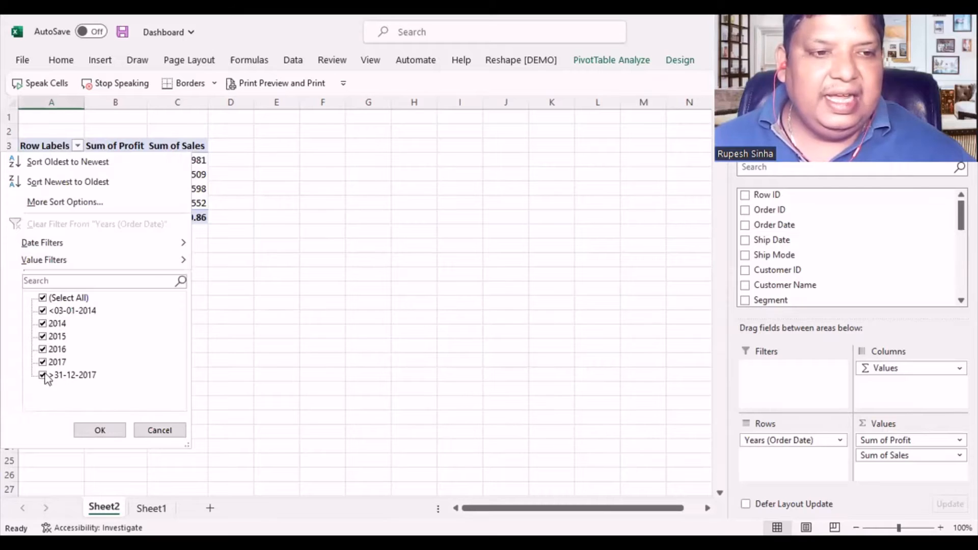
pyautogui.click(42, 298)
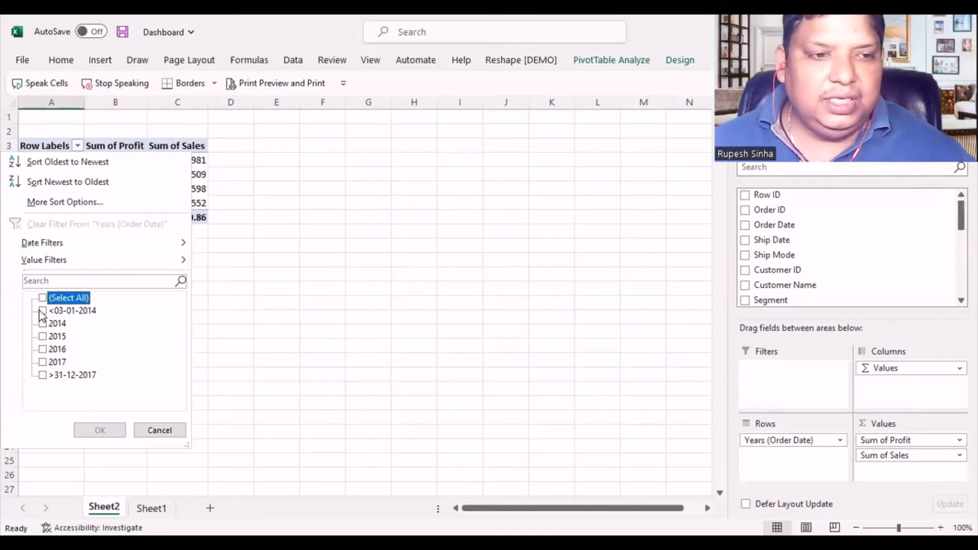
pyautogui.click(43, 349)
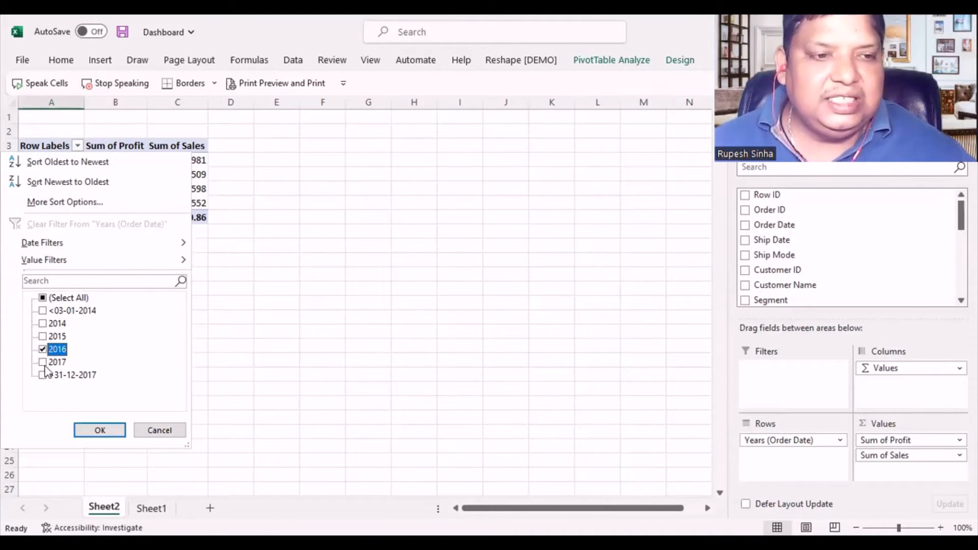
pyautogui.click(42, 362)
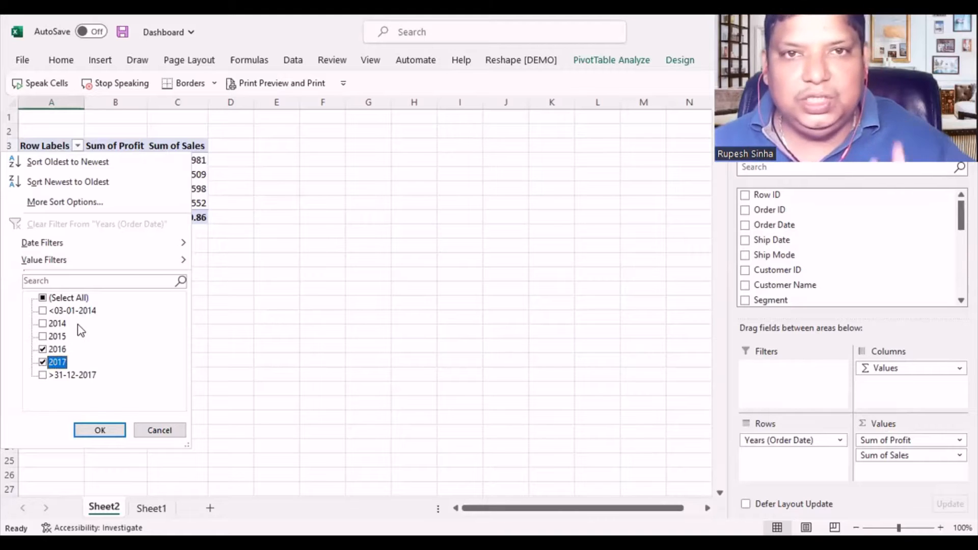
pyautogui.click(99, 430)
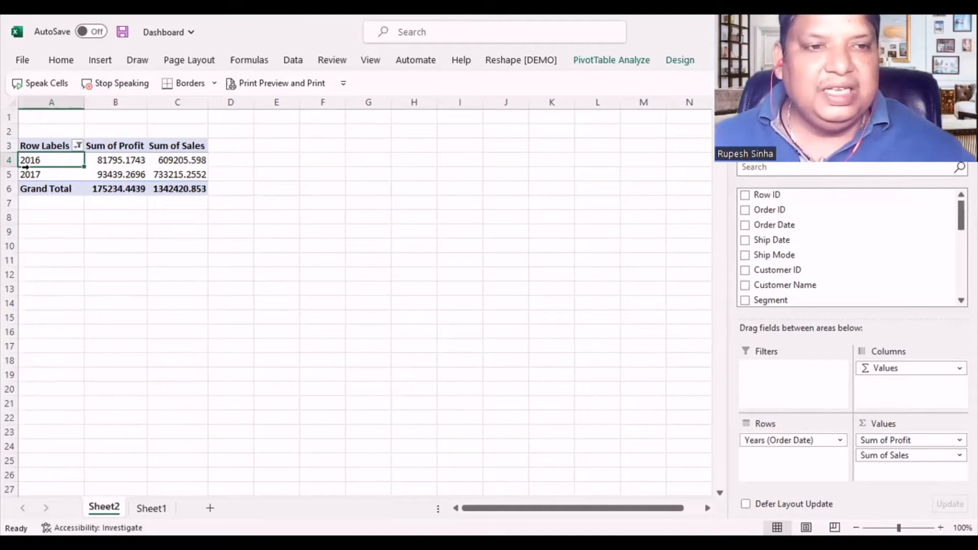
pyautogui.moveTo(203, 156)
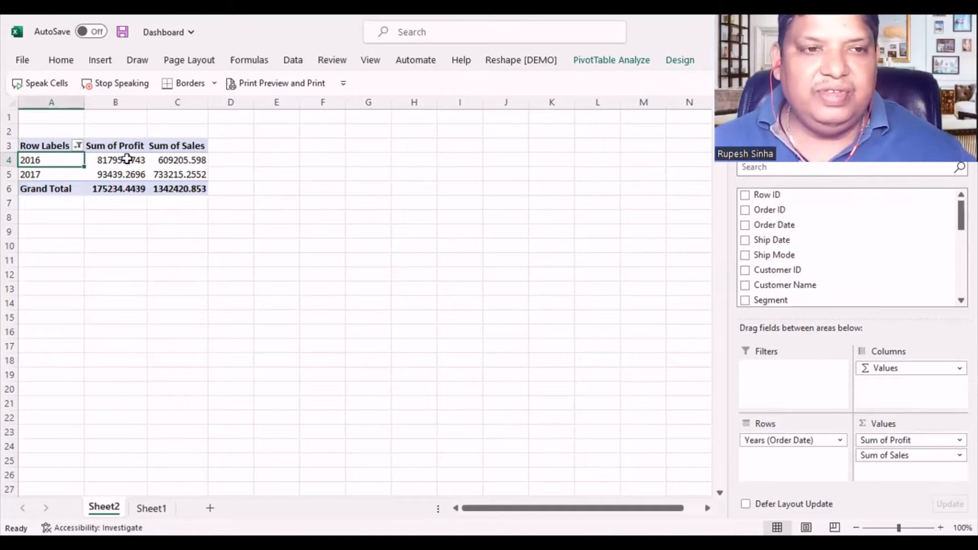
pyautogui.click(41, 226)
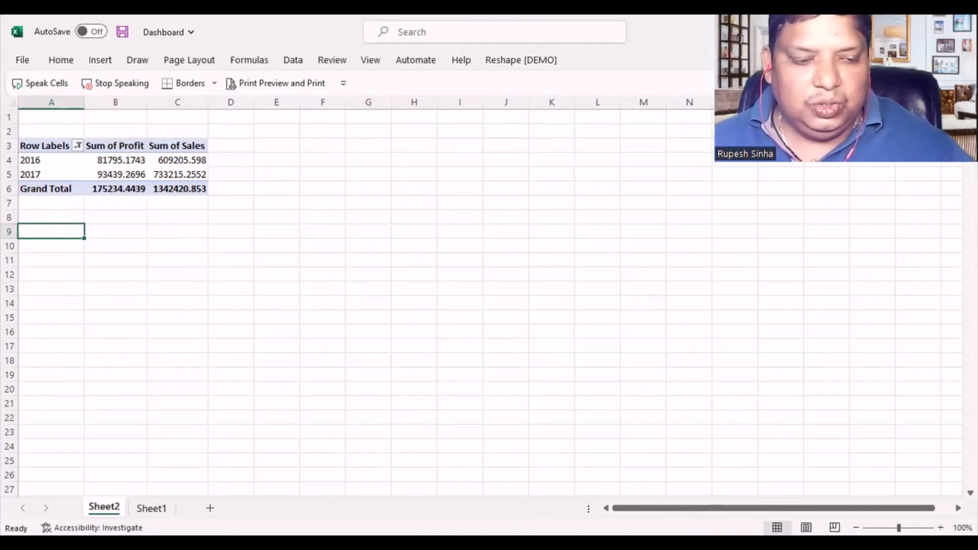
# - Rename the PivotTable's worksheet Sheet2 as Base
pyautogui.doubleClick(104, 507)
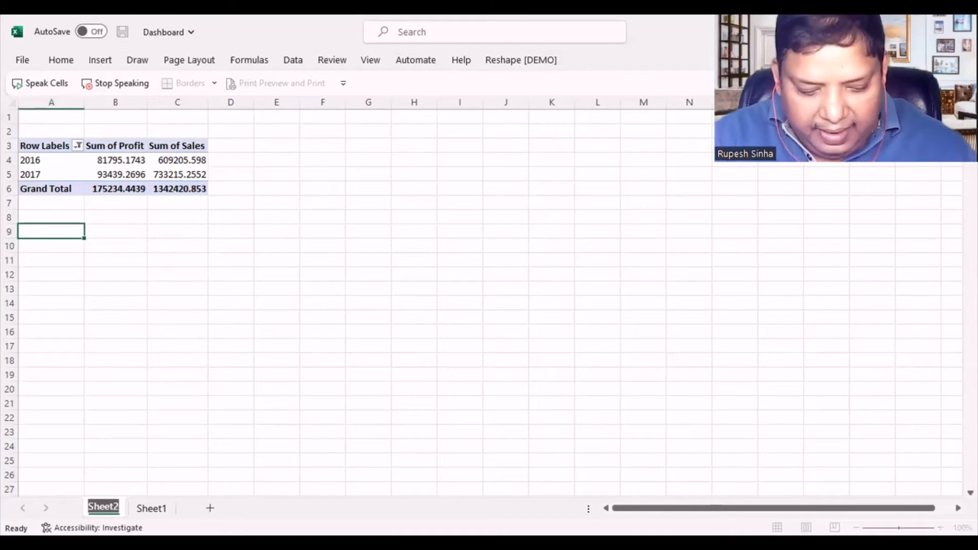
pyautogui.press('BackSpace')
pyautogui.write('Base')
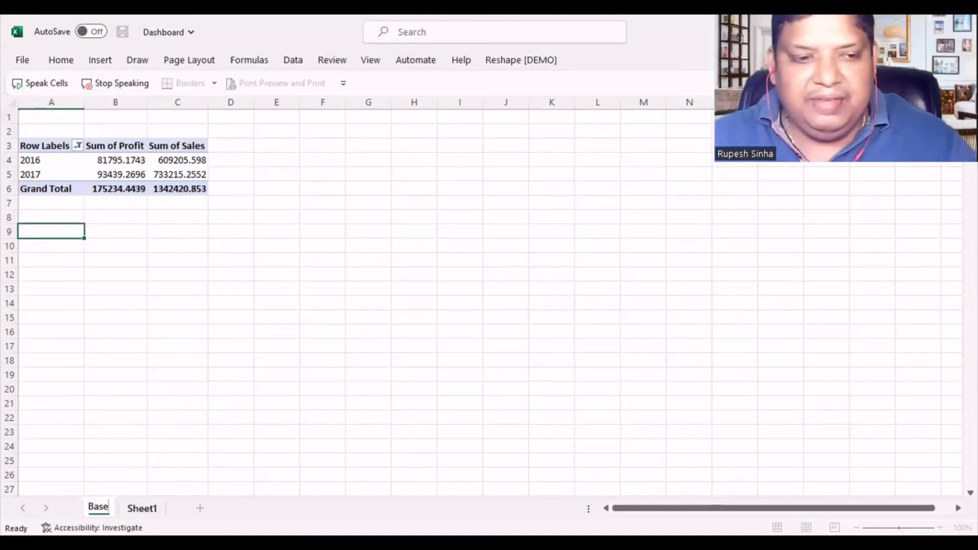
pyautogui.click(134, 388)
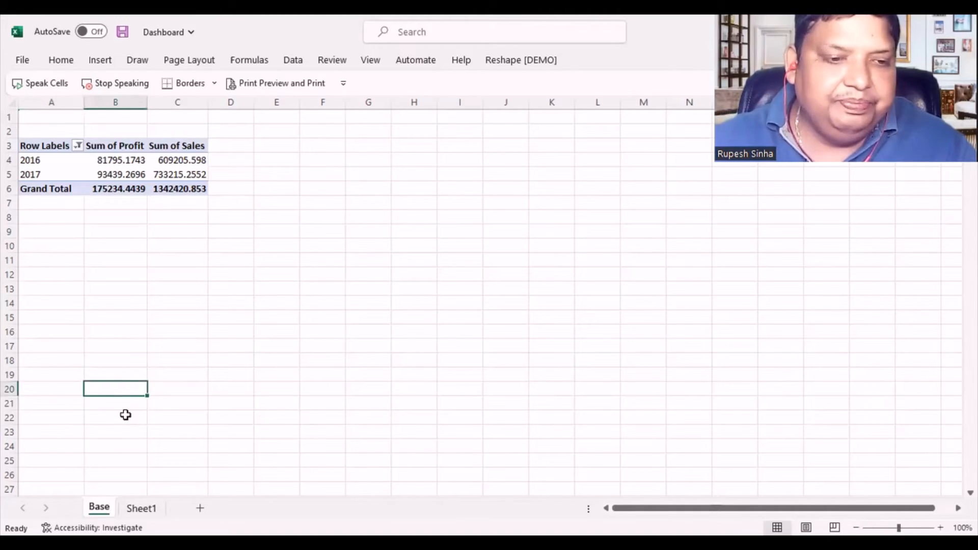
# - Rename the source data worksheet Sheet1 as Working Data
pyautogui.click(142, 509)
pyautogui.hotkey('alt', 'o')
pyautogui.write('hr')
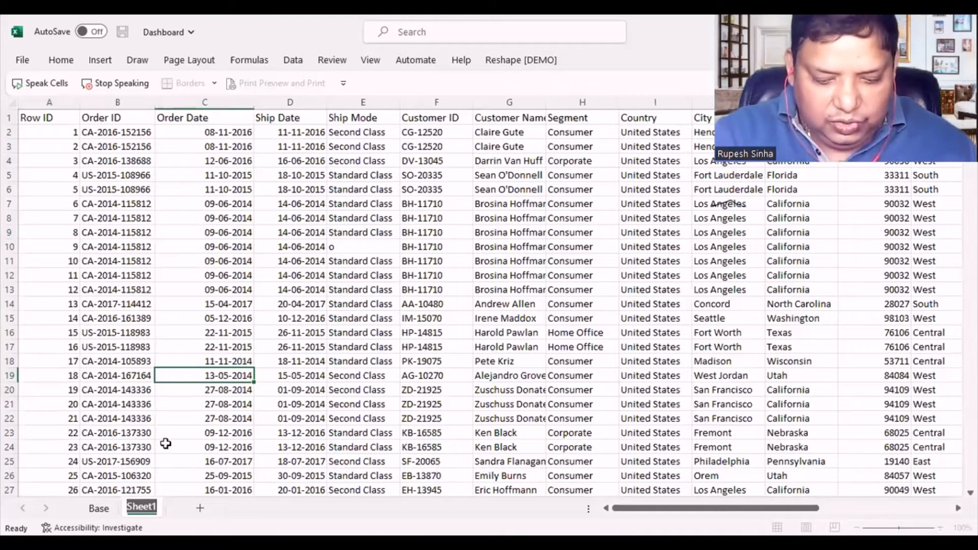
pyautogui.write('Working')
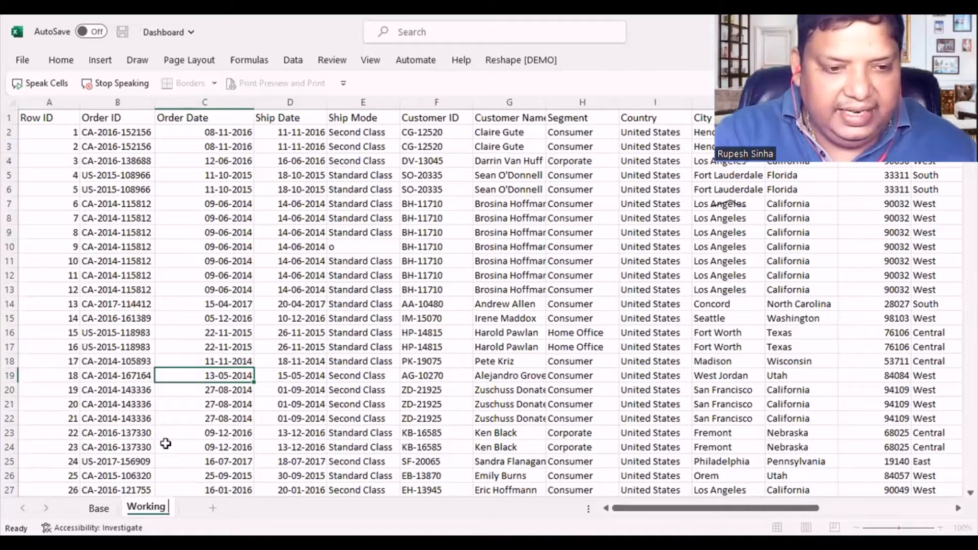
pyautogui.write(' Data')
pyautogui.click(140, 391)
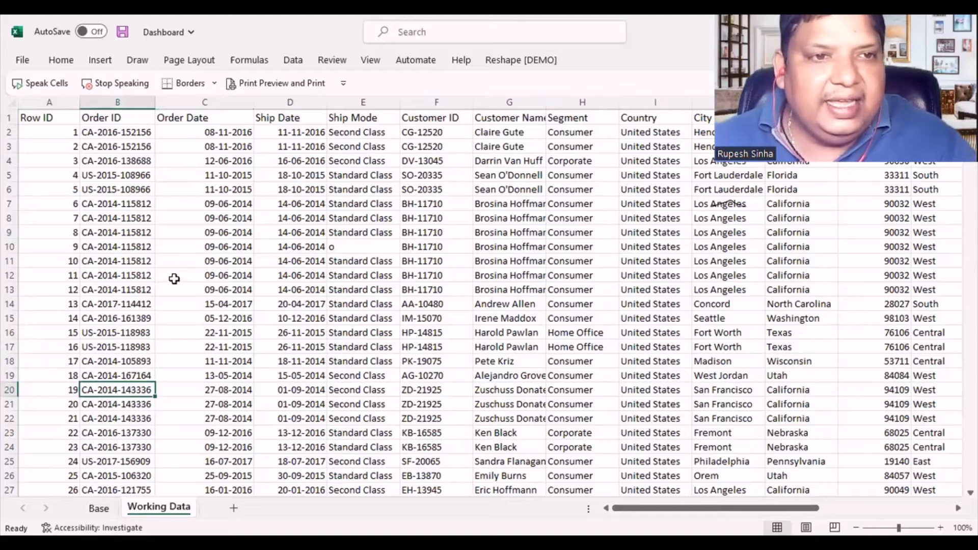
# - Insert a PivotTable from the Working Data range A1:U9995 at cell A10 of the existing Base worksheet
pyautogui.click(102, 62)
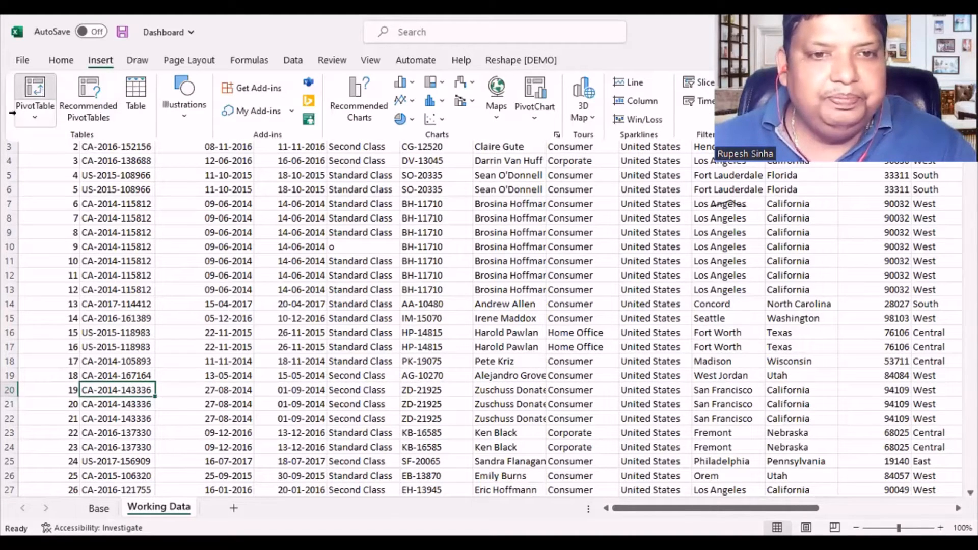
pyautogui.click(13, 113)
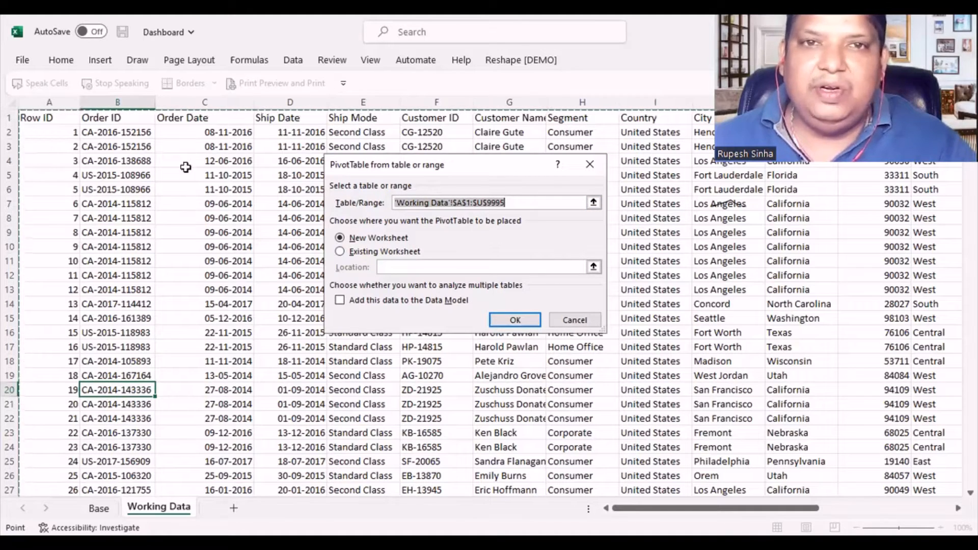
pyautogui.click(338, 253)
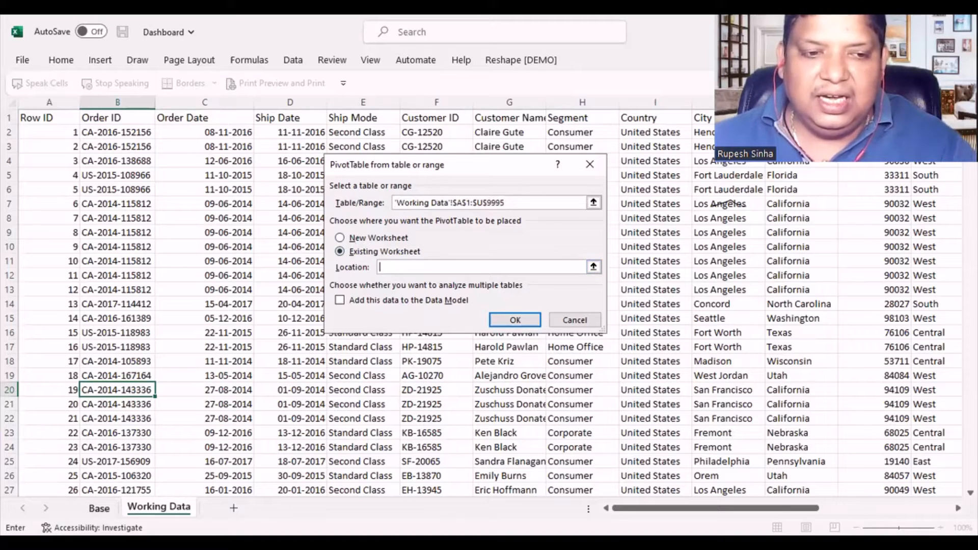
pyautogui.click(99, 508)
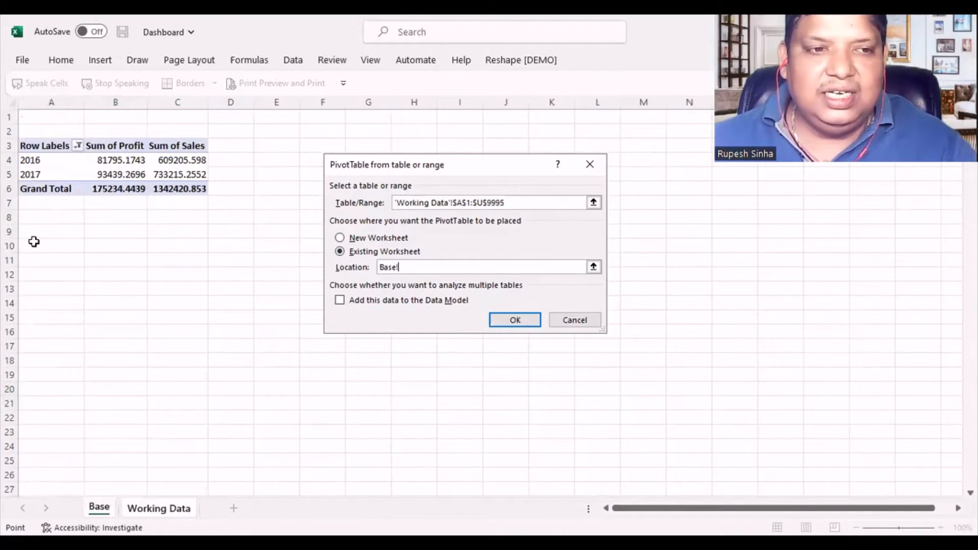
pyautogui.click(34, 241)
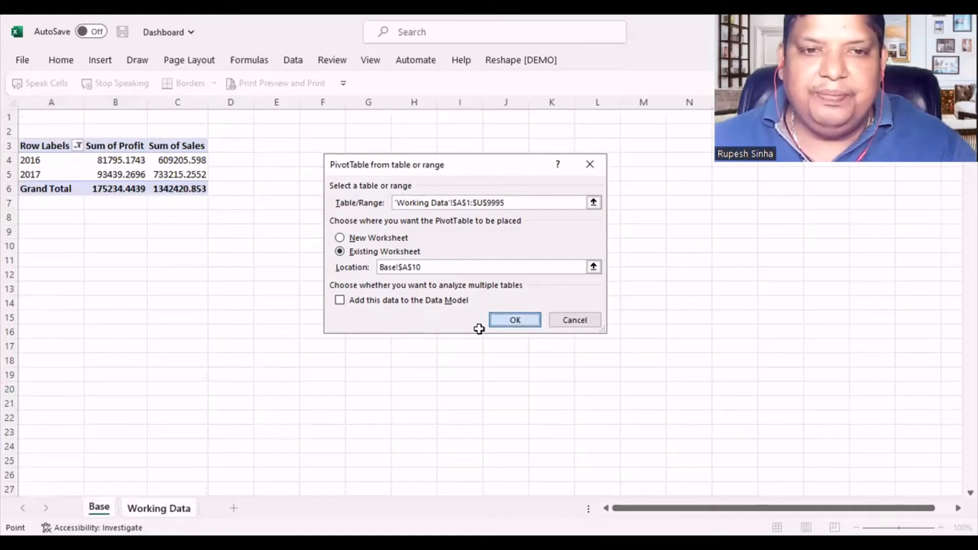
pyautogui.press('Return')
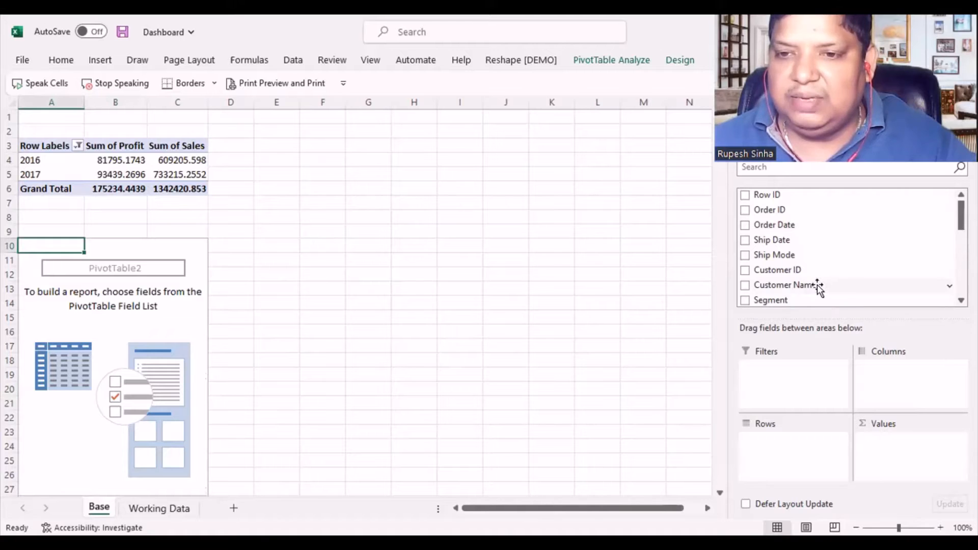
# - Add Customer Name to the new PivotTable's rows, with Sales and Profit as summed values, Profit placed before Sales
pyautogui.moveTo(817, 287); pyautogui.dragTo(791, 448)
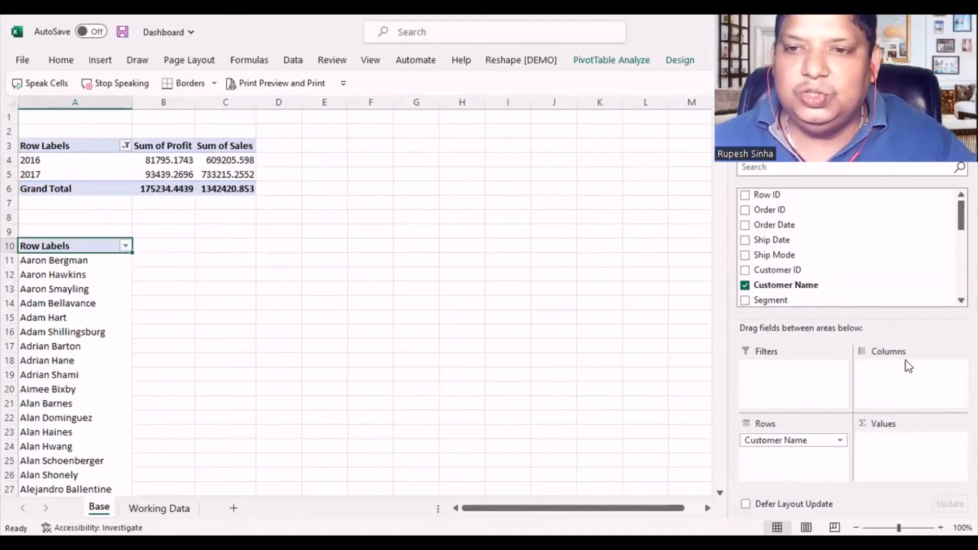
pyautogui.scroll(-4, 850, 247)
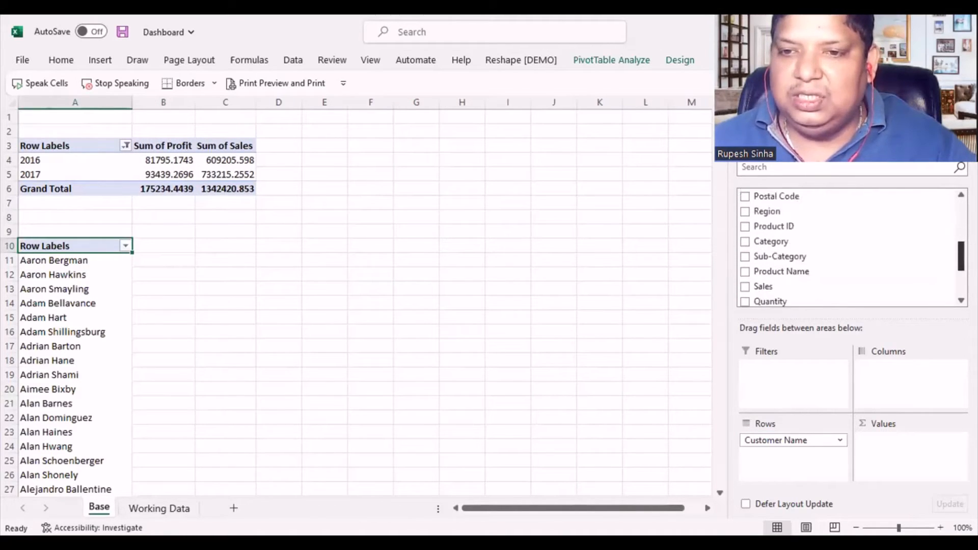
pyautogui.scroll(-1, 851, 247)
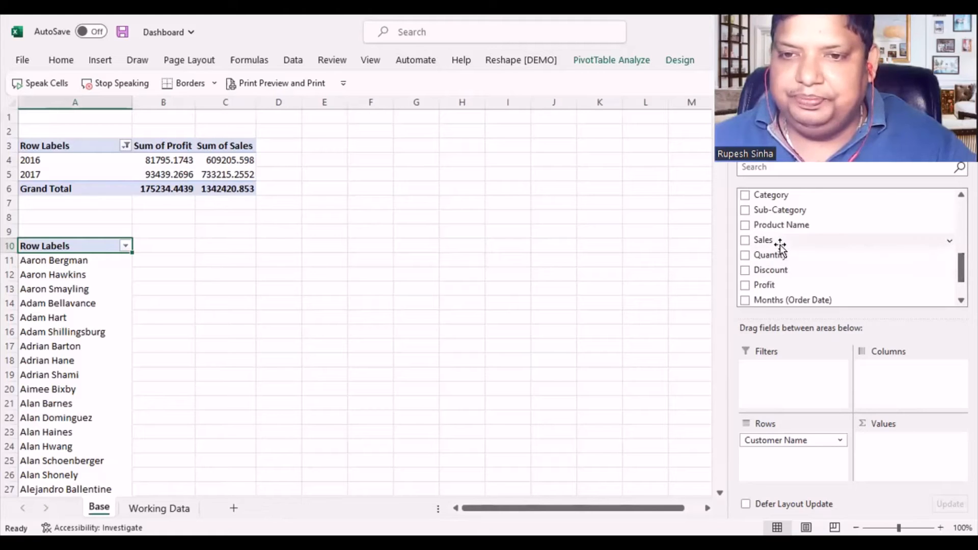
pyautogui.moveTo(775, 245); pyautogui.dragTo(878, 459)
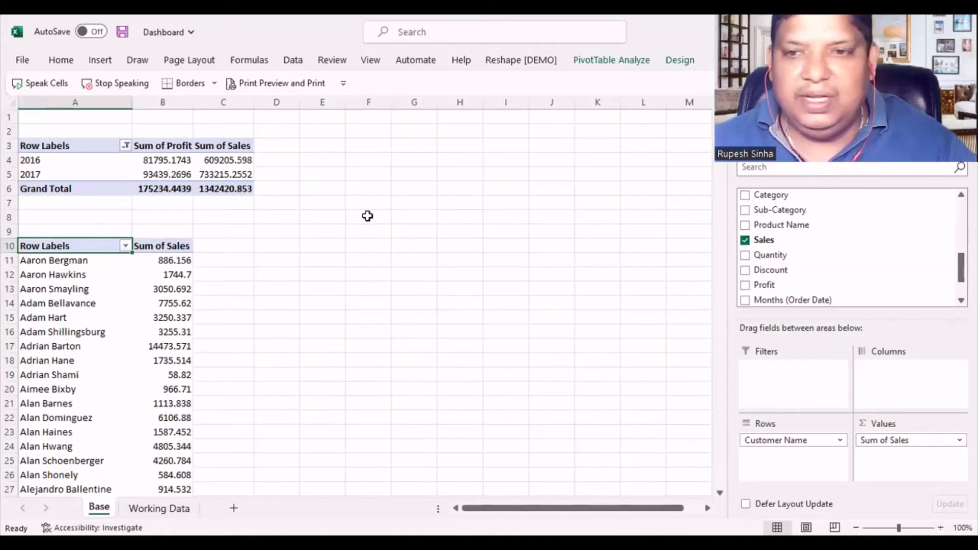
pyautogui.moveTo(765, 293); pyautogui.dragTo(879, 439)
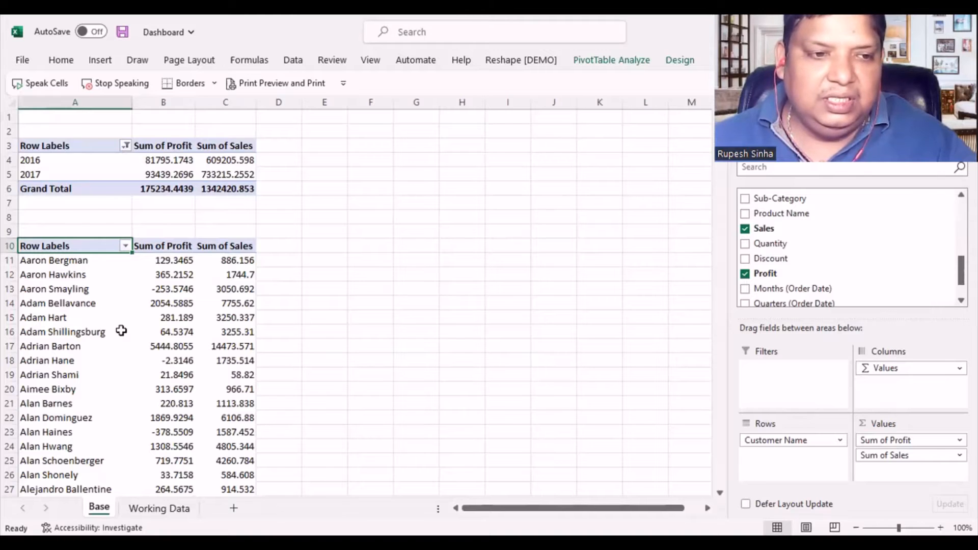
# - Examine the customer PivotTable's full length and select all customer names without the grand total to see their count
pyautogui.scroll(-20, 120, 331)
pyautogui.scroll(14, 120, 328)
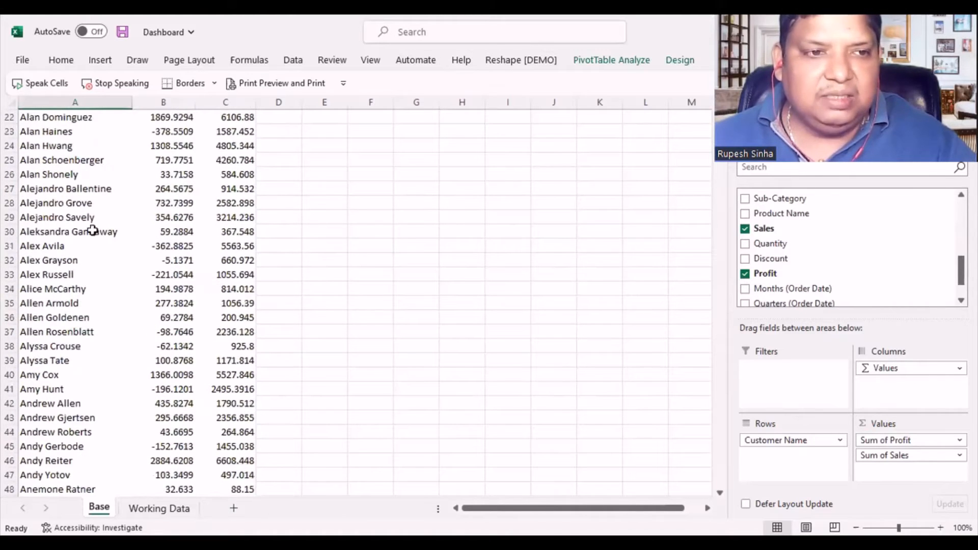
pyautogui.scroll(7, 92, 231)
pyautogui.click(54, 262)
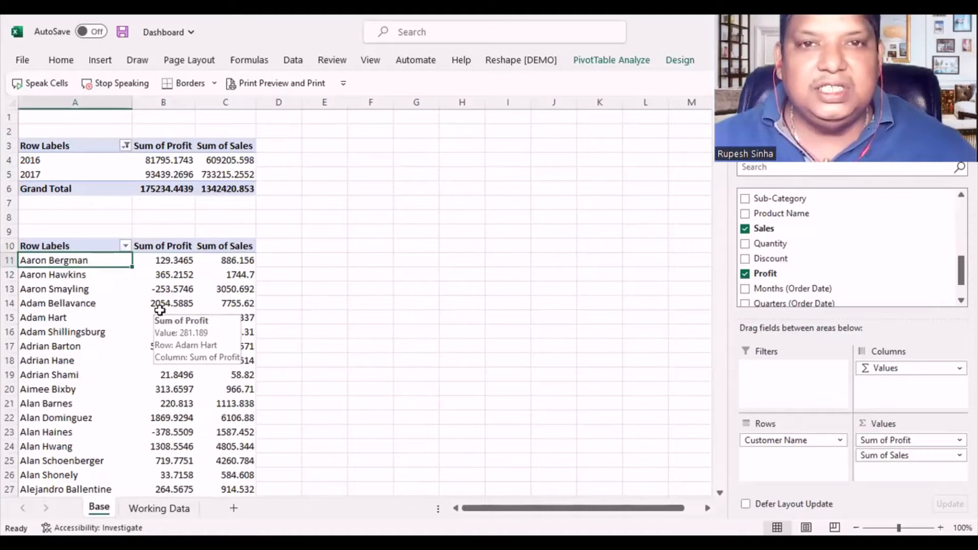
pyautogui.hotkey('ctrl', 'shift', 'Down')
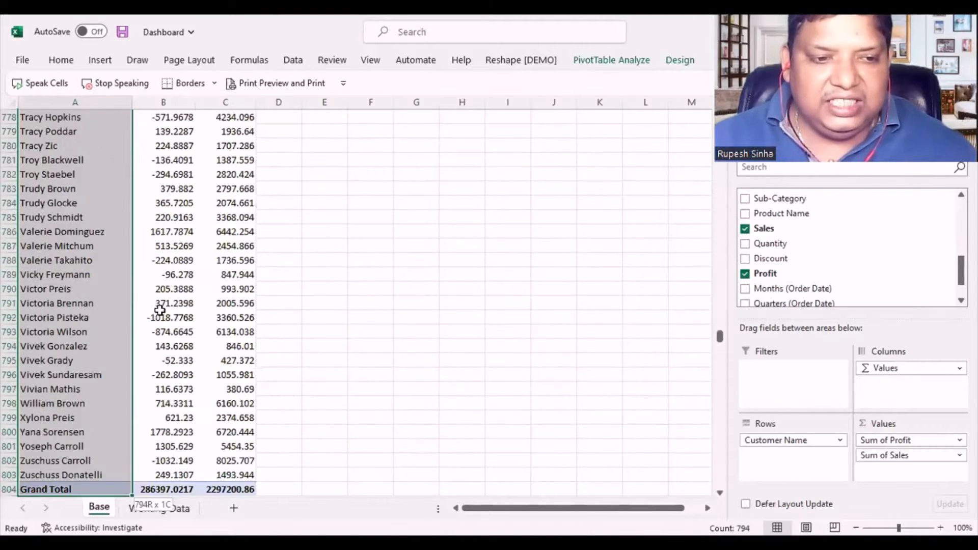
pyautogui.hotkey('shift', 'Up')
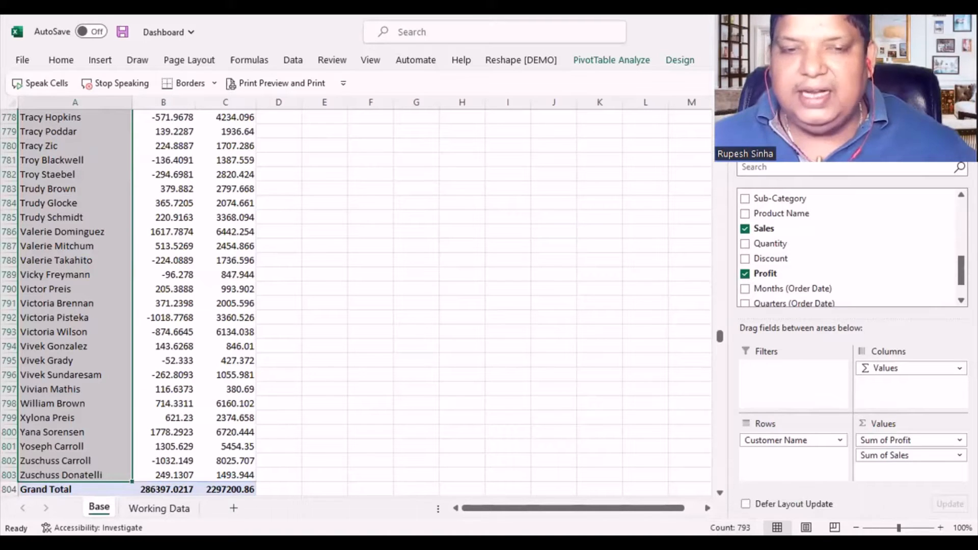
pyautogui.click(94, 268)
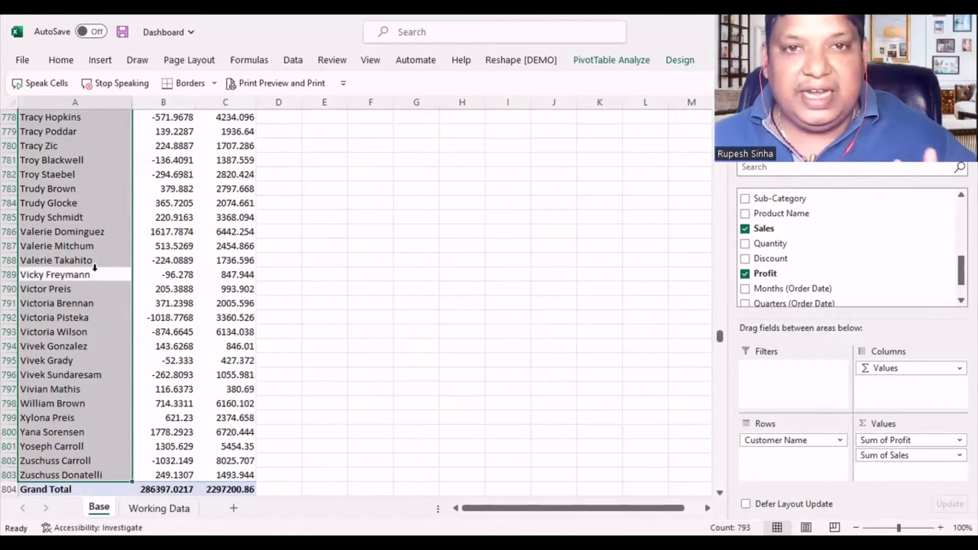
pyautogui.scroll(20, 95, 267)
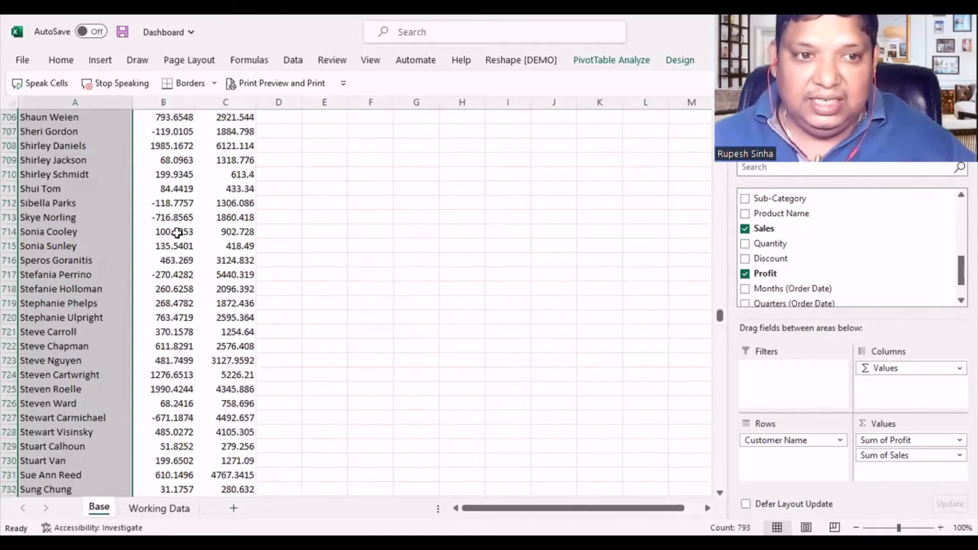
pyautogui.click(176, 233)
pyautogui.scroll(20, 155, 293)
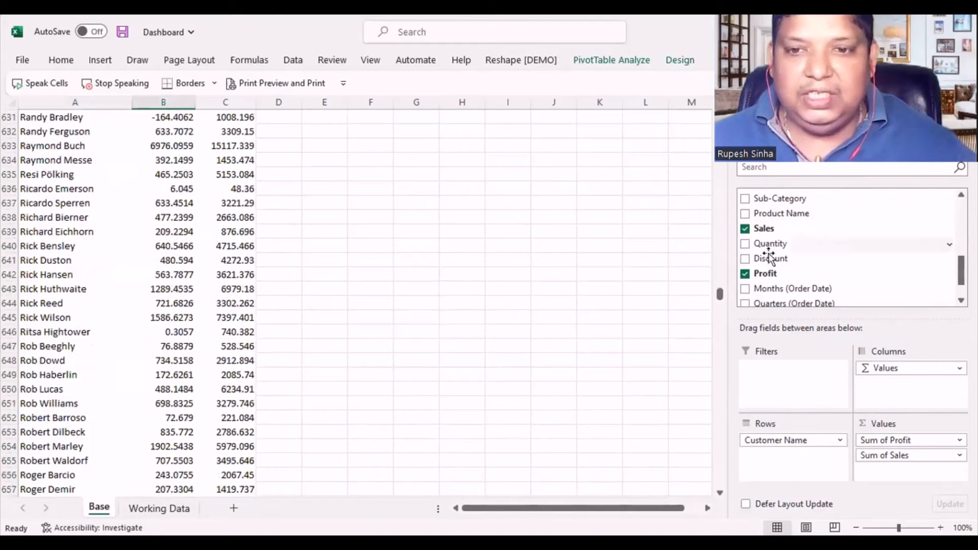
pyautogui.moveTo(720, 294); pyautogui.dragTo(720, 107)
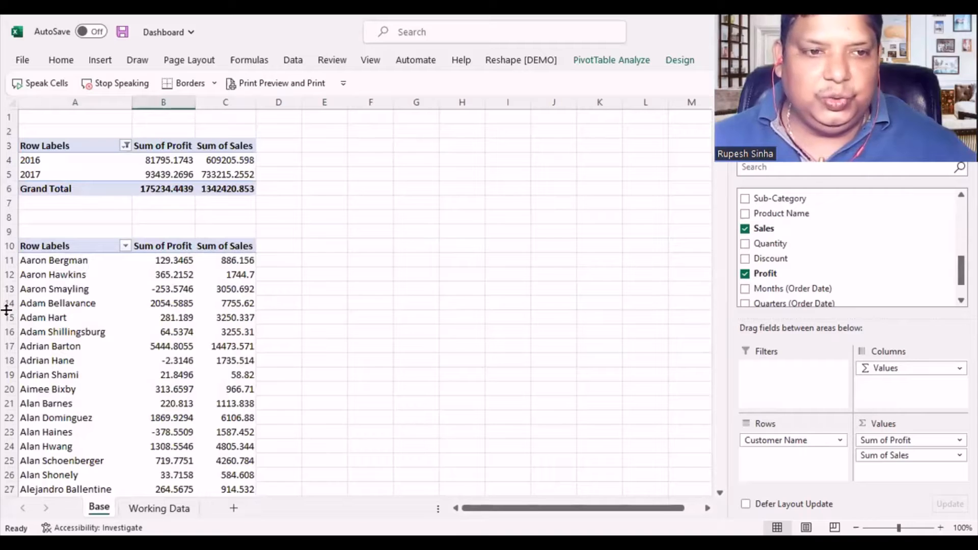
# - Filter the customer PivotTable with a Top 10 value filter showing the top 10 items by Sum of Profit
pyautogui.click(126, 245)
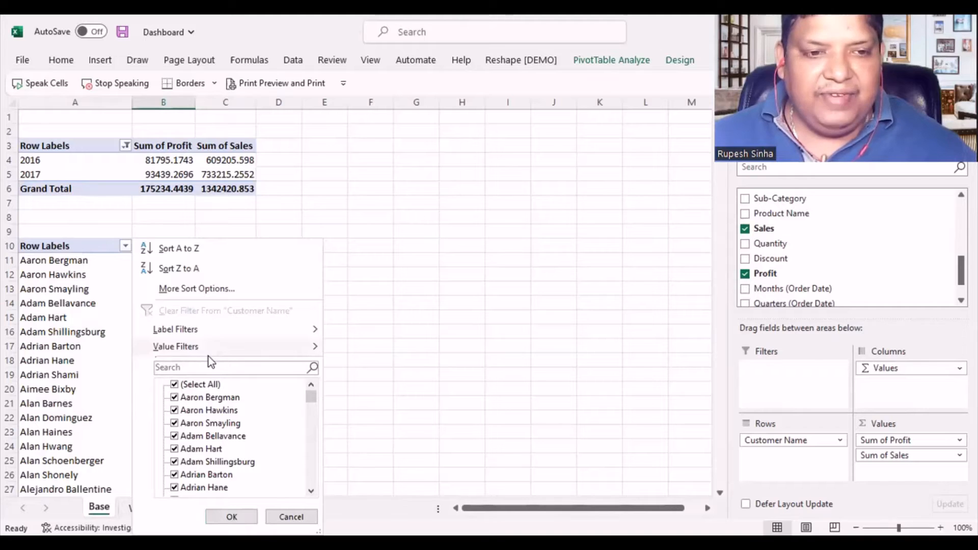
pyautogui.moveTo(210, 345)
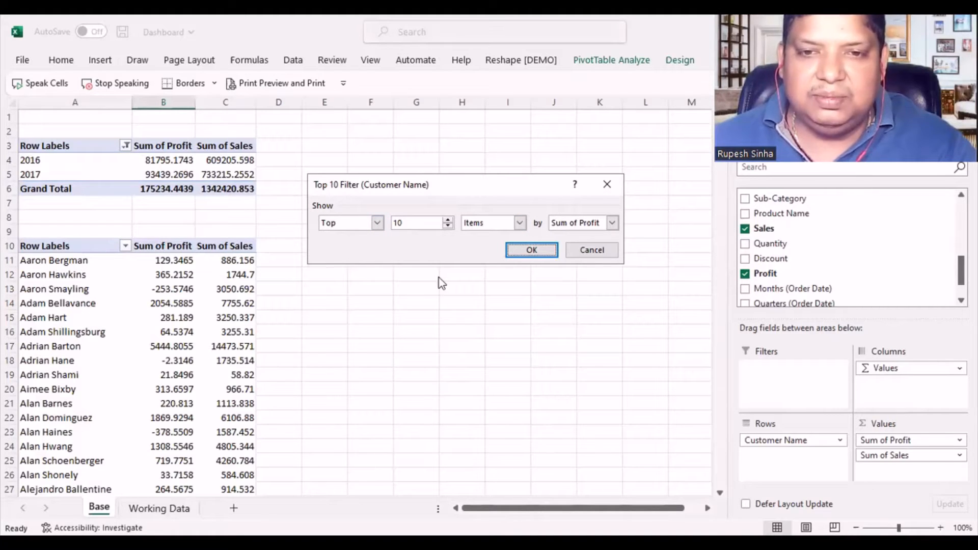
pyautogui.click(613, 224)
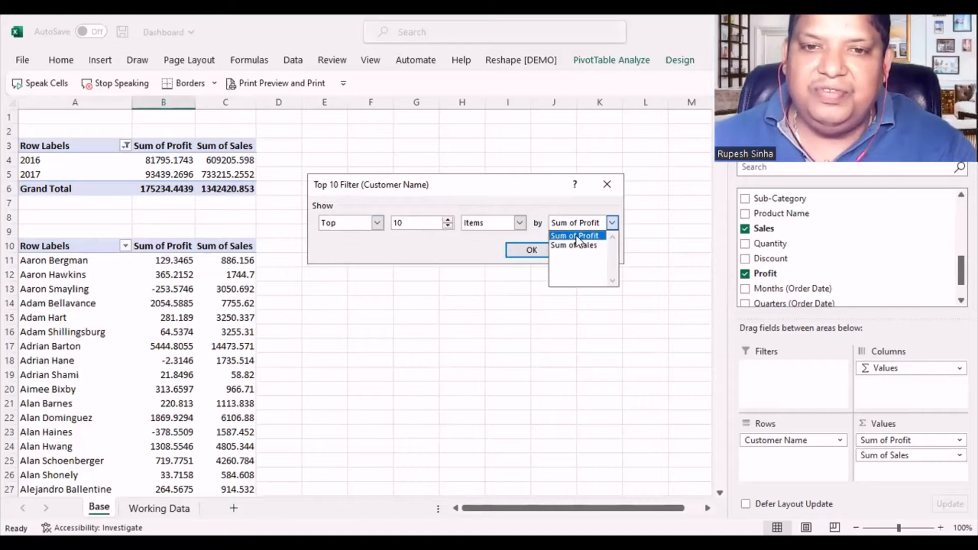
pyautogui.click(514, 252)
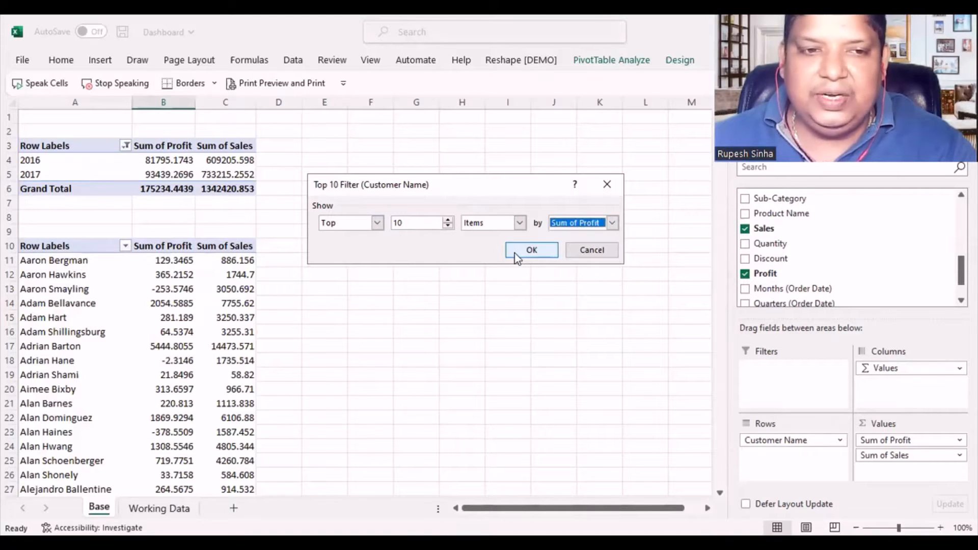
pyautogui.click(514, 253)
pyautogui.moveTo(46, 263); pyautogui.dragTo(217, 389)
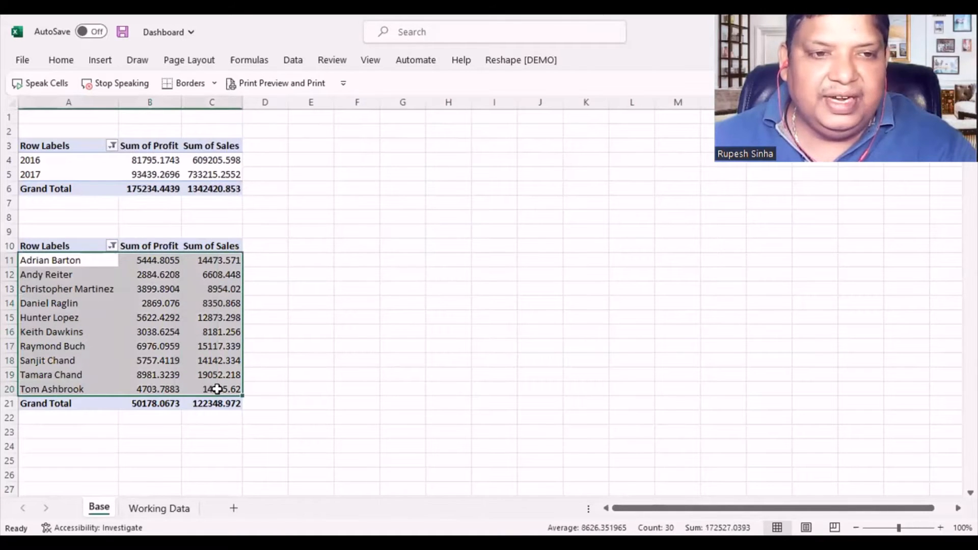
pyautogui.click(281, 360)
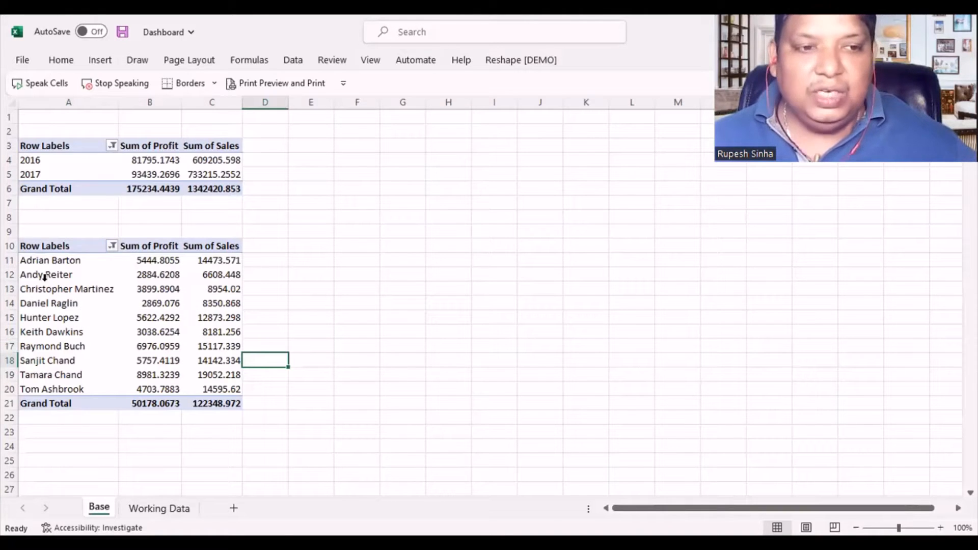
pyautogui.moveTo(34, 247); pyautogui.dragTo(219, 403)
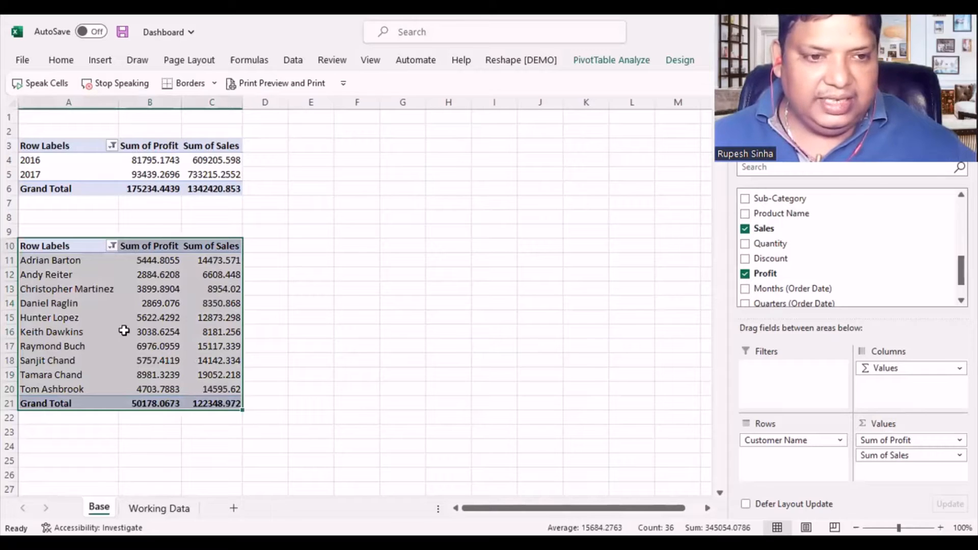
pyautogui.rightClick(124, 331)
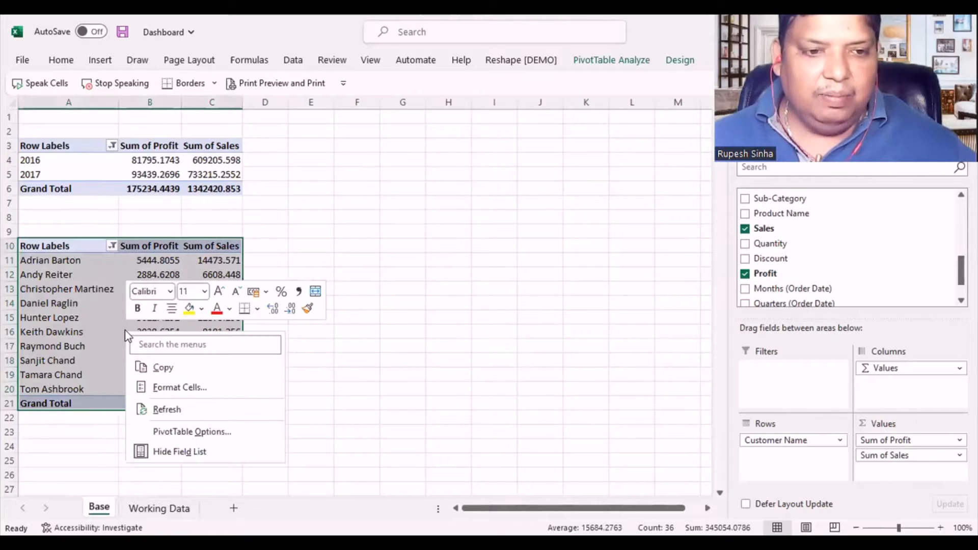
pyautogui.click(47, 313)
pyautogui.moveTo(43, 423); pyautogui.dragTo(44, 430)
# - Insert another PivotTable from the Working Data range A1:U9995 at cell A24 of the existing Base worksheet
pyautogui.click(159, 507)
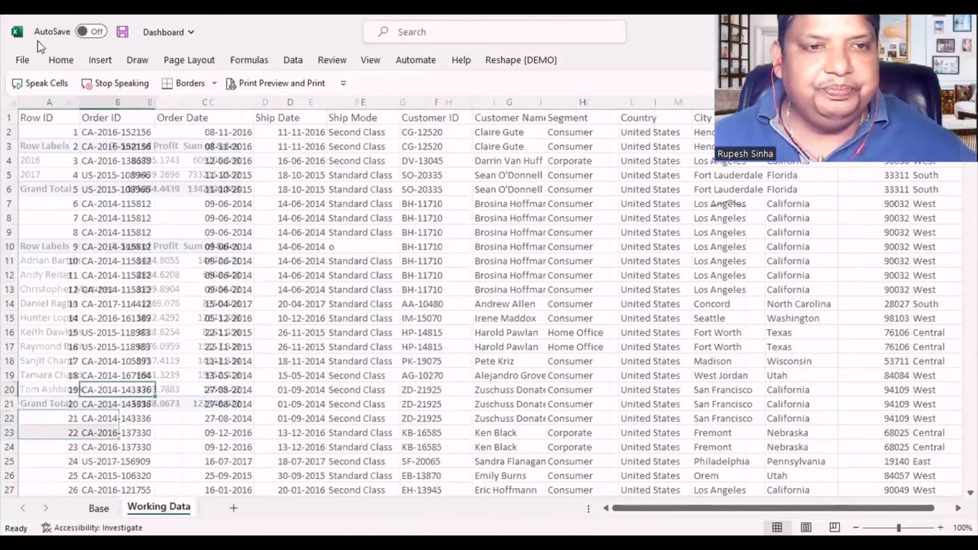
pyautogui.click(98, 63)
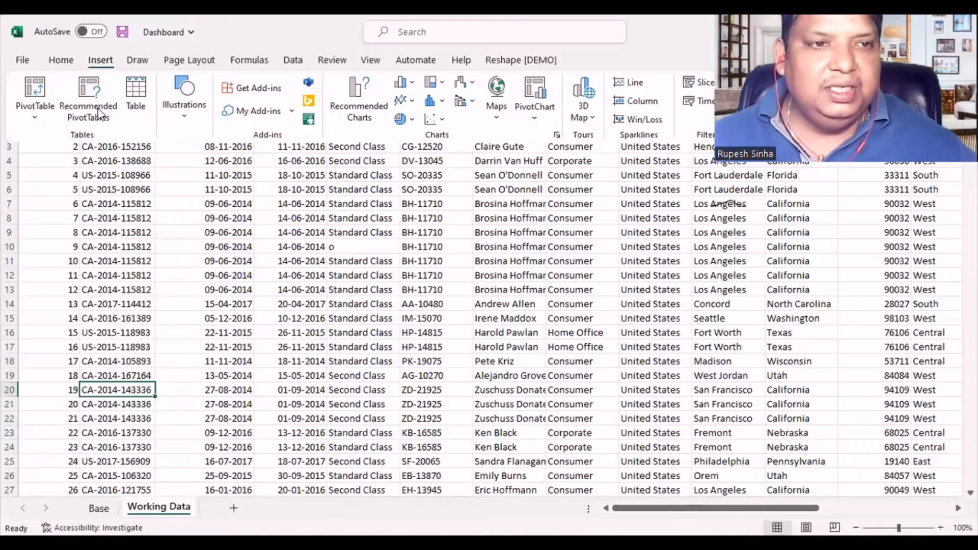
pyautogui.click(41, 106)
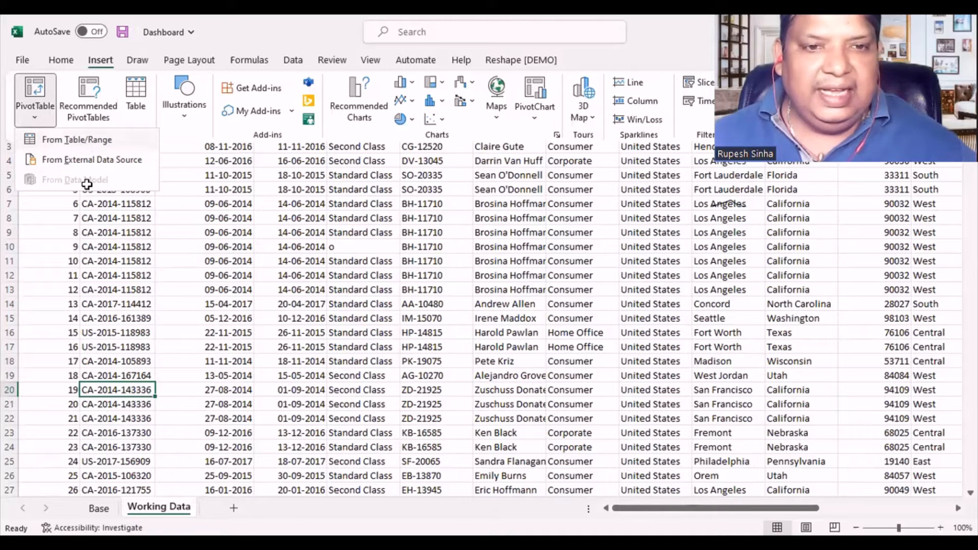
pyautogui.click(84, 146)
pyautogui.click(341, 251)
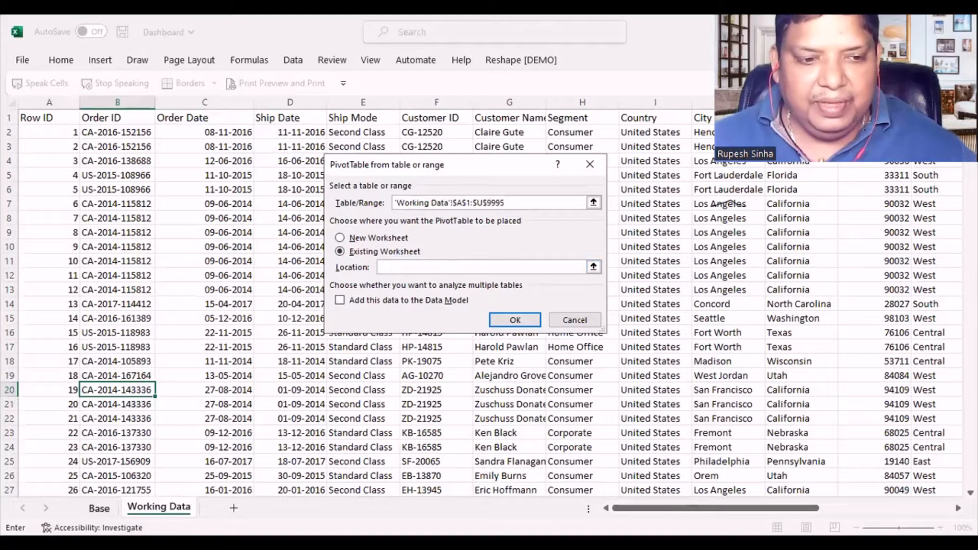
pyautogui.click(99, 508)
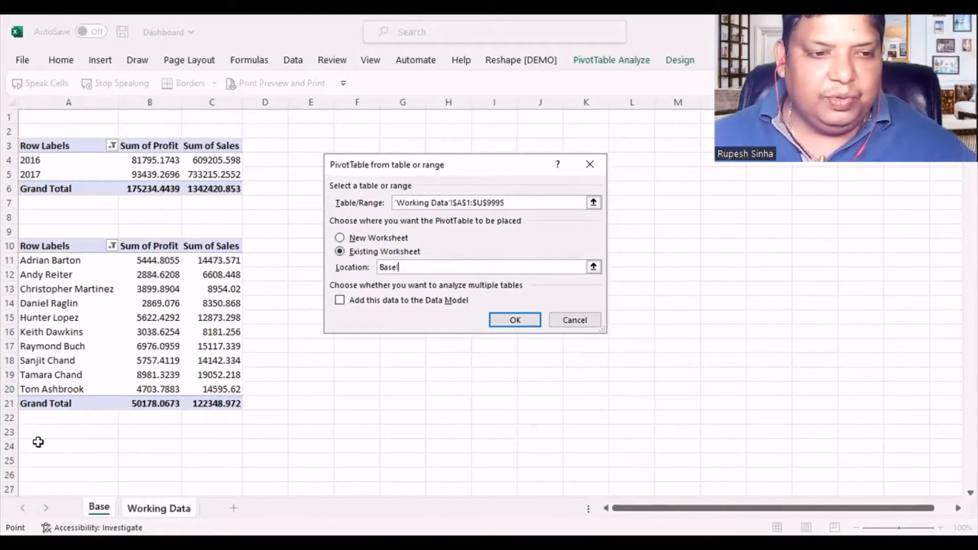
pyautogui.click(37, 442)
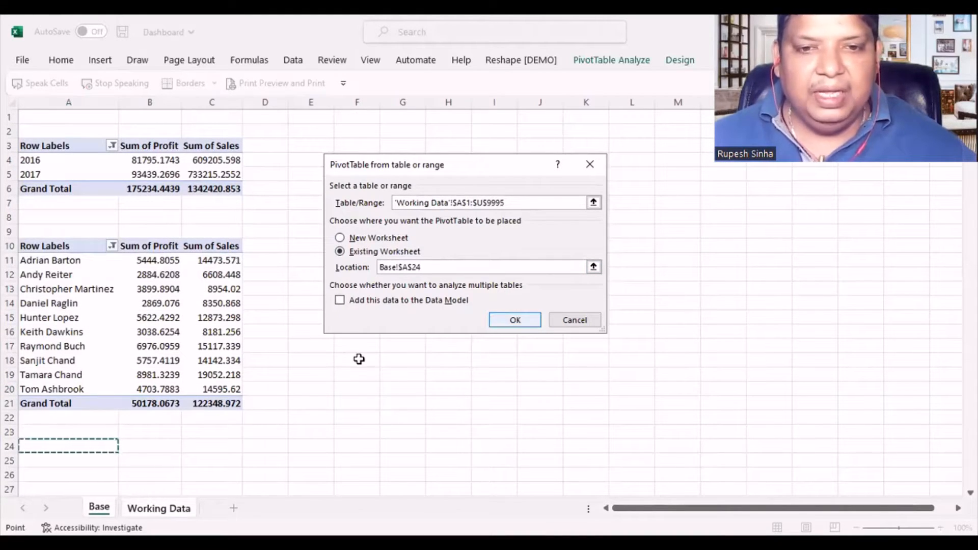
pyautogui.press('Return')
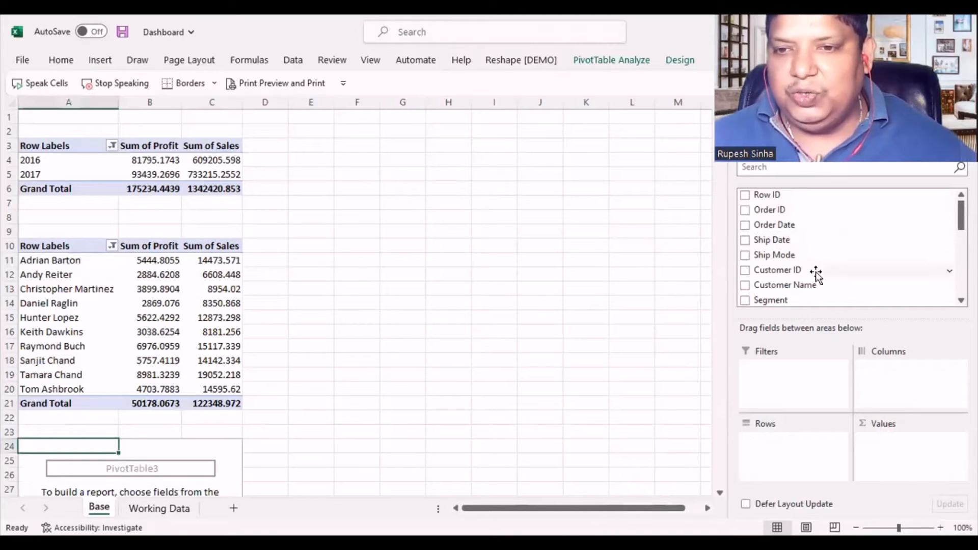
# - Add Customer Name to the rows of the new PivotTable, with Profit and Sales as summed values, Profit placed first
pyautogui.moveTo(812, 285); pyautogui.dragTo(781, 456)
pyautogui.scroll(-4, 850, 248)
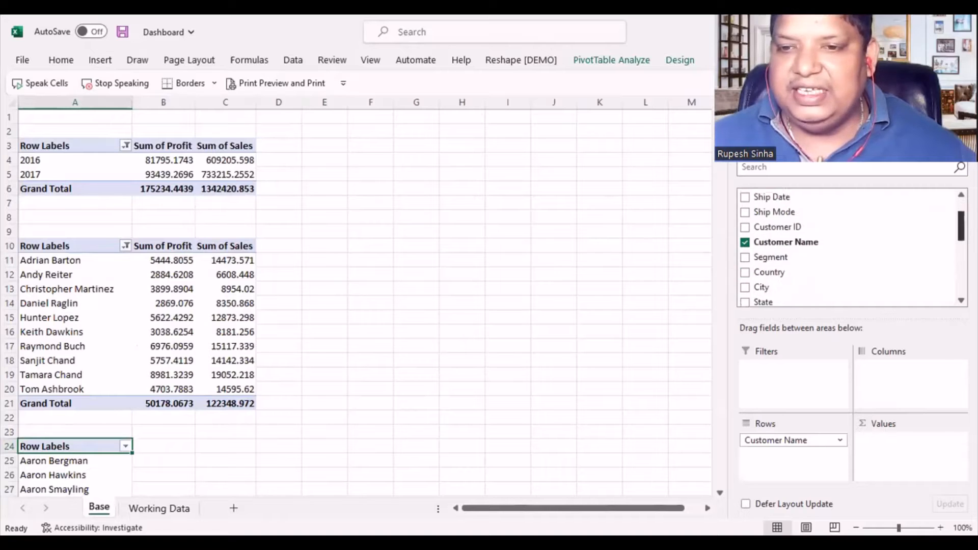
pyautogui.scroll(-2, 850, 248)
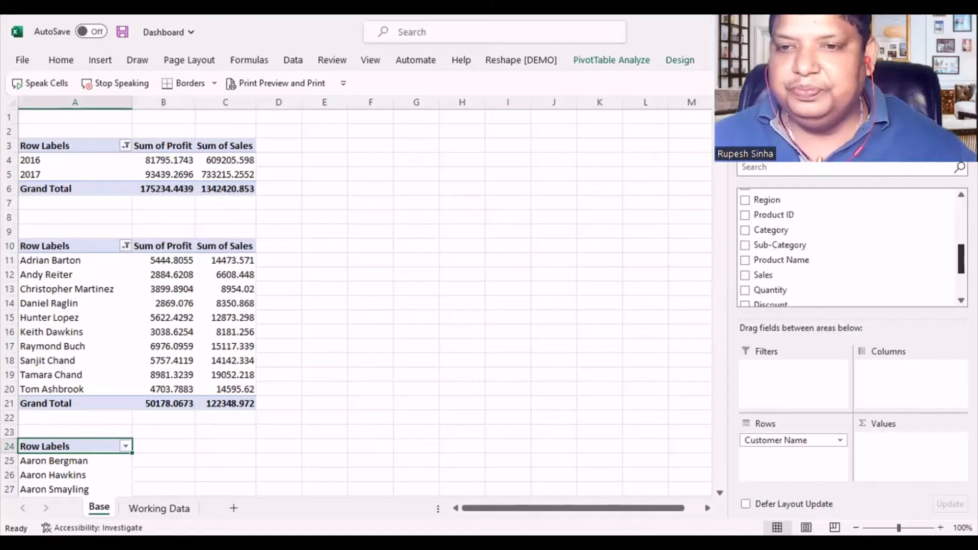
pyautogui.moveTo(795, 253); pyautogui.dragTo(871, 441)
pyautogui.moveTo(805, 297); pyautogui.dragTo(864, 444)
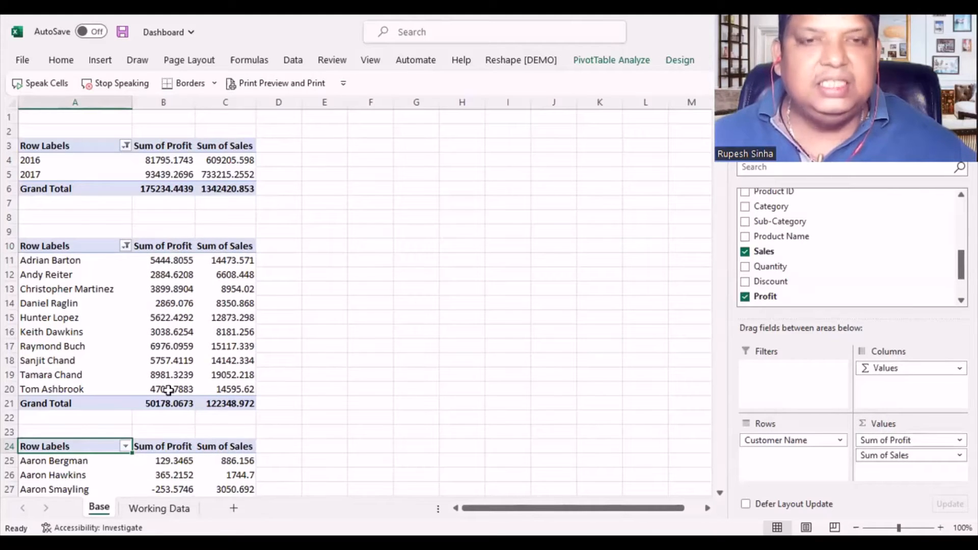
# - Filter the PivotTable at A24 with a Top 10 value filter showing the bottom 10 items by Sum of Profit
pyautogui.scroll(-3, 168, 383)
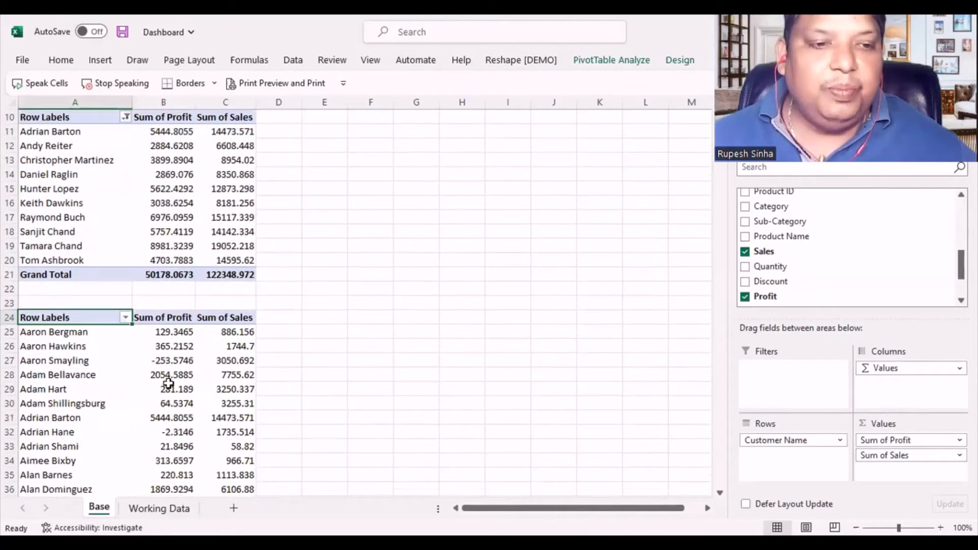
pyautogui.click(125, 317)
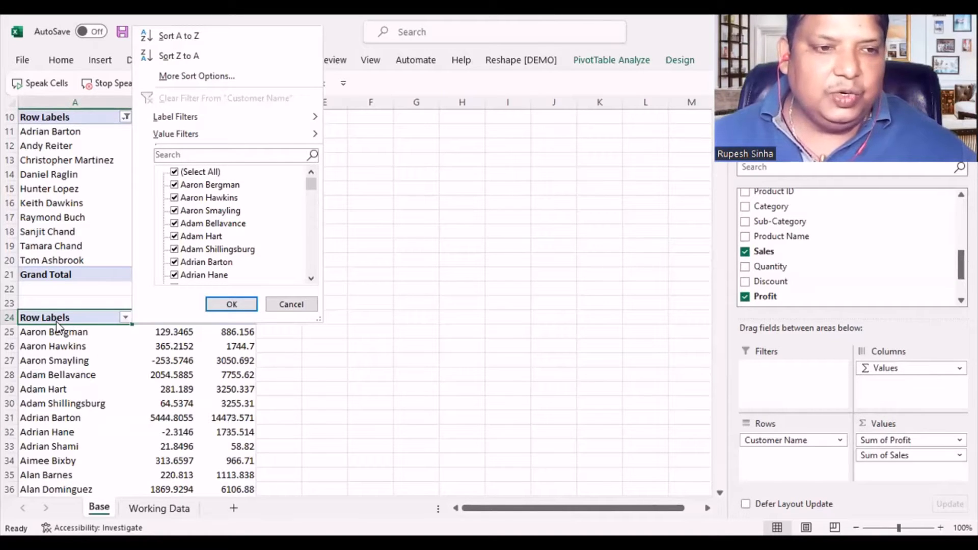
pyautogui.moveTo(222, 137)
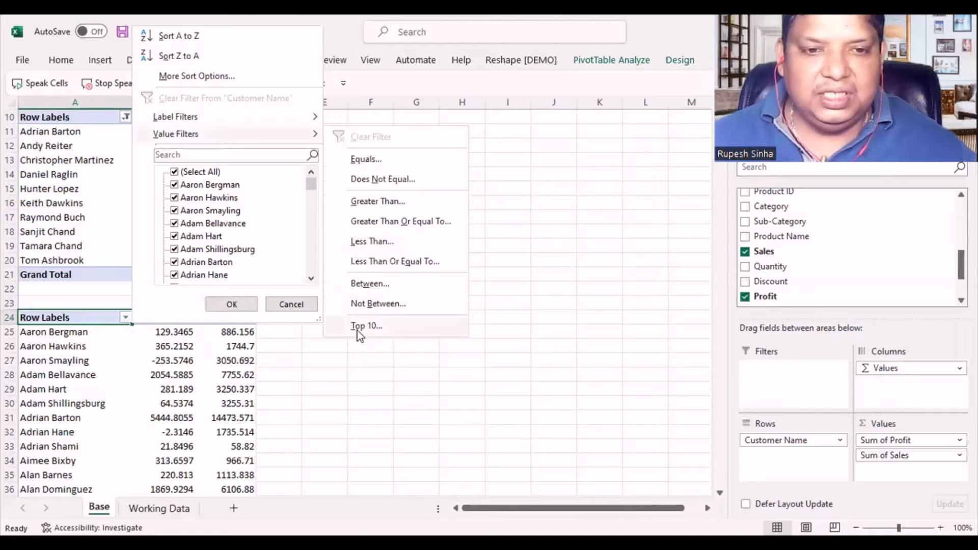
pyautogui.click(357, 328)
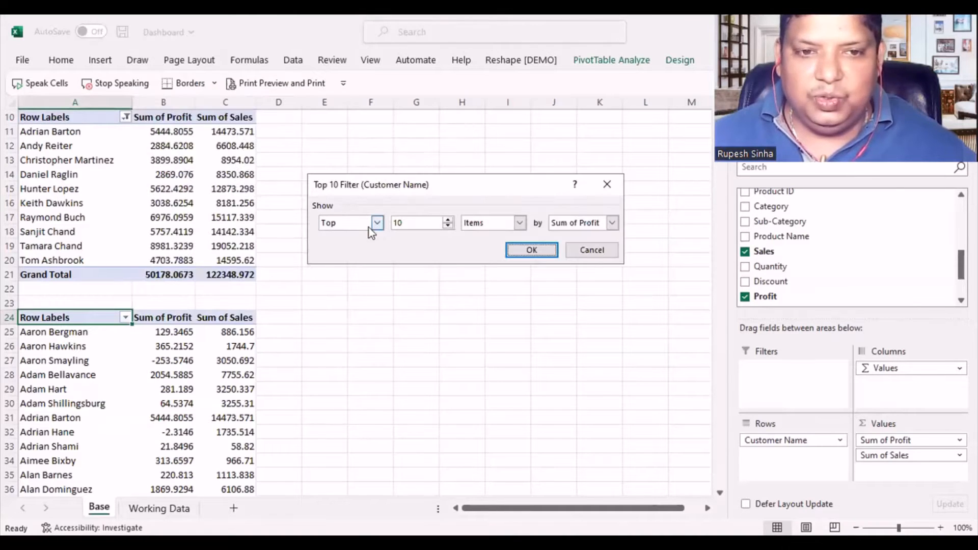
pyautogui.click(377, 223)
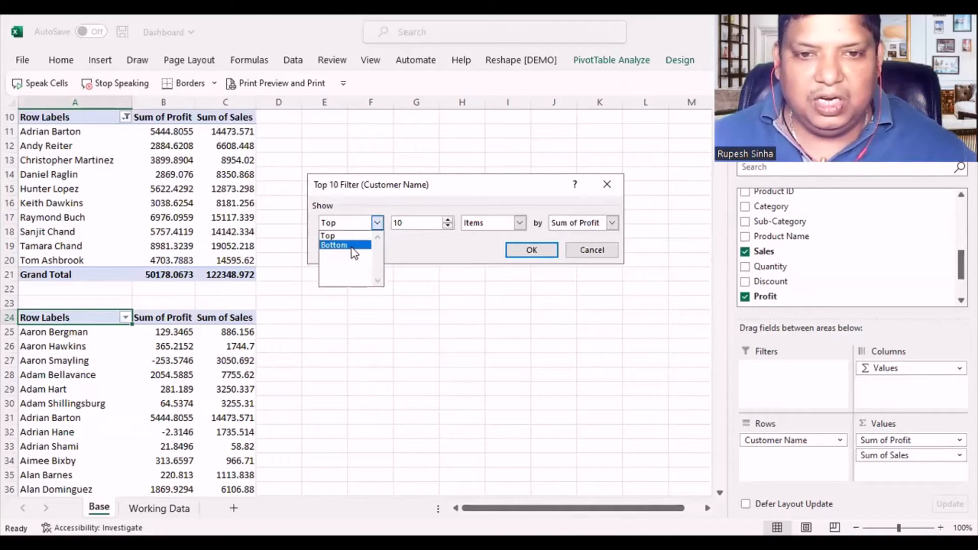
pyautogui.click(338, 243)
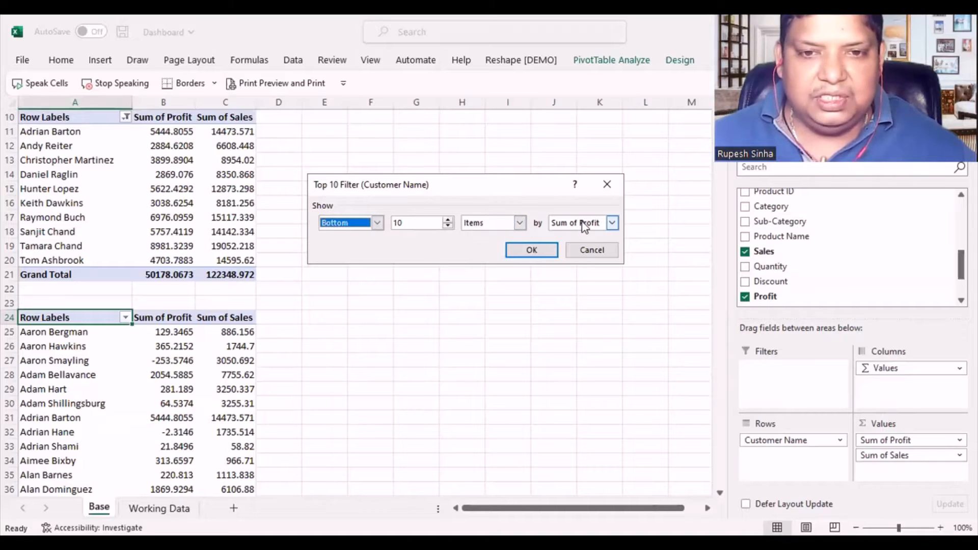
pyautogui.click(531, 250)
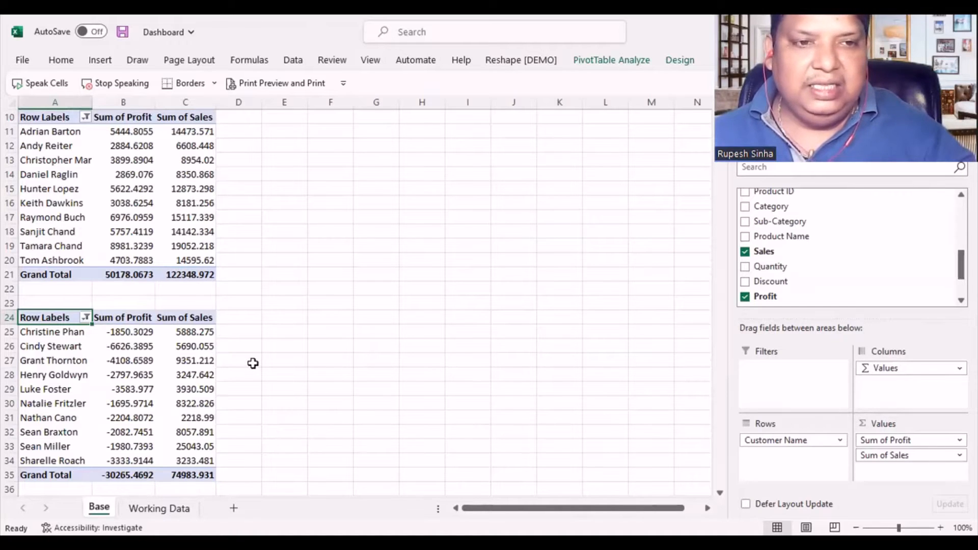
# - Review the yearly, top-customer and bottom-customer PivotTables on the Base worksheet and the free rows below them
pyautogui.scroll(3, 252, 362)
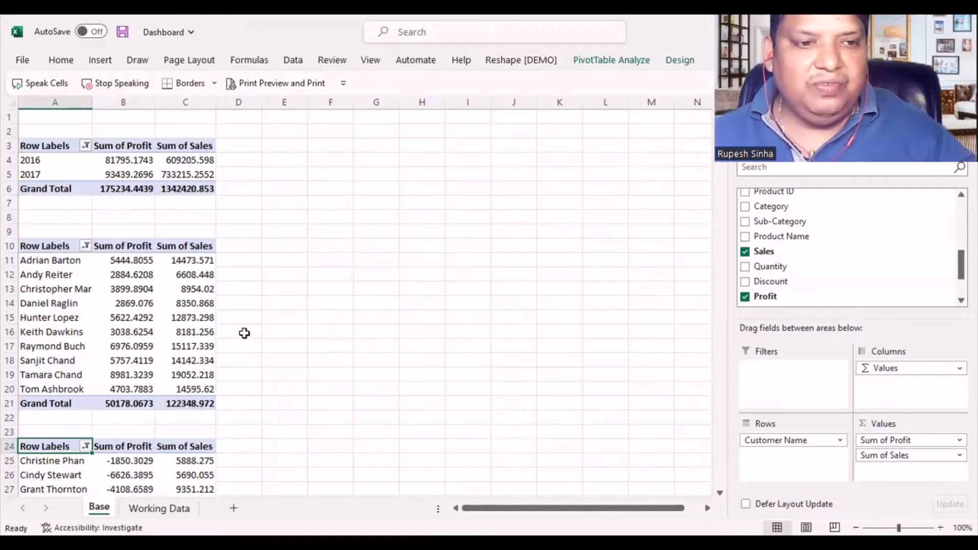
pyautogui.scroll(-4, 245, 332)
pyautogui.scroll(3, 244, 334)
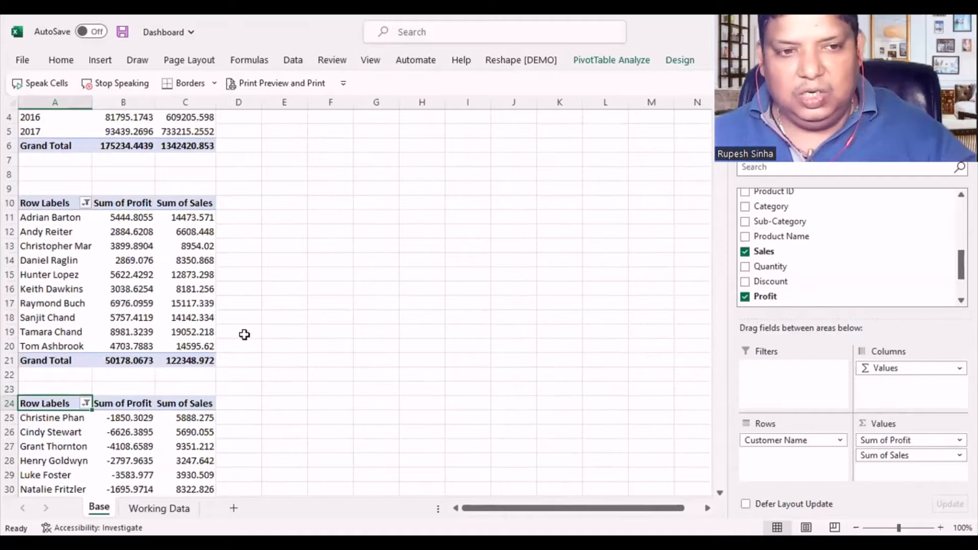
pyautogui.scroll(-3, 244, 334)
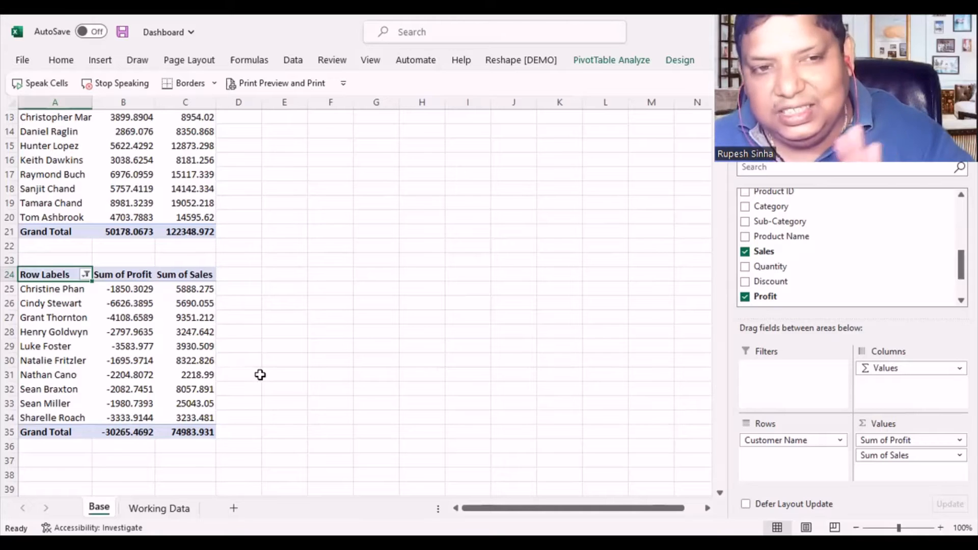
pyautogui.scroll(-2, 252, 372)
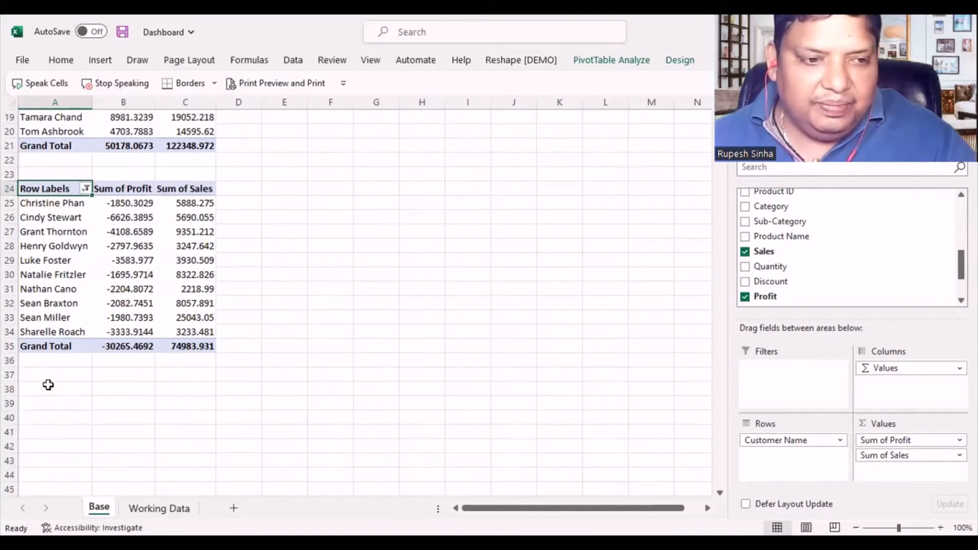
pyautogui.click(48, 385)
pyautogui.scroll(3, 225, 355)
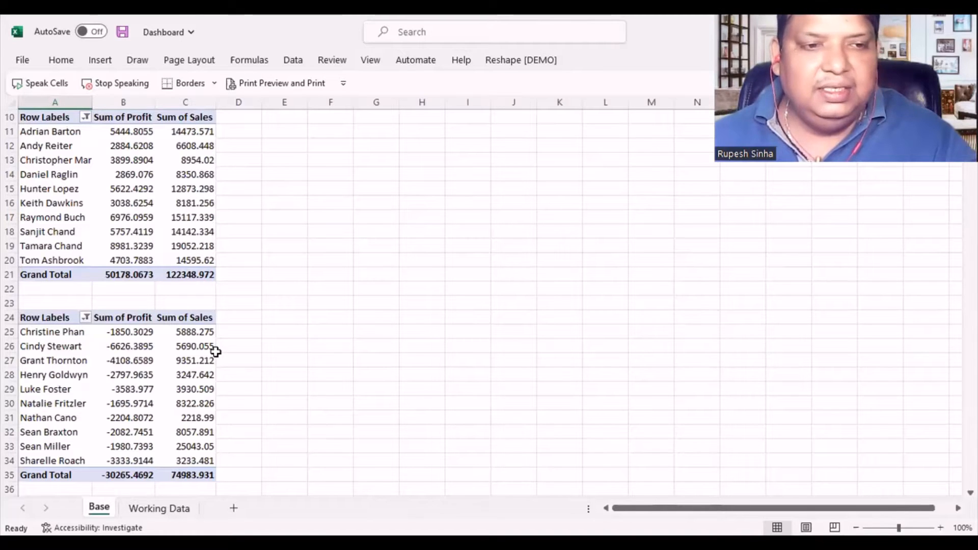
pyautogui.scroll(-4, 216, 351)
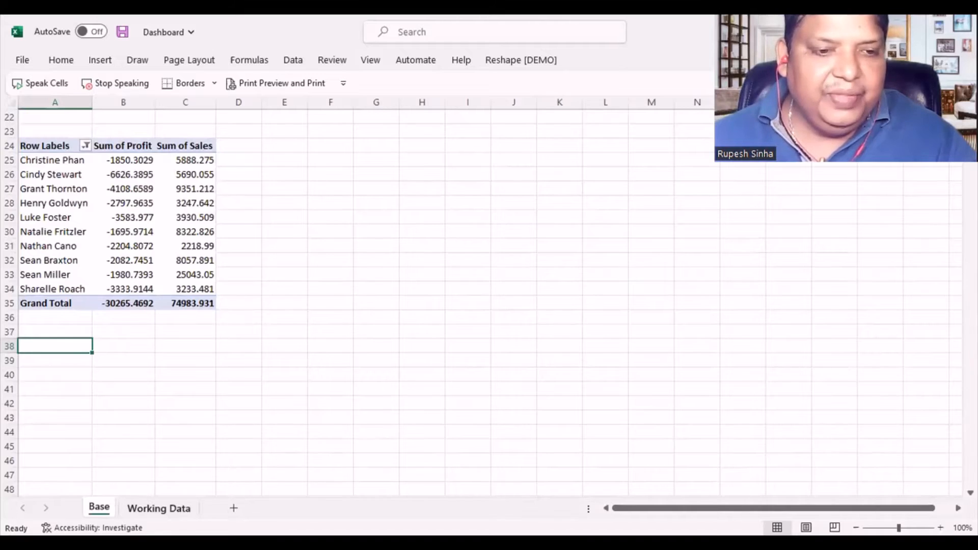
# - Insert another PivotTable from the Working Data range A1:U9995 at cell A40 of the existing Base worksheet
pyautogui.click(159, 508)
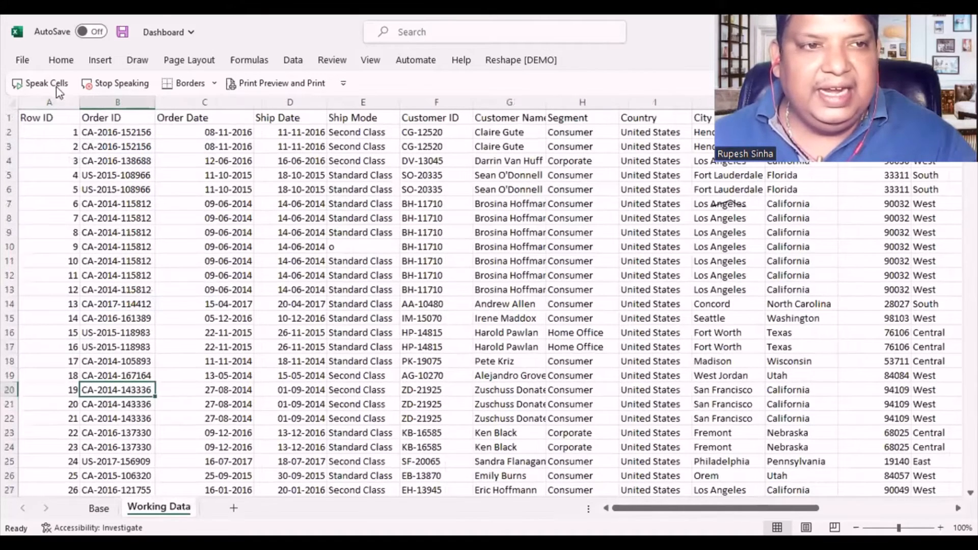
pyautogui.click(96, 60)
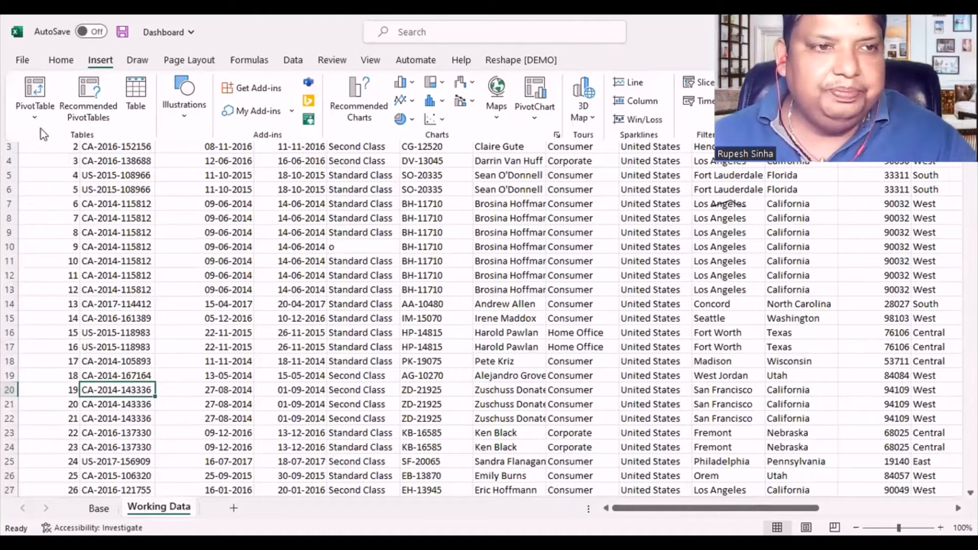
pyautogui.click(32, 90)
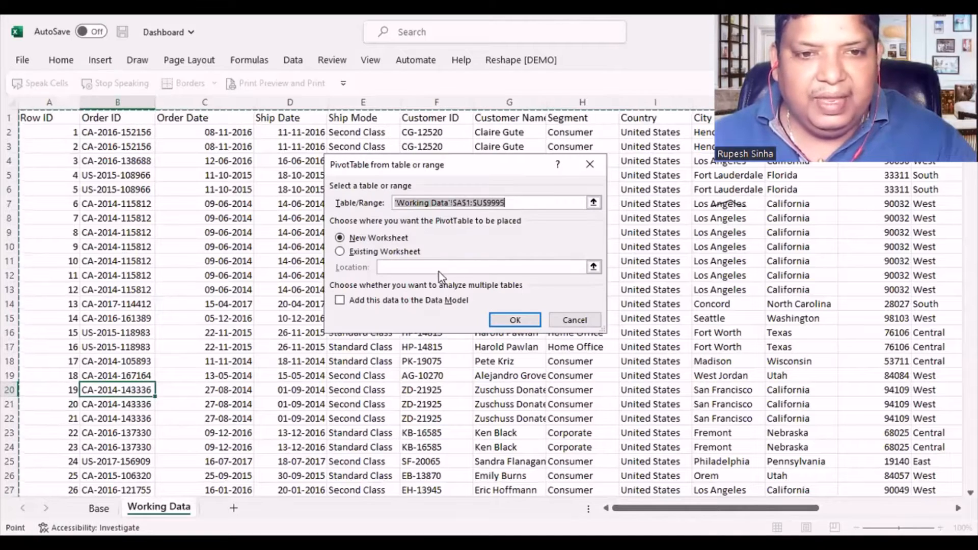
pyautogui.click(346, 253)
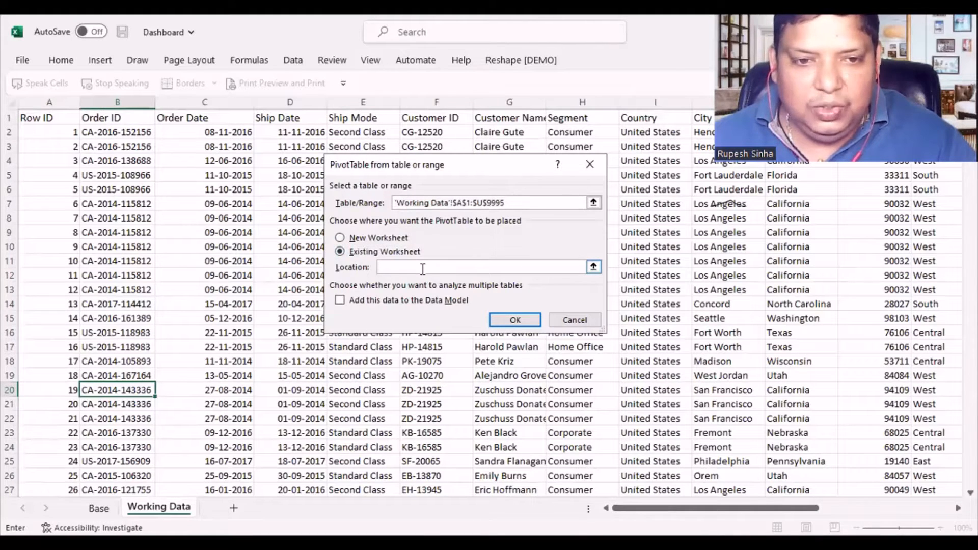
pyautogui.click(98, 509)
pyautogui.scroll(-3, 66, 375)
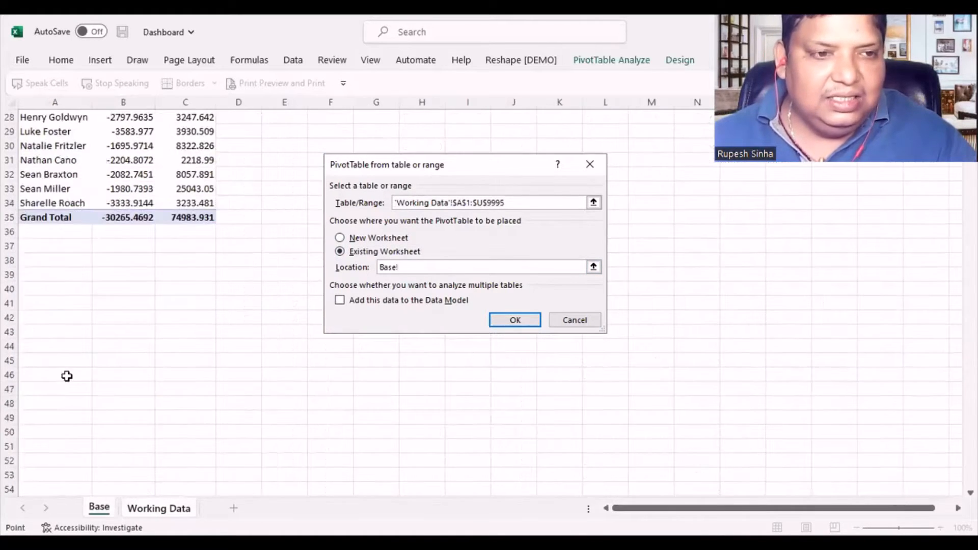
pyautogui.click(36, 287)
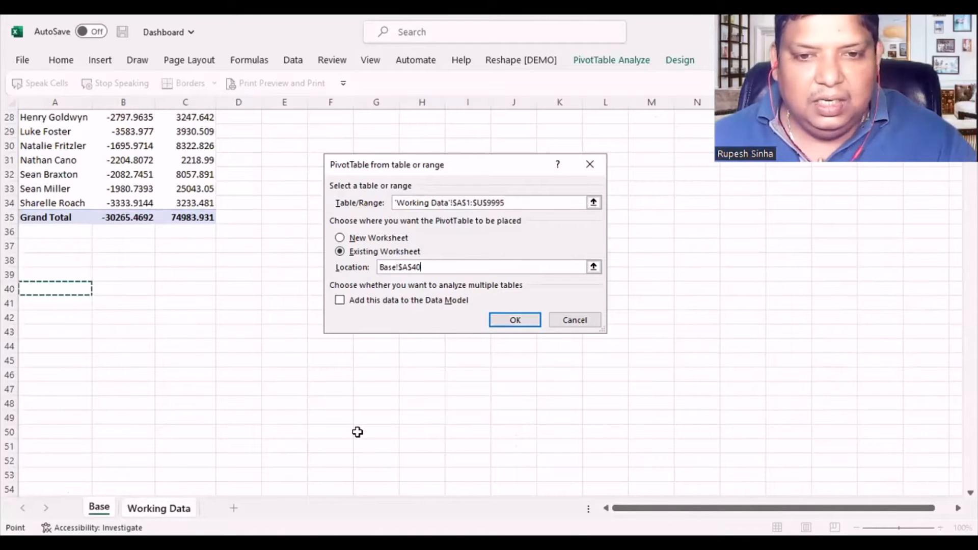
pyautogui.press('Return')
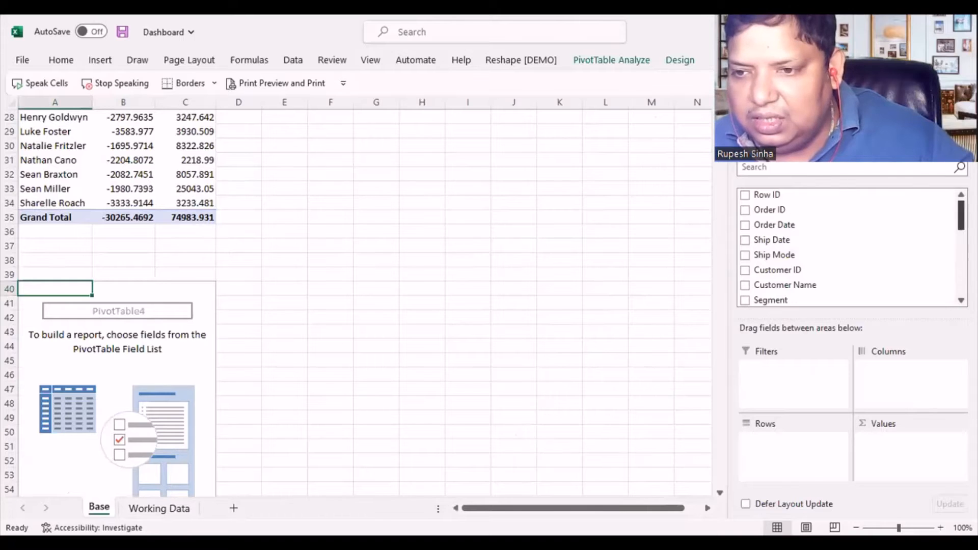
# - Add Product Name to the rows of the PivotTable at A40, with summed Profit and Sales as values, Profit placed first
pyautogui.scroll(-3, 850, 248)
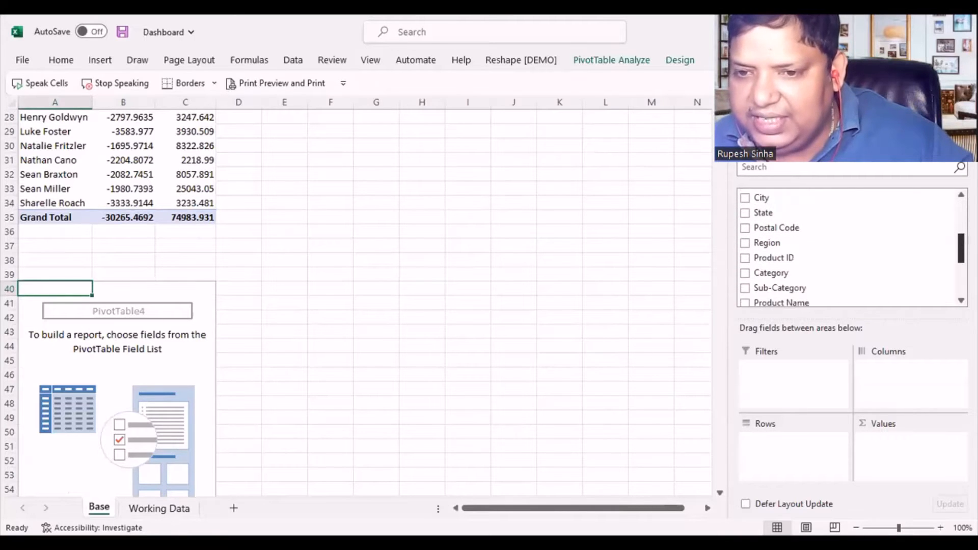
pyautogui.scroll(-2, 851, 248)
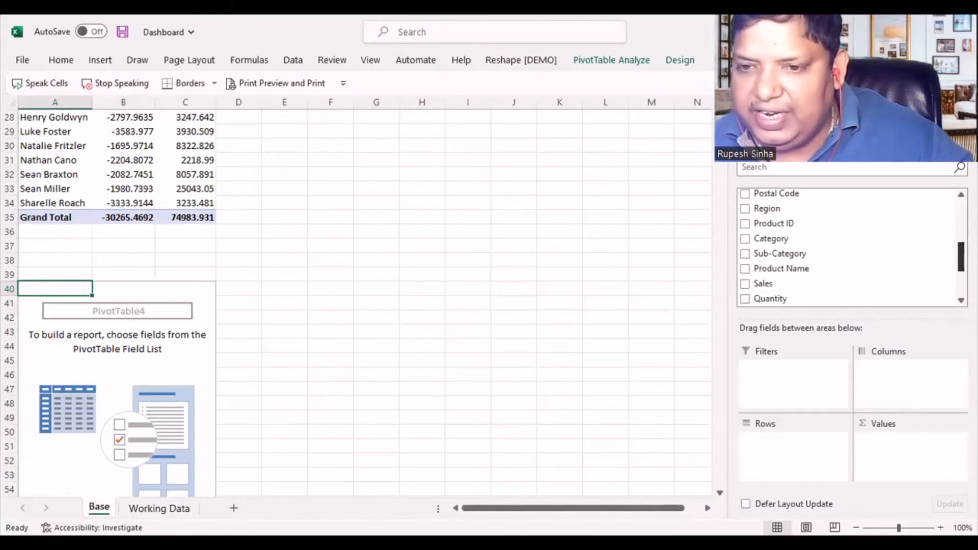
pyautogui.scroll(-1, 932, 271)
pyautogui.moveTo(830, 252); pyautogui.dragTo(777, 456)
pyautogui.moveTo(807, 267); pyautogui.dragTo(890, 464)
pyautogui.scroll(-4, 769, 249)
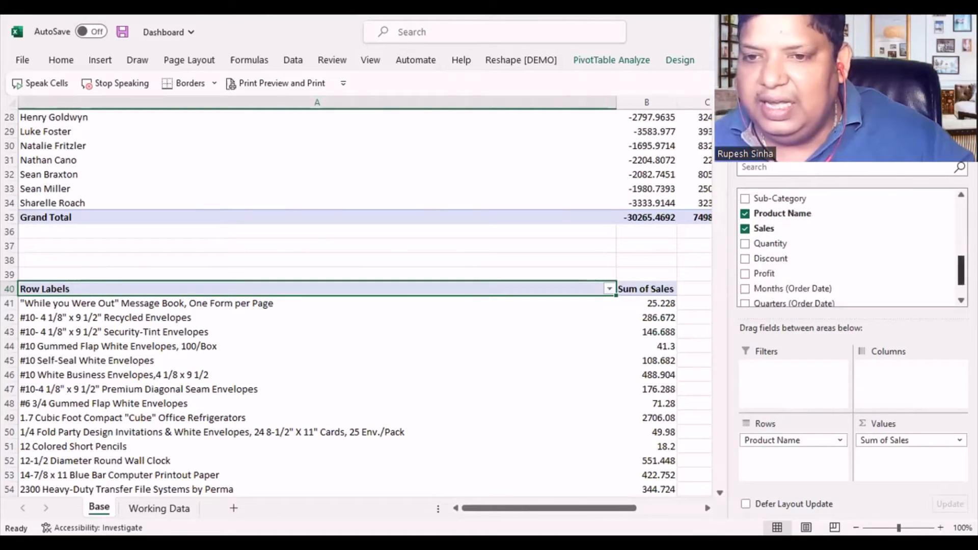
pyautogui.moveTo(764, 260); pyautogui.dragTo(880, 435)
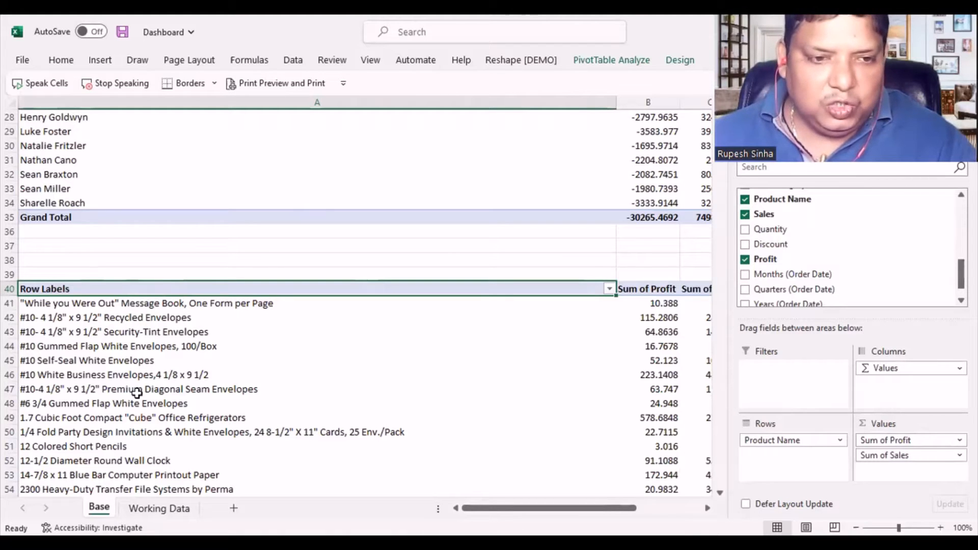
# - Filter the product PivotTable to the top 10 items by Sum of Profit and narrow column A
pyautogui.scroll(5, 133, 392)
pyautogui.scroll(-7, 133, 393)
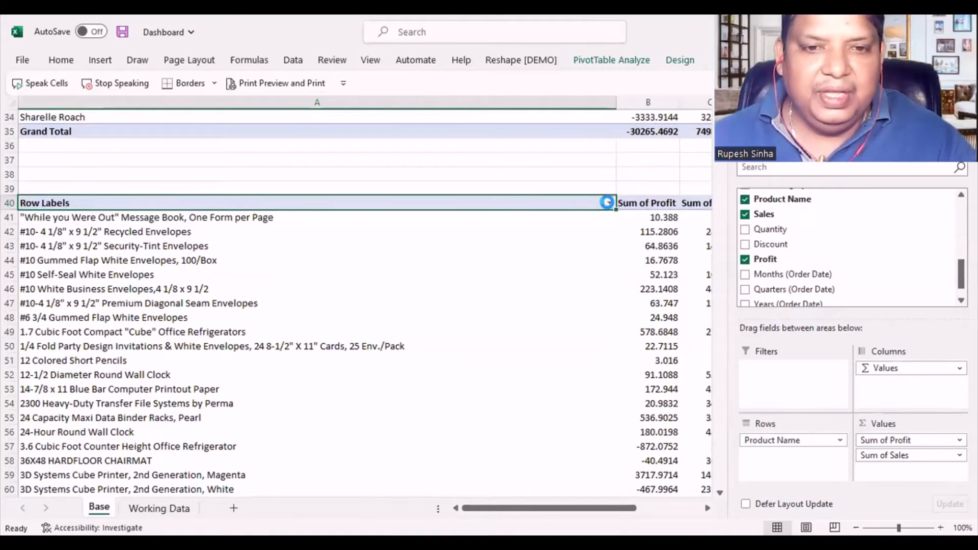
pyautogui.click(607, 202)
pyautogui.moveTo(476, 322)
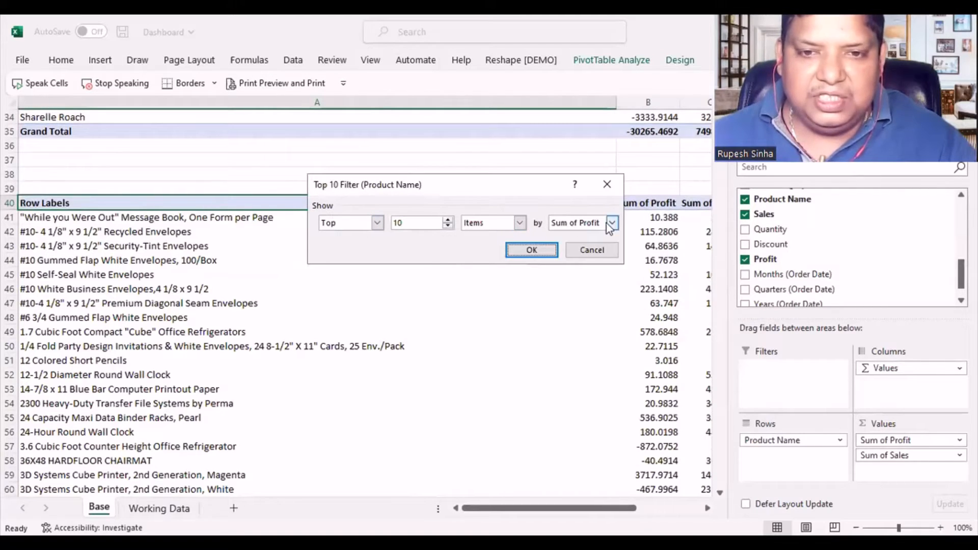
pyautogui.click(611, 223)
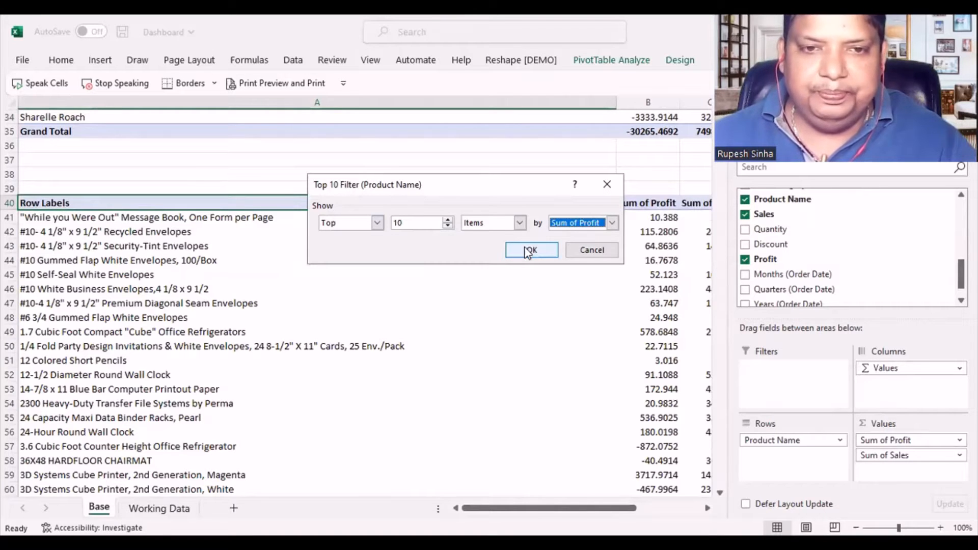
pyautogui.click(526, 248)
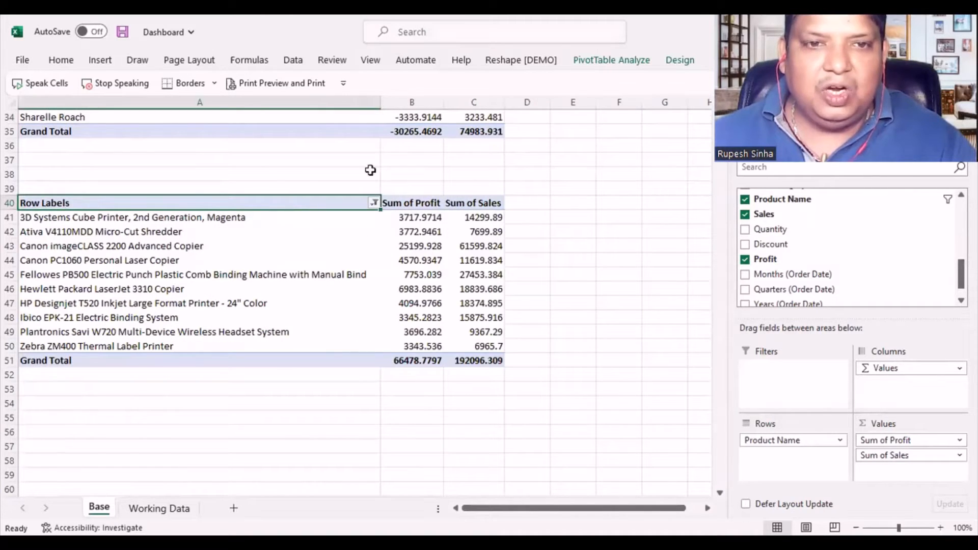
pyautogui.moveTo(386, 103); pyautogui.dragTo(262, 103)
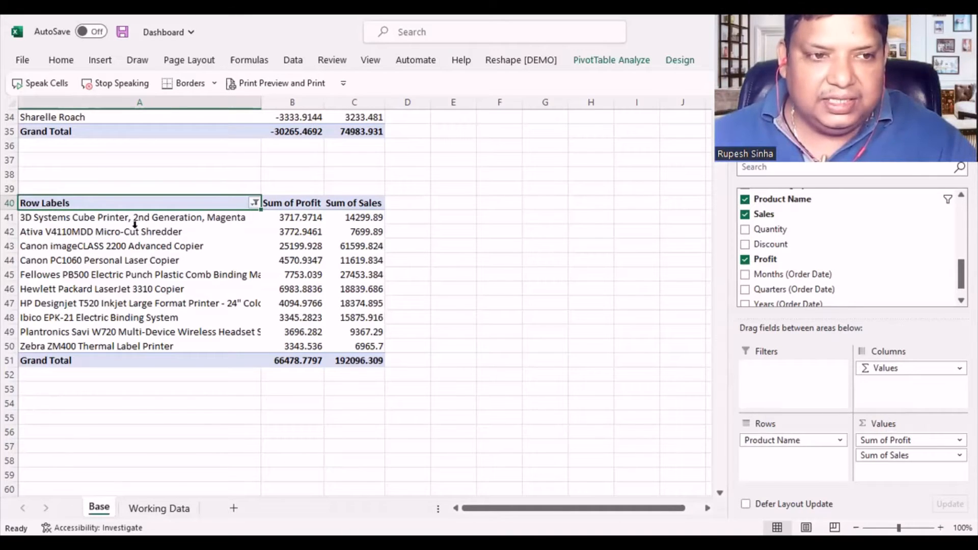
pyautogui.rightClick(116, 203)
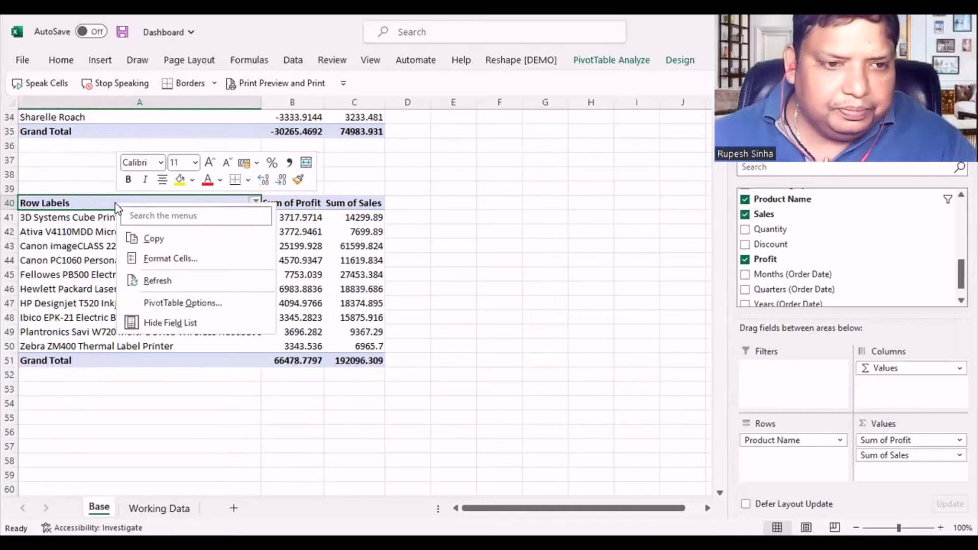
pyautogui.click(170, 304)
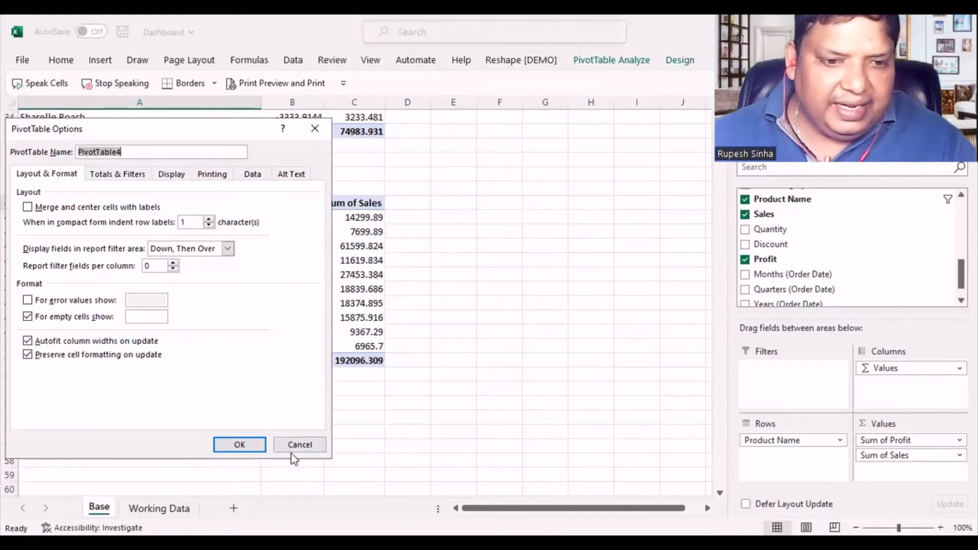
pyautogui.click(299, 444)
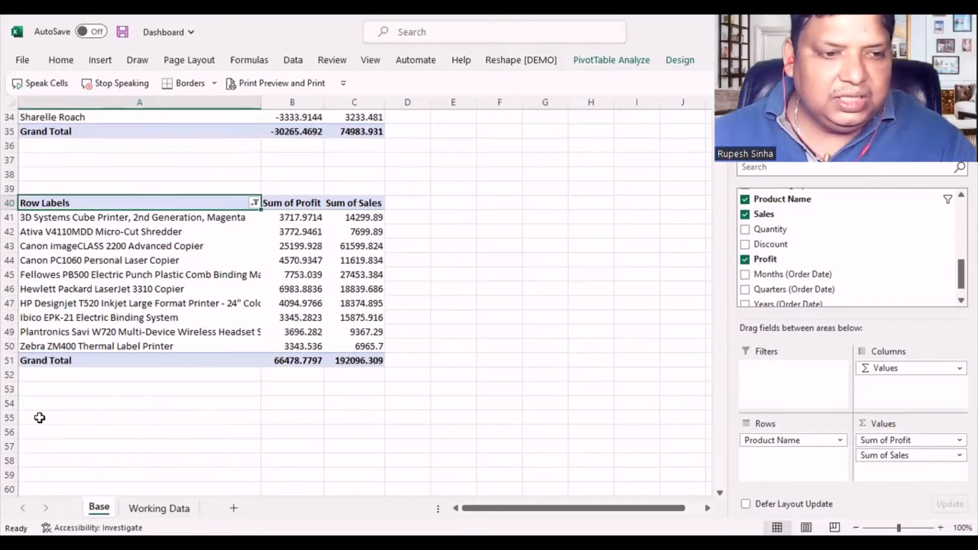
pyautogui.click(159, 508)
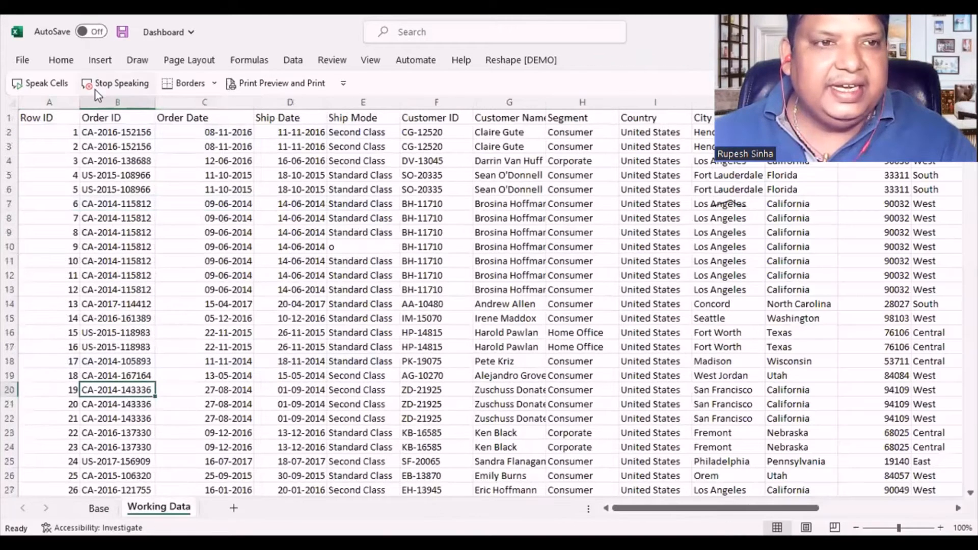
pyautogui.click(103, 62)
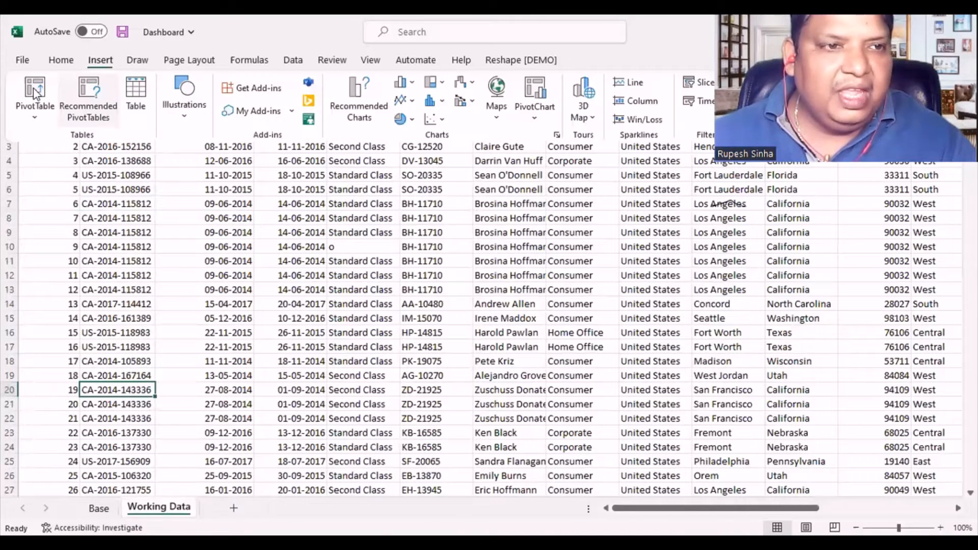
pyautogui.click(32, 88)
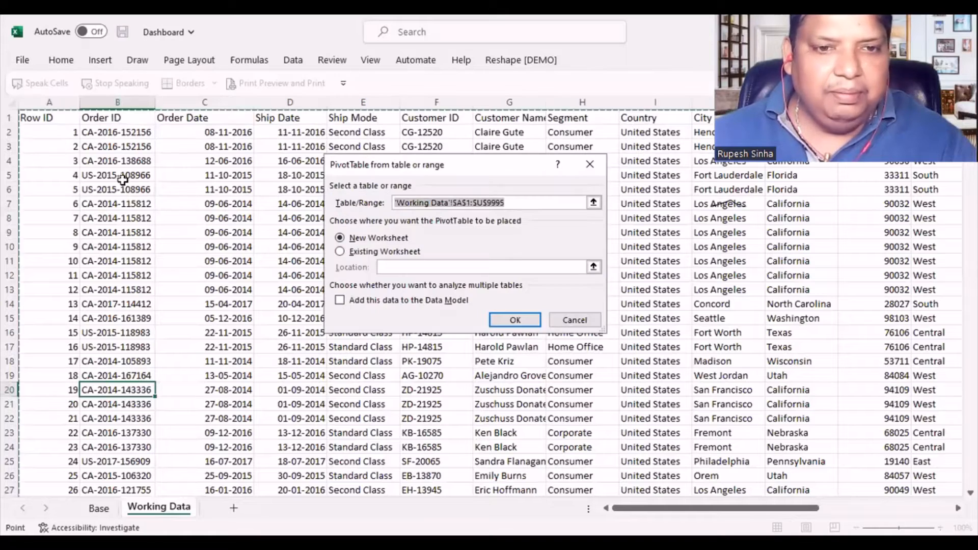
pyautogui.click(356, 253)
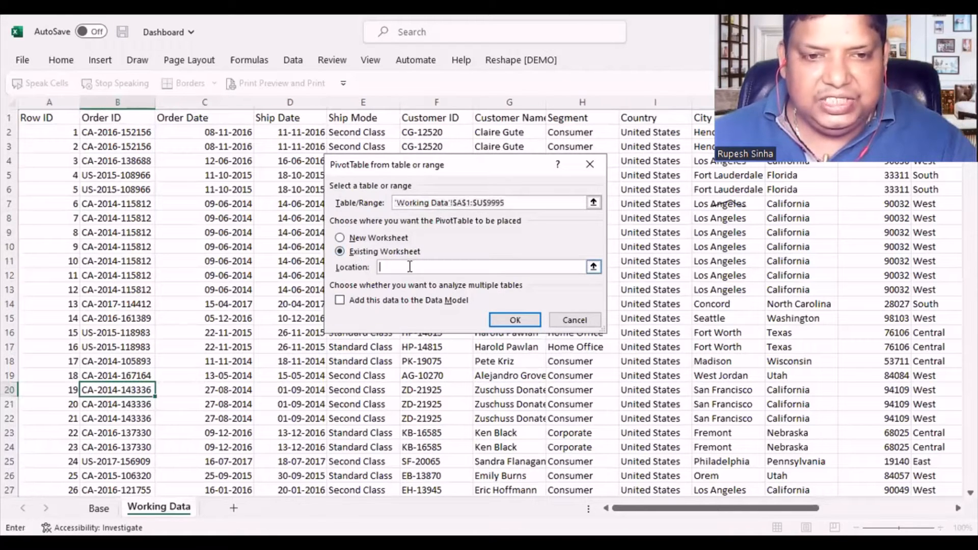
pyautogui.click(99, 509)
pyautogui.click(40, 430)
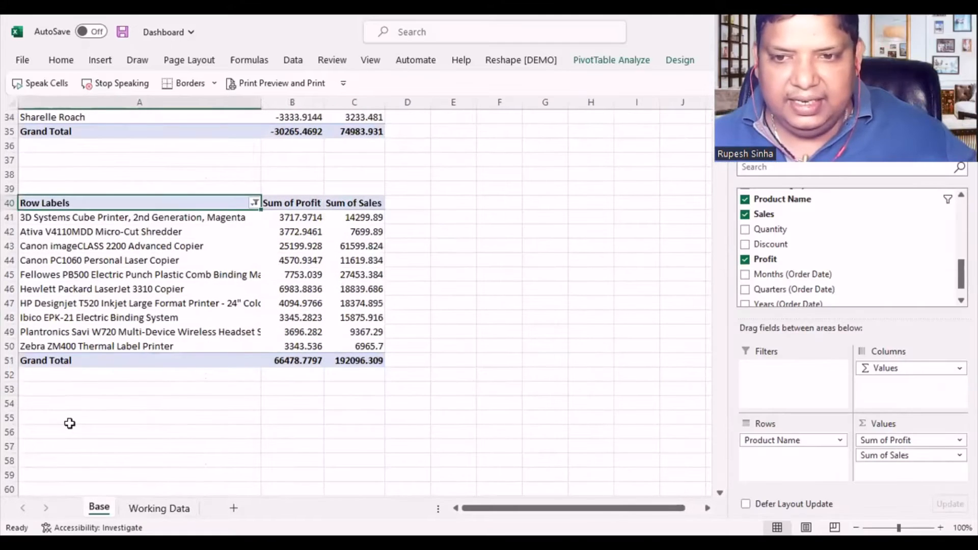
pyautogui.click(69, 423)
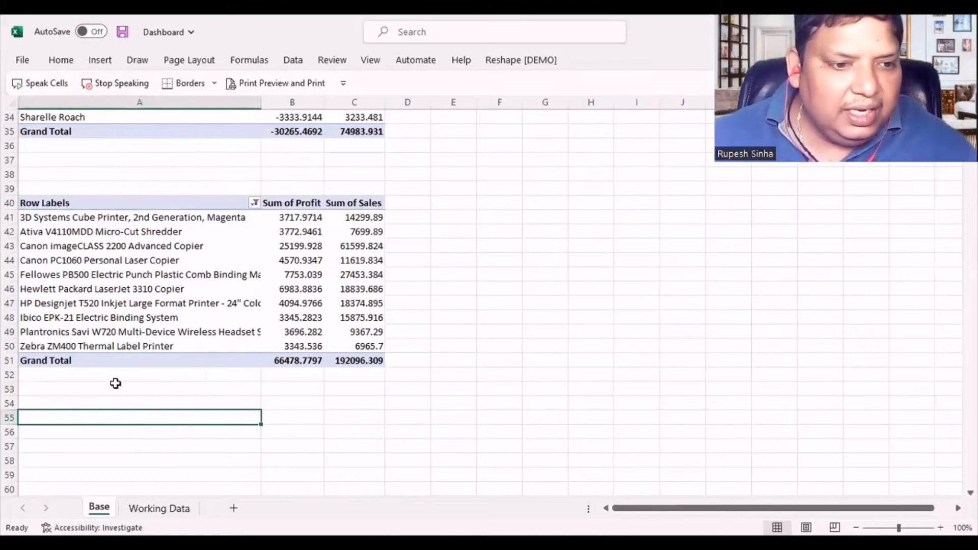
# - Insert another PivotTable from the Working Data range A1:U9995 at cell A56 of the existing Base worksheet
pyautogui.click(159, 508)
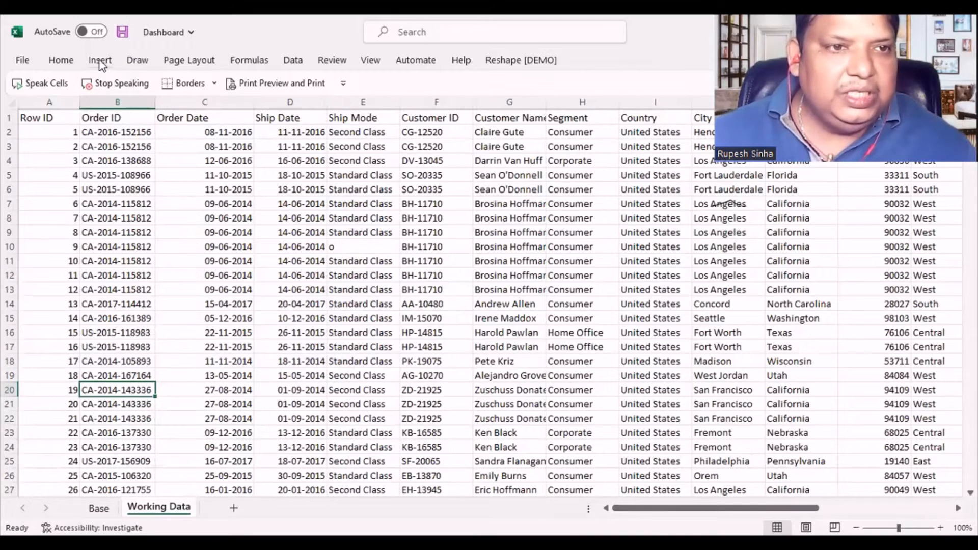
pyautogui.click(98, 60)
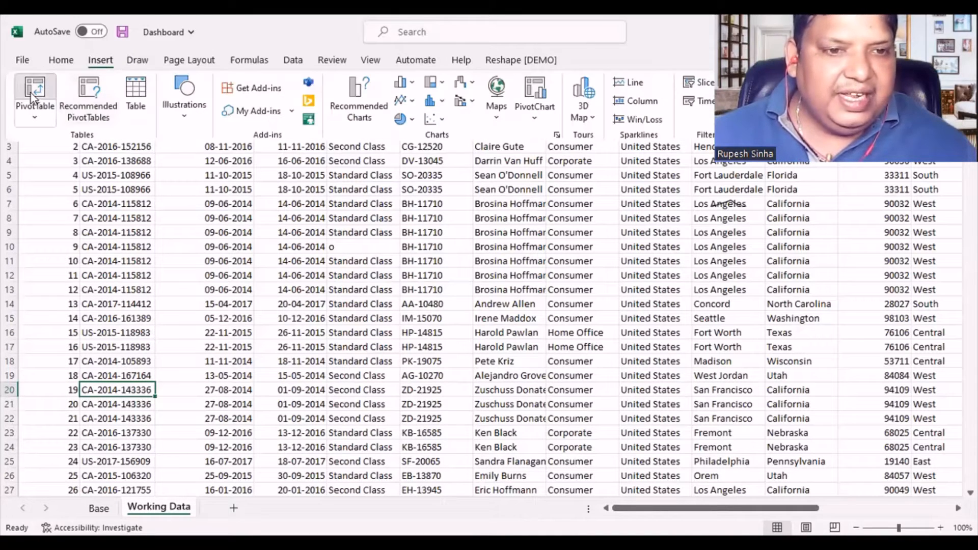
pyautogui.click(31, 96)
pyautogui.click(365, 253)
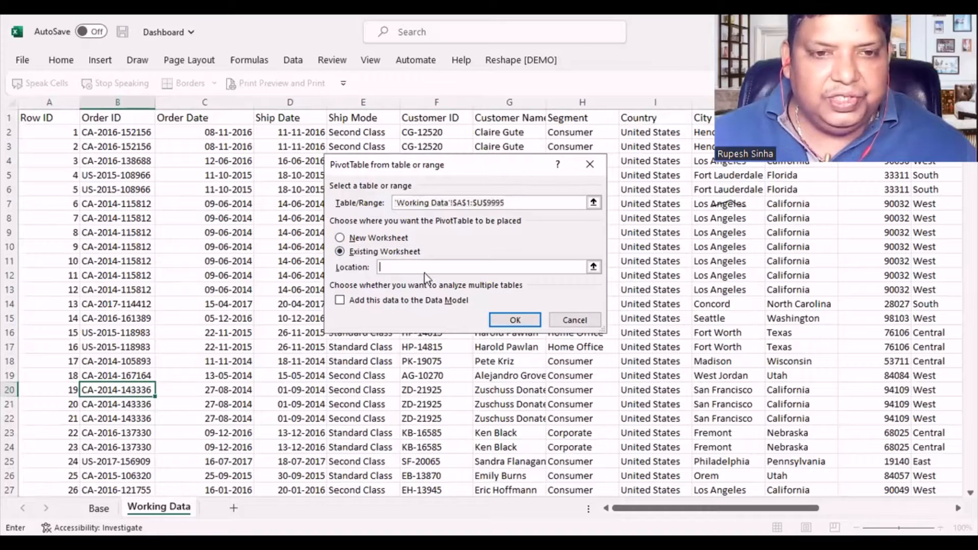
pyautogui.click(99, 508)
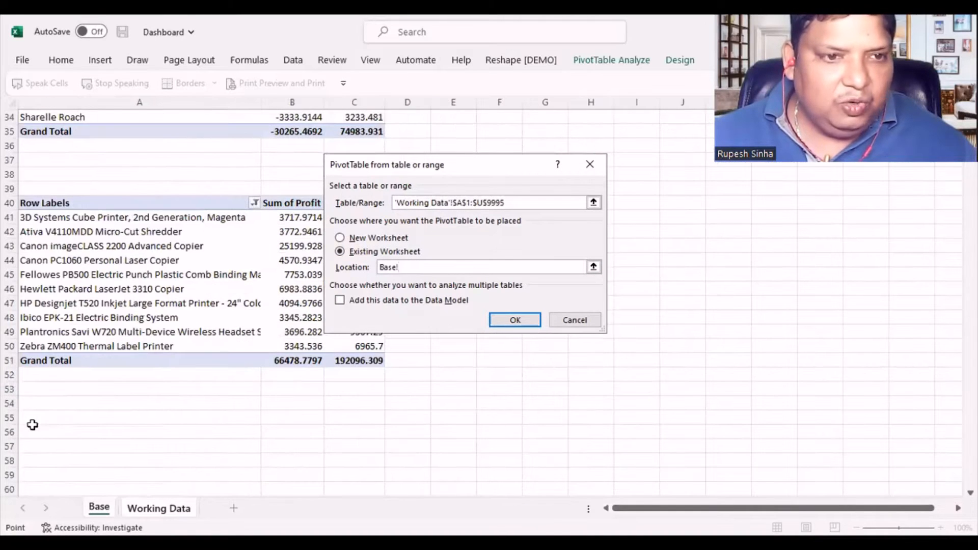
pyautogui.click(32, 425)
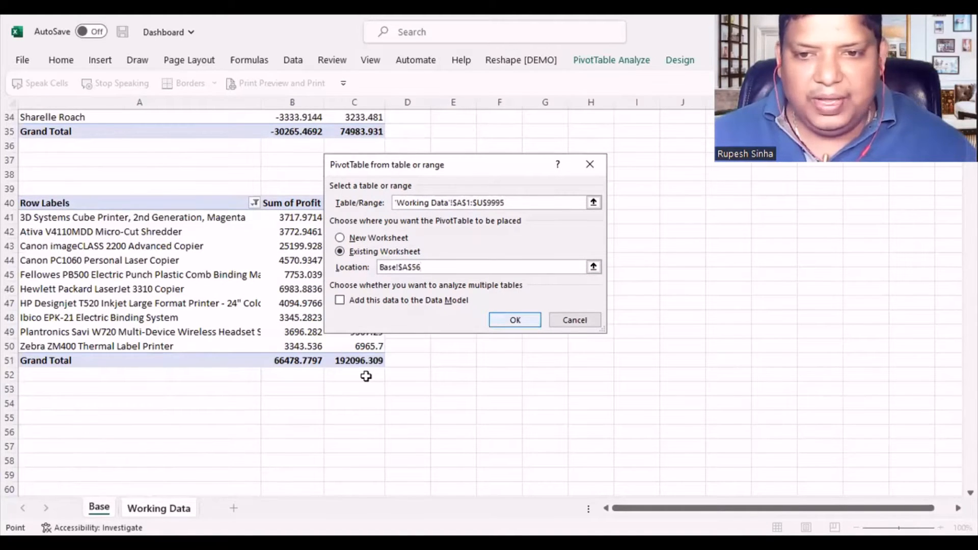
pyautogui.press('Return')
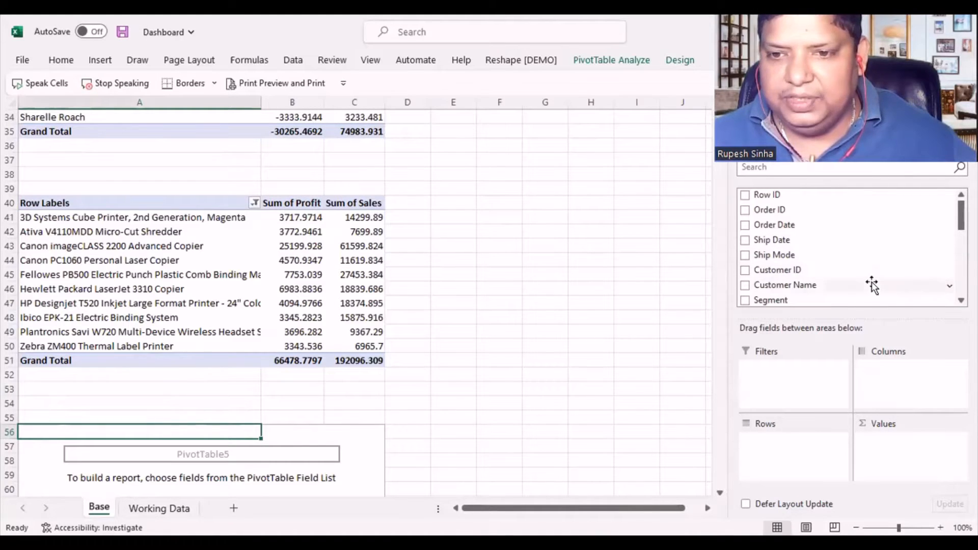
# - Add Product Name to the rows of the PivotTable at A56, with summed Profit and Sales as values, Profit placed first
pyautogui.scroll(-2, 871, 284)
pyautogui.scroll(2, 871, 285)
pyautogui.scroll(-5, 872, 285)
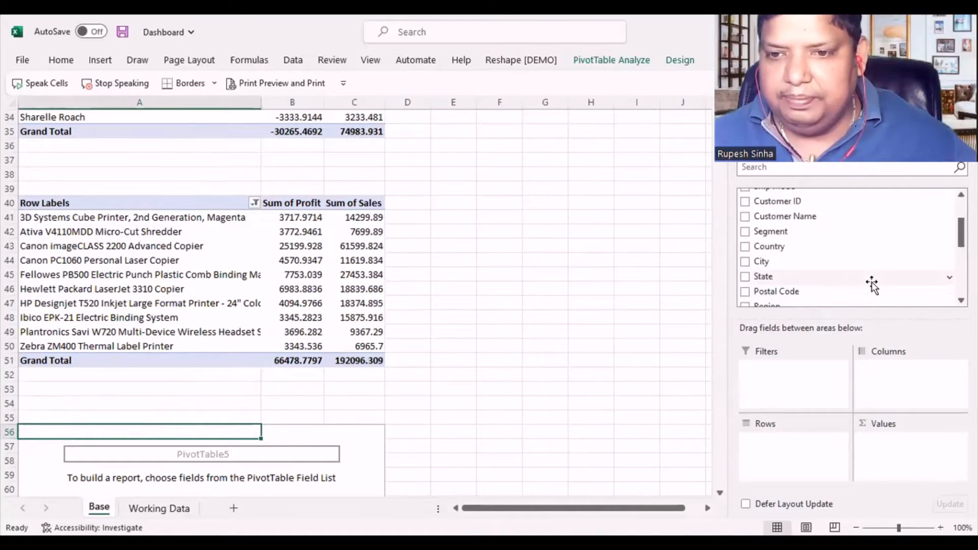
pyautogui.moveTo(797, 234); pyautogui.dragTo(790, 451)
pyautogui.moveTo(774, 290); pyautogui.dragTo(886, 451)
pyautogui.moveTo(771, 250); pyautogui.dragTo(884, 459)
# - Filter the product PivotTable at A56 to the bottom 10 items by Sum of Profit and narrow column A
pyautogui.scroll(-3, 300, 436)
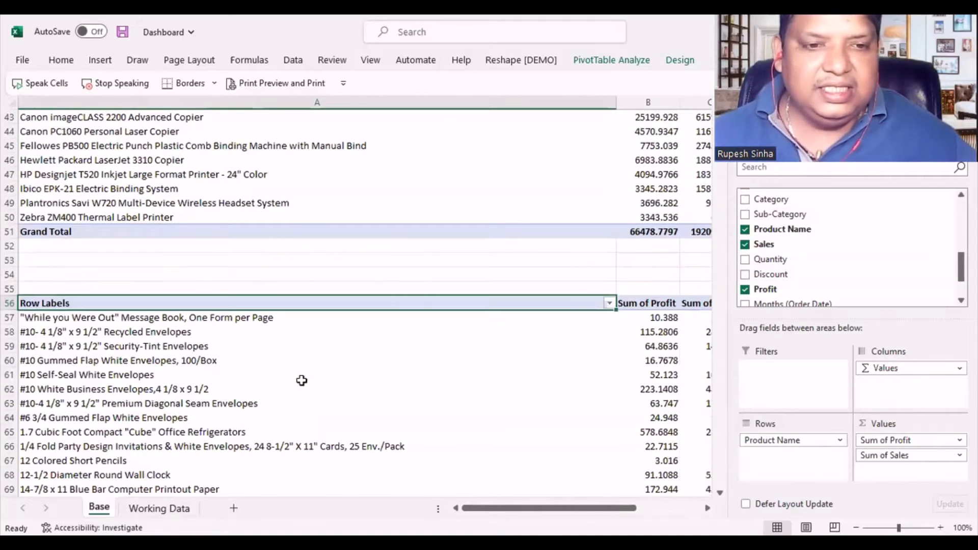
pyautogui.scroll(-2, 291, 365)
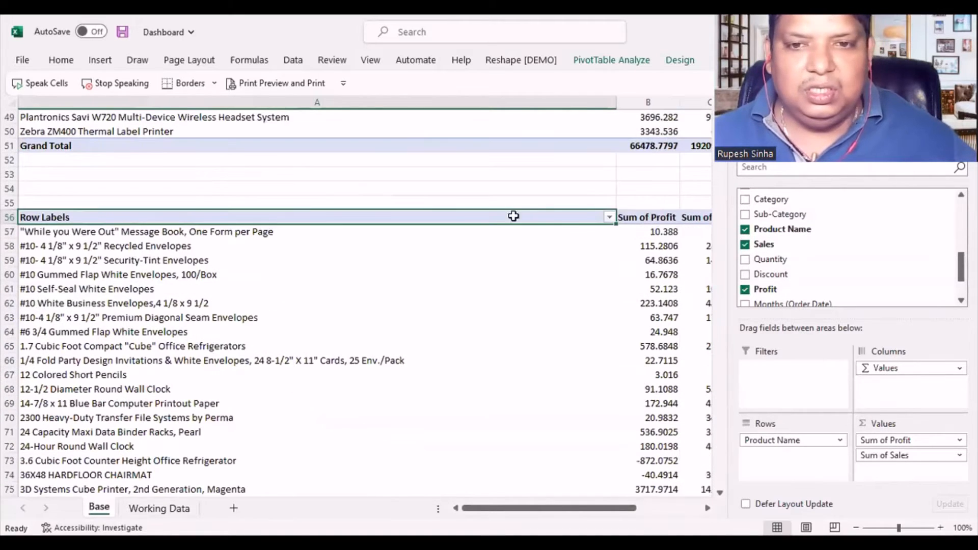
pyautogui.click(608, 217)
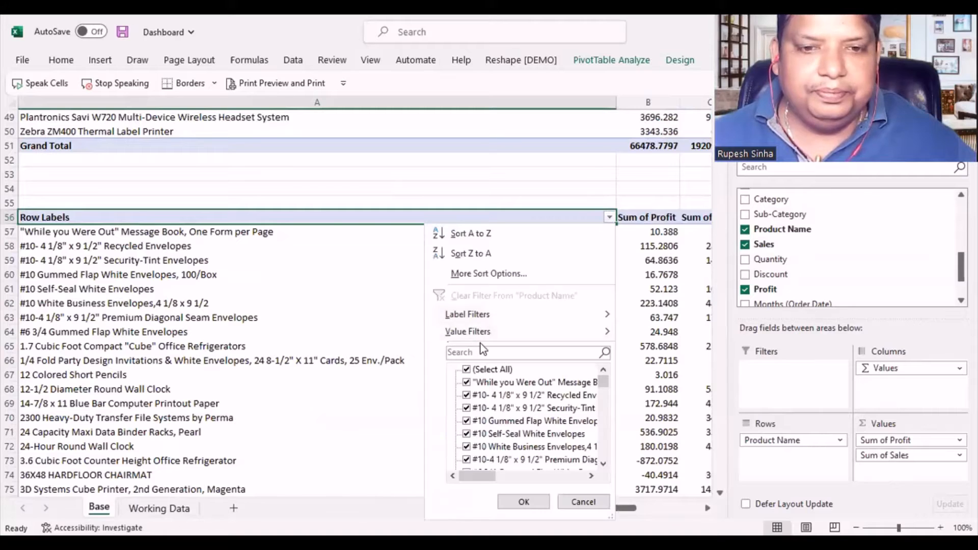
pyautogui.click(507, 335)
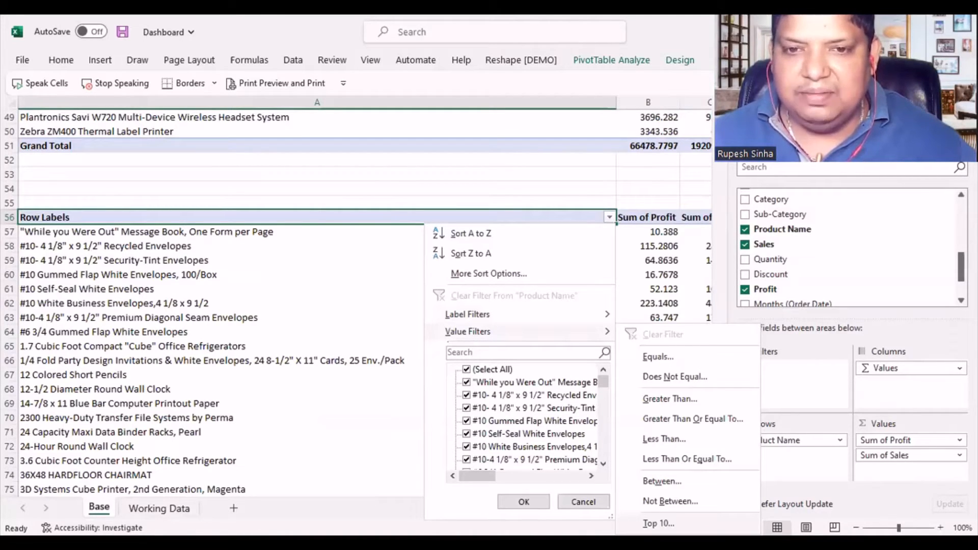
pyautogui.click(658, 523)
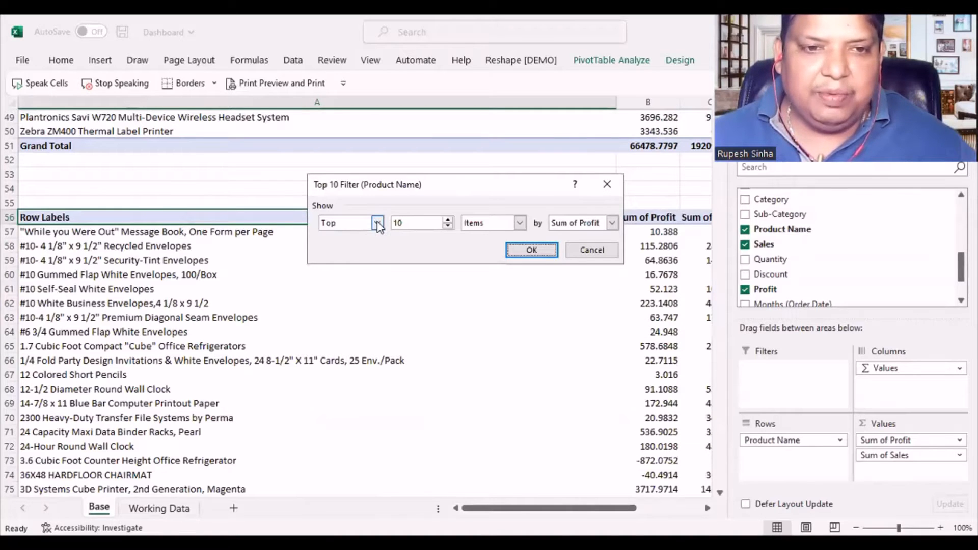
pyautogui.click(377, 222)
pyautogui.click(337, 246)
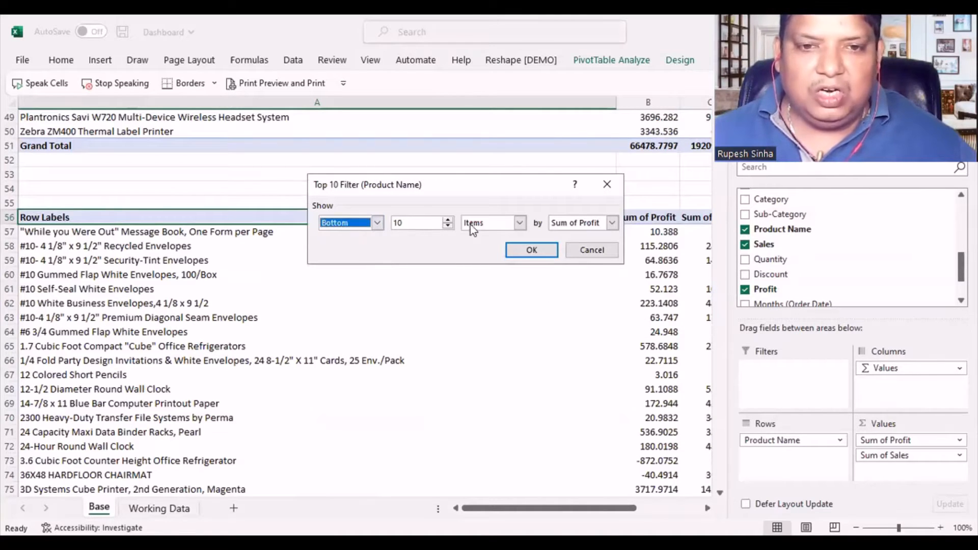
pyautogui.click(528, 251)
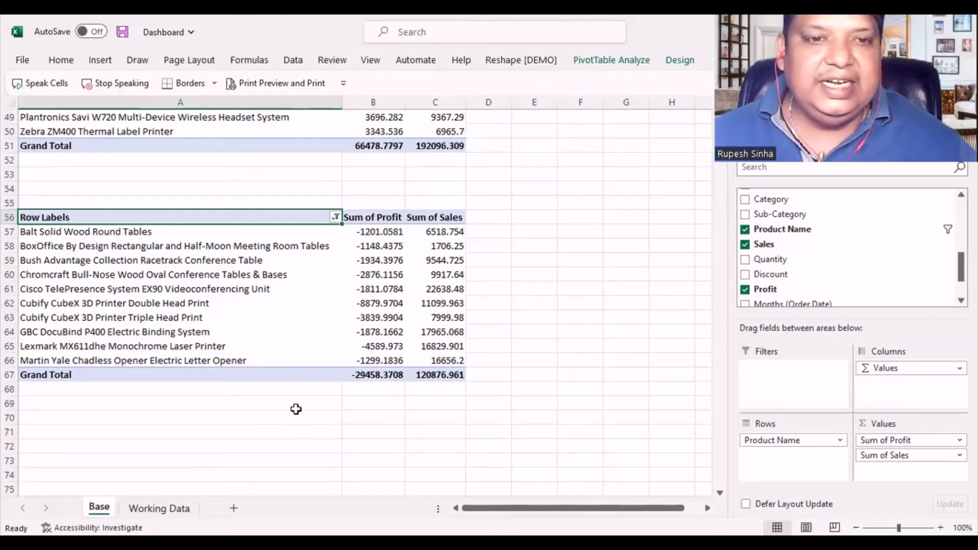
pyautogui.moveTo(341, 103); pyautogui.dragTo(301, 103)
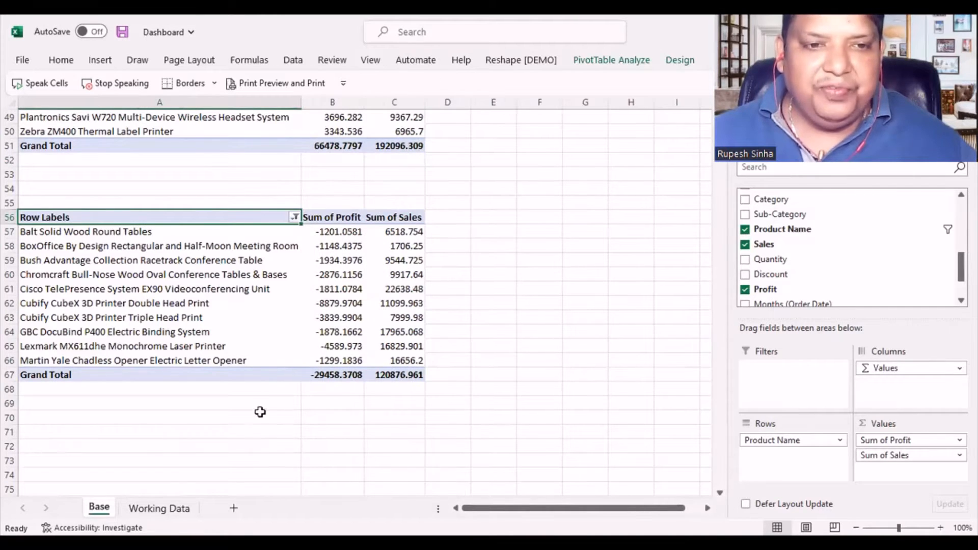
# - Look over the PivotTables on the Base worksheet and narrow column A a little further
pyautogui.click(253, 430)
pyautogui.scroll(5, 255, 424)
pyautogui.scroll(11, 256, 420)
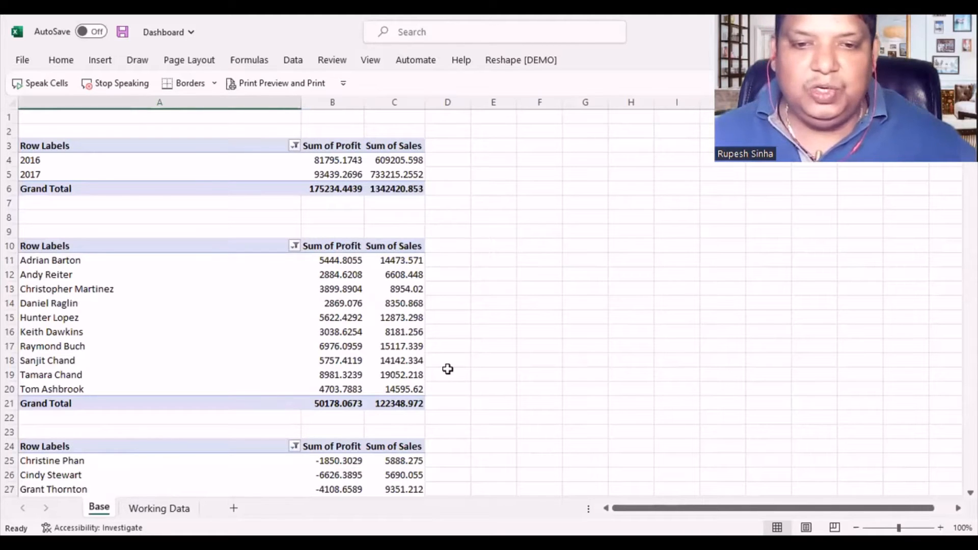
pyautogui.scroll(-11, 351, 318)
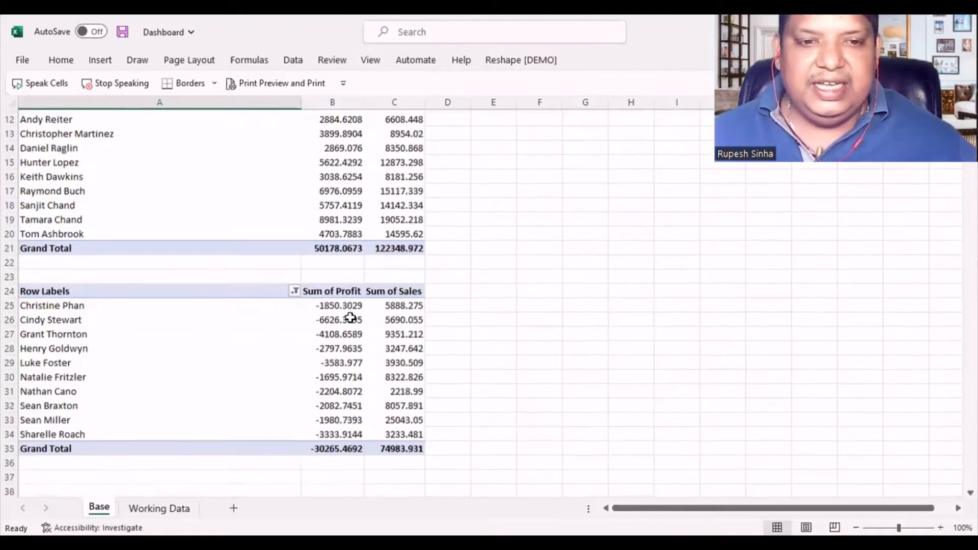
pyautogui.scroll(11, 350, 318)
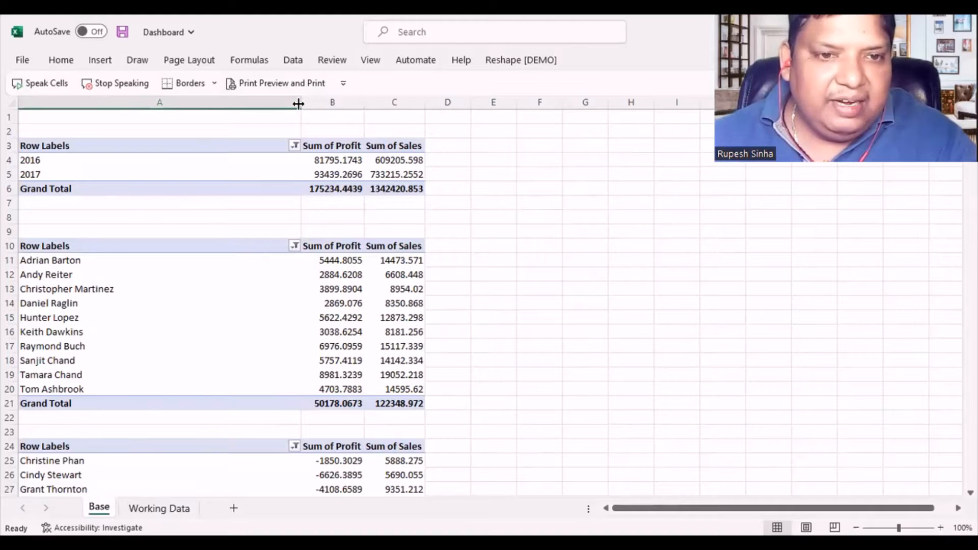
pyautogui.moveTo(301, 102); pyautogui.dragTo(272, 103)
pyautogui.press('Right')
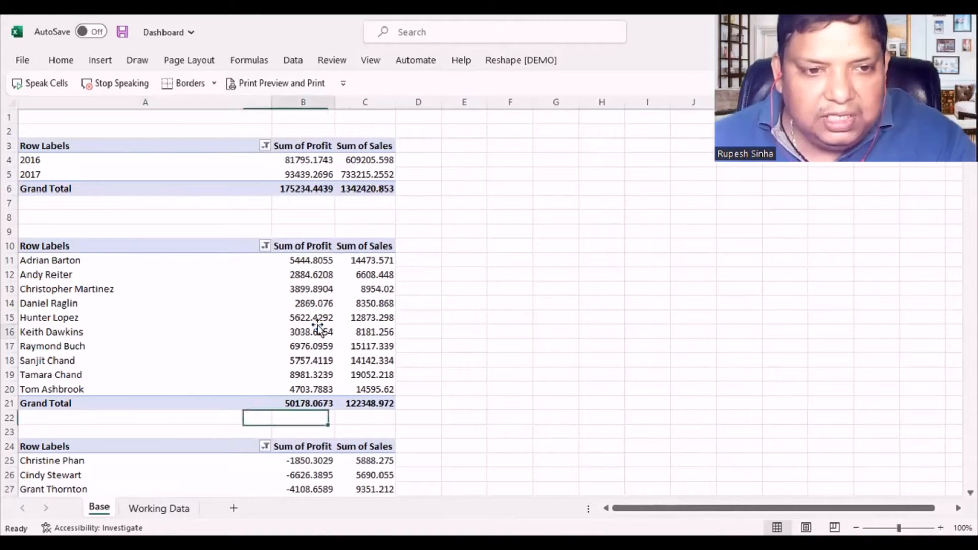
# - Insert a combo PivotChart for the top-customer PivotTable, with Sum of Profit as Line and Sum of Sales as Clustered Column, and place it beside the table
pyautogui.click(320, 329)
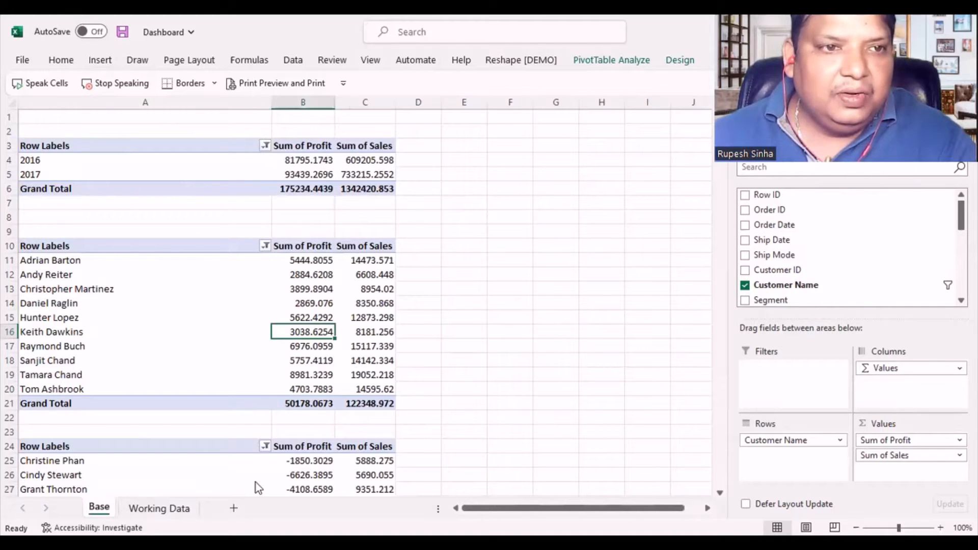
pyautogui.click(100, 61)
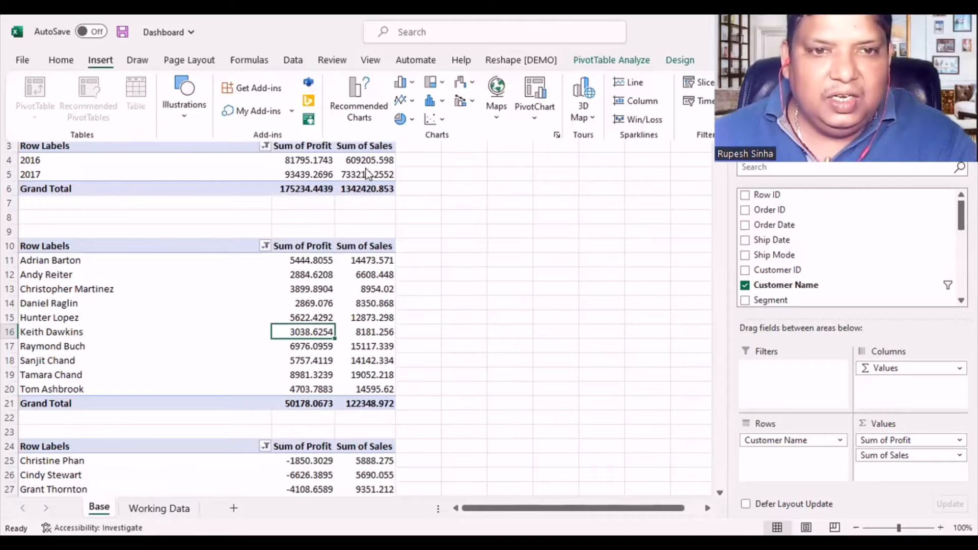
pyautogui.click(350, 101)
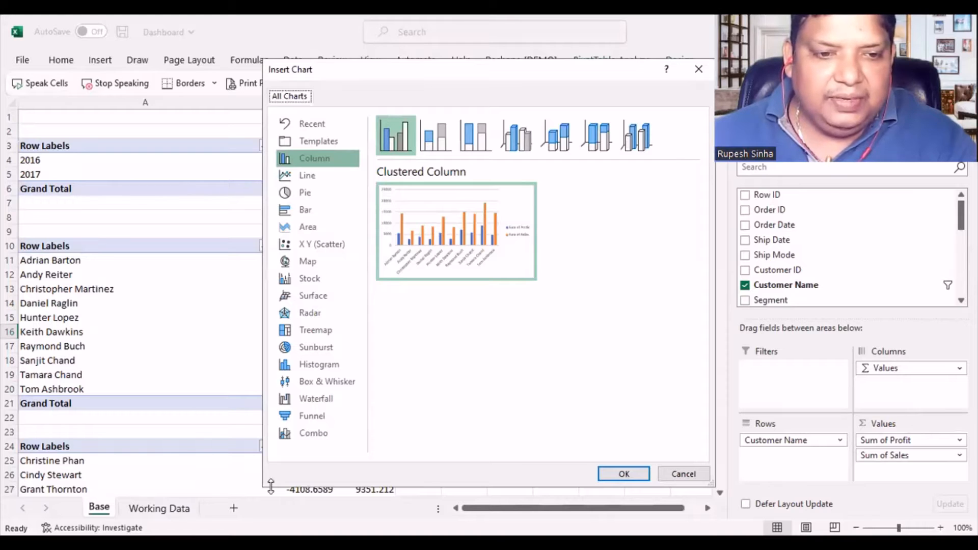
pyautogui.click(313, 433)
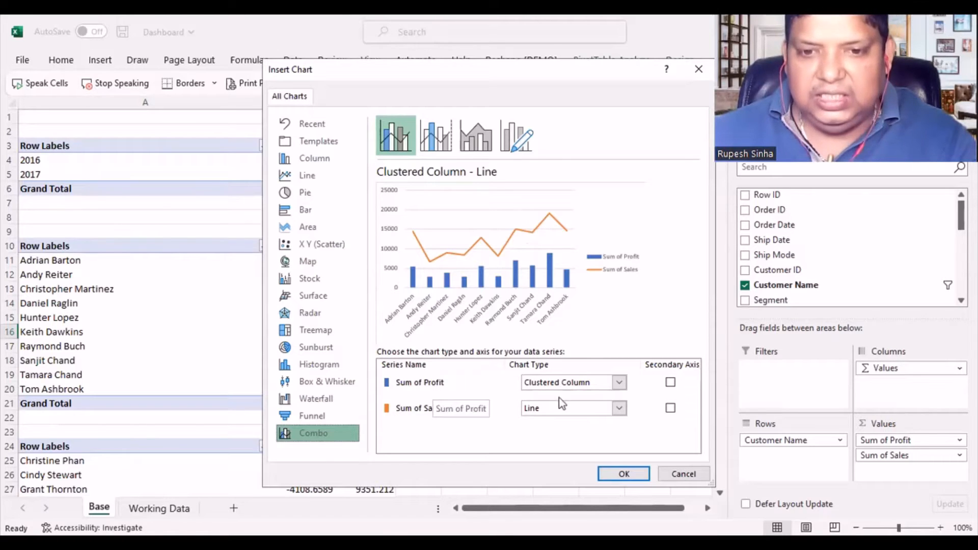
pyautogui.click(619, 385)
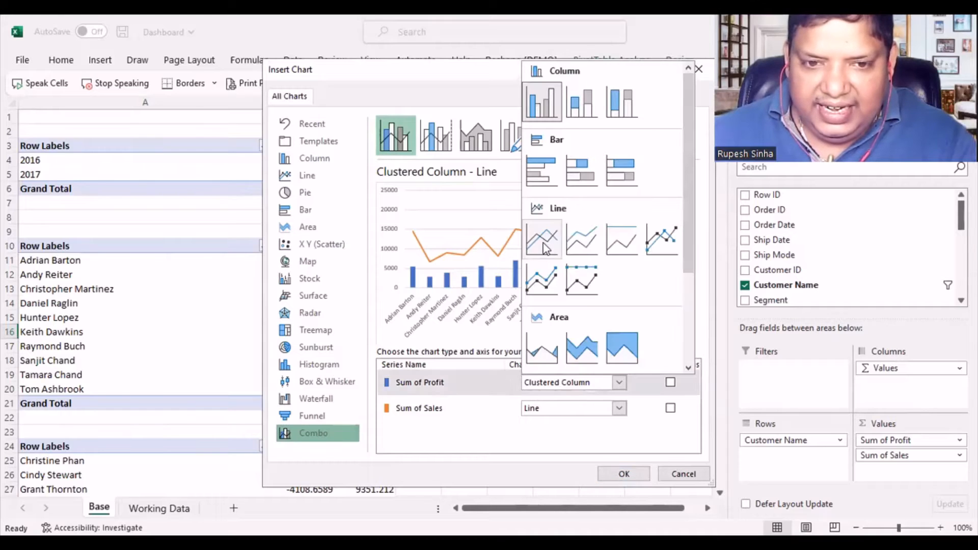
pyautogui.click(546, 248)
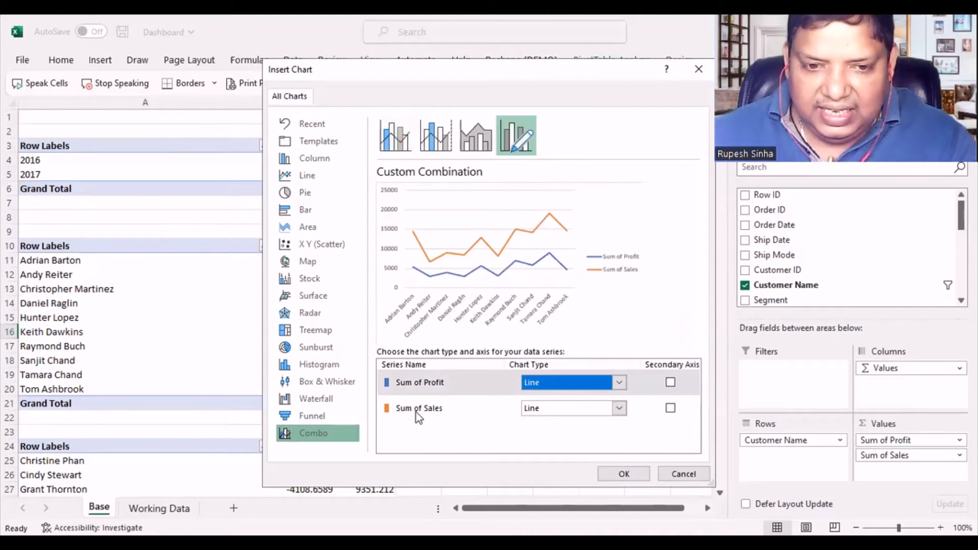
pyautogui.click(569, 410)
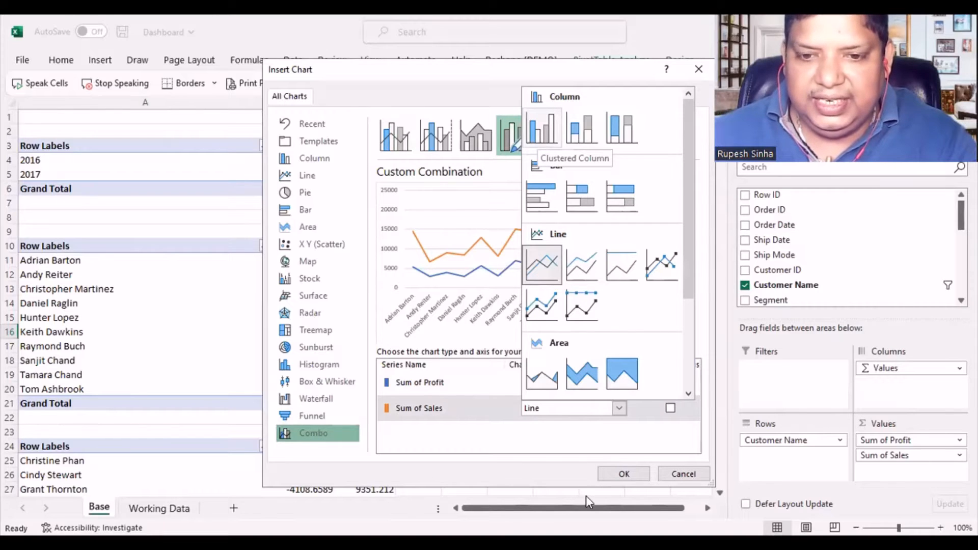
pyautogui.click(638, 475)
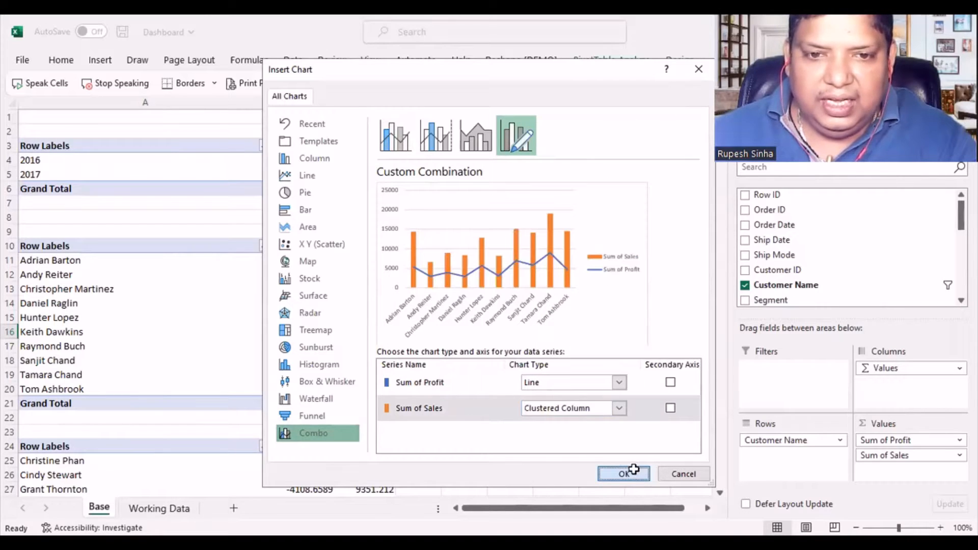
pyautogui.moveTo(411, 203); pyautogui.dragTo(632, 204)
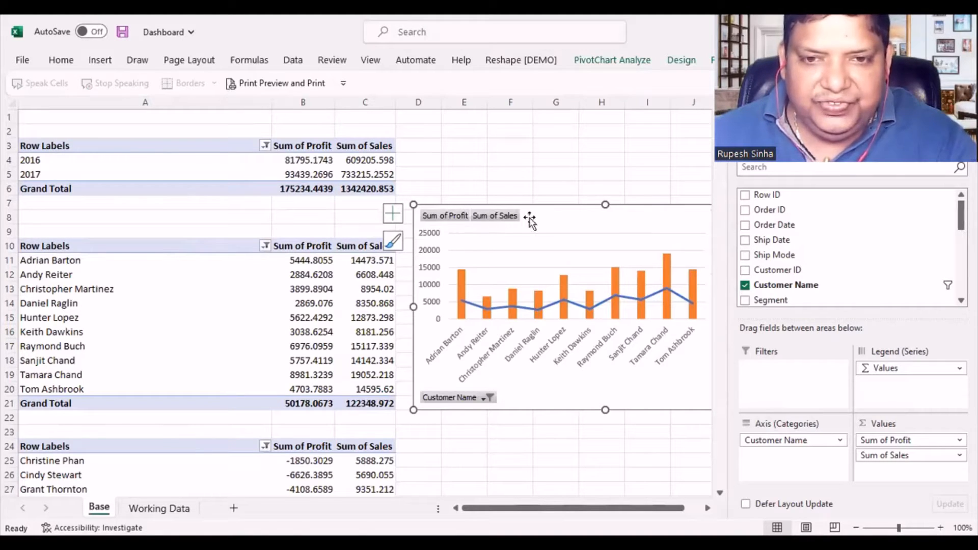
pyautogui.rightClick(456, 223)
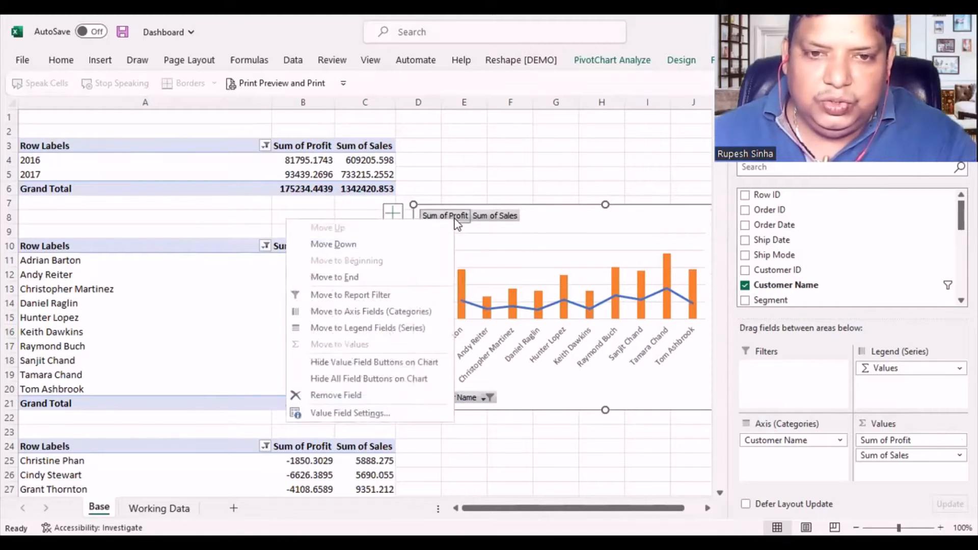
pyautogui.click(378, 402)
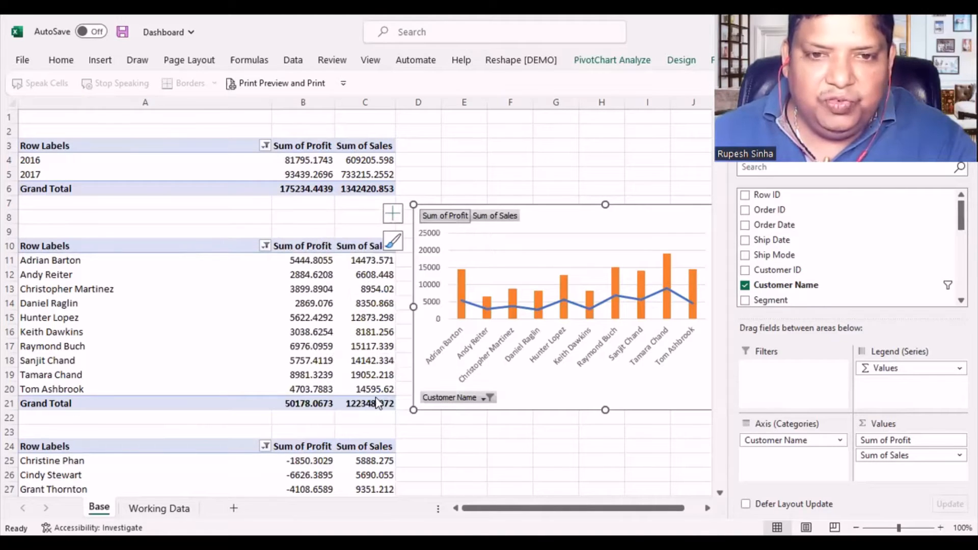
pyautogui.click(502, 324)
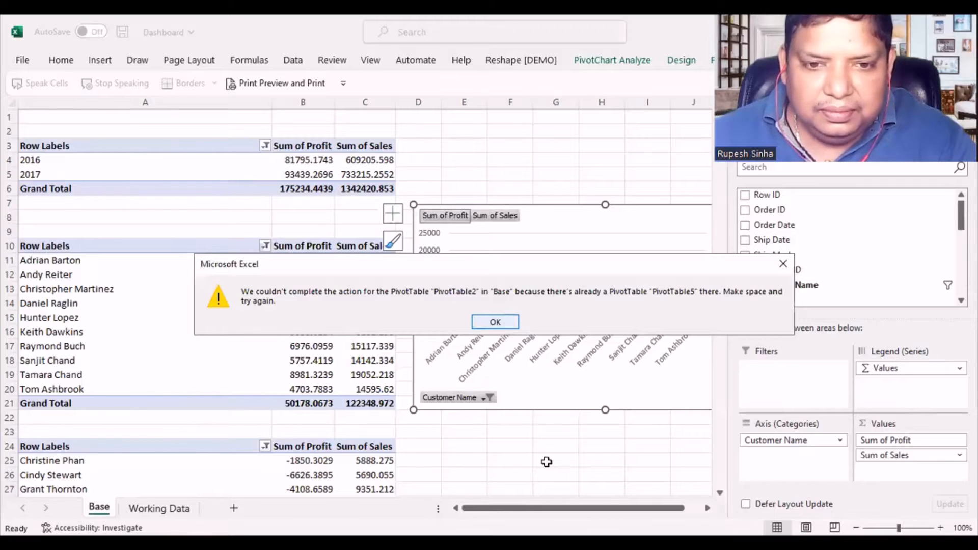
pyautogui.click(548, 461)
# - Hide all field buttons on the top-customer PivotChart, close the field list and shift the chart slightly away from its PivotTable
pyautogui.rightClick(448, 398)
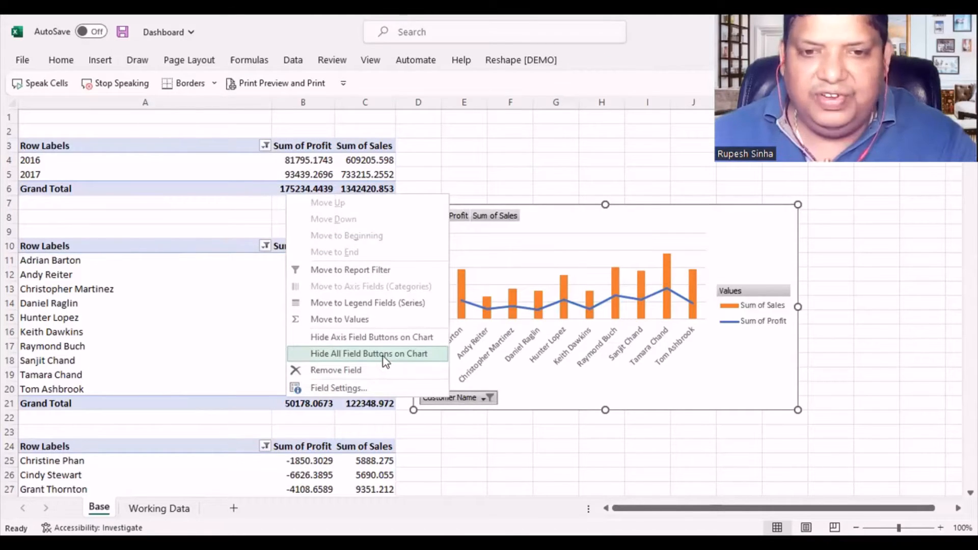
pyautogui.click(369, 354)
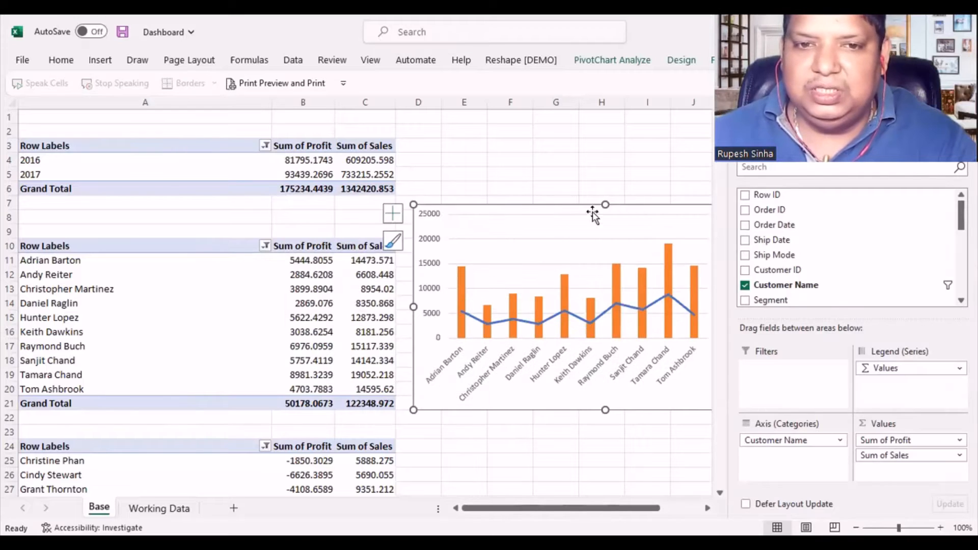
pyautogui.moveTo(530, 211)
pyautogui.mouseDown()
pyautogui.moveTo(536, 176)
pyautogui.moveTo(536, 208)
pyautogui.mouseUp()
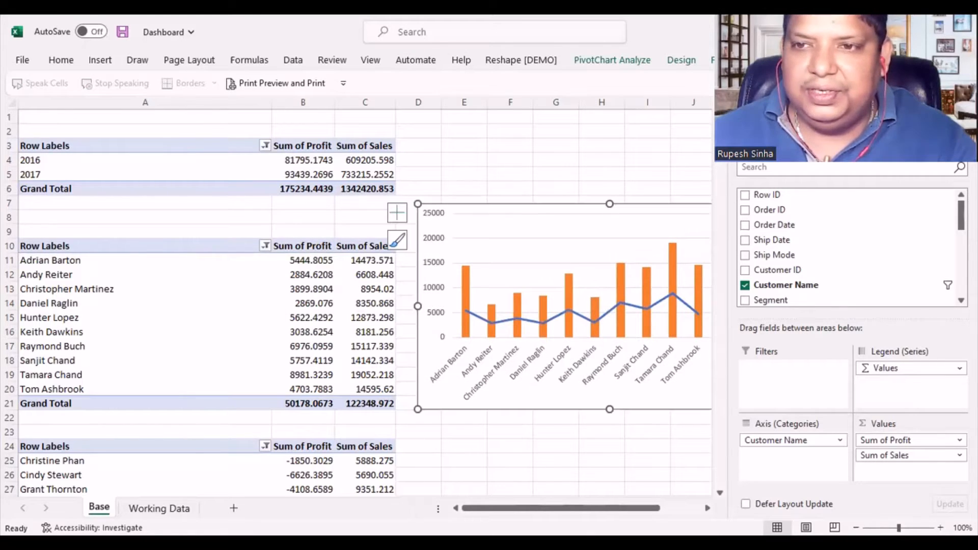
pyautogui.click(960, 114)
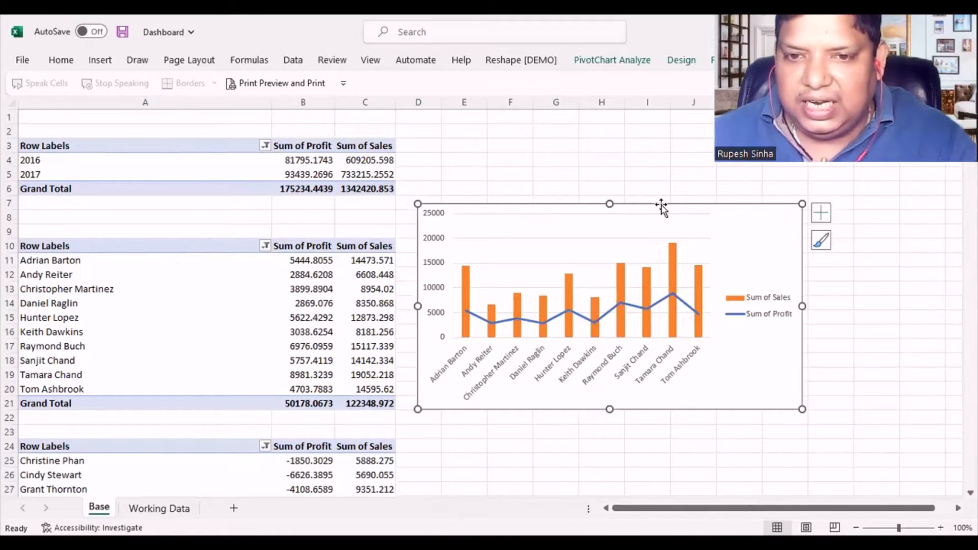
pyautogui.moveTo(661, 204); pyautogui.dragTo(689, 218)
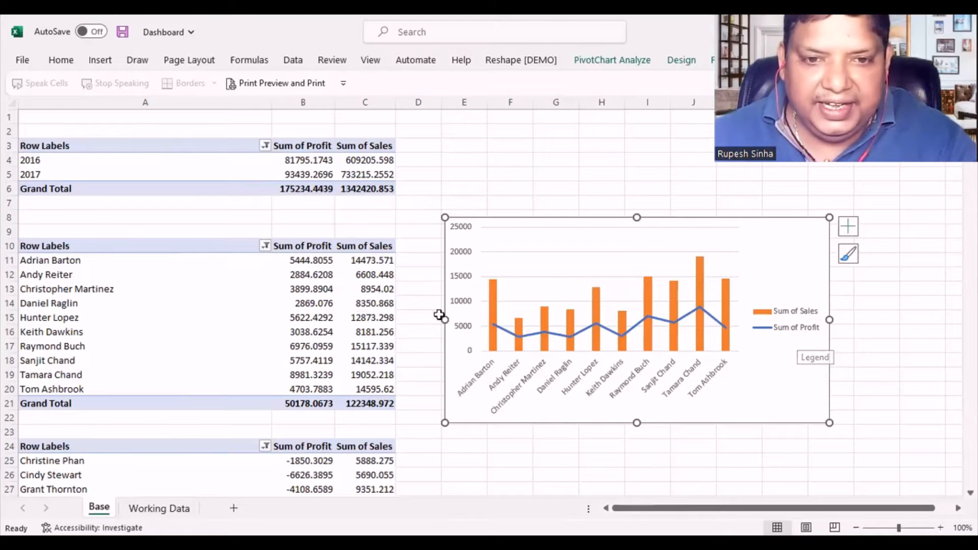
# - Delete the vertical value axis from the top-customer chart and add data labels to the Sum of Sales columns
pyautogui.click(462, 251)
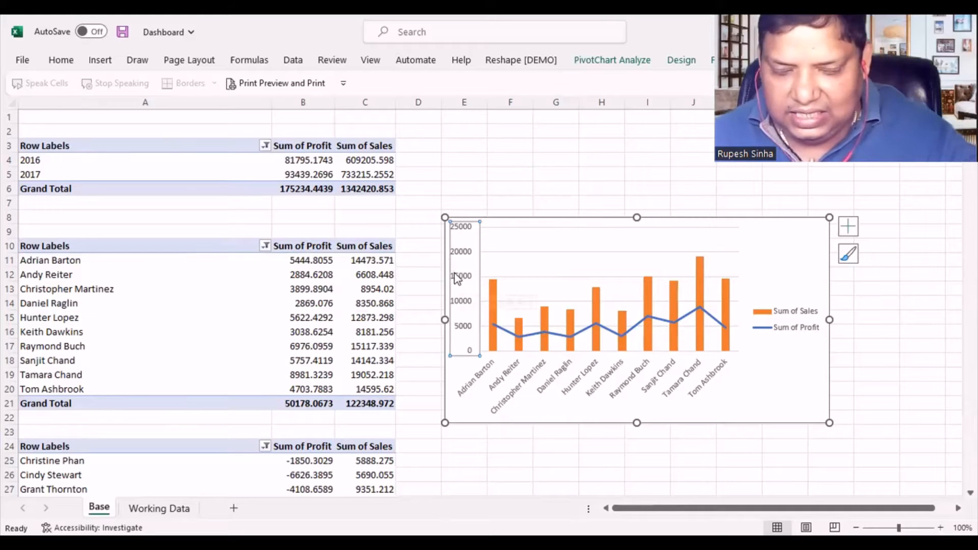
pyautogui.press('Delete')
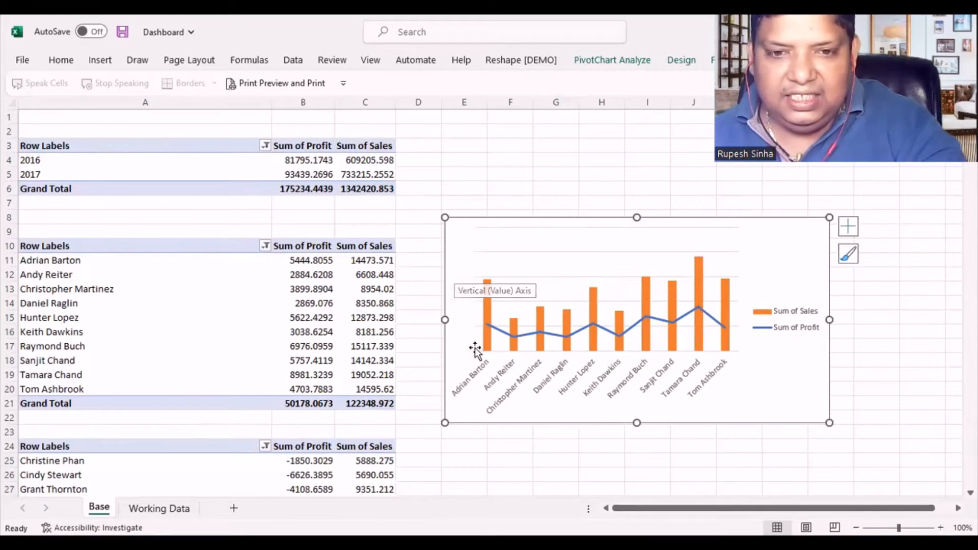
pyautogui.rightClick(487, 301)
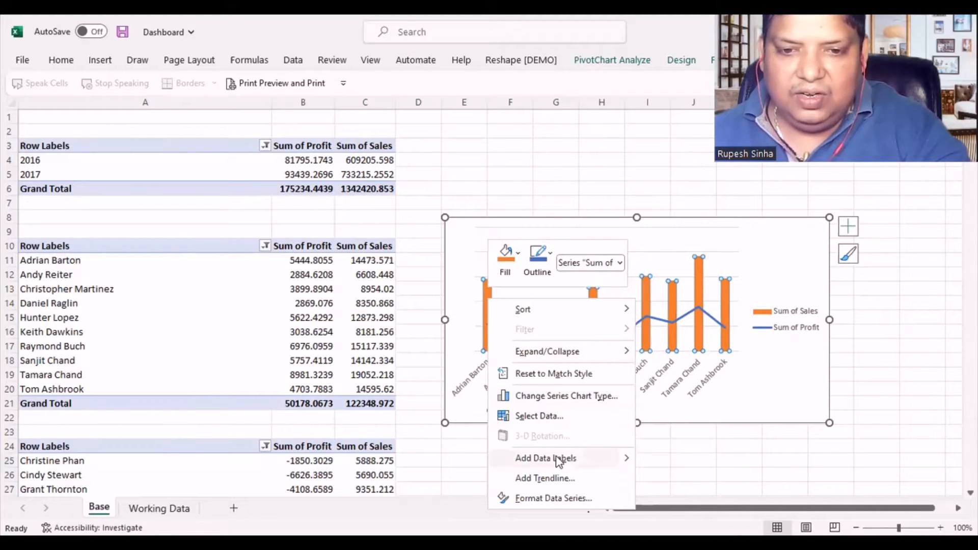
pyautogui.click(626, 456)
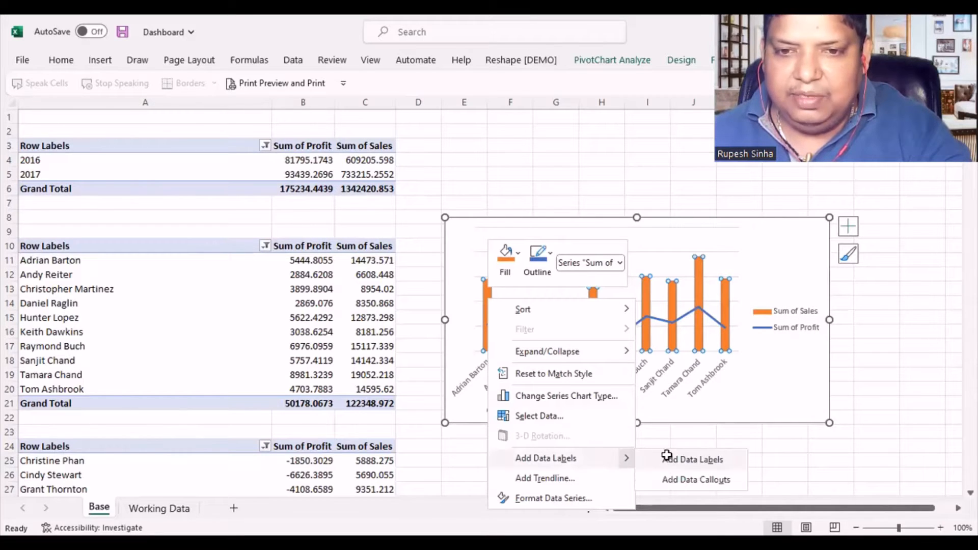
pyautogui.click(667, 458)
pyautogui.click(523, 173)
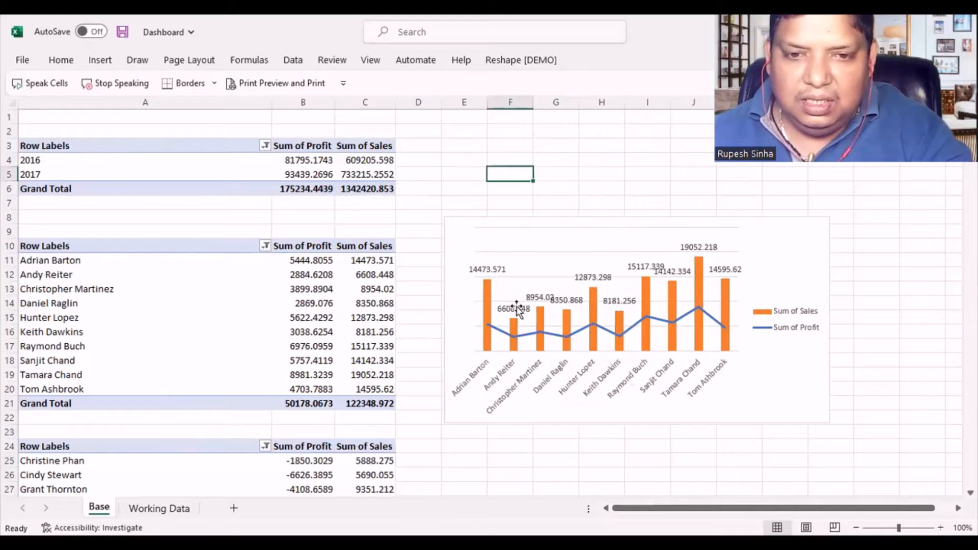
pyautogui.click(517, 308)
pyautogui.click(537, 171)
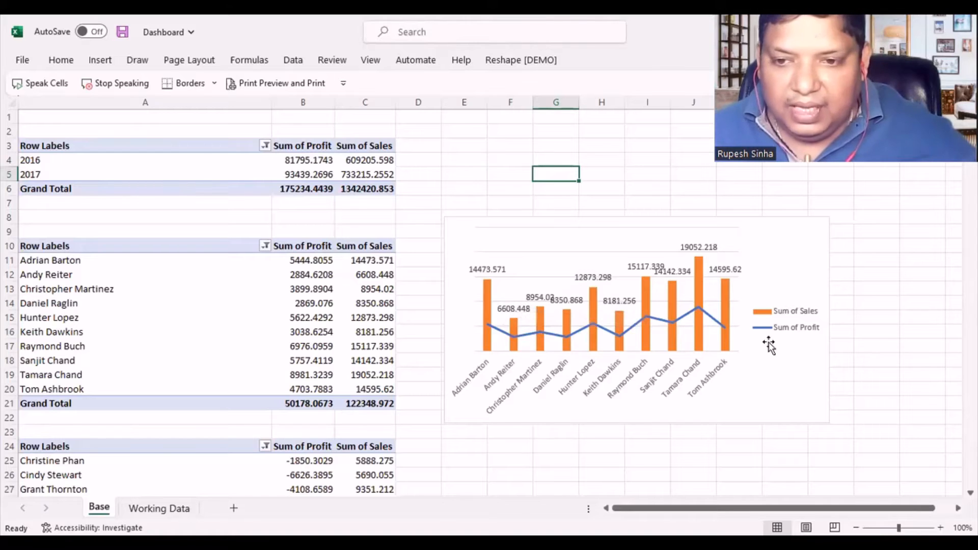
# - Widen the top-customer chart to about column M and add data labels to its Sum of Profit line
pyautogui.click(820, 279)
pyautogui.moveTo(829, 320); pyautogui.dragTo(886, 320)
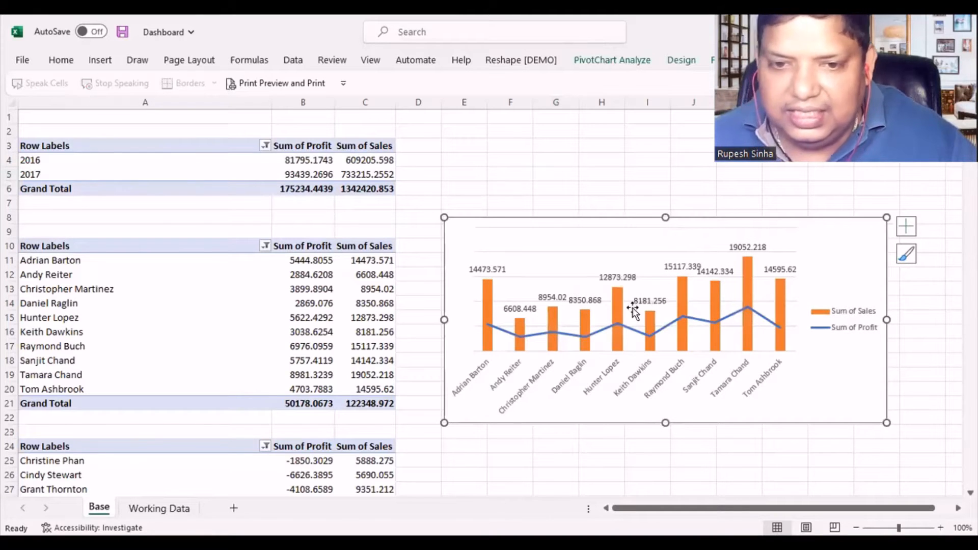
pyautogui.click(731, 315)
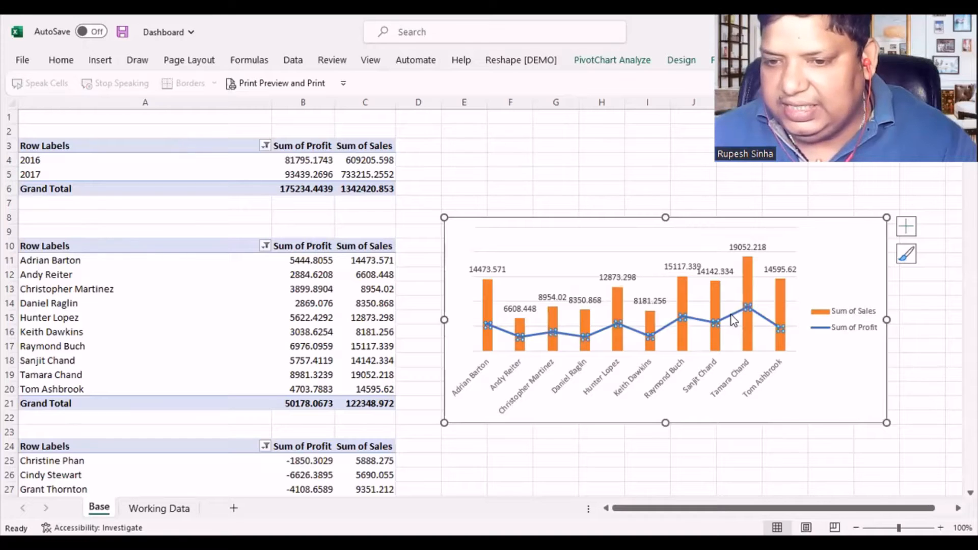
pyautogui.rightClick(732, 314)
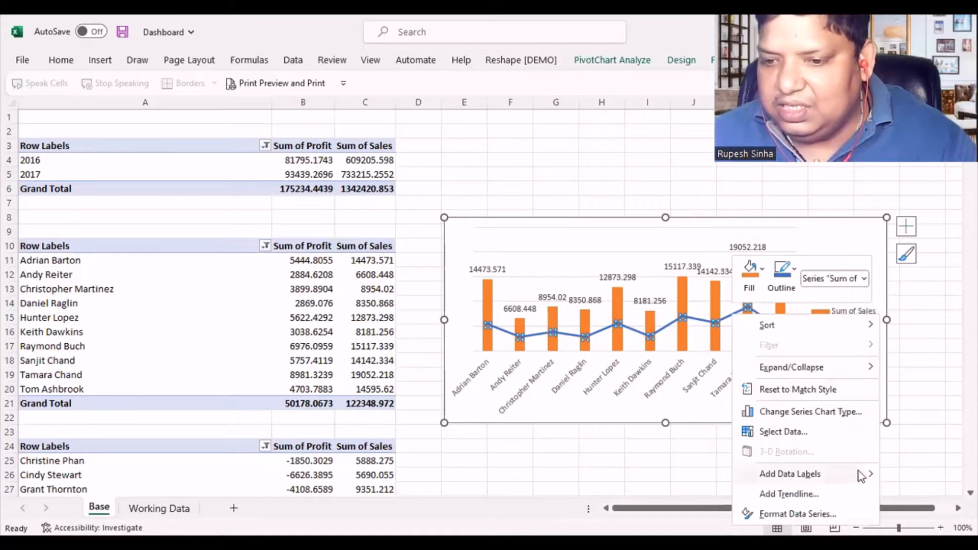
pyautogui.moveTo(873, 478)
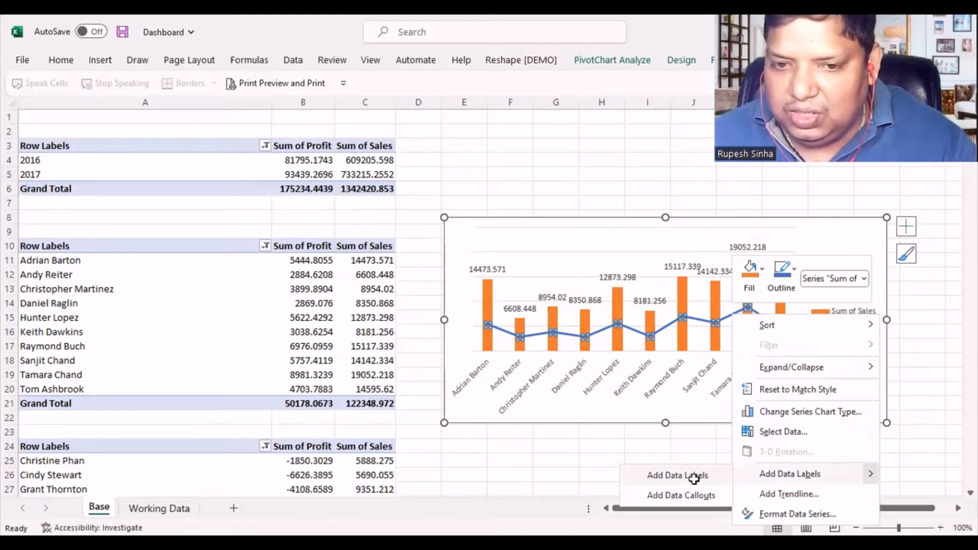
pyautogui.click(693, 478)
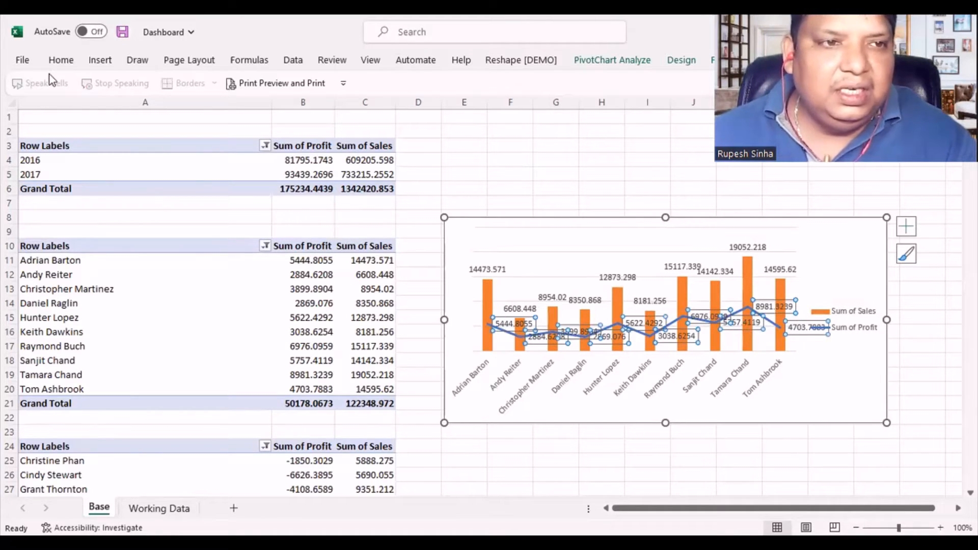
# - Set the font color of the Sum of Profit data labels in the top-customer chart to red
pyautogui.click(60, 64)
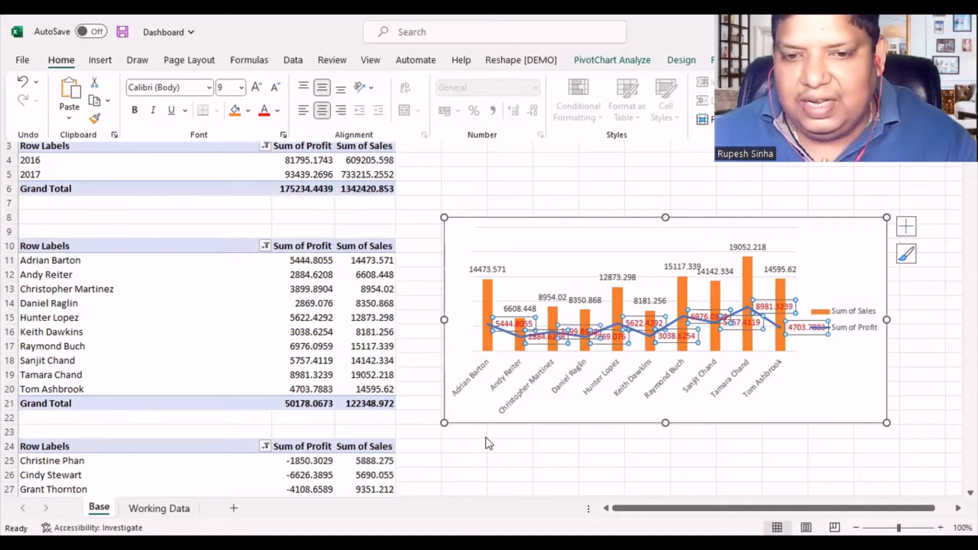
pyautogui.press('Escape')
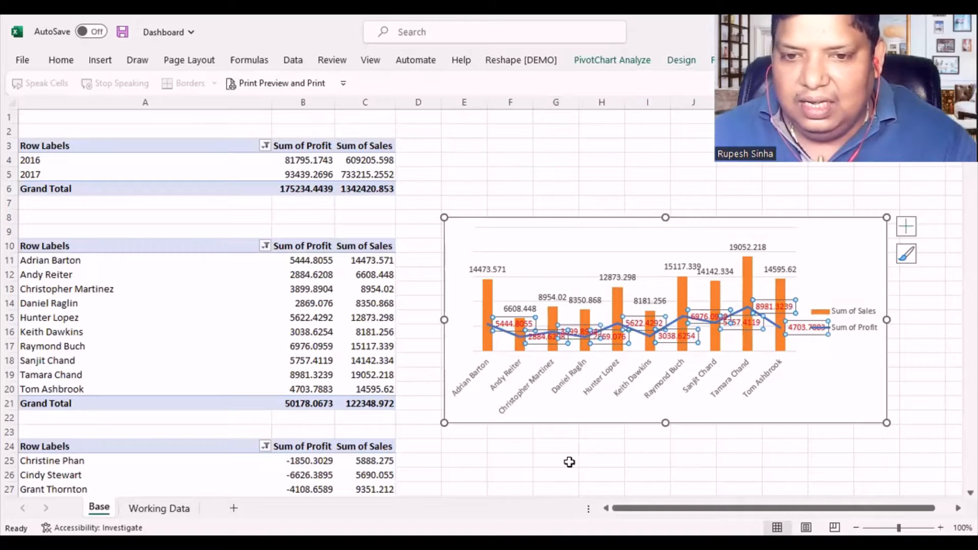
pyautogui.click(568, 461)
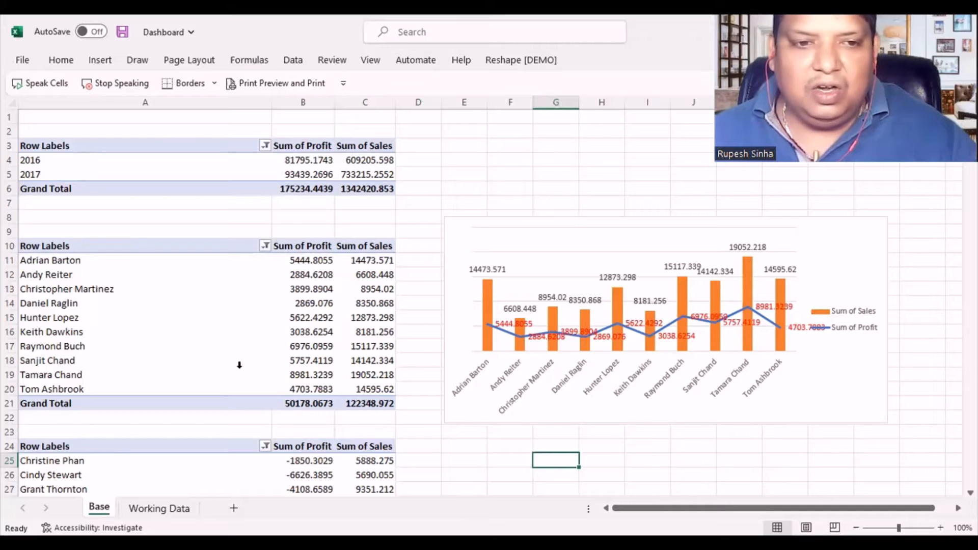
# - Insert a combo PivotChart for the customer PivotTable at A24, with Sum of Profit as Line and Sum of Sales as Clustered Column
pyautogui.scroll(-2, 315, 410)
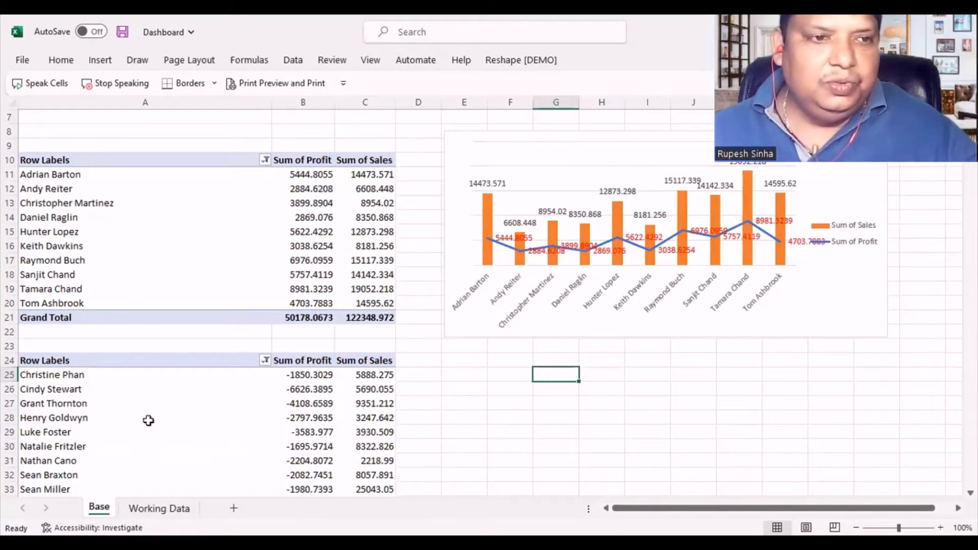
pyautogui.click(131, 424)
pyautogui.click(326, 421)
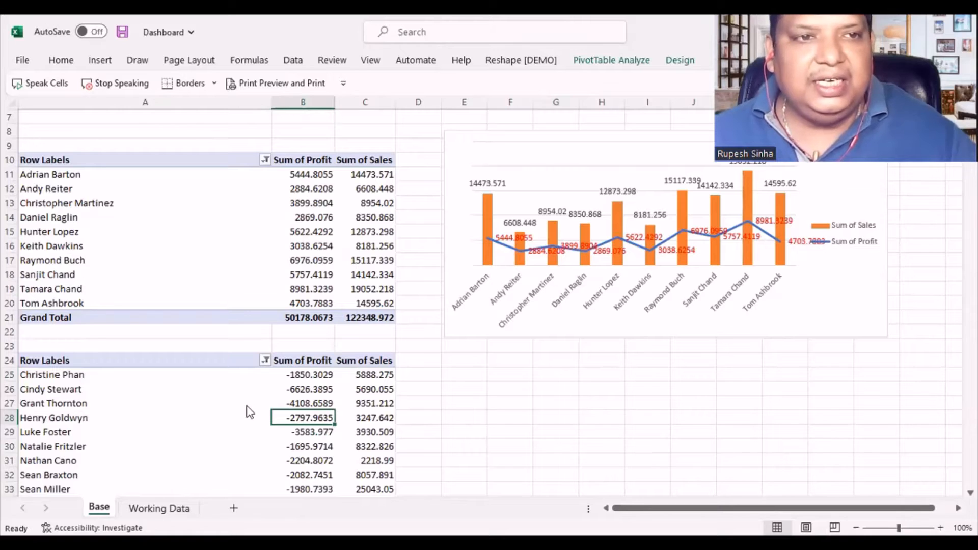
pyautogui.click(103, 61)
pyautogui.click(104, 63)
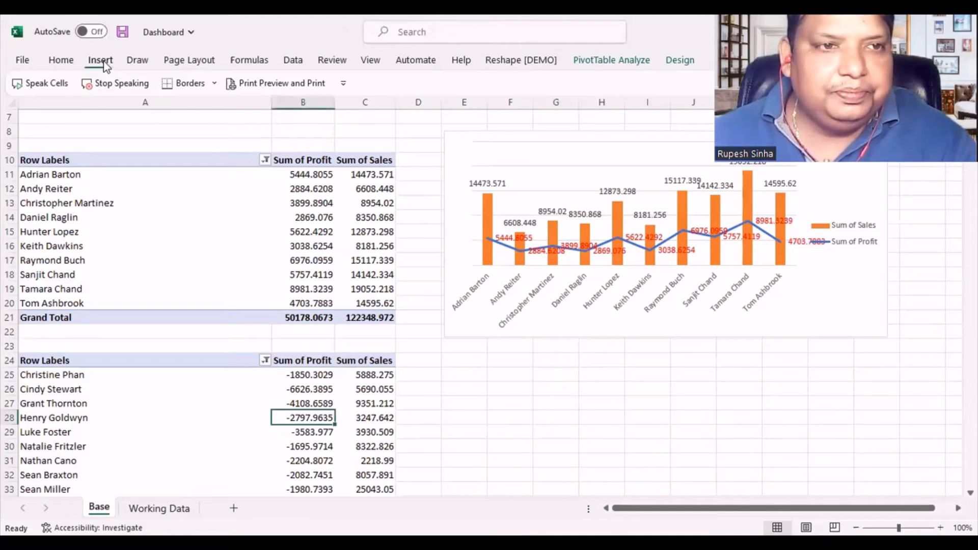
pyautogui.click(103, 61)
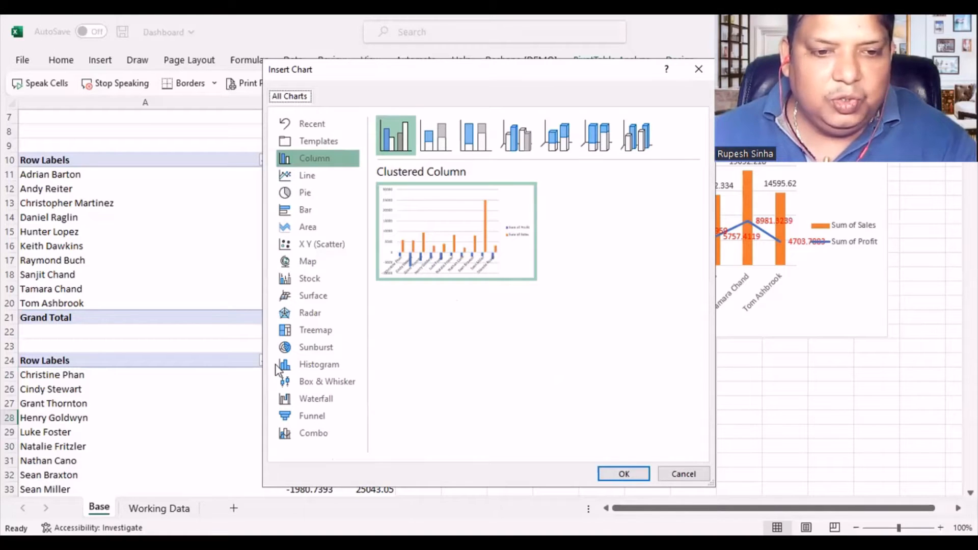
pyautogui.click(321, 434)
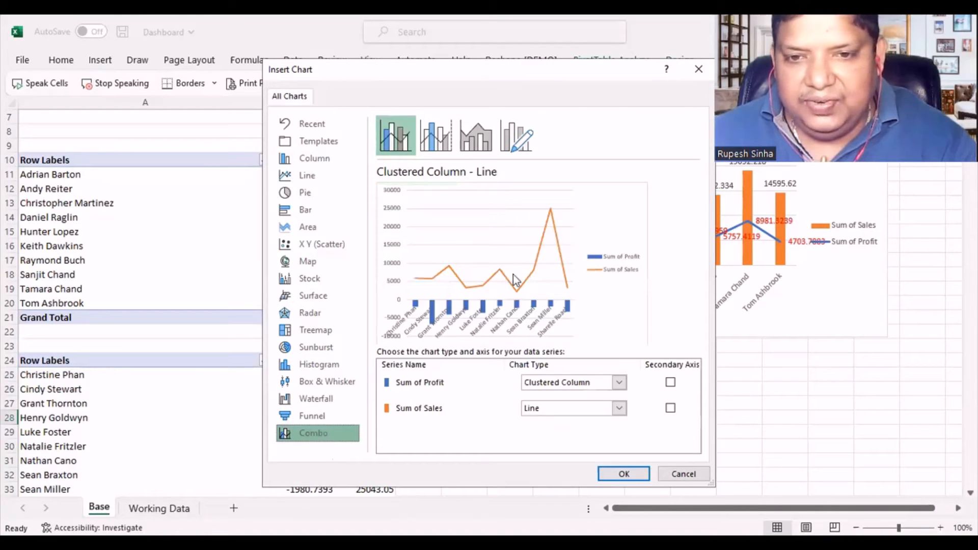
pyautogui.click(618, 383)
pyautogui.click(552, 245)
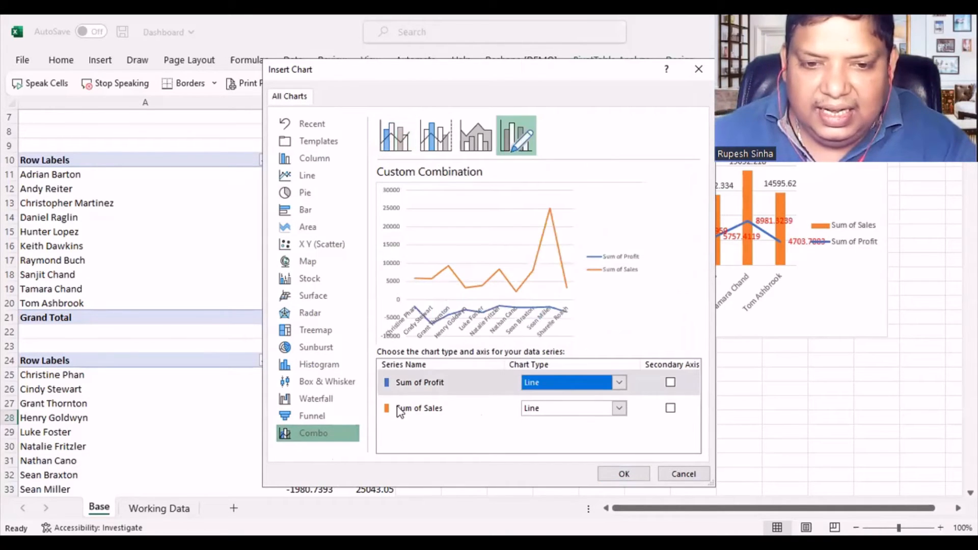
pyautogui.click(399, 412)
pyautogui.click(550, 412)
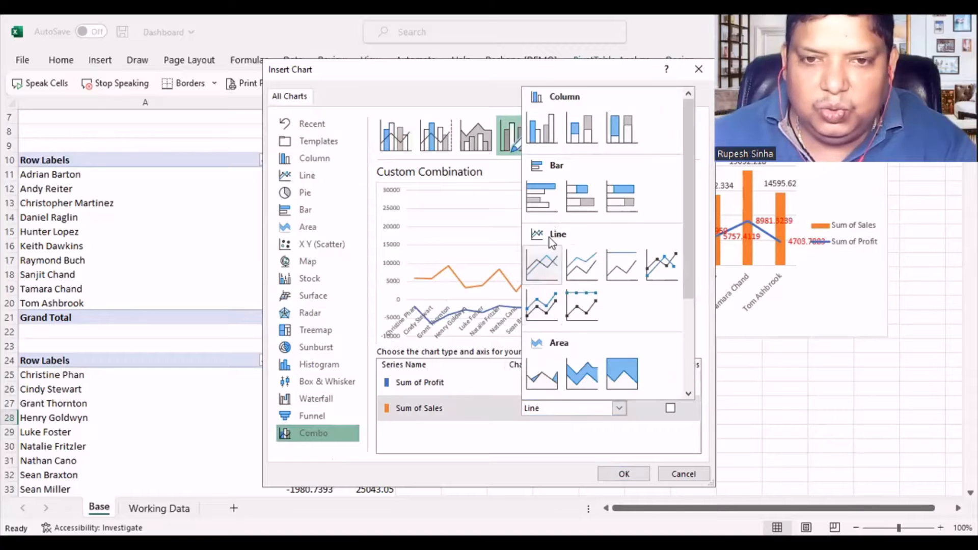
pyautogui.click(540, 129)
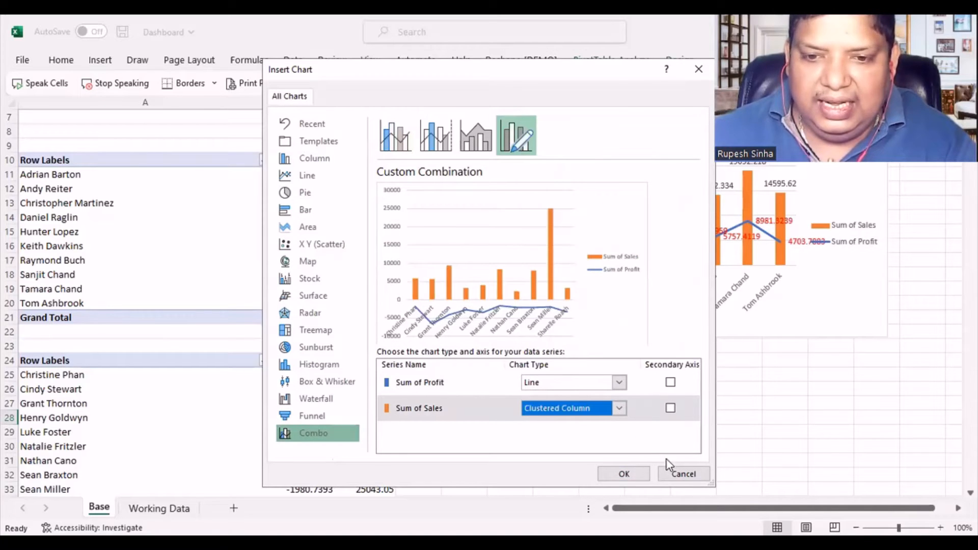
pyautogui.click(623, 473)
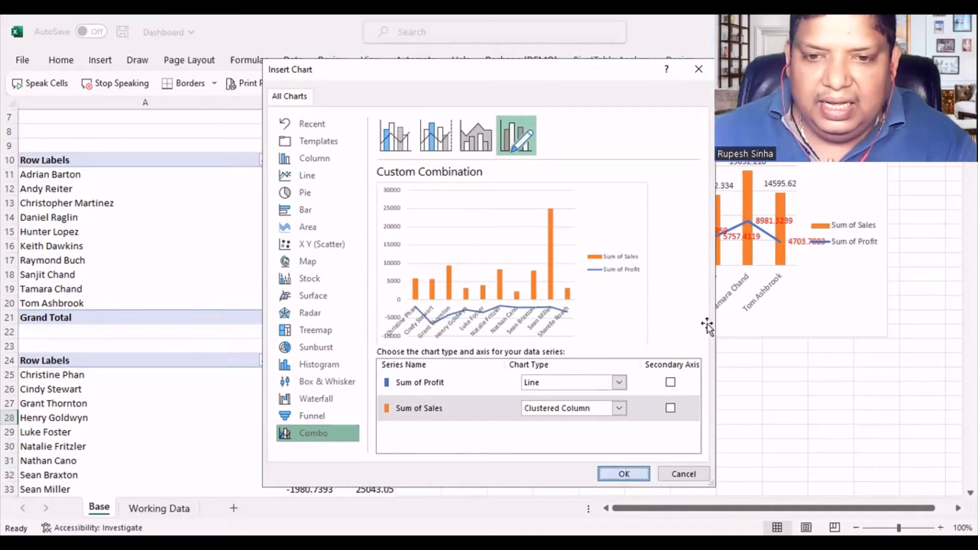
# - Widen the bottom-customer PivotChart and place it beside the PivotTable at A24, just below the top-customer chart
pyautogui.moveTo(662, 302); pyautogui.dragTo(747, 302)
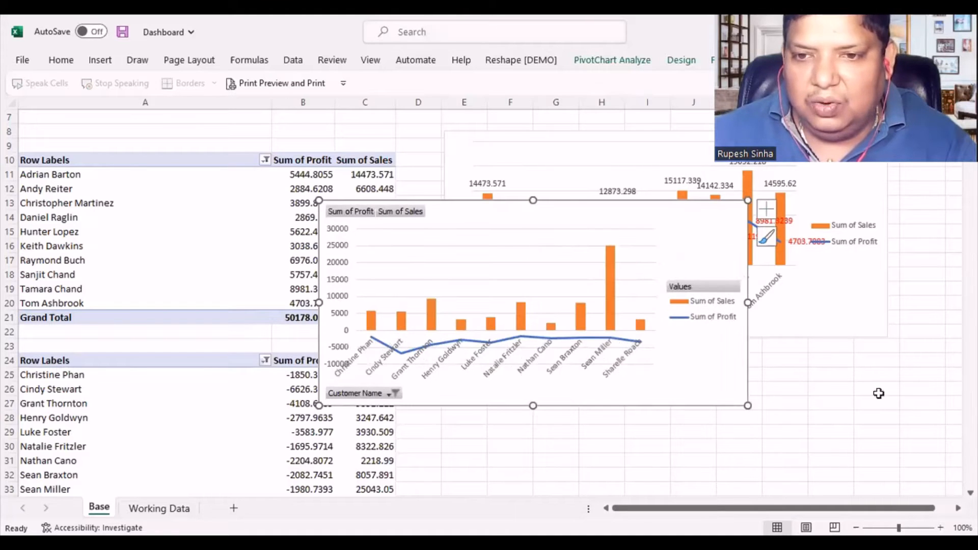
pyautogui.scroll(-1, 723, 295)
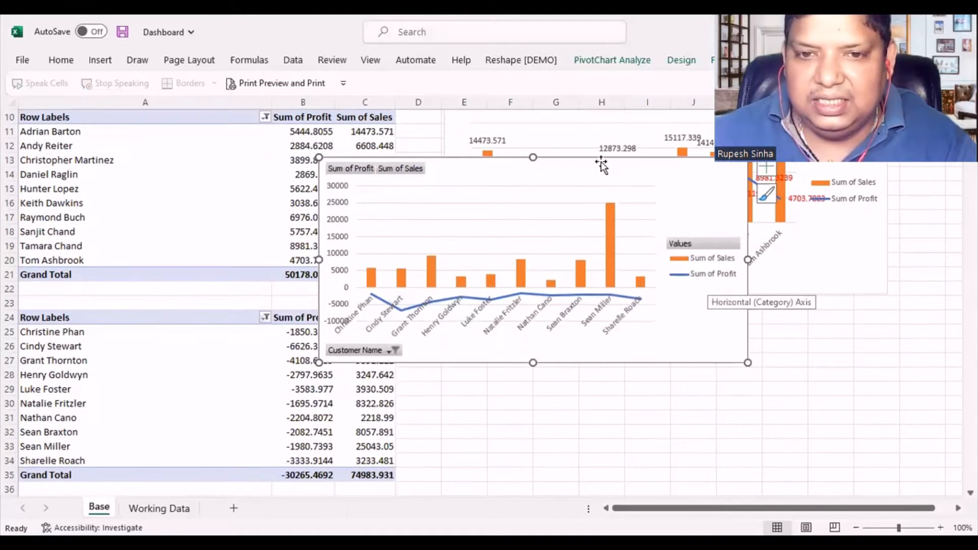
pyautogui.moveTo(617, 174); pyautogui.dragTo(712, 306)
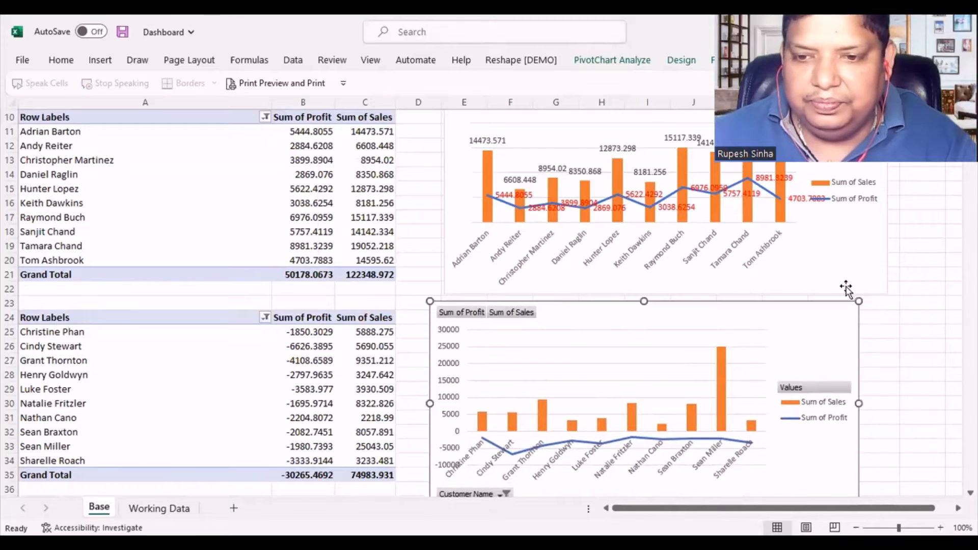
pyautogui.scroll(-2, 848, 293)
pyautogui.scroll(-1, 848, 294)
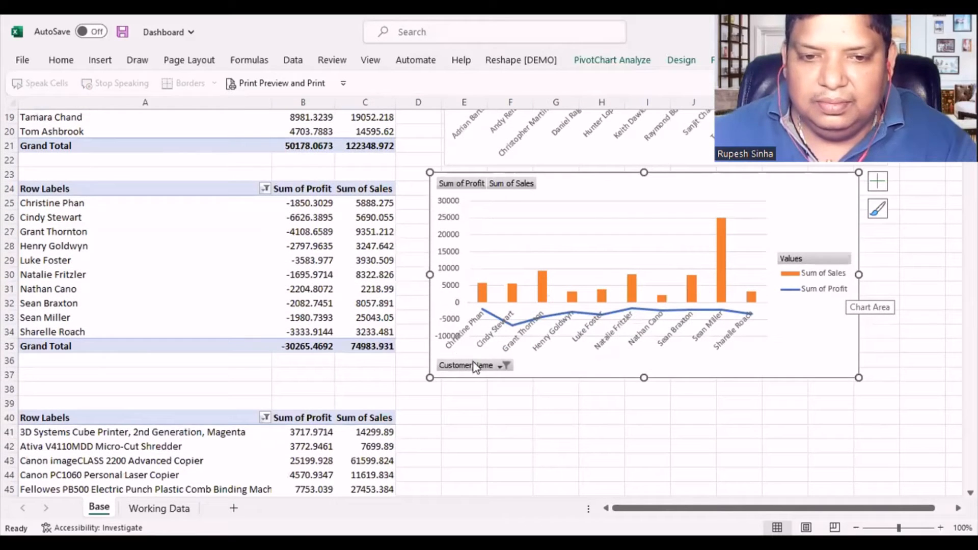
pyautogui.rightClick(499, 371)
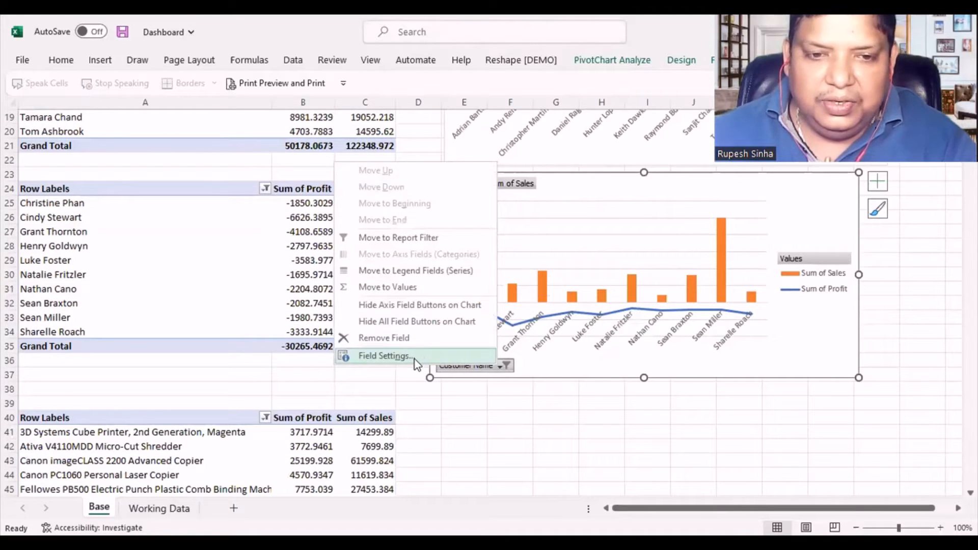
pyautogui.click(502, 405)
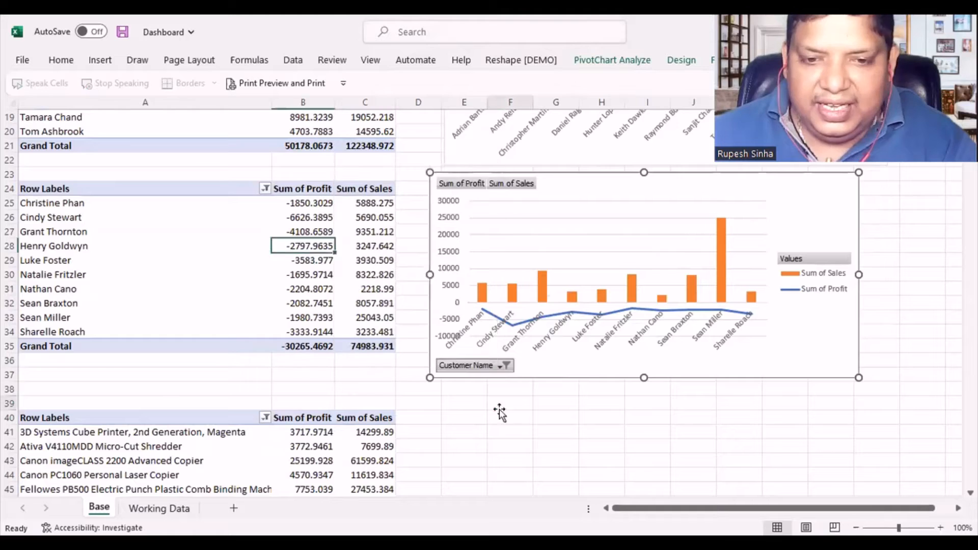
pyautogui.click(505, 365)
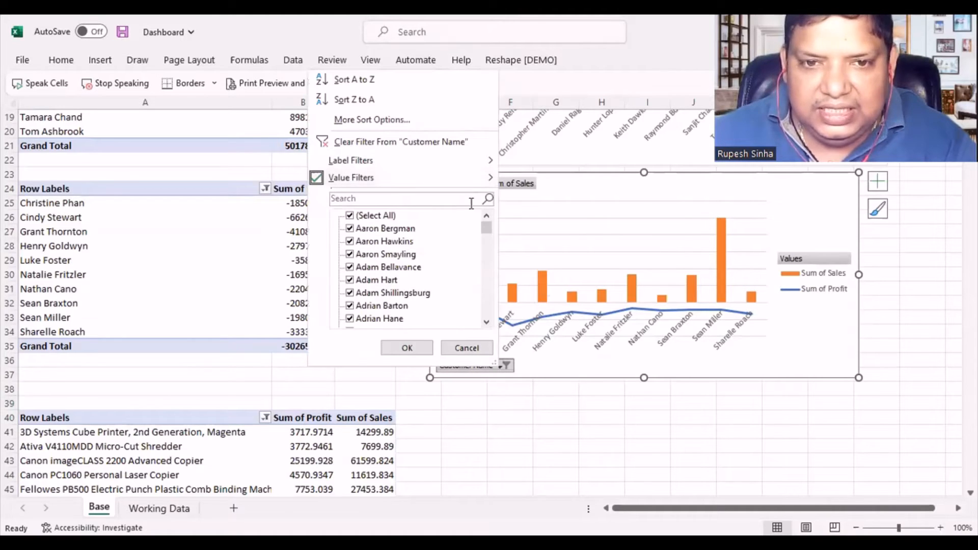
pyautogui.click(549, 453)
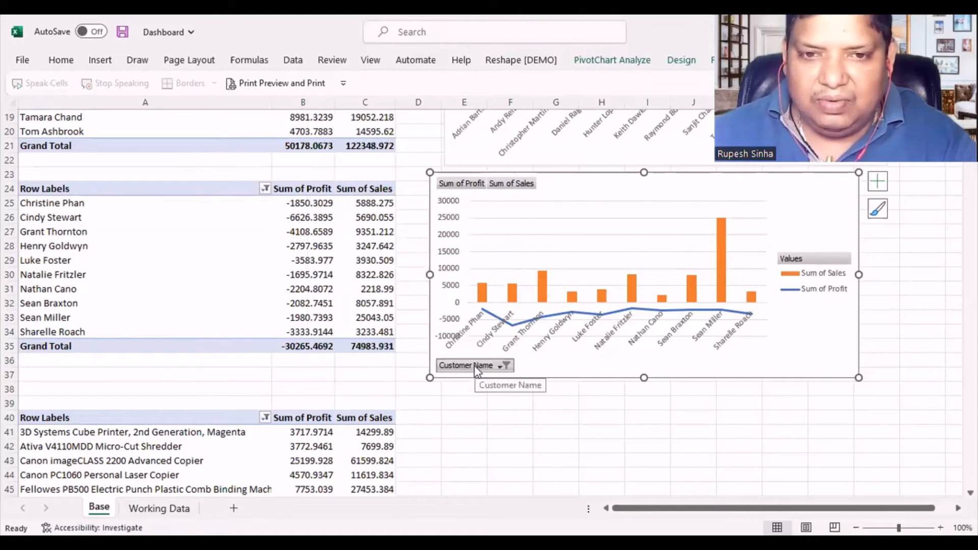
# - Hide all field buttons on the bottom-customer PivotChart
pyautogui.rightClick(477, 369)
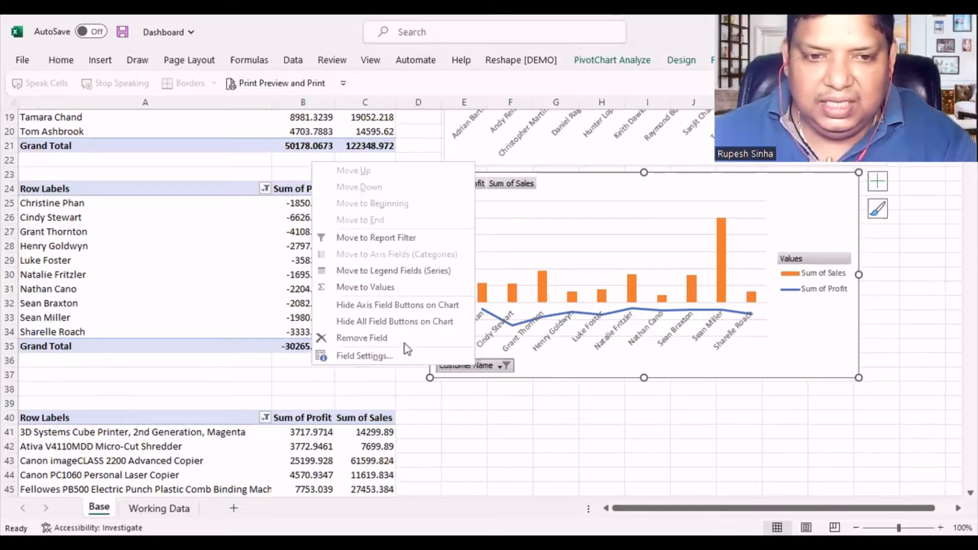
pyautogui.click(426, 322)
pyautogui.click(585, 430)
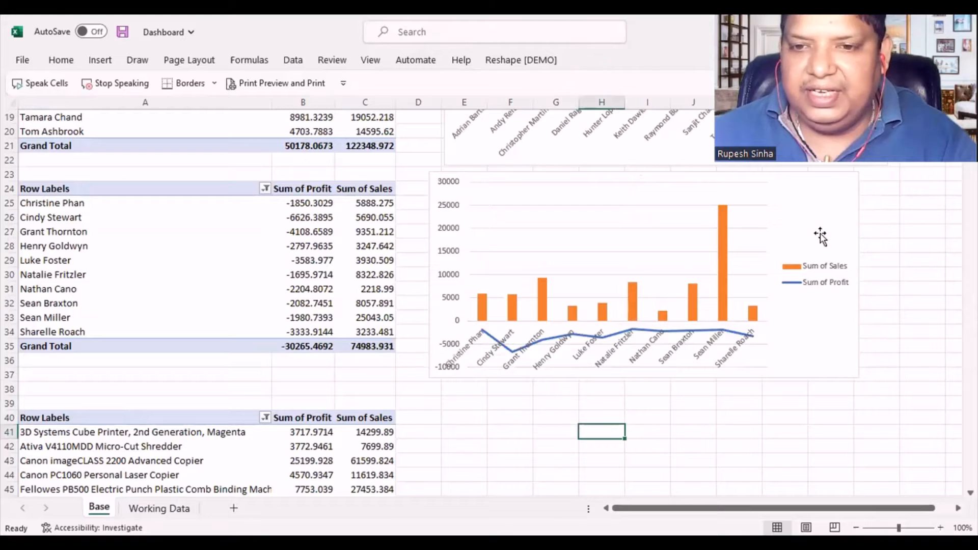
# - Add data labels to the Sum of Sales columns in the bottom-customer chart and widen the chart slightly
pyautogui.click(718, 264)
pyautogui.click(719, 260)
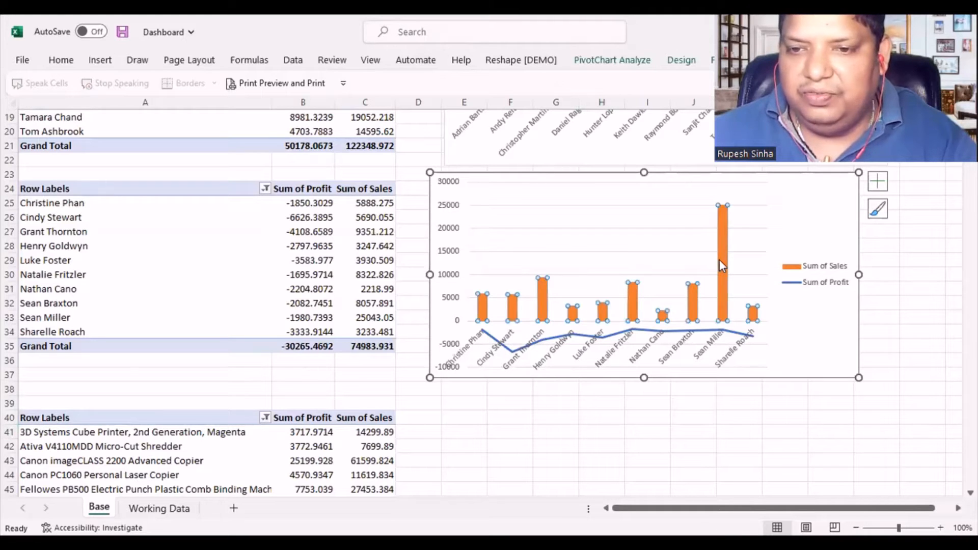
pyautogui.rightClick(719, 258)
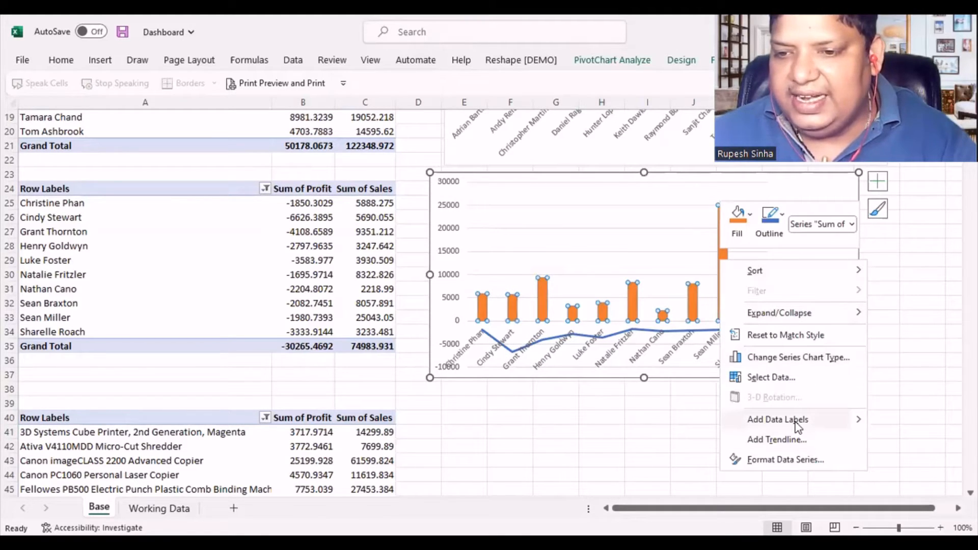
pyautogui.moveTo(858, 421)
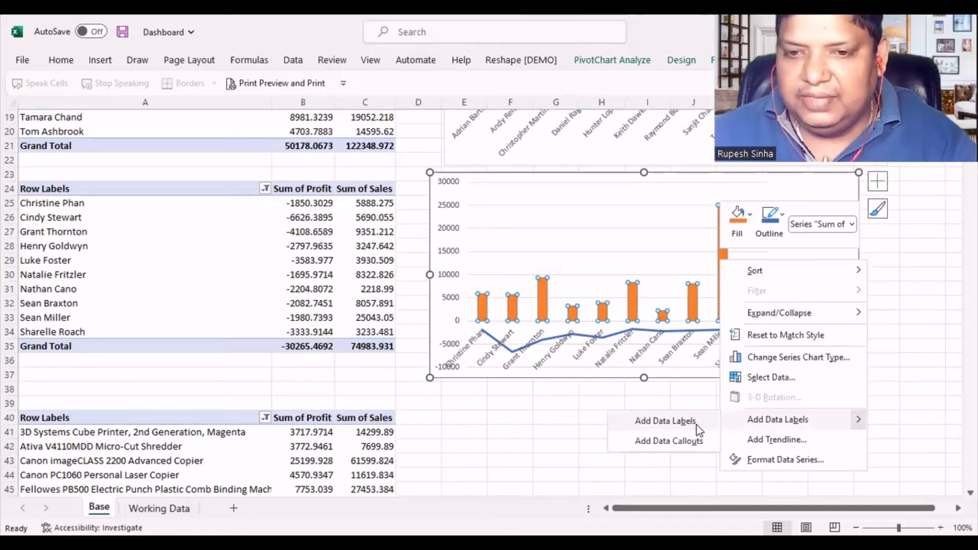
pyautogui.click(696, 422)
pyautogui.click(913, 329)
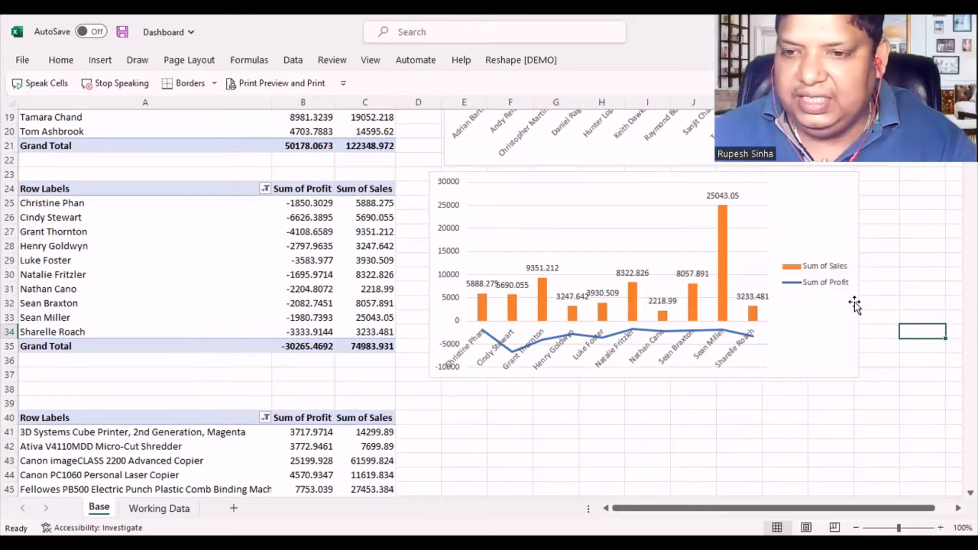
pyautogui.click(855, 285)
pyautogui.moveTo(858, 277); pyautogui.dragTo(871, 276)
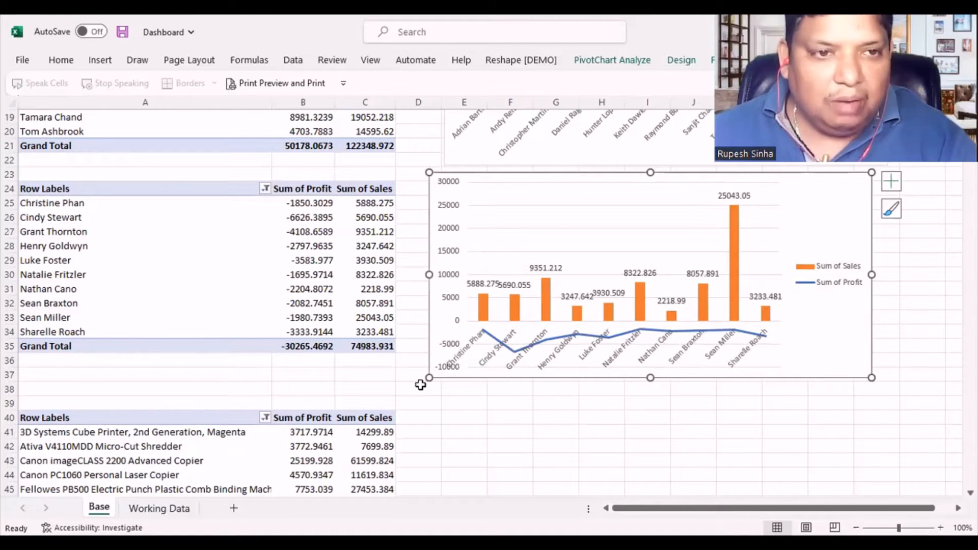
# - Try to insert a Treemap chart from the product PivotTable at A40
pyautogui.scroll(1, 420, 384)
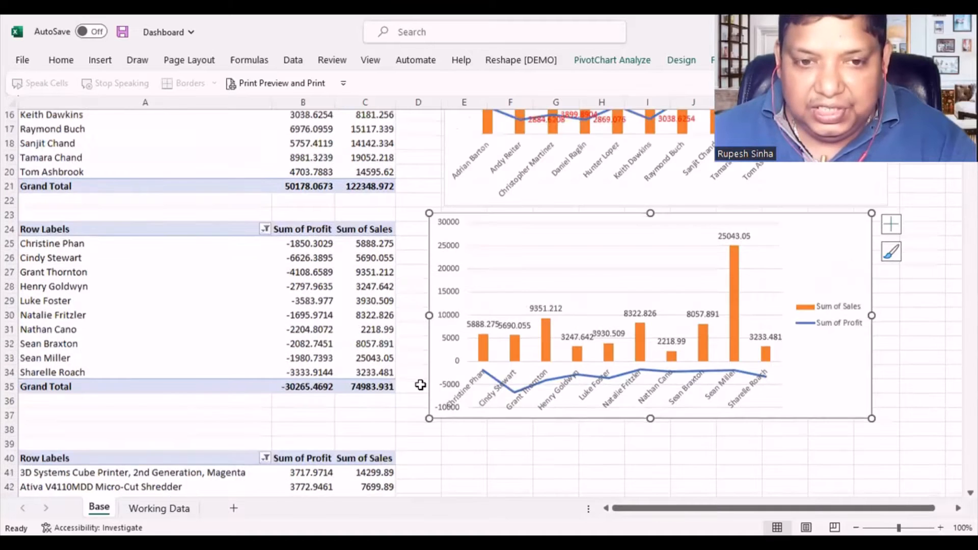
pyautogui.scroll(-5, 420, 384)
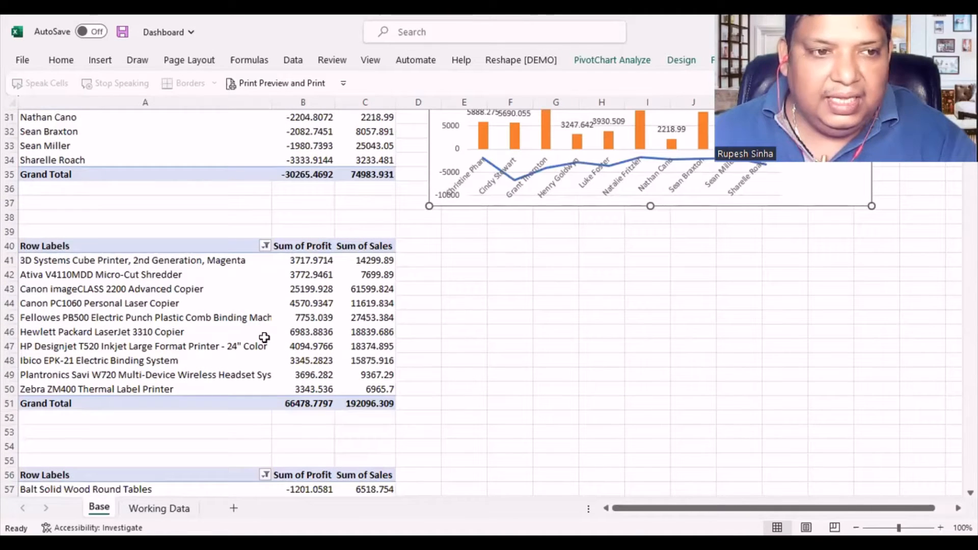
pyautogui.click(241, 325)
pyautogui.click(442, 334)
pyautogui.click(234, 317)
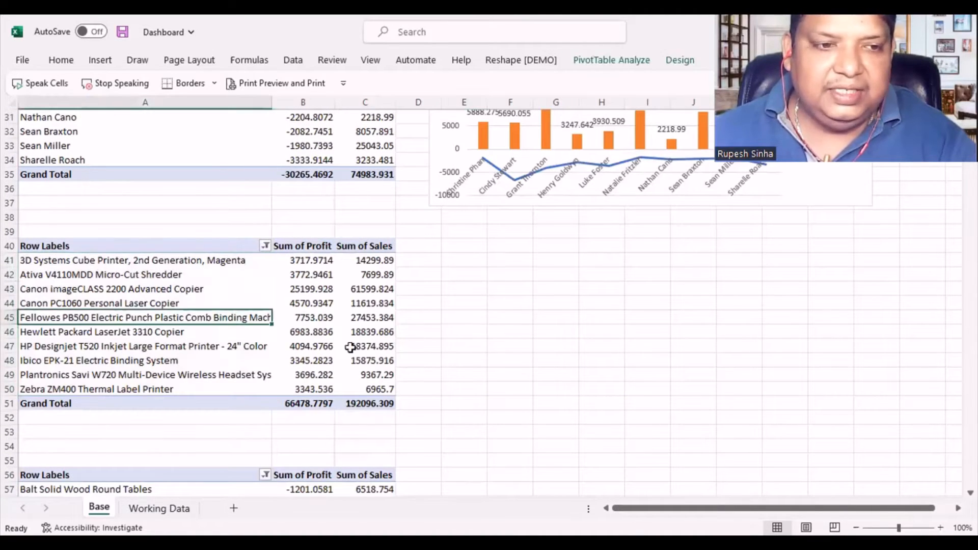
pyautogui.scroll(-6, 441, 352)
pyautogui.scroll(4, 442, 354)
pyautogui.scroll(3, 441, 354)
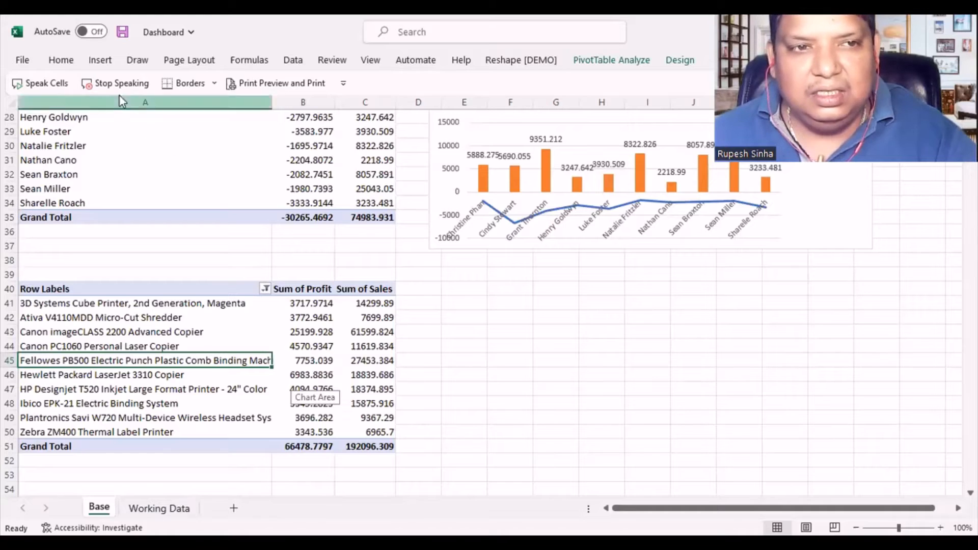
pyautogui.click(104, 62)
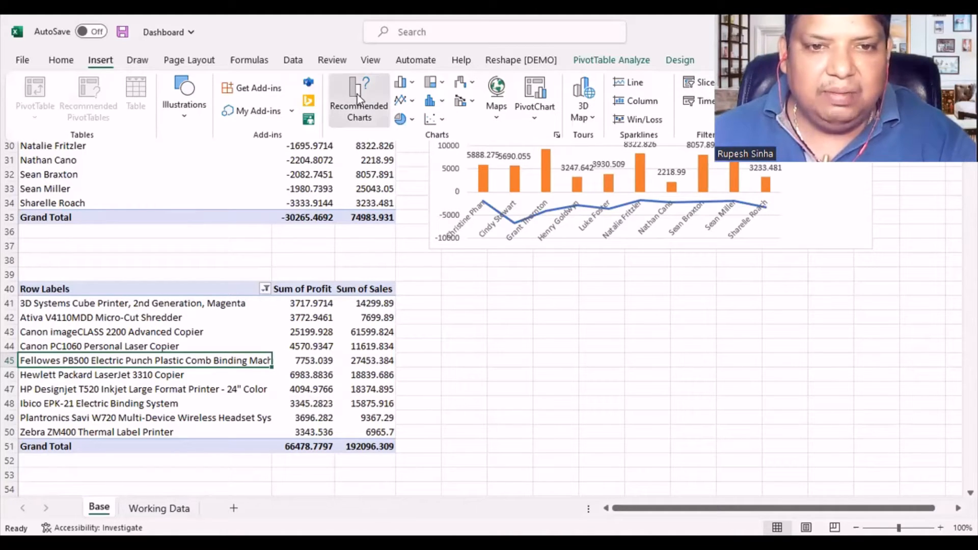
pyautogui.click(340, 383)
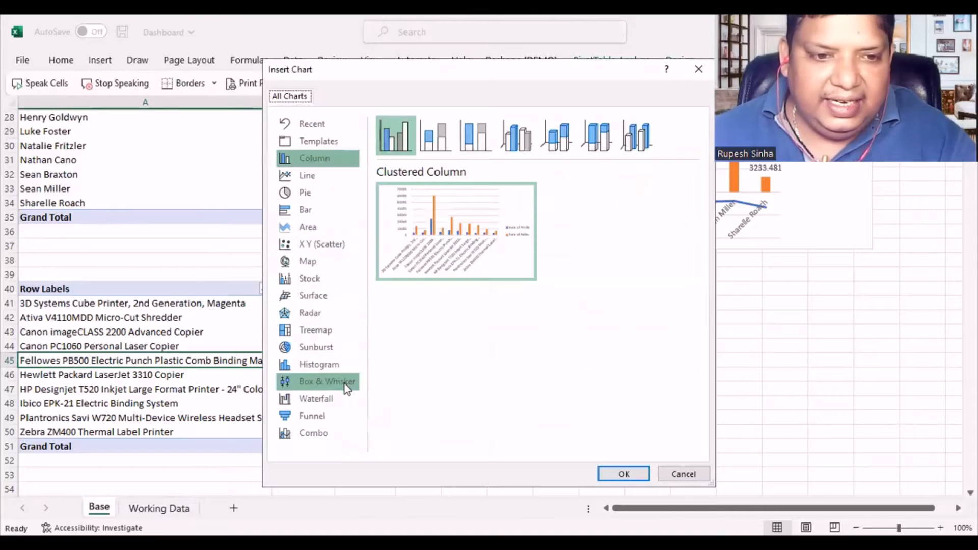
pyautogui.click(332, 346)
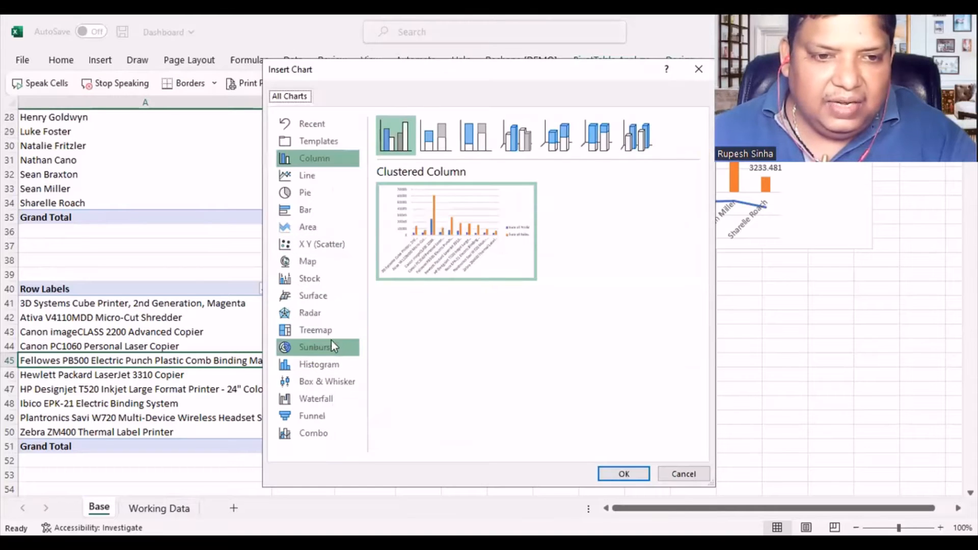
pyautogui.click(326, 332)
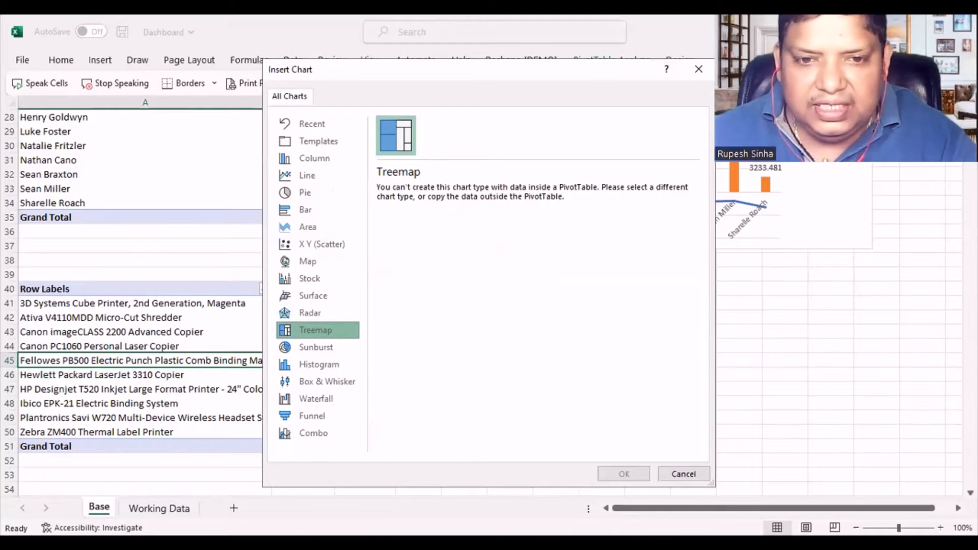
pyautogui.moveTo(448, 70); pyautogui.dragTo(610, 35)
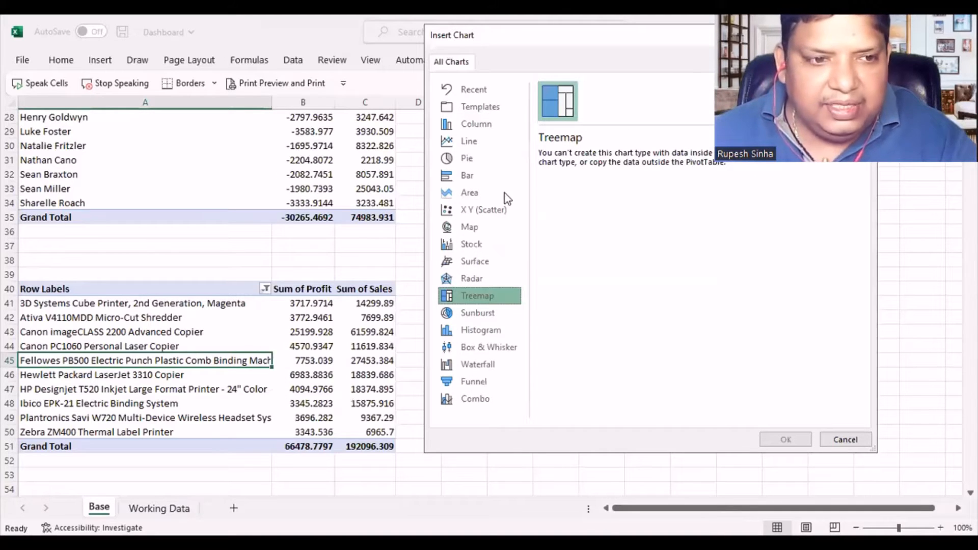
pyautogui.press('Escape')
# - Try to insert a Treemap chart from the product PivotTable's range A40:C50, without its Grand Total row
pyautogui.moveTo(79, 291); pyautogui.dragTo(357, 429)
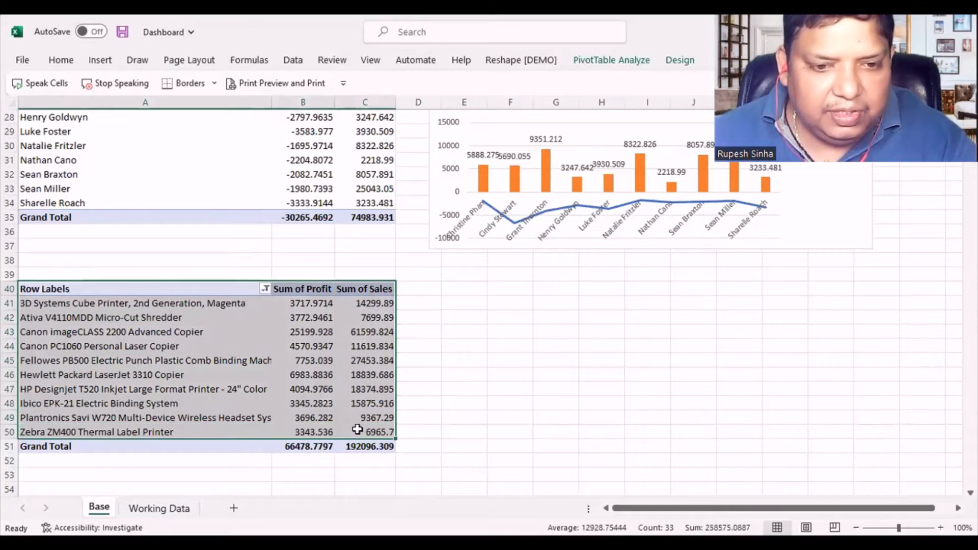
pyautogui.click(98, 59)
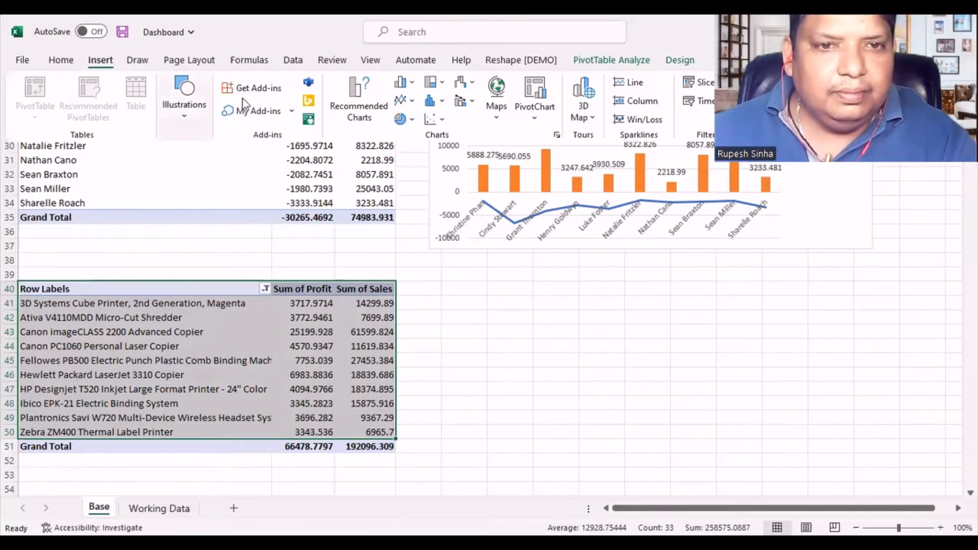
pyautogui.click(360, 113)
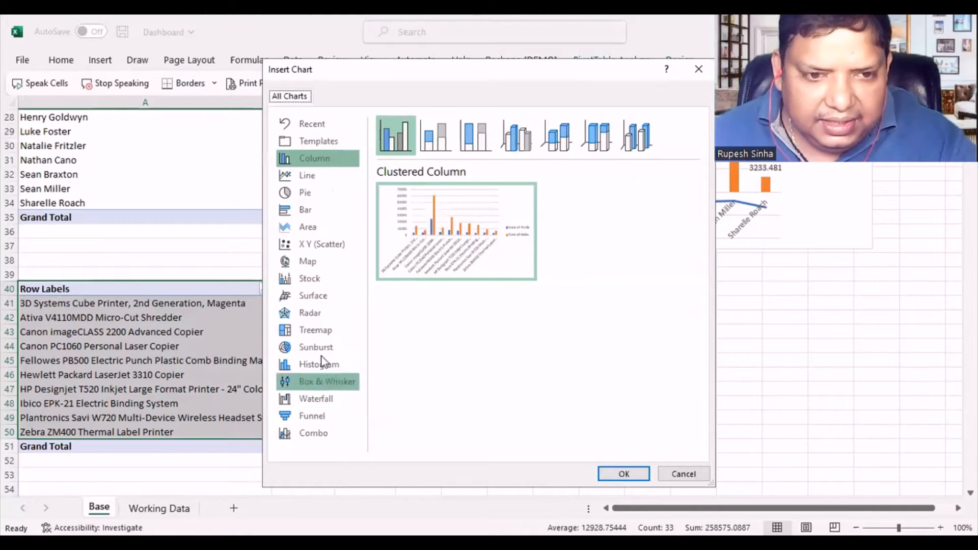
pyautogui.click(321, 335)
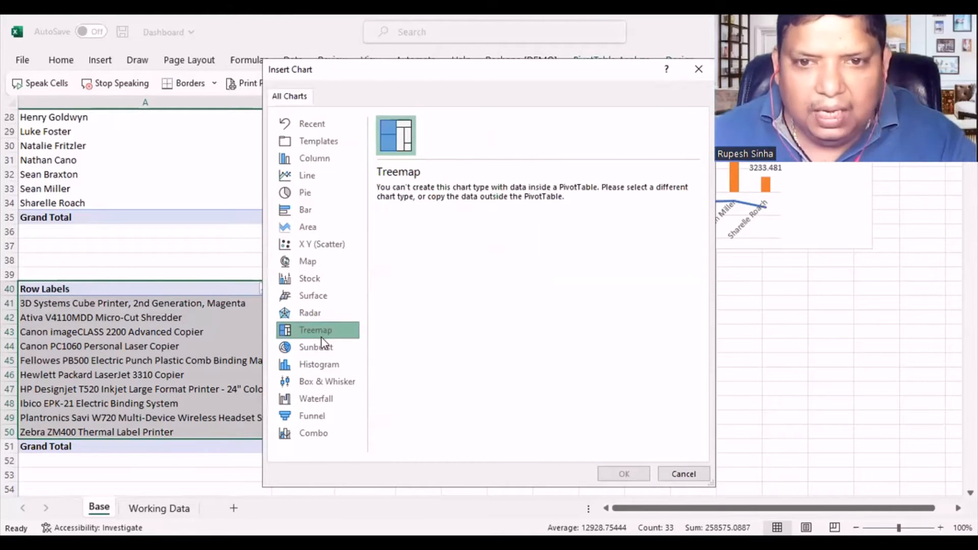
pyautogui.click(698, 70)
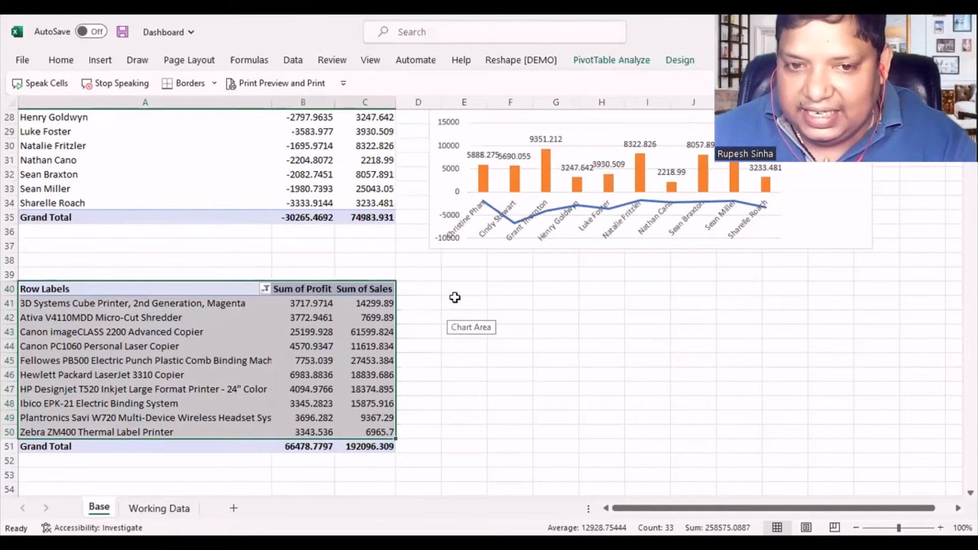
# - Enter the header Product Name in E40 beside the product PivotTable and autofit column E
pyautogui.click(460, 303)
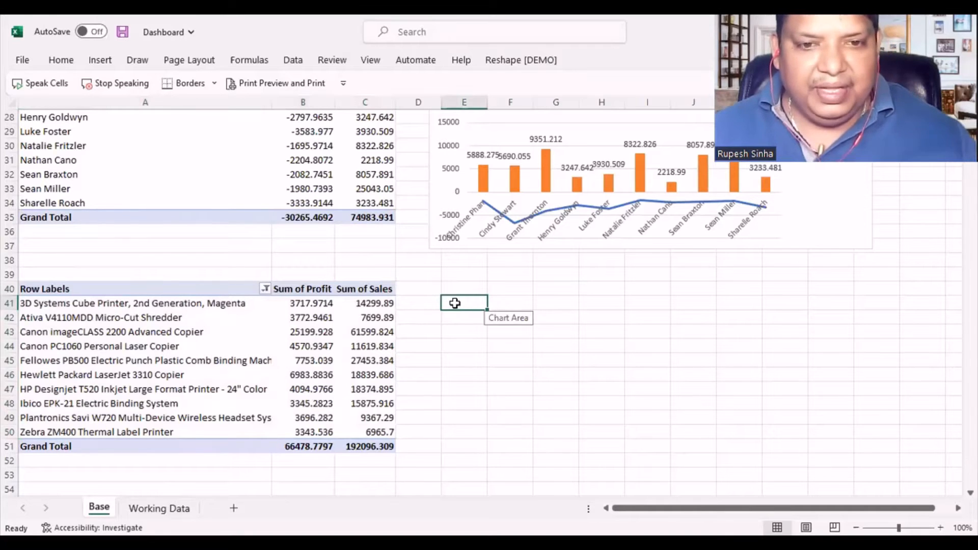
pyautogui.click(457, 288)
pyautogui.write('Pr')
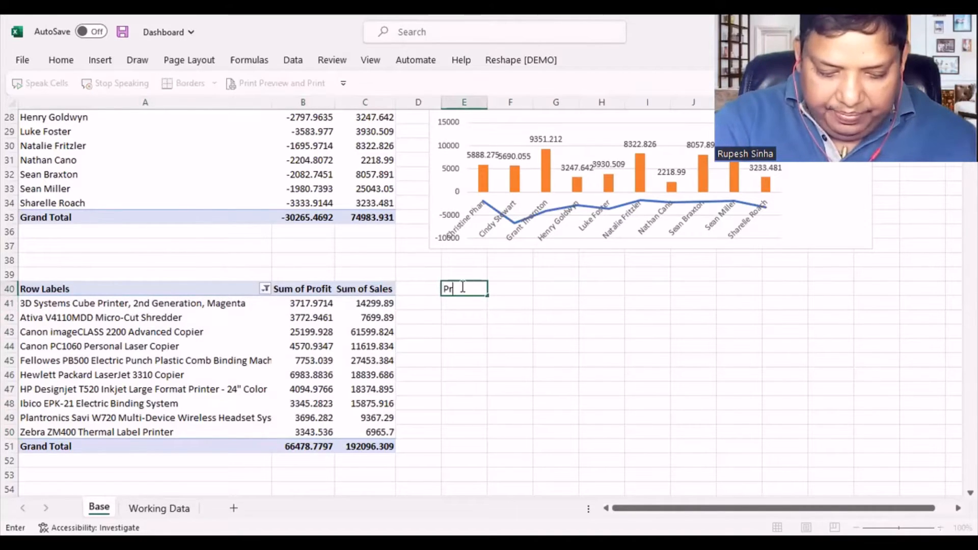
pyautogui.write('oduct Na')
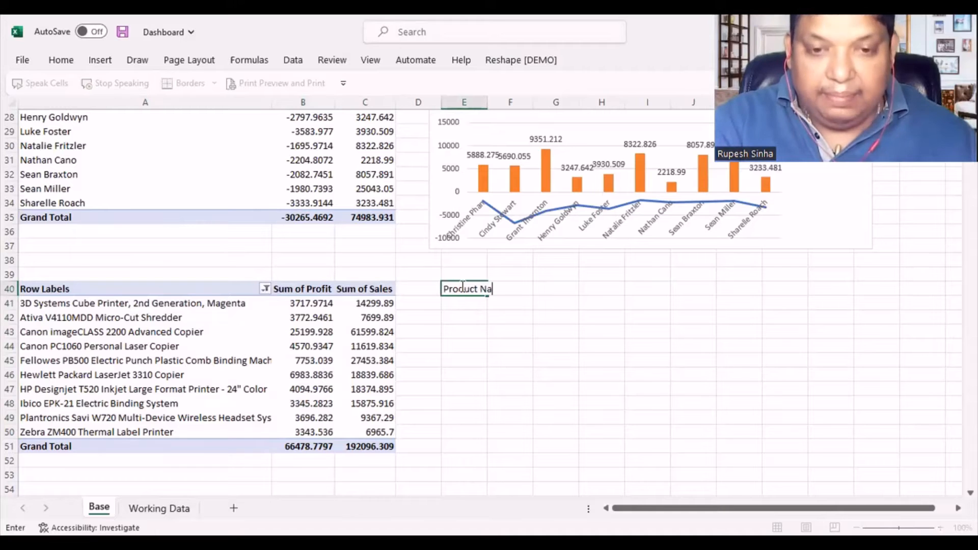
pyautogui.write('me')
pyautogui.click(477, 358)
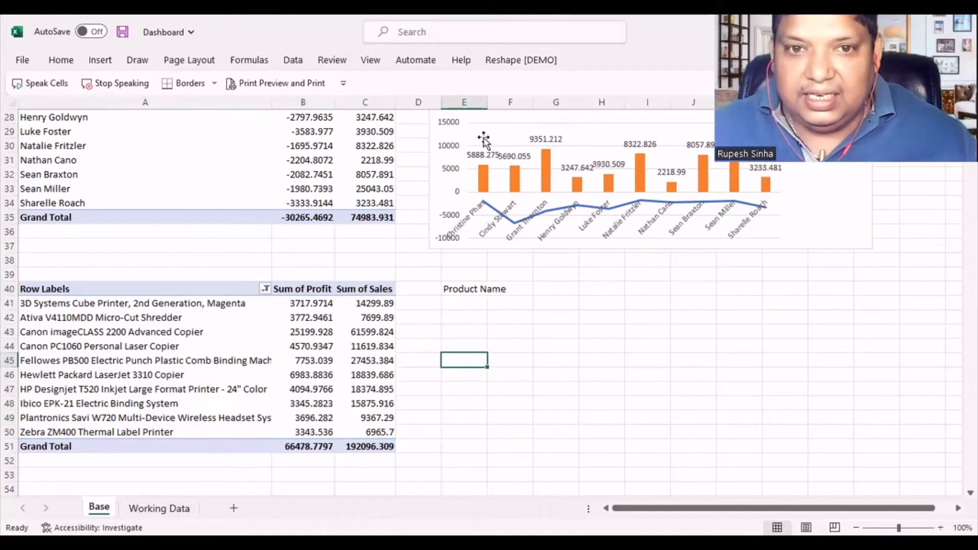
pyautogui.doubleClick(488, 102)
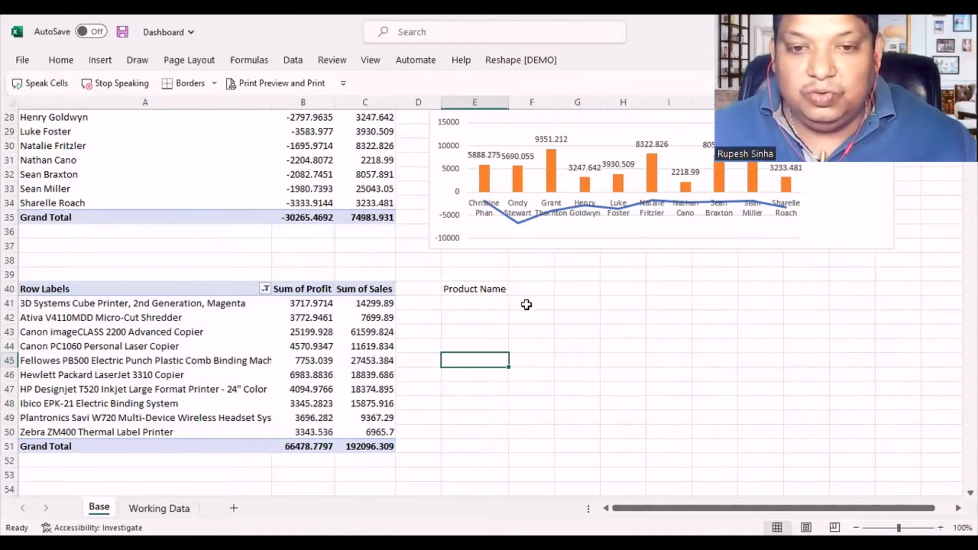
# - Enter the headers Profit in F40 and Sales in G40
pyautogui.click(528, 290)
pyautogui.write('P')
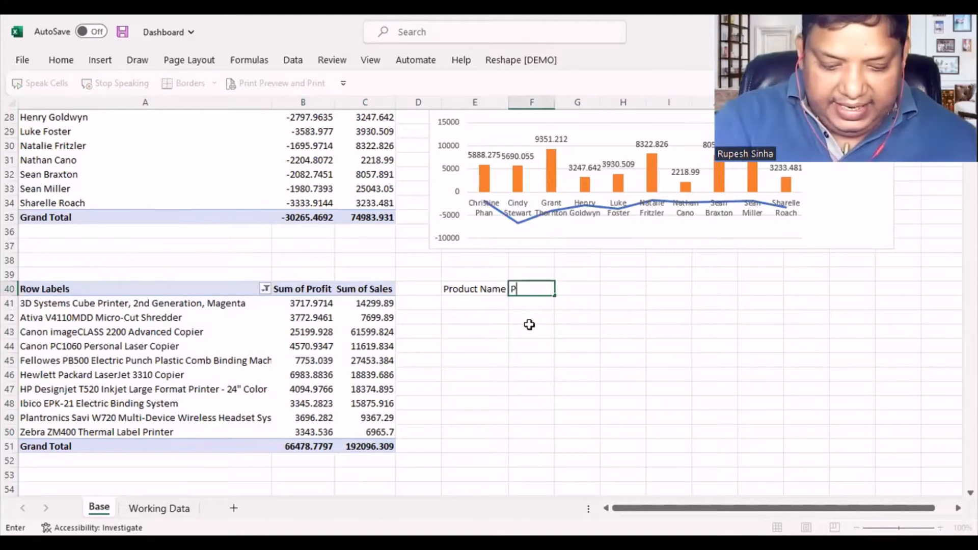
pyautogui.write('rofit')
pyautogui.press('Tab')
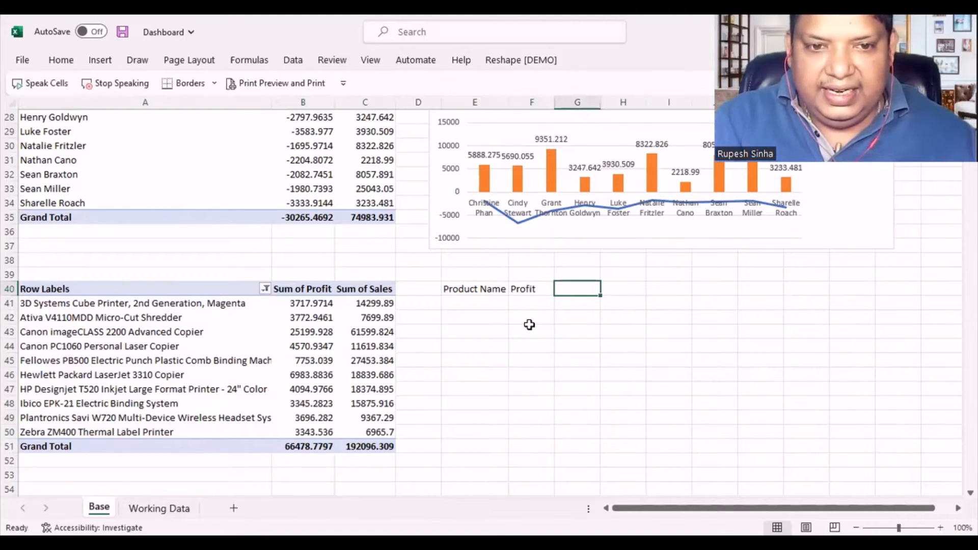
pyautogui.write('Sales')
pyautogui.press('Return')
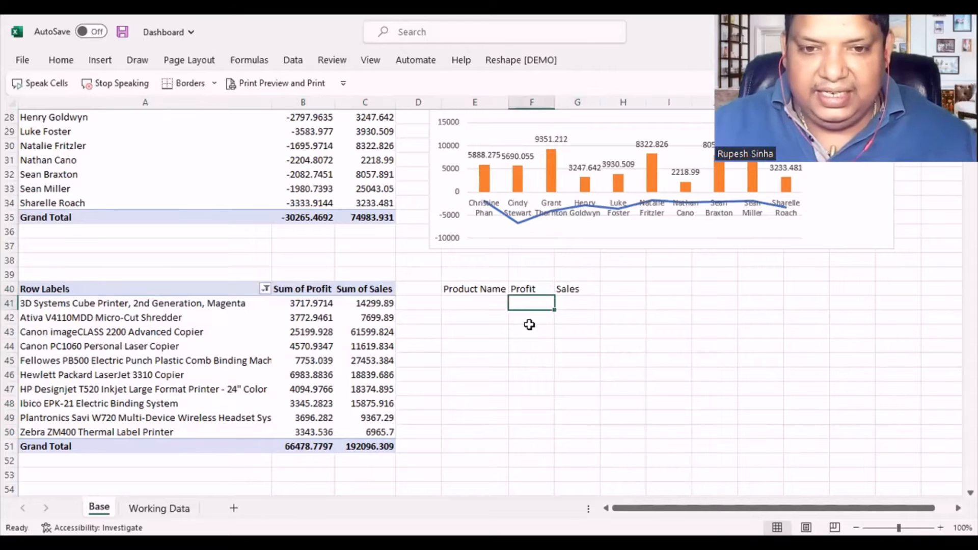
# - Link E41 to the first product name in the PivotTable, cell A41, with a cell-reference formula
pyautogui.press('Left')
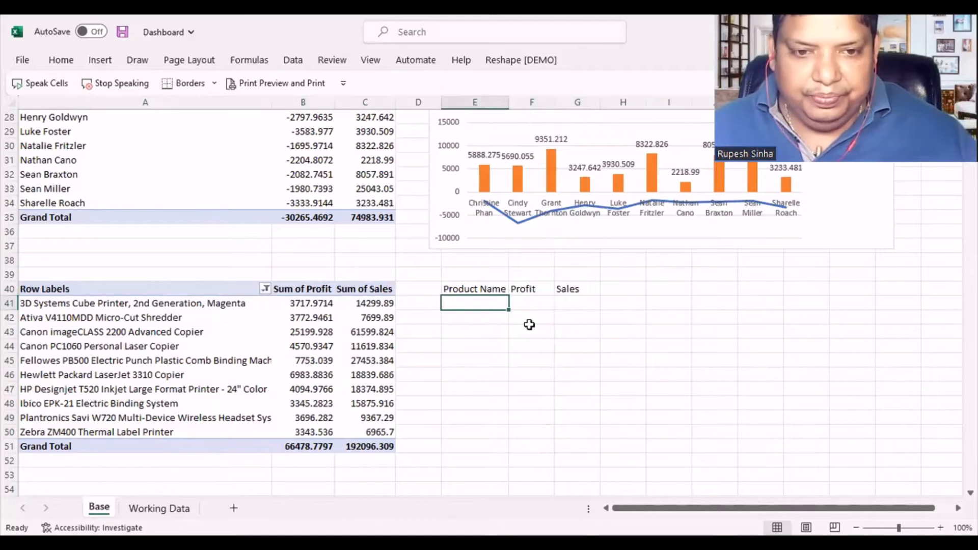
pyautogui.write('=')
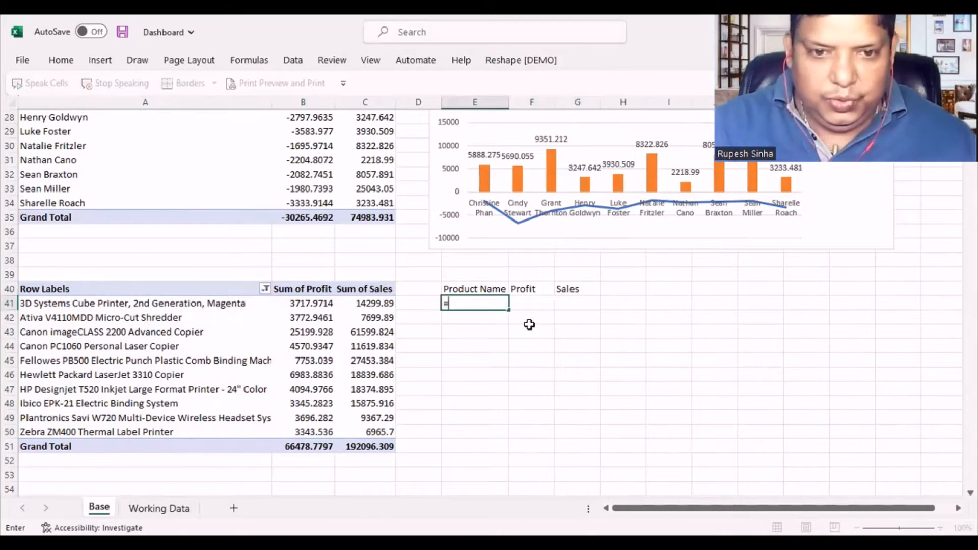
pyautogui.click(107, 305)
pyautogui.press('Return')
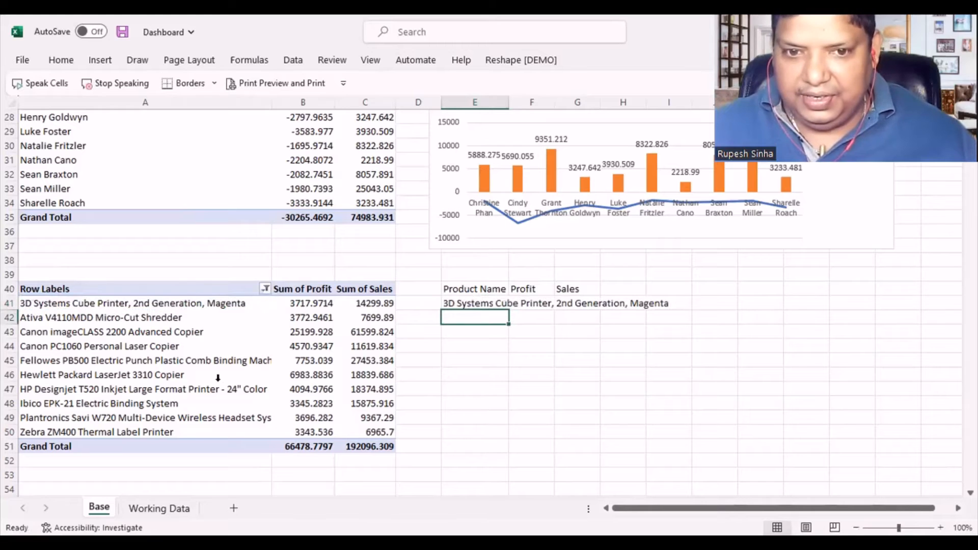
# - Widen column E and fill the E41 link formula across to column G and down to row 51
pyautogui.click(448, 304)
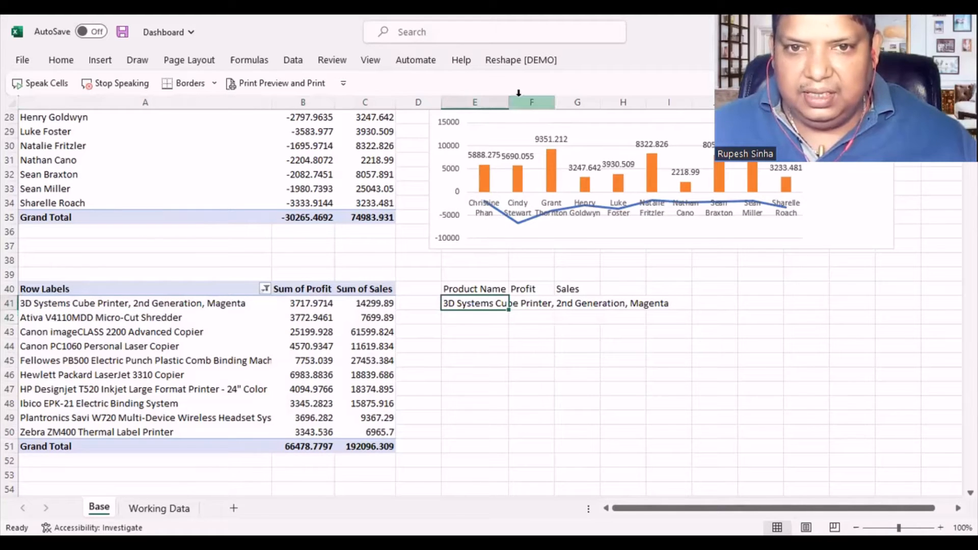
pyautogui.moveTo(505, 98); pyautogui.dragTo(607, 100)
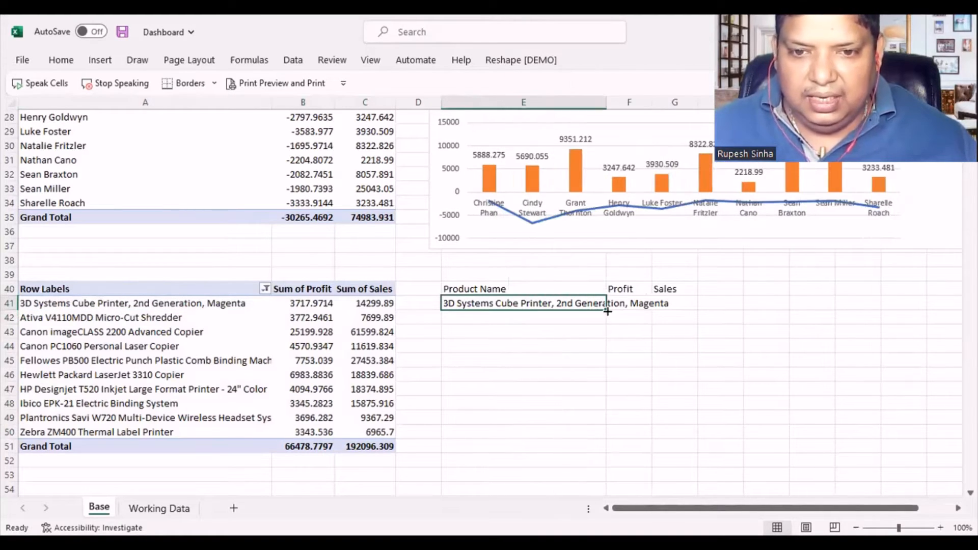
pyautogui.moveTo(607, 309); pyautogui.dragTo(673, 447)
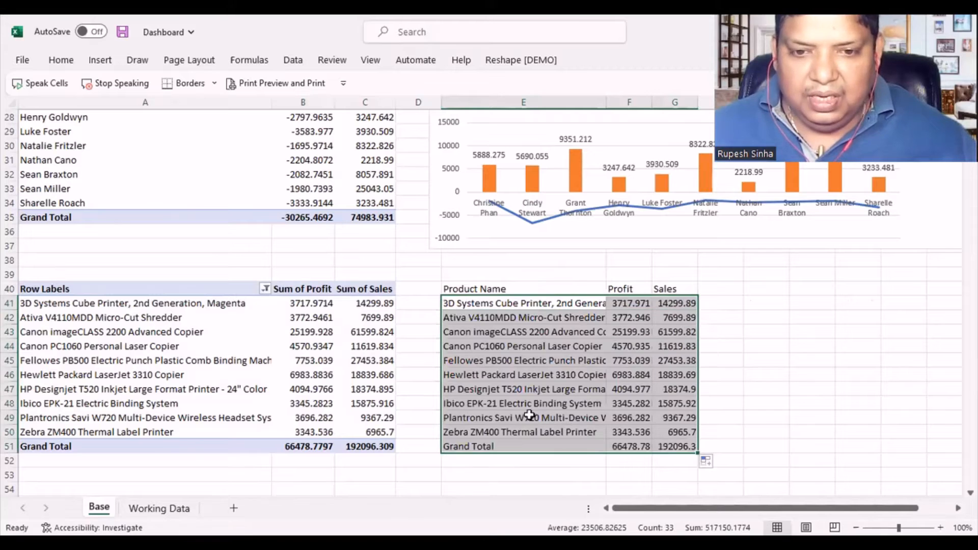
pyautogui.click(508, 361)
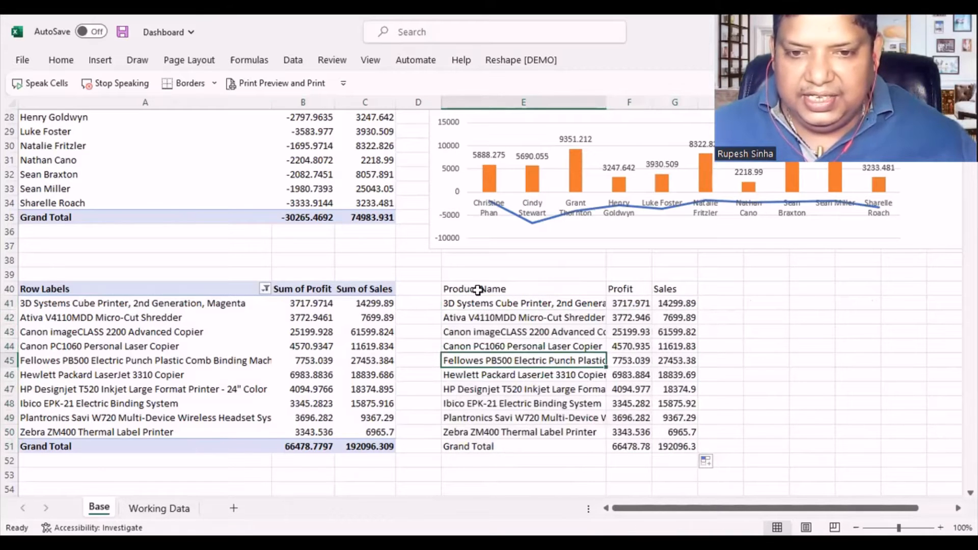
# - Insert a Treemap chart from the linked product table's range E40:G50, without its Grand Total row
pyautogui.moveTo(478, 288); pyautogui.dragTo(683, 432)
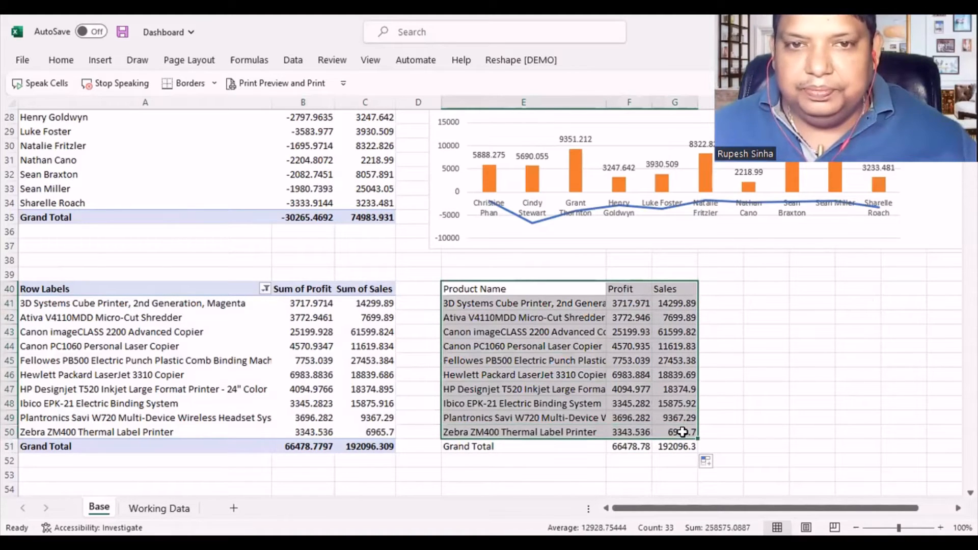
pyautogui.click(100, 61)
pyautogui.click(351, 101)
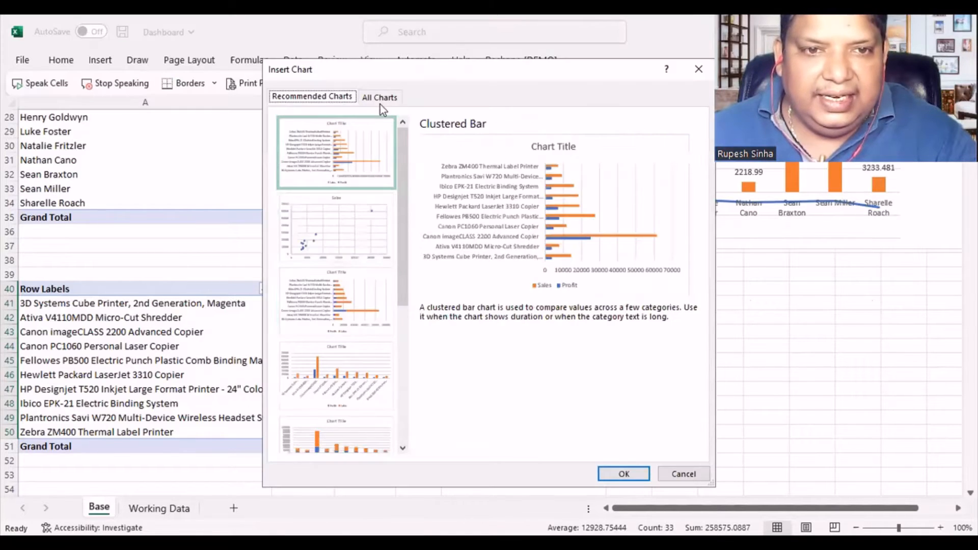
pyautogui.click(380, 98)
pyautogui.click(331, 334)
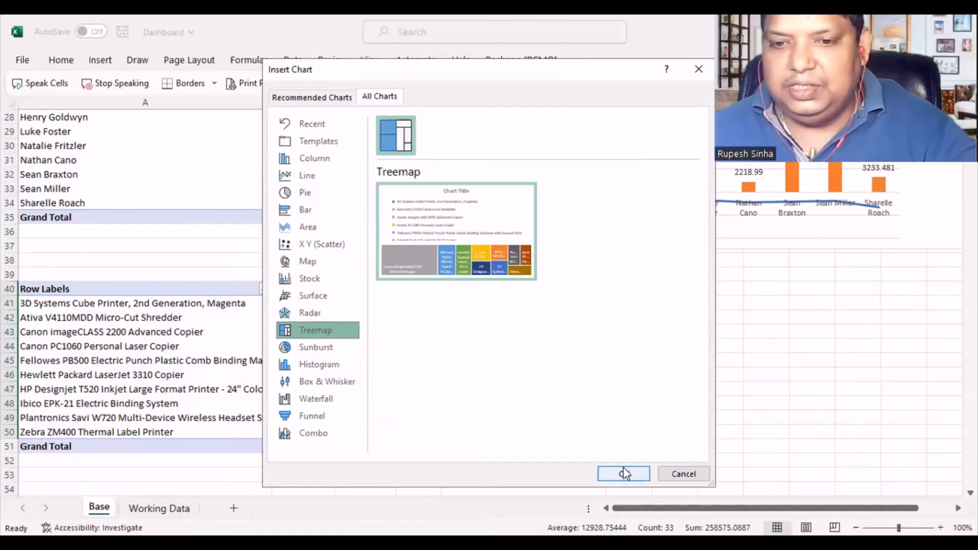
pyautogui.click(624, 473)
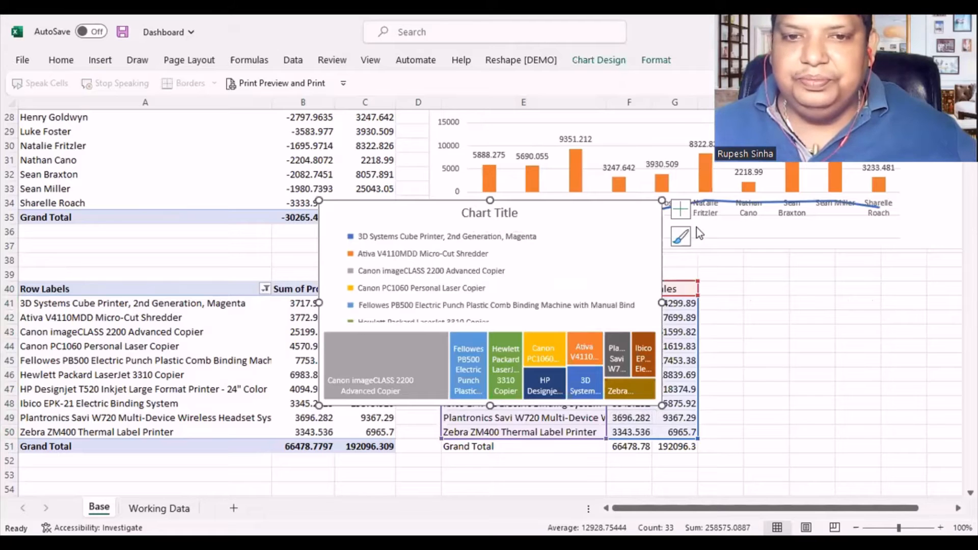
# - Move the Treemap chart beside the linked product table and enlarge it in height and width
pyautogui.moveTo(571, 235); pyautogui.dragTo(873, 294)
pyautogui.hscroll(2, 443, 265)
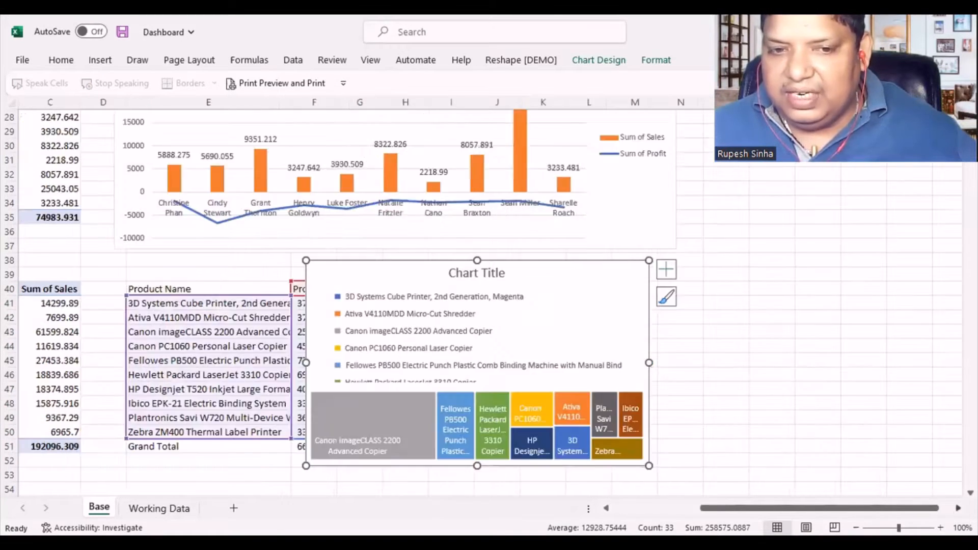
pyautogui.moveTo(443, 269); pyautogui.dragTo(593, 245)
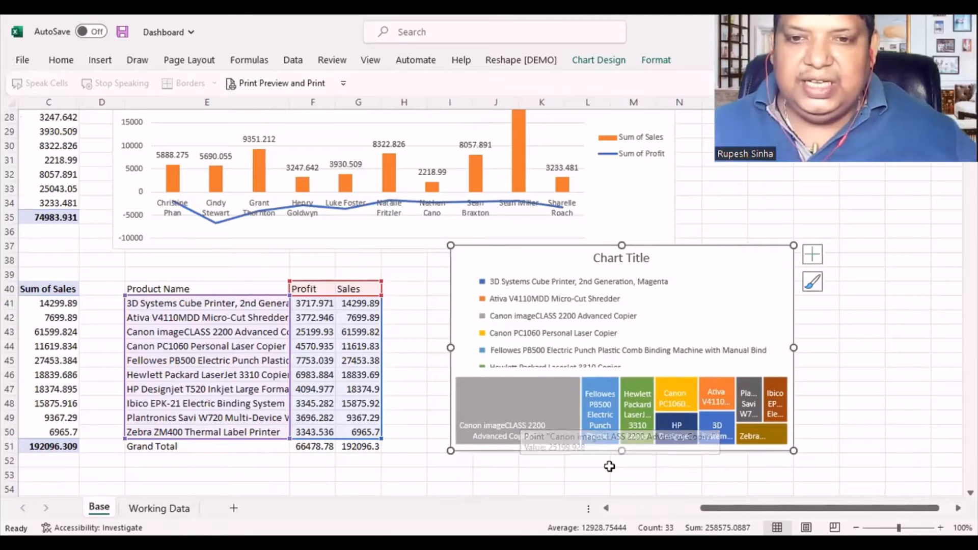
pyautogui.moveTo(623, 245); pyautogui.dragTo(622, 210)
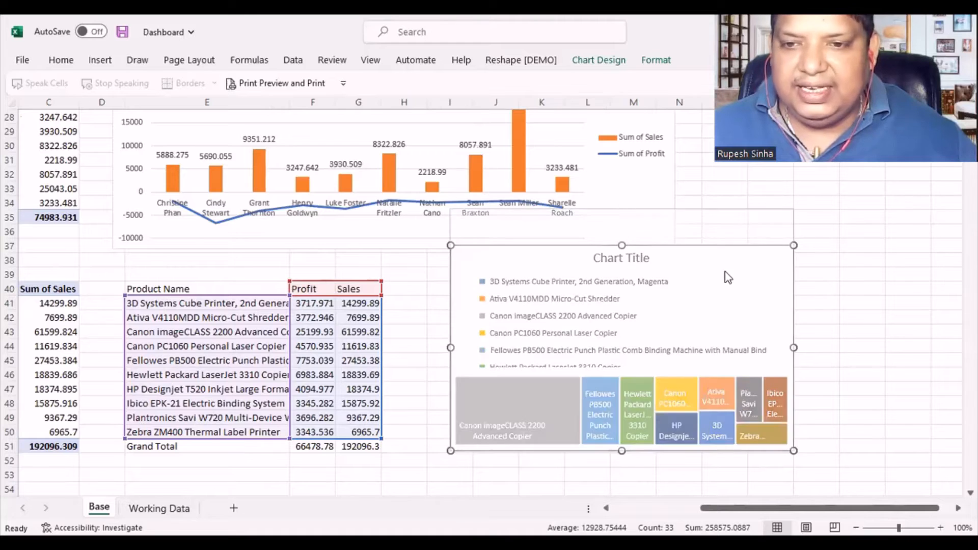
pyautogui.moveTo(793, 332); pyautogui.dragTo(831, 331)
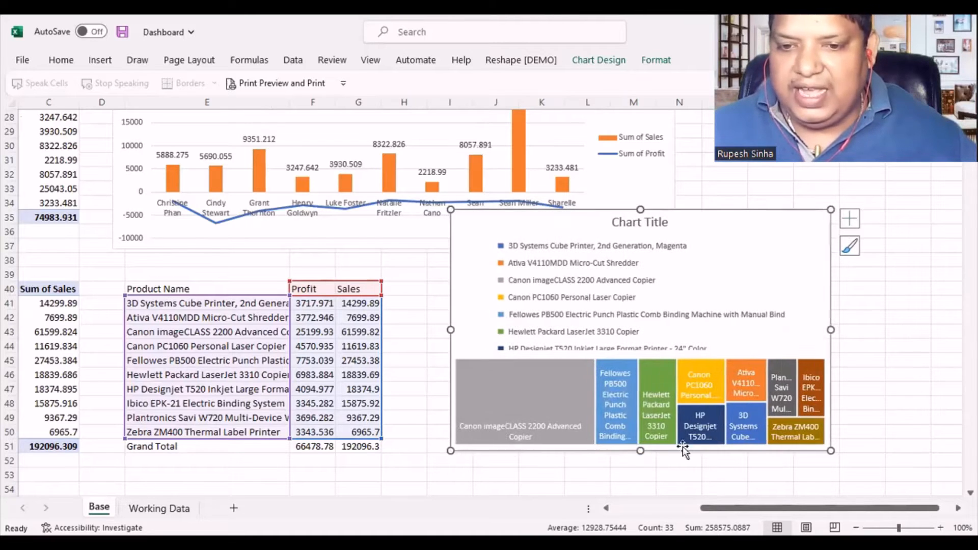
pyautogui.moveTo(640, 450); pyautogui.dragTo(640, 486)
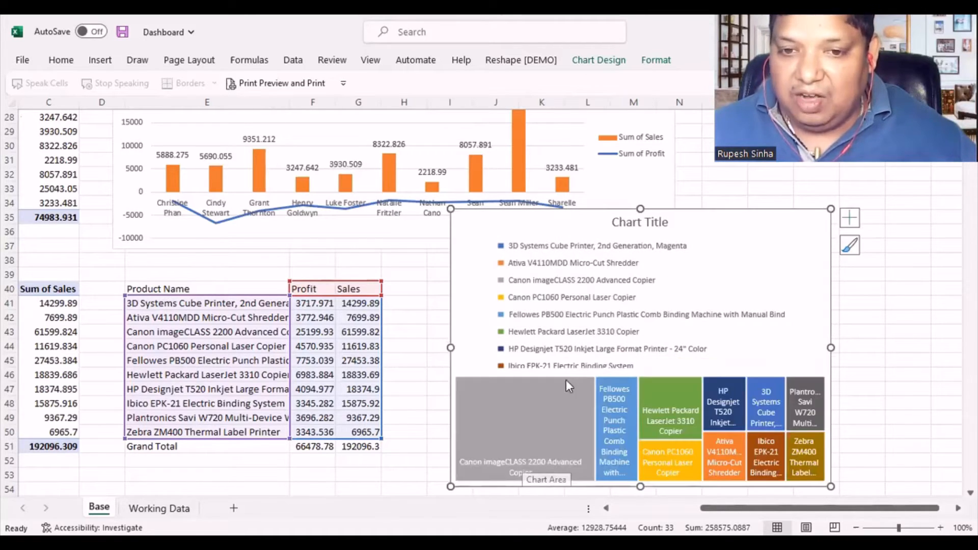
# - Delete the legend and the chart title from the Treemap
pyautogui.click(574, 277)
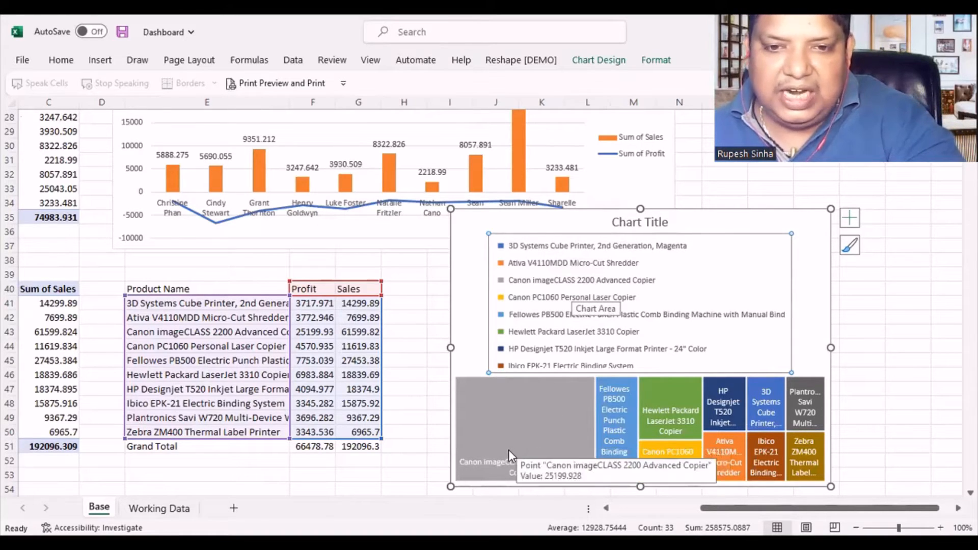
pyautogui.press('Delete')
pyautogui.scroll(-1, 630, 155)
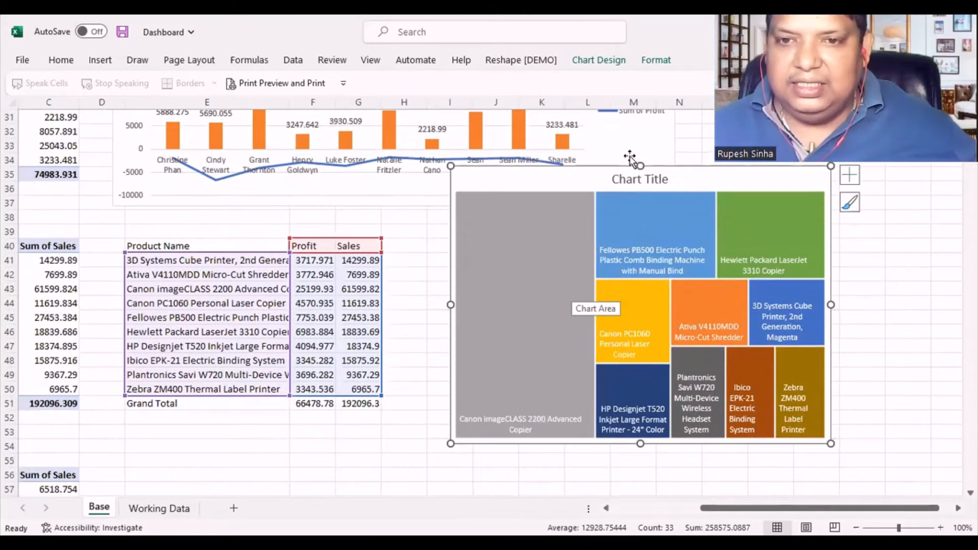
pyautogui.click(643, 179)
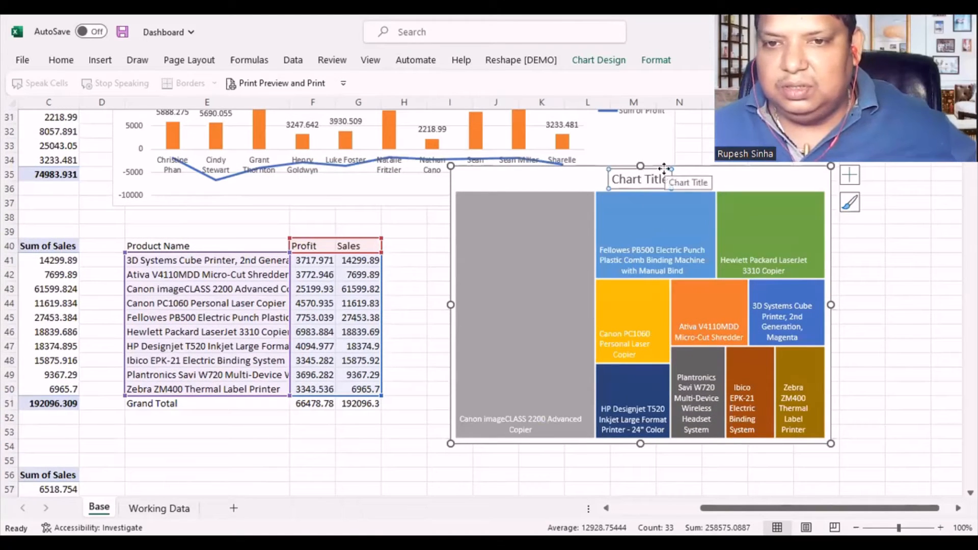
pyautogui.press('Delete')
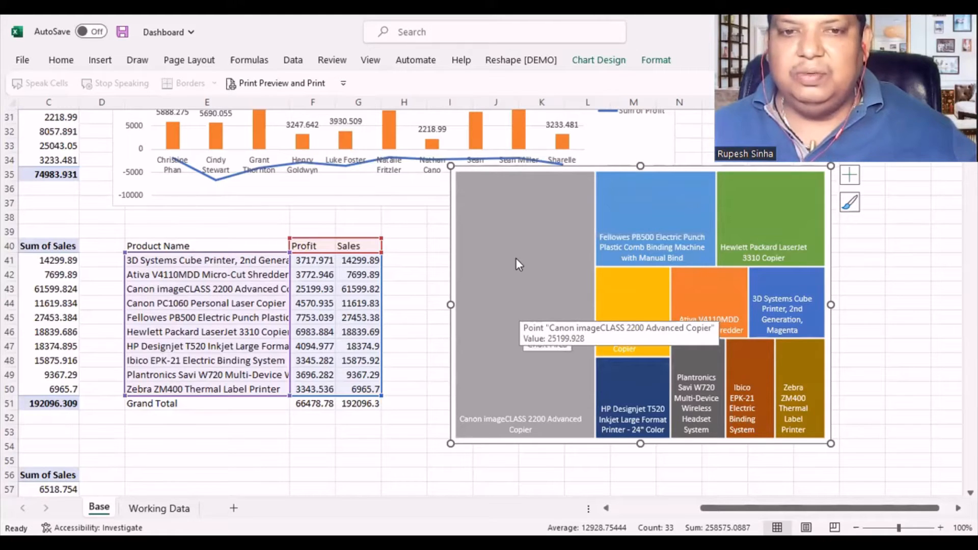
# - Review the label options of the Treemap's data series, and shift the chart slightly down towards the product table
pyautogui.rightClick(508, 289)
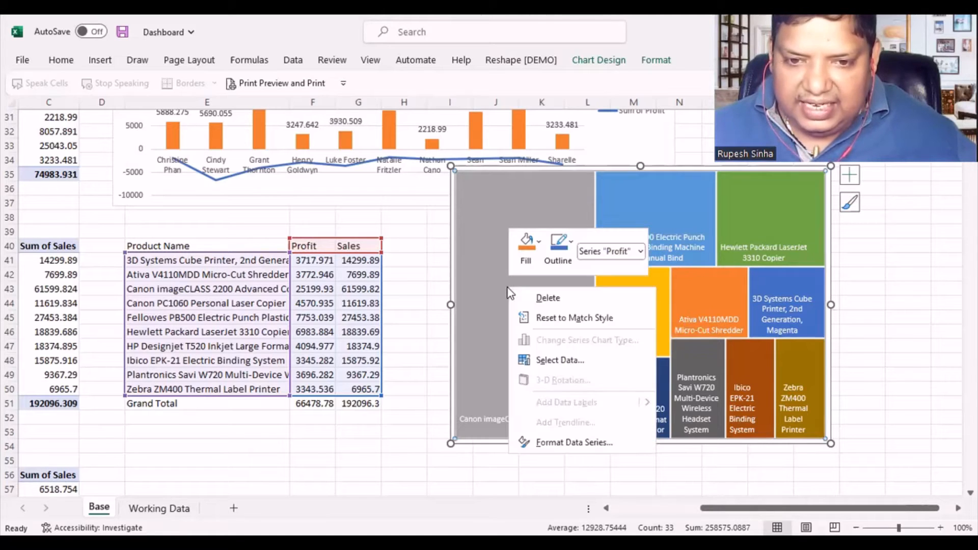
pyautogui.click(573, 443)
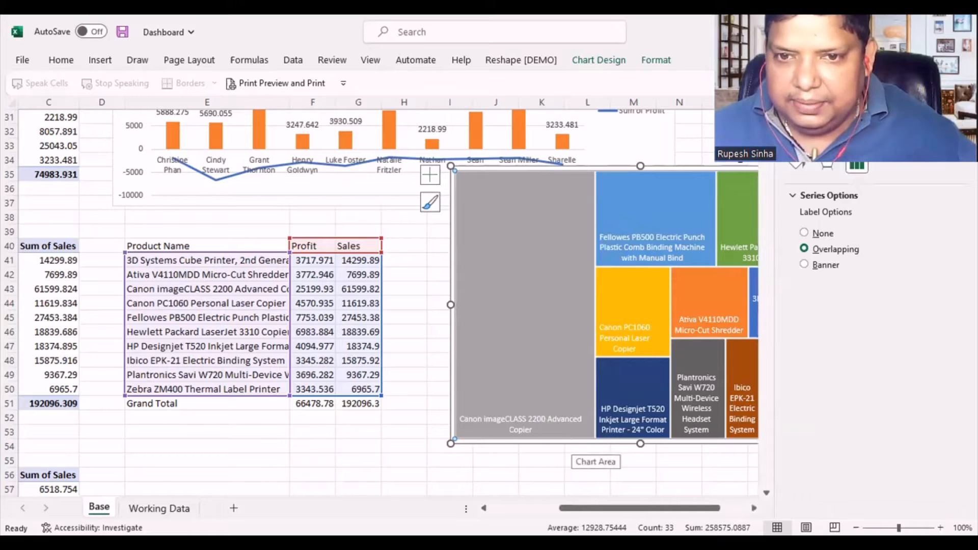
pyautogui.click(957, 113)
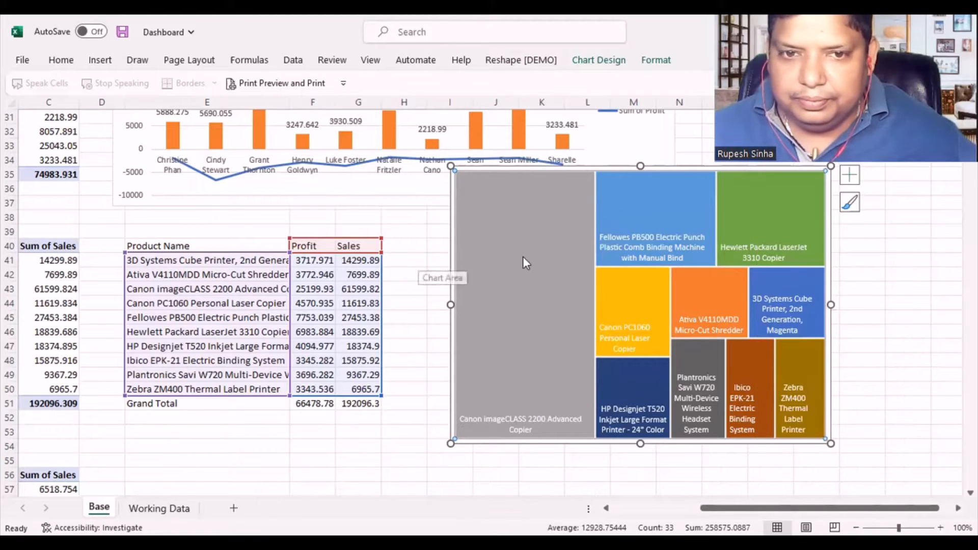
pyautogui.moveTo(576, 166); pyautogui.dragTo(547, 188)
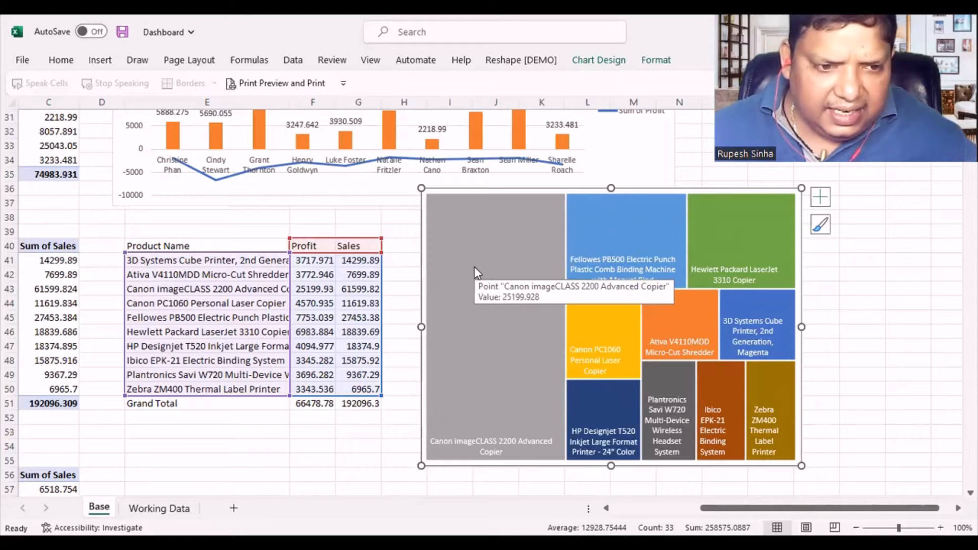
# - Compare the Profit values in F43 and F45 with the sizes of the matching Treemap tiles
pyautogui.click(167, 308)
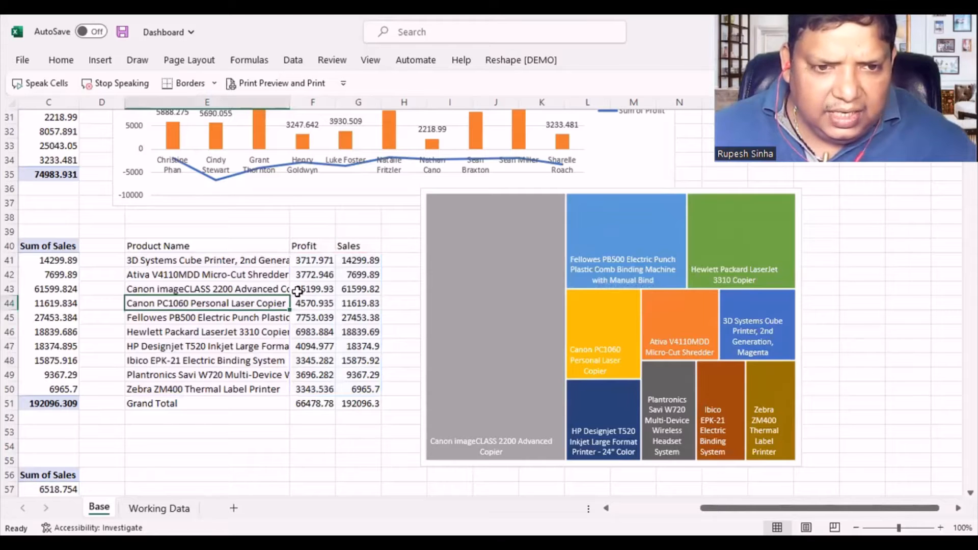
pyautogui.click(297, 291)
pyautogui.moveTo(479, 306)
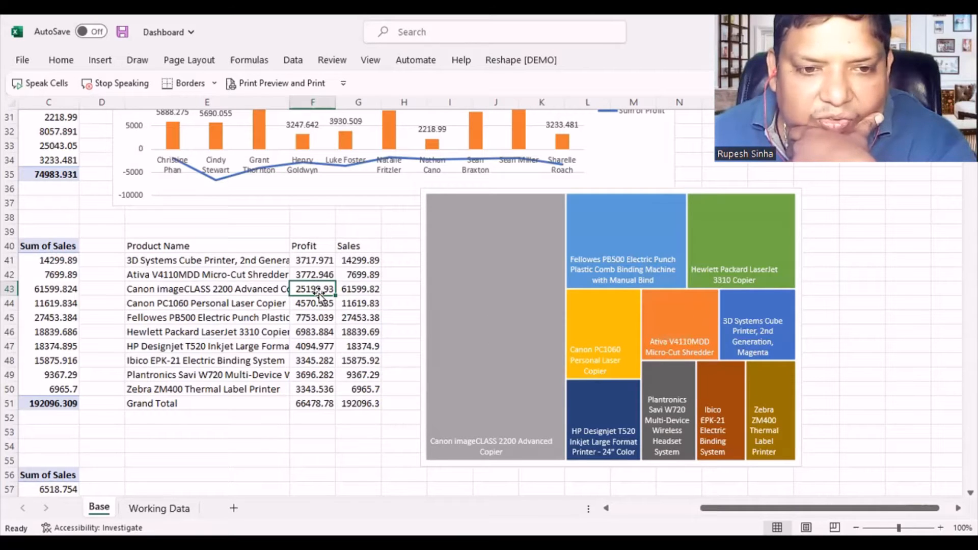
pyautogui.moveTo(613, 264)
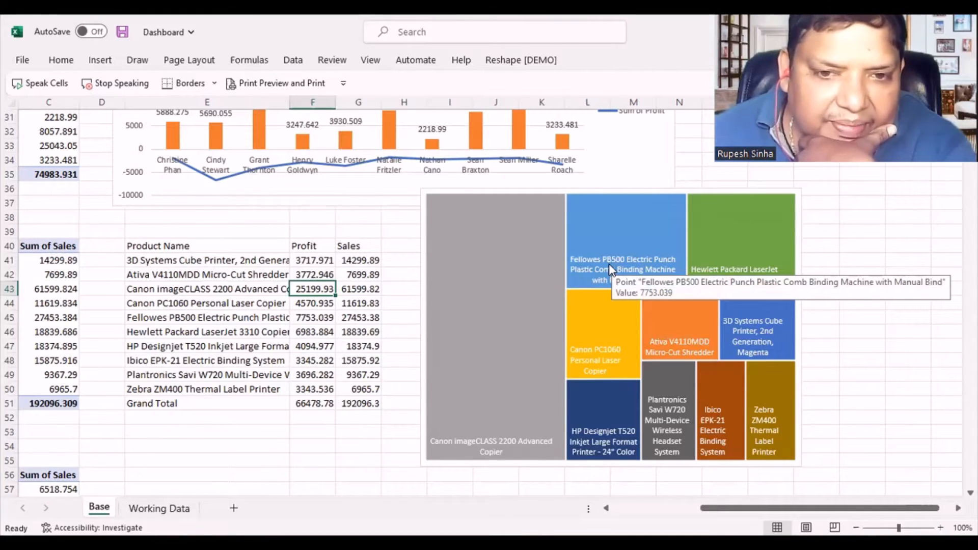
pyautogui.click(326, 317)
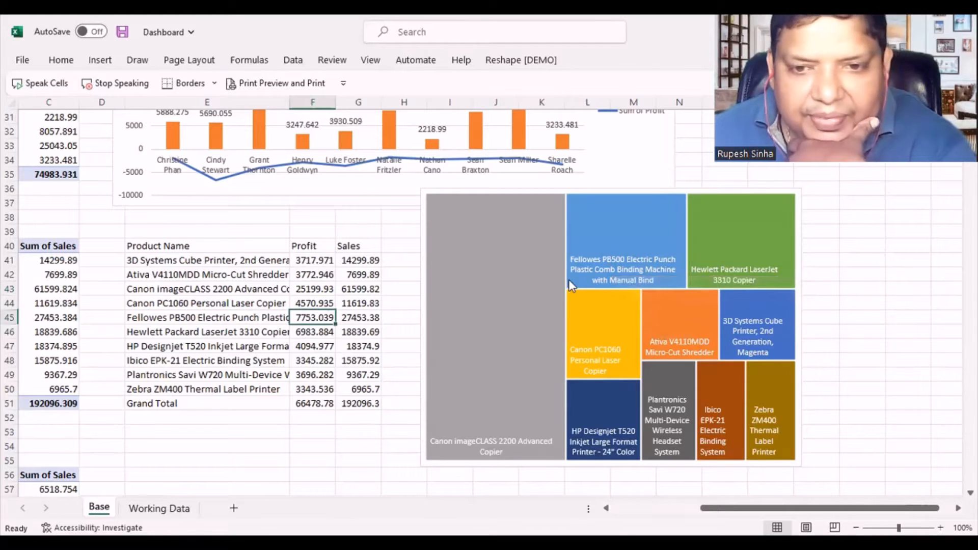
# - Check the effects options in the Treemap data series formatting
pyautogui.rightClick(460, 261)
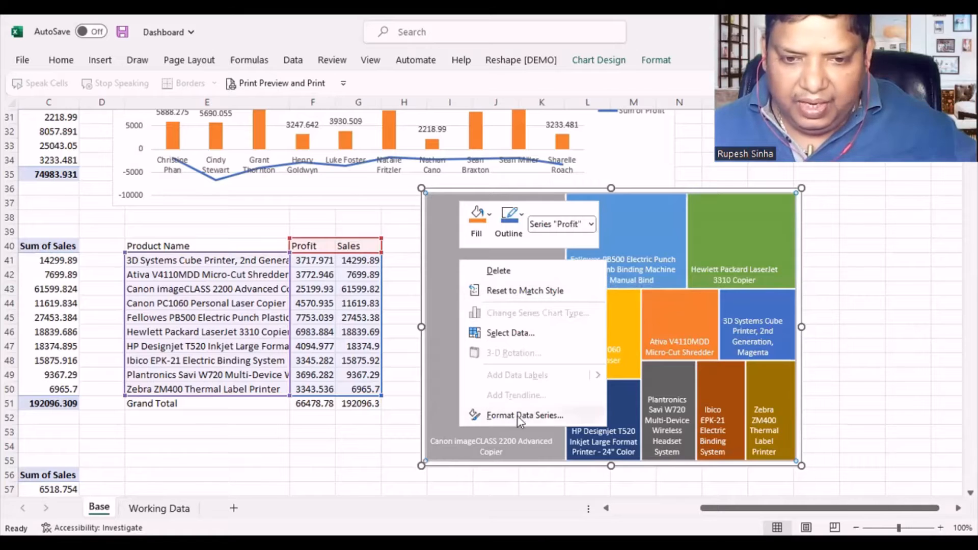
pyautogui.click(550, 418)
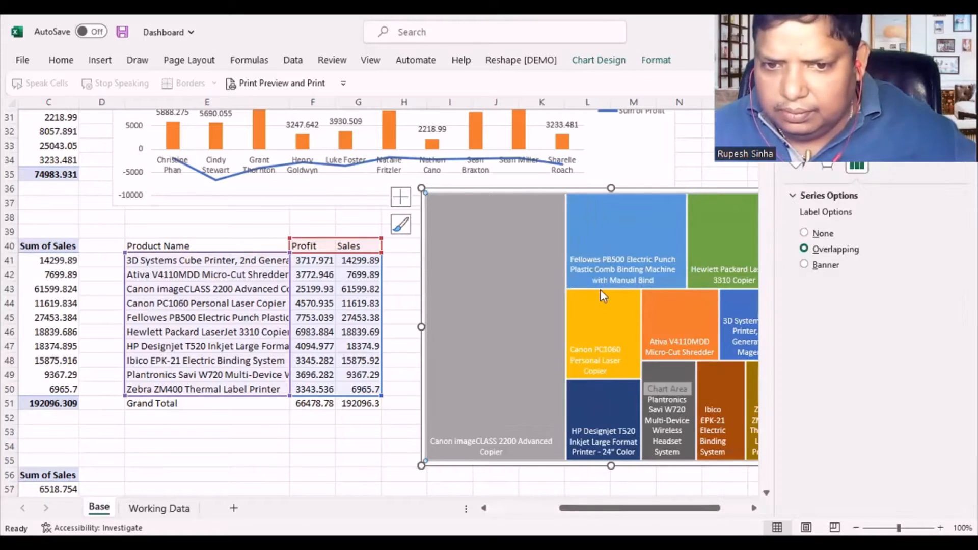
pyautogui.click(826, 165)
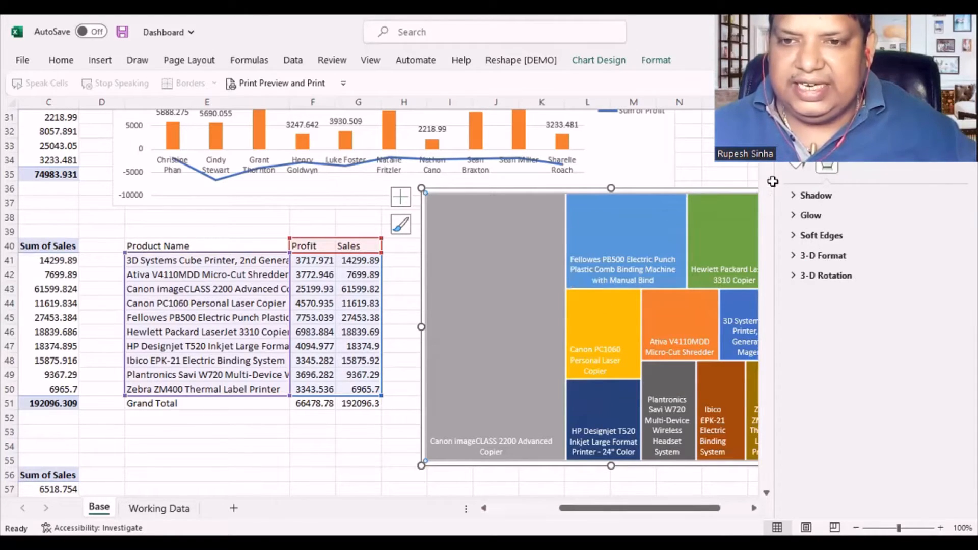
pyautogui.click(754, 164)
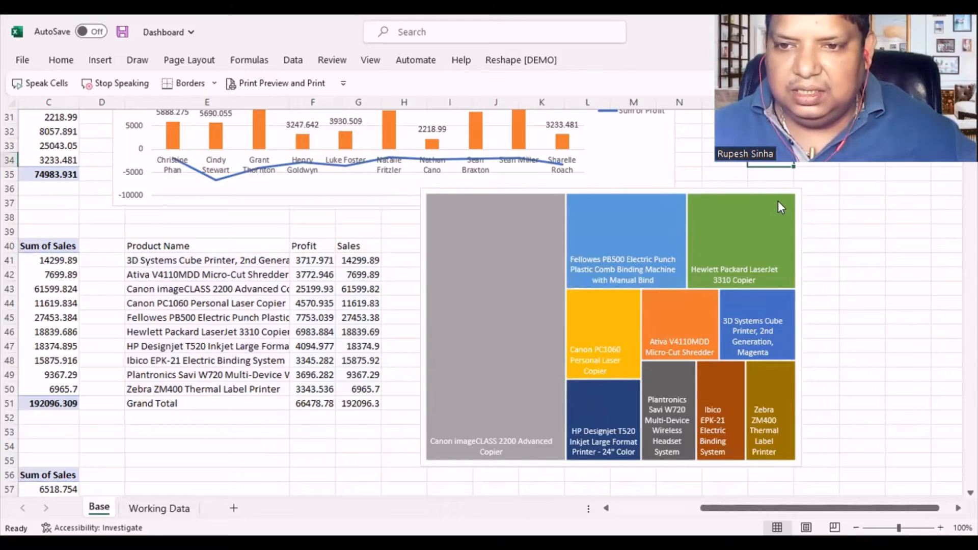
# - Resize the Treemap to a wider, shorter shape and place it at about rows 38 to 54, clear of the combo chart
pyautogui.click(781, 207)
pyautogui.moveTo(801, 189); pyautogui.dragTo(767, 222)
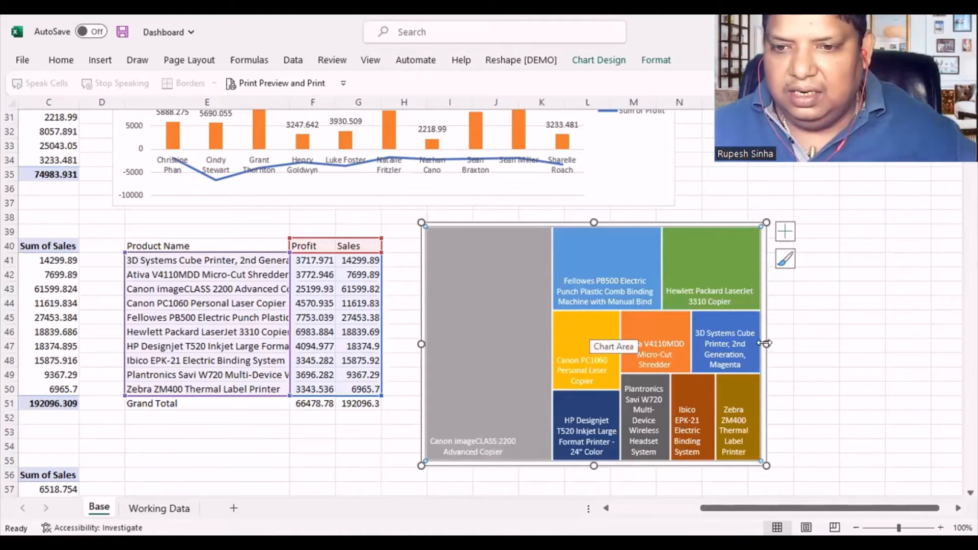
pyautogui.moveTo(766, 343); pyautogui.dragTo(824, 344)
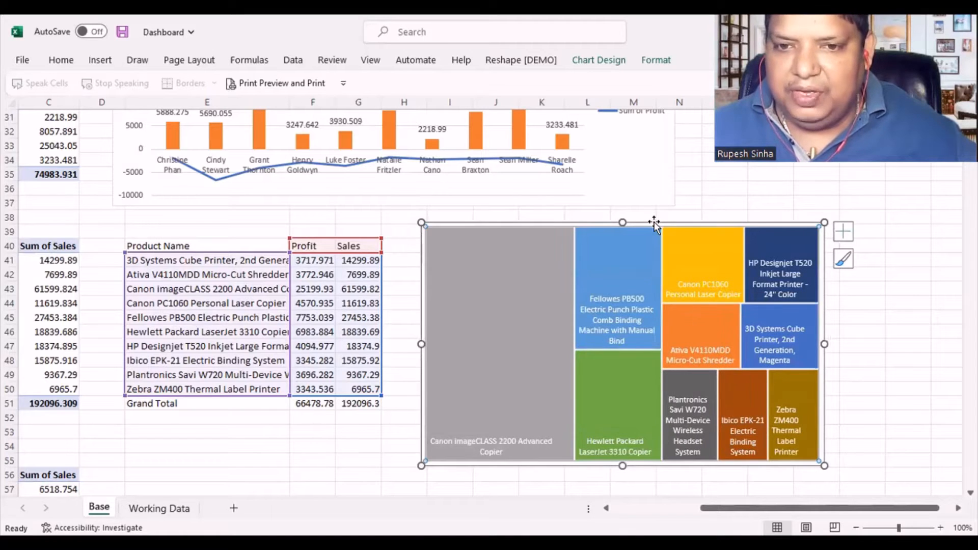
pyautogui.moveTo(654, 223); pyautogui.dragTo(656, 209)
pyautogui.click(909, 358)
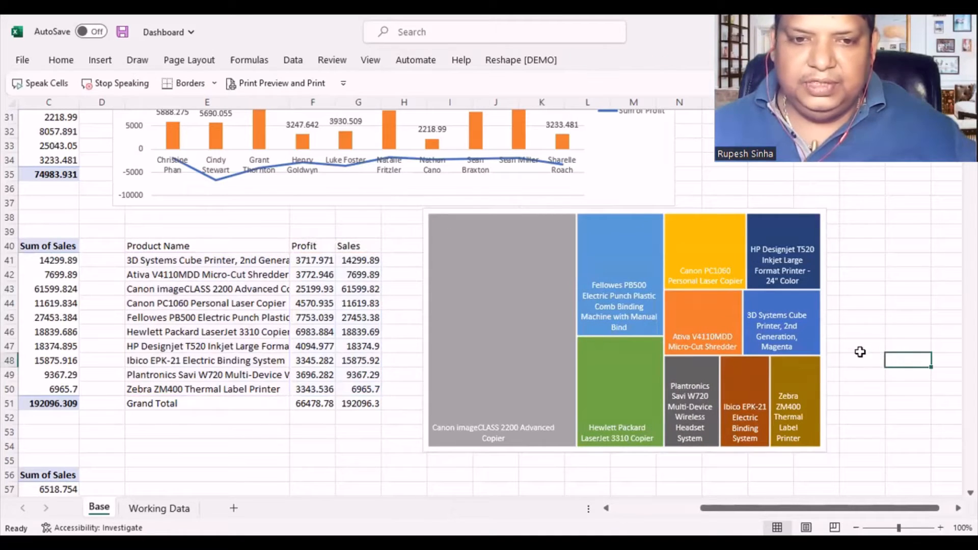
# - Start a Combo PivotChart from the loss-making products PivotTable that begins in row 56
pyautogui.click(499, 329)
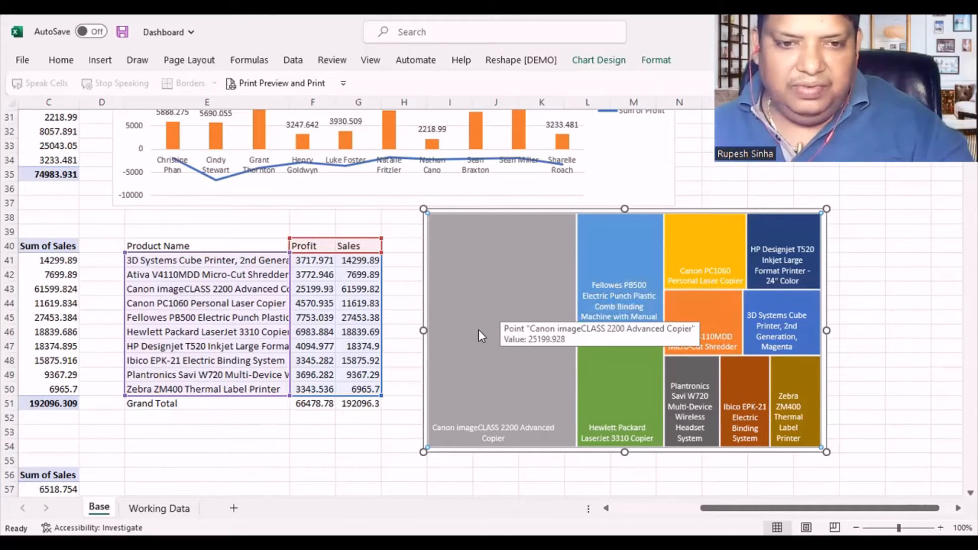
pyautogui.scroll(-3, 598, 457)
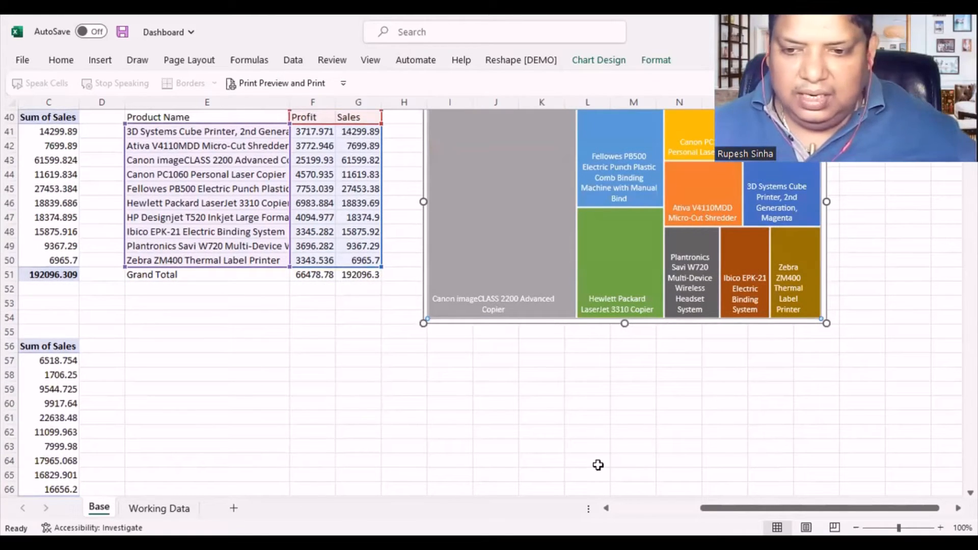
pyautogui.moveTo(879, 509); pyautogui.dragTo(815, 508)
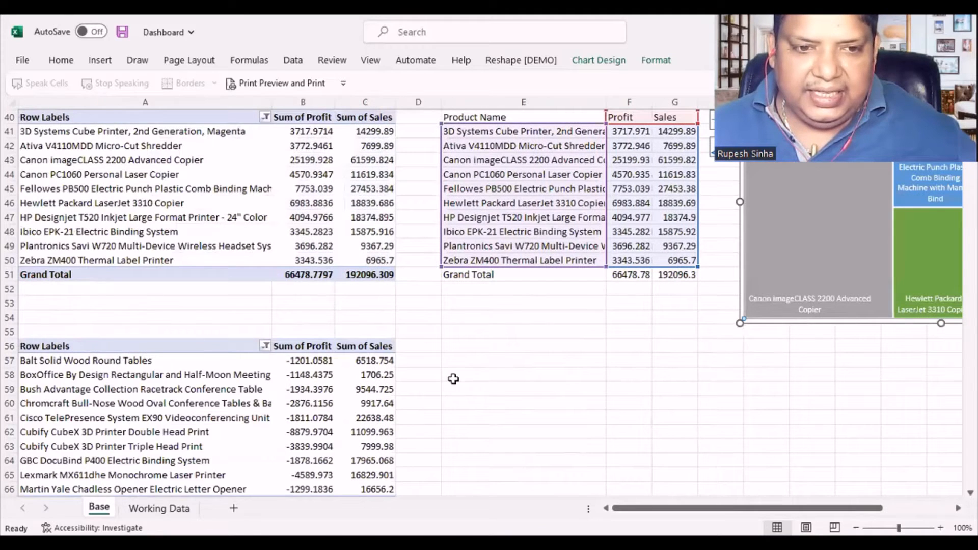
pyautogui.click(319, 391)
pyautogui.moveTo(756, 265)
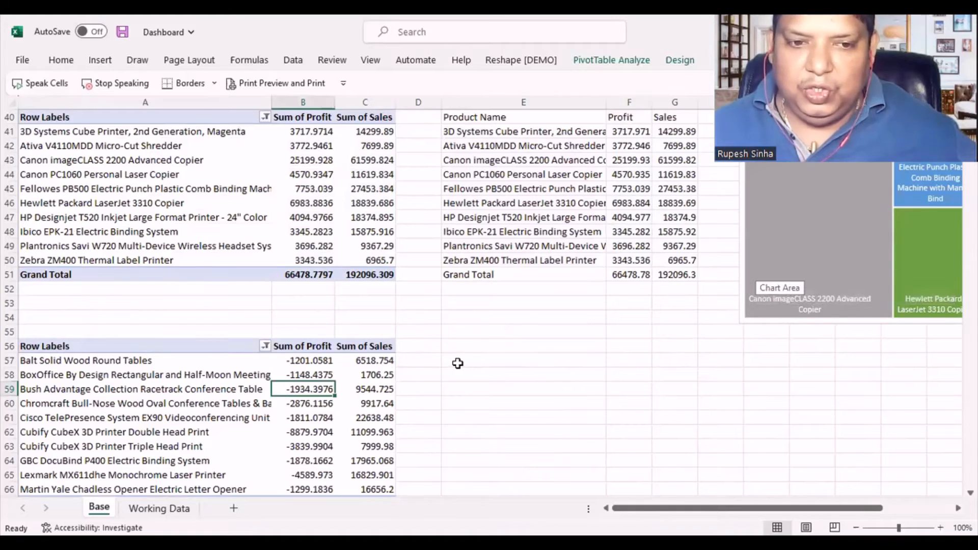
pyautogui.scroll(-1, 458, 363)
pyautogui.scroll(3, 458, 362)
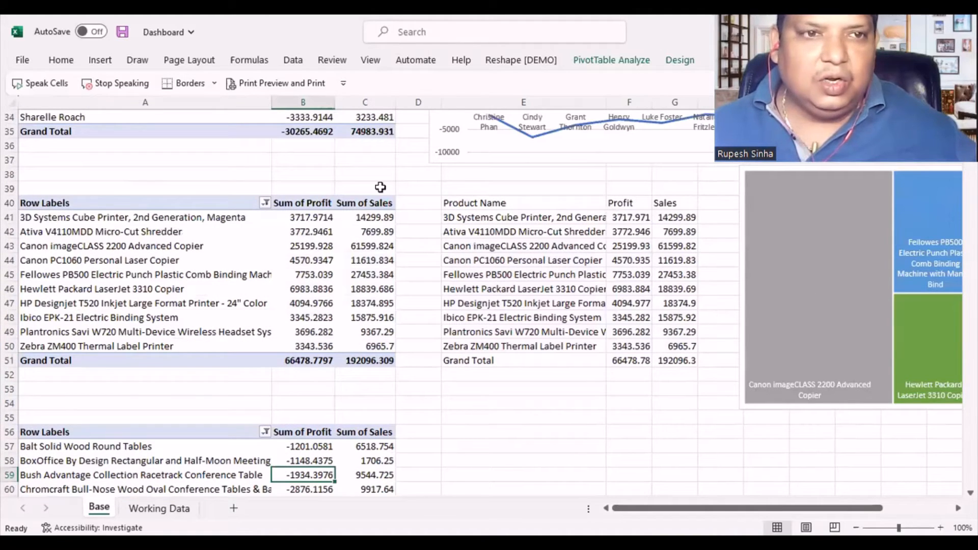
pyautogui.click(97, 64)
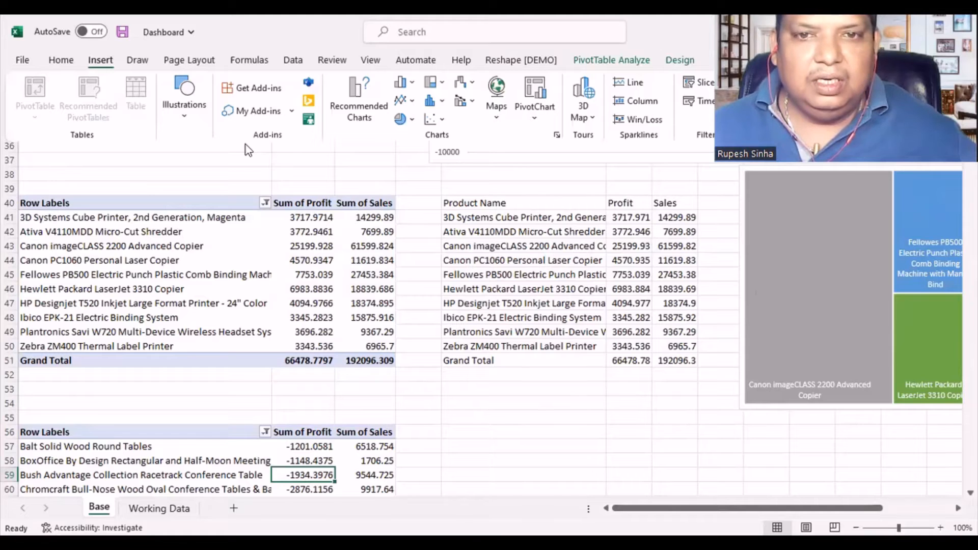
pyautogui.click(39, 38)
pyautogui.click(98, 61)
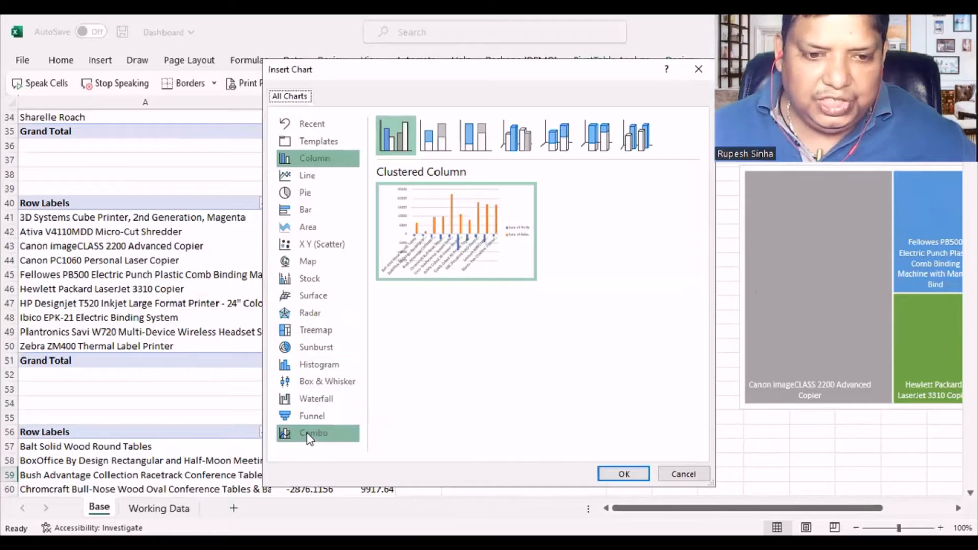
pyautogui.click(307, 433)
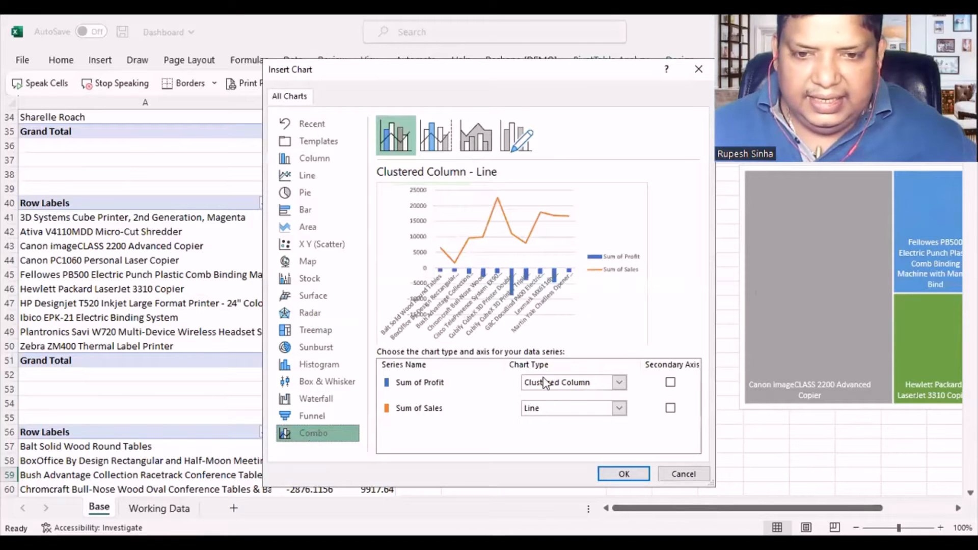
# - Set Sum of Profit to Line and Sum of Sales to Clustered Column, and insert the combo chart
pyautogui.click(584, 383)
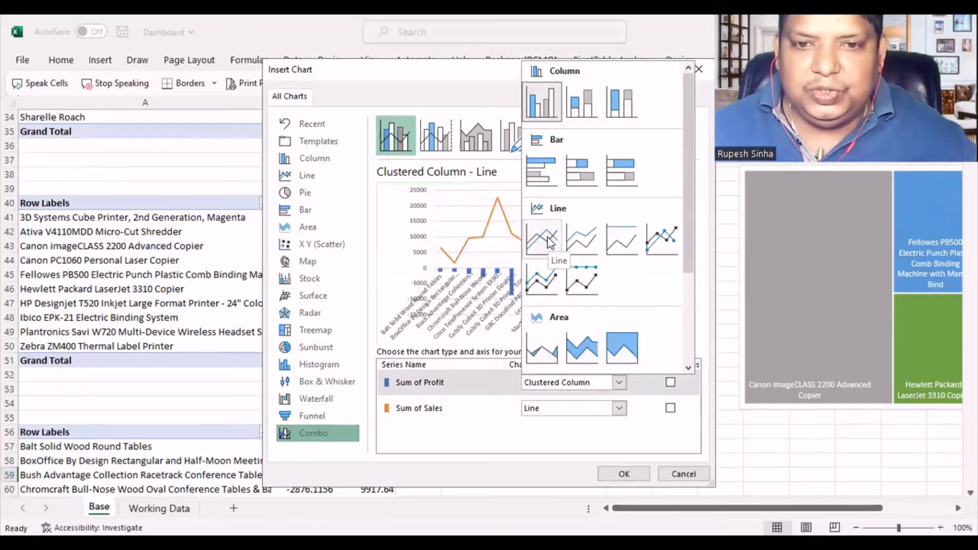
pyautogui.click(541, 237)
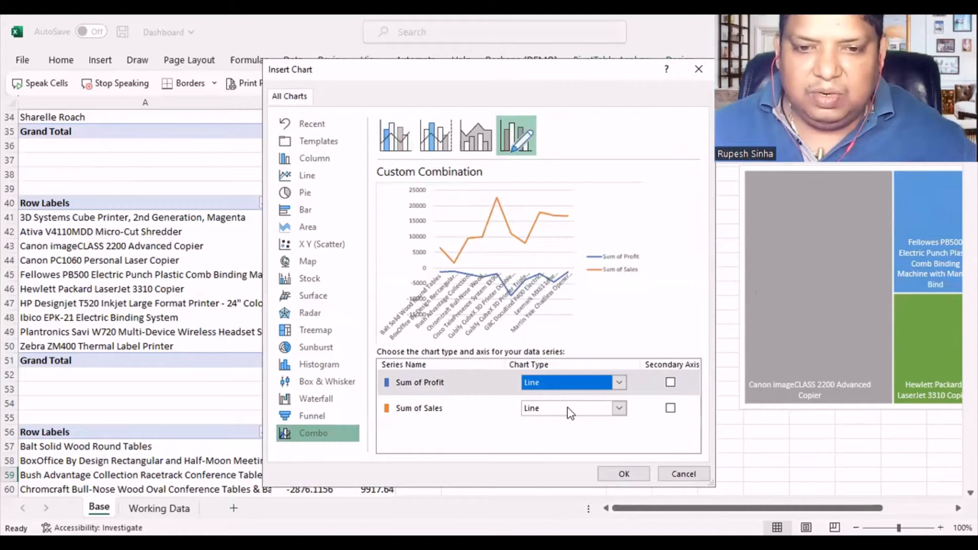
pyautogui.click(566, 408)
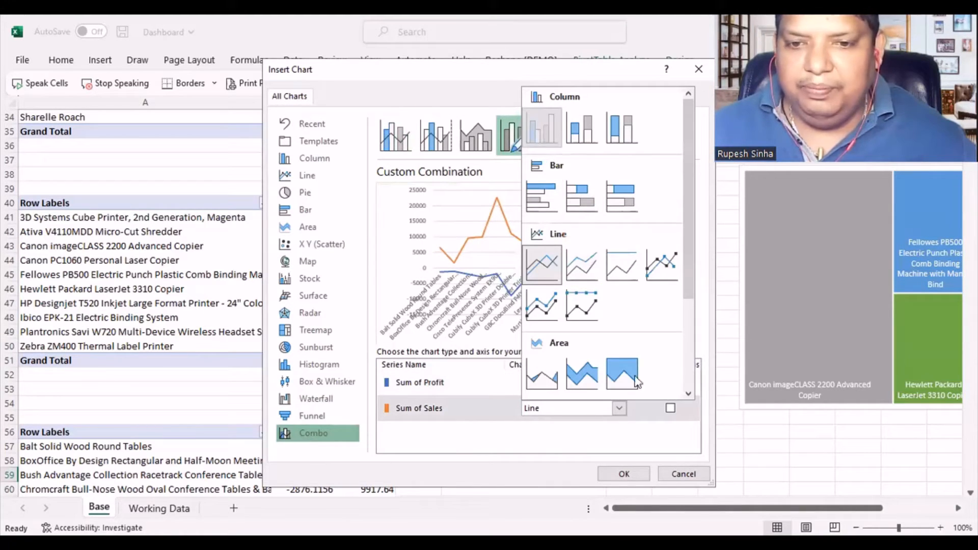
pyautogui.click(546, 135)
pyautogui.click(633, 470)
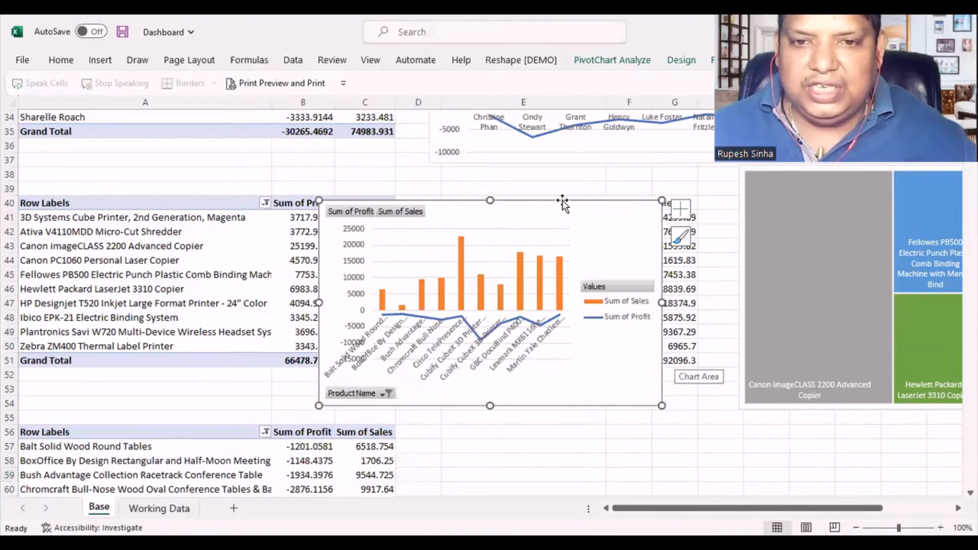
# - Move the new combo chart beside its PivotTable, starting at column E and covering about rows 56 to 70
pyautogui.moveTo(561, 203); pyautogui.dragTo(644, 338)
pyautogui.scroll(-2, 631, 265)
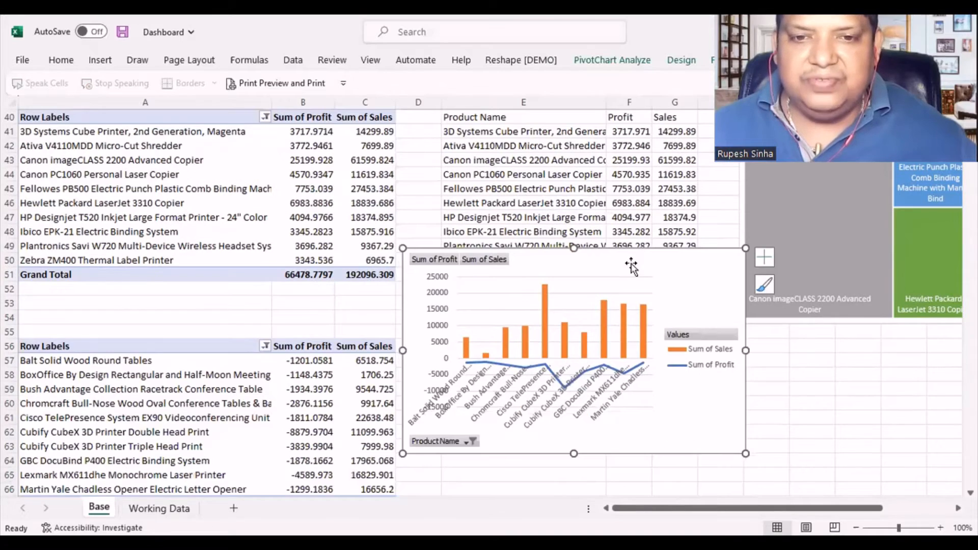
pyautogui.moveTo(608, 251); pyautogui.dragTo(646, 340)
pyautogui.scroll(-2, 605, 258)
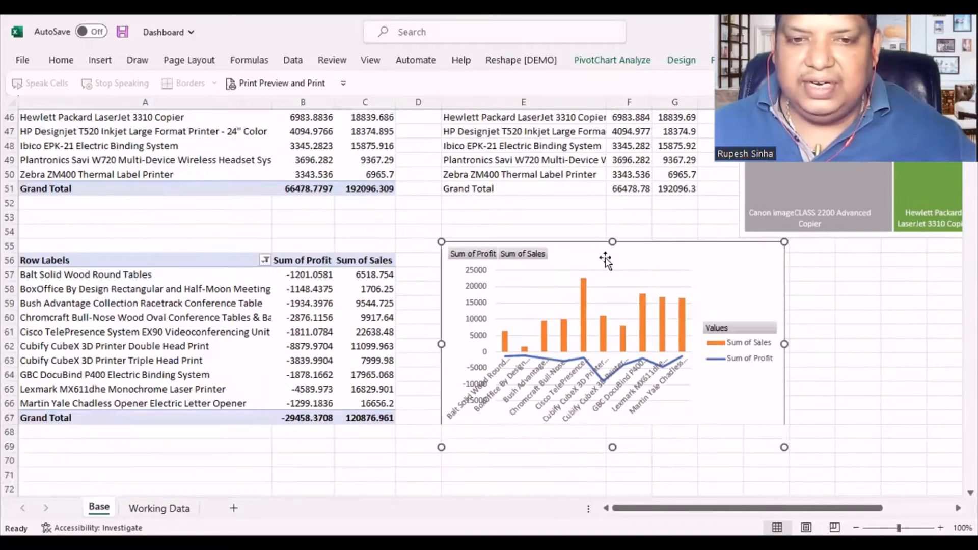
pyautogui.moveTo(594, 260); pyautogui.dragTo(593, 280)
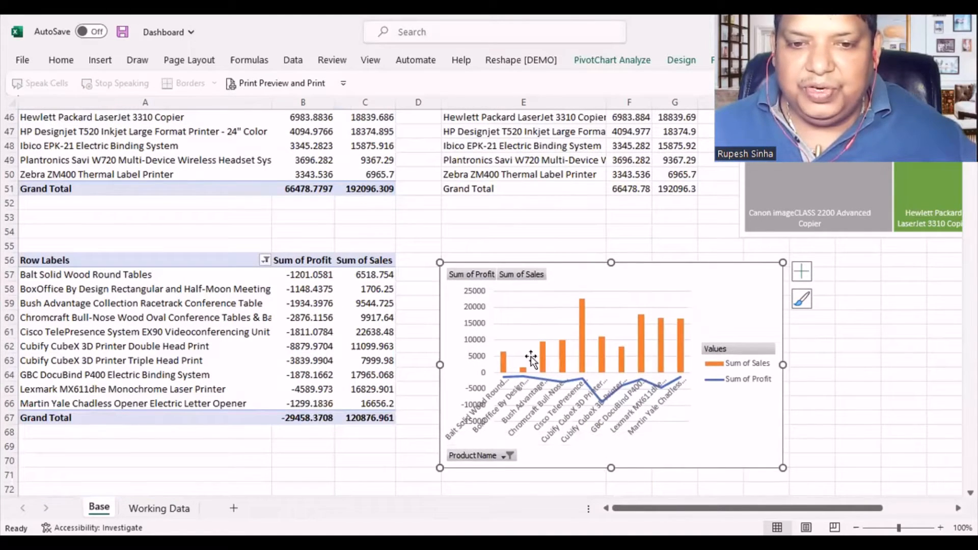
# - Hide all field buttons on the new combo chart and delete its vertical value axis
pyautogui.rightClick(488, 457)
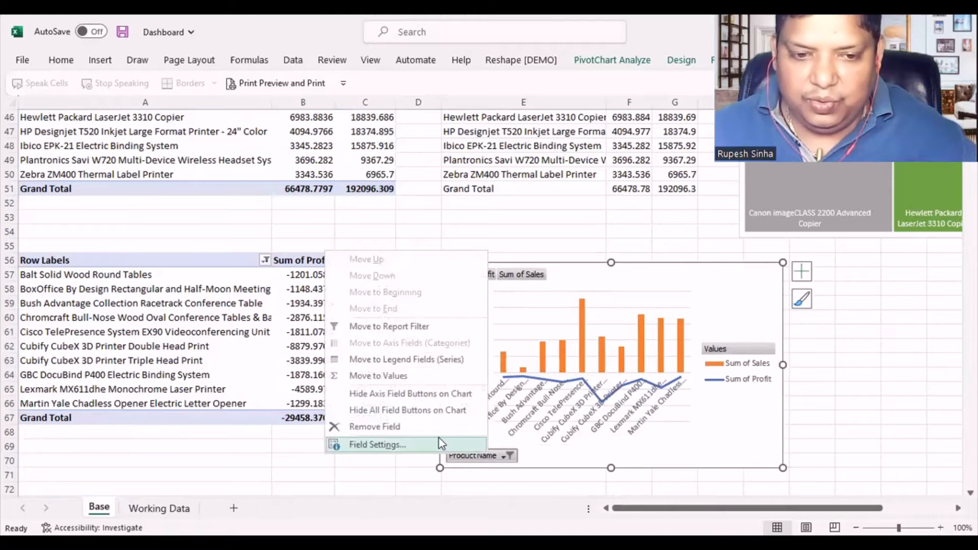
pyautogui.click(400, 412)
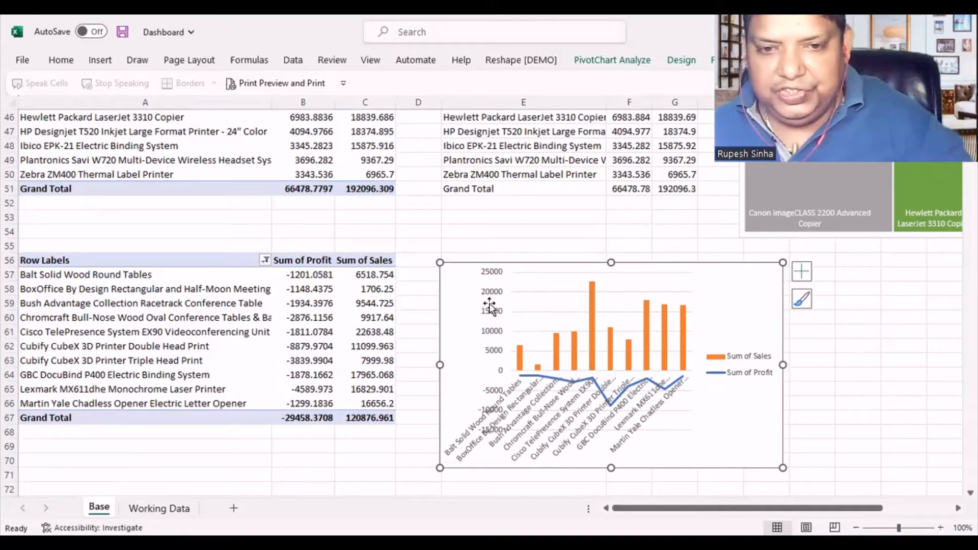
pyautogui.click(494, 325)
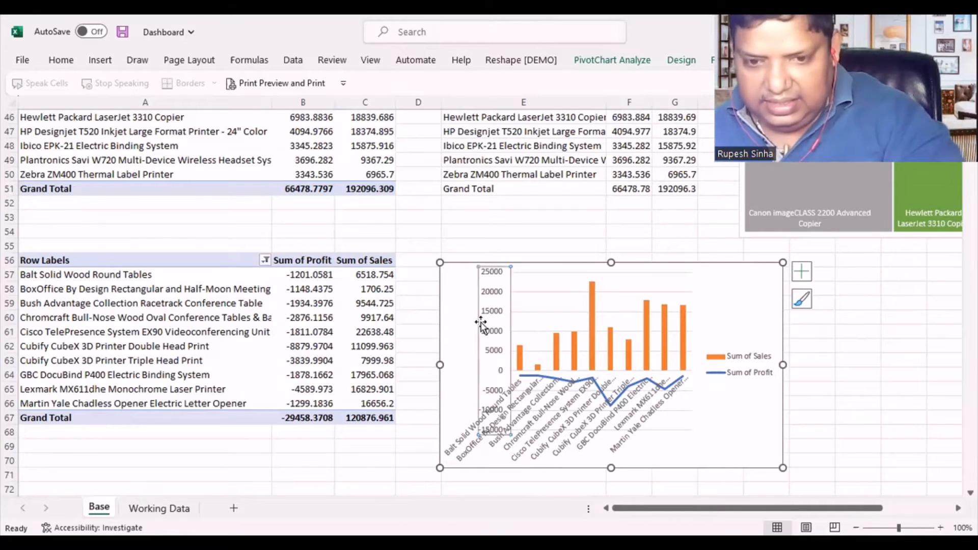
pyautogui.press('Delete')
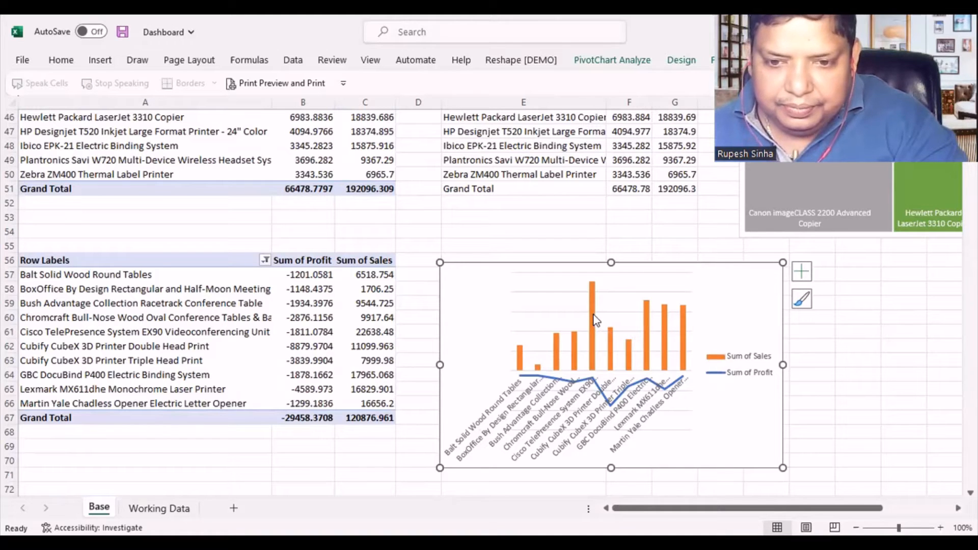
# - Add data labels to the Sum of Sales columns in the loss-making products chart
pyautogui.rightClick(595, 319)
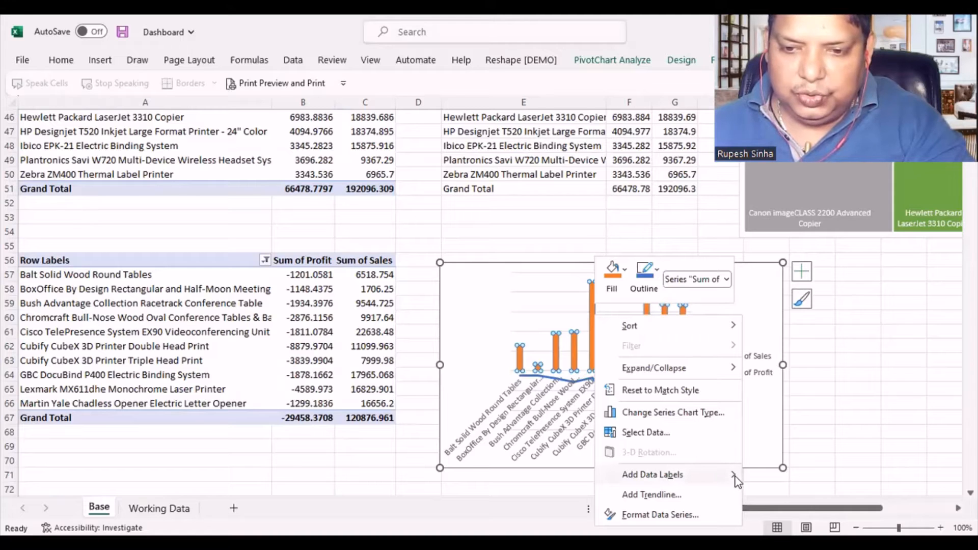
pyautogui.moveTo(735, 476)
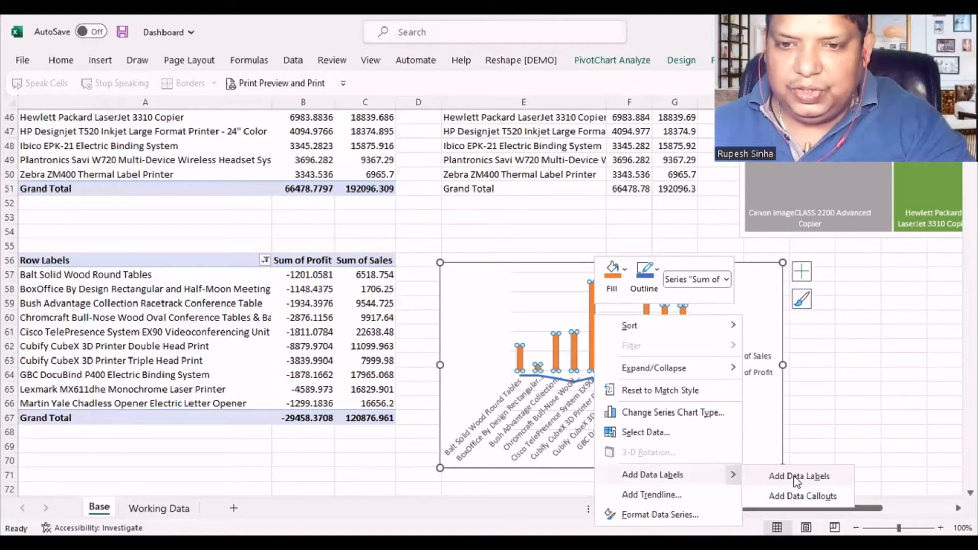
pyautogui.click(798, 476)
# - Widen the loss-making products combo chart until its right edge reaches about column L
pyautogui.click(771, 365)
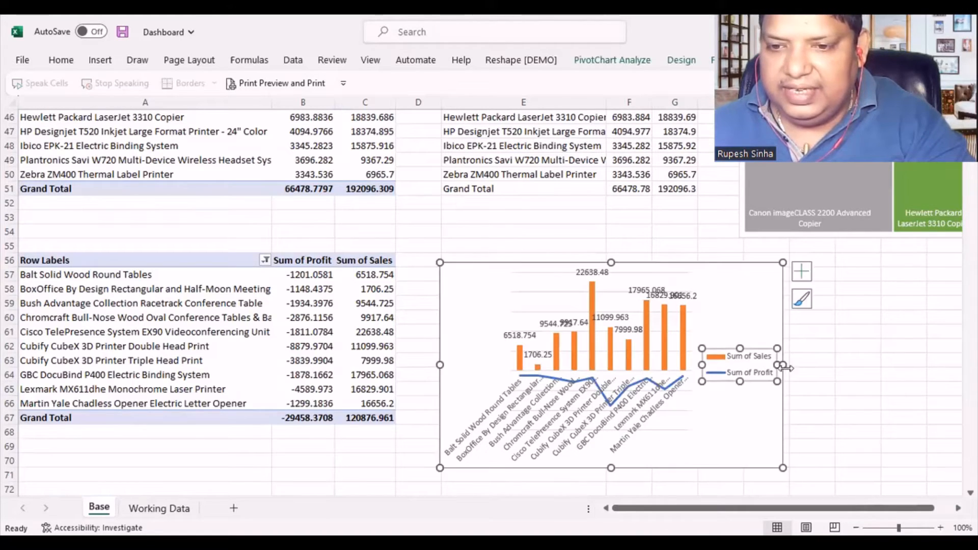
pyautogui.click(769, 406)
pyautogui.moveTo(784, 365); pyautogui.dragTo(920, 365)
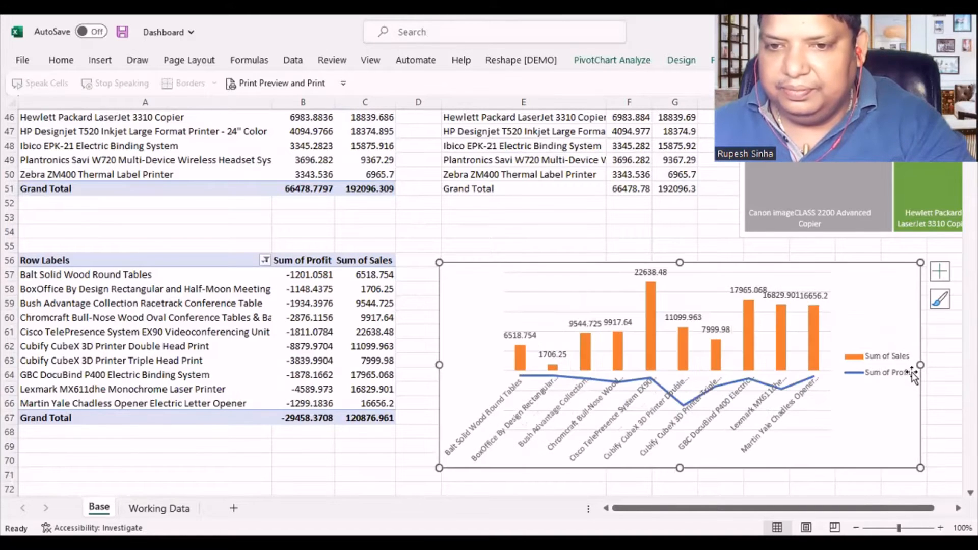
pyautogui.click(457, 219)
pyautogui.scroll(6, 408, 305)
pyautogui.scroll(9, 411, 307)
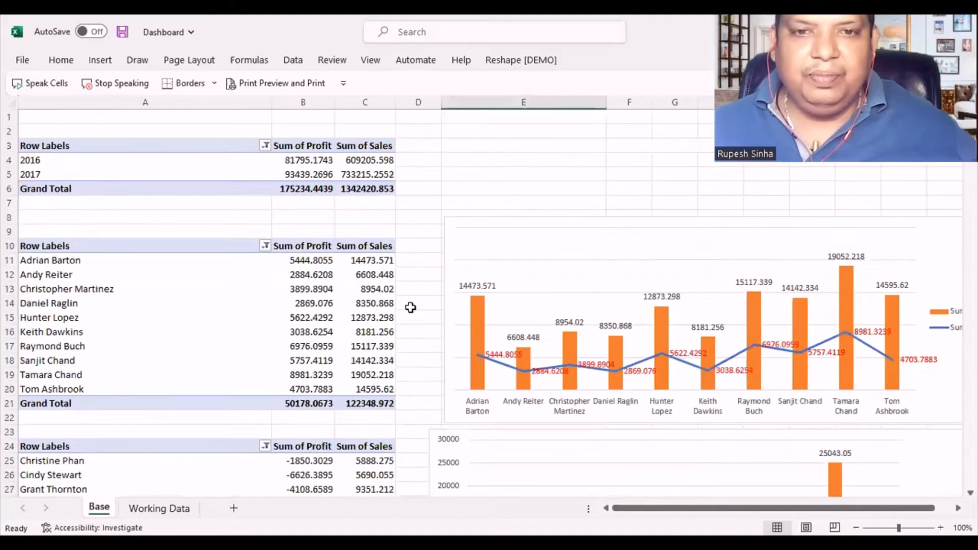
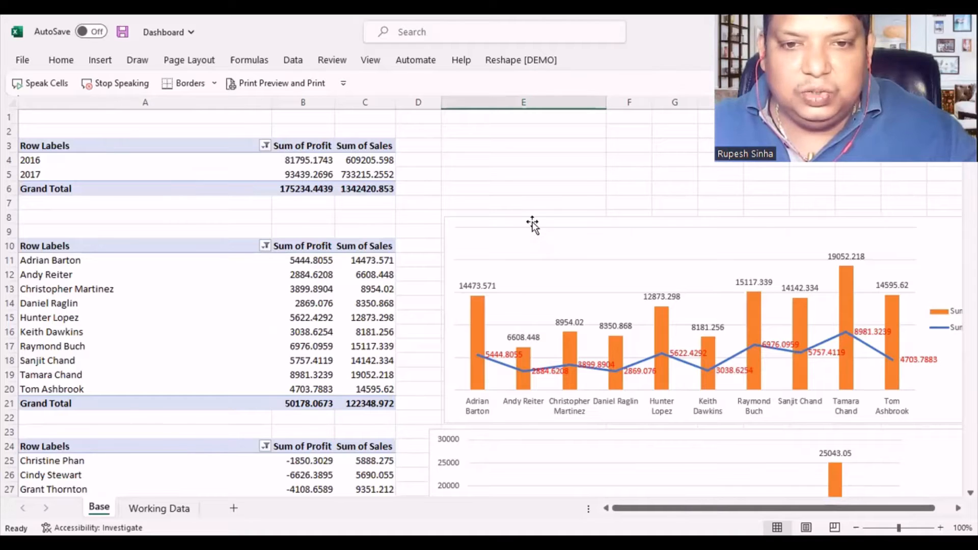
# - Move the profitable customers' combo chart so its left edge lines up with the chart below and its top sits around row 9
pyautogui.moveTo(514, 228); pyautogui.dragTo(497, 234)
pyautogui.click(502, 172)
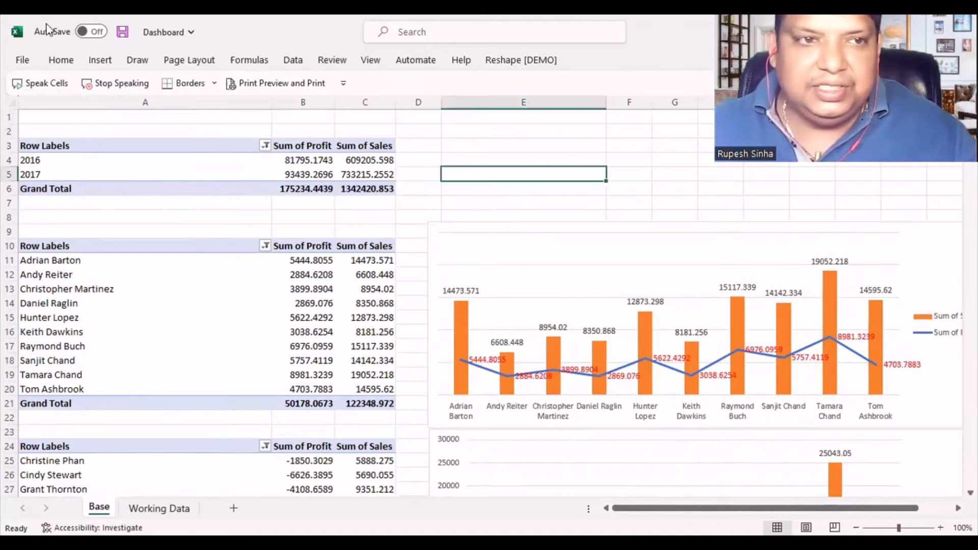
pyautogui.click(177, 320)
pyautogui.click(295, 303)
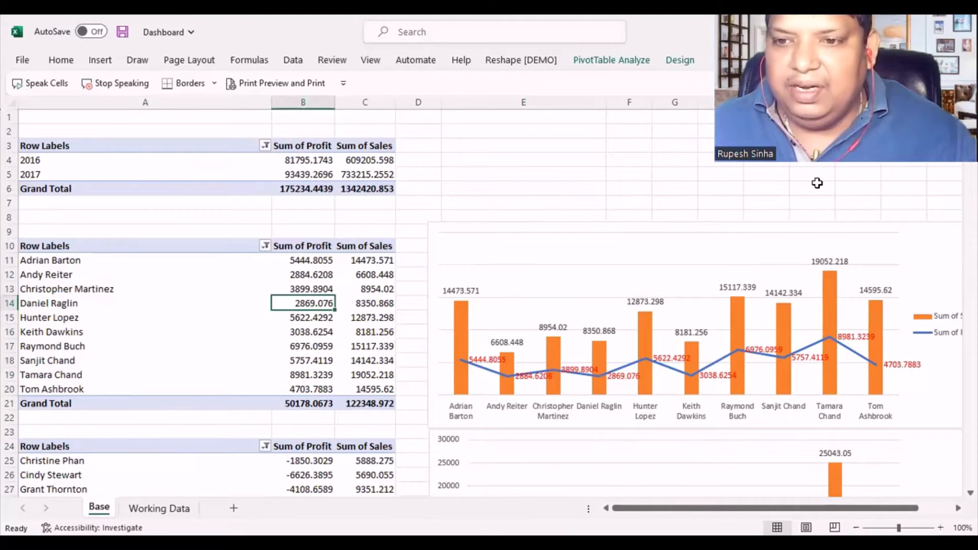
pyautogui.hscroll(2, 489, 305)
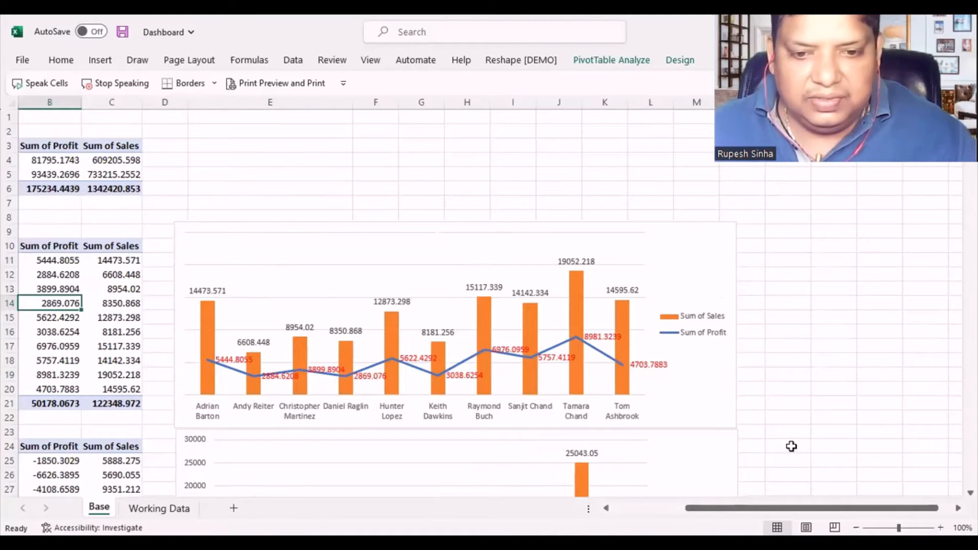
pyautogui.press('Down')
pyautogui.press('Down')
pyautogui.moveTo(866, 508); pyautogui.dragTo(789, 508)
# - Hide the field headers of the profitable customers PivotTable that starts at row 10
pyautogui.click(90, 332)
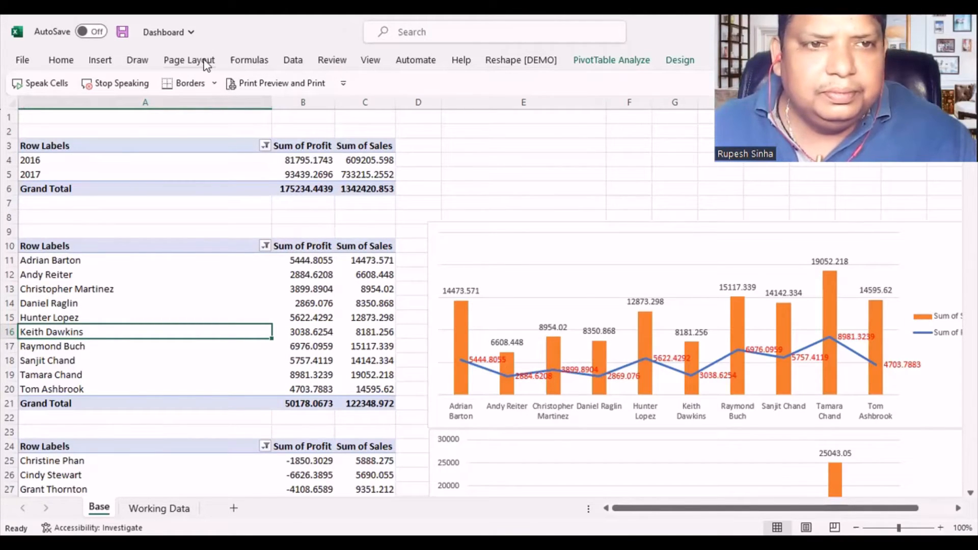
pyautogui.click(612, 60)
pyautogui.click(687, 63)
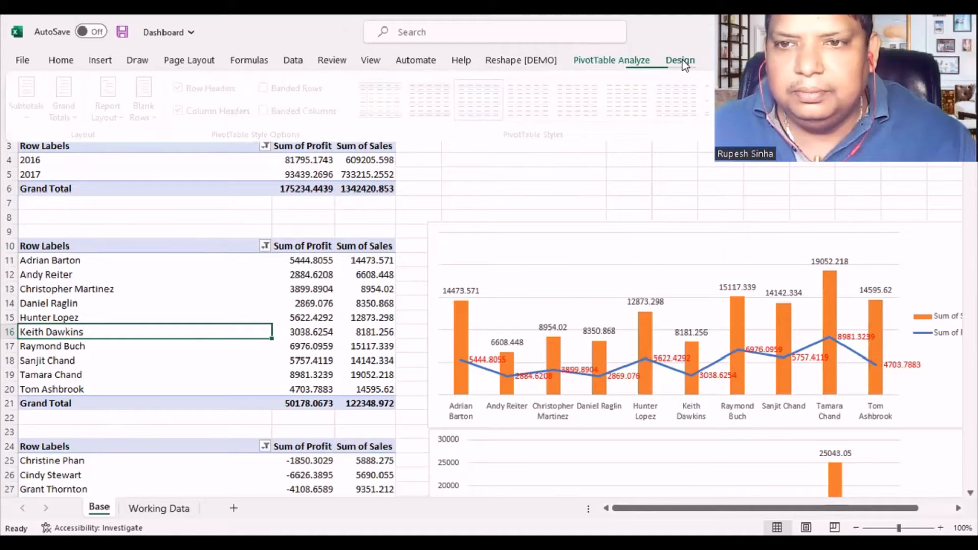
pyautogui.click(626, 63)
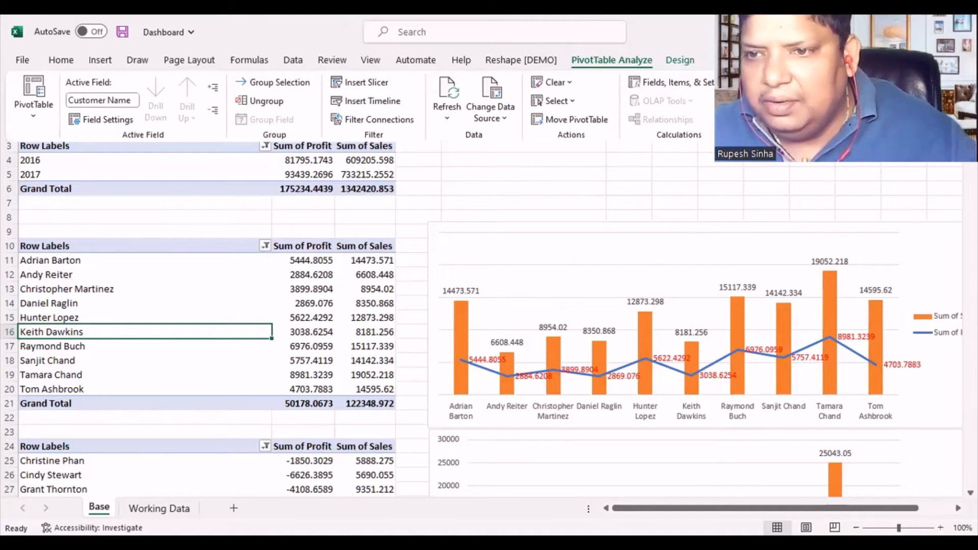
pyautogui.click(897, 120)
pyautogui.click(897, 120)
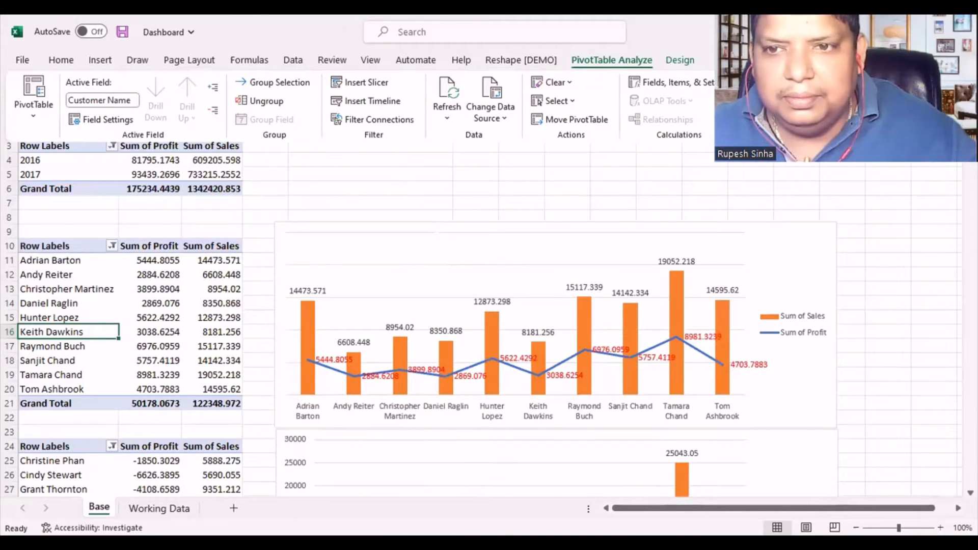
pyautogui.click(896, 120)
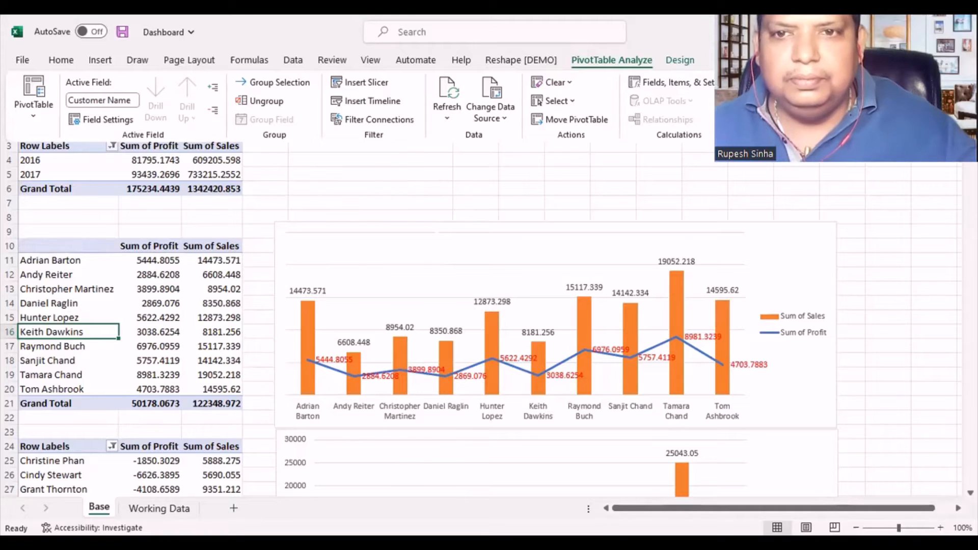
pyautogui.click(760, 97)
pyautogui.click(699, 68)
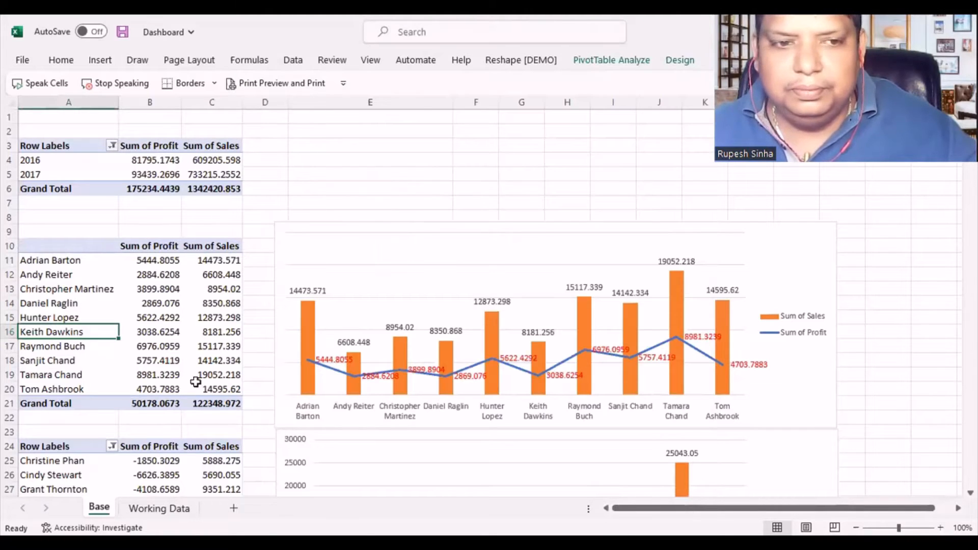
pyautogui.click(159, 324)
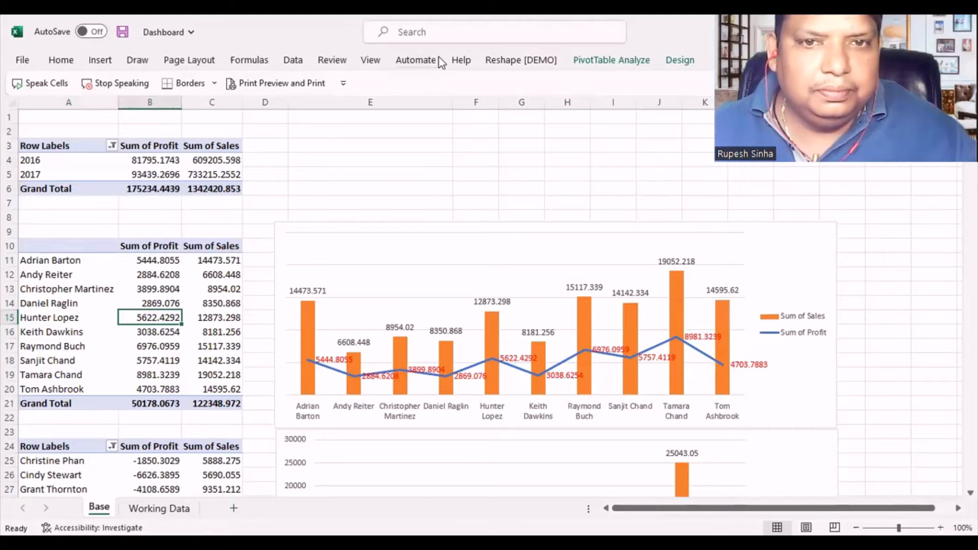
pyautogui.click(370, 61)
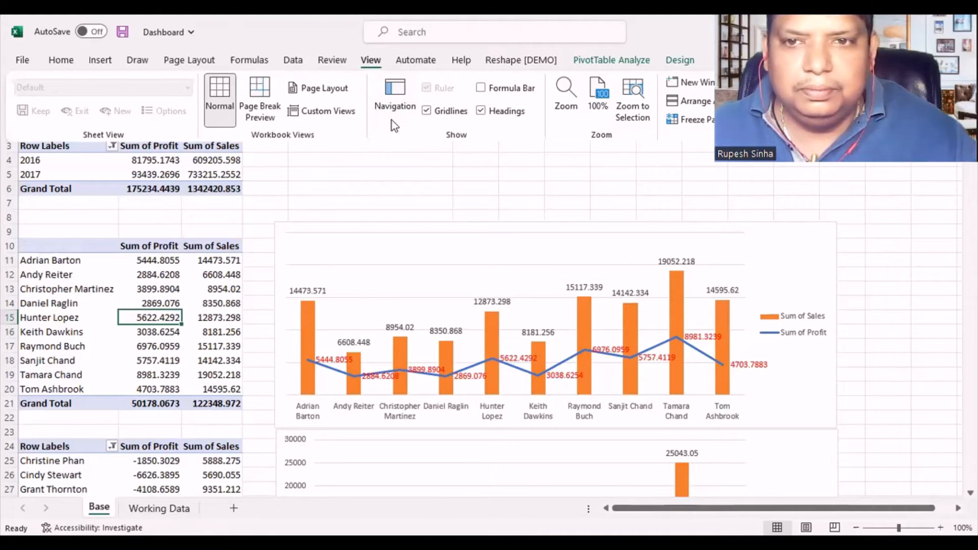
pyautogui.hotkey('alt', 'Tab')
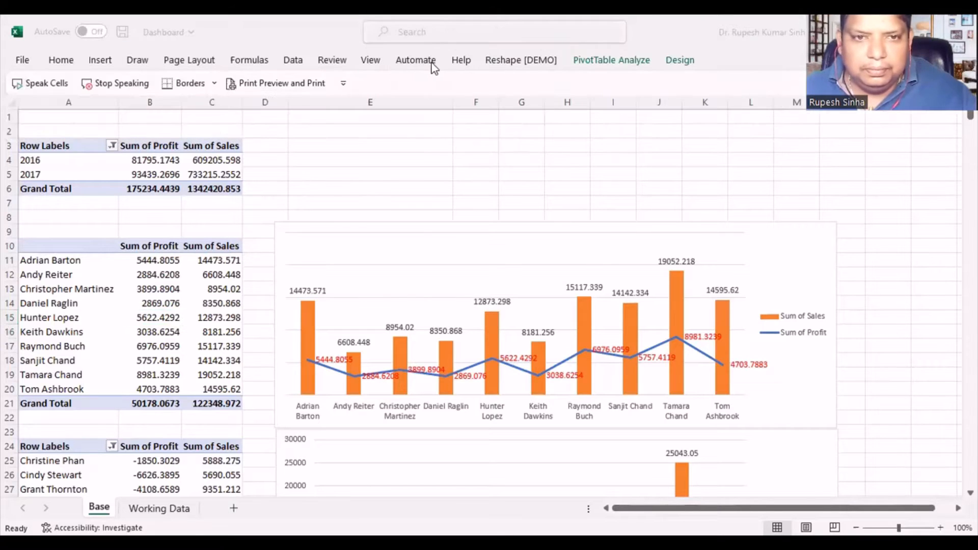
# - Show the PivotTable field list for the profitable customers PivotTable
pyautogui.click(153, 317)
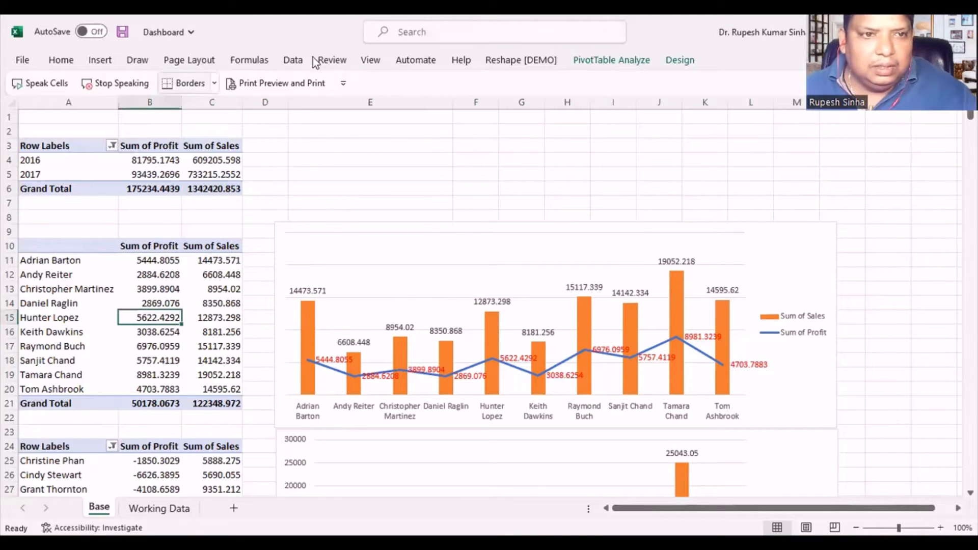
pyautogui.click(682, 63)
pyautogui.click(628, 62)
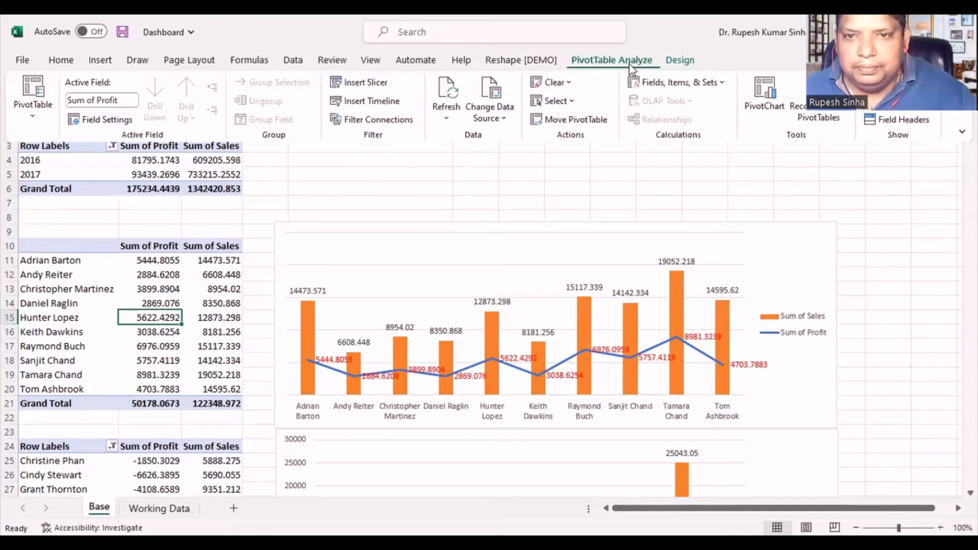
pyautogui.click(678, 82)
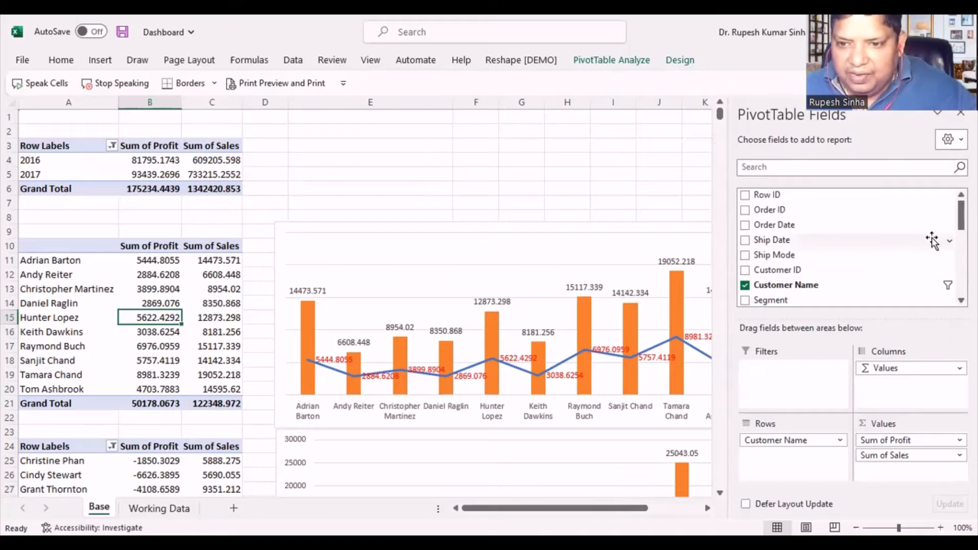
# - Add the Segment field as a slicer for the profitable customers PivotTable
pyautogui.scroll(-1, 932, 244)
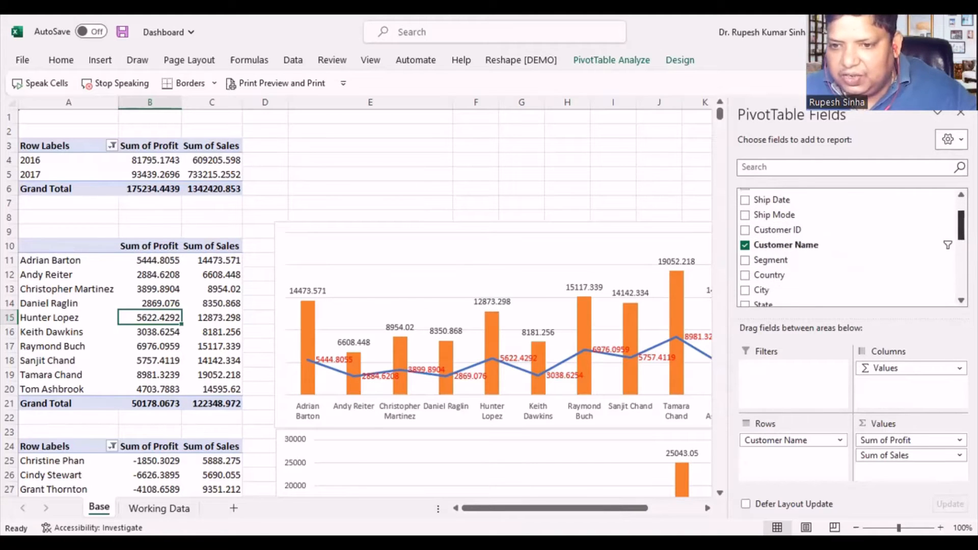
pyautogui.scroll(-1, 788, 247)
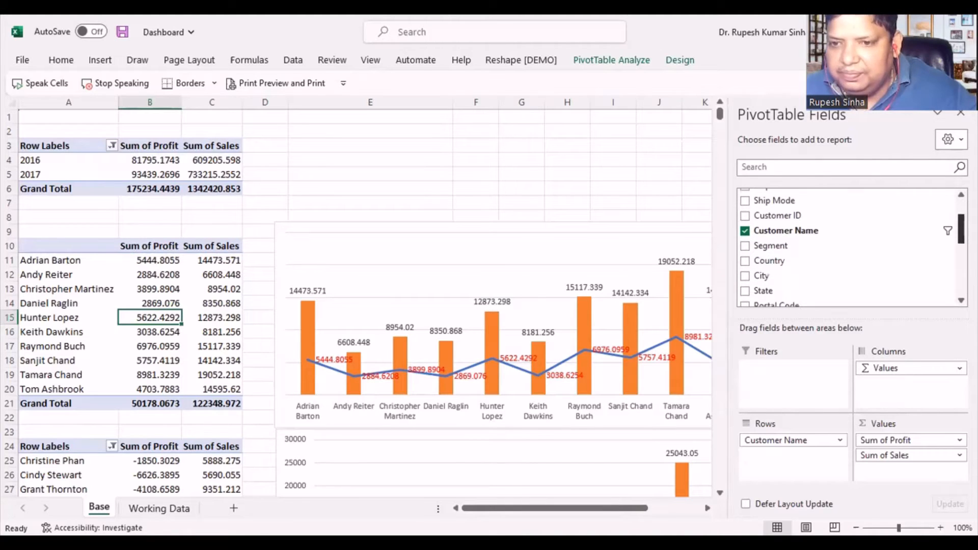
pyautogui.rightClick(773, 249)
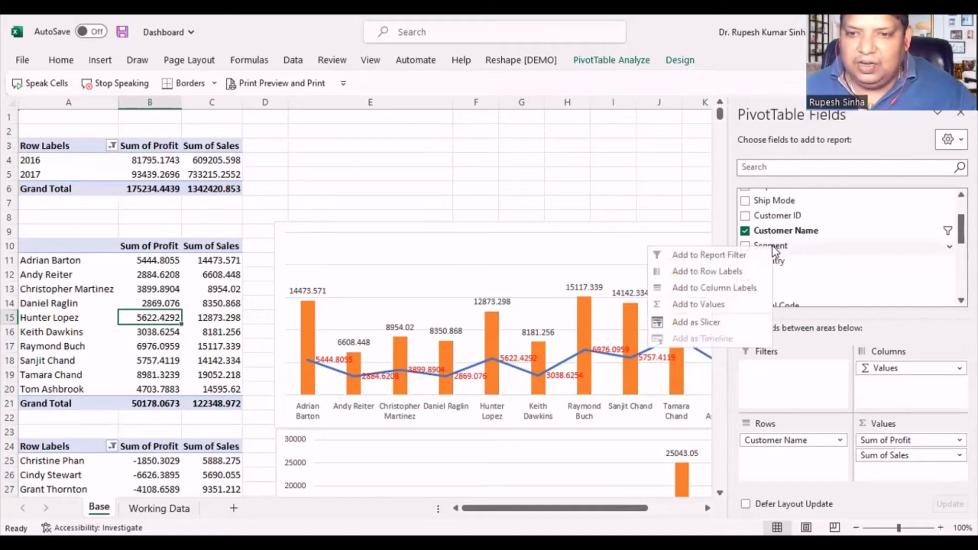
pyautogui.click(711, 323)
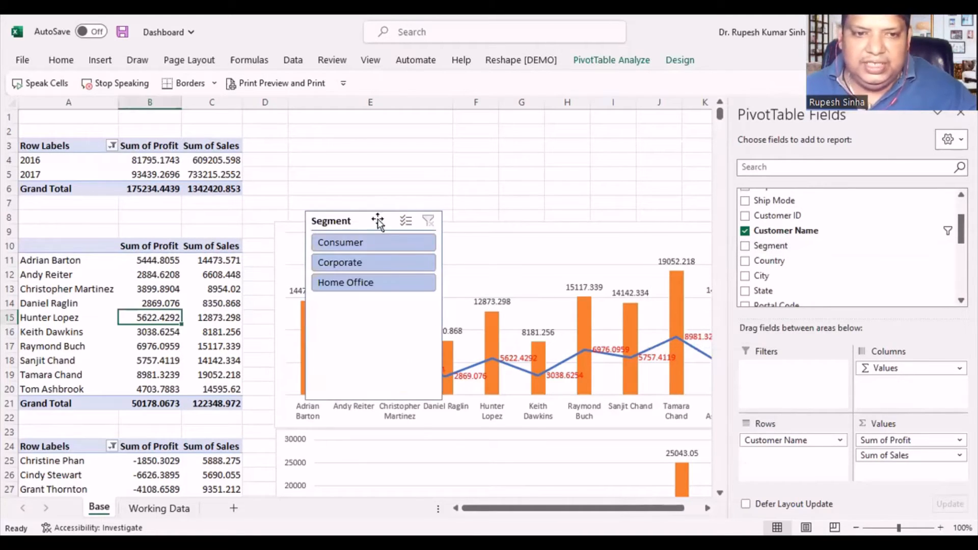
# - Move the Segment slicer above the customers chart in column E and shorten it to about rows 2 to 8
pyautogui.moveTo(378, 220); pyautogui.dragTo(378, 144)
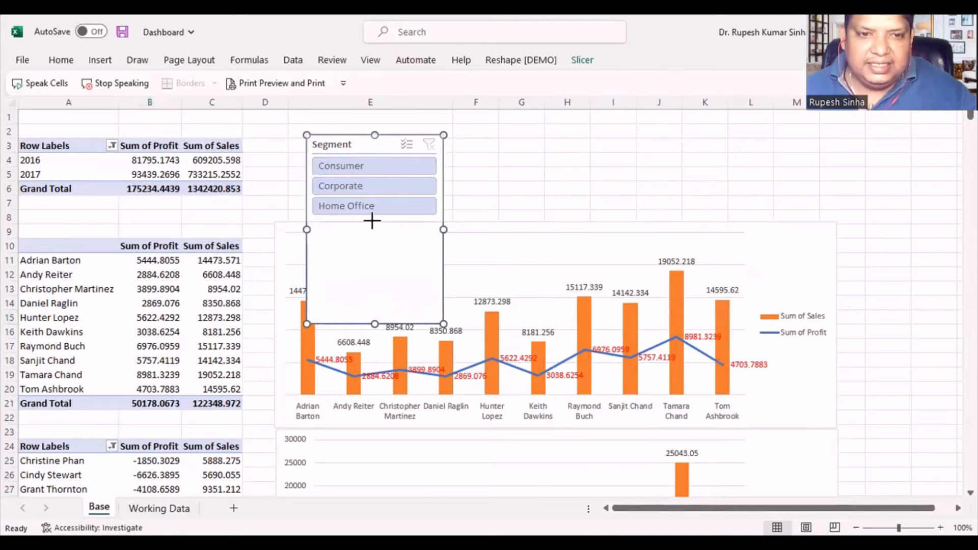
pyautogui.moveTo(386, 145); pyautogui.dragTo(372, 140)
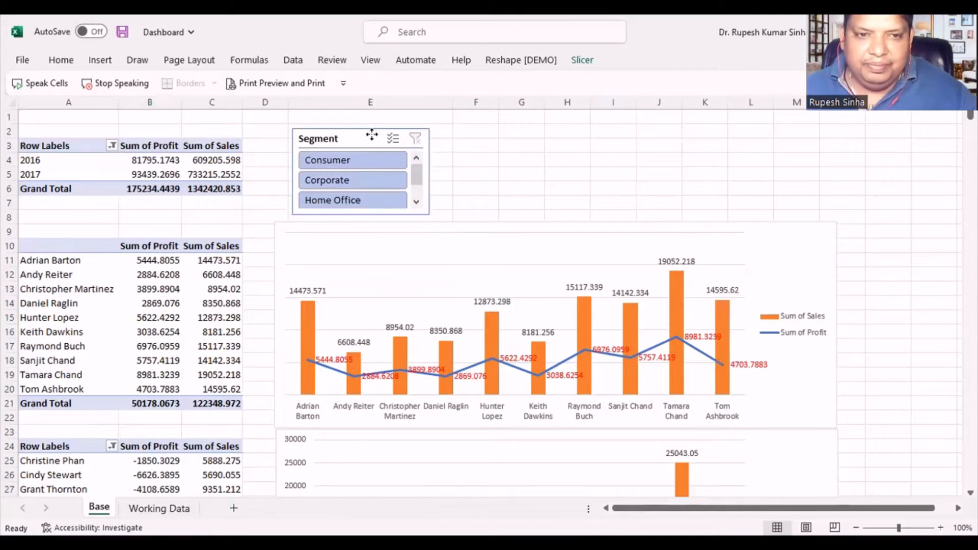
pyautogui.click(565, 189)
# - Add a Region slicer to the profitable customers PivotTable and fit it above the chart, about columns G to I down to row 8
pyautogui.click(159, 331)
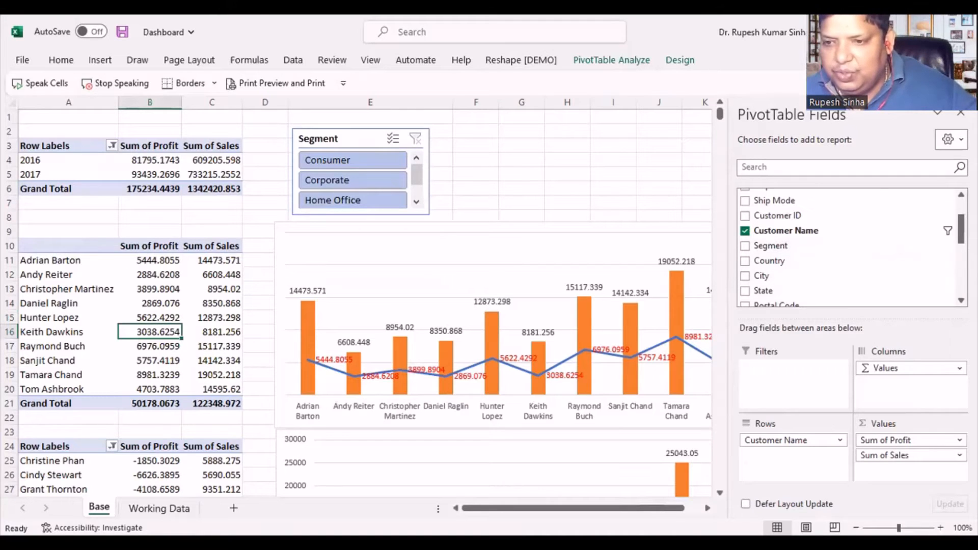
pyautogui.scroll(-3, 781, 293)
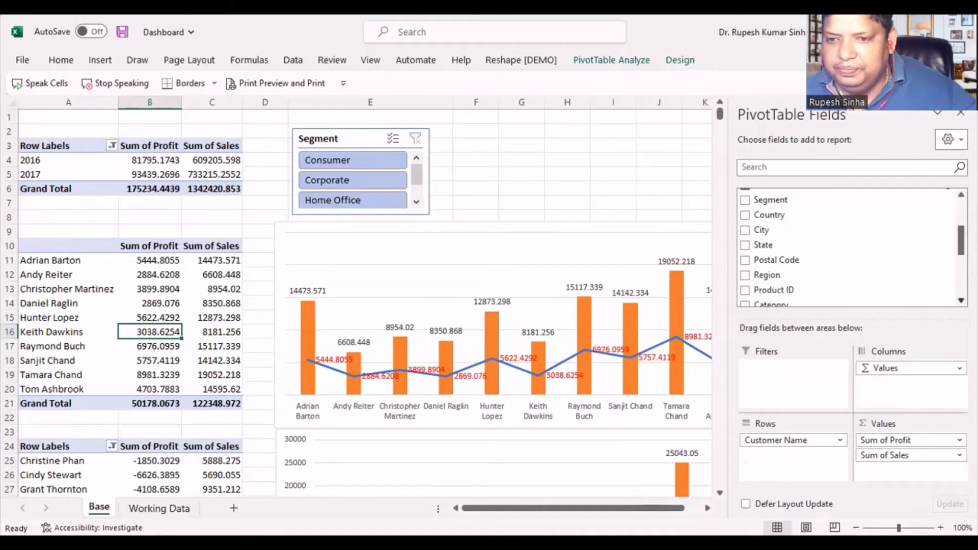
pyautogui.moveTo(767, 276); pyautogui.dragTo(618, 193)
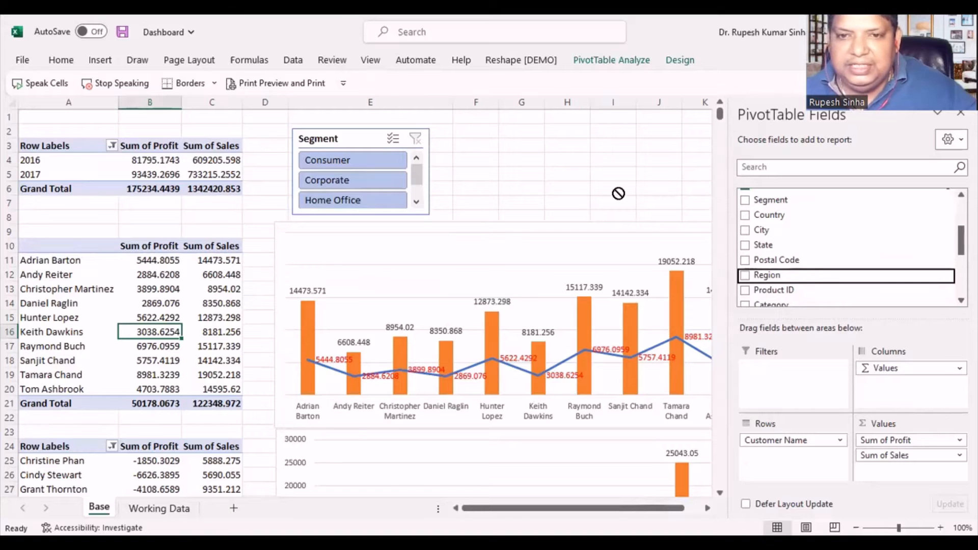
pyautogui.rightClick(817, 276)
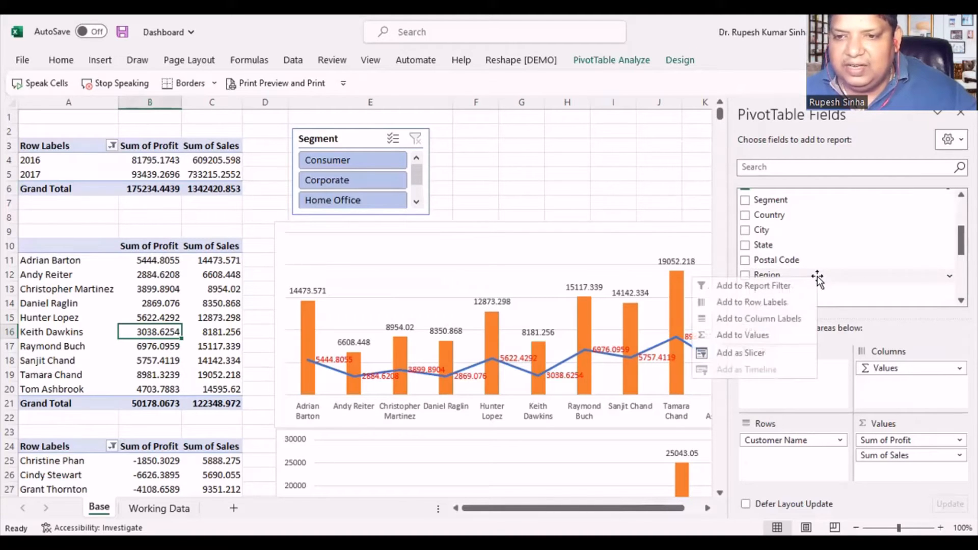
pyautogui.click(739, 355)
pyautogui.moveTo(377, 233); pyautogui.dragTo(579, 131)
pyautogui.moveTo(570, 295); pyautogui.dragTo(561, 224)
# - Add a Category slicer to the profitable customers PivotTable, shorten it, and place it beside the Region slicer at about columns K to M
pyautogui.click(134, 334)
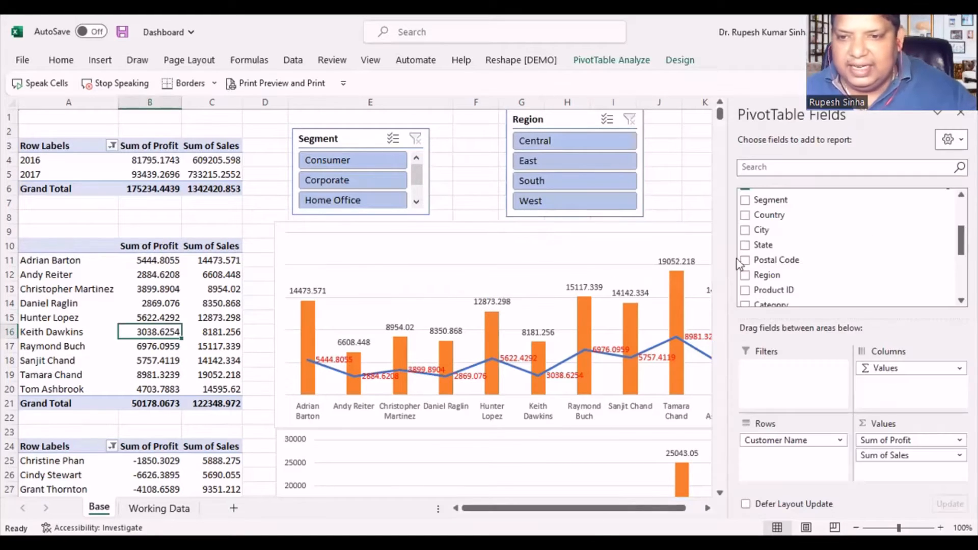
pyautogui.scroll(-1, 850, 247)
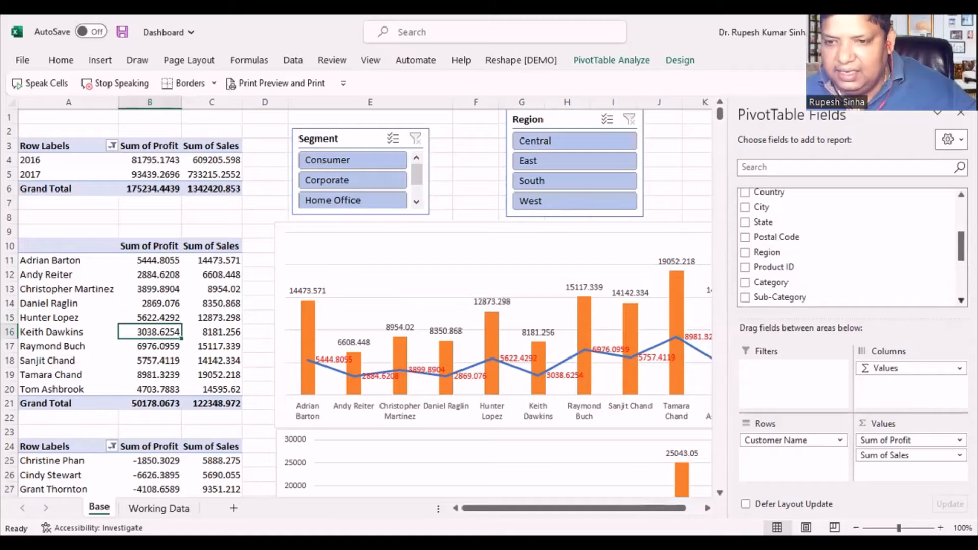
pyautogui.scroll(-1, 850, 247)
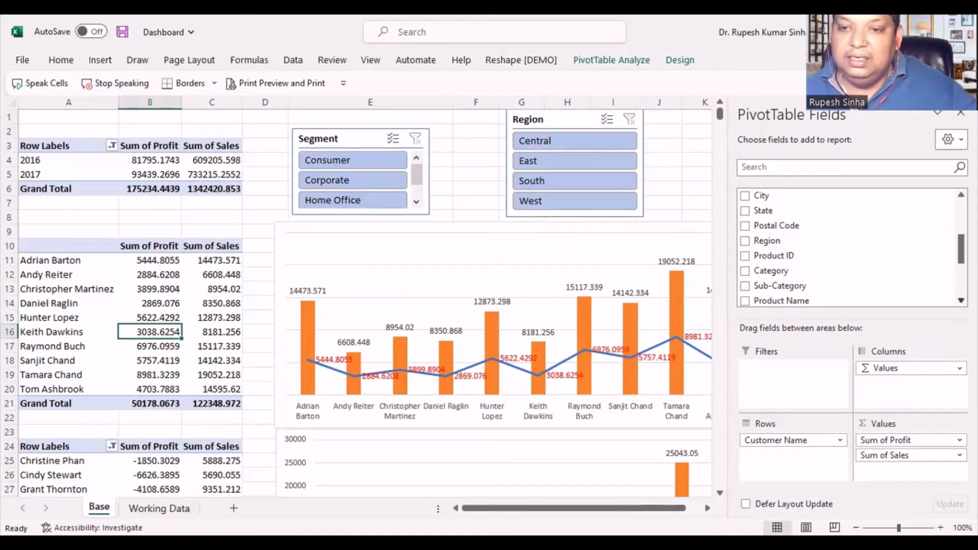
pyautogui.rightClick(771, 275)
pyautogui.click(717, 351)
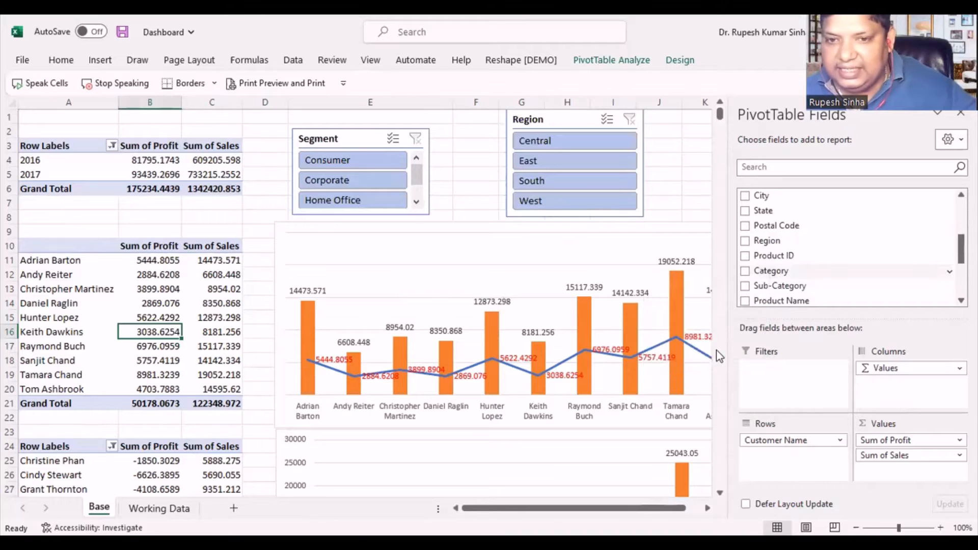
pyautogui.click(364, 366)
pyautogui.moveTo(372, 399); pyautogui.dragTo(375, 317)
pyautogui.moveTo(377, 218); pyautogui.dragTo(759, 128)
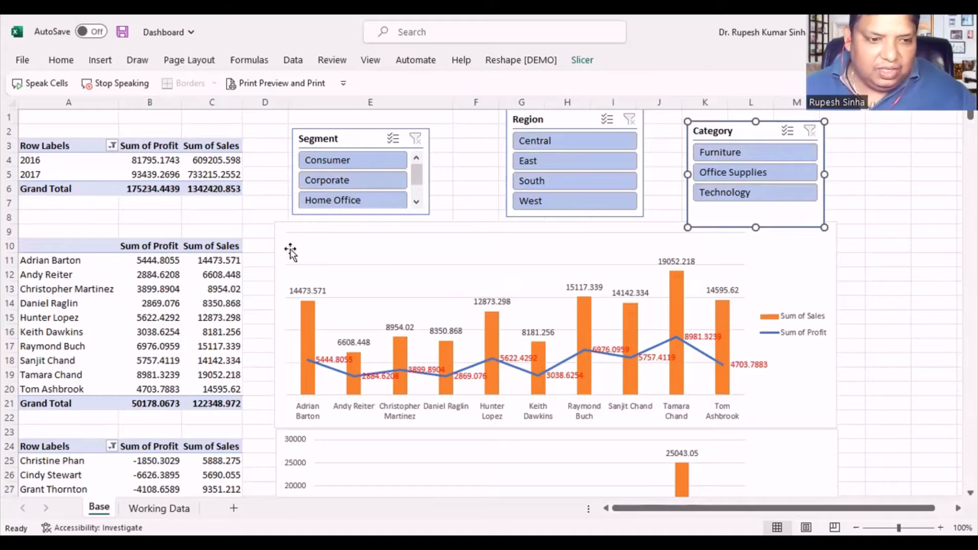
# - Filter the profitable customers PivotTable to the Consumer segment with the slicer
pyautogui.click(231, 218)
pyautogui.scroll(-1, 231, 218)
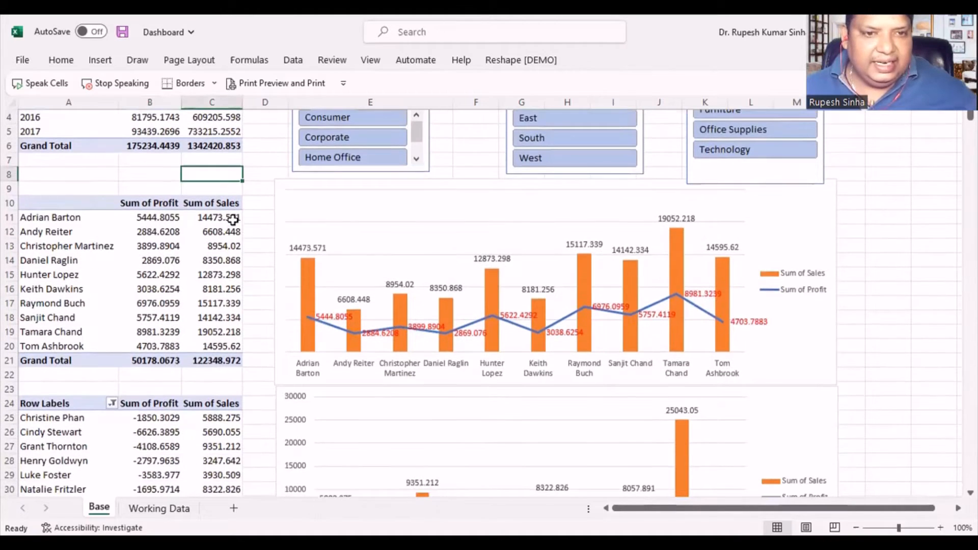
pyautogui.click(331, 118)
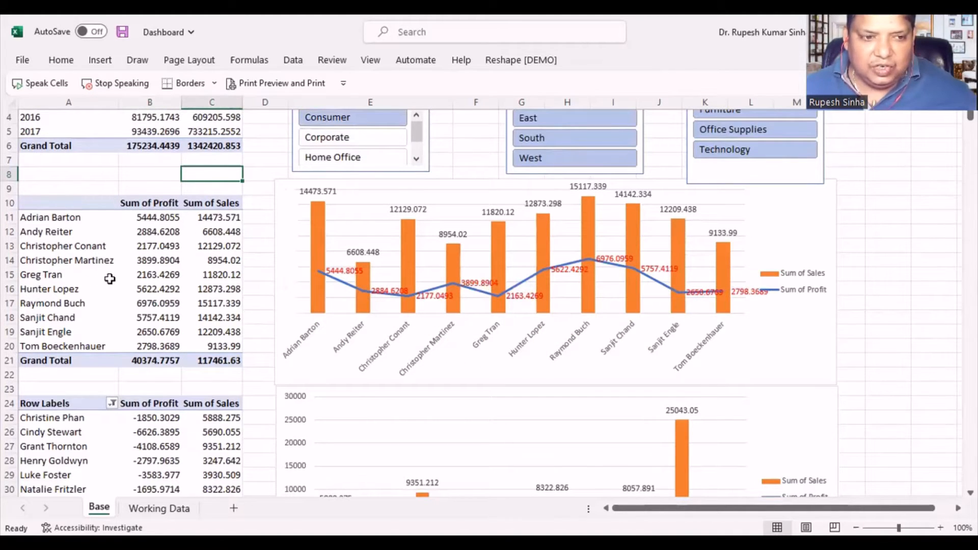
# - Filter the profitable customers PivotTable to the Corporate segment with the slicer
pyautogui.click(64, 419)
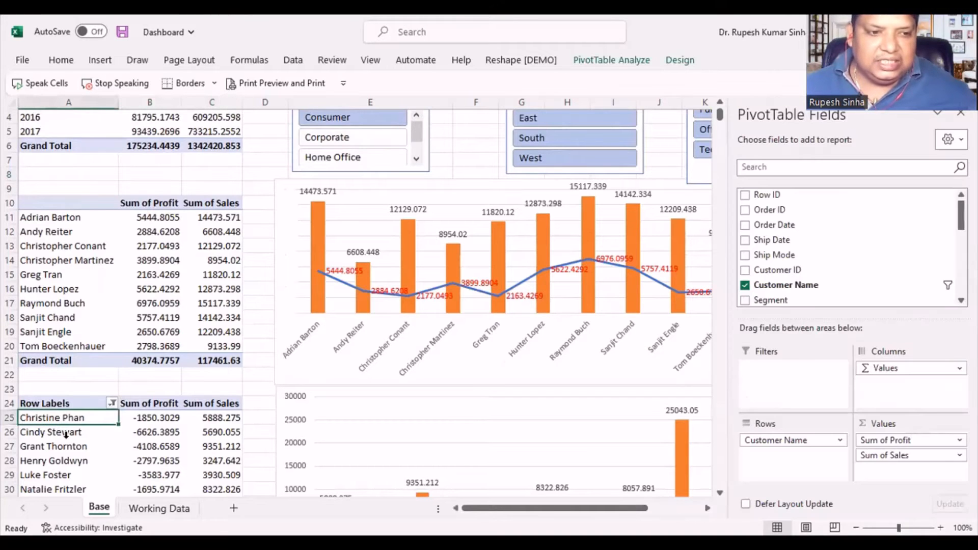
pyautogui.click(331, 139)
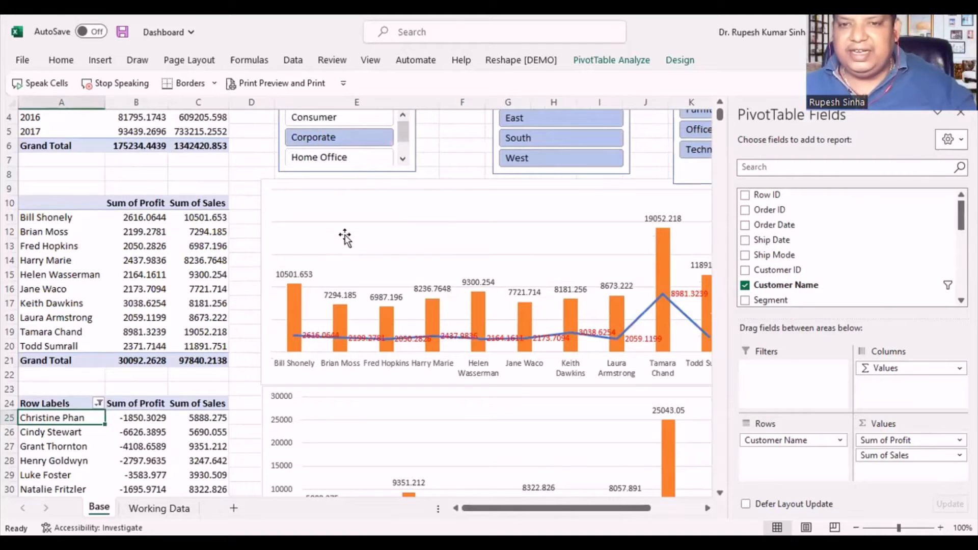
pyautogui.scroll(1, 386, 258)
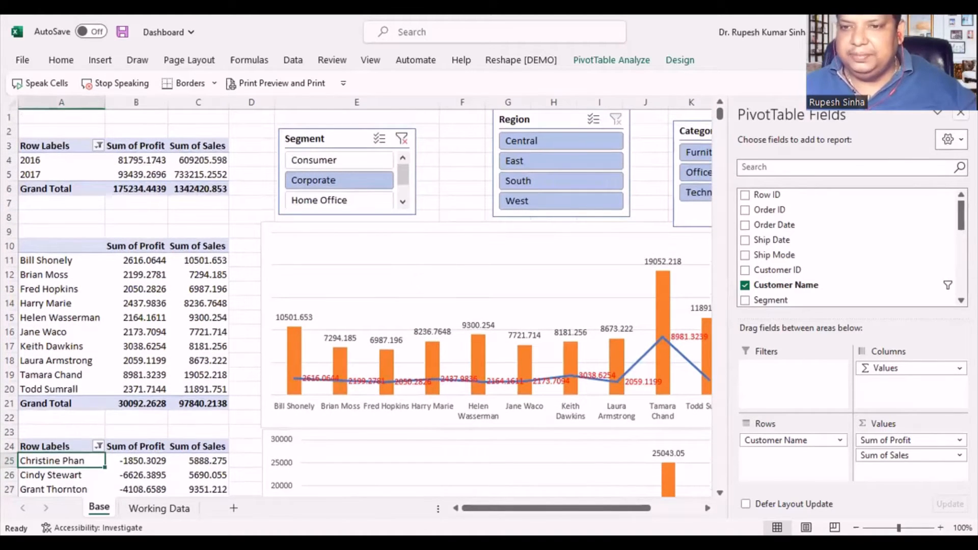
# - Hide the PivotTable field list and move the Segment, Region and Category slicers slightly down so they start at about row 3
pyautogui.click(961, 114)
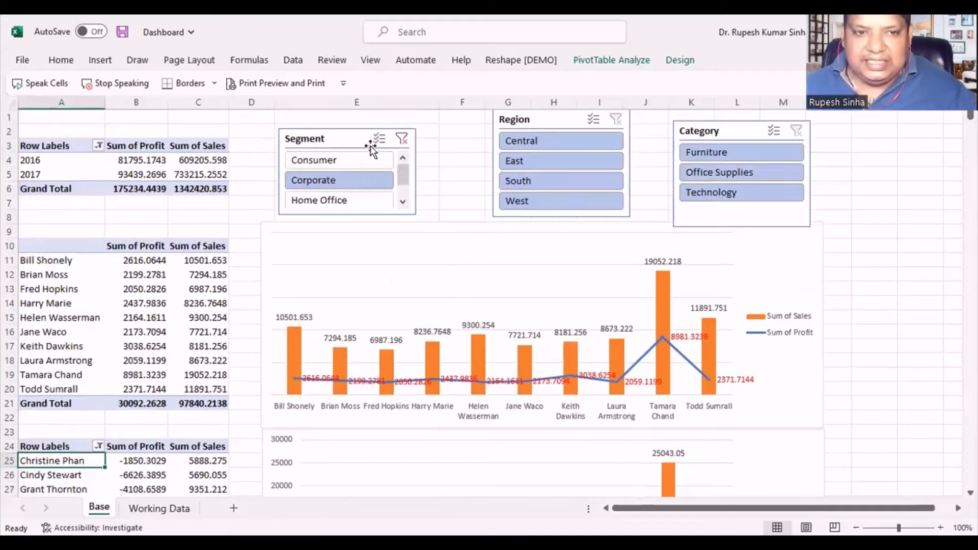
pyautogui.click(86, 323)
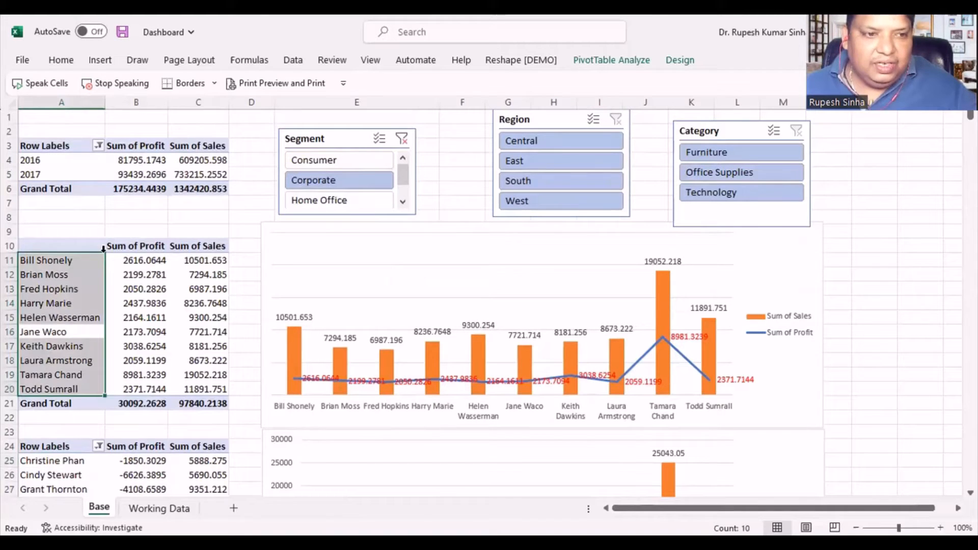
pyautogui.click(144, 304)
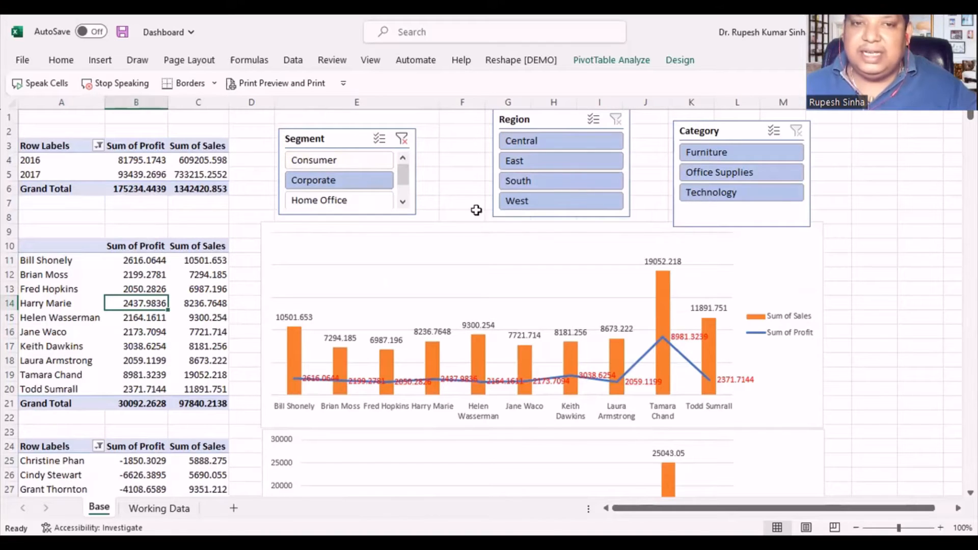
pyautogui.moveTo(339, 148); pyautogui.dragTo(335, 164)
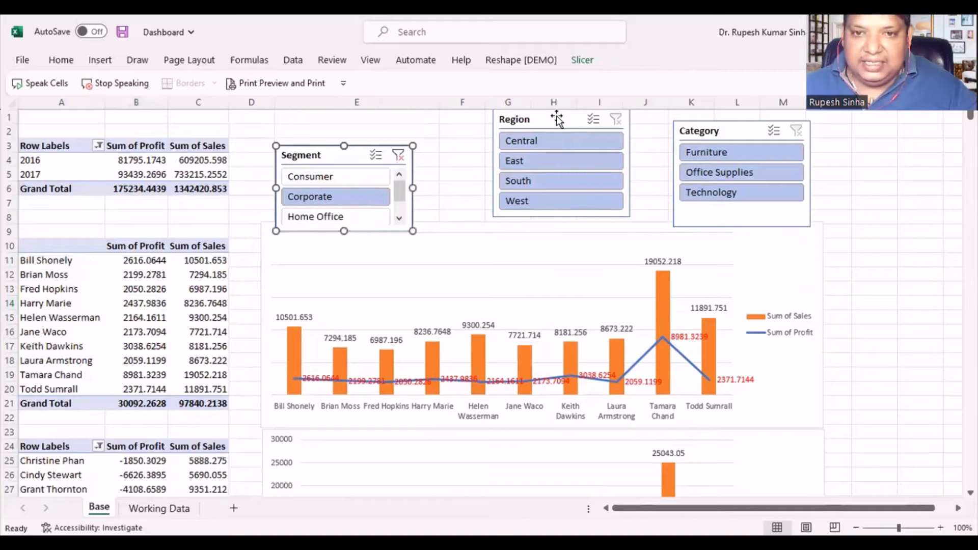
pyautogui.moveTo(557, 118); pyautogui.dragTo(547, 143)
pyautogui.moveTo(719, 132); pyautogui.dragTo(698, 153)
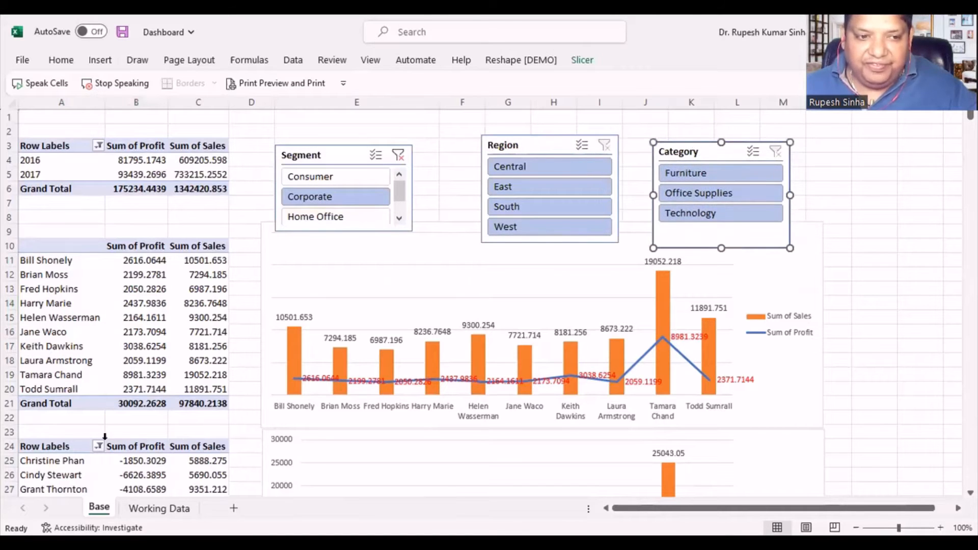
# - Check which PivotTables are listed in the Segment slicer's report connections, without changing them
pyautogui.click(351, 266)
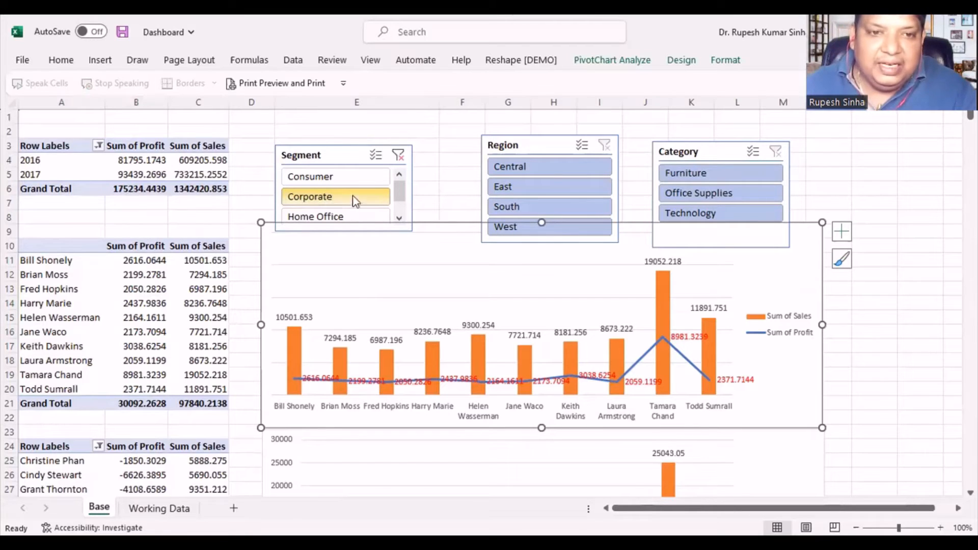
pyautogui.click(342, 155)
pyautogui.rightClick(342, 155)
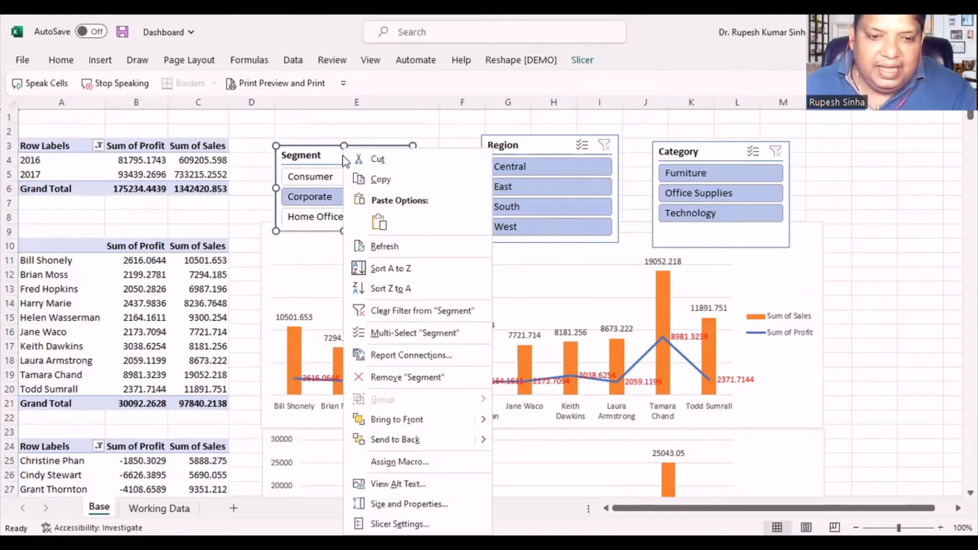
pyautogui.click(411, 359)
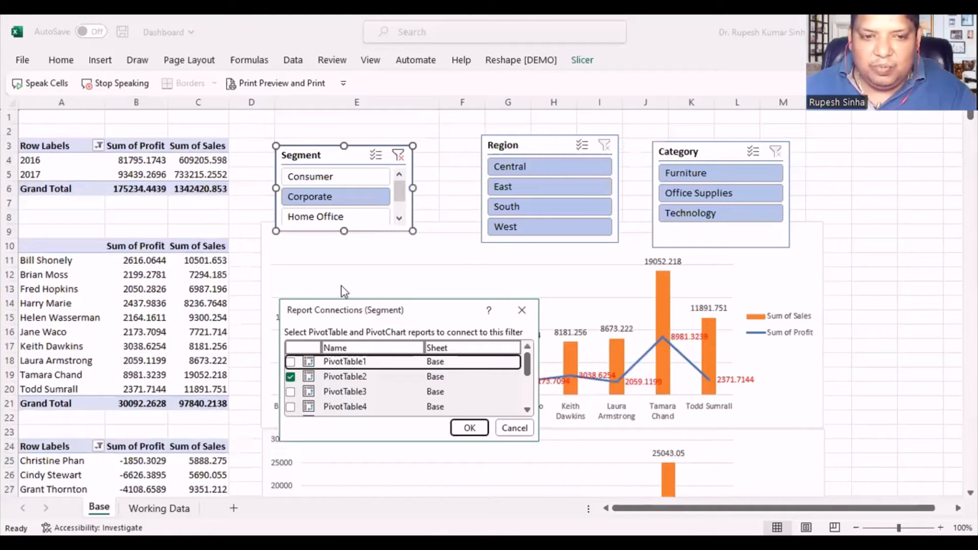
pyautogui.moveTo(351, 310); pyautogui.dragTo(383, 245)
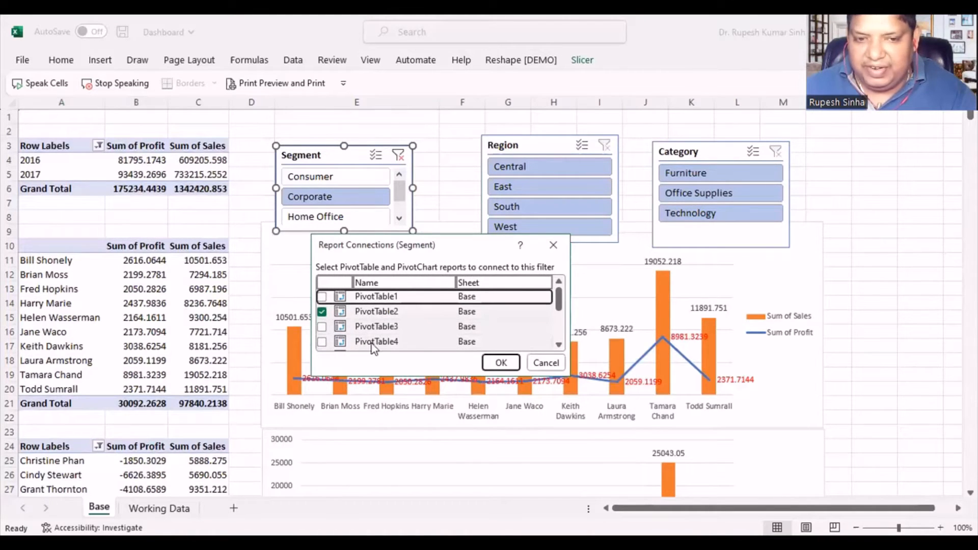
pyautogui.click(548, 364)
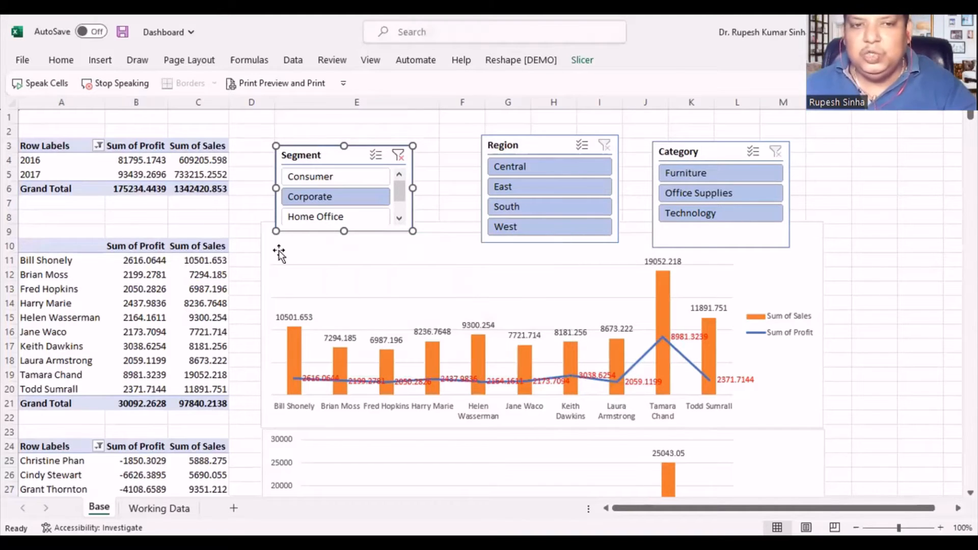
pyautogui.click(289, 253)
pyautogui.click(245, 189)
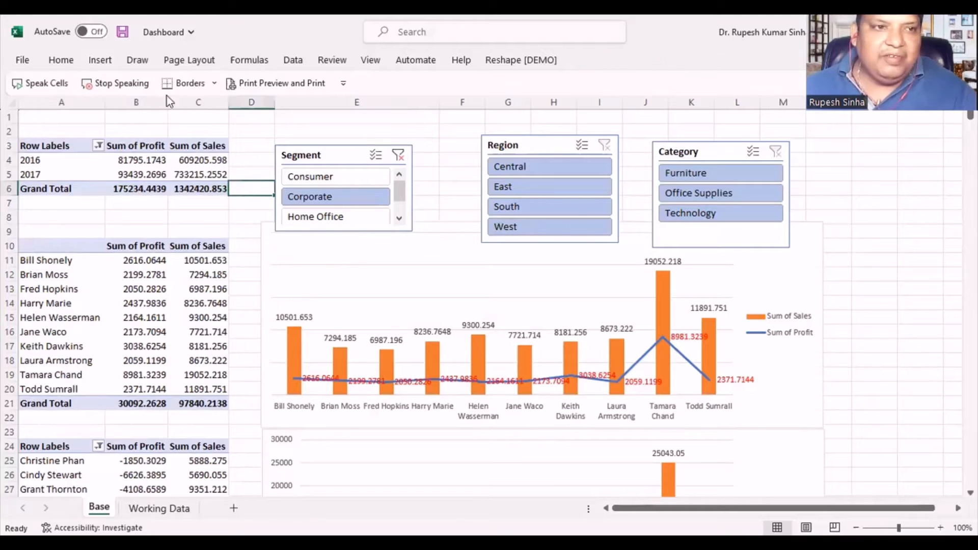
# - Rename the yearly profit and sales PivotTable at the top of the Base sheet as YearWisePS
pyautogui.click(85, 168)
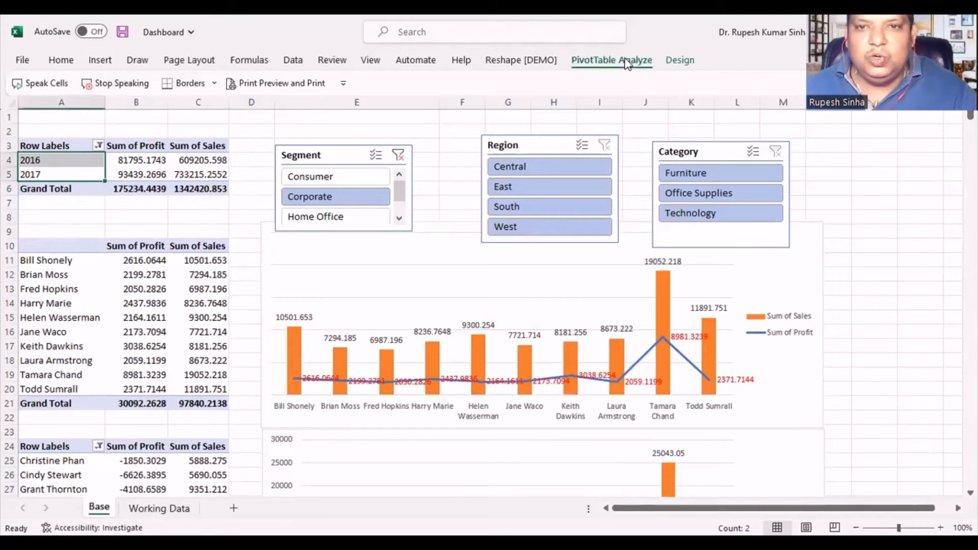
pyautogui.click(627, 63)
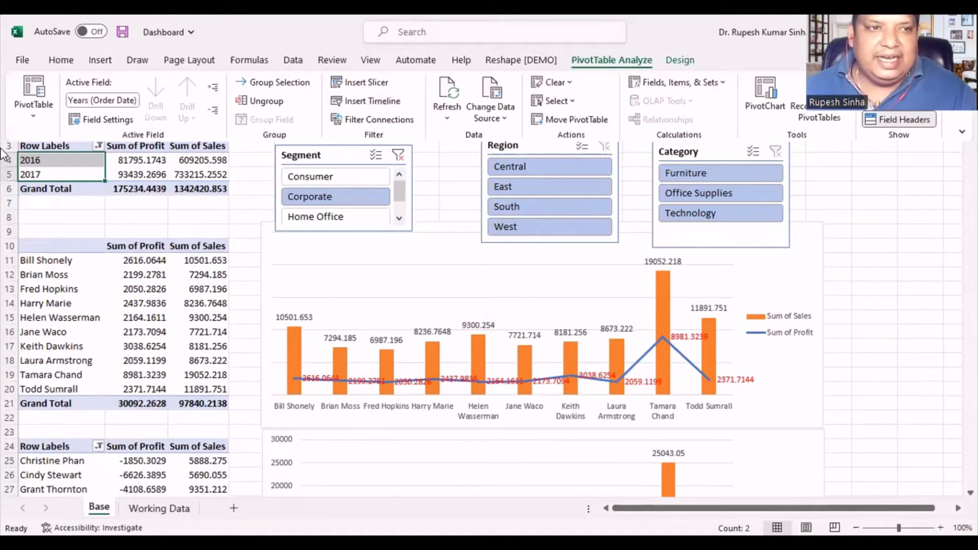
pyautogui.click(34, 118)
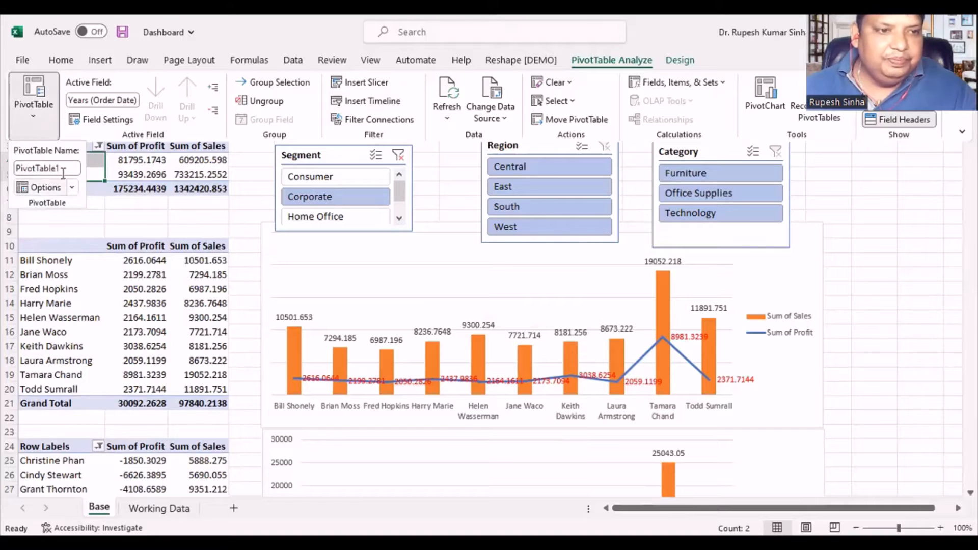
pyautogui.click(64, 172)
pyautogui.click(6, 172)
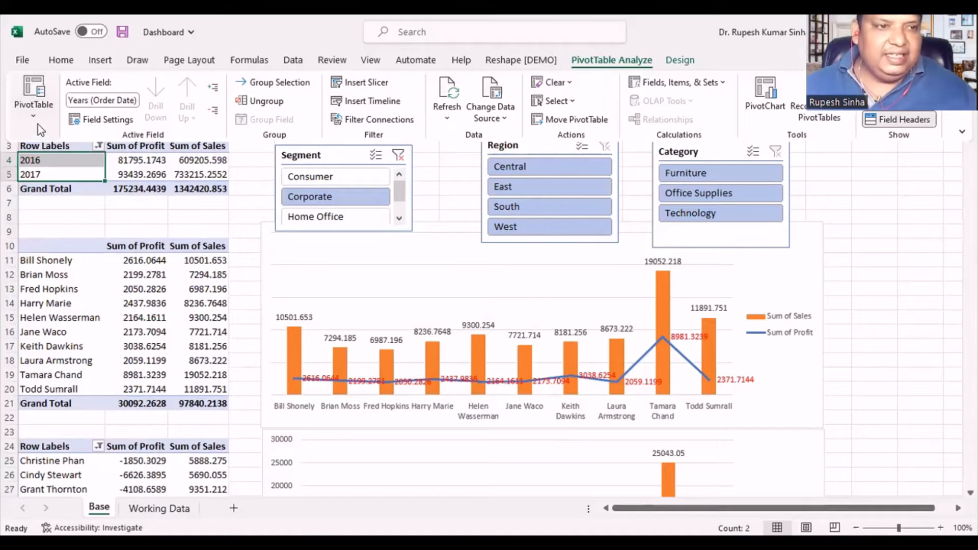
pyautogui.click(32, 119)
pyautogui.click(69, 166)
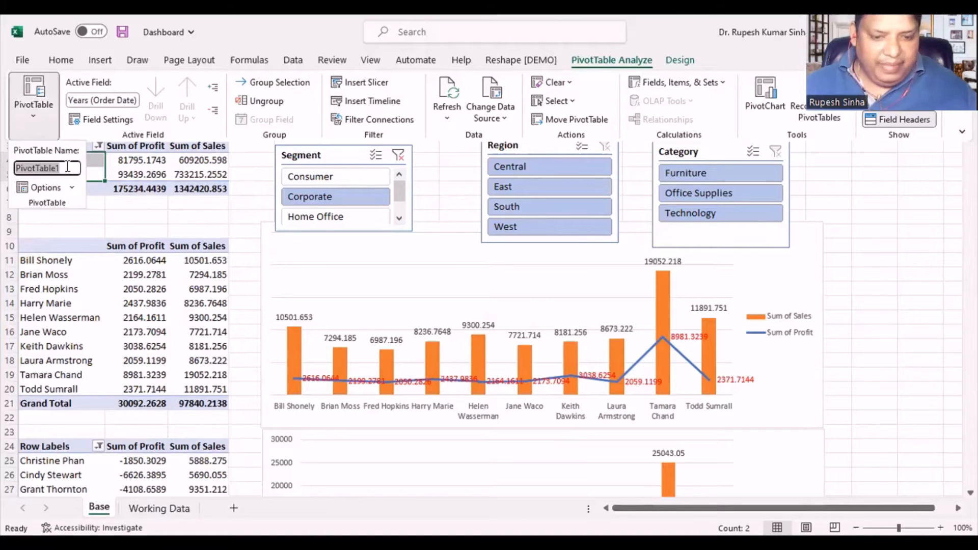
pyautogui.write('Year')
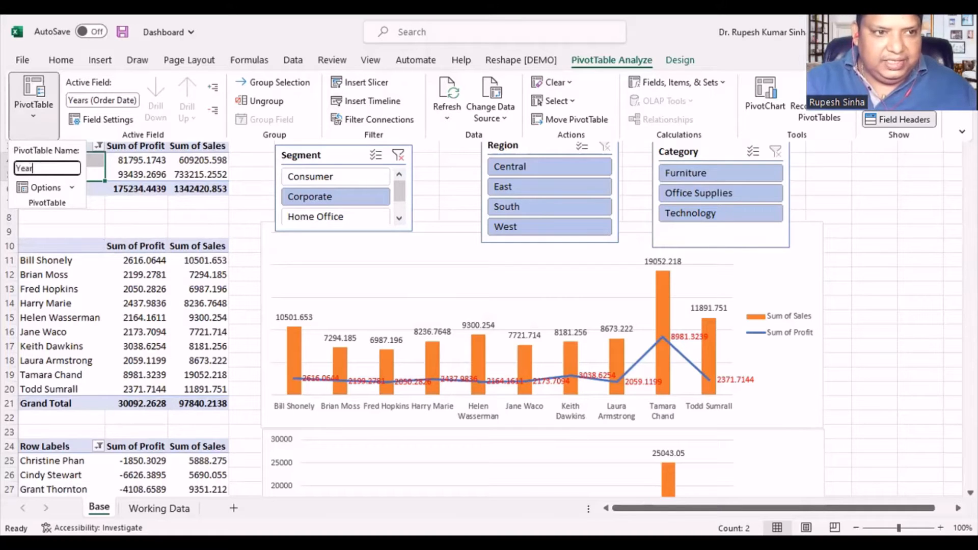
pyautogui.write('Wise')
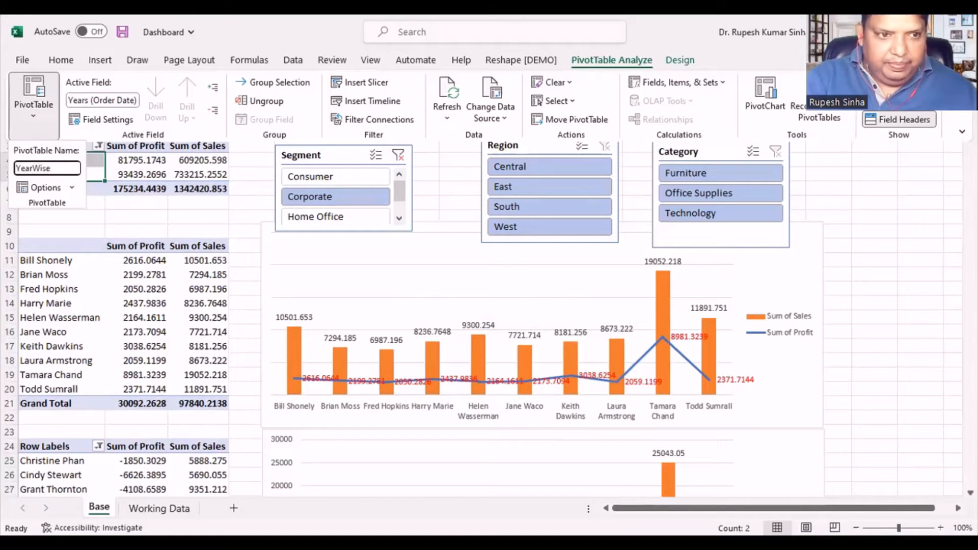
pyautogui.write('PS')
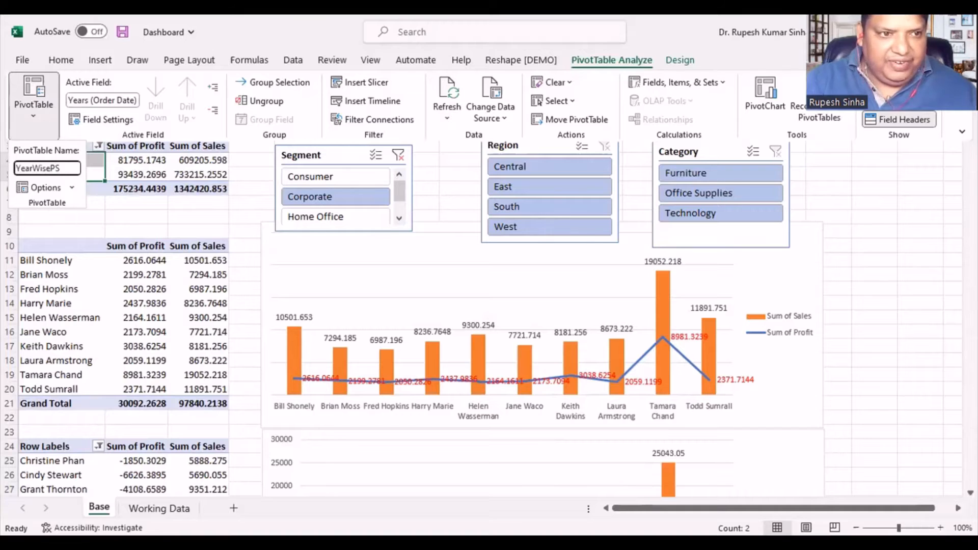
pyautogui.press('Return')
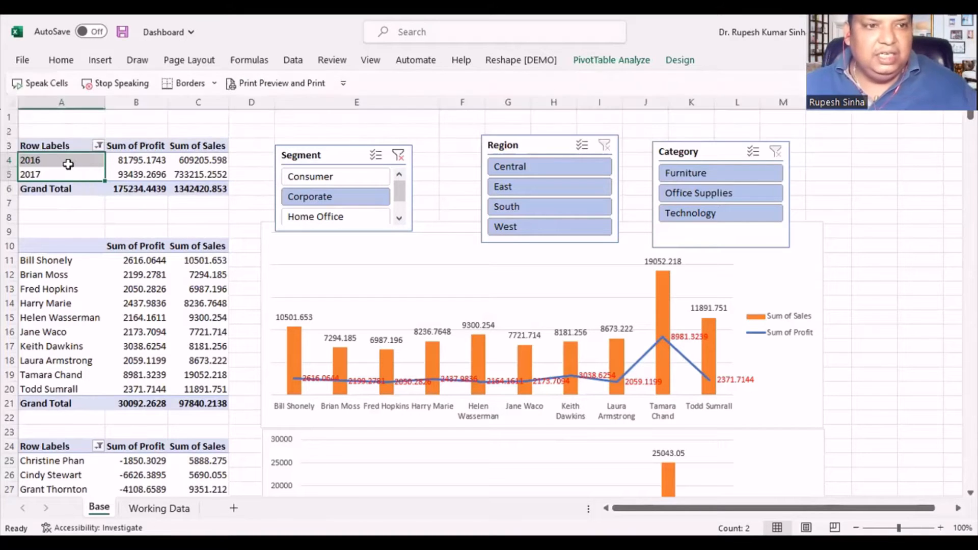
# - Rename the profitable customers PivotTable in rows 10 to 21 as Top10Cust
pyautogui.click(53, 300)
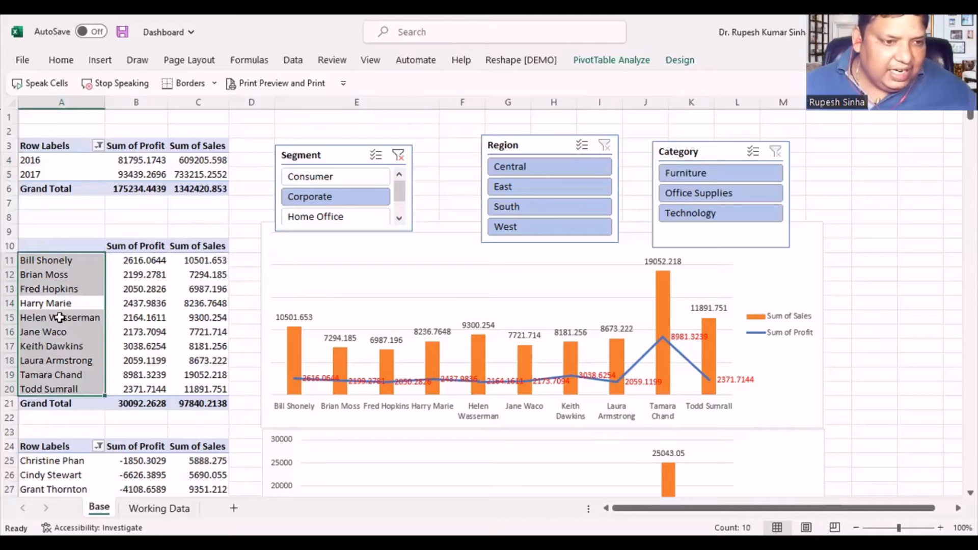
pyautogui.click(65, 334)
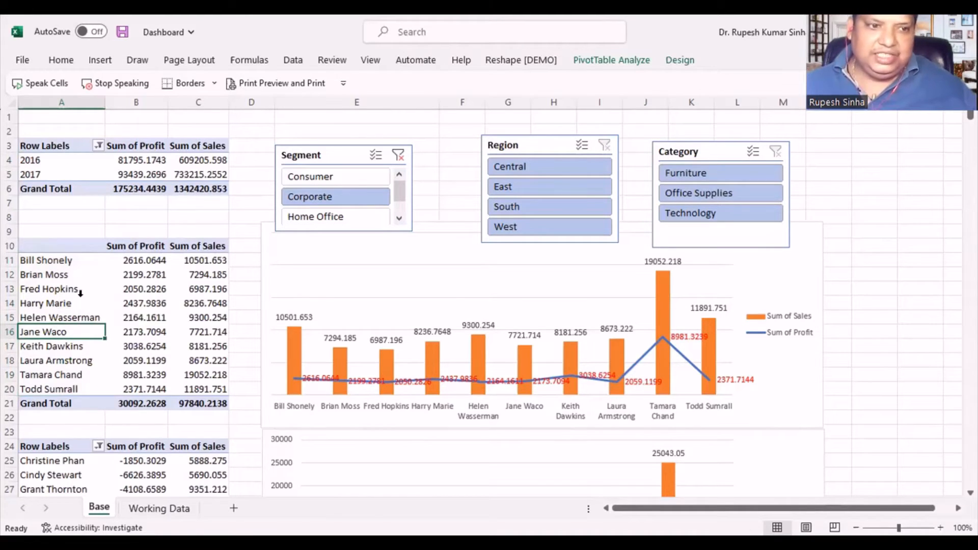
pyautogui.click(631, 62)
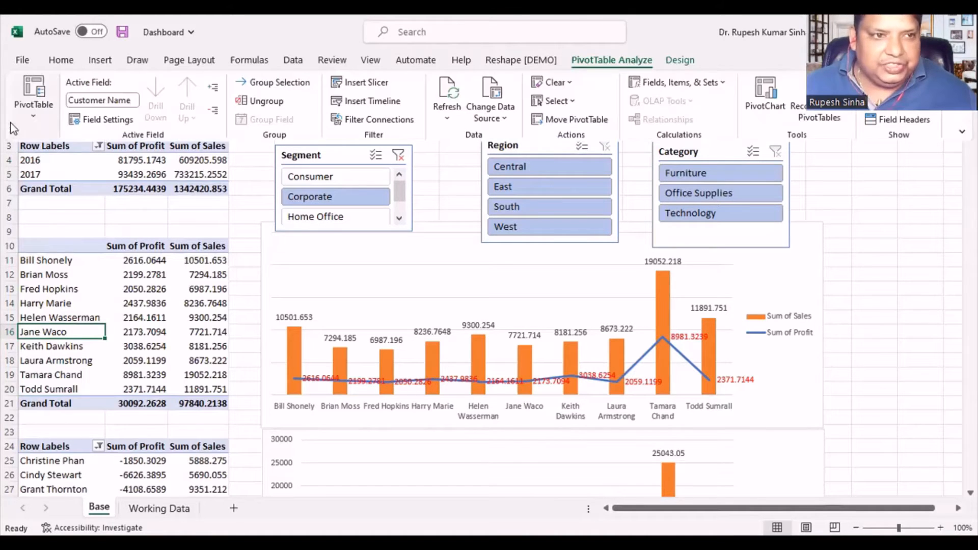
pyautogui.click(37, 115)
pyautogui.write('Top10Cust')
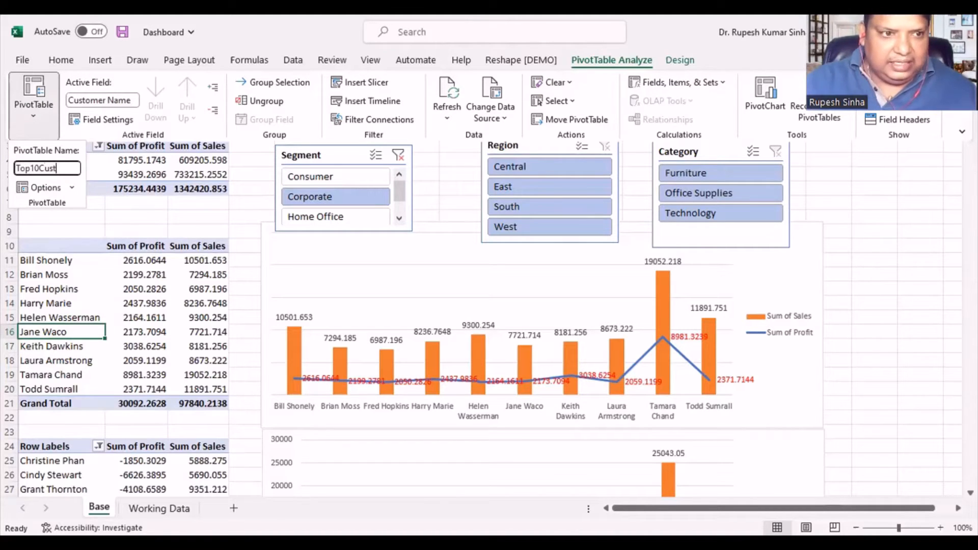
pyautogui.press('Return')
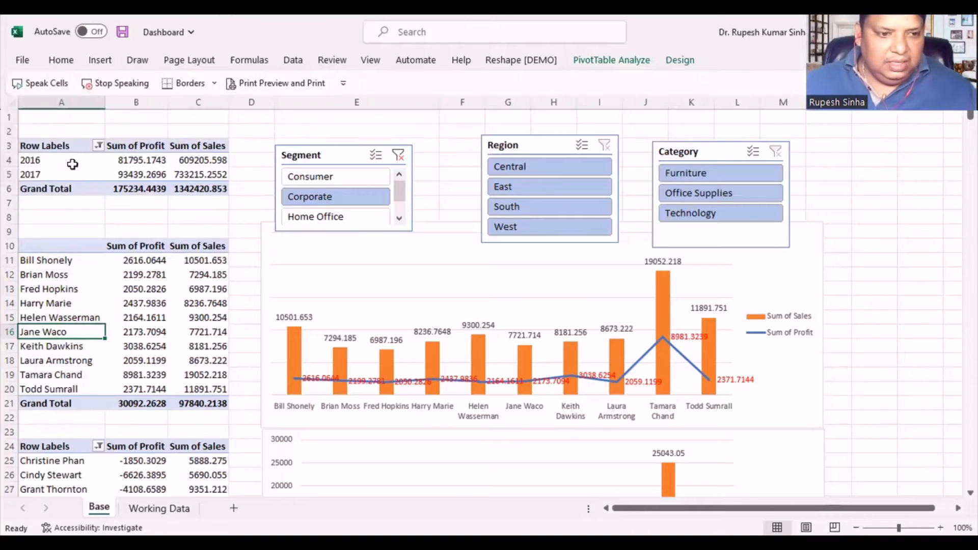
# - Rename the loss-making customers PivotTable in rows 24 to 35 as Bottom10C
pyautogui.scroll(-3, 118, 356)
pyautogui.click(91, 389)
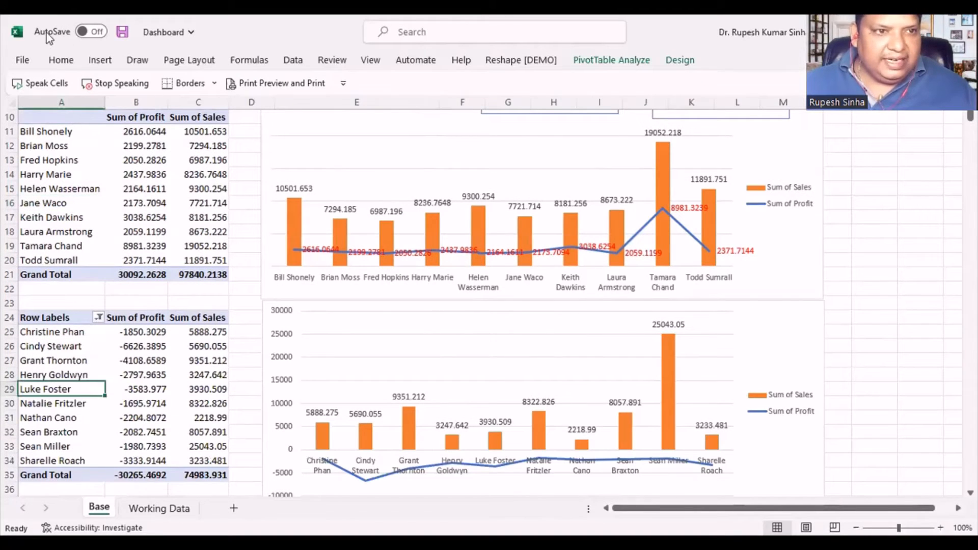
pyautogui.click(606, 59)
pyautogui.click(34, 102)
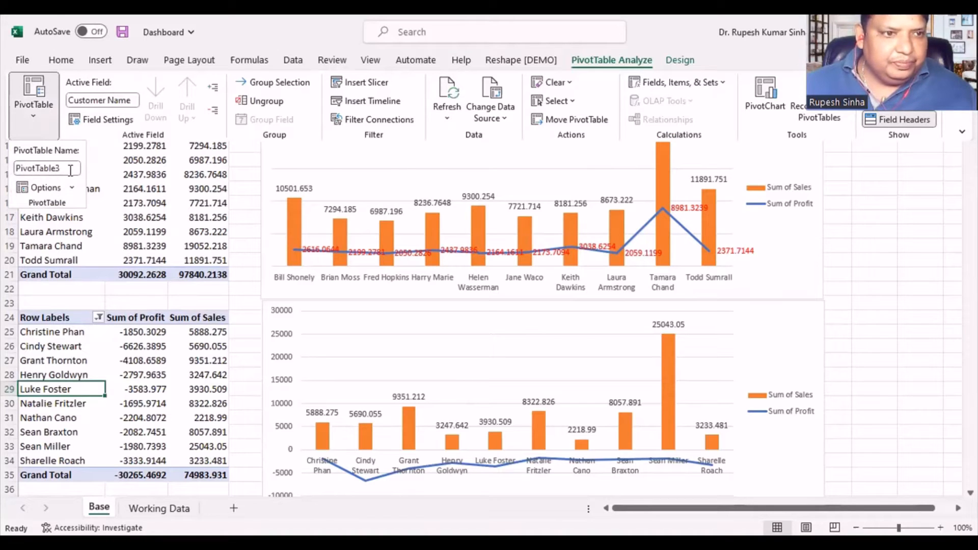
pyautogui.click(71, 169)
pyautogui.write('Bottom10Cust')
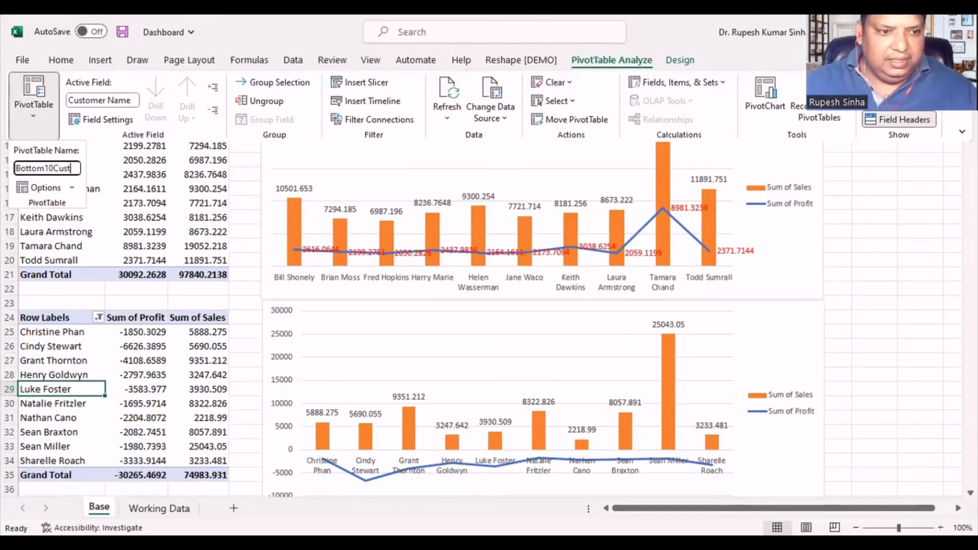
pyautogui.press('Return')
# - Rename the profitable products PivotTable that starts at row 40 as Top10Prod
pyautogui.scroll(-4, 79, 305)
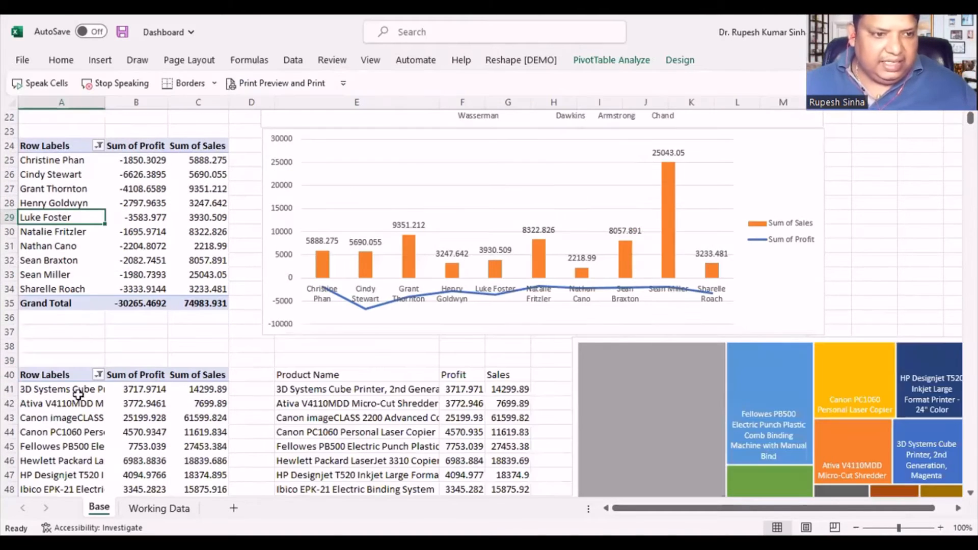
pyautogui.click(68, 418)
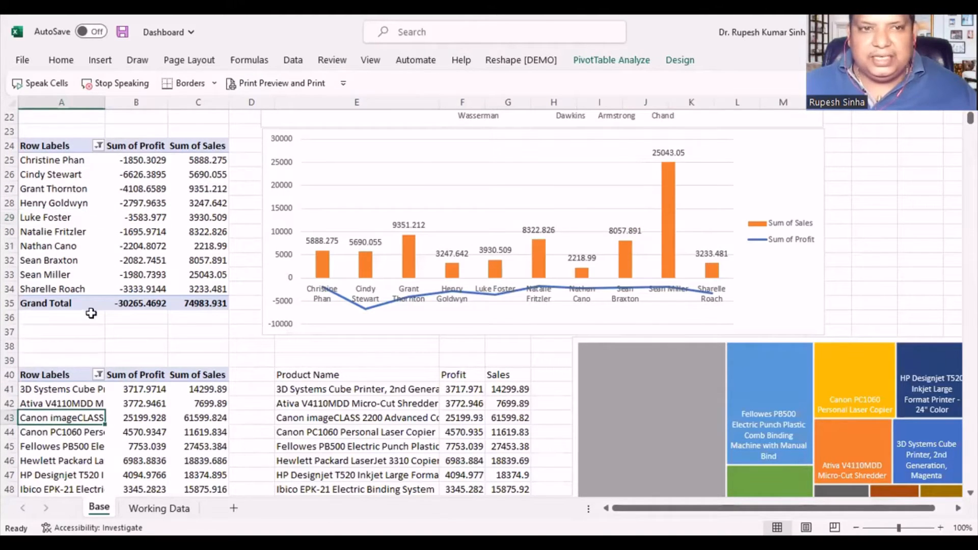
pyautogui.click(607, 64)
pyautogui.click(36, 112)
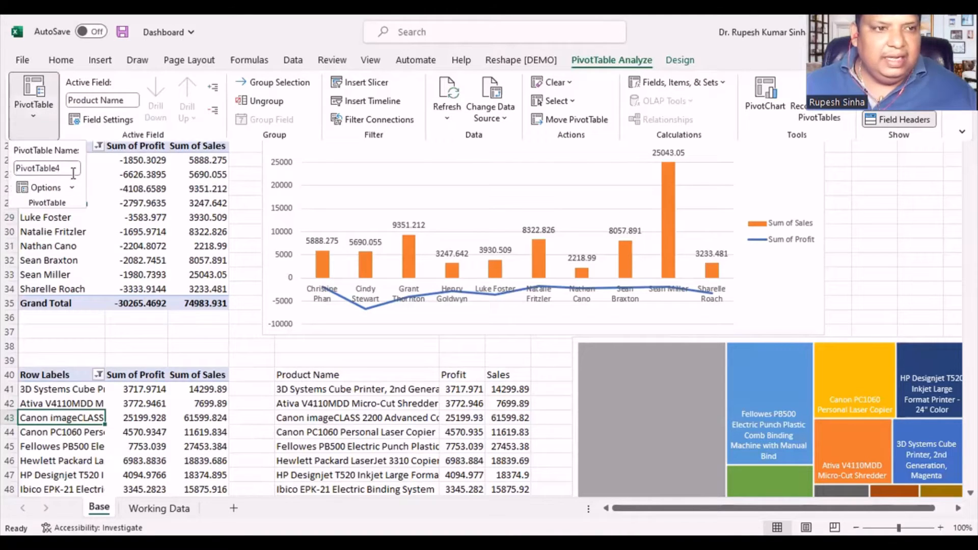
pyautogui.click(74, 172)
pyautogui.write('Top10PRod')
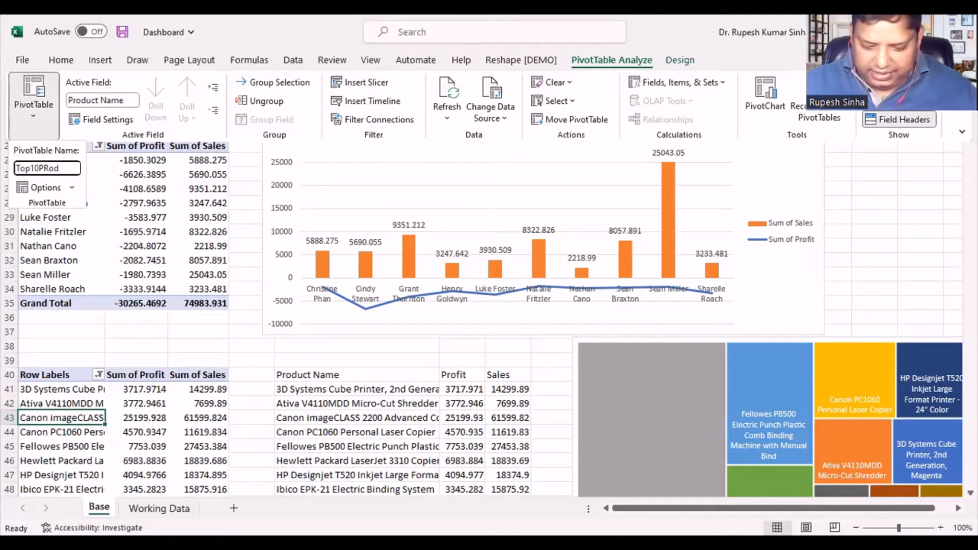
pyautogui.press('BackSpace')
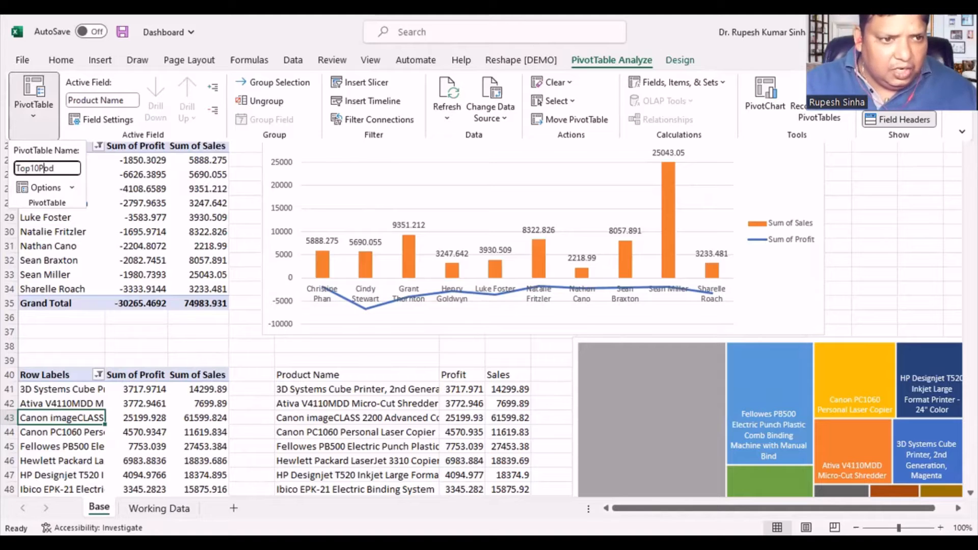
pyautogui.press('Return')
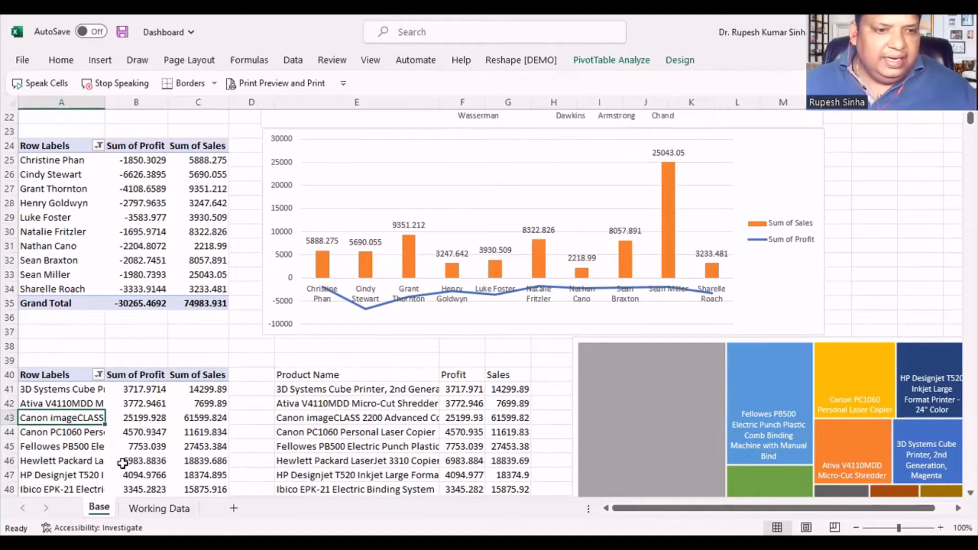
# - Rename the loss-making products PivotTable in rows 56 to 67 as Bottom10Prod
pyautogui.scroll(-6, 112, 459)
pyautogui.click(46, 404)
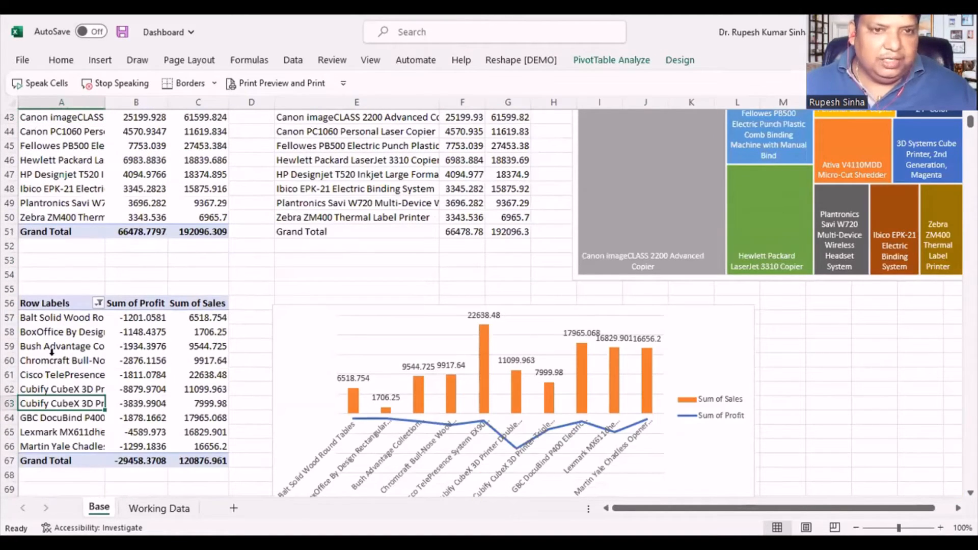
pyautogui.click(611, 59)
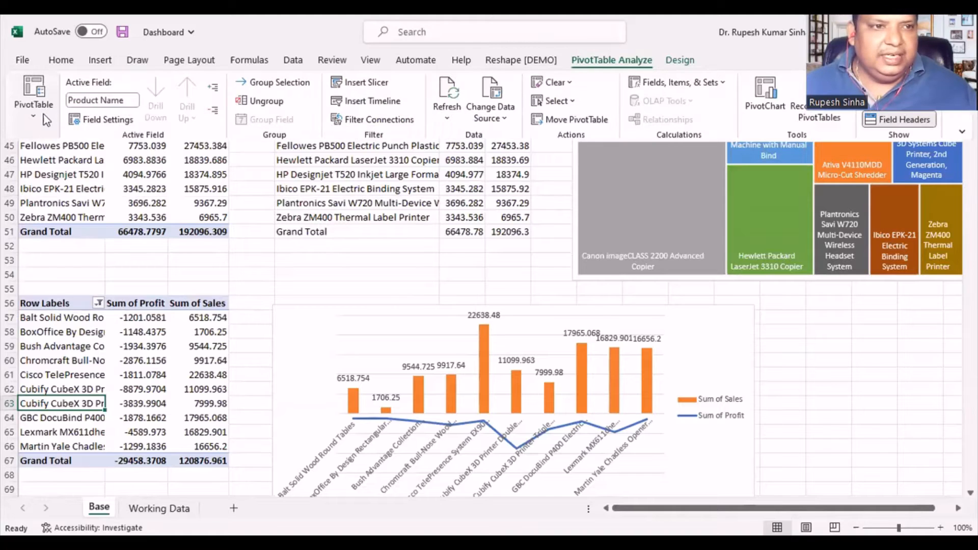
pyautogui.click(34, 97)
pyautogui.click(69, 168)
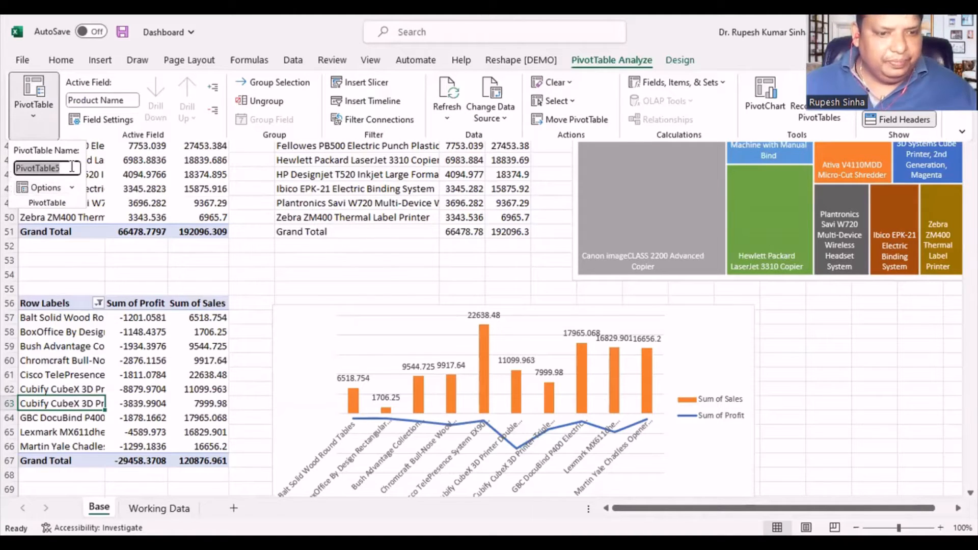
pyautogui.write('Bottom10Prod')
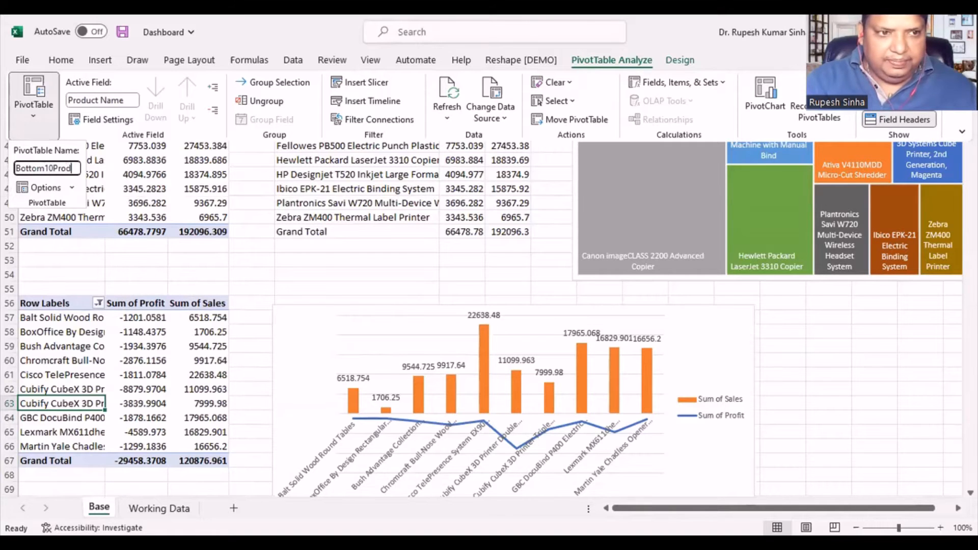
pyautogui.press('Return')
# - Connect the Segment slicer to the Bottom10Cust, Bottom10Prod and Top10Prod PivotTables through its report connections
pyautogui.scroll(-5, 177, 289)
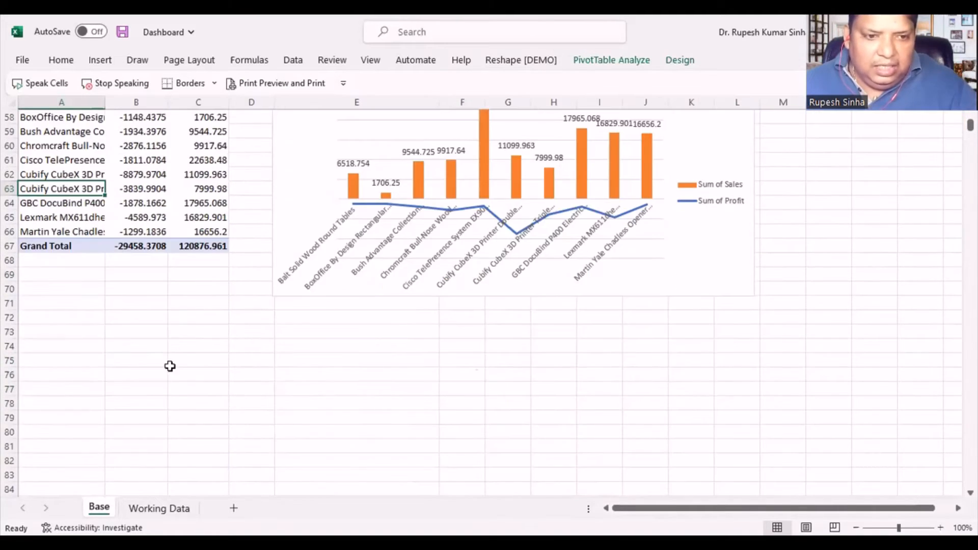
pyautogui.scroll(16, 169, 367)
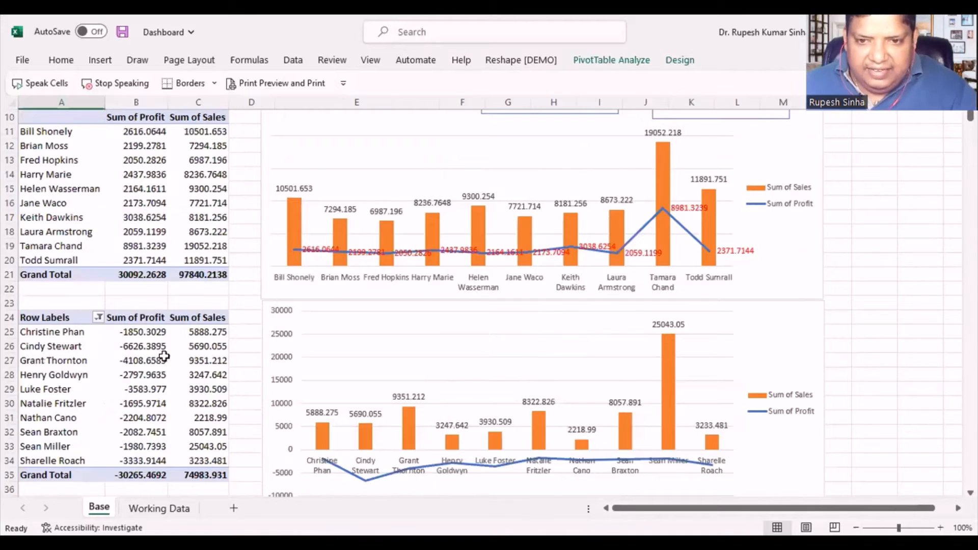
pyautogui.scroll(3, 164, 356)
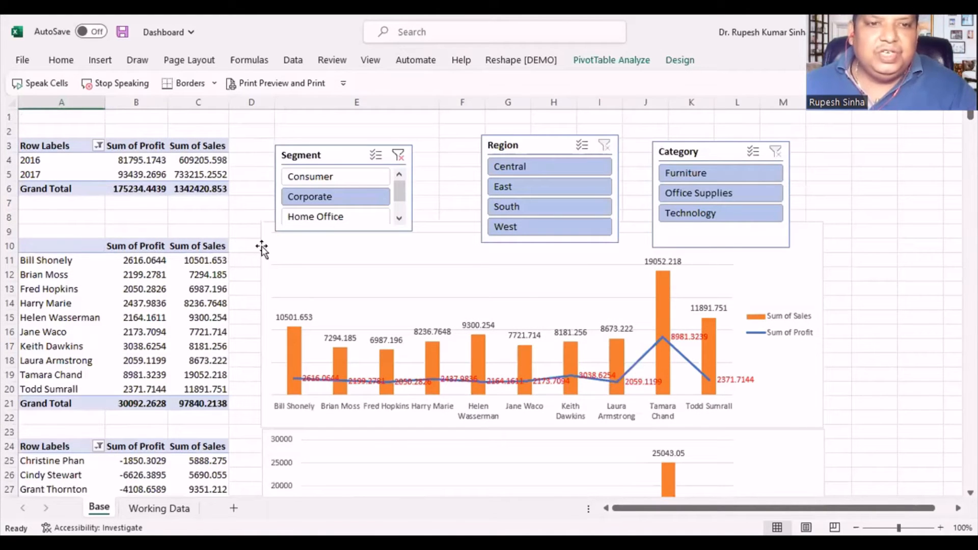
pyautogui.click(332, 153)
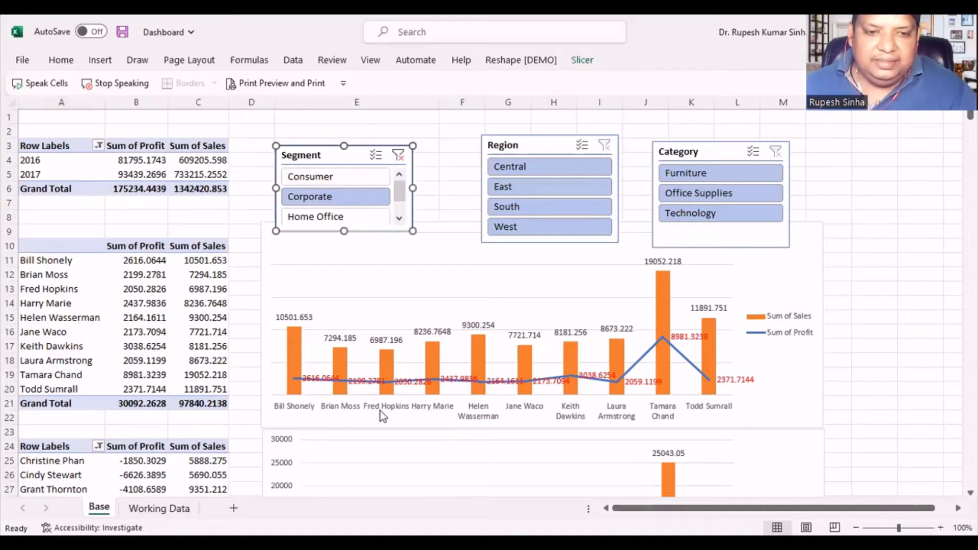
pyautogui.rightClick(329, 149)
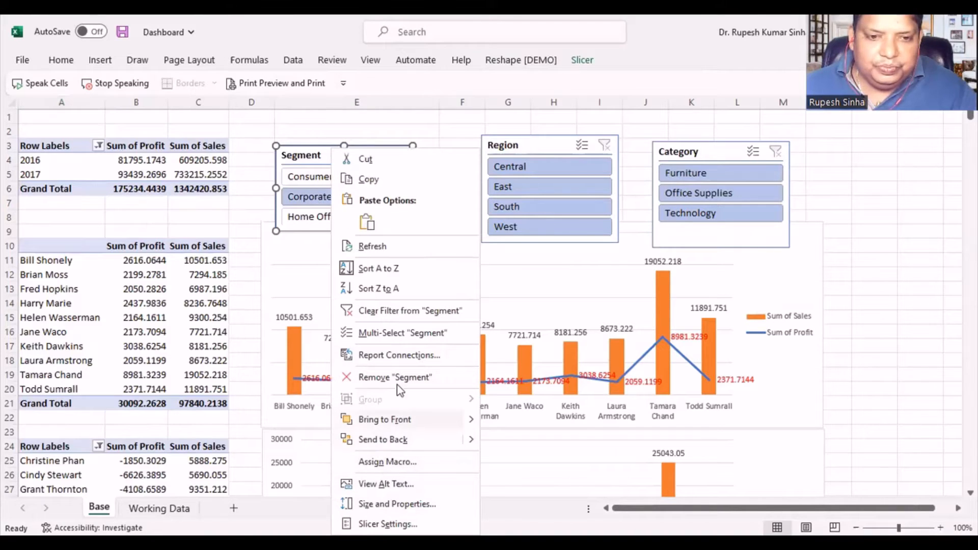
pyautogui.click(391, 356)
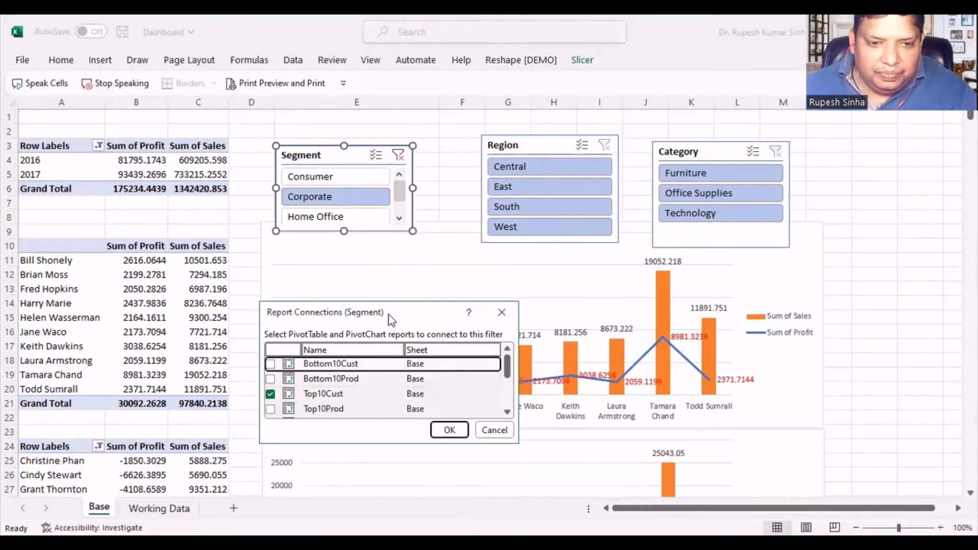
pyautogui.moveTo(389, 315); pyautogui.dragTo(400, 281)
pyautogui.scroll(-2, 518, 357)
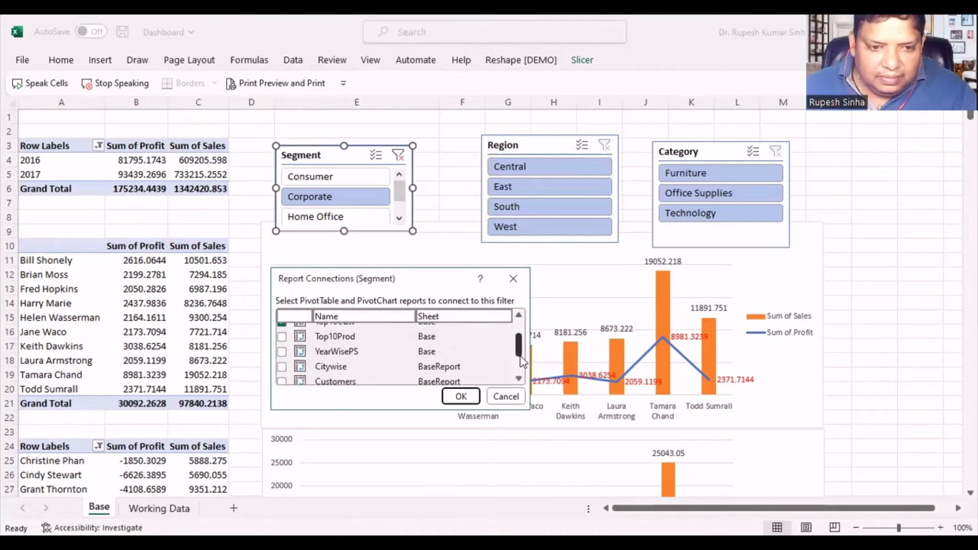
pyautogui.scroll(3, 526, 382)
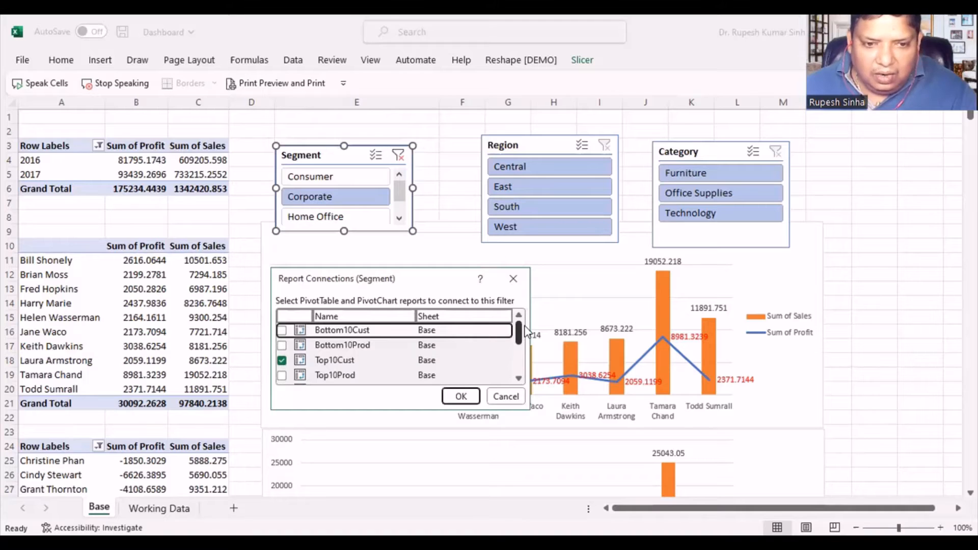
pyautogui.scroll(-2, 525, 336)
pyautogui.scroll(2, 528, 352)
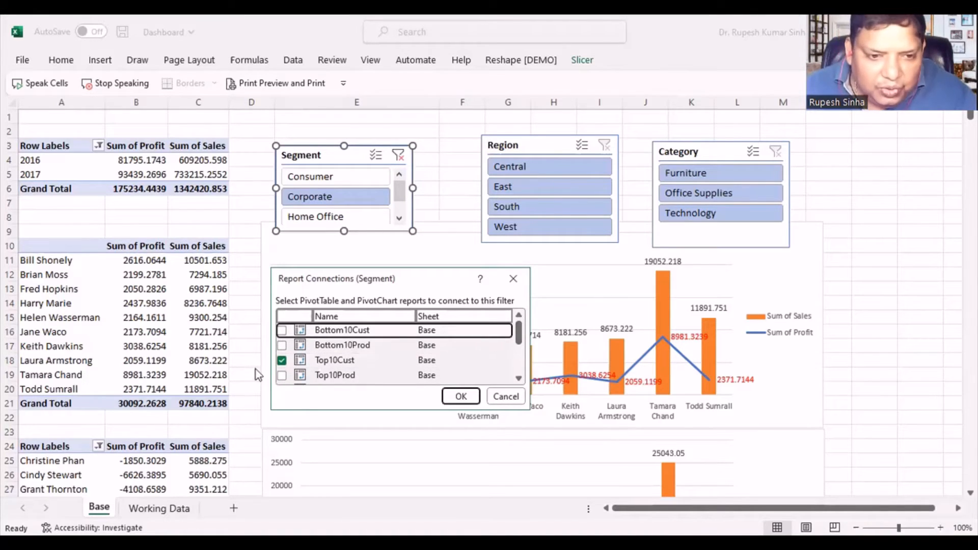
pyautogui.click(282, 331)
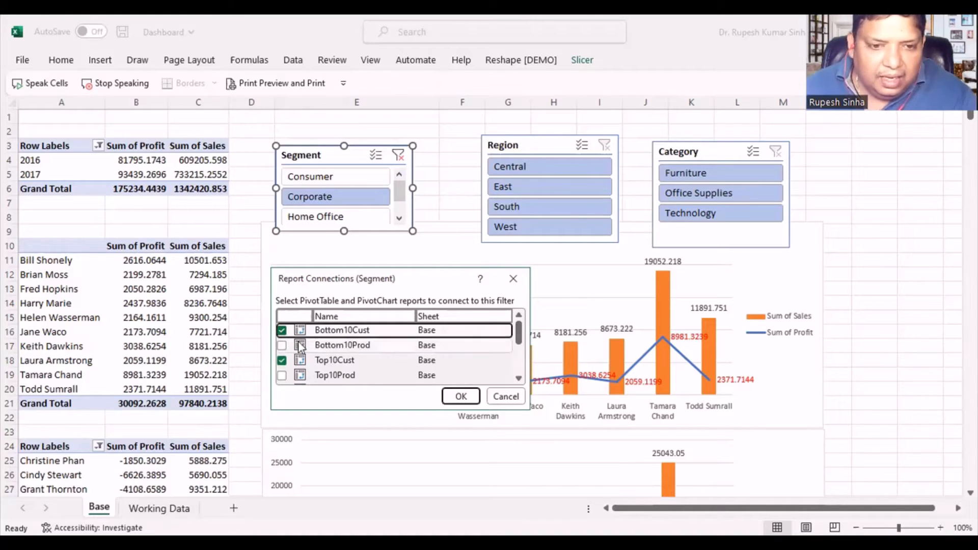
pyautogui.click(284, 345)
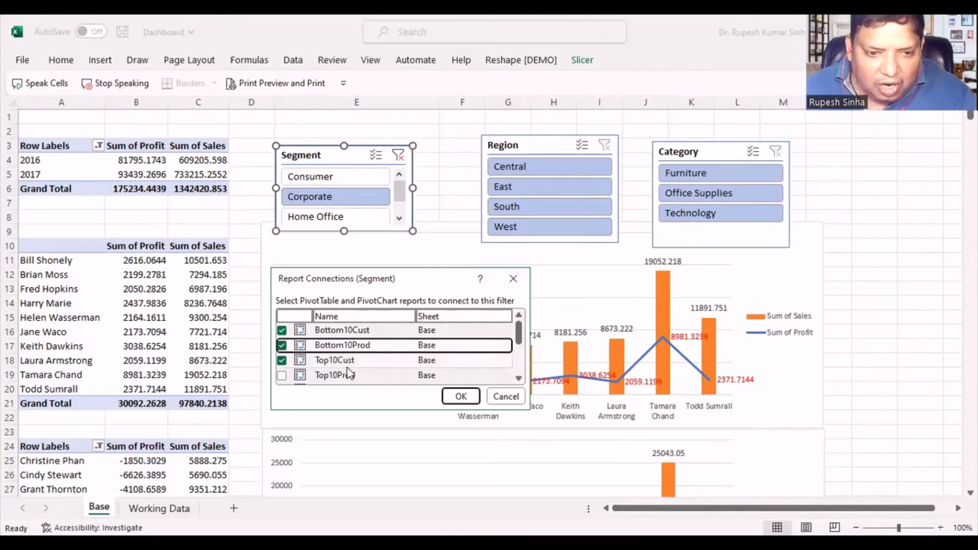
pyautogui.click(282, 376)
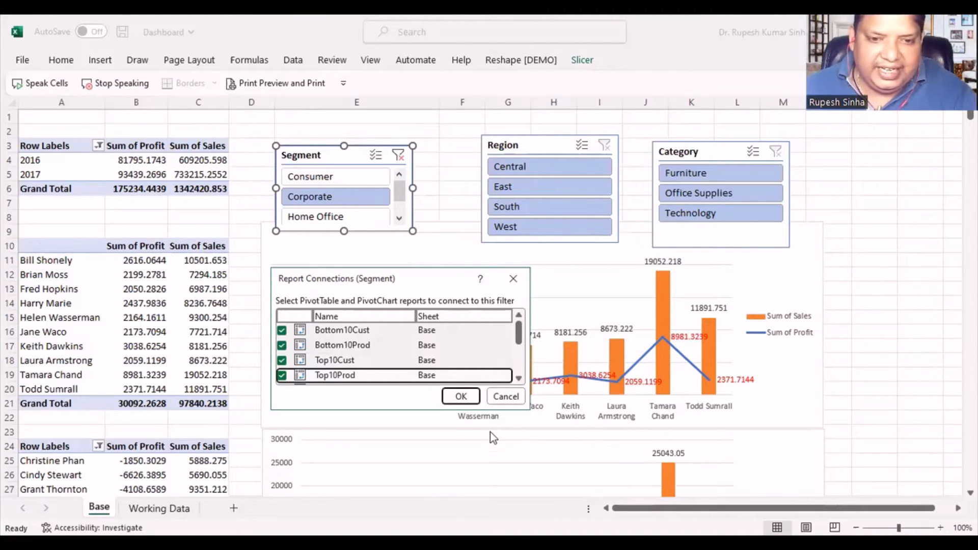
pyautogui.click(460, 396)
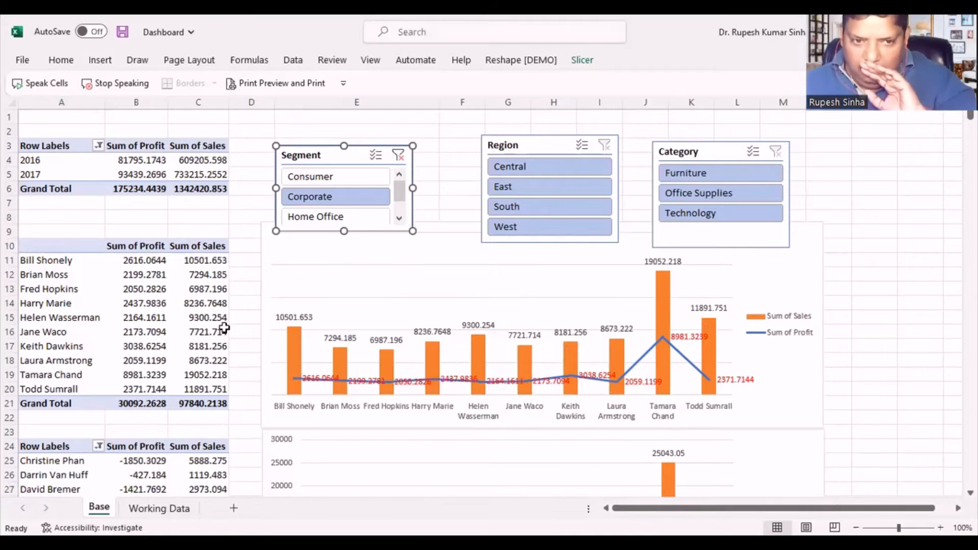
# - Check the customer and product PivotTables under the Corporate filter, and filter the Segment slicer to Home Office
pyautogui.scroll(-1, 224, 329)
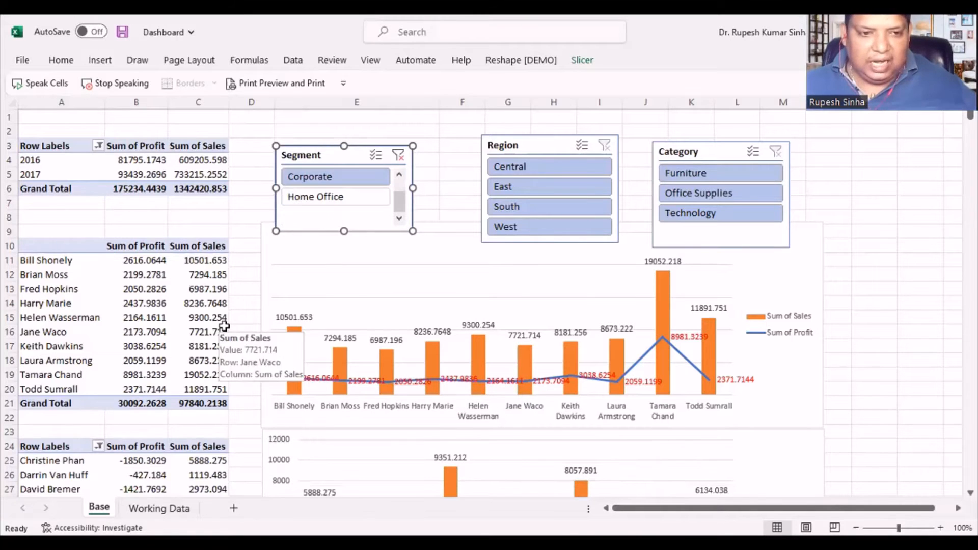
pyautogui.click(273, 276)
pyautogui.scroll(-1, 198, 331)
pyautogui.scroll(-2, 214, 331)
pyautogui.keyDown('ctrl'); pyautogui.scroll(-2, 212, 329); pyautogui.keyUp('ctrl')
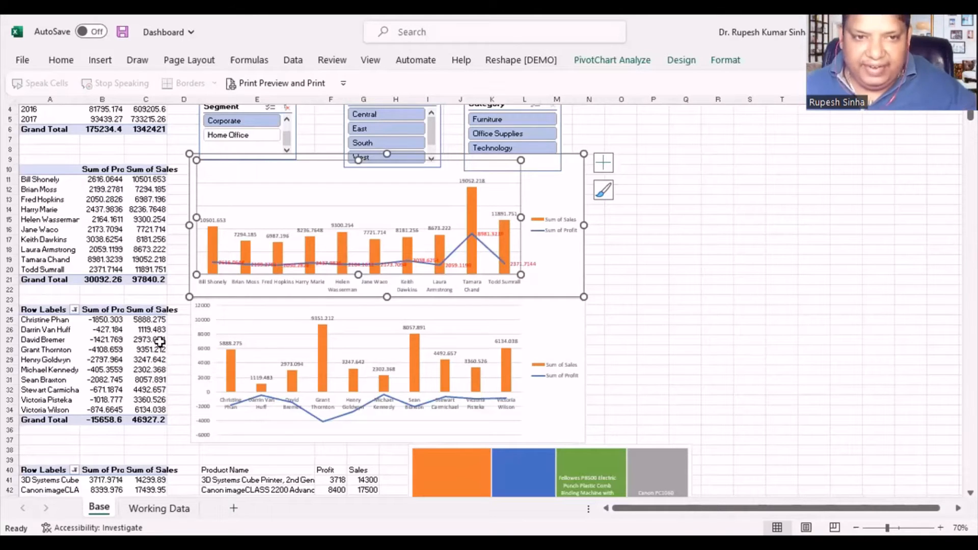
pyautogui.scroll(1, 159, 336)
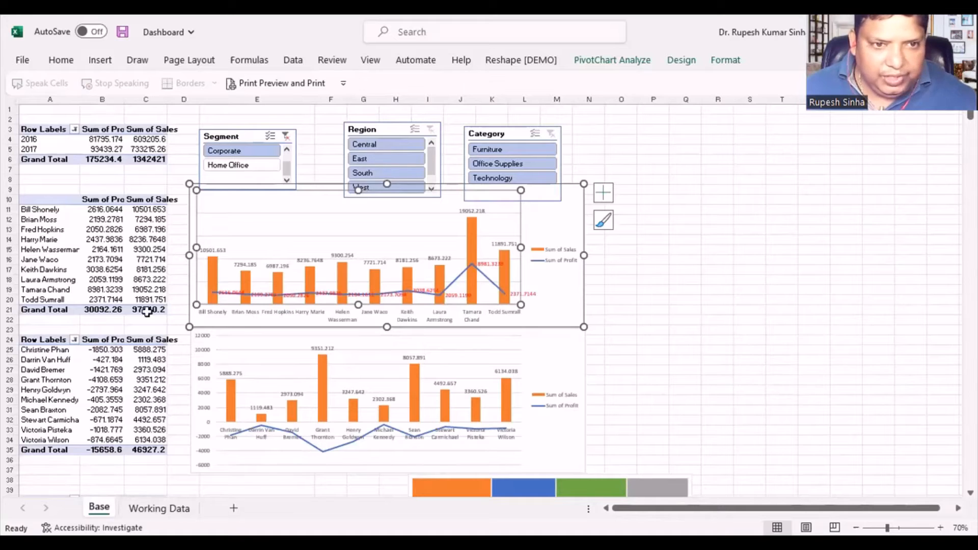
pyautogui.click(237, 165)
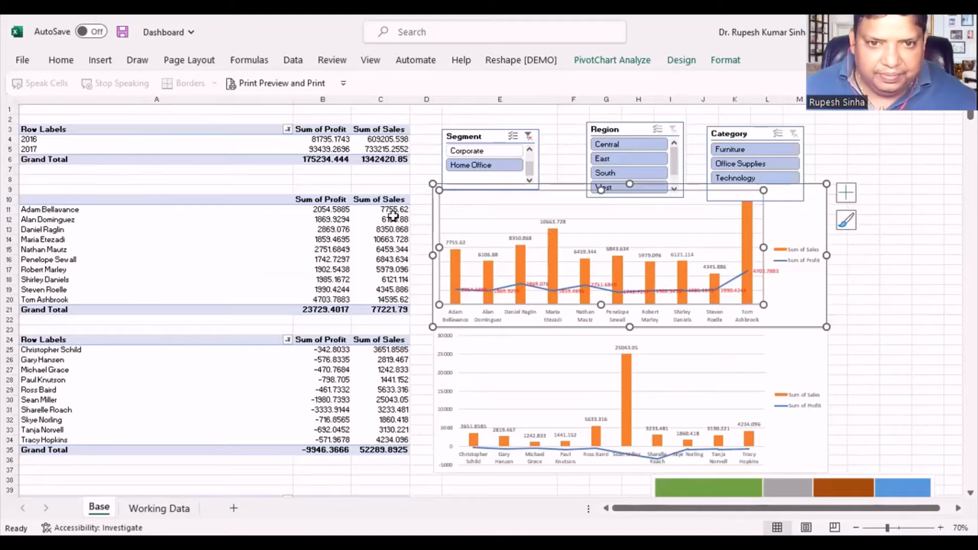
# - Filter the Region slicer to East and then to South
pyautogui.keyDown('ctrl'); pyautogui.click(619, 142); pyautogui.keyUp('ctrl')
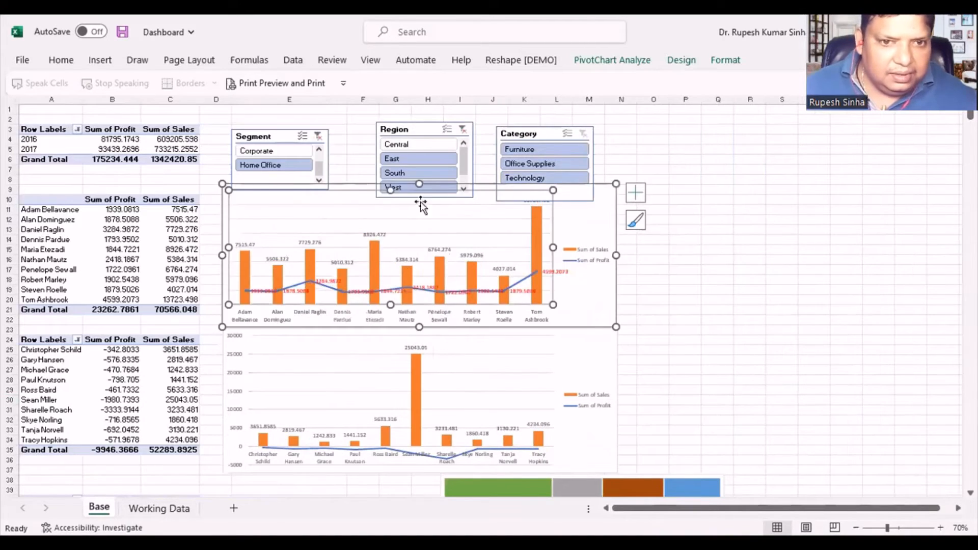
pyautogui.click(419, 160)
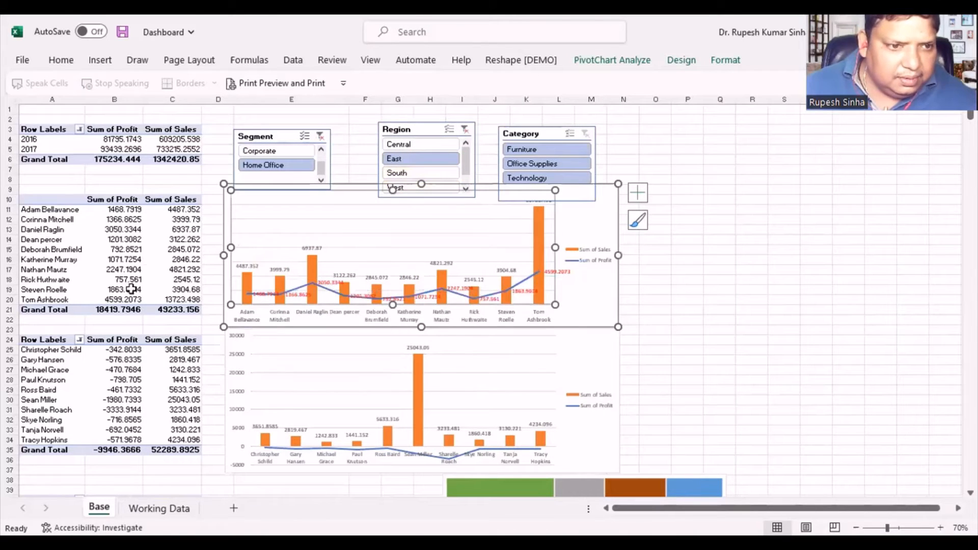
pyautogui.click(434, 173)
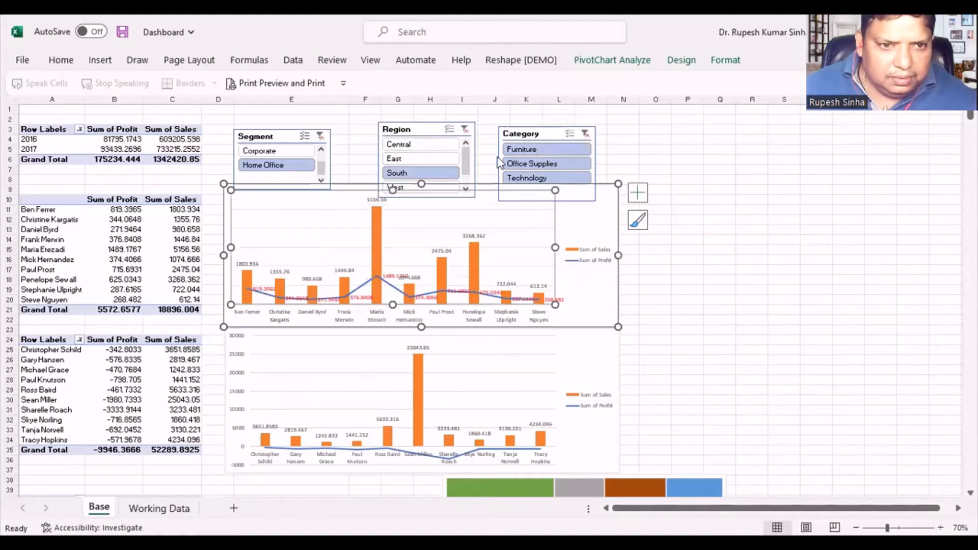
# - Set the slicers to the Home Office segment, East region and Technology category, trying Corporate and Office Supplies on the way
pyautogui.click(268, 150)
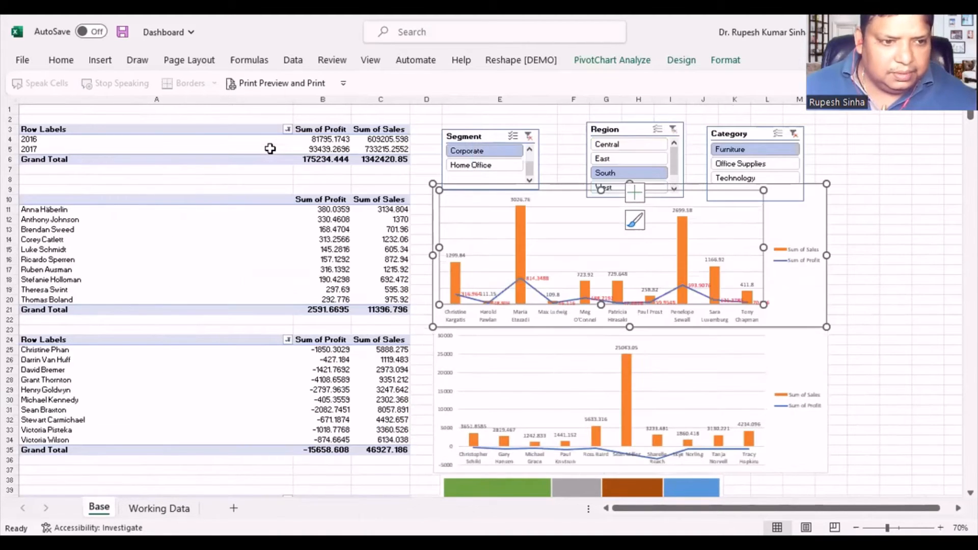
pyautogui.click(469, 166)
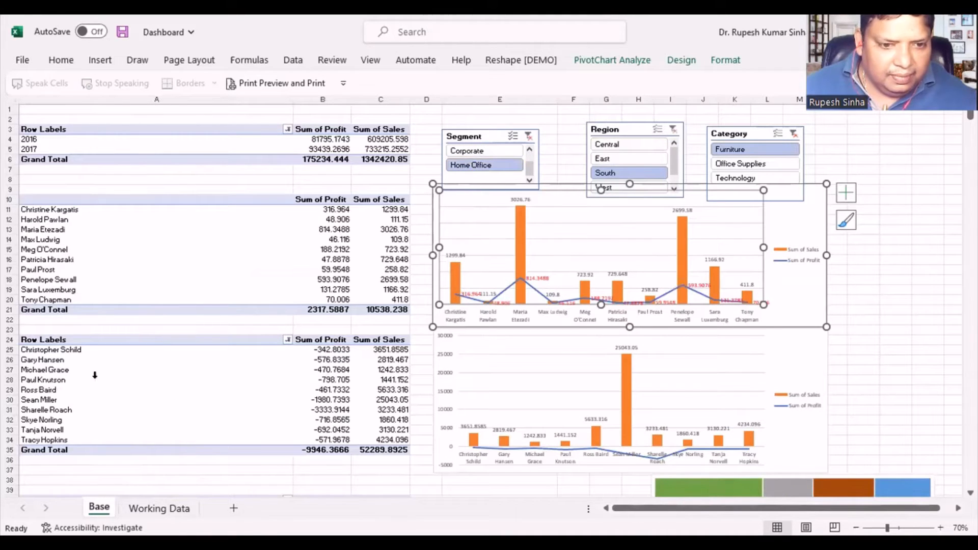
pyautogui.click(614, 159)
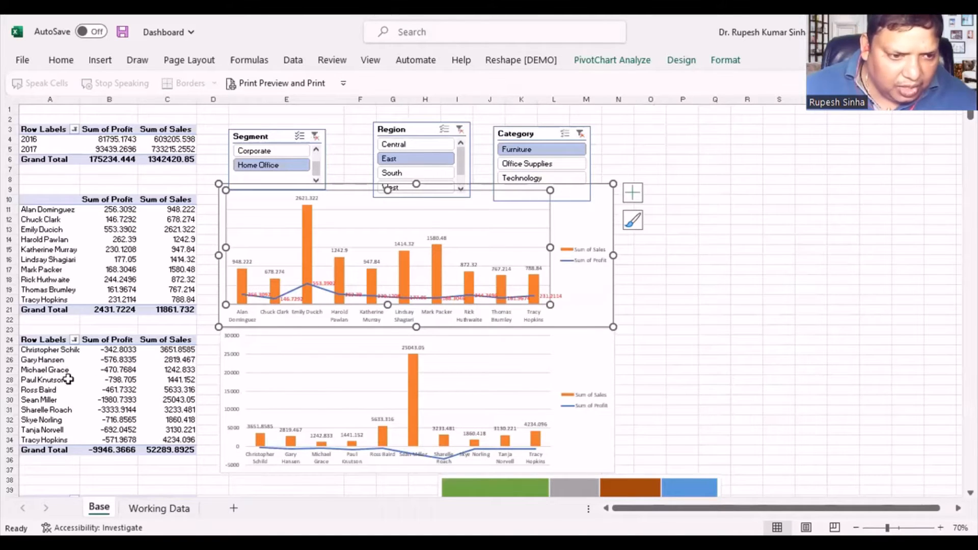
pyautogui.click(520, 166)
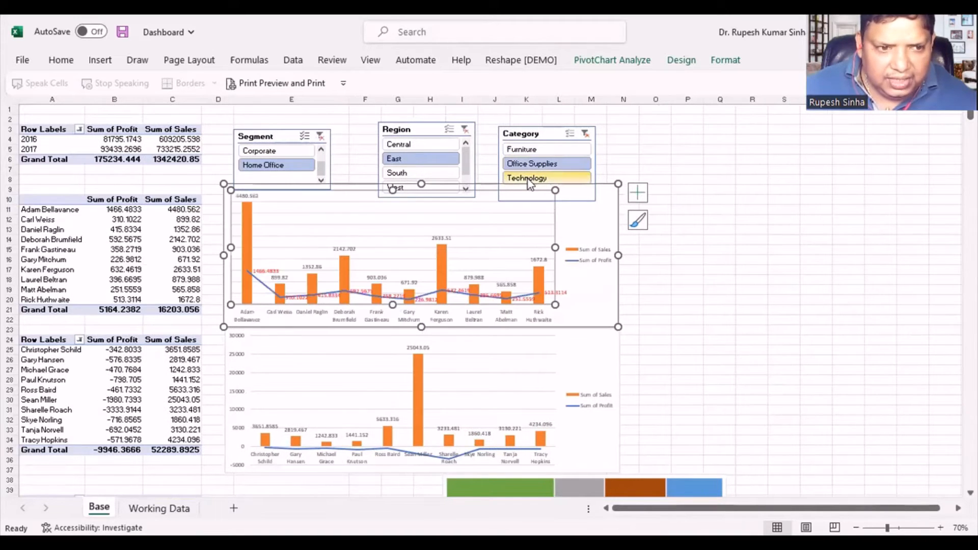
pyautogui.click(527, 178)
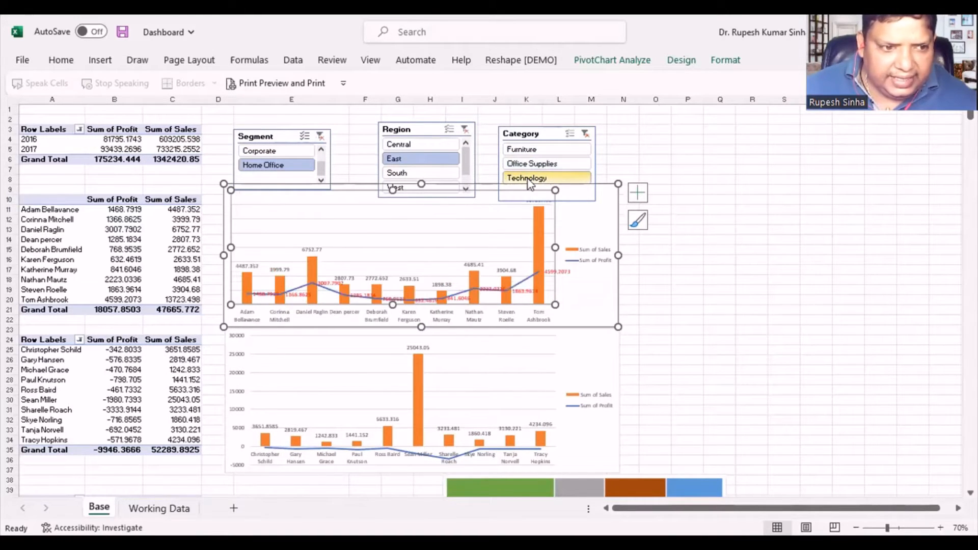
# - Review how the customer and product PivotTables, their charts and the Treemap respond to the slicer selections
pyautogui.click(108, 249)
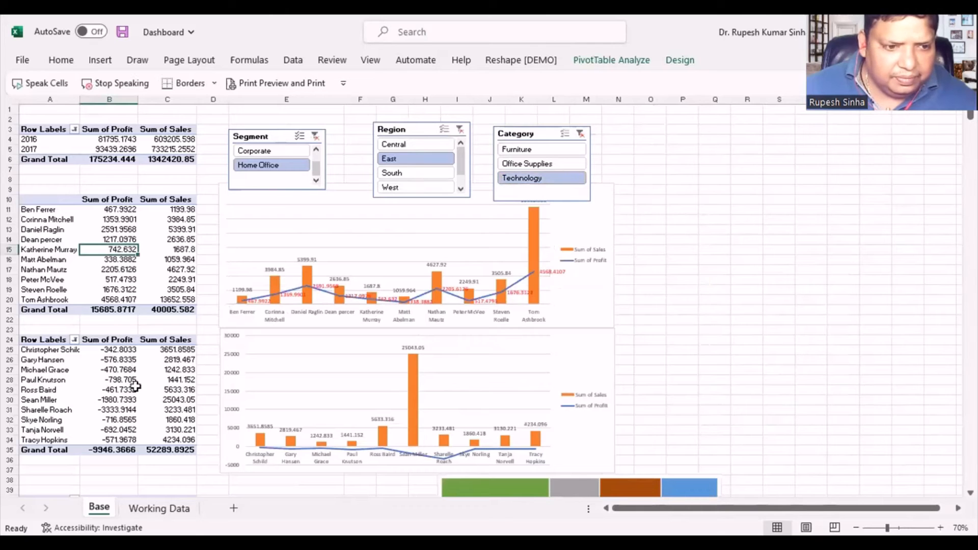
pyautogui.scroll(-5, 136, 395)
pyautogui.scroll(-2, 137, 395)
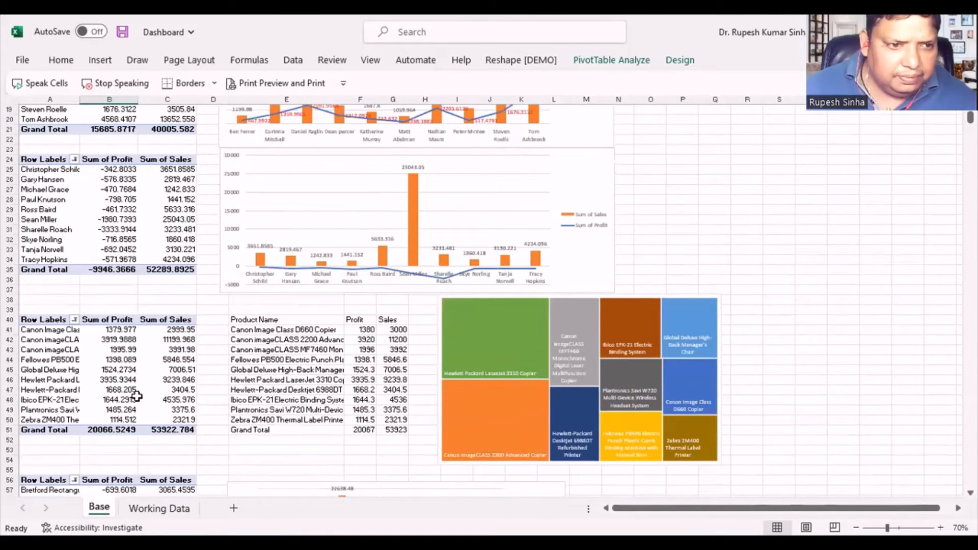
pyautogui.scroll(6, 137, 397)
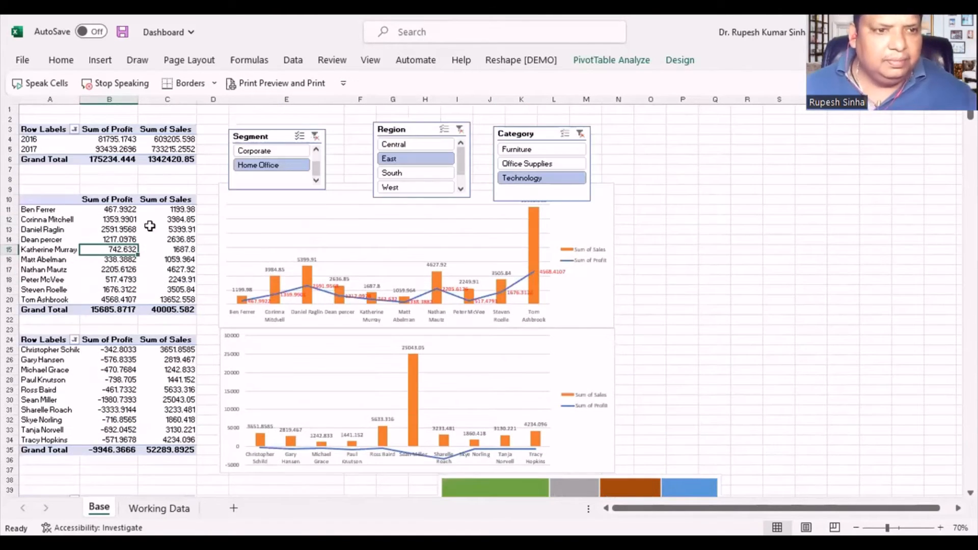
pyautogui.scroll(-4, 148, 417)
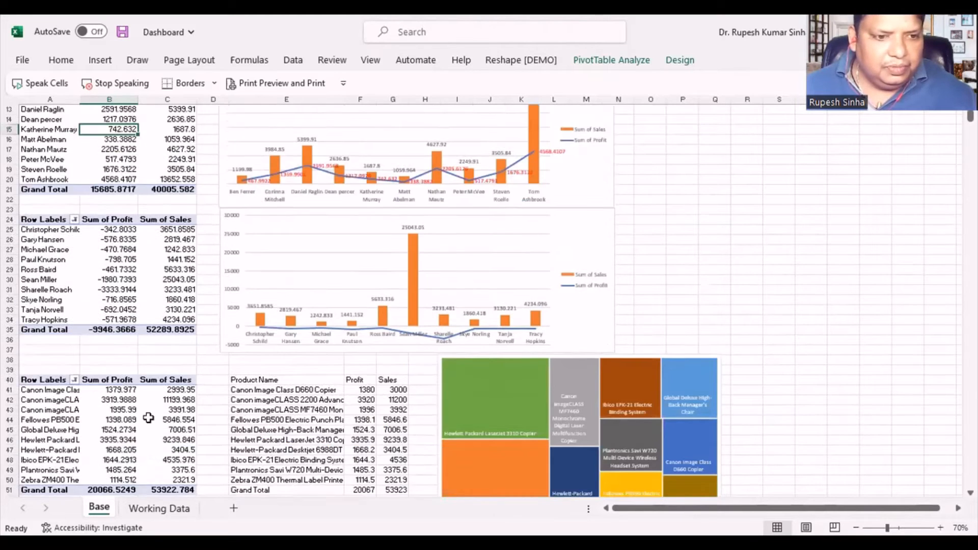
pyautogui.scroll(-9, 148, 418)
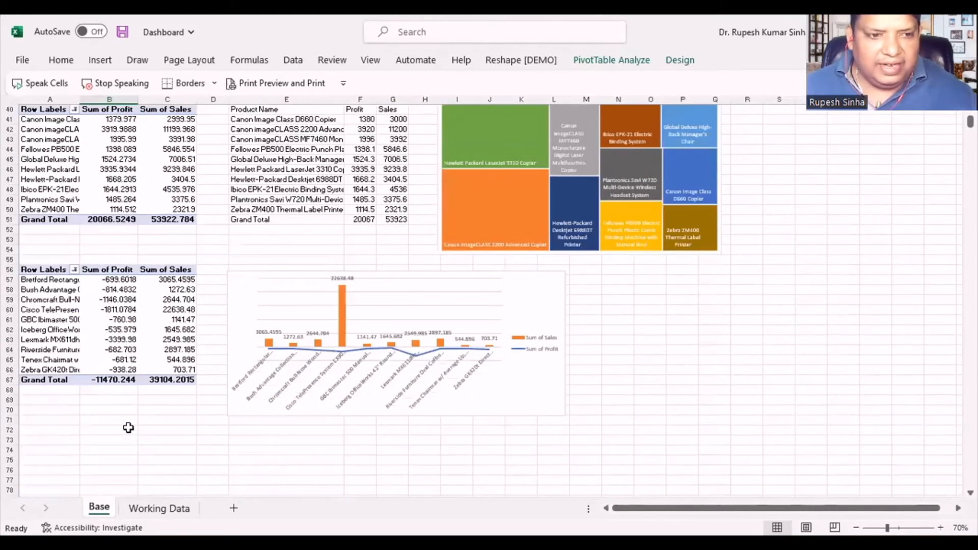
pyautogui.scroll(13, 128, 428)
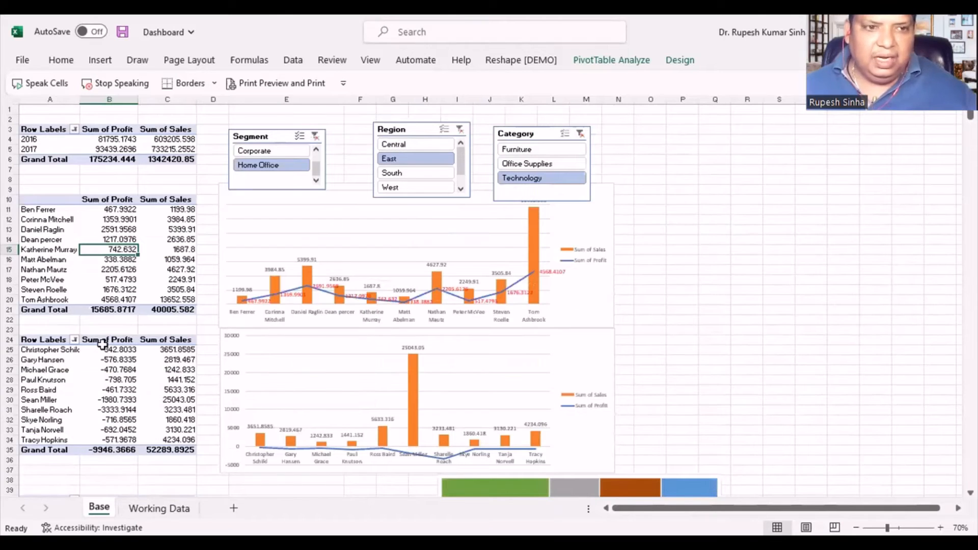
# - Filter the Category slicer to Furniture and deselect the slicer
pyautogui.click(531, 150)
pyautogui.click(685, 229)
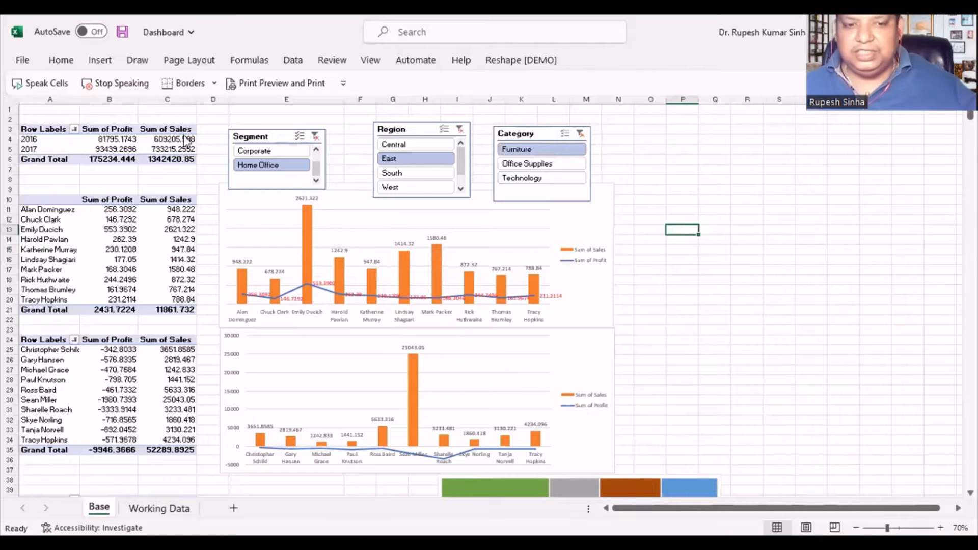
pyautogui.hotkey('alt', 'Tab')
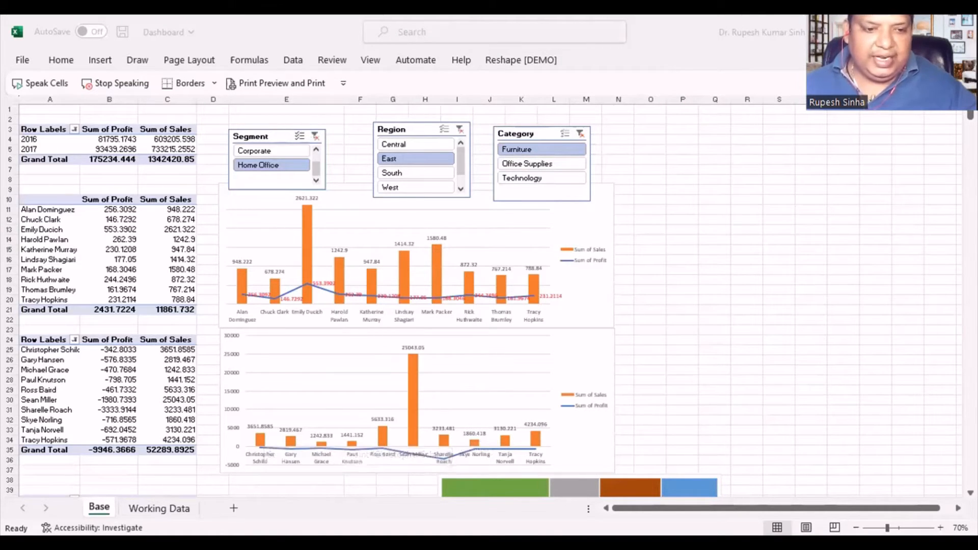
pyautogui.hotkey('alt', 'Tab')
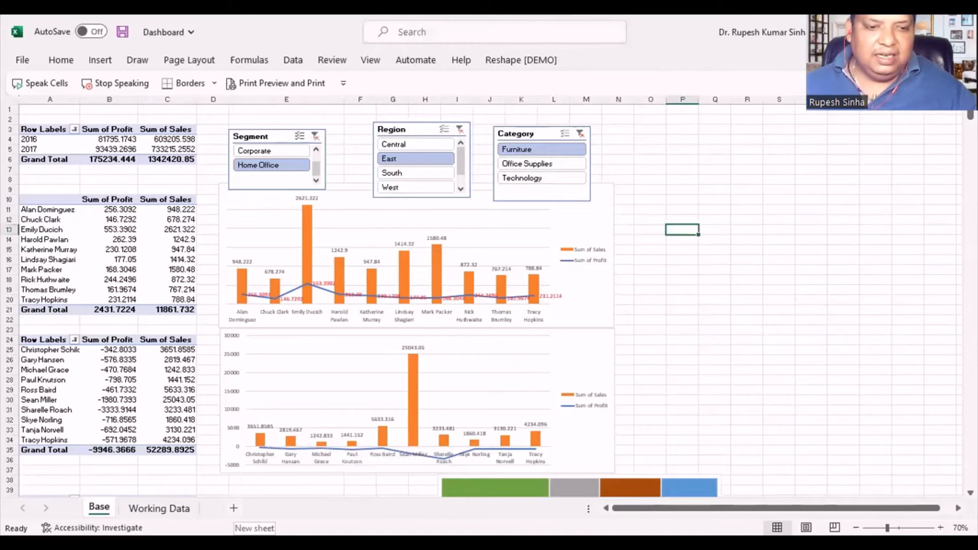
# - Add a new worksheet after the Base sheet and name it Dash-Board
pyautogui.click(233, 508)
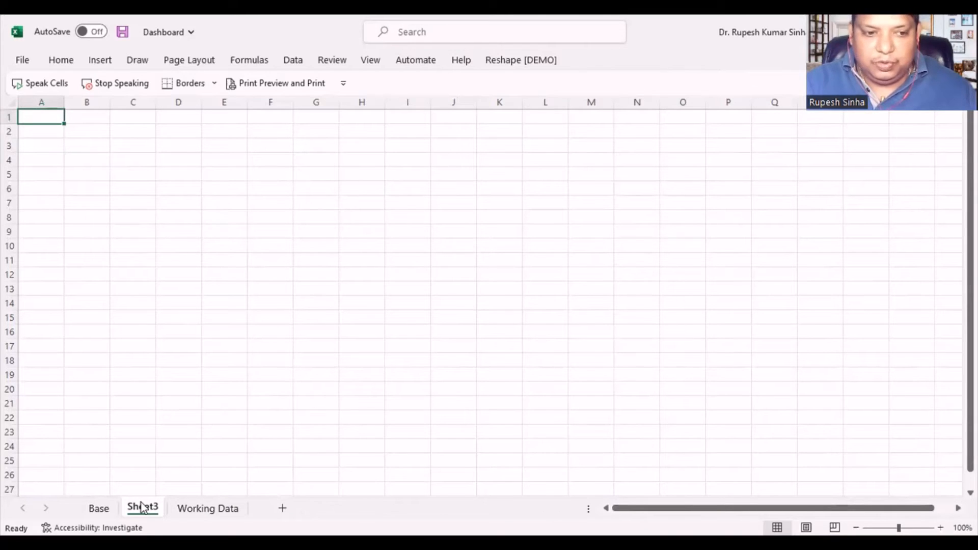
pyautogui.write('Da')
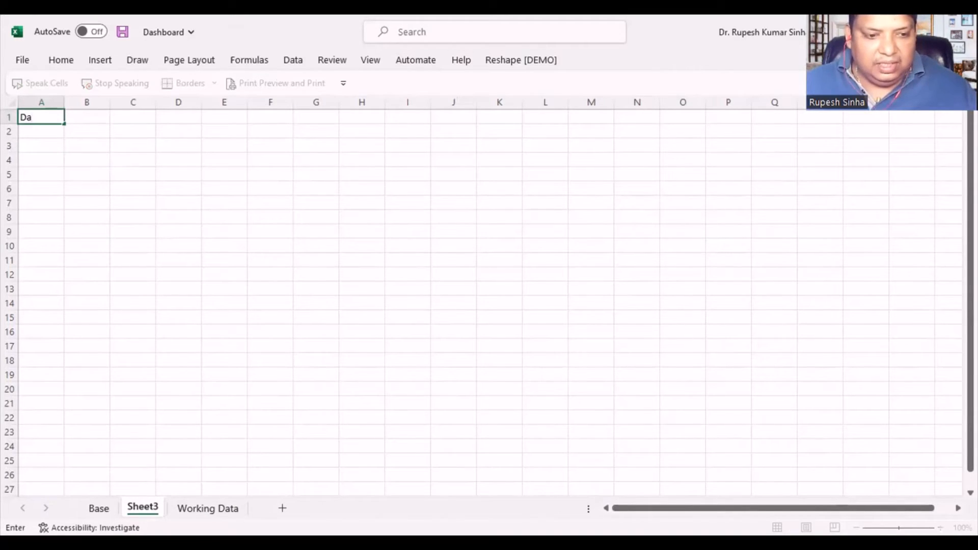
pyautogui.doubleClick(143, 508)
pyautogui.write('DAshBoar')
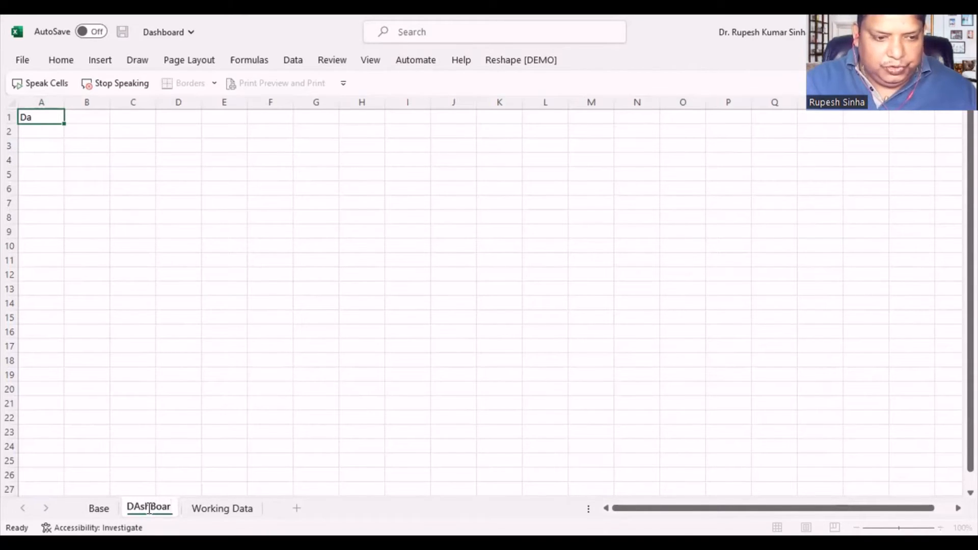
pyautogui.press('BackSpace')
pyautogui.press('BackSpace')
pyautogui.press('BackSpace')
pyautogui.press('BackSpace')
pyautogui.press('BackSpace')
pyautogui.press('BackSpace')
pyautogui.press('BackSpace')
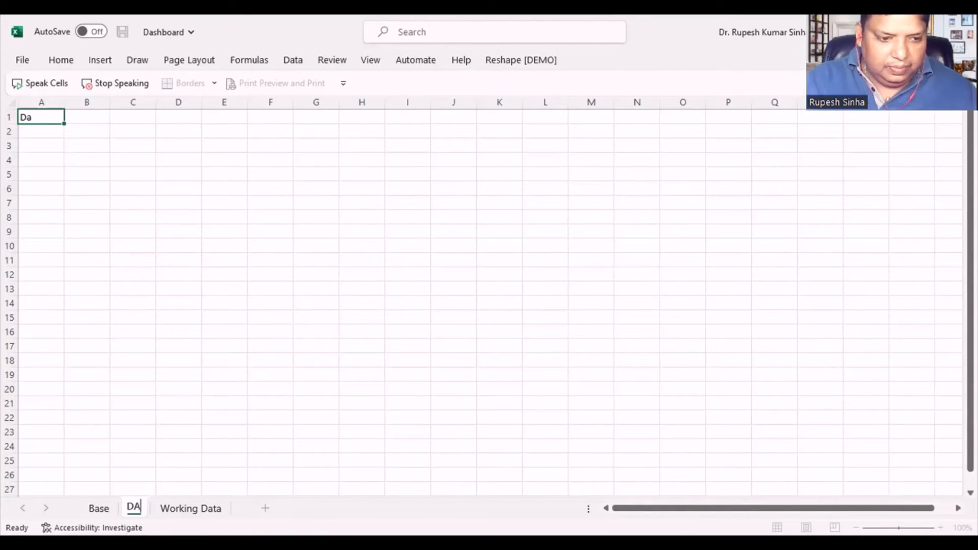
pyautogui.write('asj')
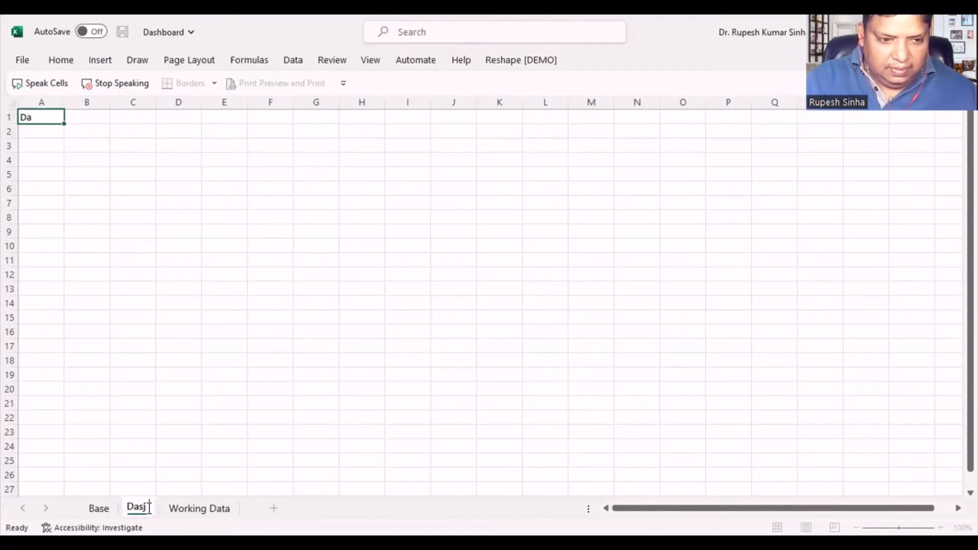
pyautogui.press('BackSpace')
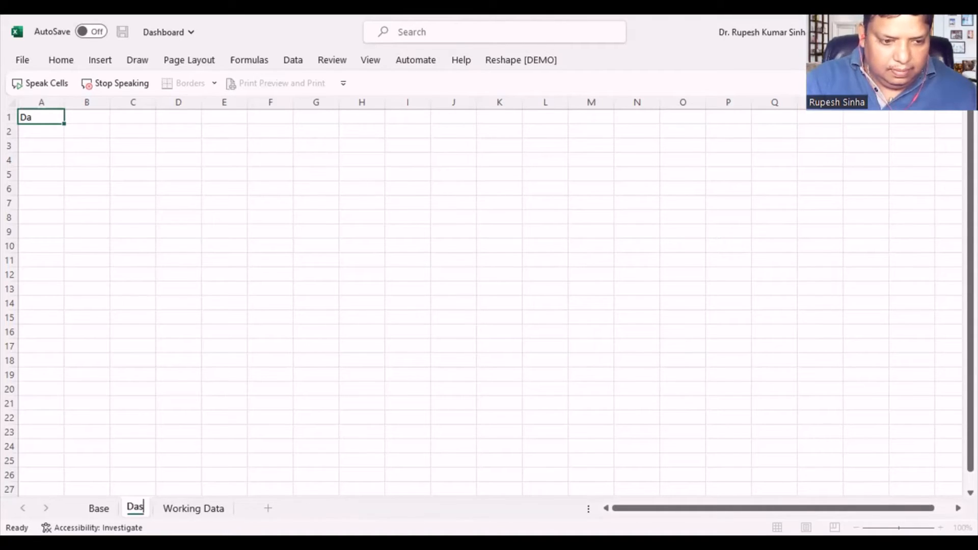
pyautogui.write('h B')
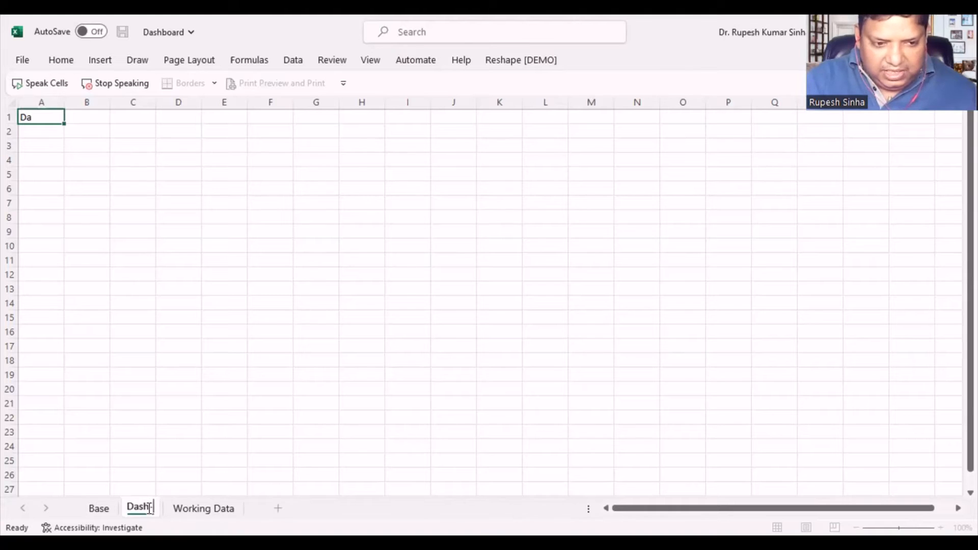
pyautogui.write('oard')
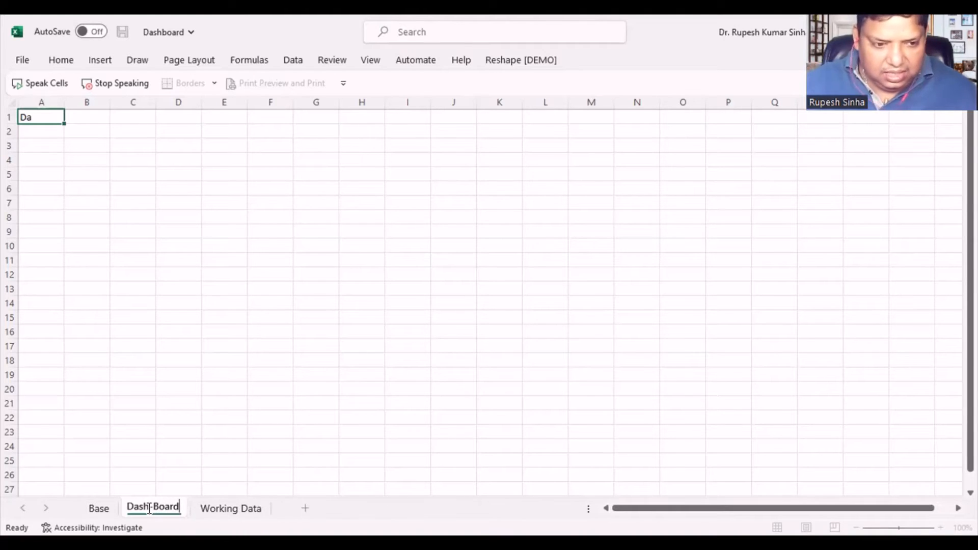
pyautogui.press('Return')
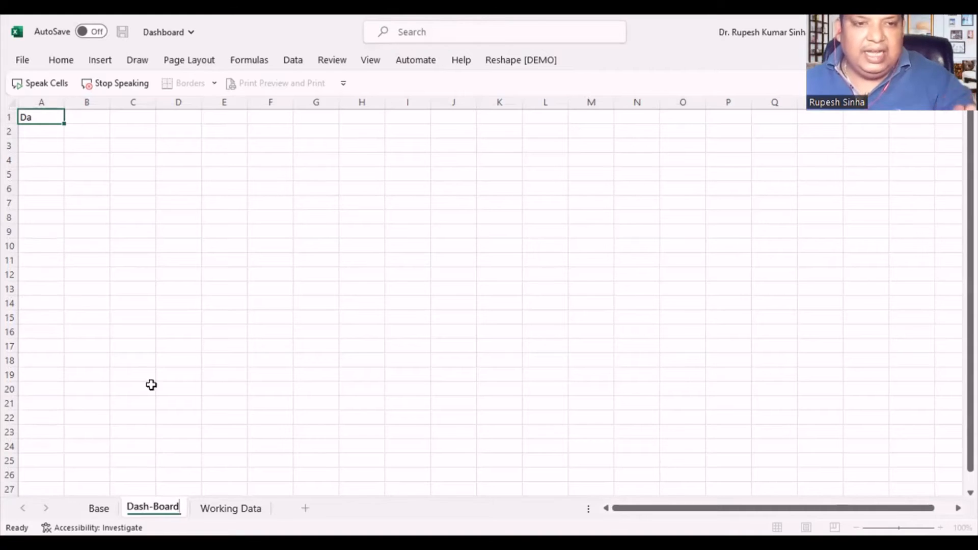
# - Clear the stray text from cell A1 of the Dash-Board sheet
pyautogui.click(144, 344)
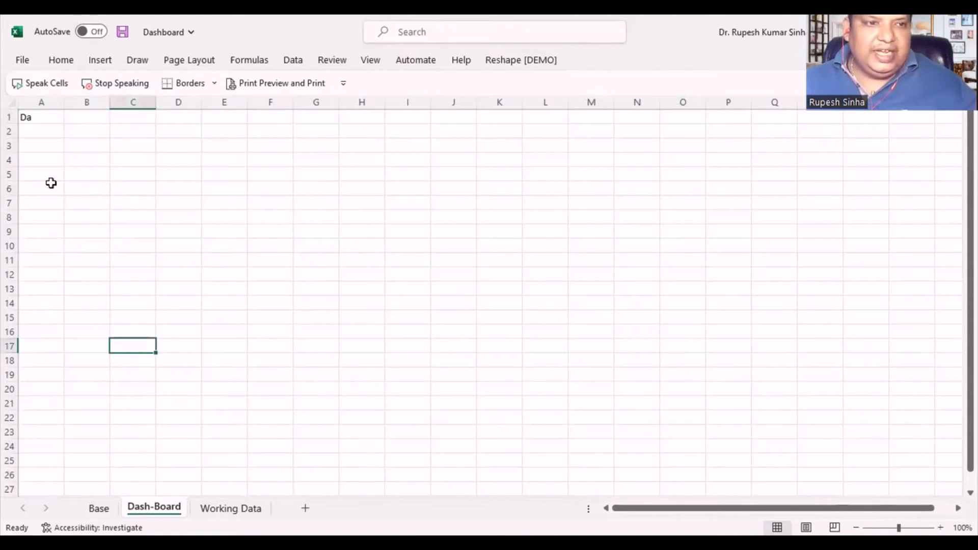
pyautogui.click(46, 116)
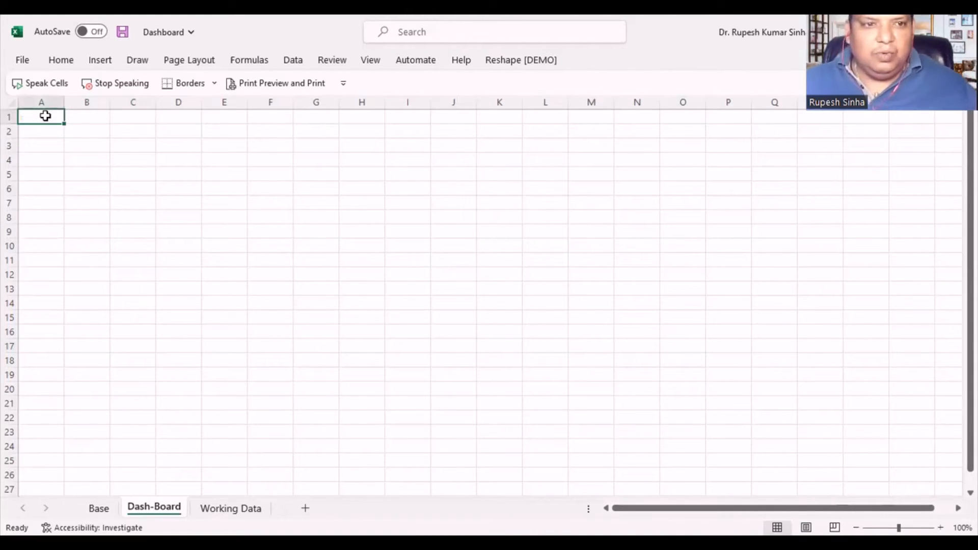
pyautogui.click(160, 265)
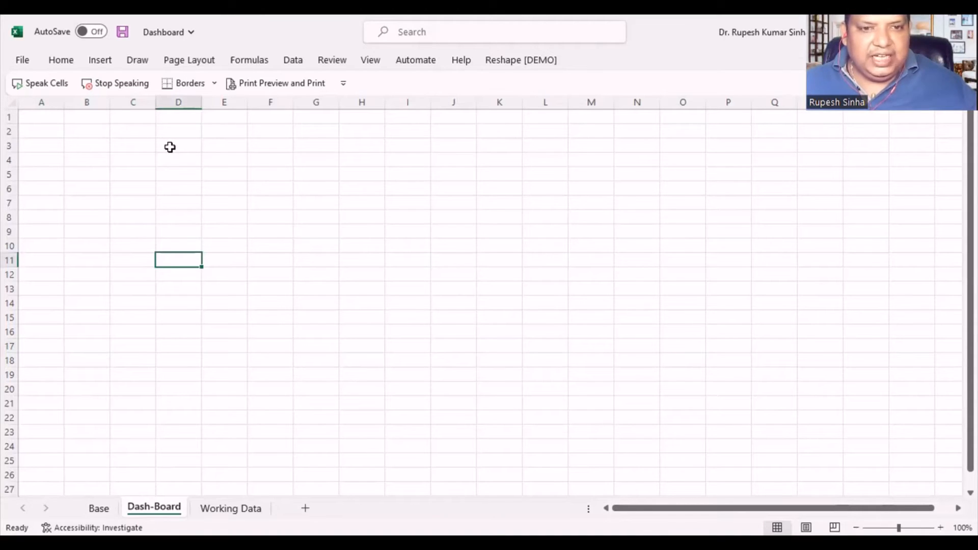
# - Hide the gridlines on the Dash-Board sheet
pyautogui.click(174, 447)
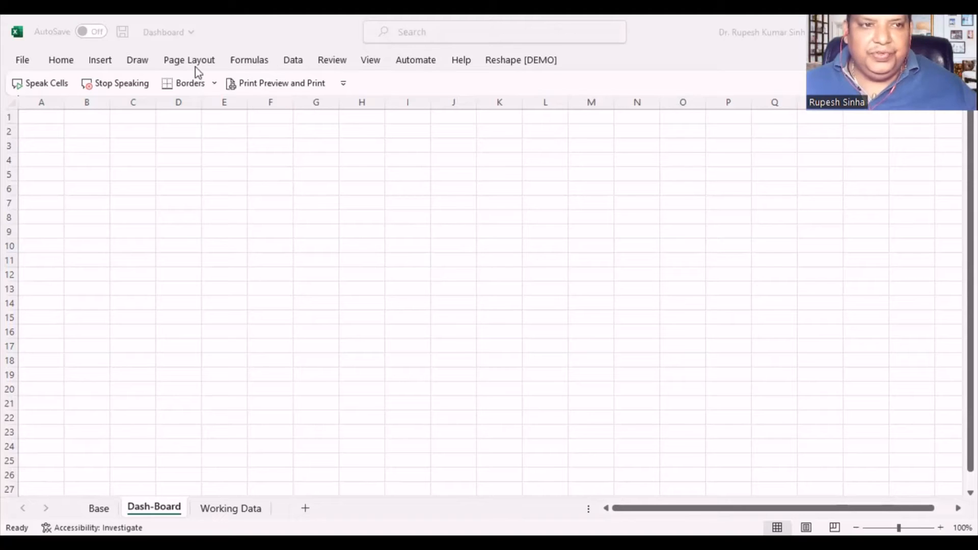
pyautogui.click(66, 65)
pyautogui.click(370, 61)
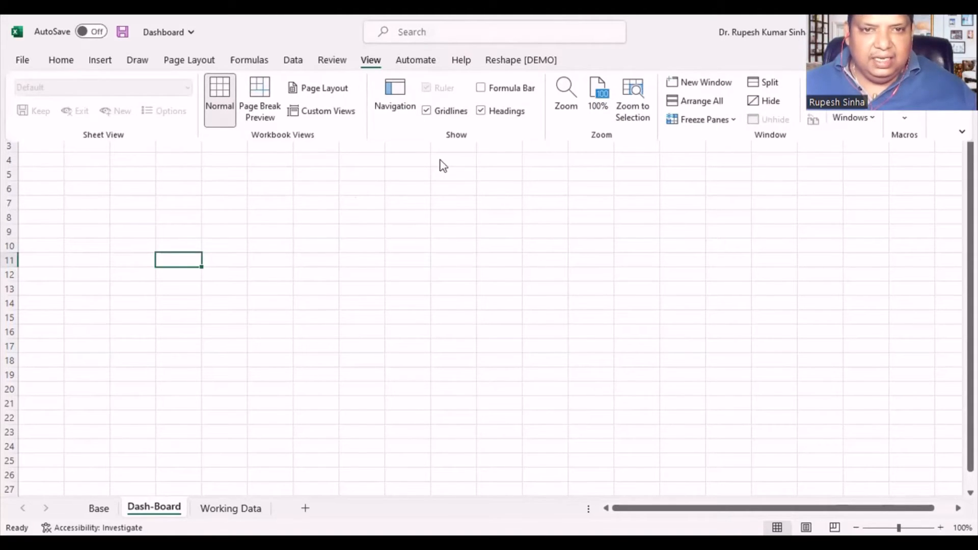
pyautogui.click(426, 112)
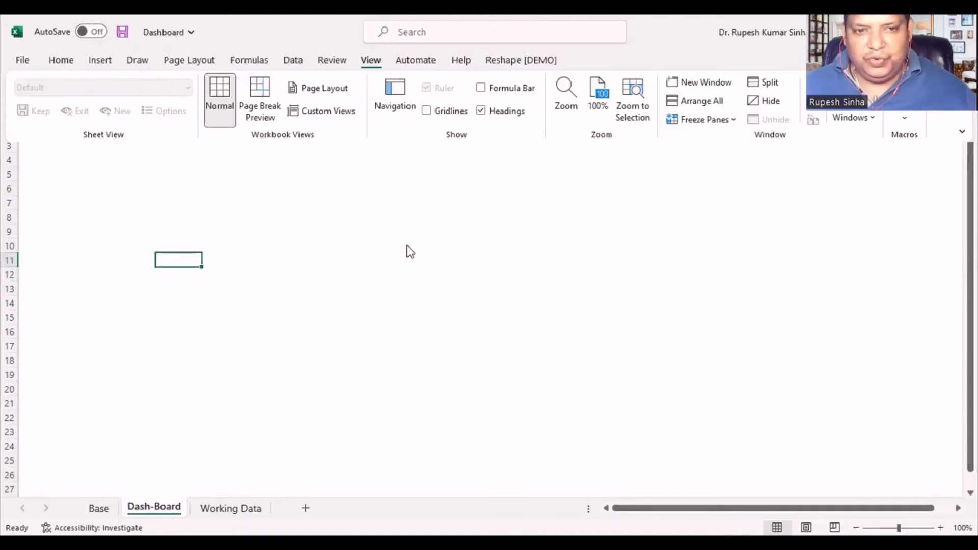
# - Draw a rectangle with rounded top corners over about cells C4 to E9 and increase its corner rounding
pyautogui.click(100, 60)
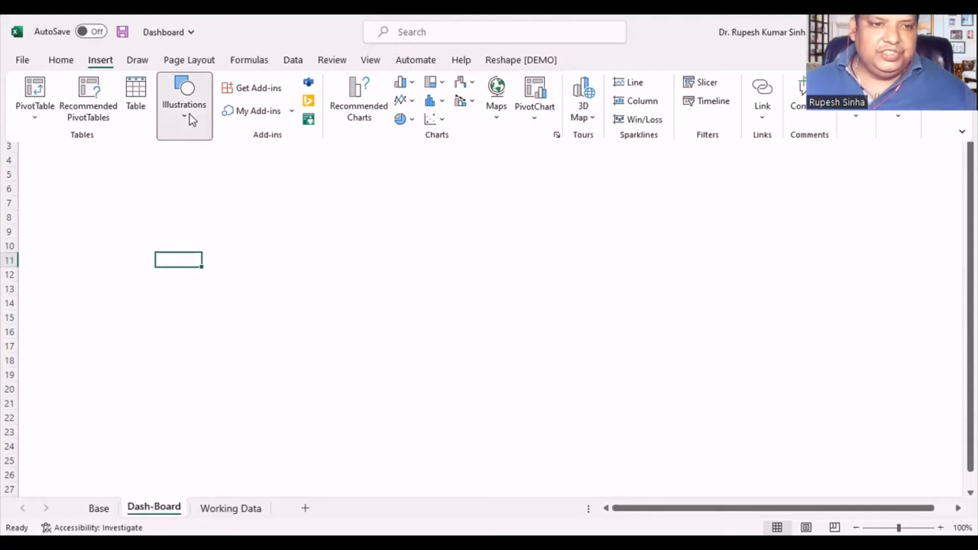
pyautogui.click(191, 119)
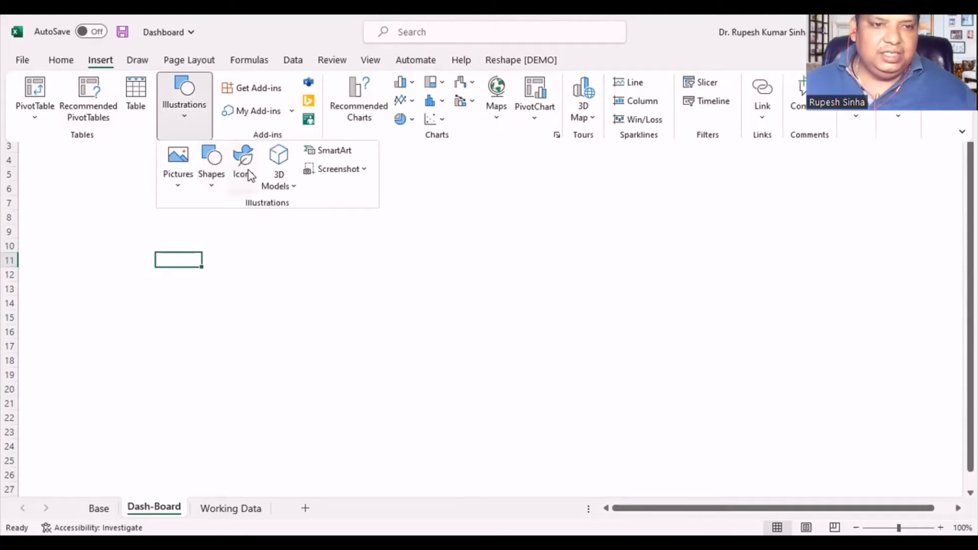
pyautogui.click(211, 176)
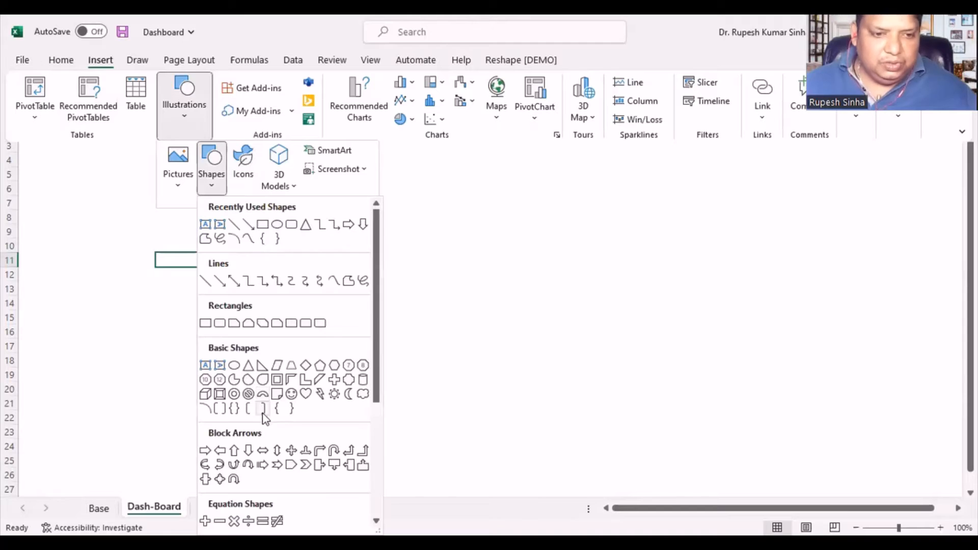
pyautogui.click(304, 324)
pyautogui.moveTo(129, 162); pyautogui.dragTo(271, 235)
pyautogui.moveTo(213, 208); pyautogui.dragTo(194, 206)
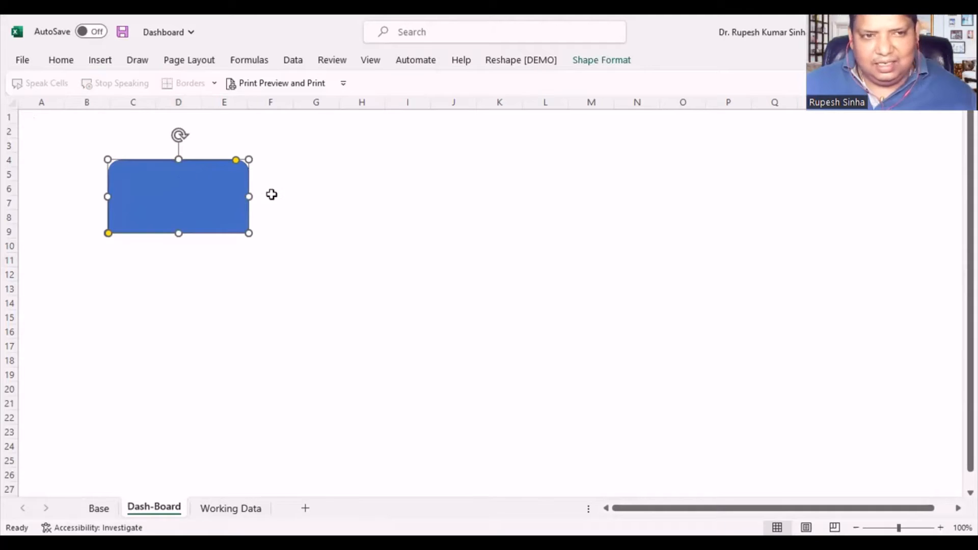
pyautogui.moveTo(235, 161); pyautogui.dragTo(223, 178)
pyautogui.click(319, 246)
# - Fill the rounded-top rectangle with a lighter green theme colour
pyautogui.click(183, 209)
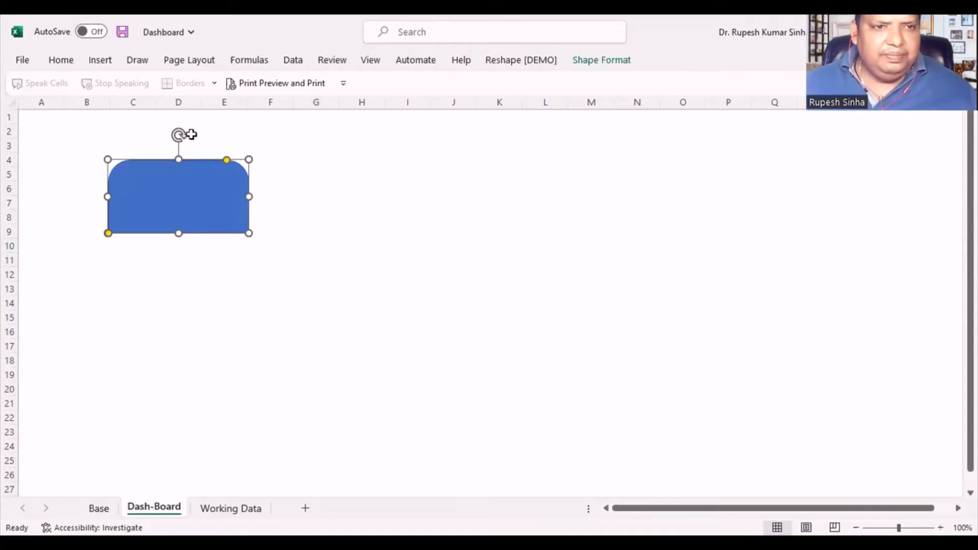
pyautogui.doubleClick(61, 65)
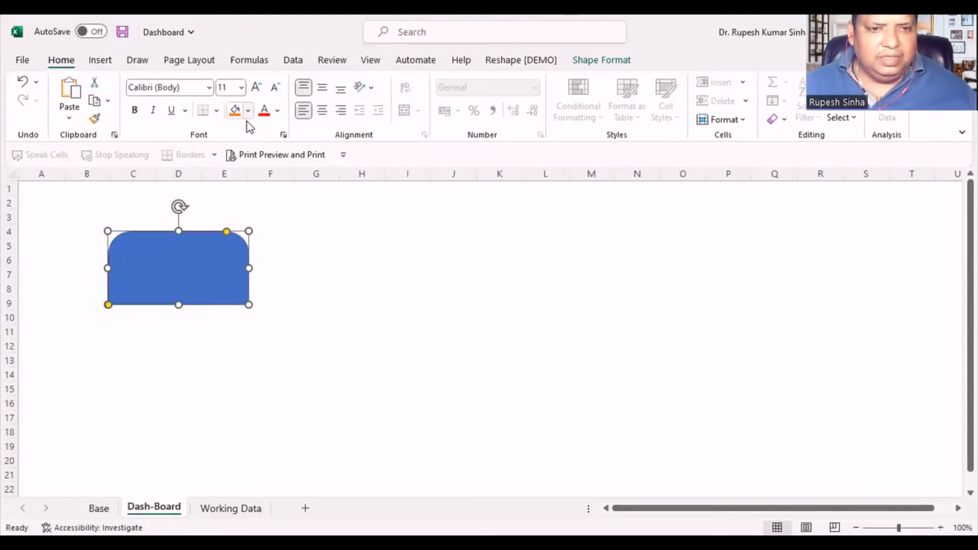
pyautogui.click(248, 113)
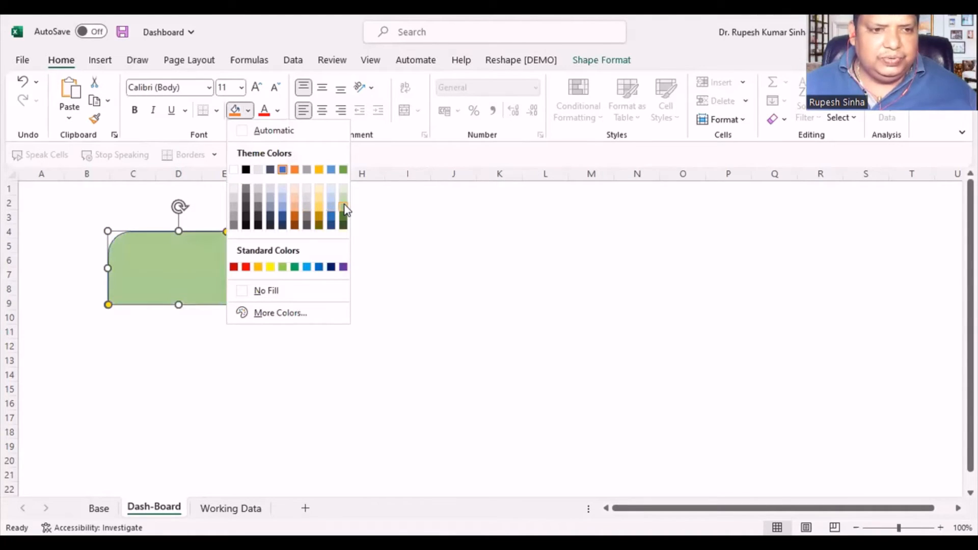
pyautogui.click(344, 207)
pyautogui.click(407, 303)
# - Copy the green shape and paste three copies, spacing them in a row beside the original across rows 4 to 9
pyautogui.click(199, 280)
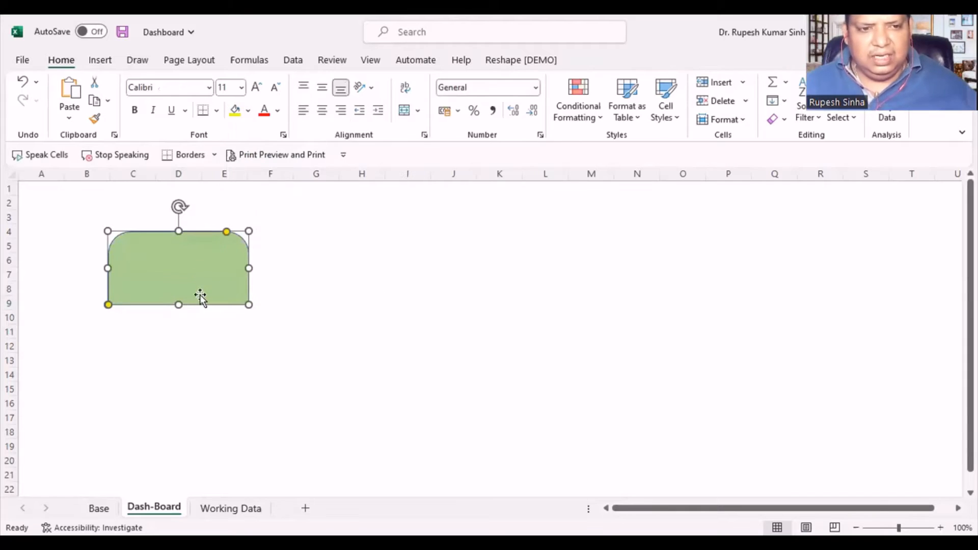
pyautogui.click(323, 260)
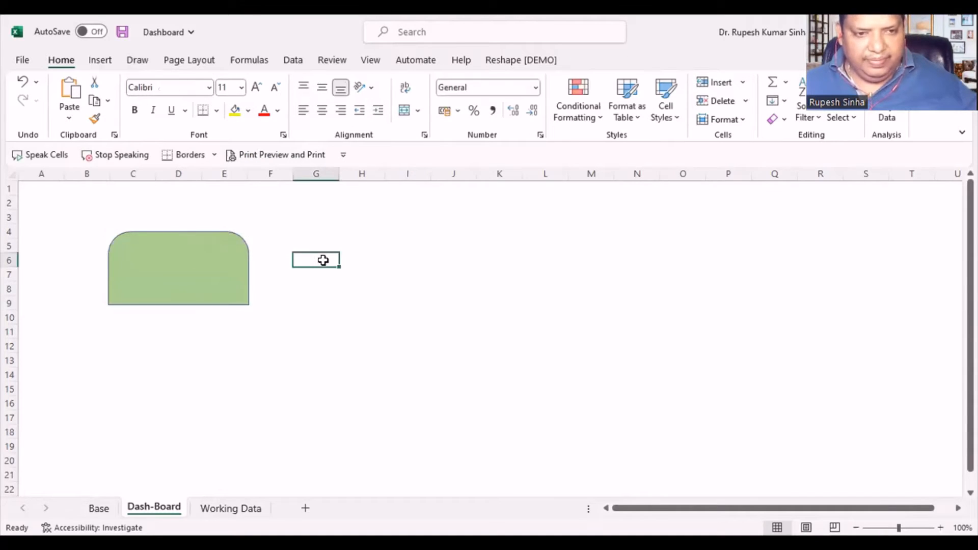
pyautogui.hotkey('ctrl', 'v')
pyautogui.moveTo(334, 284); pyautogui.dragTo(360, 262)
pyautogui.moveTo(511, 337); pyautogui.dragTo(186, 253)
pyautogui.click(546, 268)
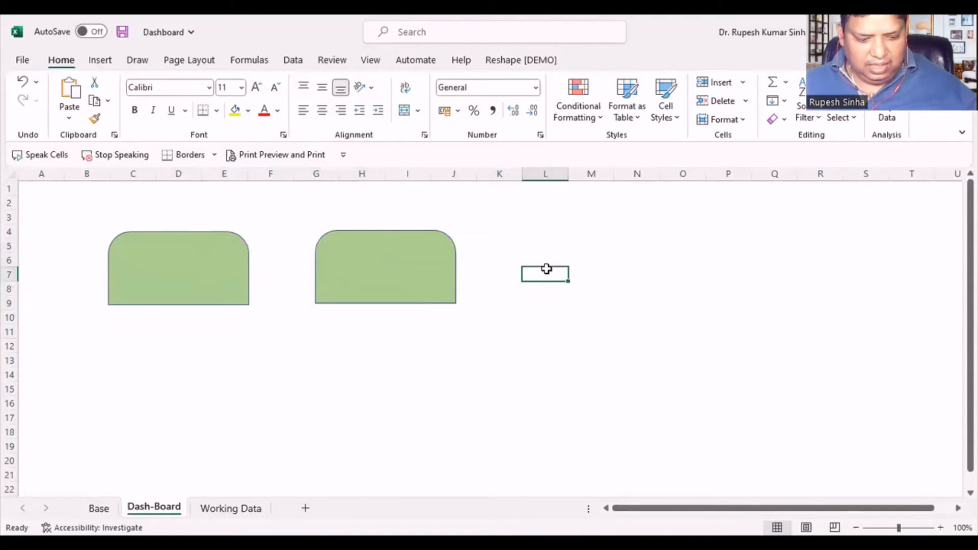
pyautogui.hotkey('ctrl', 'v')
pyautogui.moveTo(582, 304); pyautogui.dragTo(581, 274)
pyautogui.click(451, 345)
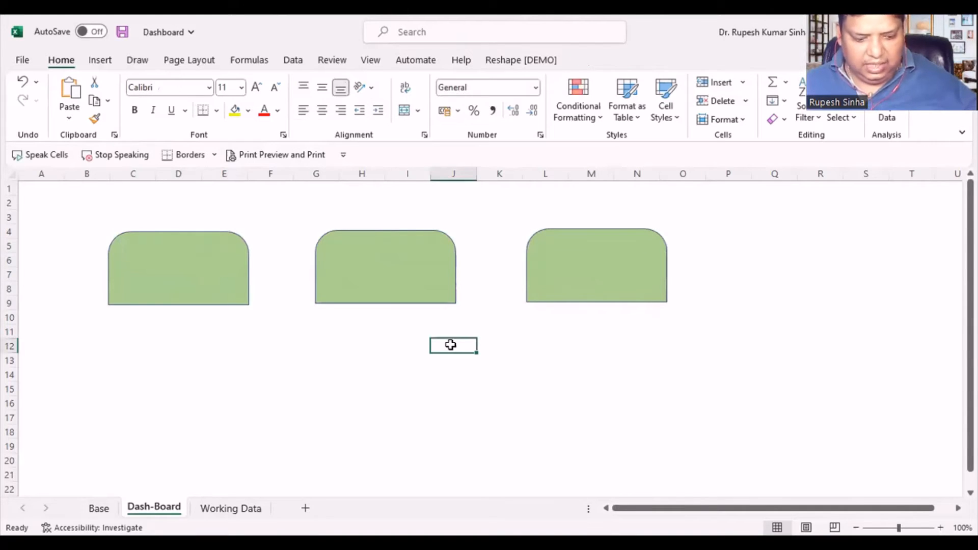
pyautogui.hotkey('ctrl', 'v')
pyautogui.moveTo(472, 345); pyautogui.dragTo(778, 234)
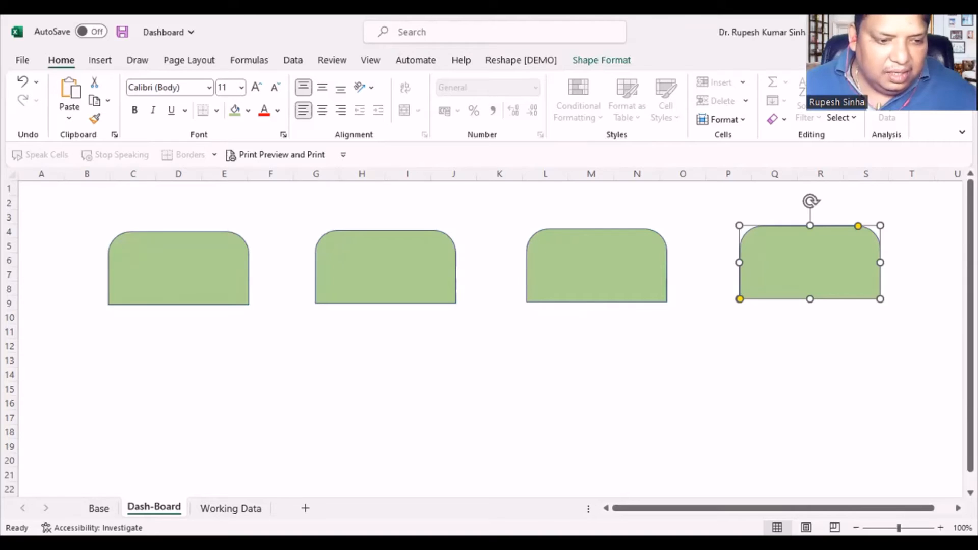
# - Examine the 2016 and 2017 profit and sales PivotTable on the Base sheet at a larger zoom
pyautogui.hotkey('ctrl', 'pageup')
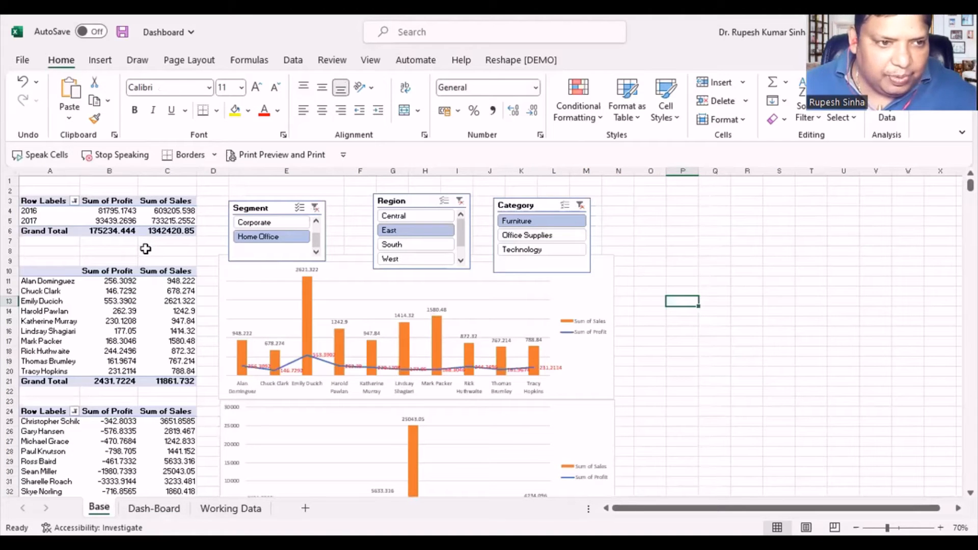
pyautogui.scroll(3, 145, 249)
pyautogui.scroll(3, 145, 250)
pyautogui.scroll(3, 178, 251)
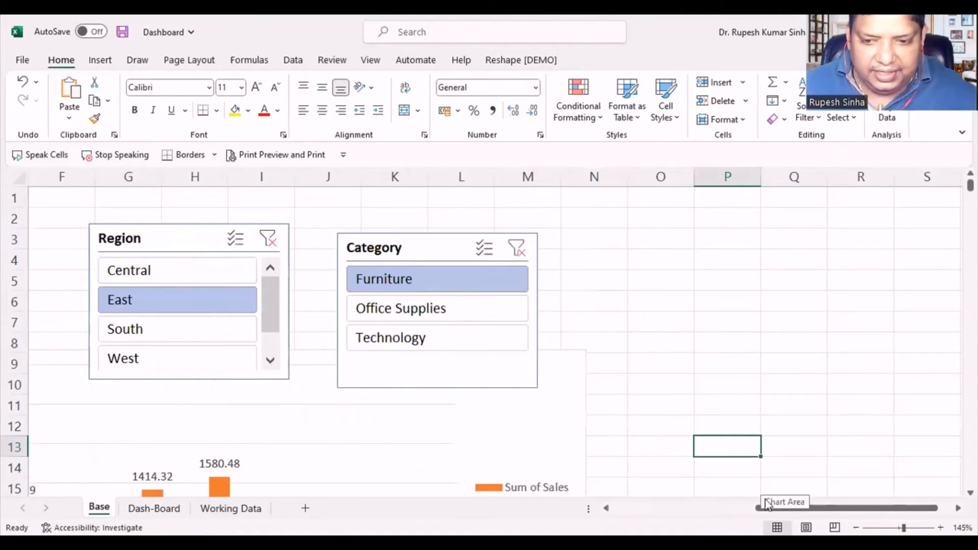
pyautogui.click(751, 508)
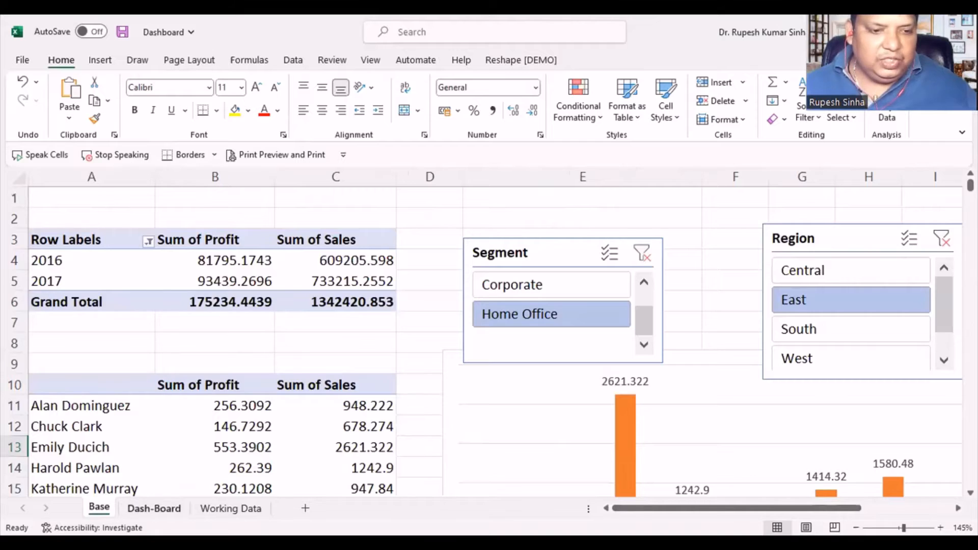
# - Select the first green card on the Dash-Board sheet and show the formula bar
pyautogui.click(153, 508)
pyautogui.click(164, 272)
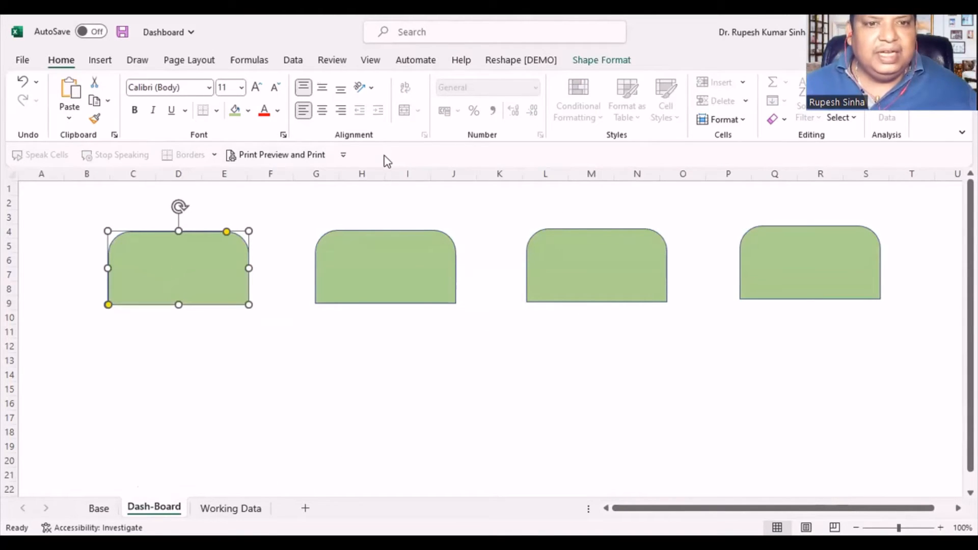
pyautogui.click(371, 60)
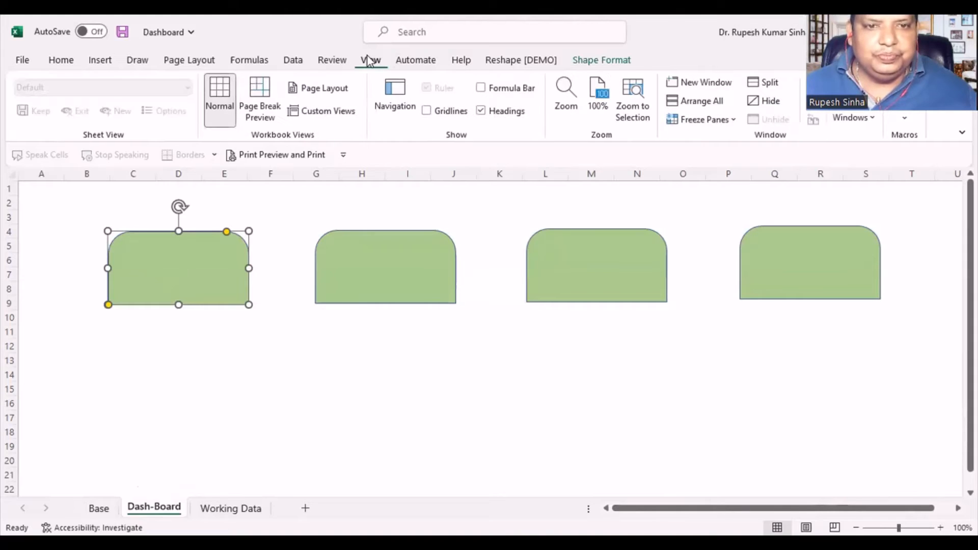
pyautogui.click(481, 87)
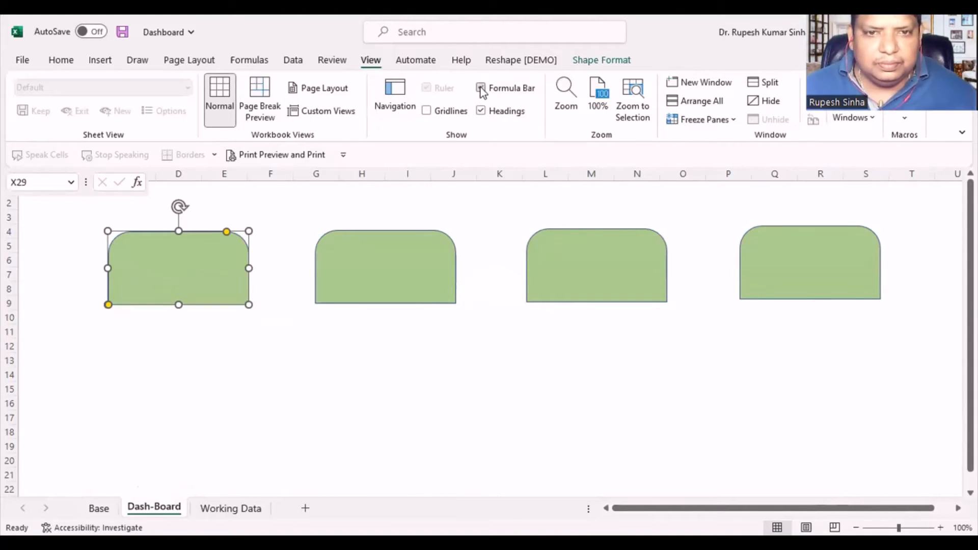
pyautogui.click(252, 187)
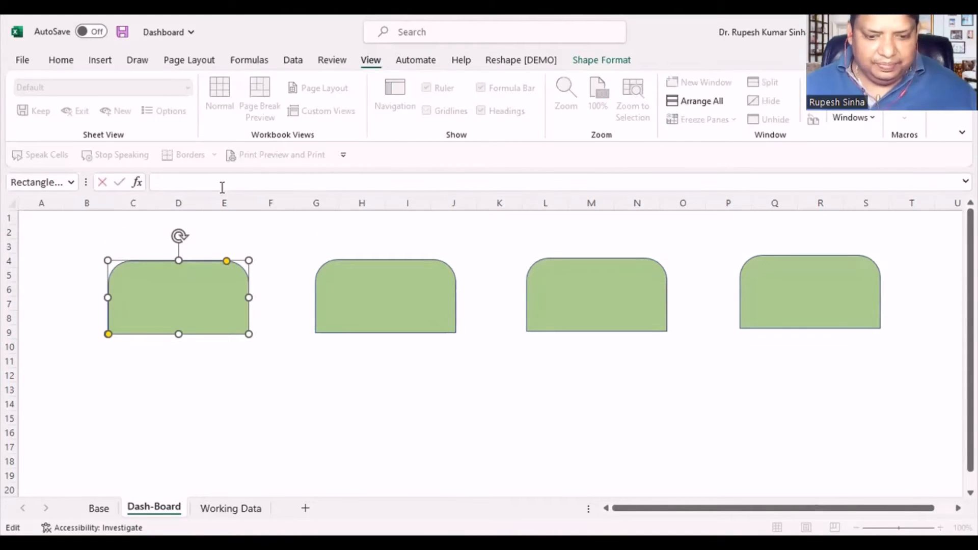
pyautogui.write('=')
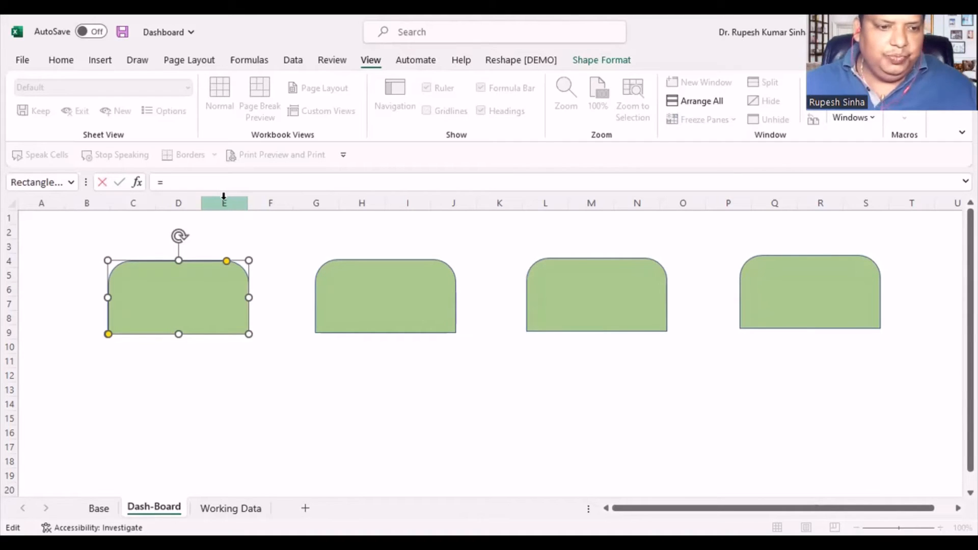
pyautogui.click(99, 508)
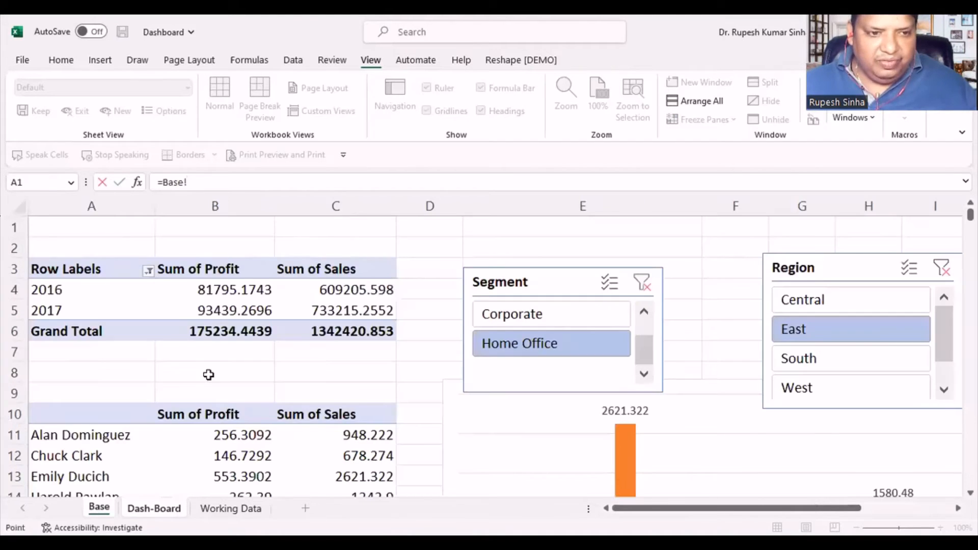
pyautogui.click(216, 288)
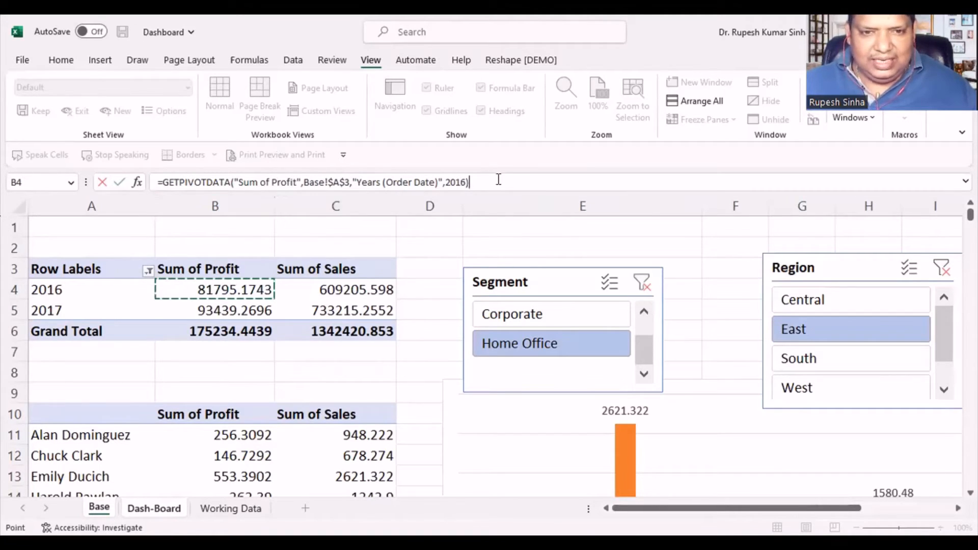
pyautogui.moveTo(468, 182); pyautogui.dragTo(125, 183)
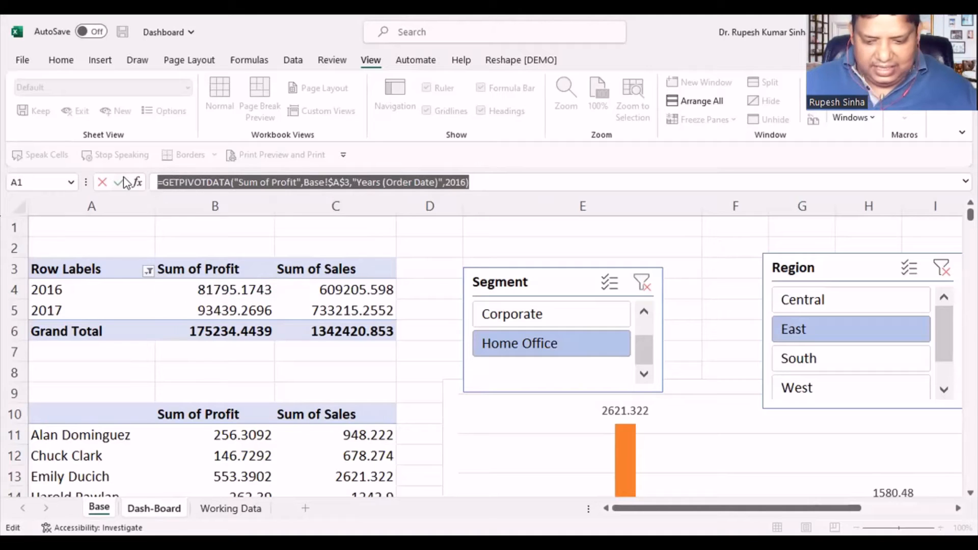
pyautogui.write('=')
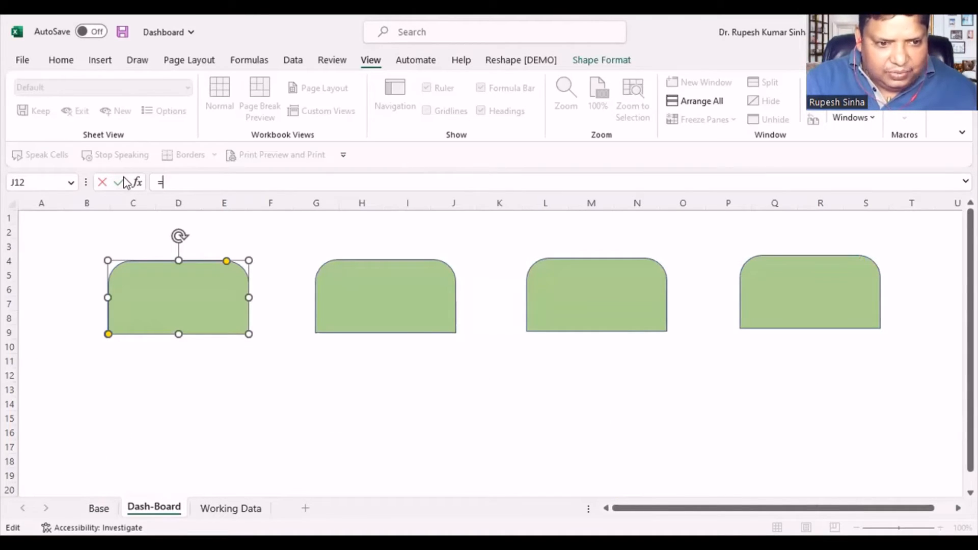
# - Link the first green card's text to the 2016 profit cell with the formula =Base!B4
pyautogui.click(188, 308)
pyautogui.click(502, 322)
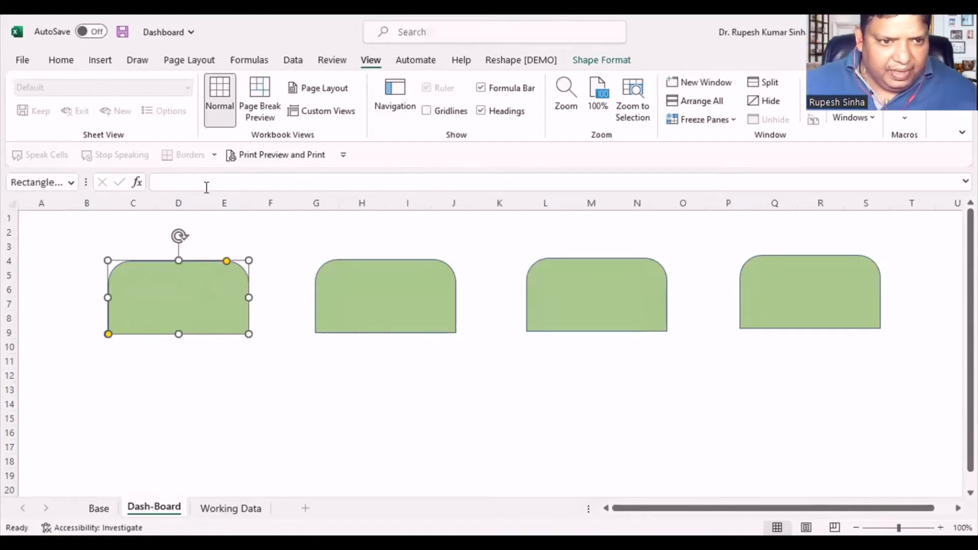
pyautogui.write('=')
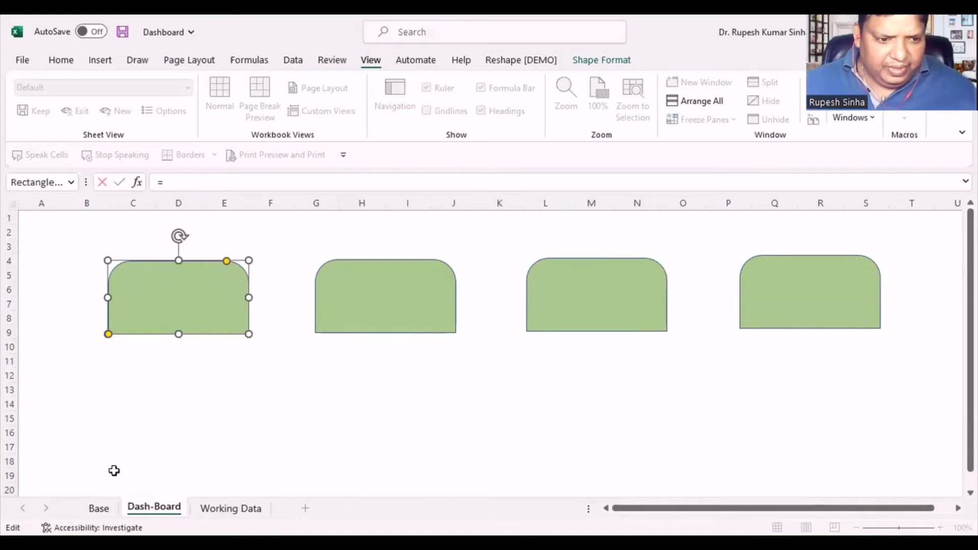
pyautogui.click(99, 508)
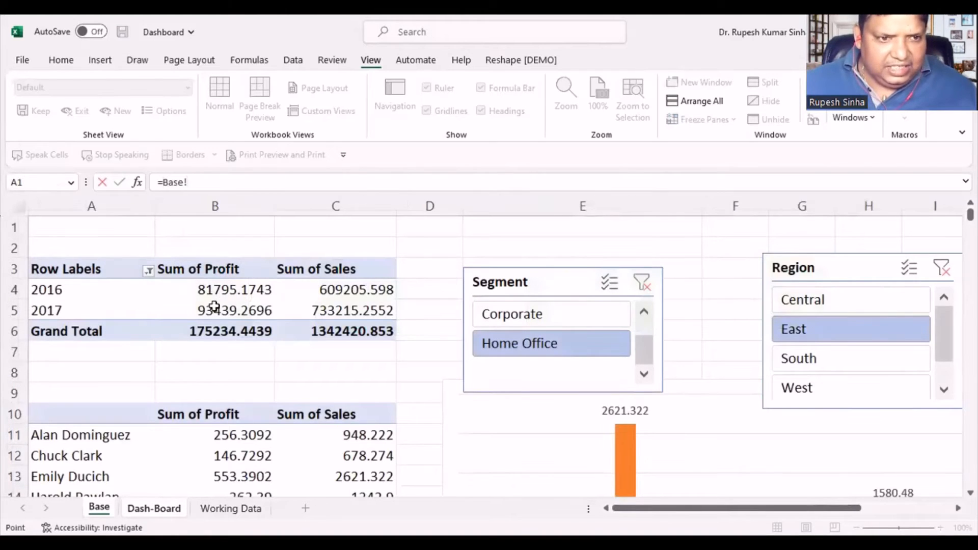
pyautogui.click(236, 206)
pyautogui.write('B')
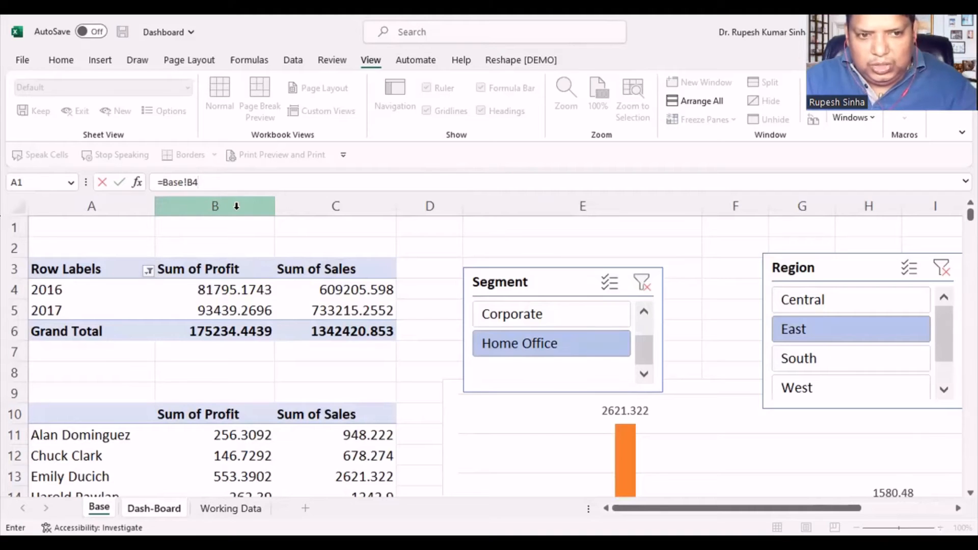
pyautogui.write('4')
pyautogui.press('Return')
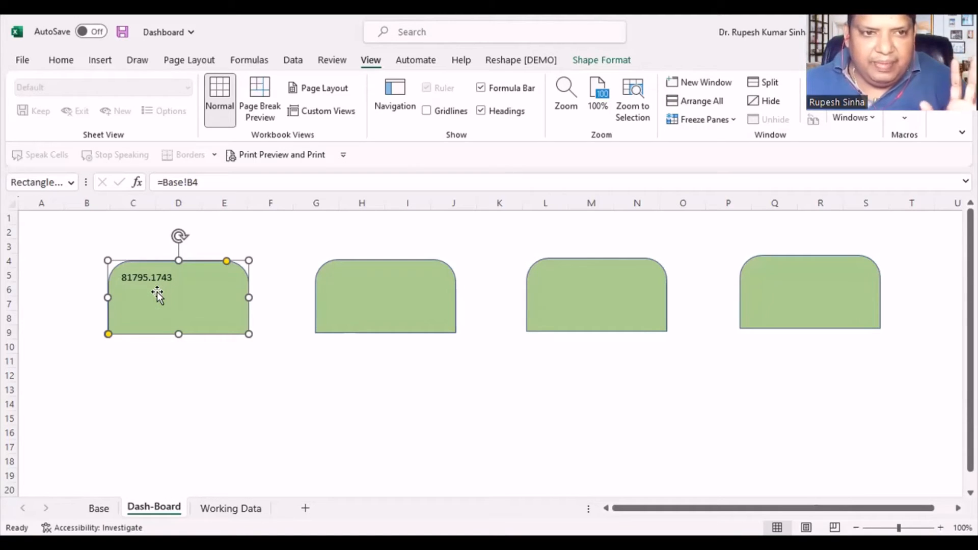
# - Enlarge the first card's linked value to 18 pt and centre it horizontally and vertically in the shape
pyautogui.click(69, 63)
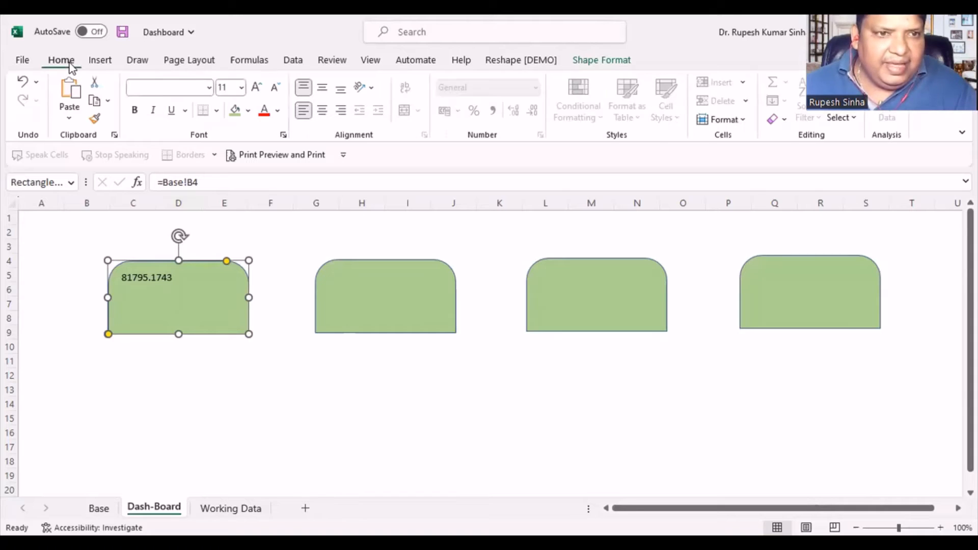
pyautogui.click(256, 92)
pyautogui.click(256, 92)
pyautogui.click(256, 92)
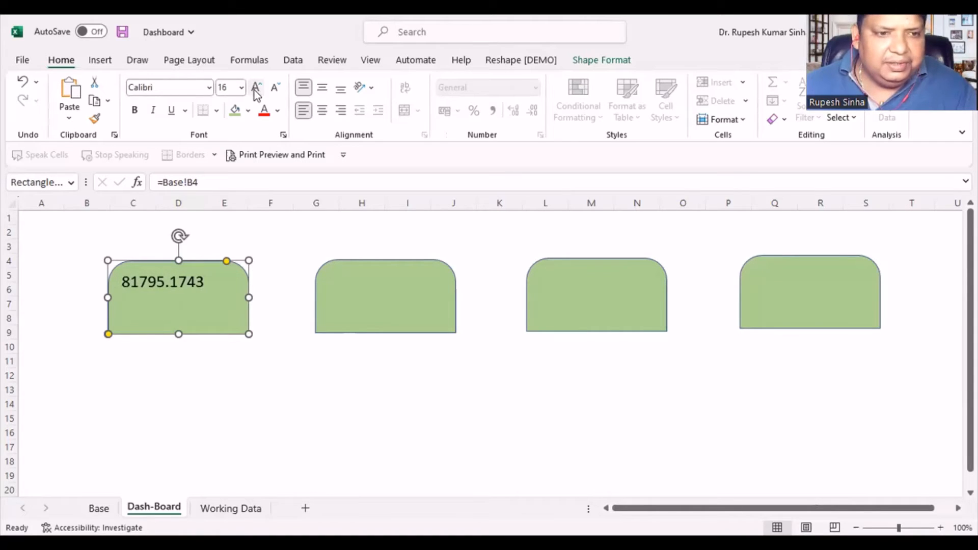
pyautogui.click(321, 110)
pyautogui.click(323, 89)
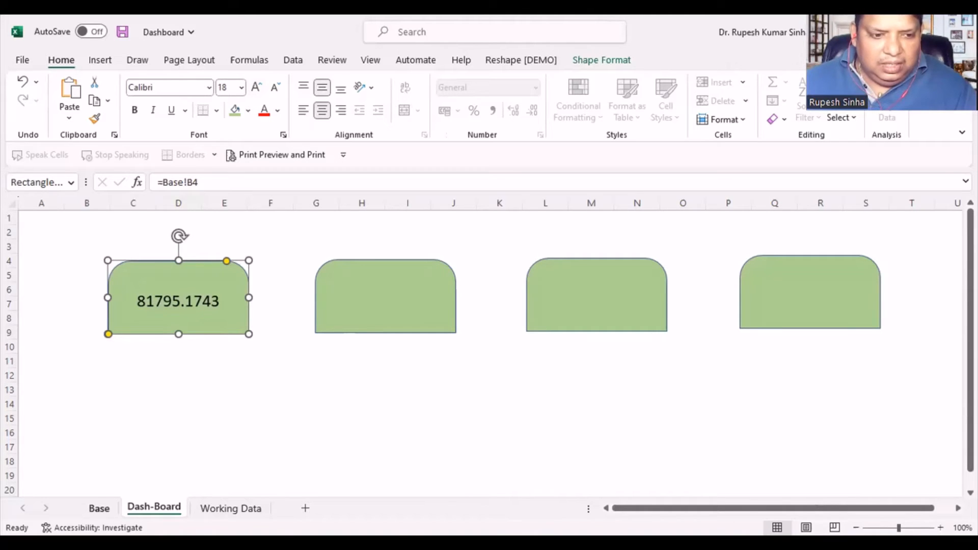
# - Reduce the 2016 and 2017 profit and sales values in Base cells B4:C5 to two decimal places
pyautogui.click(99, 509)
pyautogui.moveTo(207, 295); pyautogui.dragTo(345, 315)
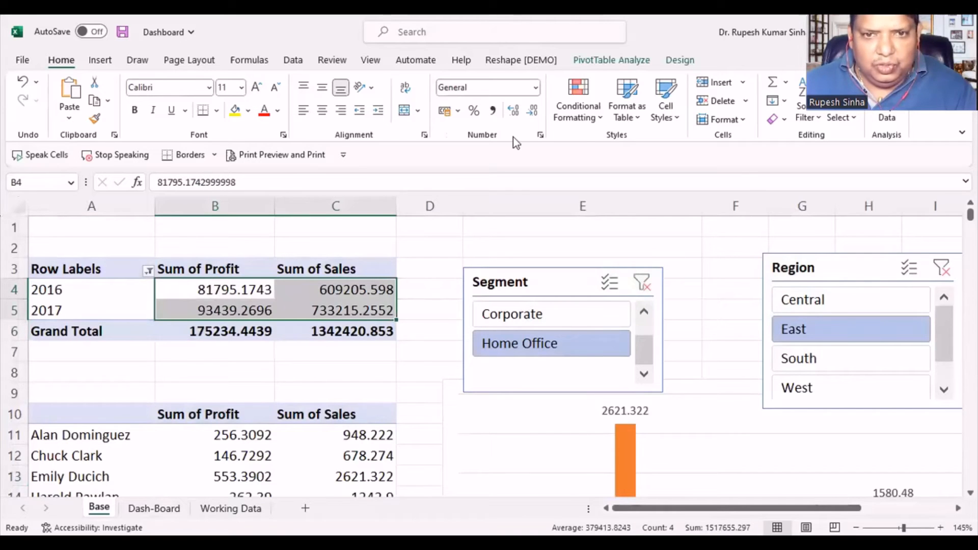
pyautogui.click(533, 110)
pyautogui.click(532, 110)
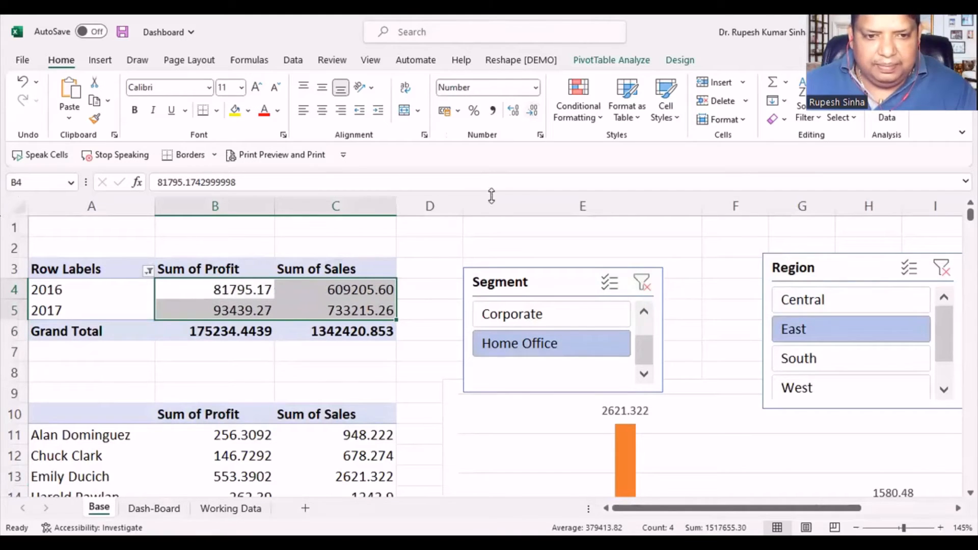
pyautogui.click(442, 240)
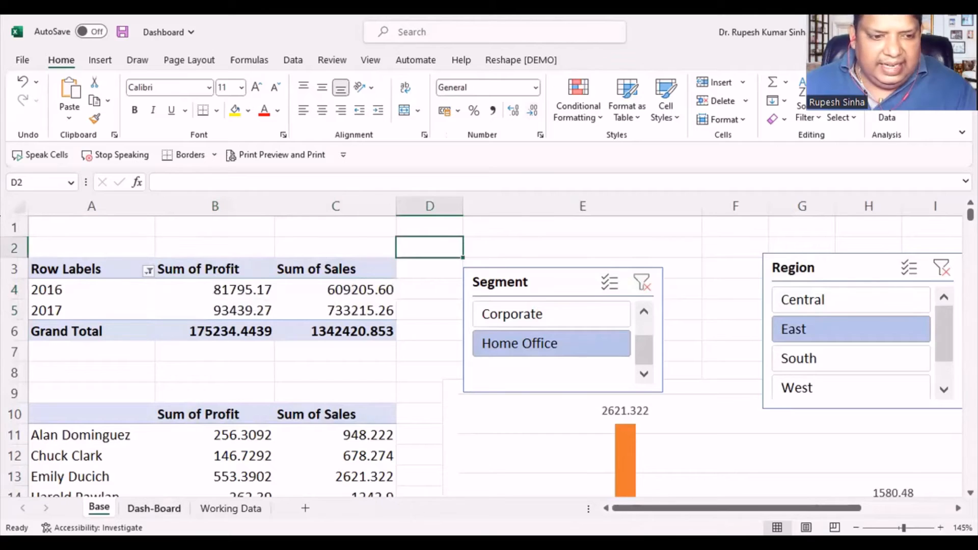
pyautogui.click(154, 508)
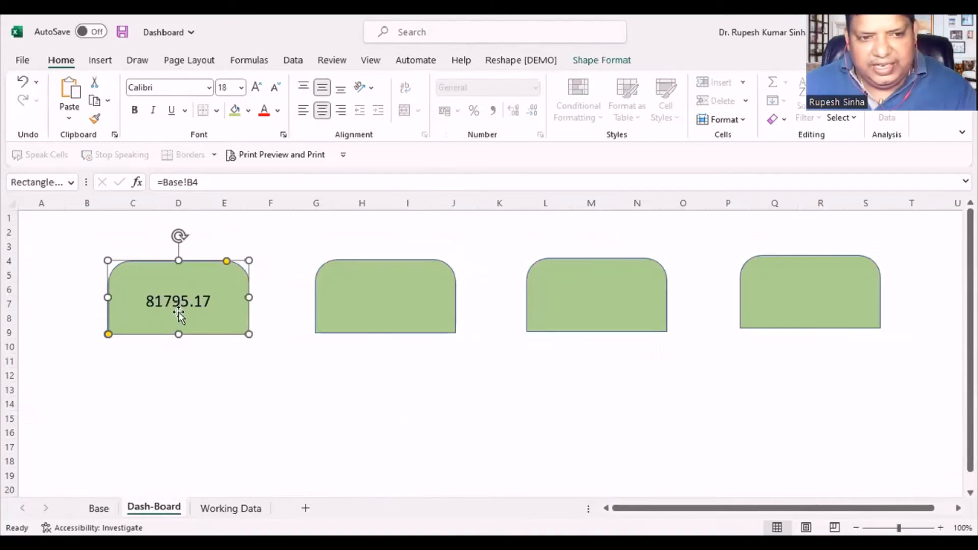
pyautogui.click(99, 508)
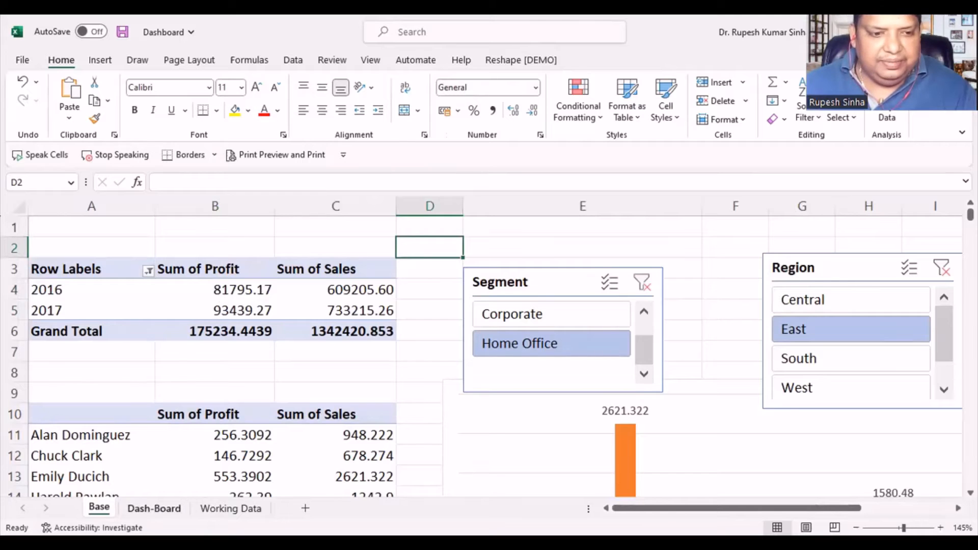
pyautogui.click(153, 509)
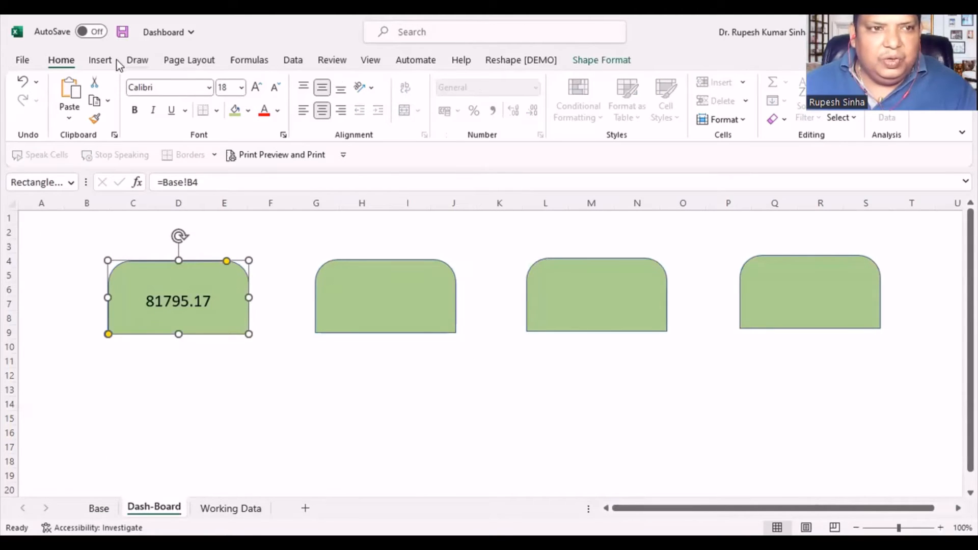
# - Add a text box reading "Profit : 2016" on the first green card and place it above the linked value
pyautogui.click(100, 61)
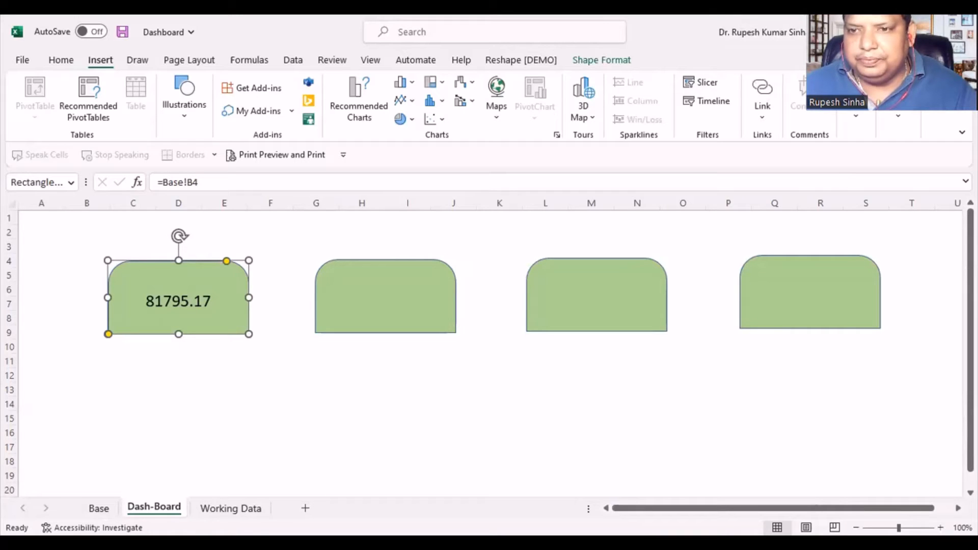
pyautogui.click(856, 117)
pyautogui.click(808, 162)
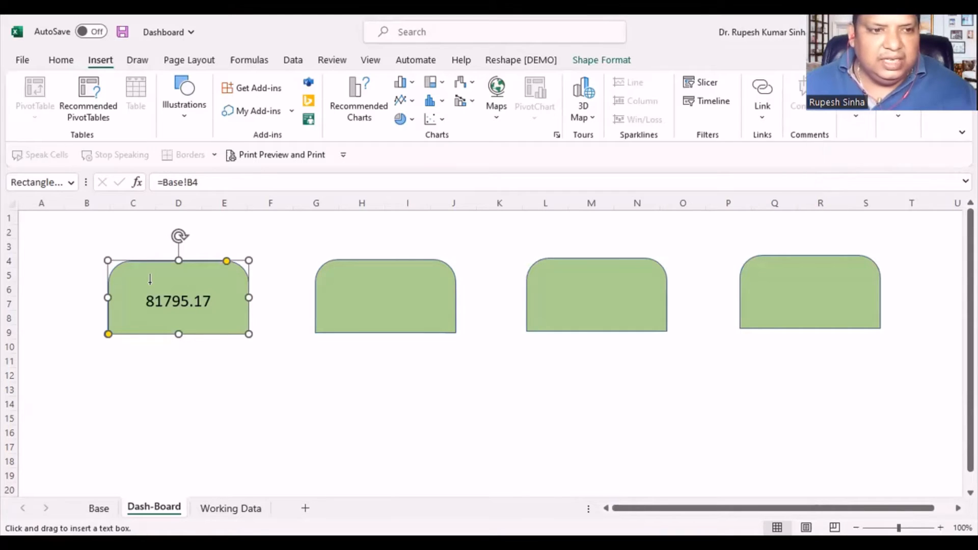
pyautogui.click(147, 275)
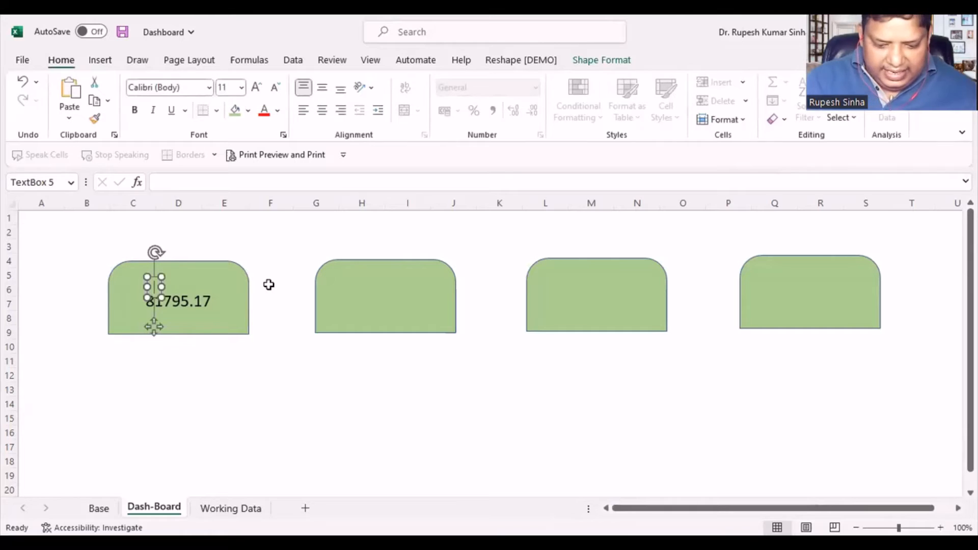
pyautogui.write('Profi')
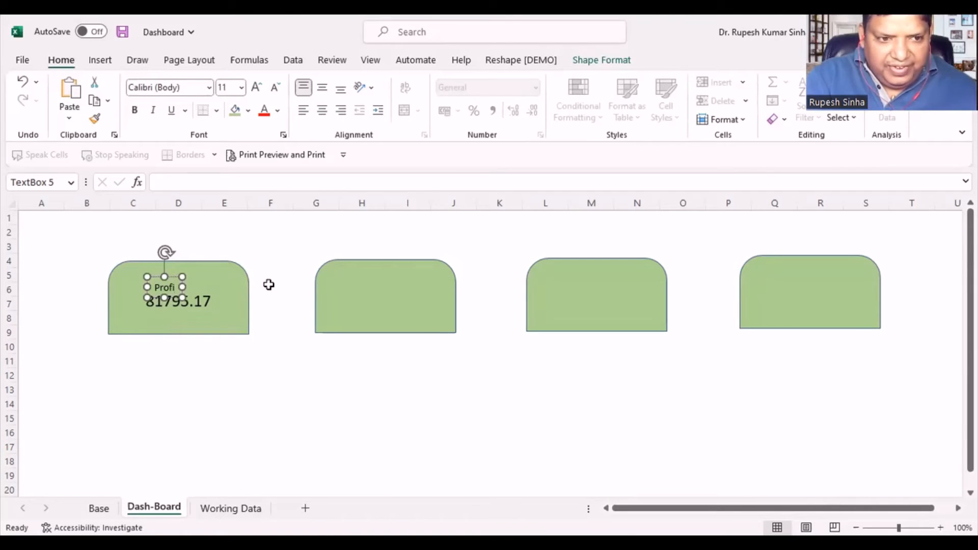
pyautogui.write('t : 2')
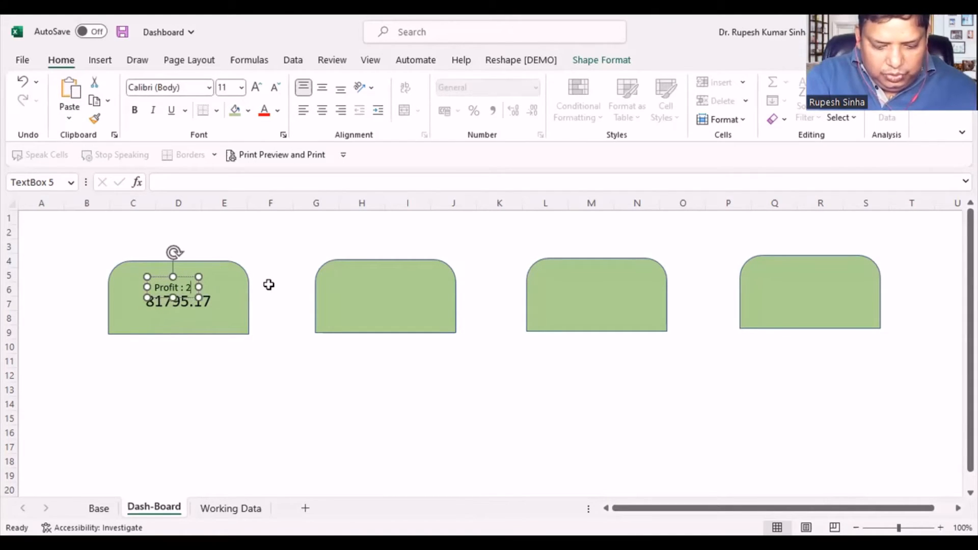
pyautogui.write('016')
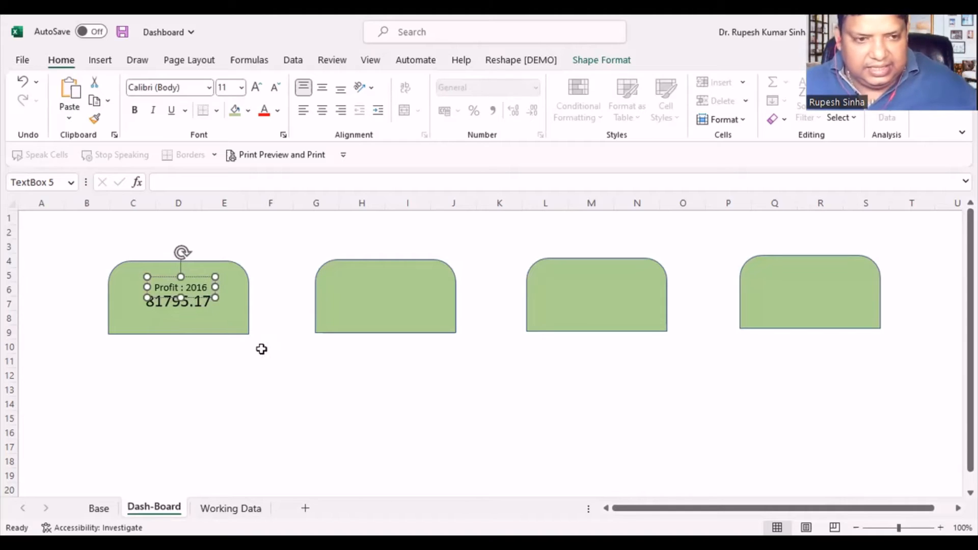
pyautogui.click(220, 373)
pyautogui.click(184, 286)
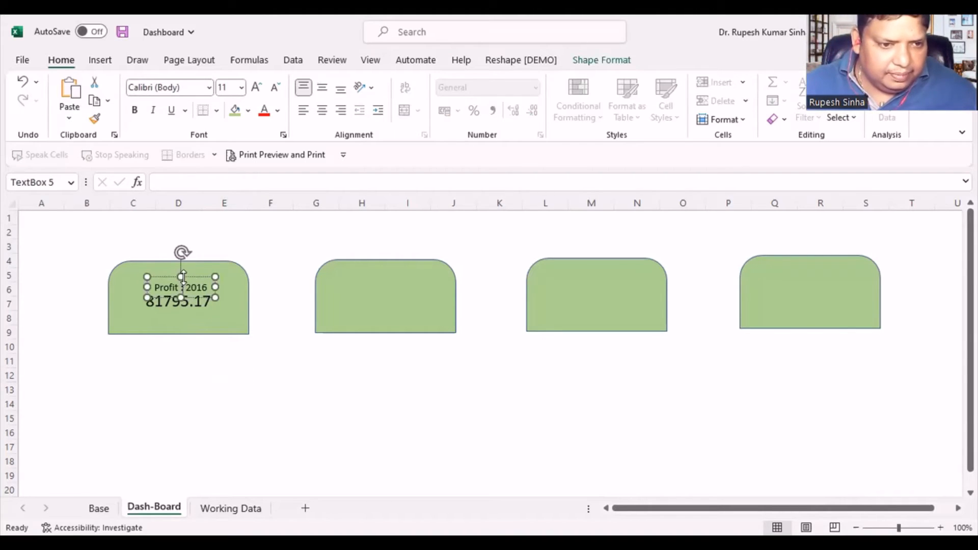
pyautogui.moveTo(187, 270); pyautogui.dragTo(153, 276)
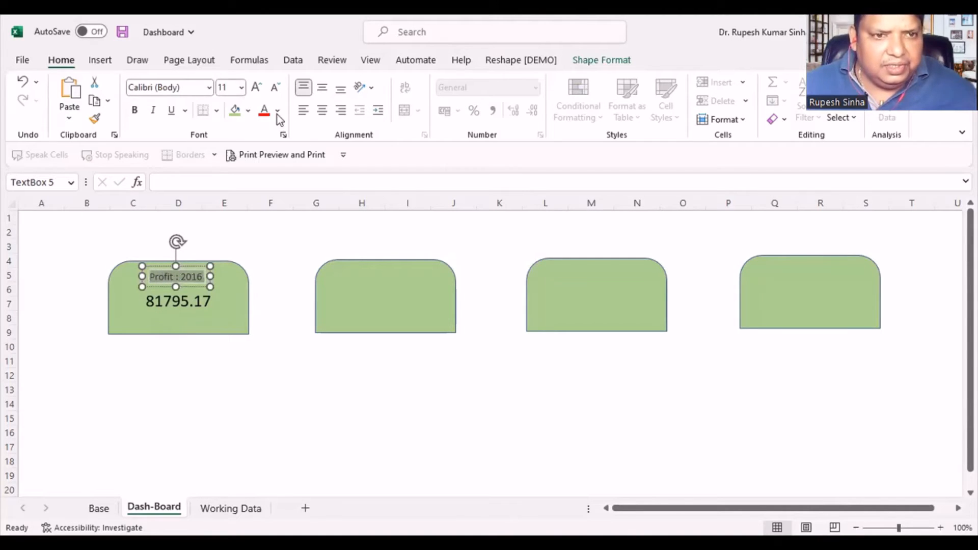
# - Colour the "Profit : 2016" label text with a darker blue theme colour
pyautogui.click(248, 110)
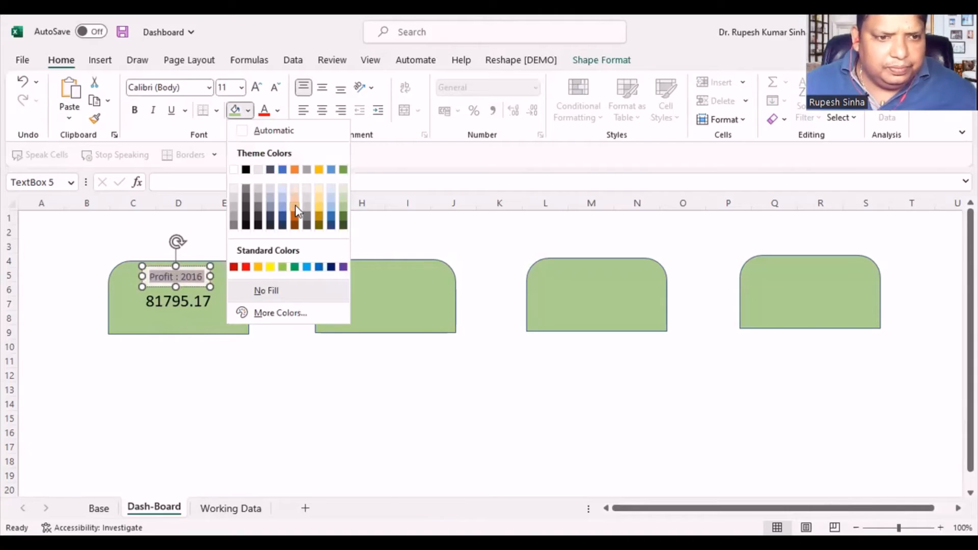
pyautogui.click(277, 111)
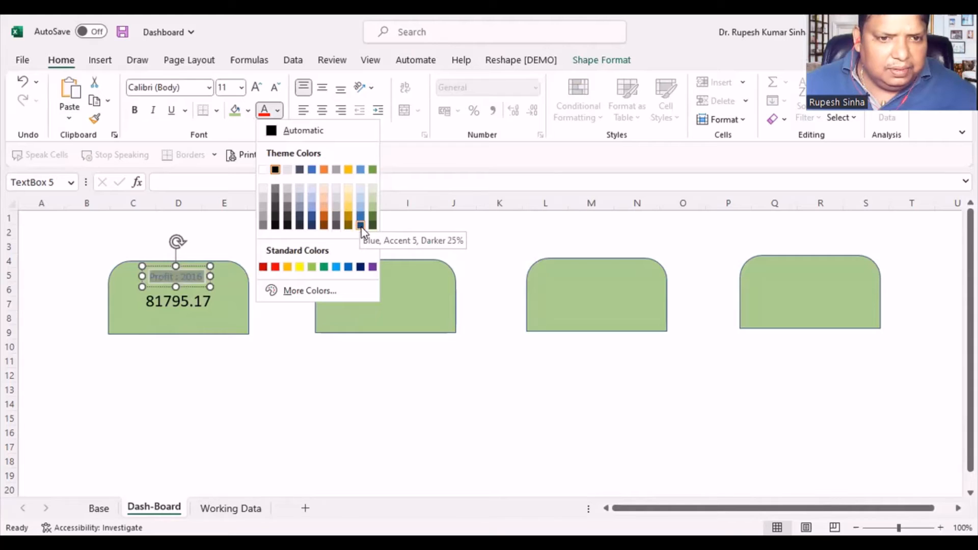
pyautogui.click(309, 219)
pyautogui.click(96, 246)
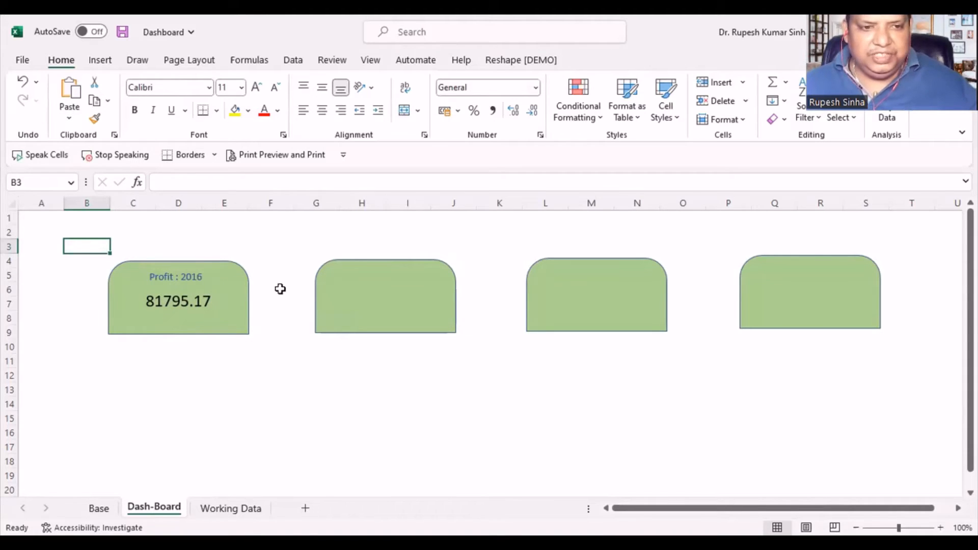
pyautogui.click(191, 277)
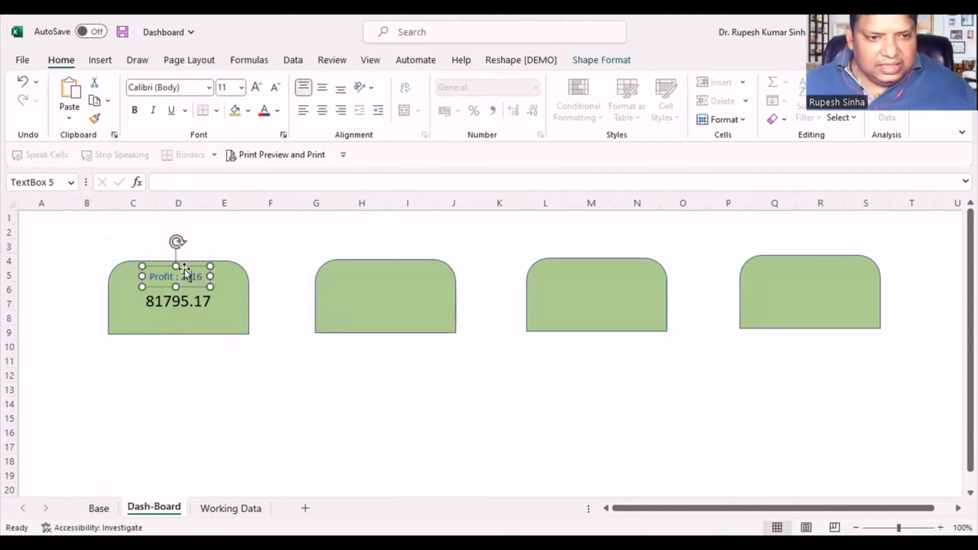
# - Duplicate the "Profit : 2016" label onto the second green card and change its text to "Profit : 2017"
pyautogui.click(255, 236)
pyautogui.hotkey('ctrl', 'v')
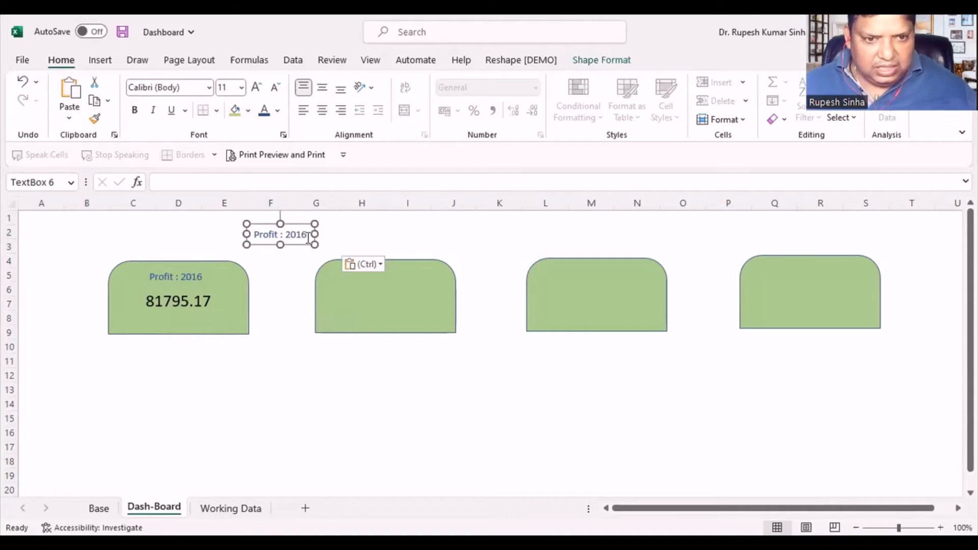
pyautogui.moveTo(287, 223); pyautogui.dragTo(390, 263)
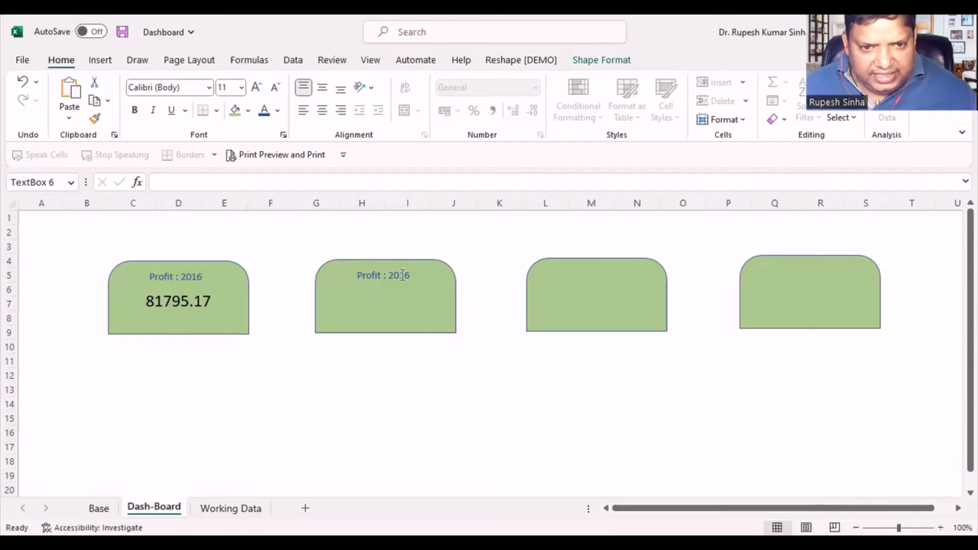
pyautogui.click(411, 275)
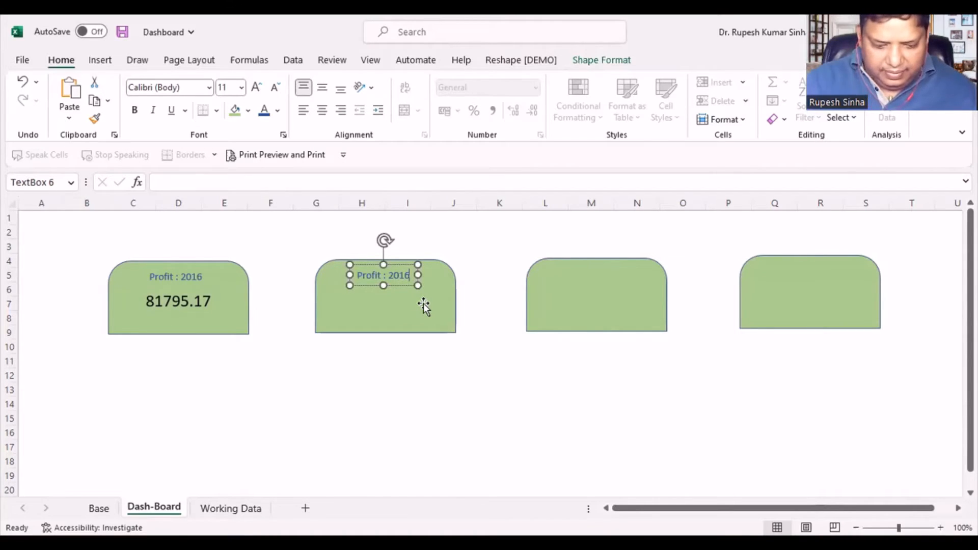
pyautogui.press('BackSpace')
pyautogui.write('7')
pyautogui.click(356, 367)
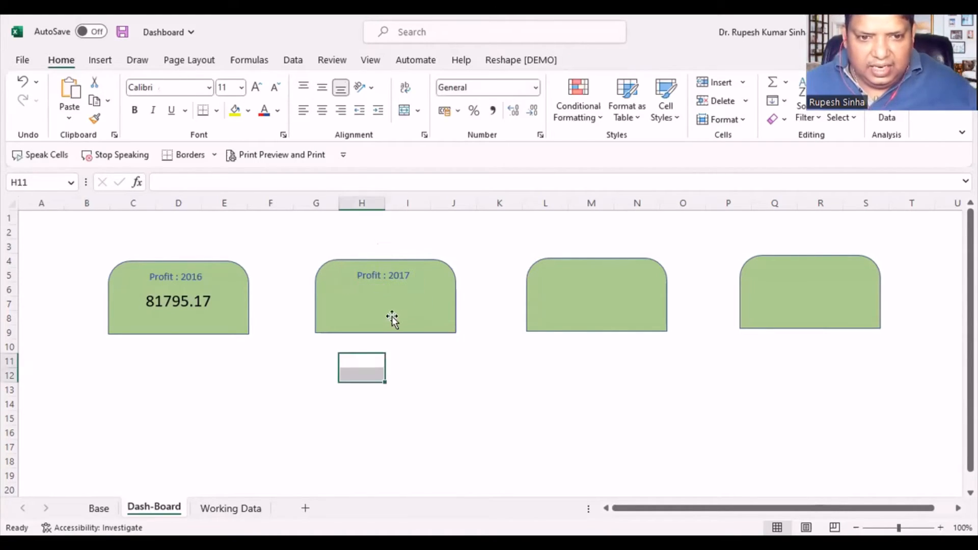
# - Link the second card's shape to the 2017 profit value with the formula =Base!B5, based on the first card's formula
pyautogui.click(392, 318)
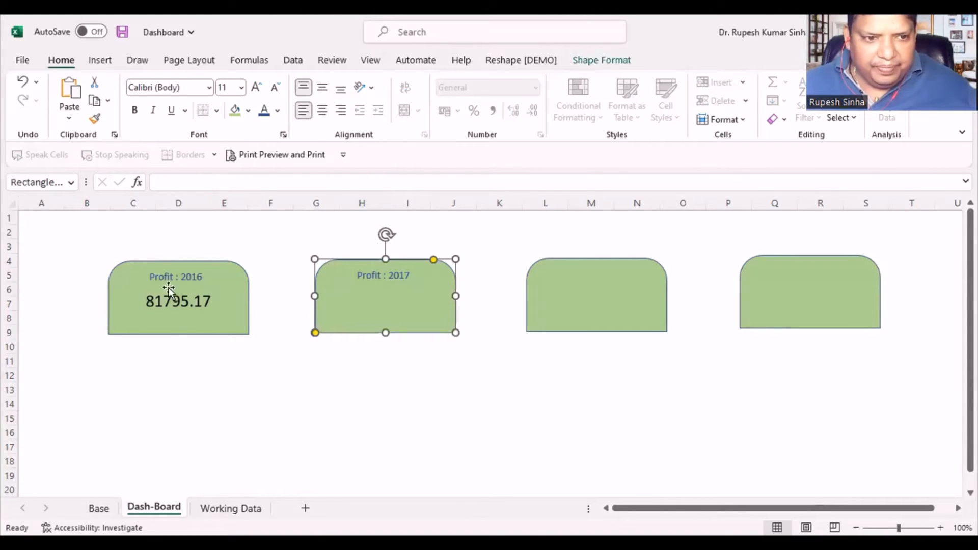
pyautogui.click(169, 316)
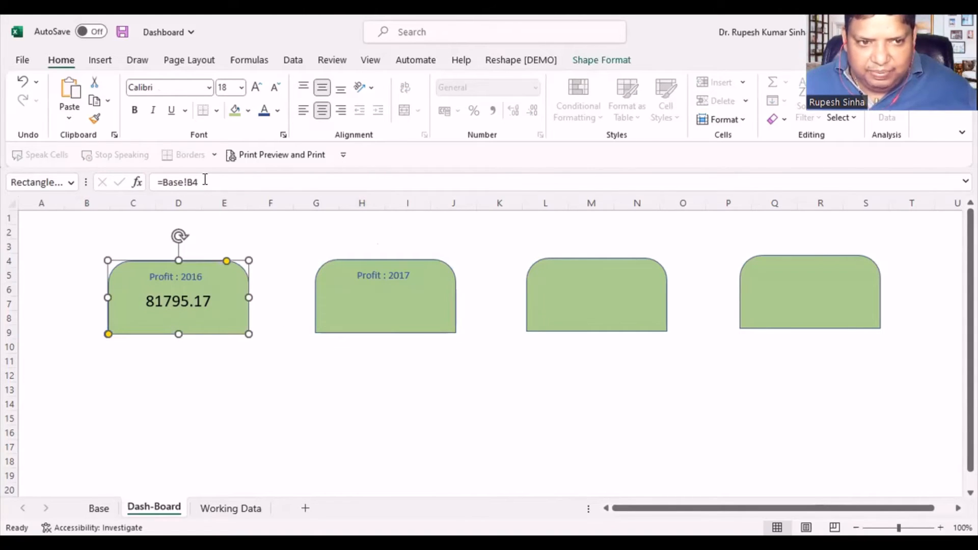
pyautogui.moveTo(205, 179); pyautogui.dragTo(157, 181)
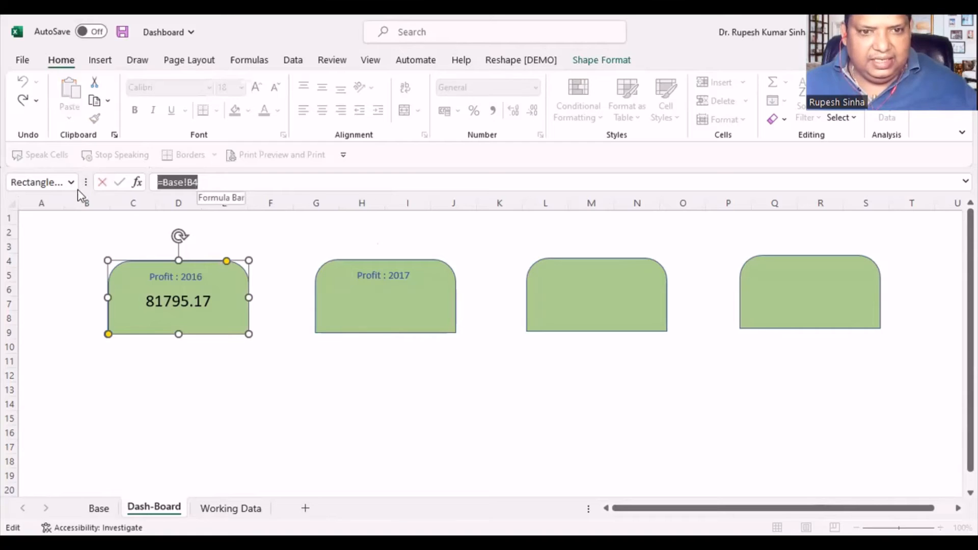
pyautogui.hotkey('ctrl', 'c')
pyautogui.click(337, 298)
pyautogui.click(241, 180)
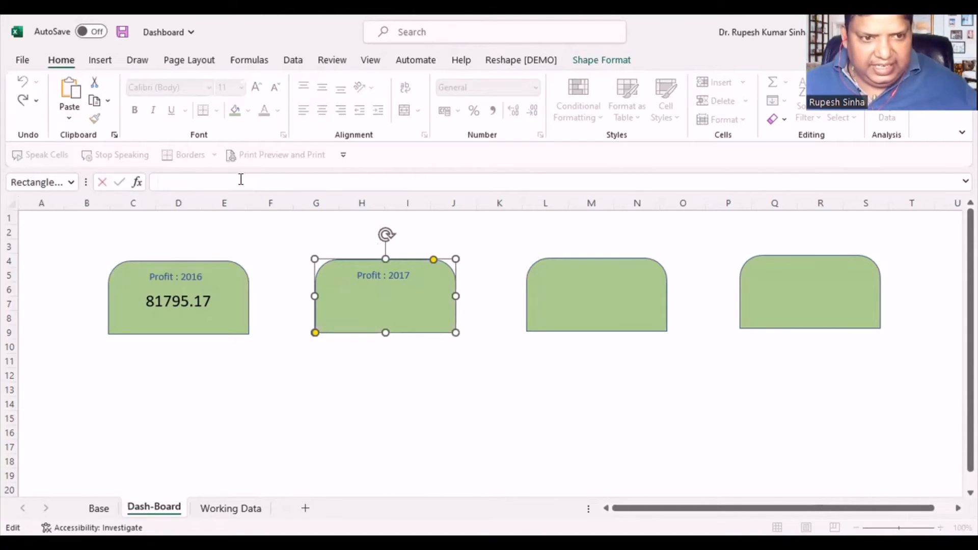
pyautogui.hotkey('ctrl', 'v')
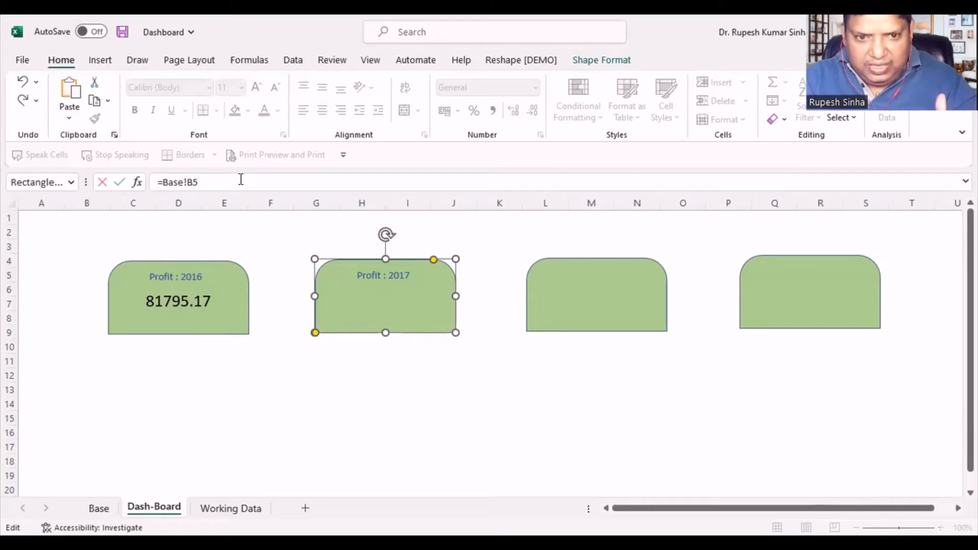
pyautogui.press('Return')
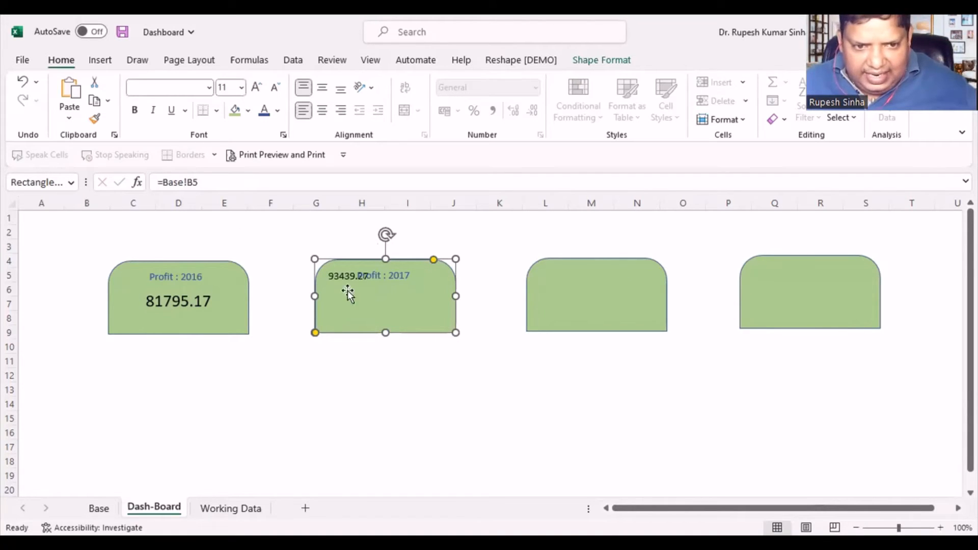
# - Copy the first card's formatting onto the "Profit : 2017" card with Format Painter
pyautogui.click(170, 320)
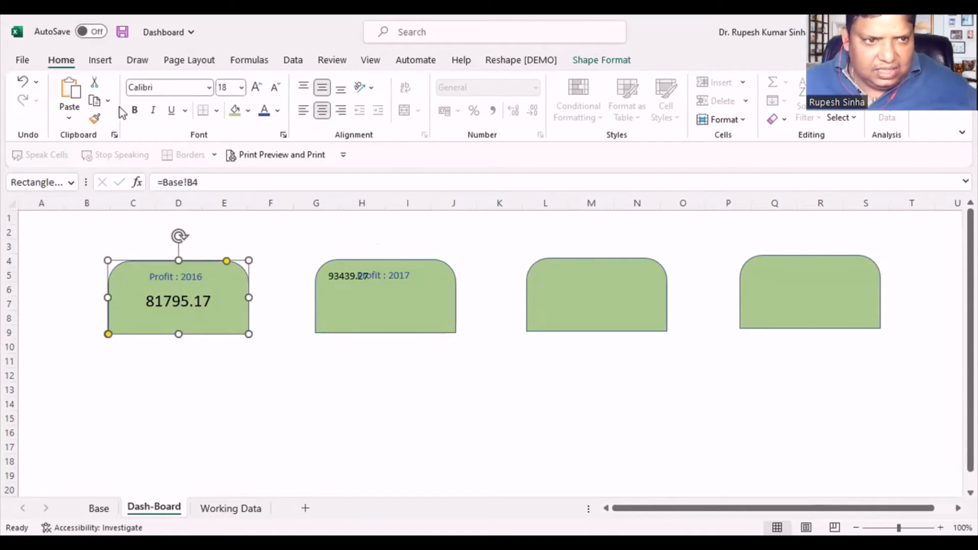
pyautogui.click(92, 123)
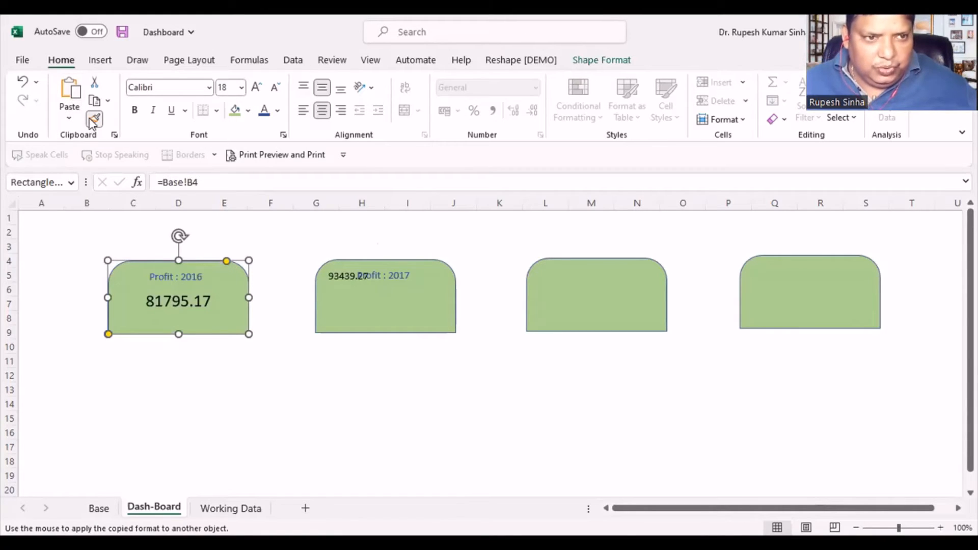
pyautogui.click(356, 297)
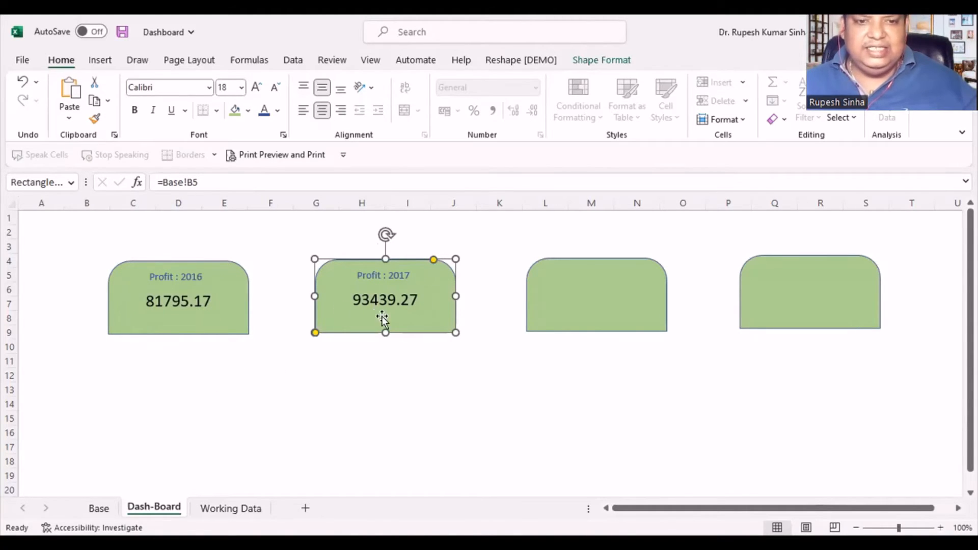
pyautogui.click(489, 357)
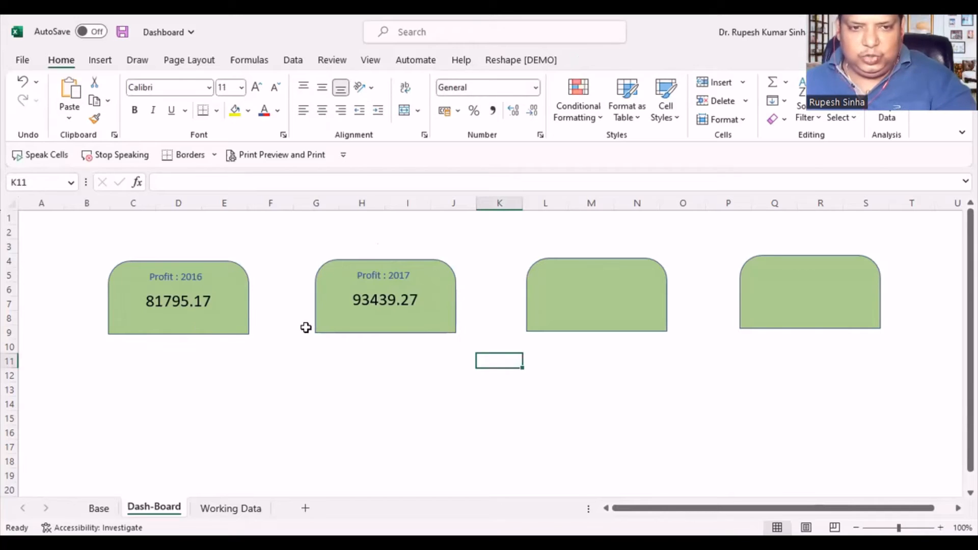
# - Duplicate the "Profit : 2017" label onto the third green card and change its text to "Sales : 2016"
pyautogui.click(579, 308)
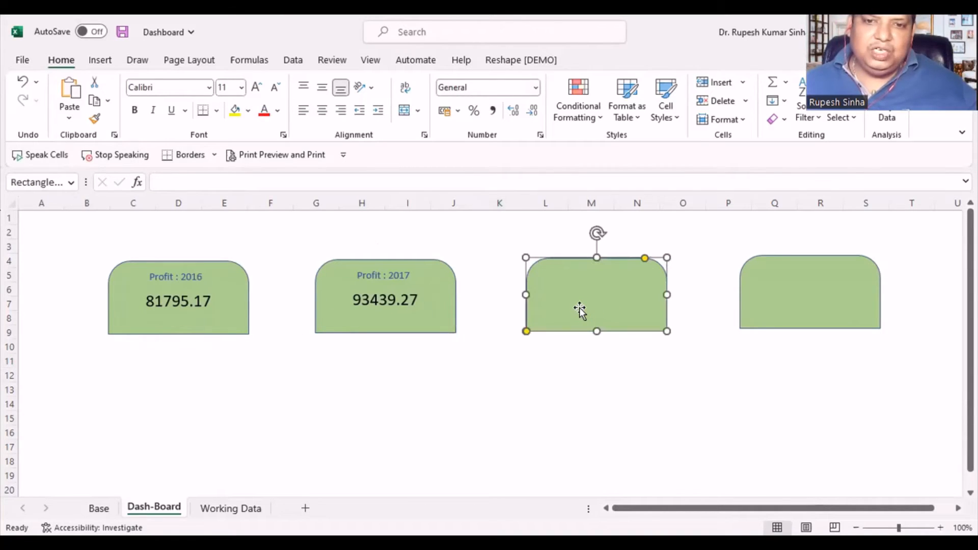
pyautogui.click(369, 274)
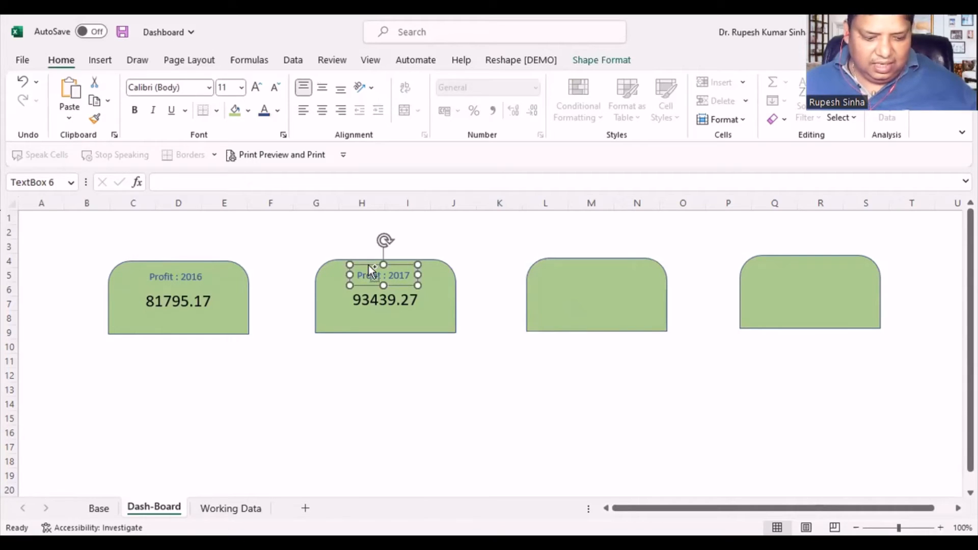
pyautogui.click(600, 312)
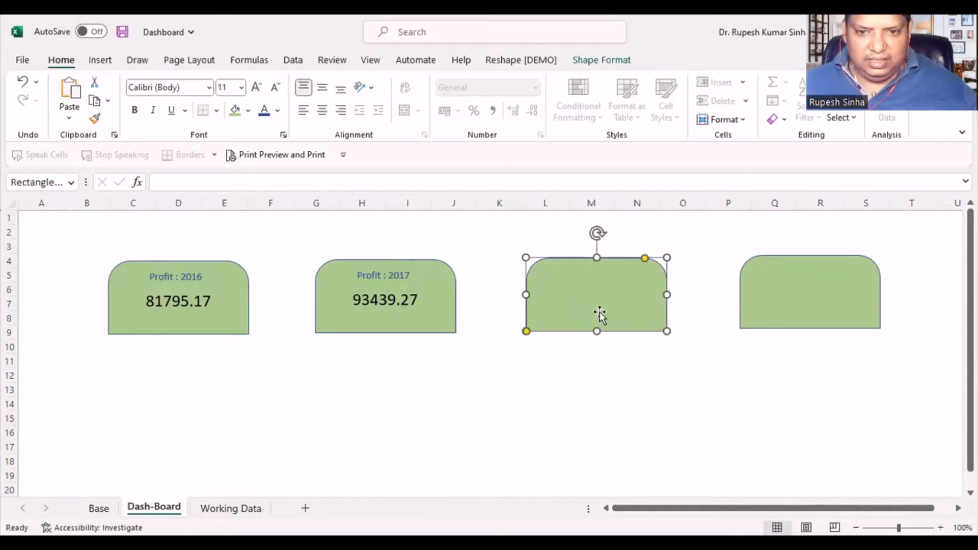
pyautogui.click(525, 233)
pyautogui.hotkey('ctrl', 'v')
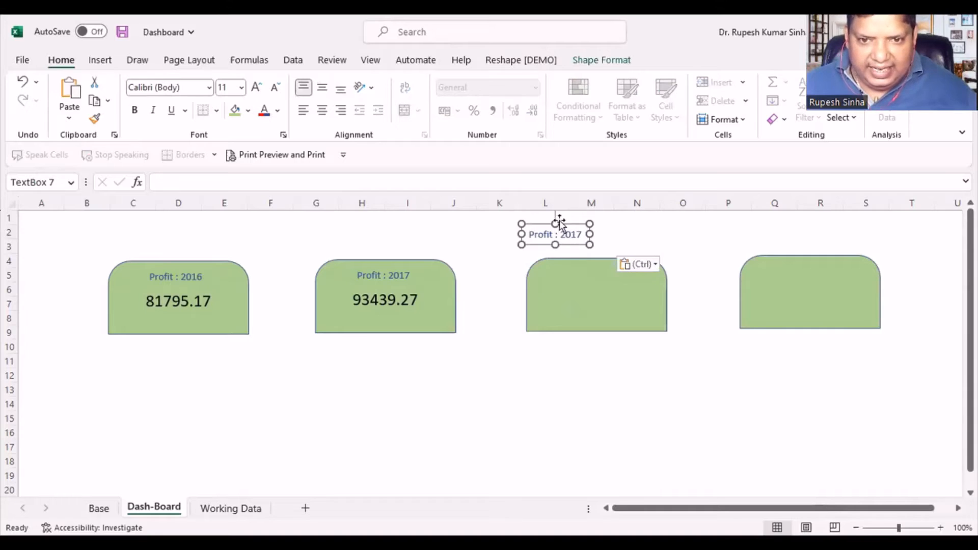
pyautogui.moveTo(568, 223); pyautogui.dragTo(608, 262)
pyautogui.doubleClick(584, 275)
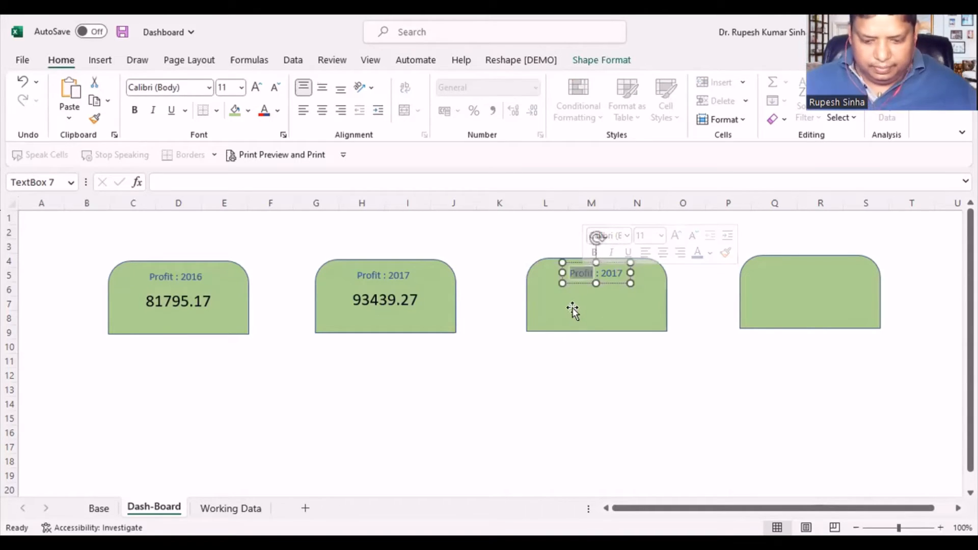
pyautogui.write('Sales')
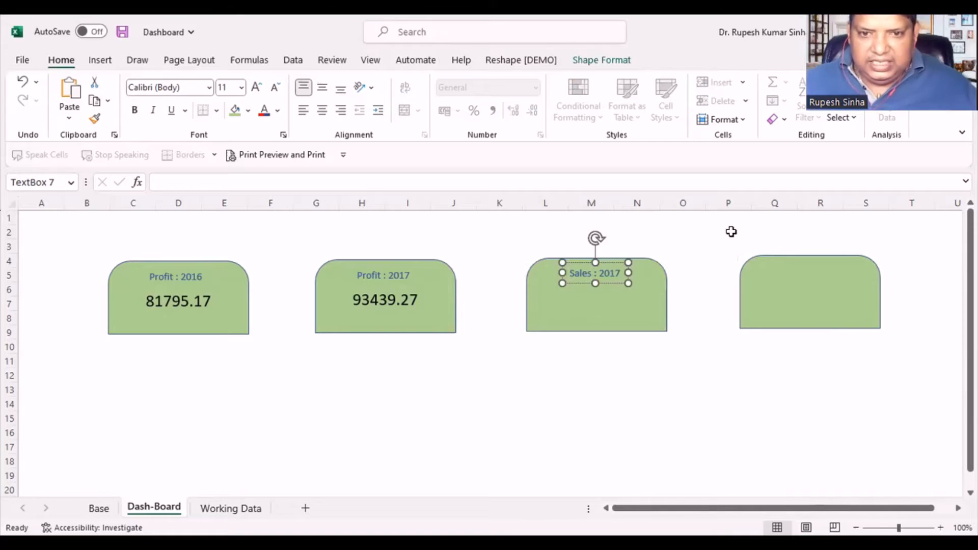
pyautogui.click(617, 273)
pyautogui.press('BackSpace')
pyautogui.write('6')
pyautogui.click(516, 361)
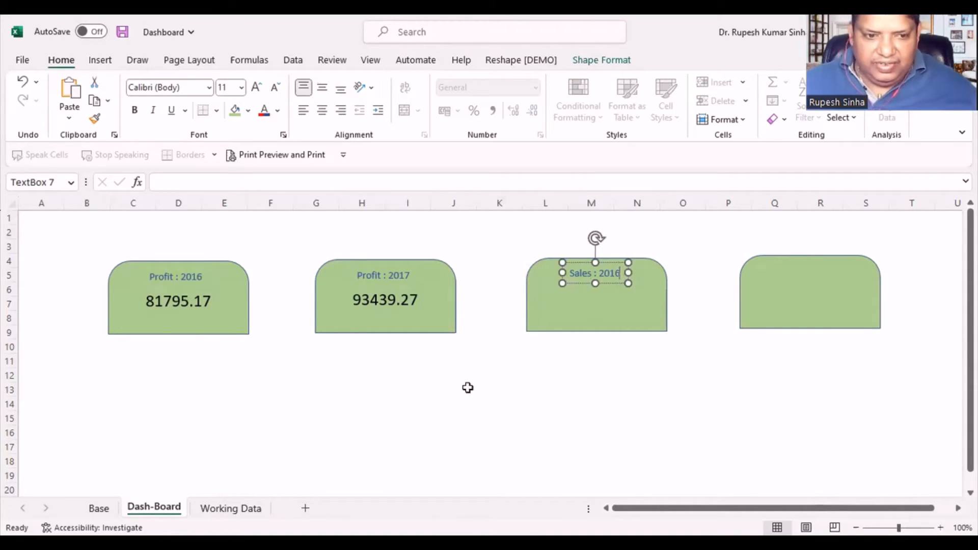
# - Find the 2016 sales cell on the Base sheet and link the third card's shape to it with =Base!C4
pyautogui.click(99, 507)
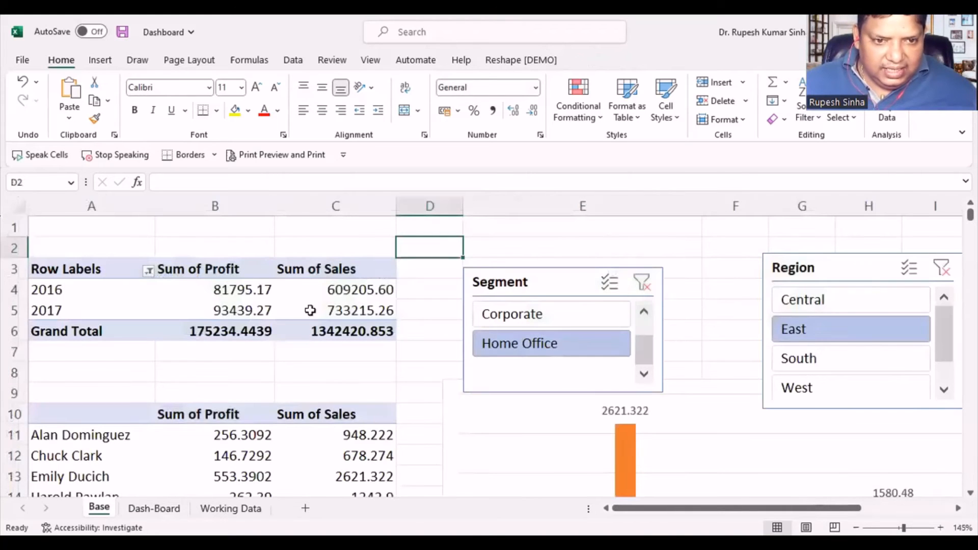
pyautogui.click(154, 508)
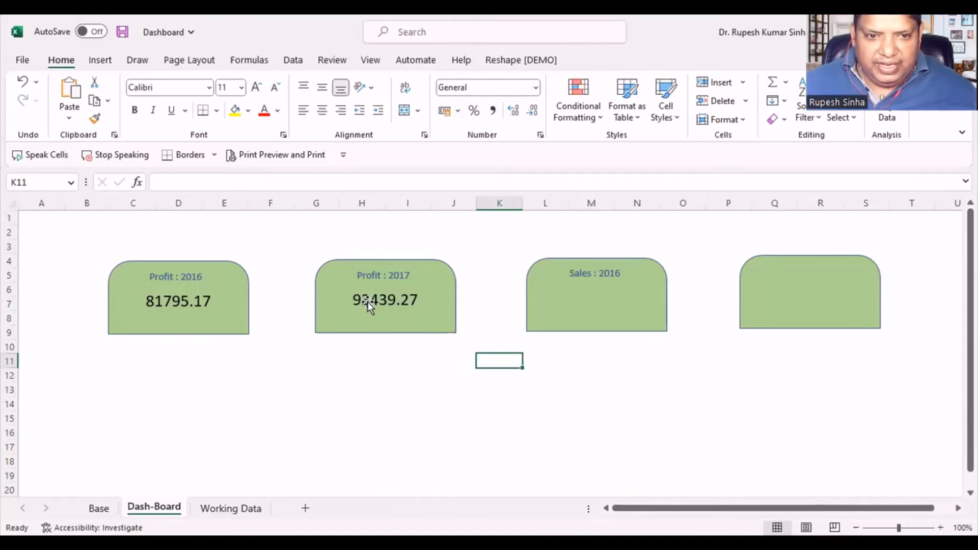
pyautogui.click(366, 320)
pyautogui.moveTo(201, 181); pyautogui.dragTo(106, 186)
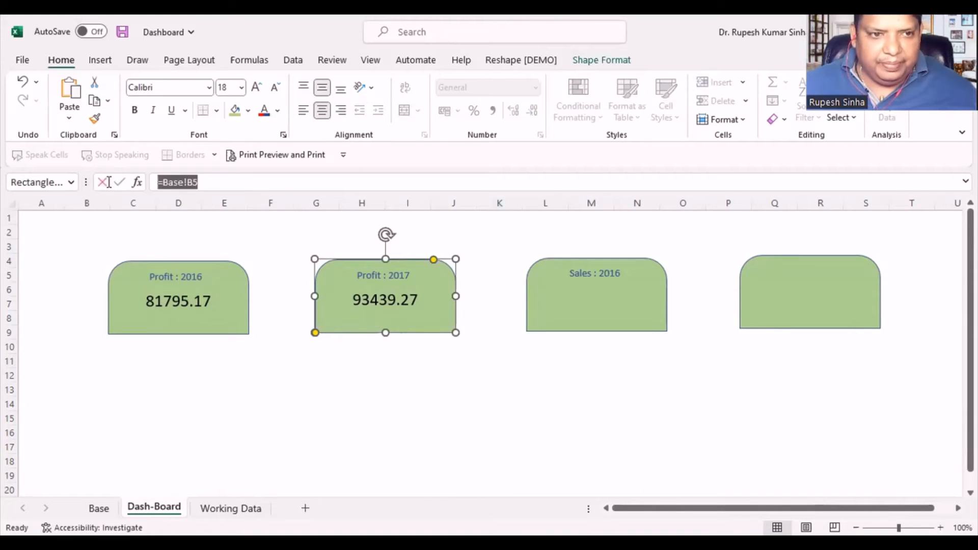
pyautogui.click(105, 184)
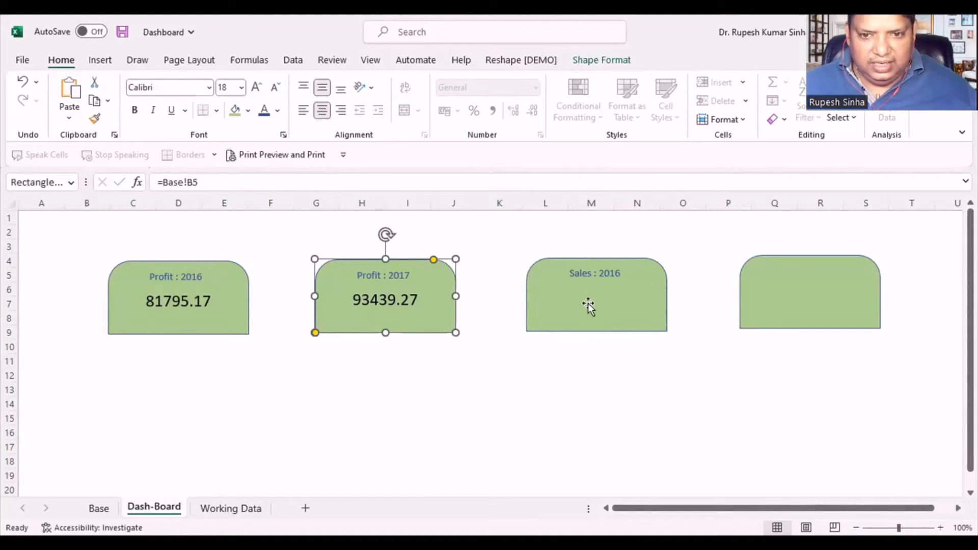
pyautogui.click(587, 305)
pyautogui.click(229, 178)
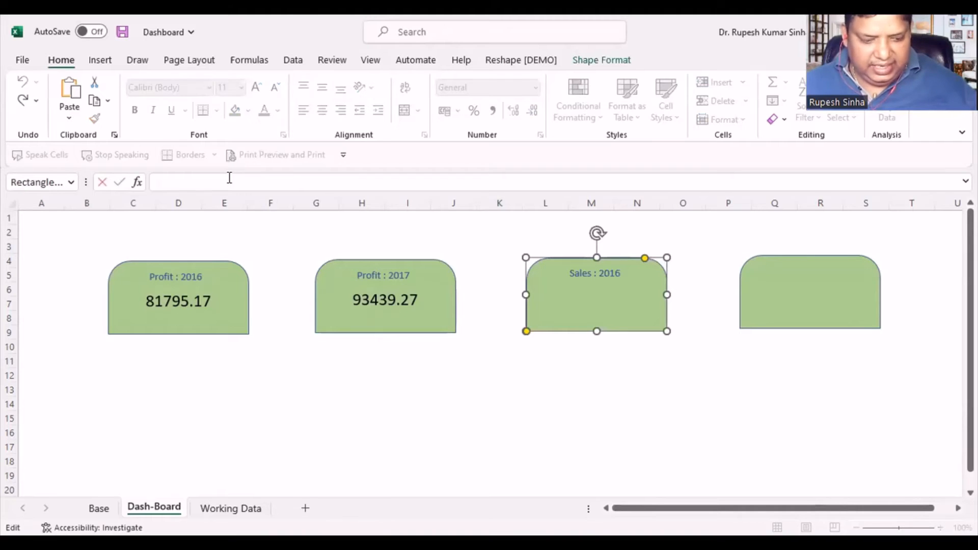
pyautogui.hotkey('ctrl', 'v')
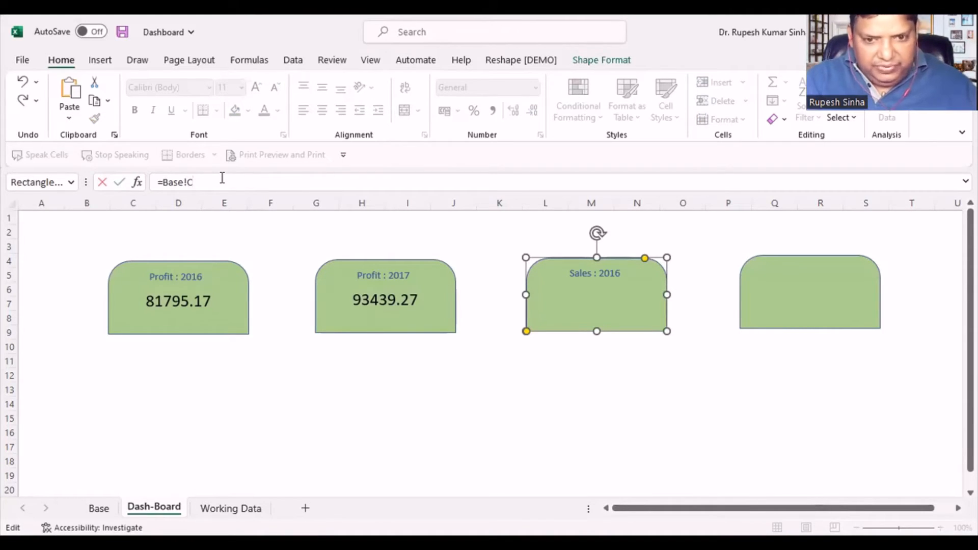
pyautogui.press('Return')
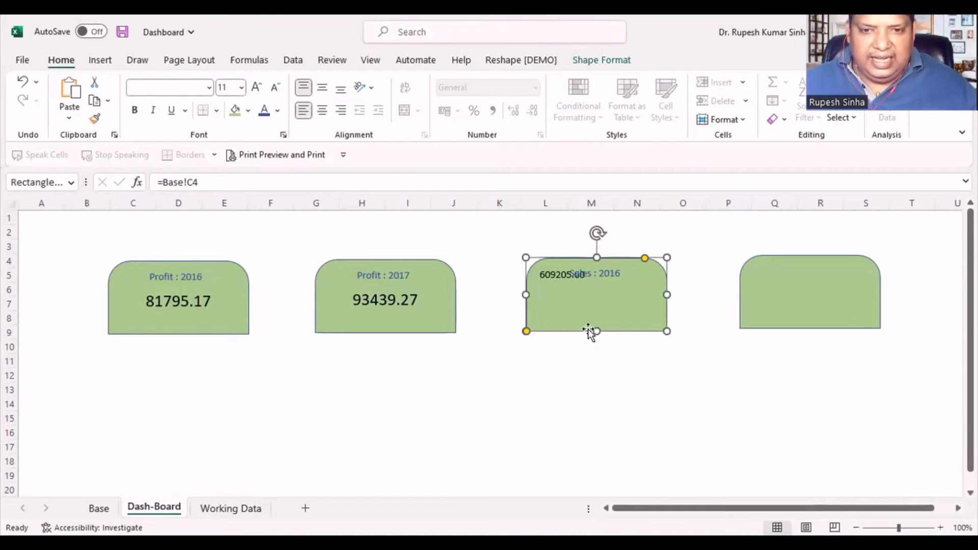
# - Link the fourth card's shape to the 2017 sales value with the formula =Base!C5, based on the third card's formula
pyautogui.click(808, 304)
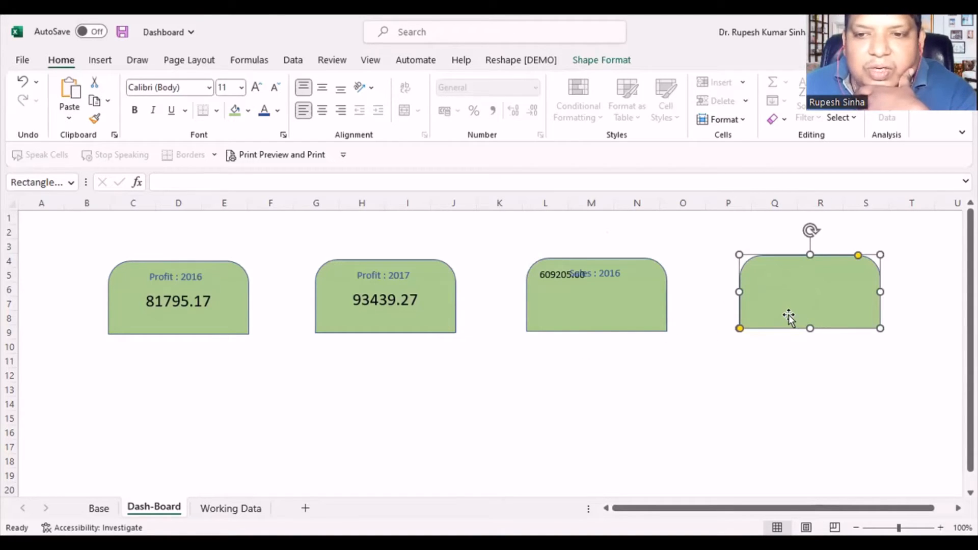
pyautogui.click(576, 301)
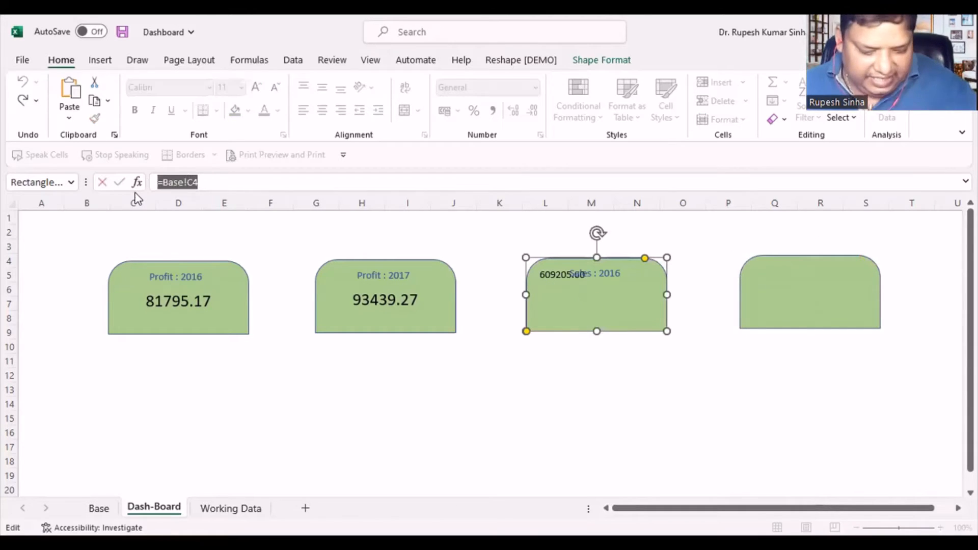
pyautogui.click(794, 321)
pyautogui.click(172, 189)
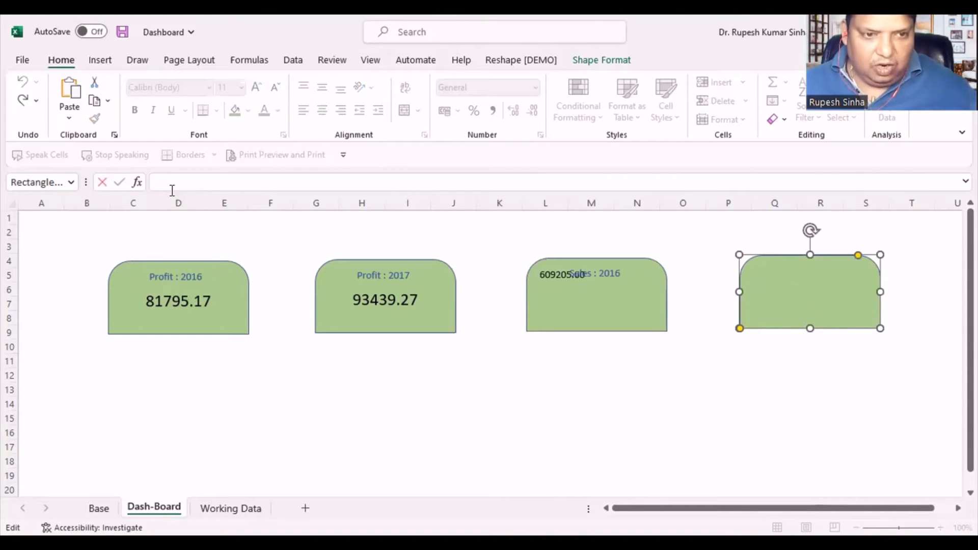
pyautogui.write('=Base!C4')
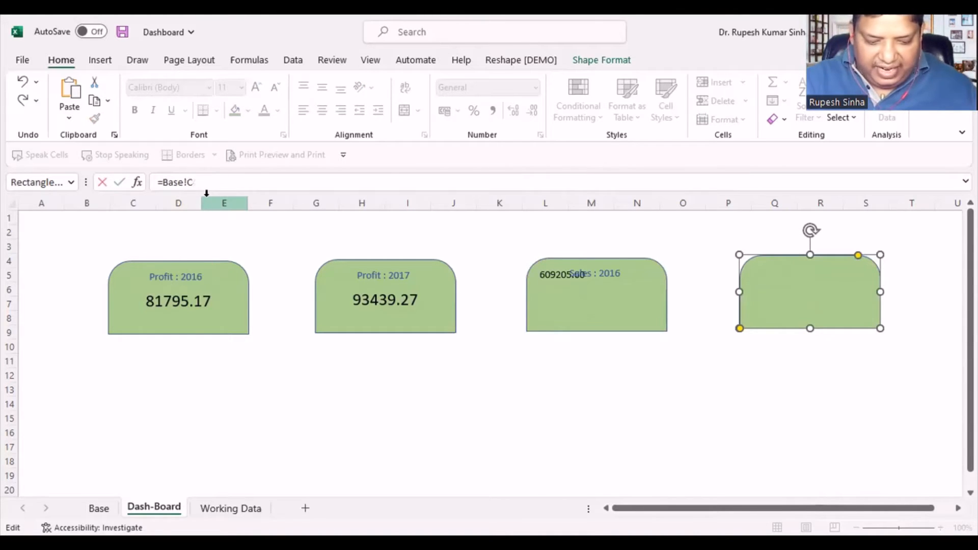
pyautogui.click(252, 234)
# - Copy the "Profit : 2017" card's formatting onto the third and fourth cards with Format Painter
pyautogui.click(438, 325)
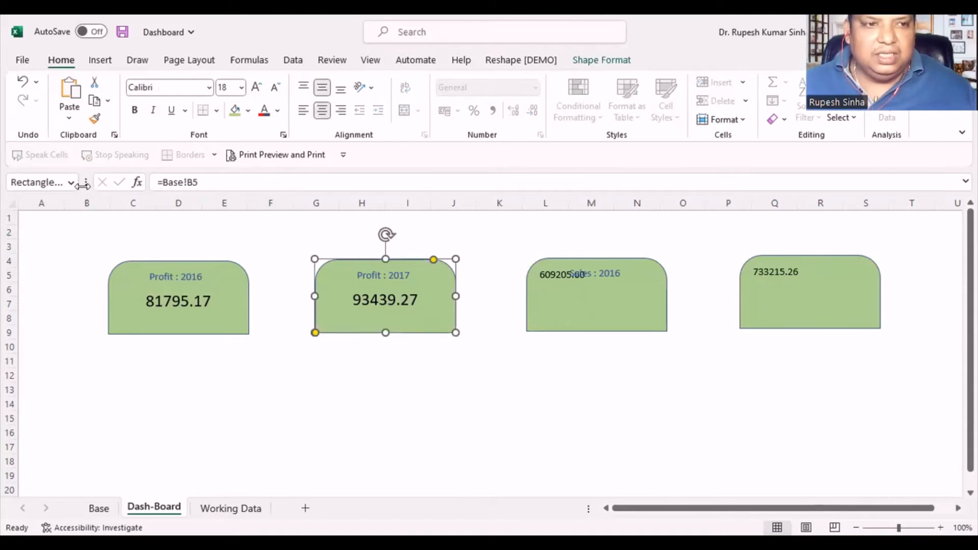
pyautogui.click(94, 119)
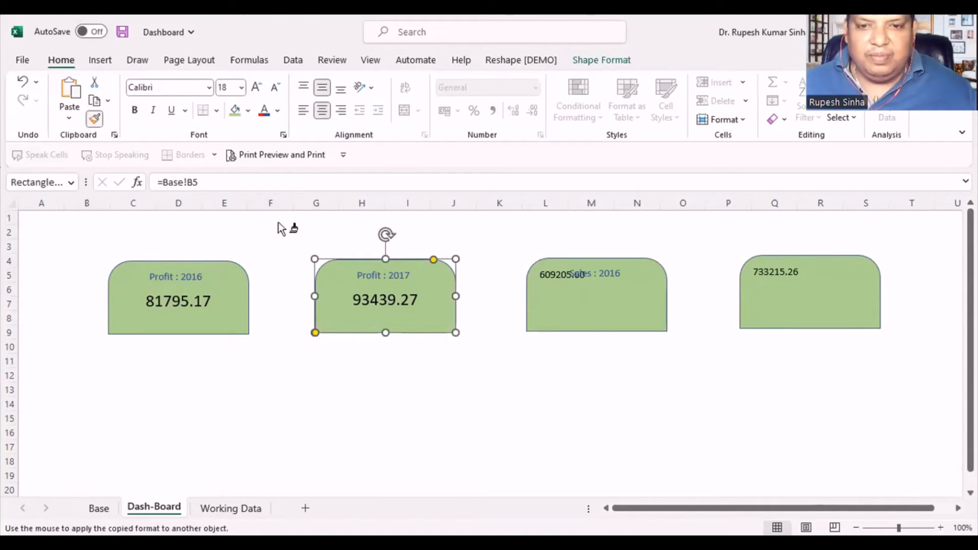
pyautogui.click(594, 303)
pyautogui.click(402, 323)
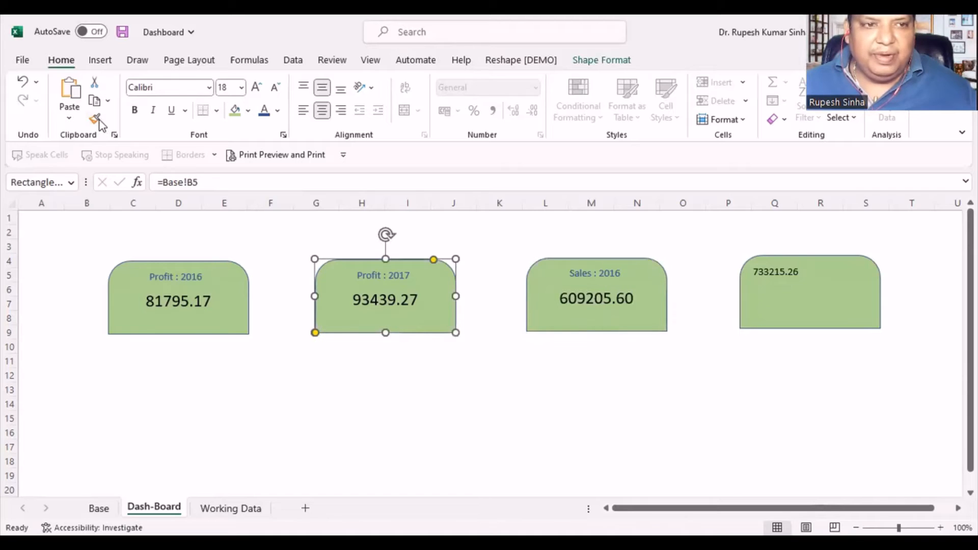
pyautogui.click(95, 118)
pyautogui.click(798, 301)
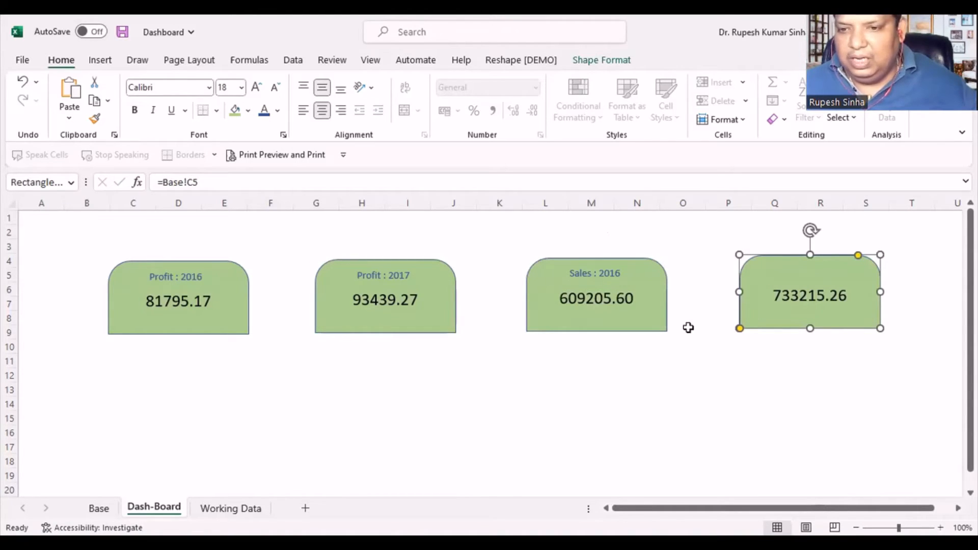
pyautogui.click(813, 373)
# - Duplicate the "Sales : 2016" label and place the copy above the value on the fourth green card
pyautogui.click(609, 273)
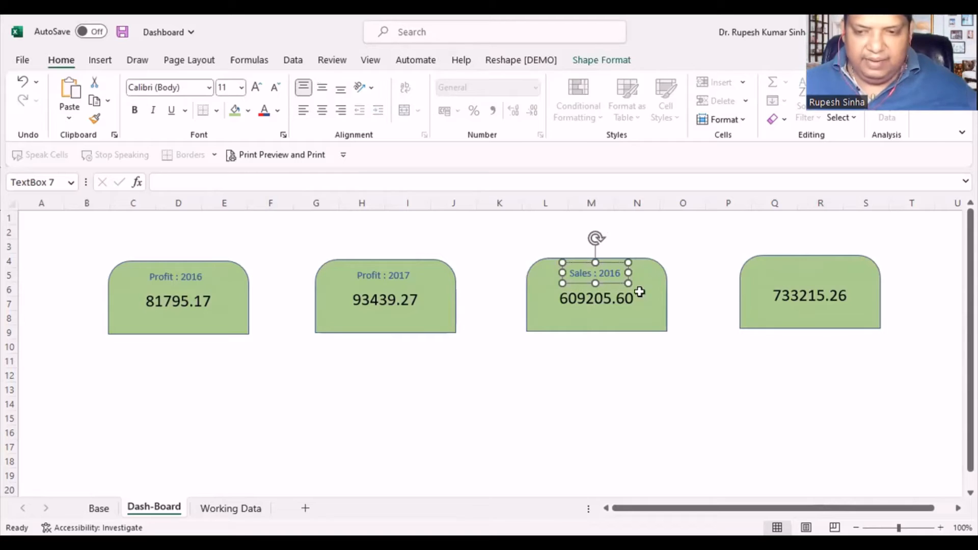
pyautogui.click(851, 364)
pyautogui.click(812, 276)
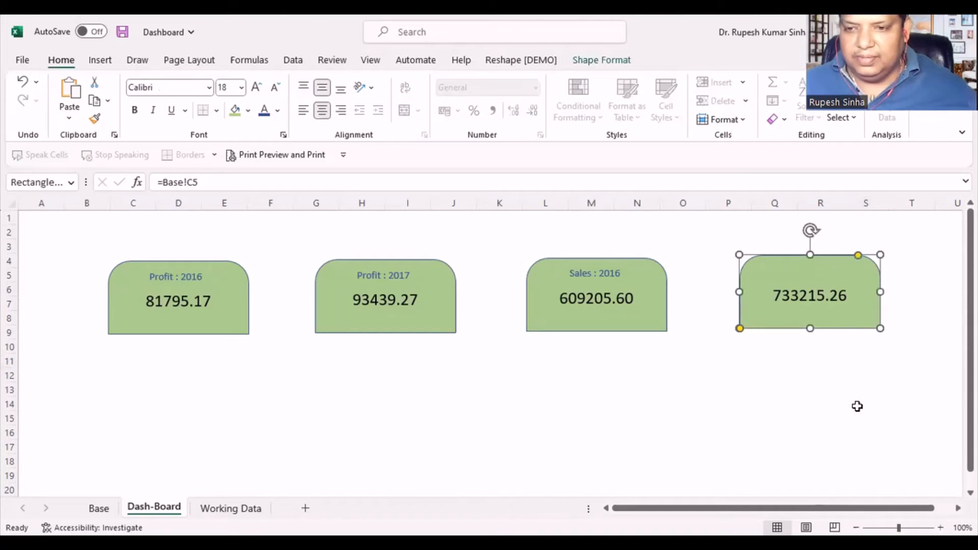
pyautogui.click(854, 407)
pyautogui.hotkey('ctrl', 'v')
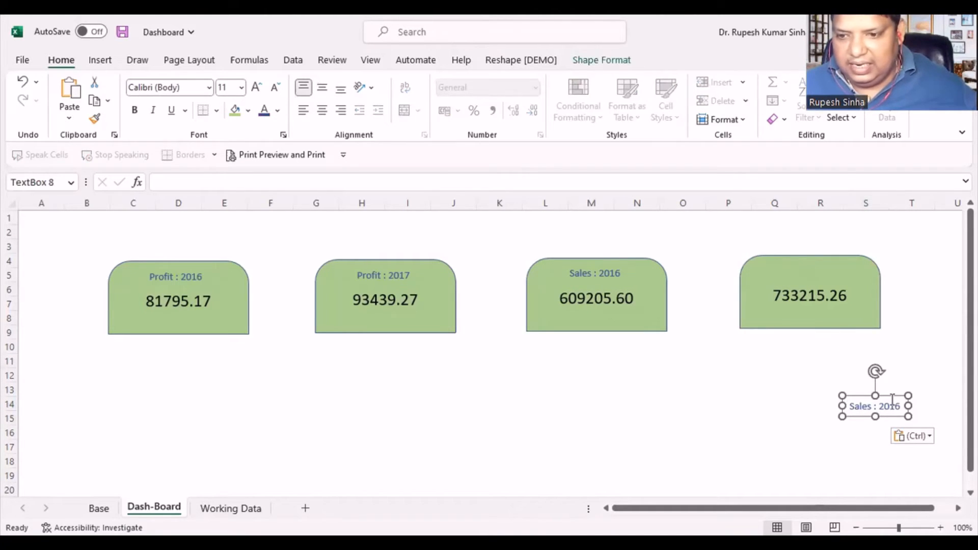
pyautogui.moveTo(889, 397); pyautogui.dragTo(823, 273)
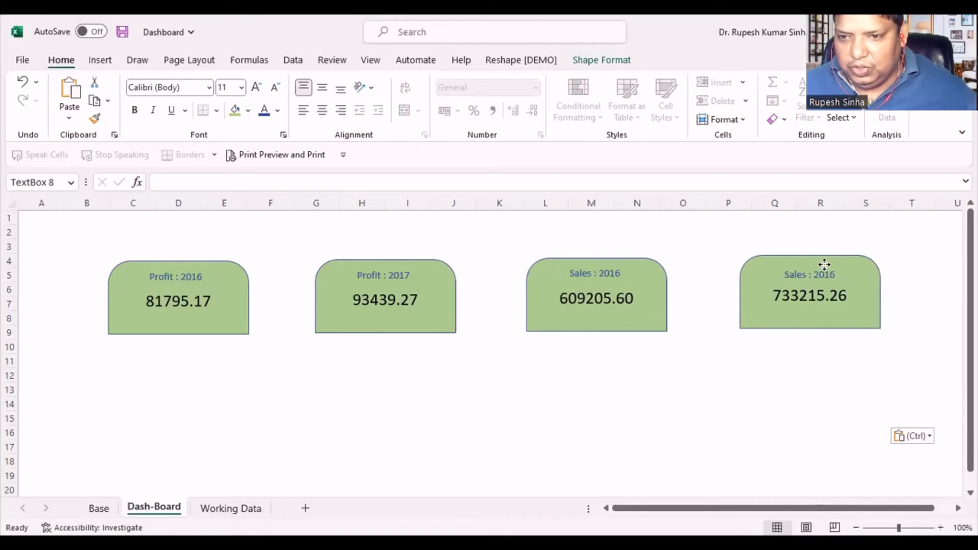
pyautogui.click(910, 258)
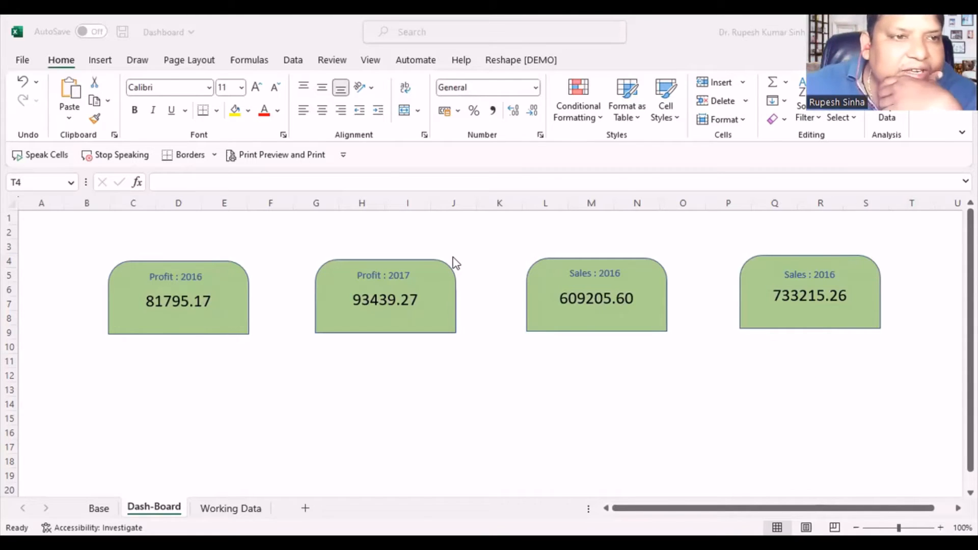
# - Draw a straight horizontal line below the four cards, spanning from column B to column U at row 11
pyautogui.click(111, 65)
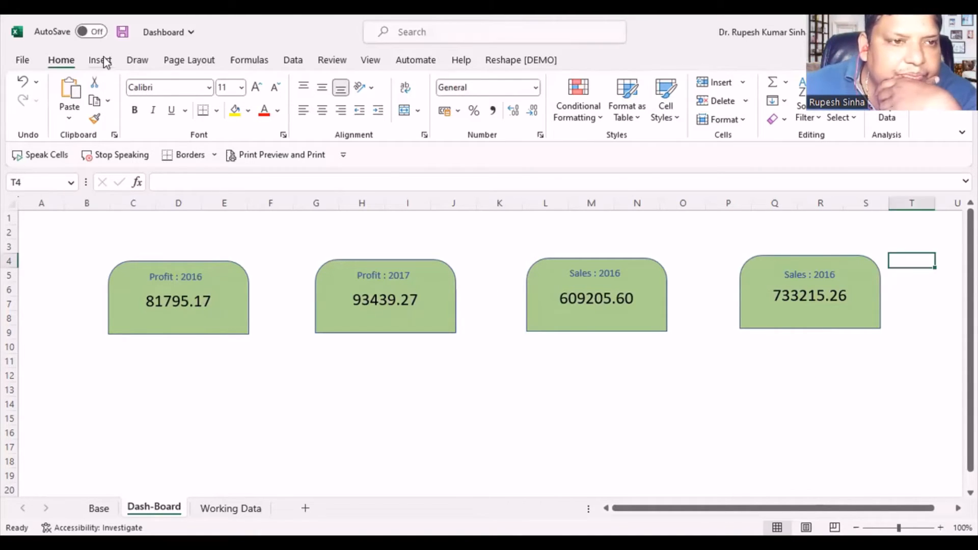
pyautogui.click(188, 120)
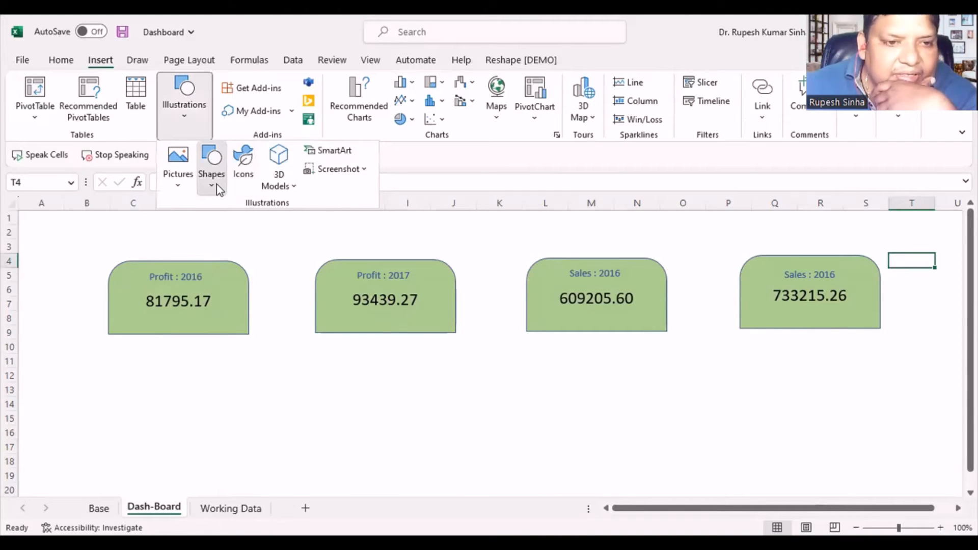
pyautogui.click(216, 184)
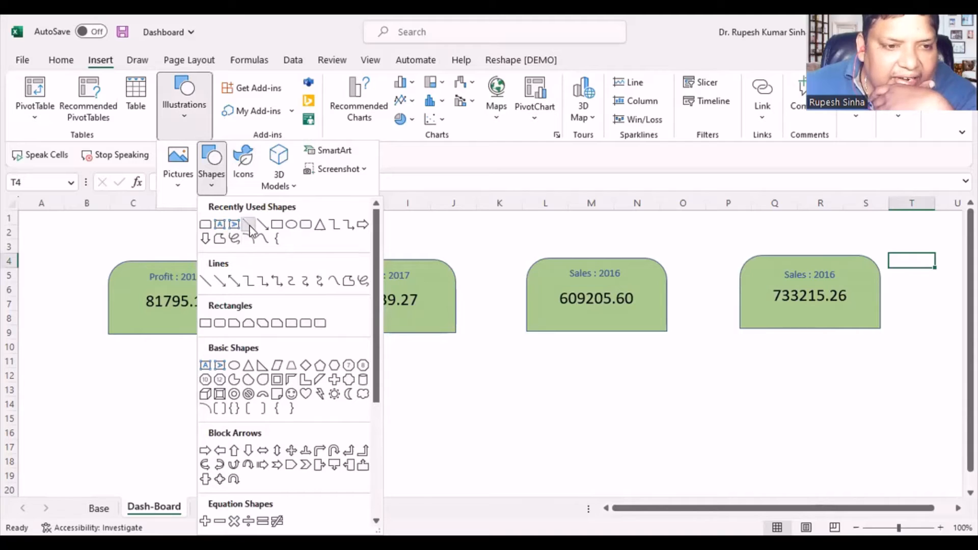
pyautogui.moveTo(80, 364); pyautogui.dragTo(961, 364)
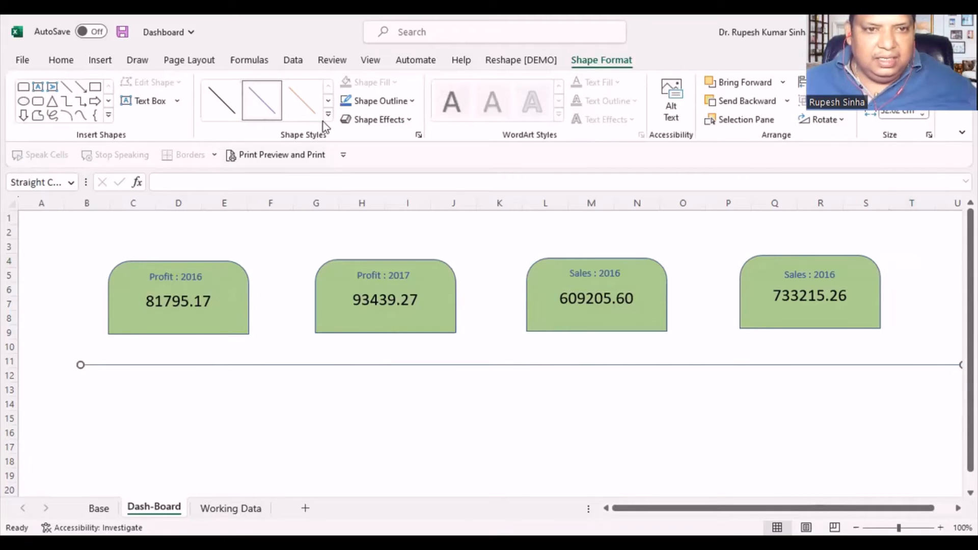
# - Restyle the line as orange with a 6 pt weight and move it up to just beneath the cards
pyautogui.click(327, 114)
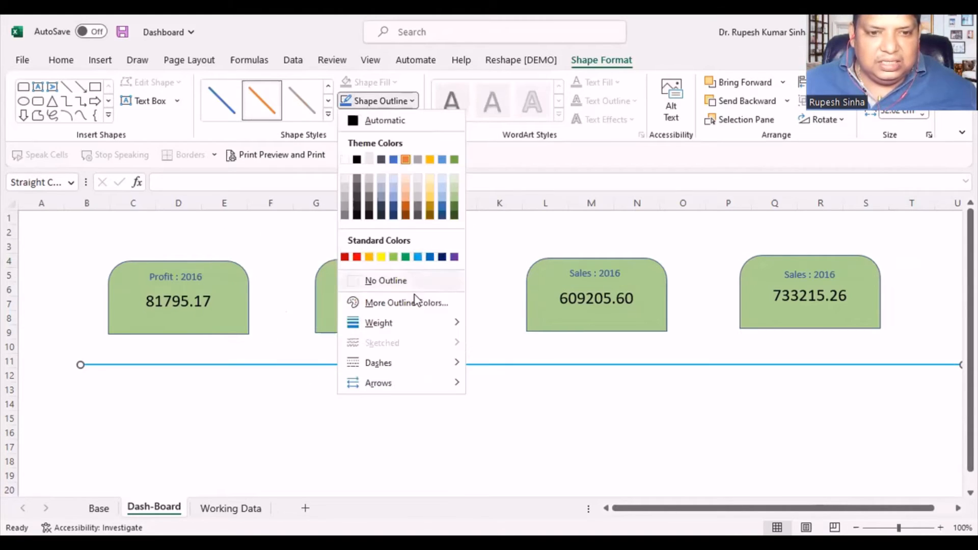
pyautogui.moveTo(410, 323)
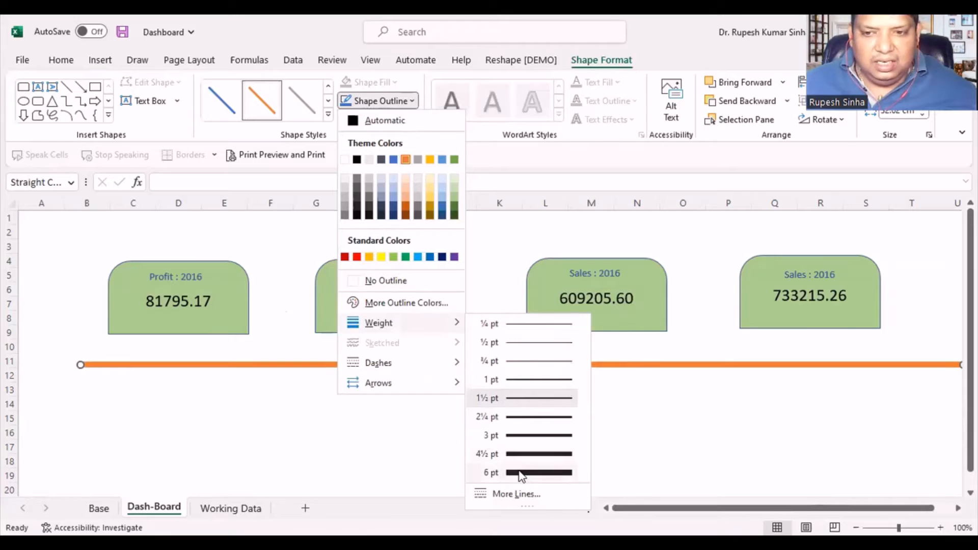
pyautogui.click(514, 466)
pyautogui.moveTo(319, 365); pyautogui.dragTo(292, 343)
pyautogui.click(304, 445)
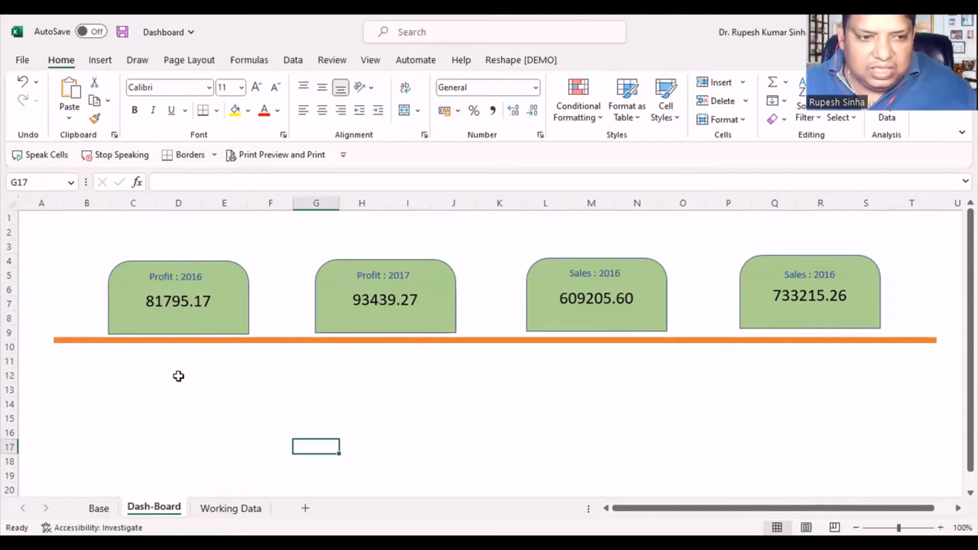
# - Link Dash-Board cell B12 to the first customer name in the Base sheet's PivotTable with =Base!A11
pyautogui.click(227, 508)
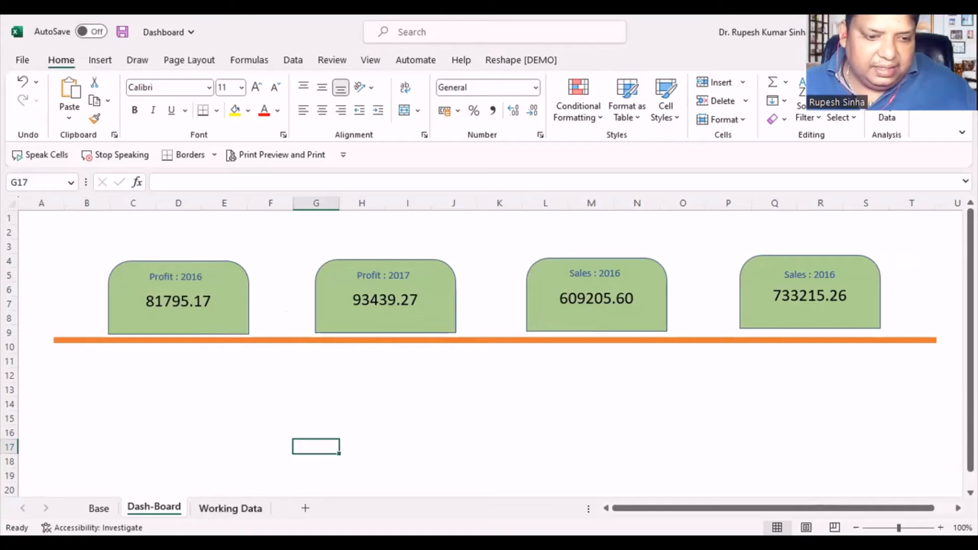
pyautogui.click(108, 380)
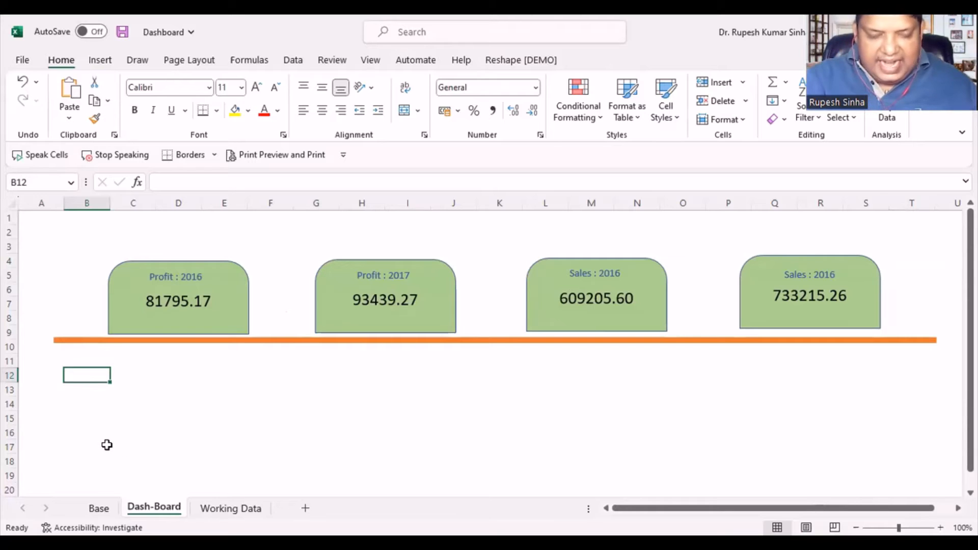
pyautogui.write('=')
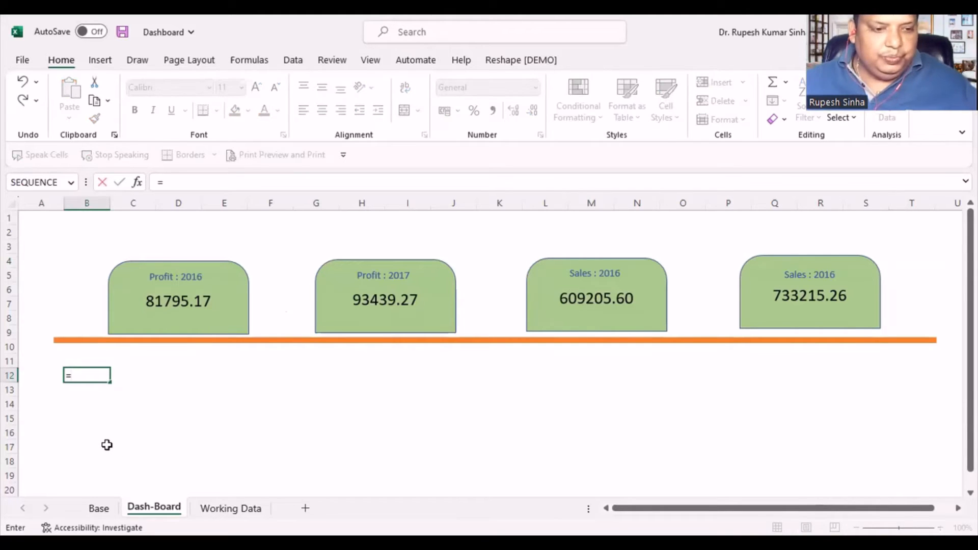
pyautogui.click(100, 508)
pyautogui.scroll(-1, 120, 440)
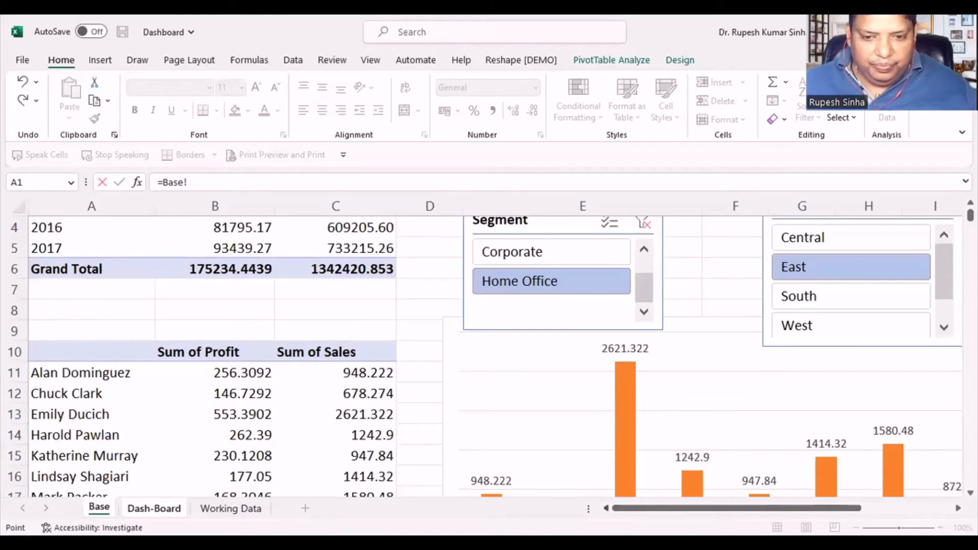
pyautogui.click(74, 374)
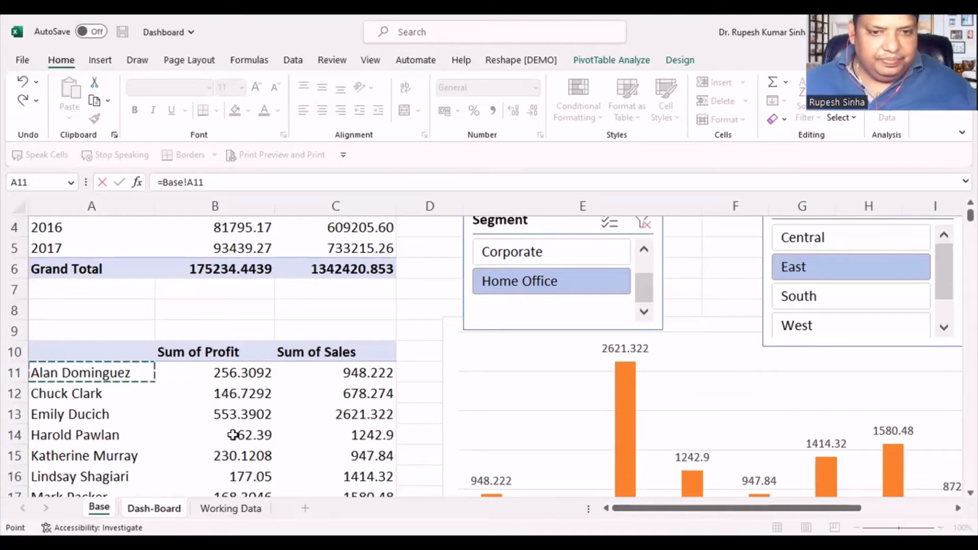
pyautogui.press('Return')
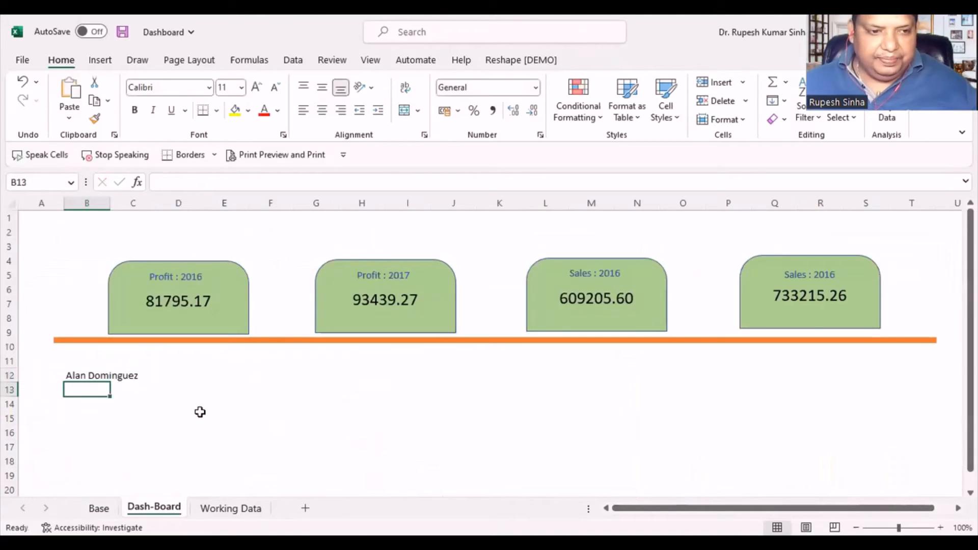
# - Widen column B to fit the customer name and narrow the stretched first card back to roughly its original width
pyautogui.click(100, 374)
pyautogui.click(96, 359)
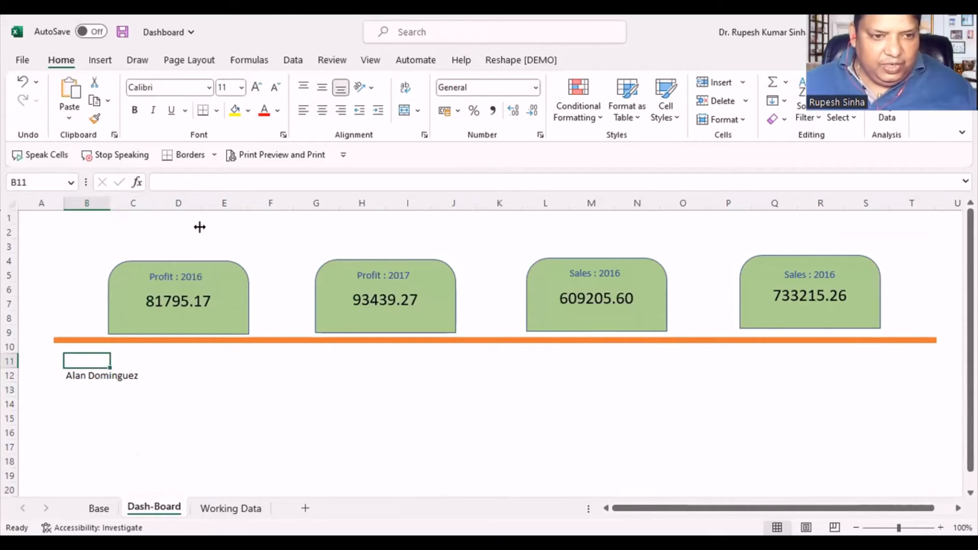
pyautogui.moveTo(200, 227); pyautogui.dragTo(193, 228)
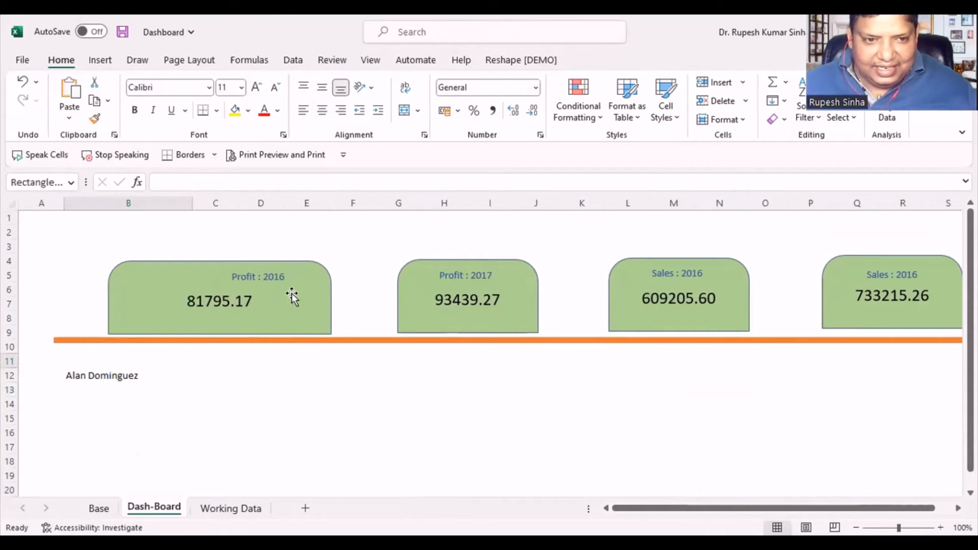
pyautogui.click(292, 292)
pyautogui.moveTo(332, 295); pyautogui.dragTo(239, 297)
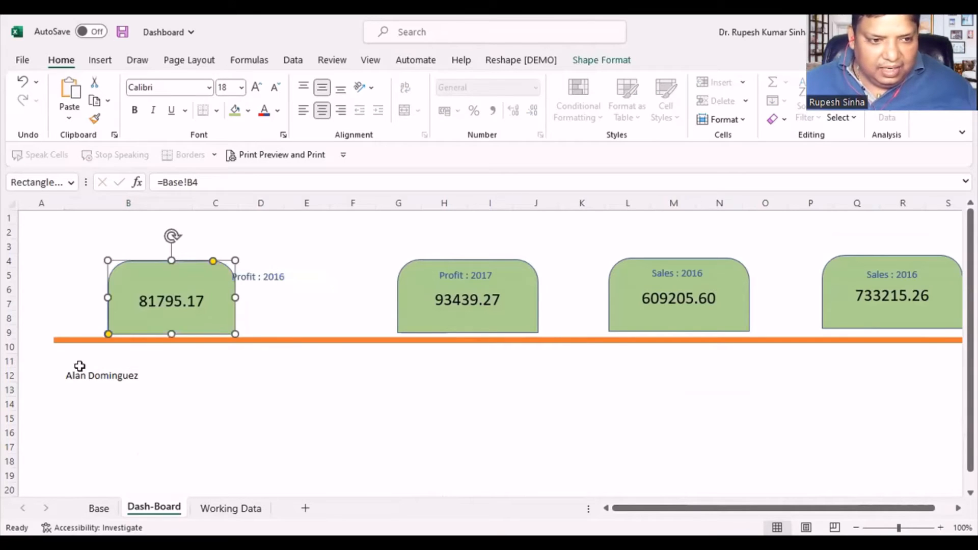
# - Enter the table headers "Customers (Top 10)", "Profits" and "Sales" in cells B11, C11 and D11
pyautogui.click(79, 363)
pyautogui.write('Customers (Top 10')
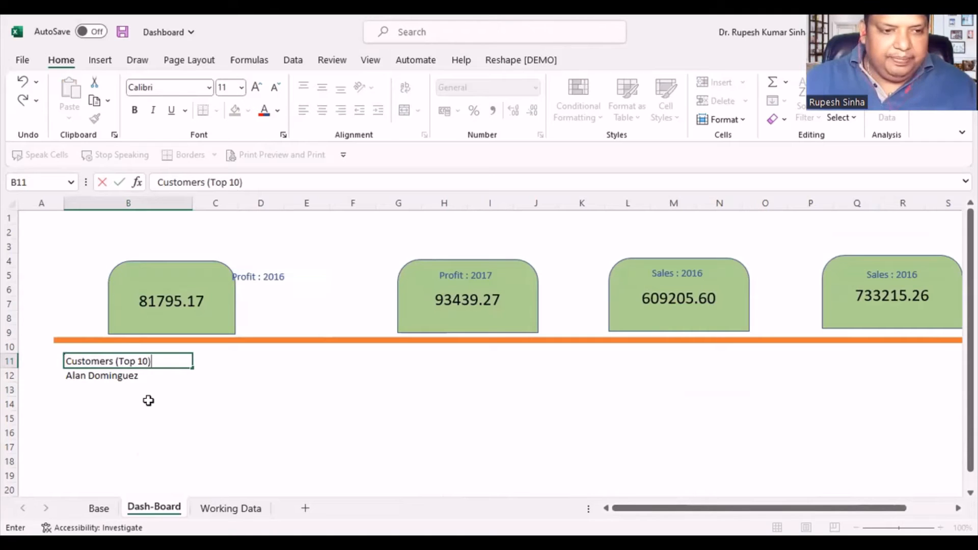
pyautogui.click(152, 399)
pyautogui.click(128, 376)
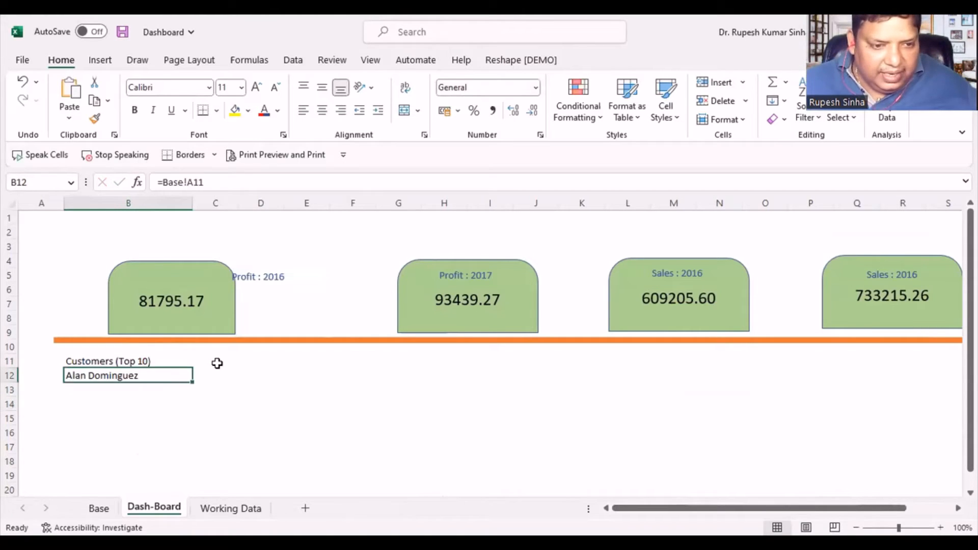
pyautogui.click(218, 362)
pyautogui.write('Profits')
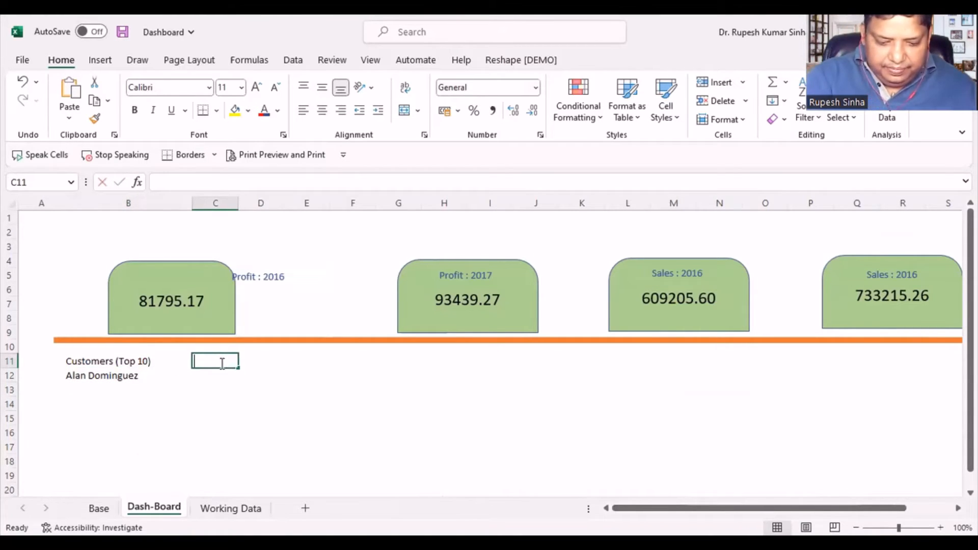
pyautogui.click(308, 401)
pyautogui.click(268, 358)
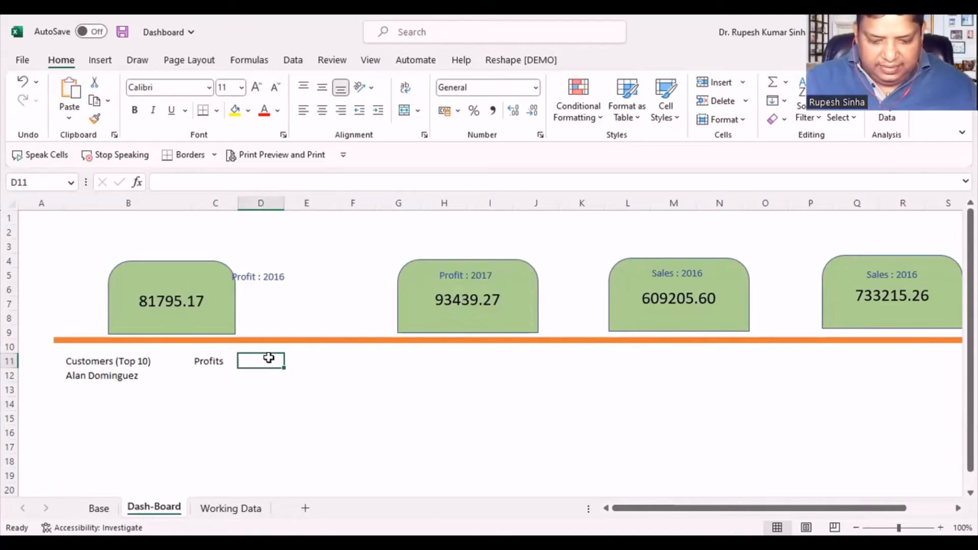
pyautogui.write('Sales')
pyautogui.press('Return')
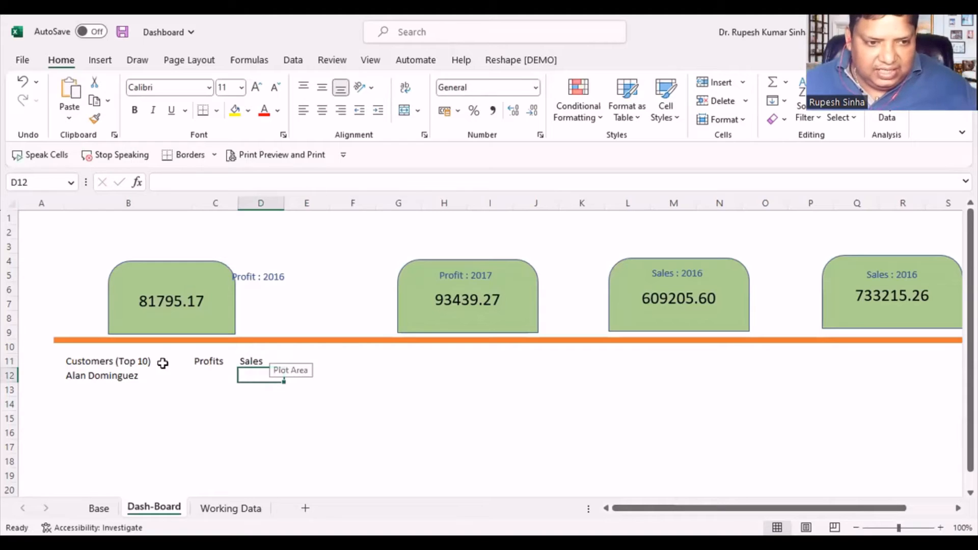
# - Apply a Top and Double Bottom Border to the header cells B11:D11
pyautogui.click(122, 362)
pyautogui.moveTo(213, 358); pyautogui.dragTo(240, 360)
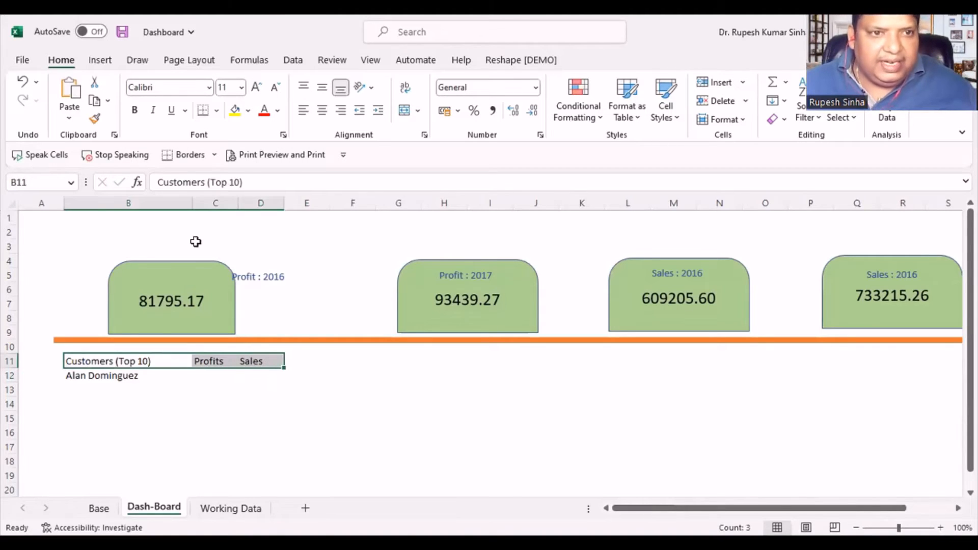
pyautogui.click(216, 111)
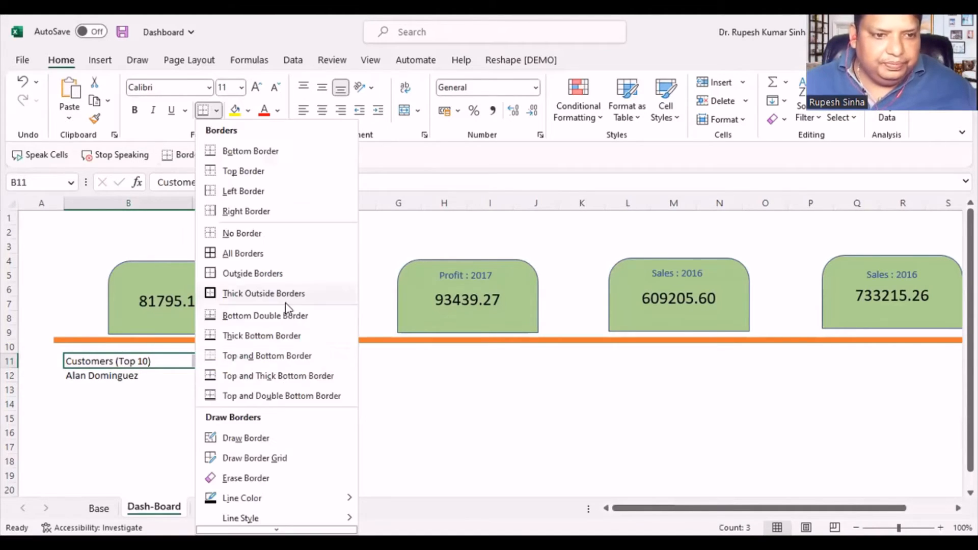
pyautogui.click(262, 398)
pyautogui.click(234, 436)
pyautogui.click(168, 362)
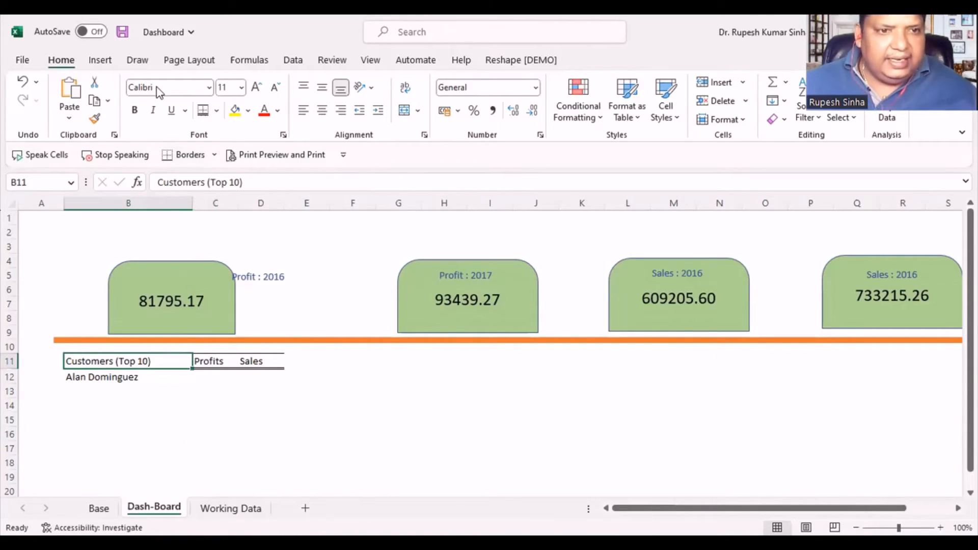
pyautogui.hotkey('alt', 'Tab')
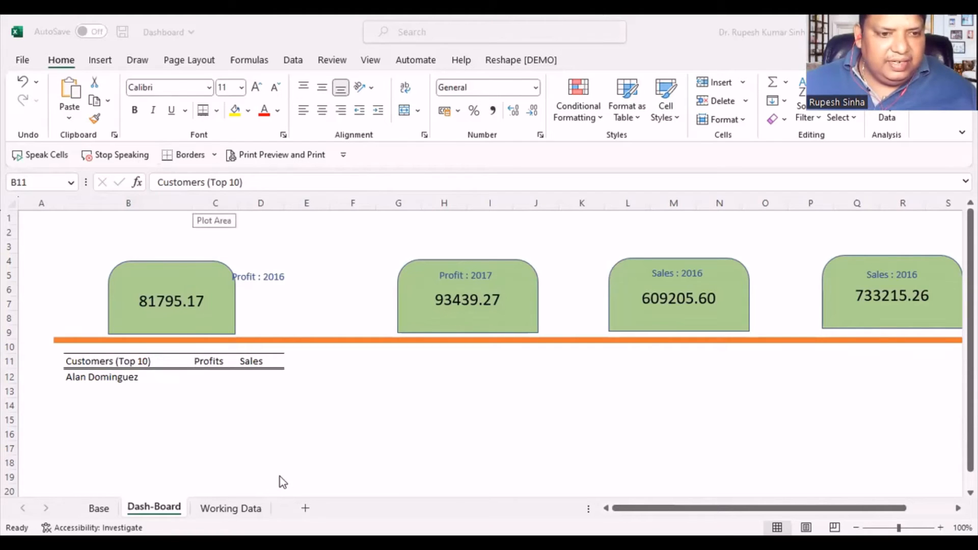
pyautogui.hotkey('alt', 'Tab')
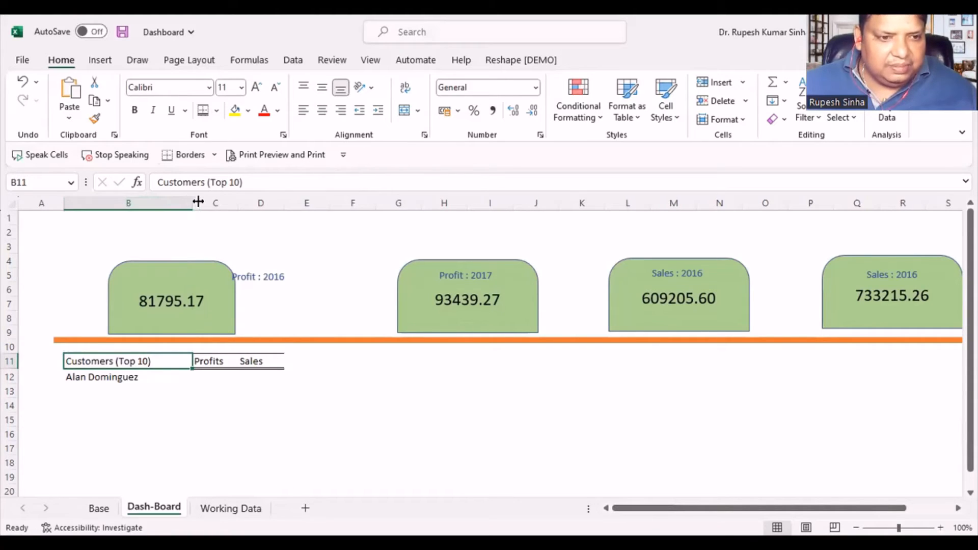
# - Widen columns B to D and fill the customer link in B12 across to D12
pyautogui.moveTo(192, 203); pyautogui.dragTo(357, 204)
pyautogui.click(306, 420)
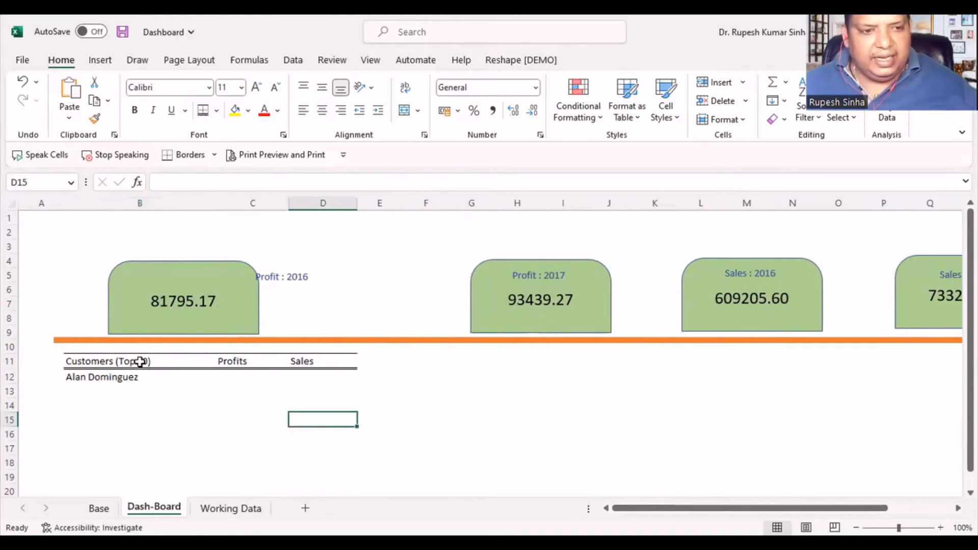
pyautogui.click(121, 377)
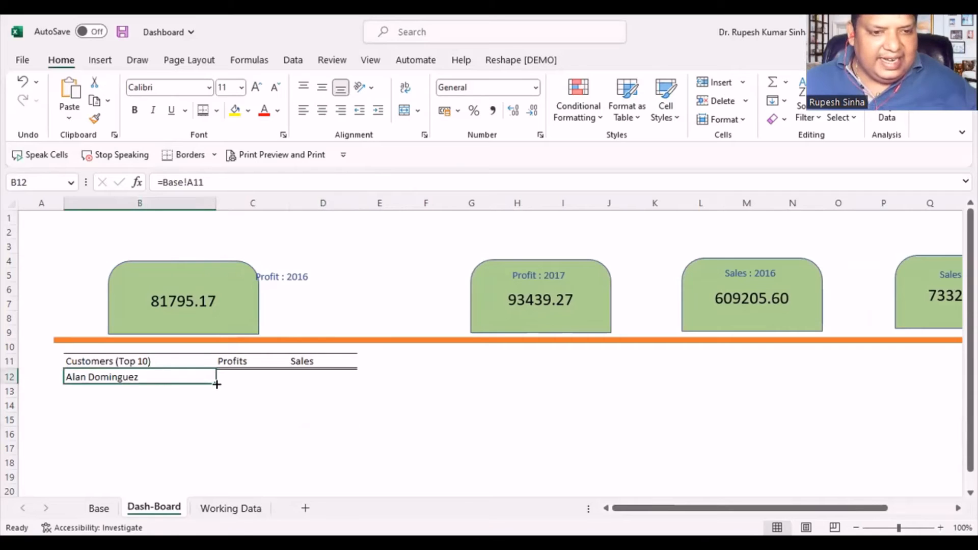
pyautogui.moveTo(216, 384); pyautogui.dragTo(336, 384)
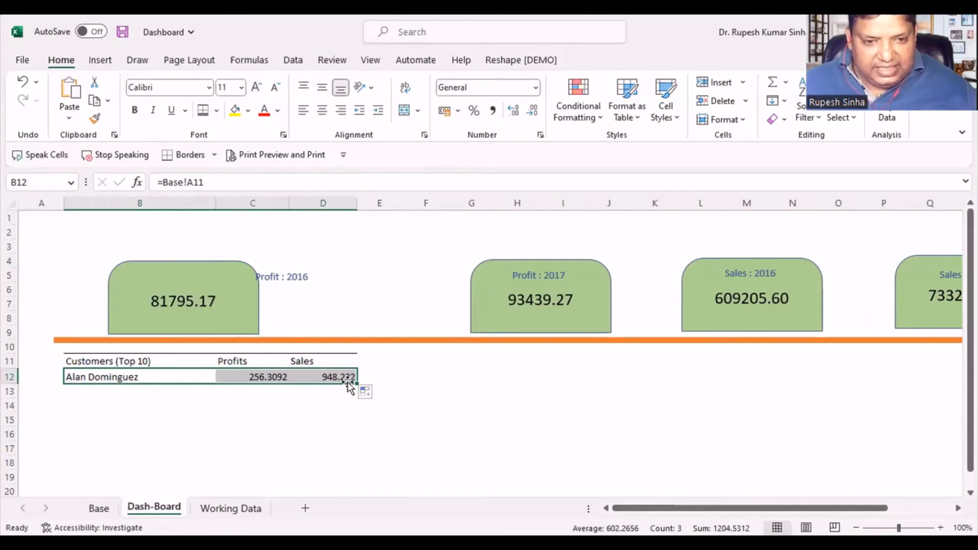
# - Fill the linked formulas in B12:D12 down through row 25 and clear the surplus cells B23:D25
pyautogui.moveTo(357, 387); pyautogui.dragTo(354, 427)
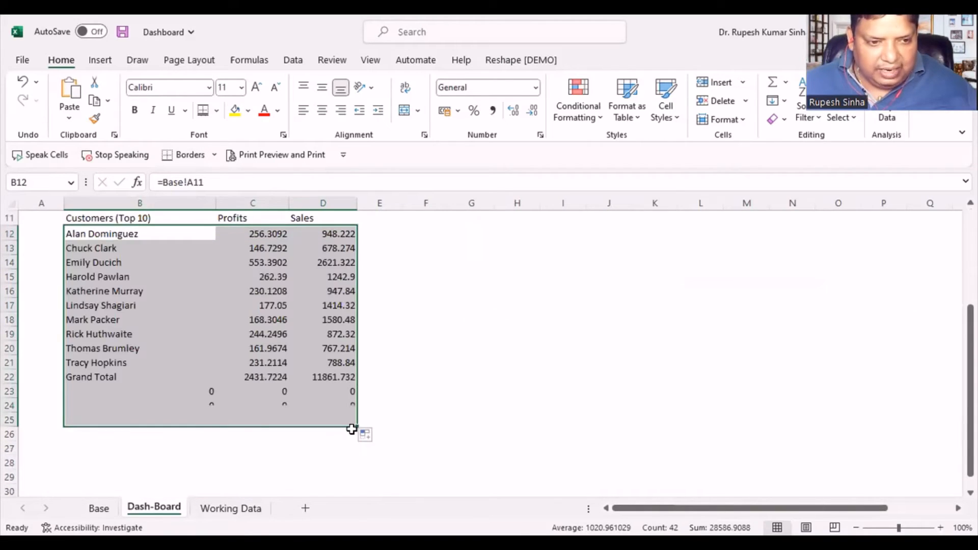
pyautogui.moveTo(112, 387); pyautogui.dragTo(334, 426)
pyautogui.press('Delete')
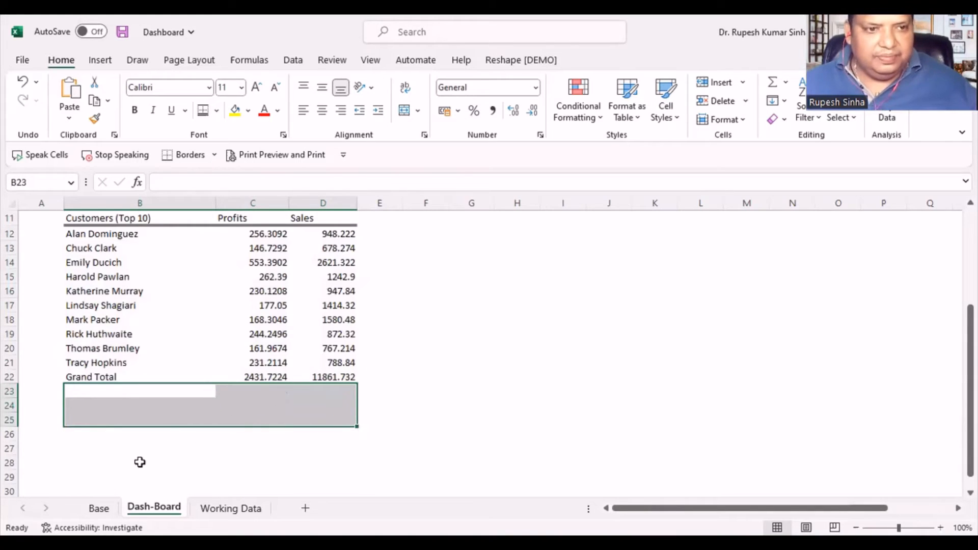
pyautogui.click(137, 461)
# - Vertically centre the contents of the whole top 10 customers table, B11:D22, with Middle Align
pyautogui.scroll(2, 168, 365)
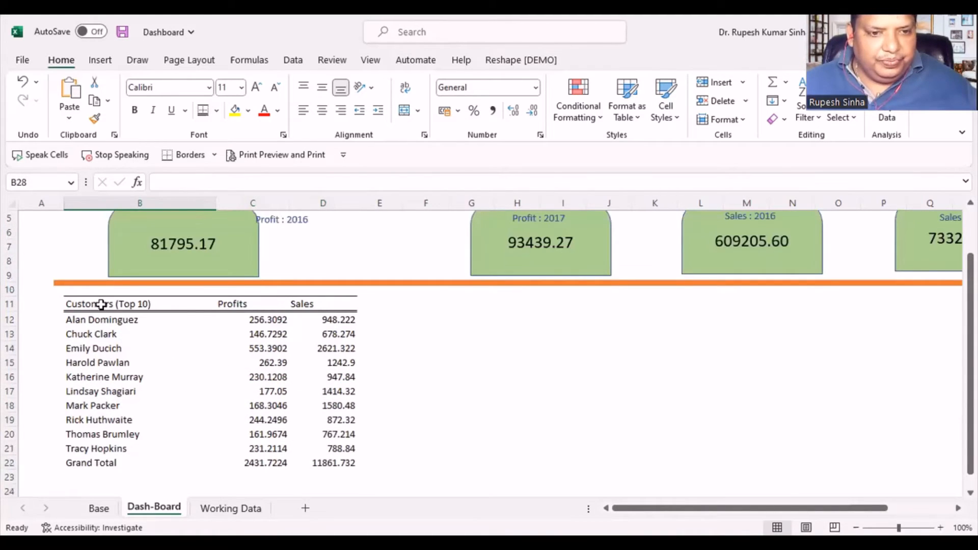
pyautogui.moveTo(100, 303); pyautogui.dragTo(320, 460)
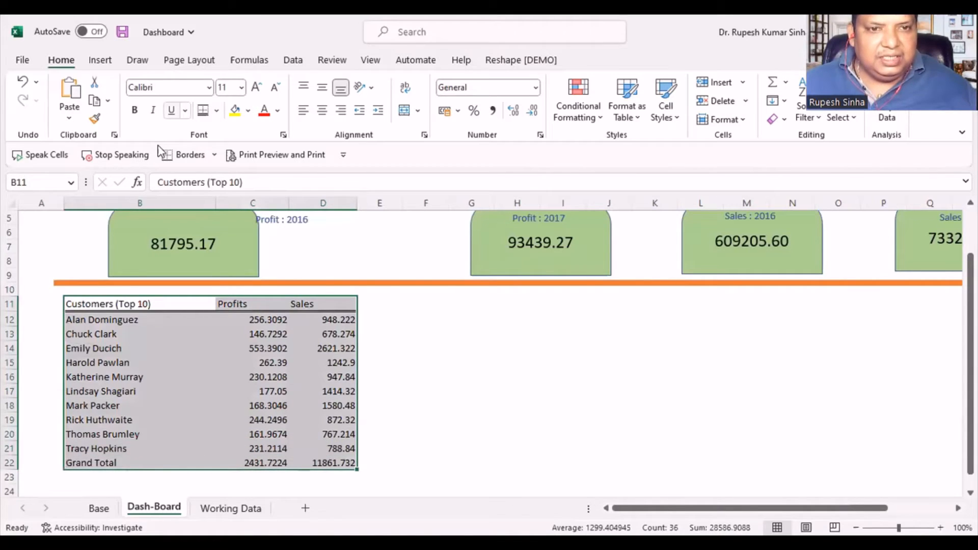
pyautogui.hotkey('alt', 'Tab')
pyautogui.hotkey('alt', 'Tab')
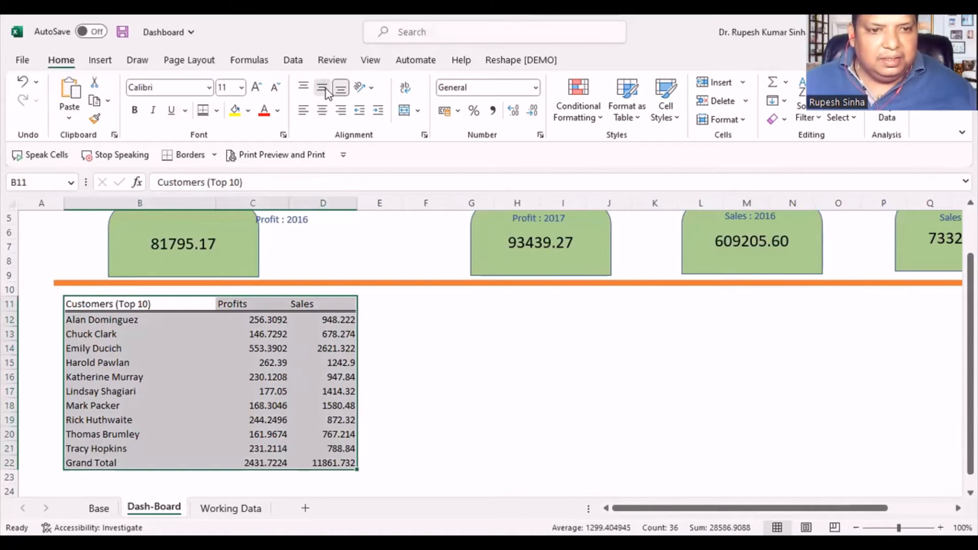
pyautogui.click(322, 87)
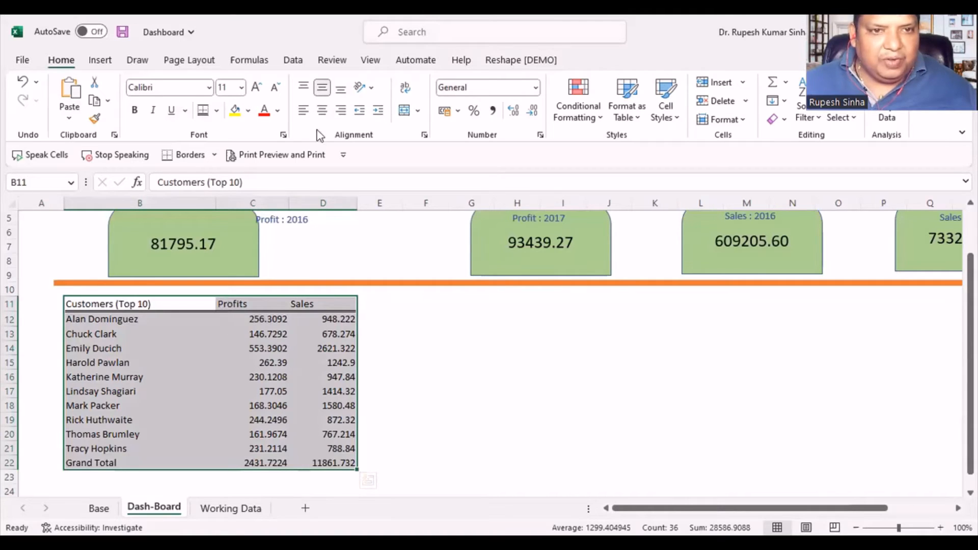
# - Right-align the "Profits" and "Sales" headers in C11 and D11
pyautogui.click(226, 305)
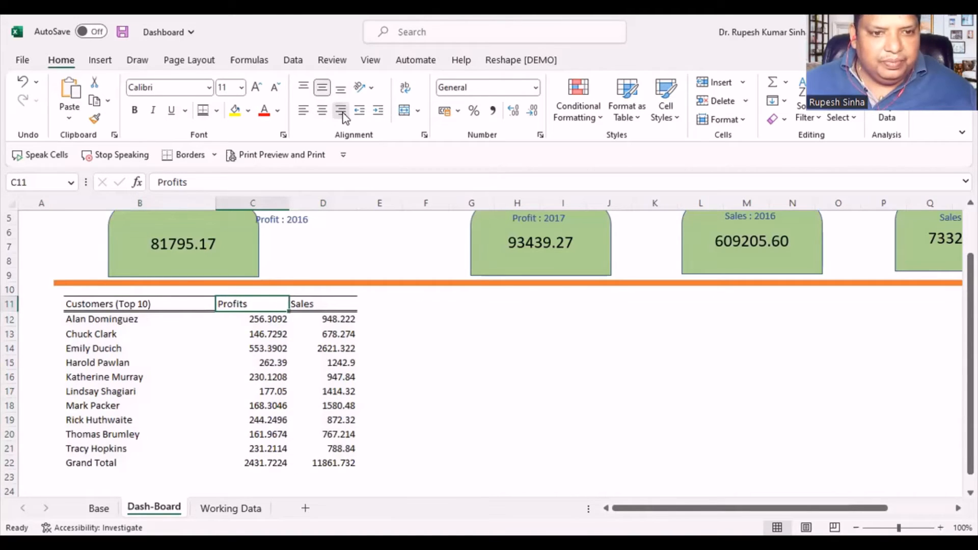
pyautogui.click(342, 111)
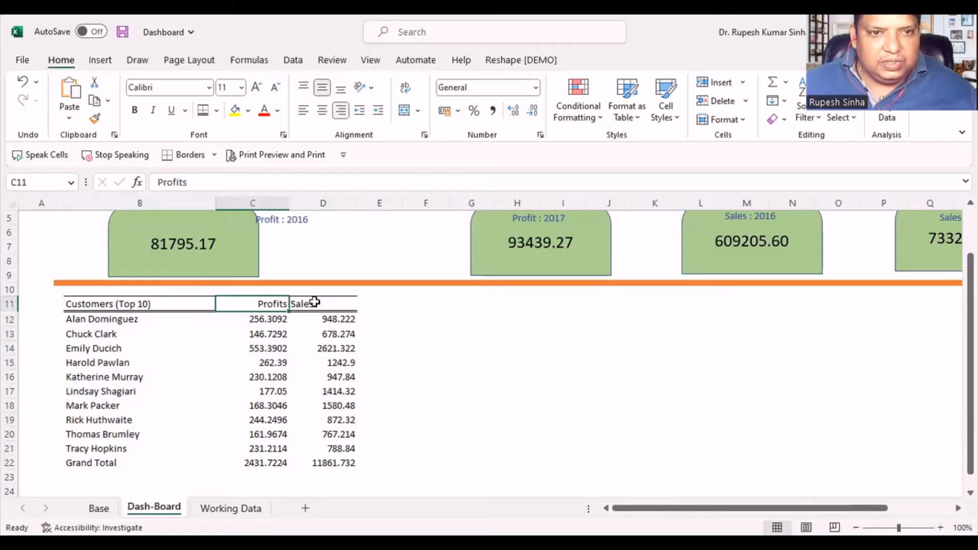
pyautogui.click(314, 302)
pyautogui.click(341, 110)
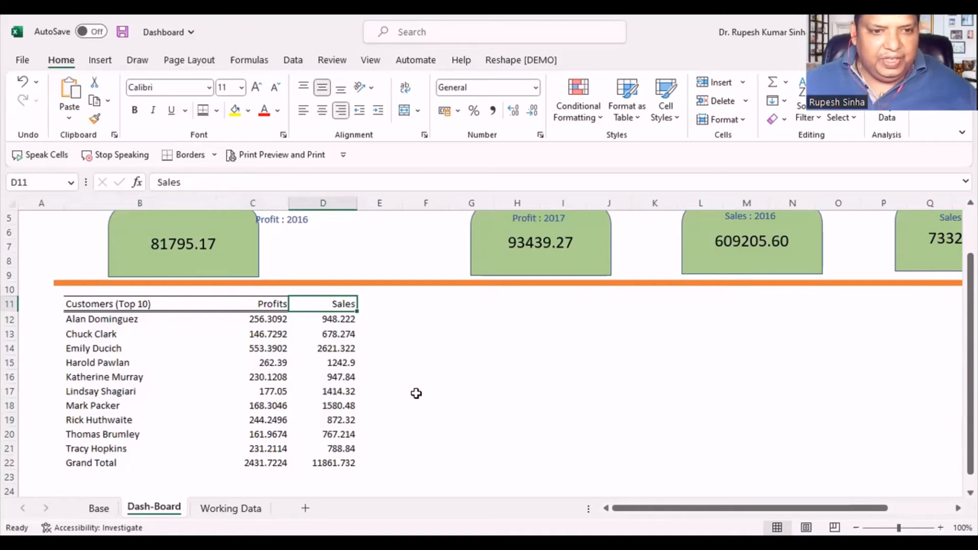
pyautogui.click(470, 391)
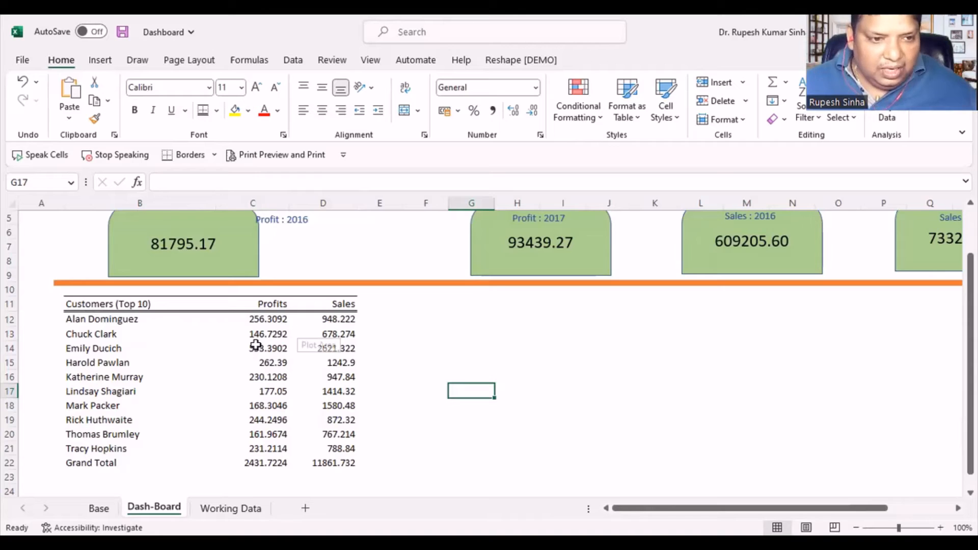
# - Copy the header cells B11:D11 and paste only their column widths at G11 using Paste Special
pyautogui.moveTo(117, 304); pyautogui.dragTo(323, 309)
pyautogui.hotkey('ctrl', 'c')
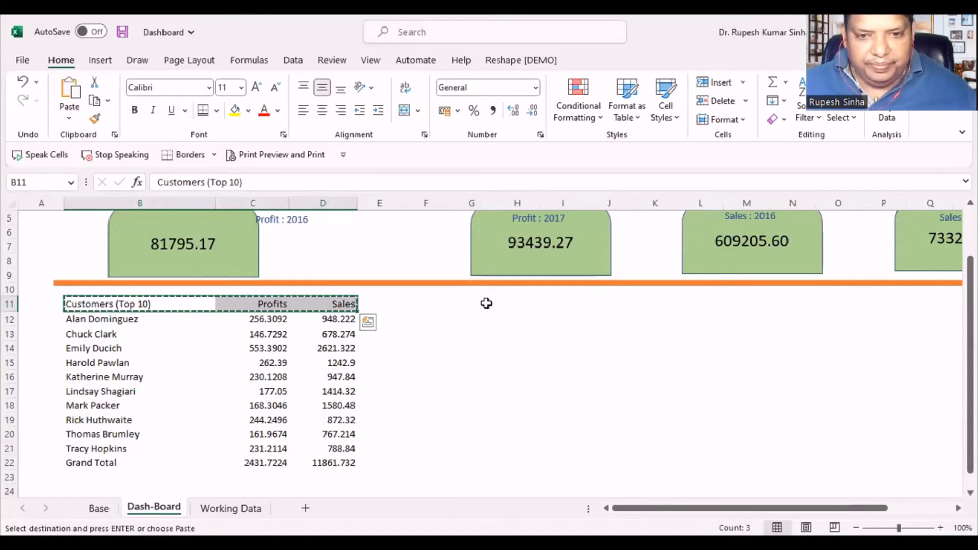
pyautogui.click(460, 299)
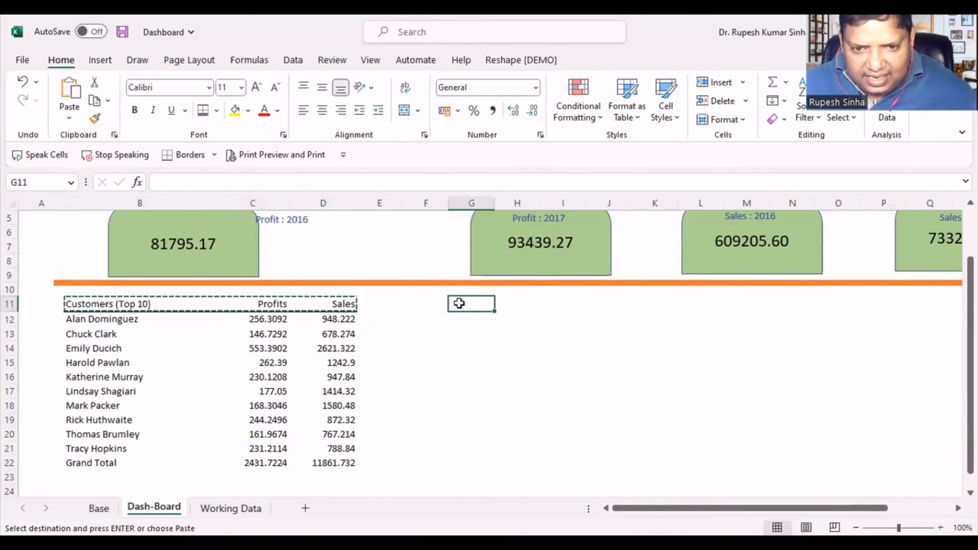
pyautogui.rightClick(460, 303)
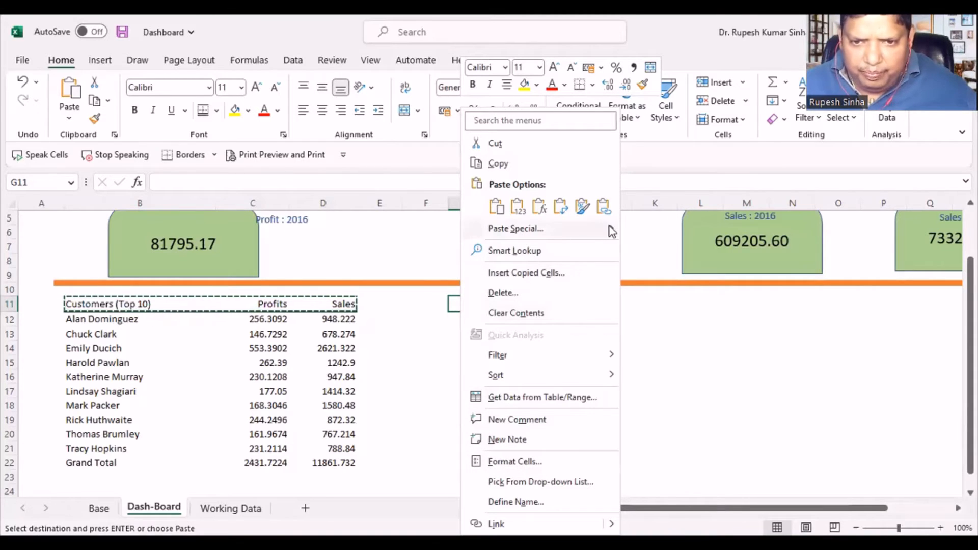
pyautogui.click(541, 234)
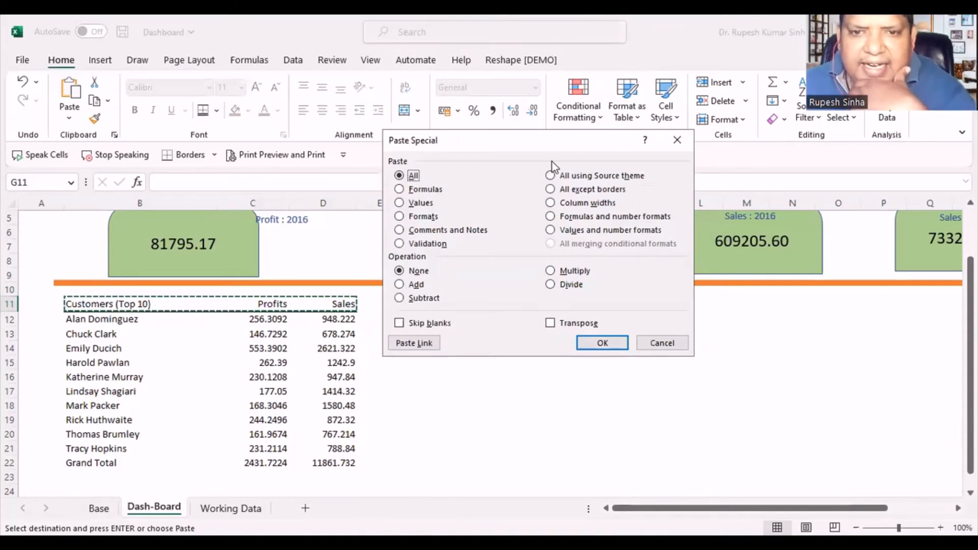
pyautogui.click(569, 202)
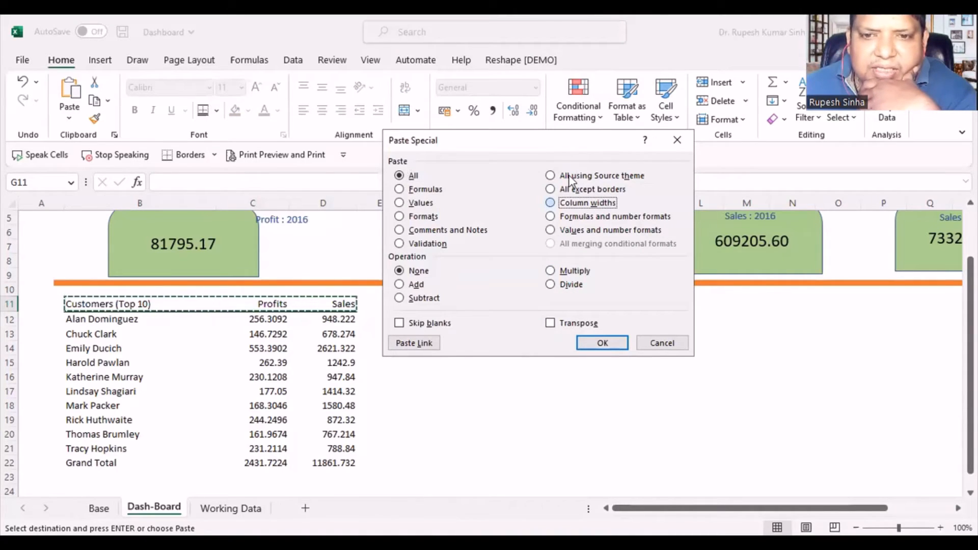
pyautogui.click(603, 346)
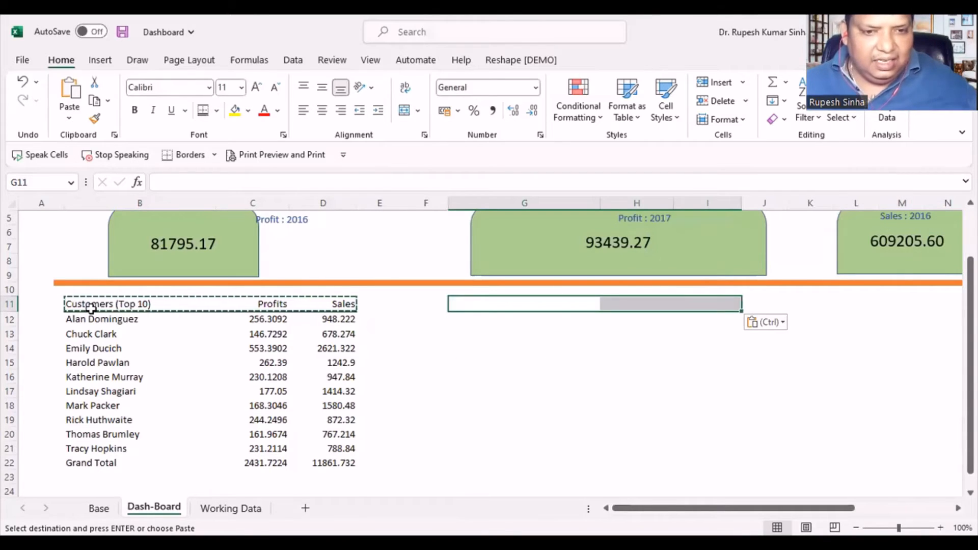
pyautogui.hotkey('ctrl', 'c')
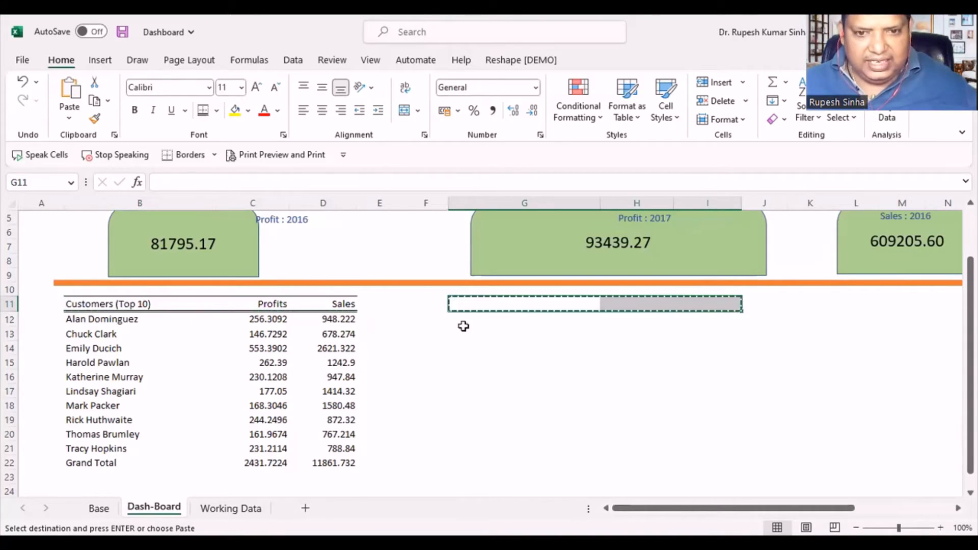
pyautogui.click(514, 304)
pyautogui.hotkey('ctrl', 'v')
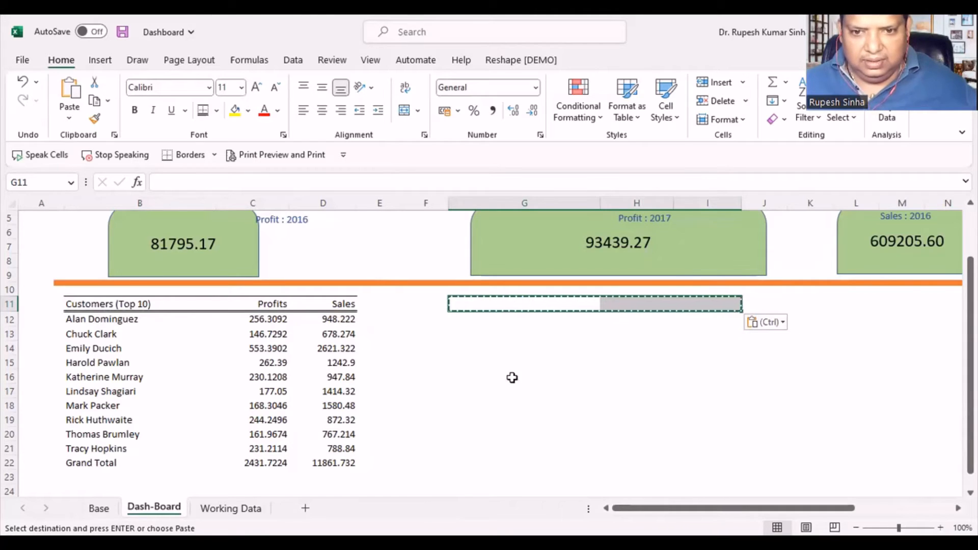
pyautogui.moveTo(513, 386); pyautogui.dragTo(480, 376)
pyautogui.press('Escape')
# - Copy the table headers in B11:D11 with their borders to G11:I11
pyautogui.moveTo(175, 304); pyautogui.dragTo(343, 304)
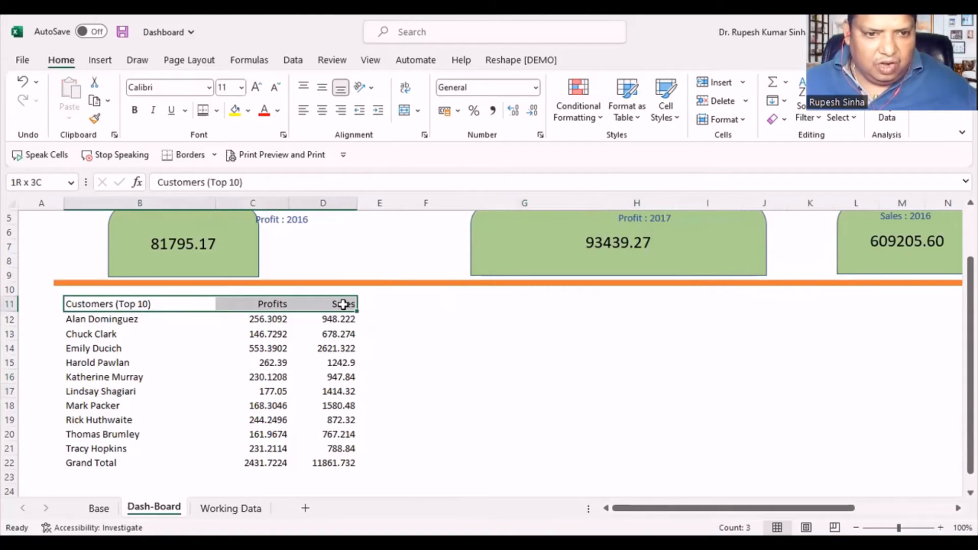
pyautogui.hotkey('ctrl', 'c')
pyautogui.click(515, 307)
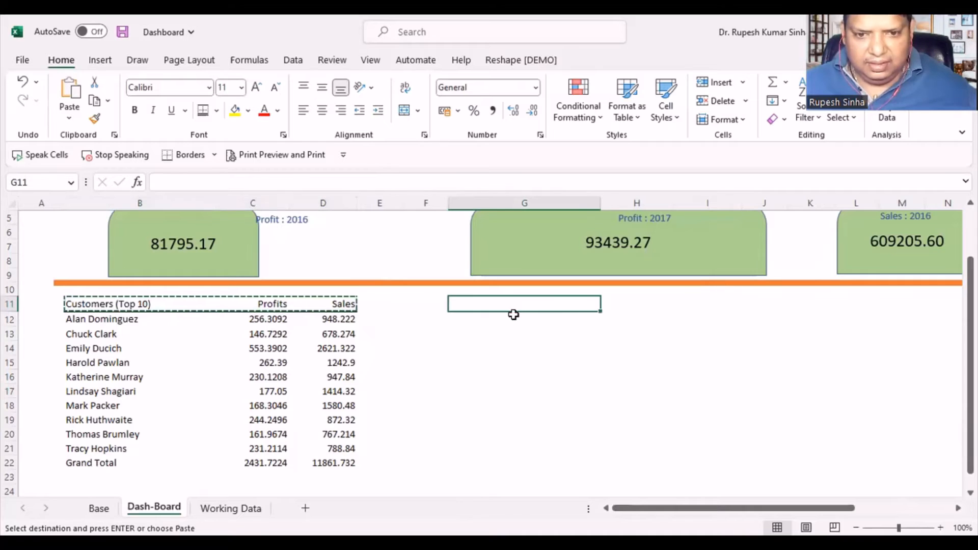
pyautogui.hotkey('ctrl', 'v')
pyautogui.click(508, 393)
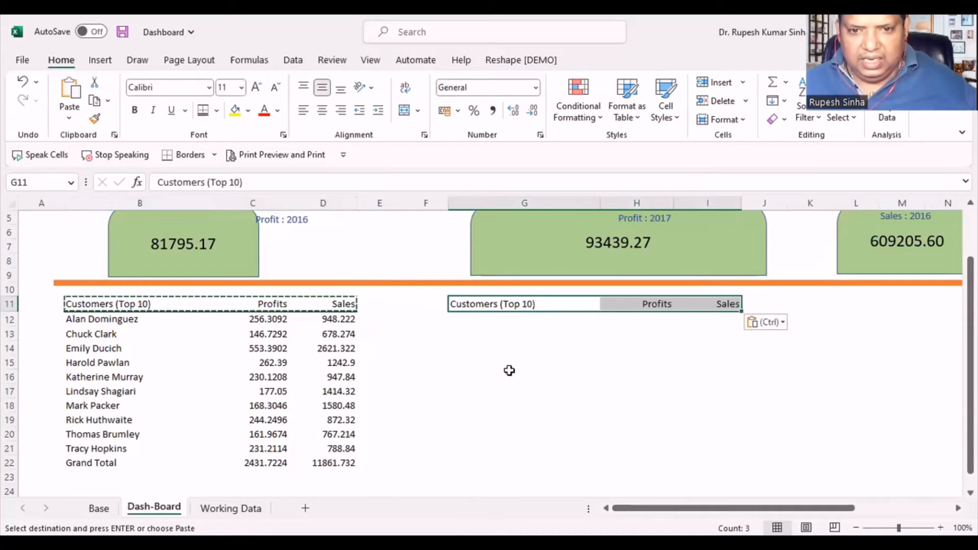
# - Change the header in G11 to "Customers (Bottom 10)"
pyautogui.click(508, 304)
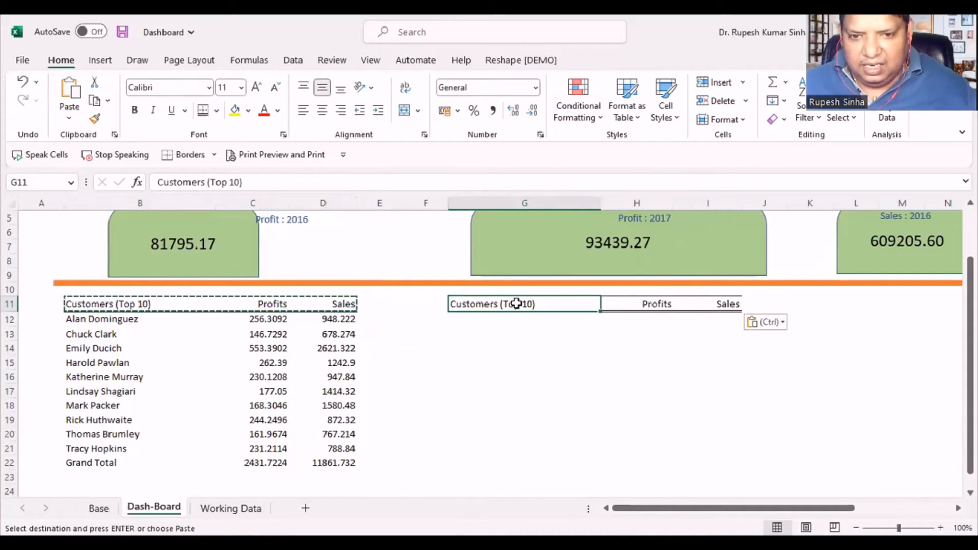
pyautogui.doubleClick(519, 304)
pyautogui.write('\\')
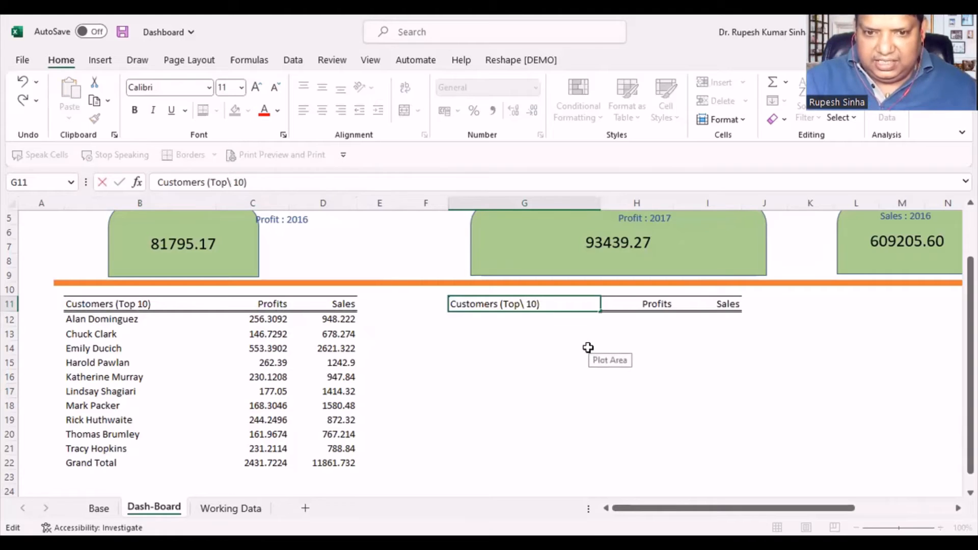
pyautogui.press('BackSpace')
pyautogui.press('BackSpace')
pyautogui.press('BackSpace')
pyautogui.press('BackSpace')
pyautogui.press('BackSpace')
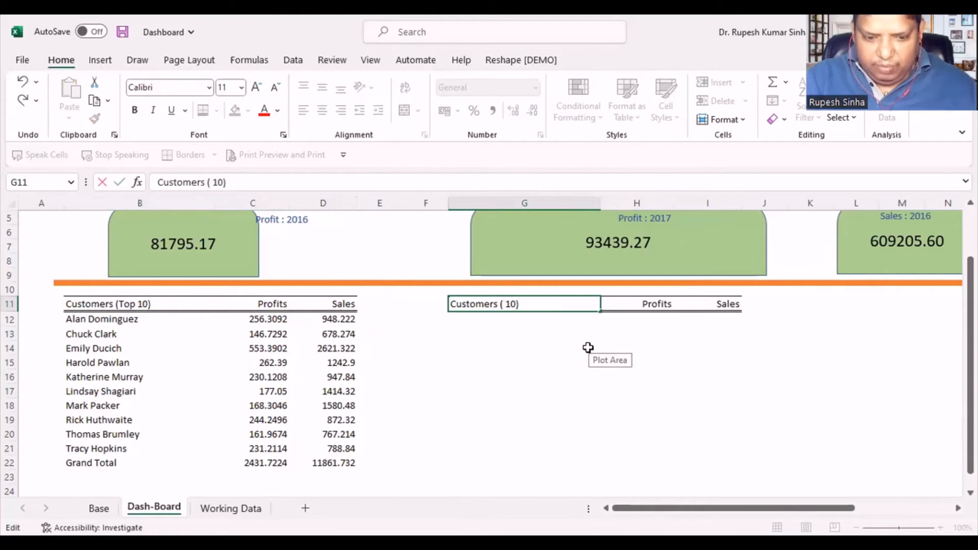
pyautogui.write('Bottom')
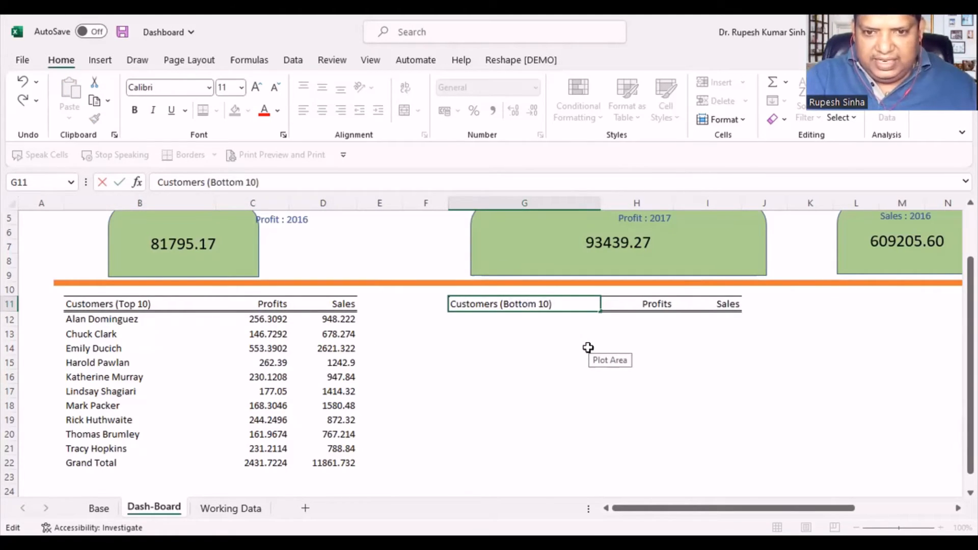
pyautogui.click(540, 362)
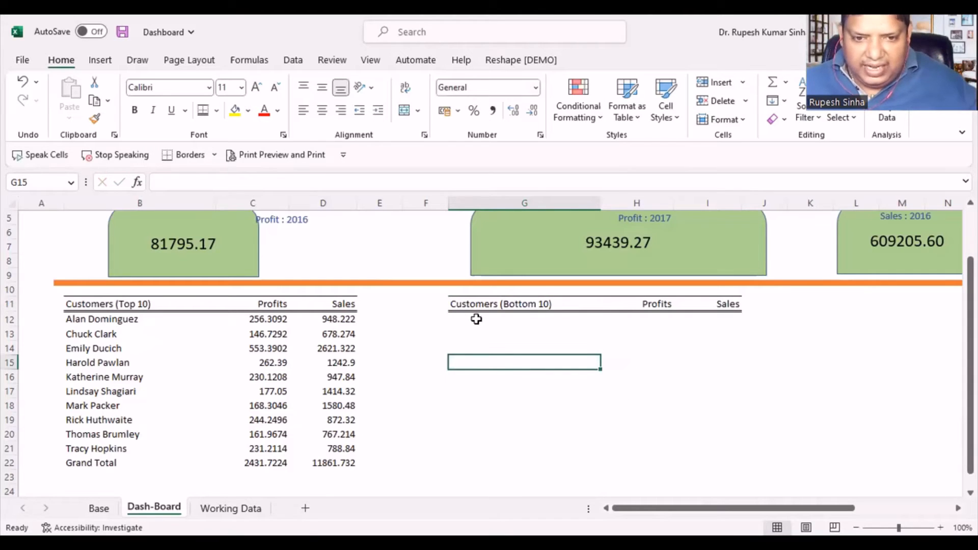
# - Link cell G12 to the first customer name in the Base sheet's second customer PivotTable with =Base!A25
pyautogui.click(475, 319)
pyautogui.write('=')
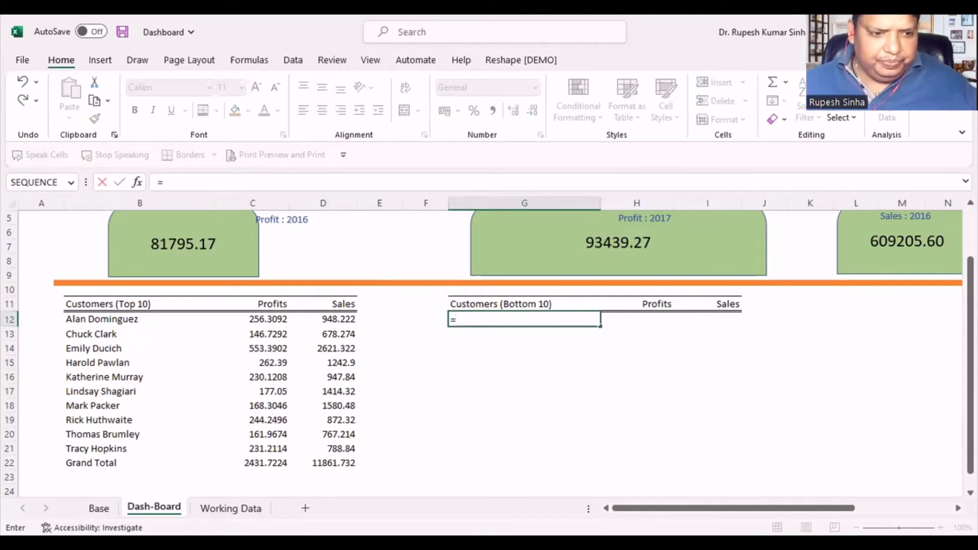
pyautogui.click(99, 508)
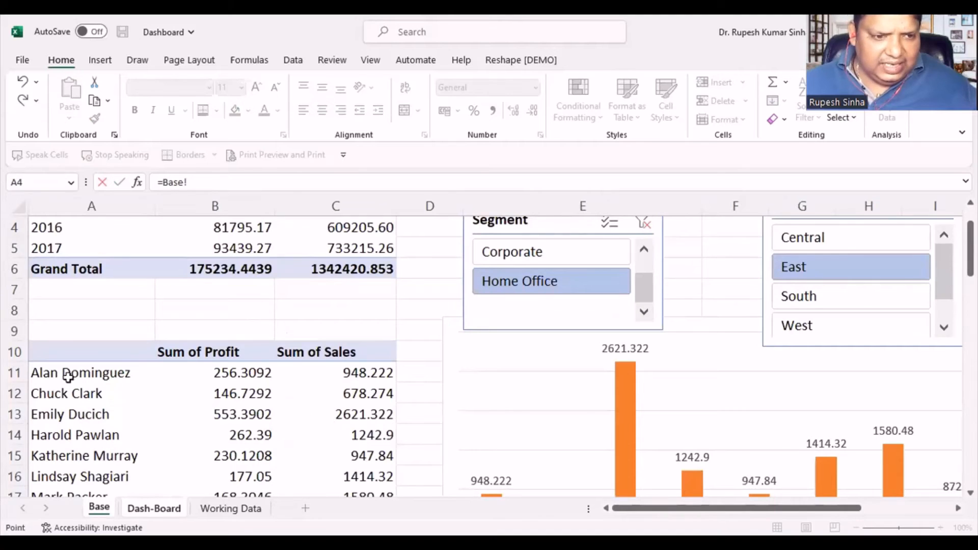
pyautogui.scroll(-6, 257, 406)
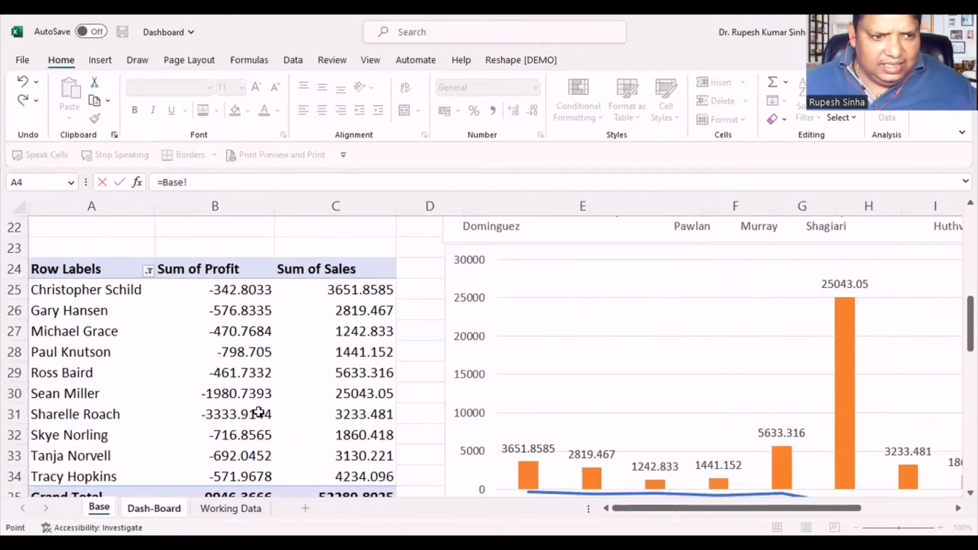
pyautogui.click(79, 290)
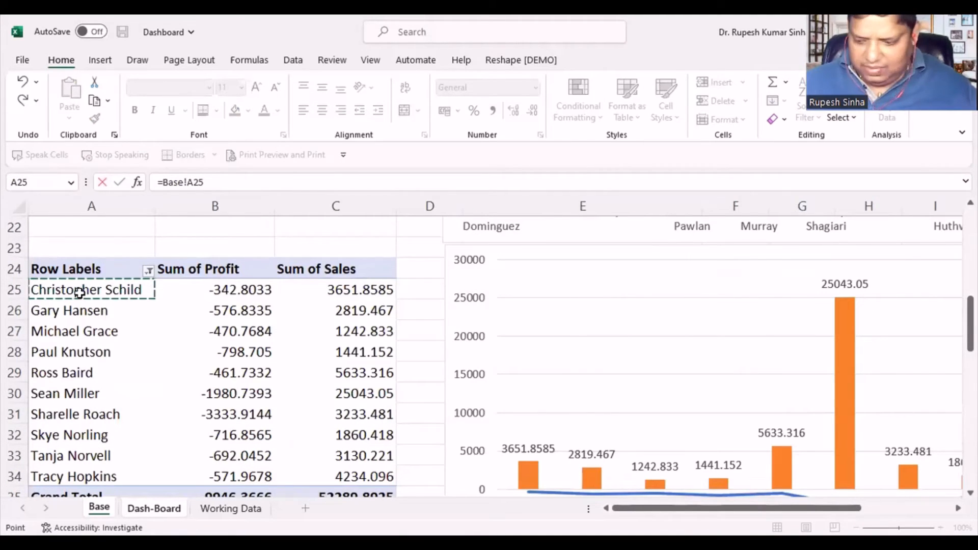
pyautogui.press('Return')
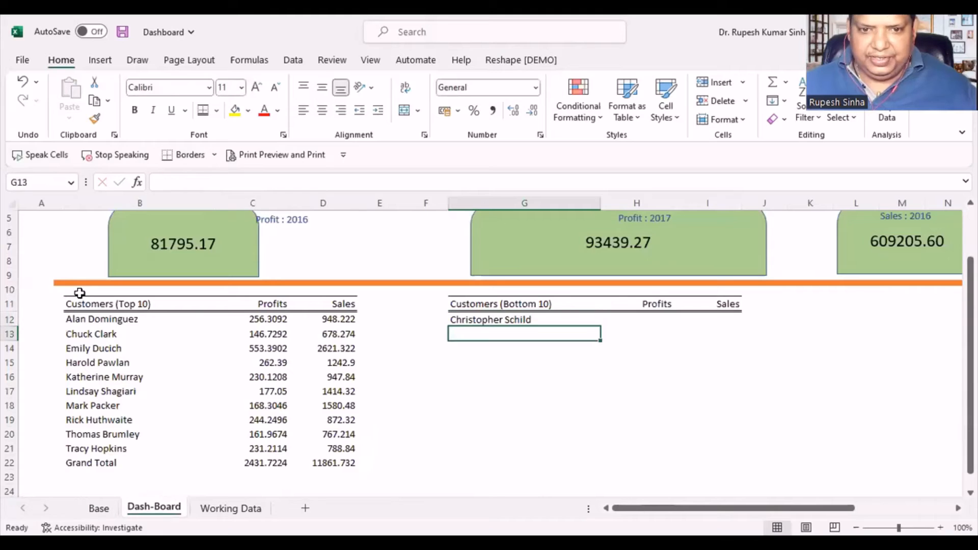
# - Fill the linked formula from G12 across to I12 and down to row 22 to complete the bottom 10 customers table
pyautogui.click(527, 326)
pyautogui.moveTo(598, 329); pyautogui.dragTo(687, 334)
pyautogui.click(686, 335)
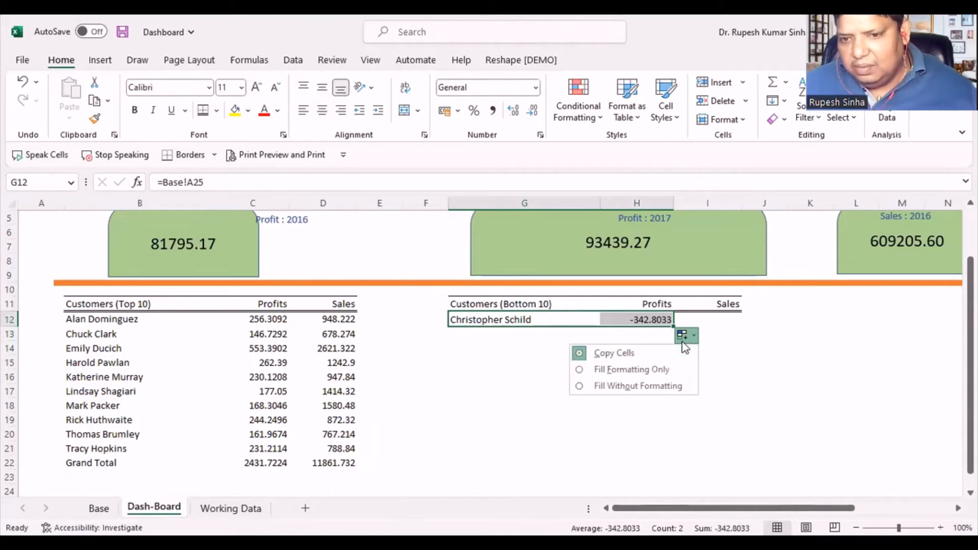
pyautogui.click(637, 319)
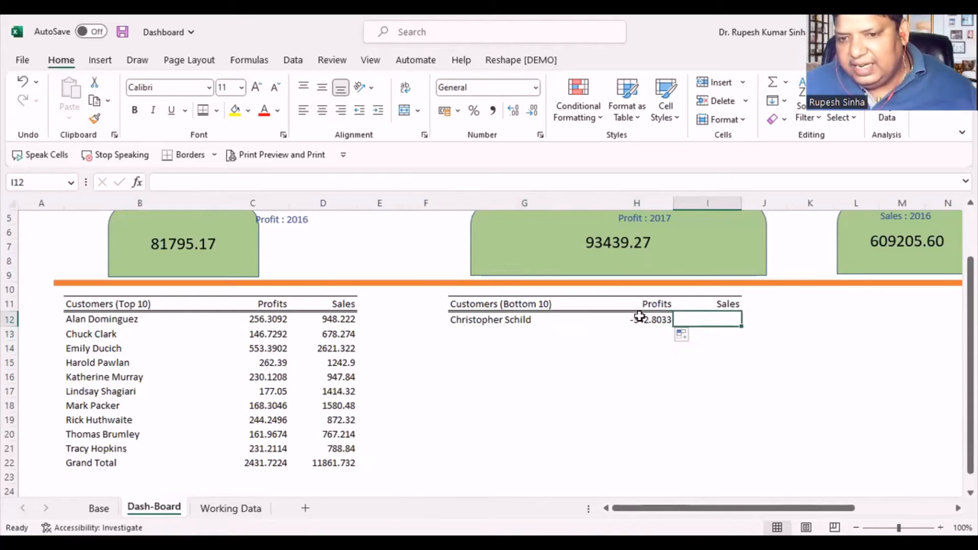
pyautogui.moveTo(674, 326); pyautogui.dragTo(738, 325)
pyautogui.moveTo(522, 318); pyautogui.dragTo(758, 471)
pyautogui.scroll(-2, 482, 435)
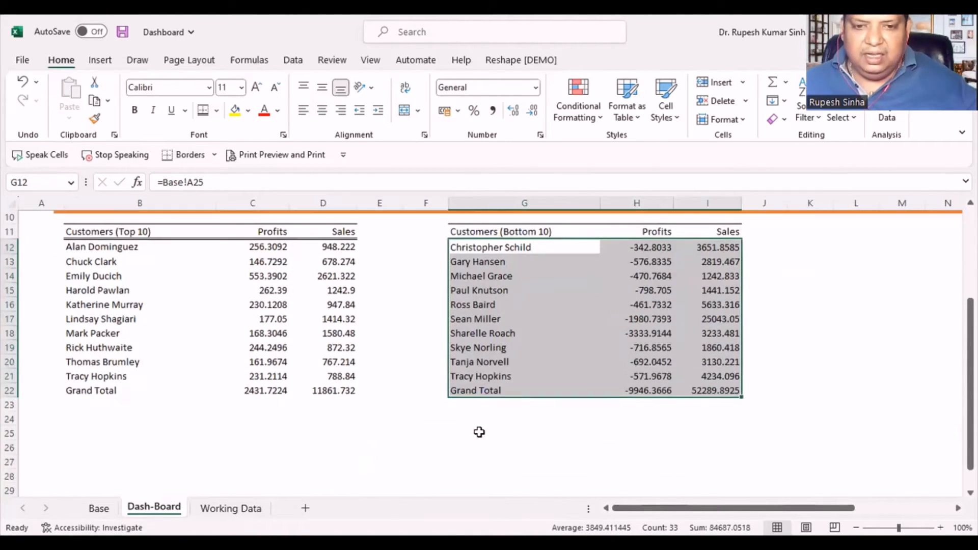
# - Apply the top and double bottom border to the Grand Total rows of both tables, B22:D22 and G22:I22
pyautogui.moveTo(80, 378); pyautogui.dragTo(326, 378)
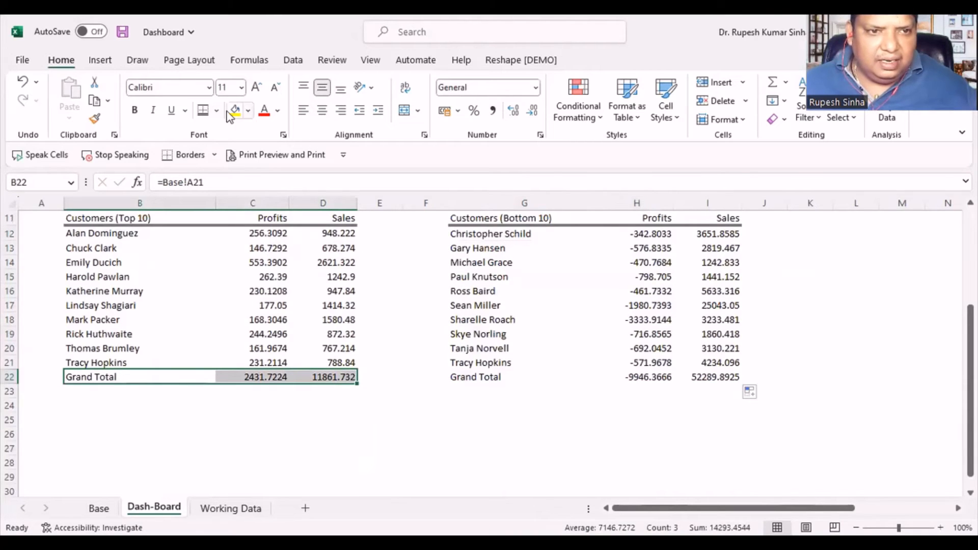
pyautogui.click(200, 116)
pyautogui.moveTo(485, 378); pyautogui.dragTo(711, 381)
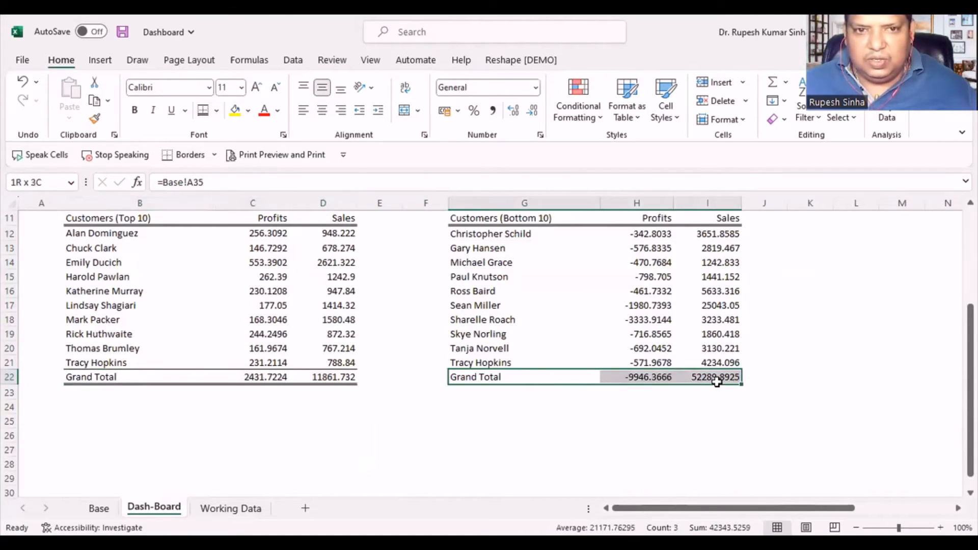
pyautogui.click(200, 116)
pyautogui.click(522, 450)
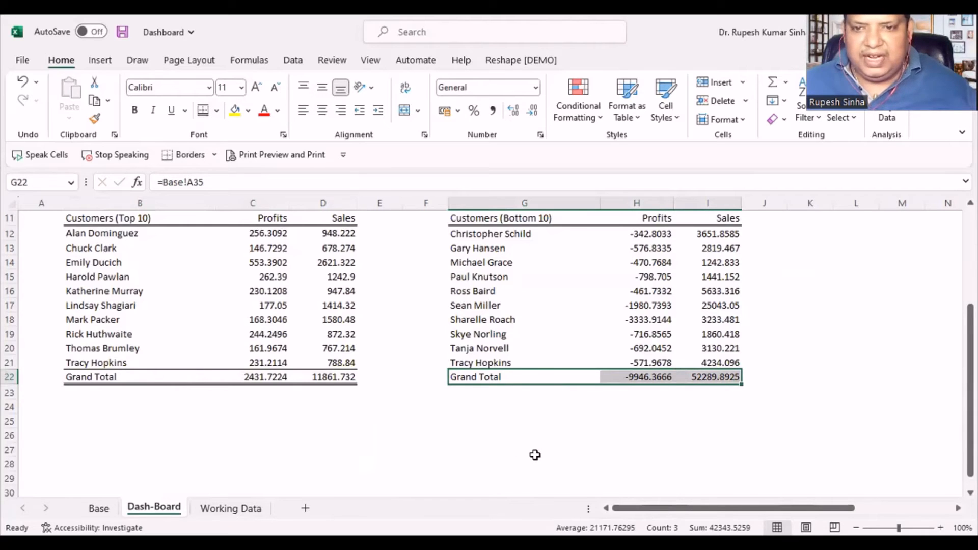
pyautogui.scroll(3, 524, 438)
pyautogui.scroll(-1, 365, 383)
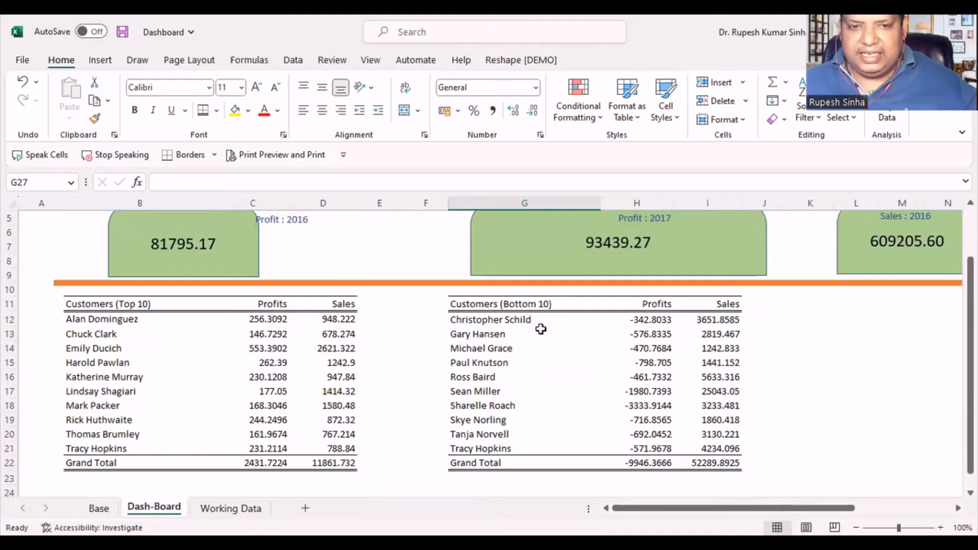
# - Narrow the empty columns E and F to bring the two customer tables closer together
pyautogui.click(410, 291)
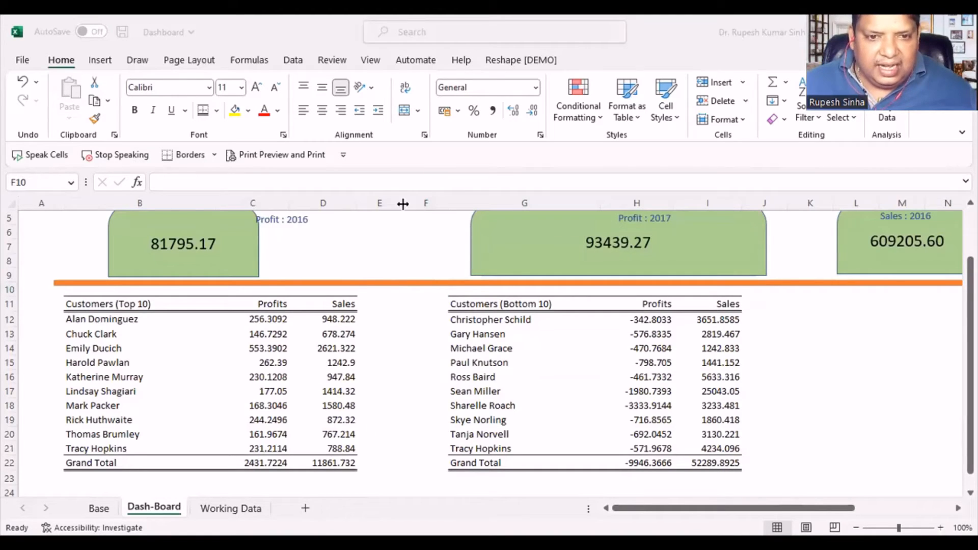
pyautogui.moveTo(403, 203)
pyautogui.mouseDown()
pyautogui.moveTo(387, 203)
pyautogui.moveTo(412, 203)
pyautogui.mouseUp()
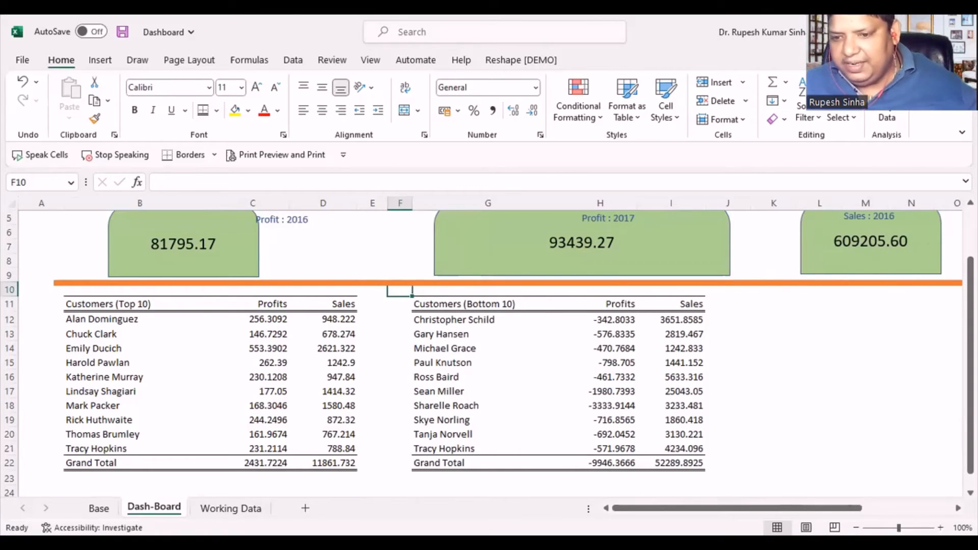
pyautogui.moveTo(817, 509)
pyautogui.mouseDown()
pyautogui.moveTo(928, 510)
pyautogui.moveTo(814, 508)
pyautogui.mouseUp()
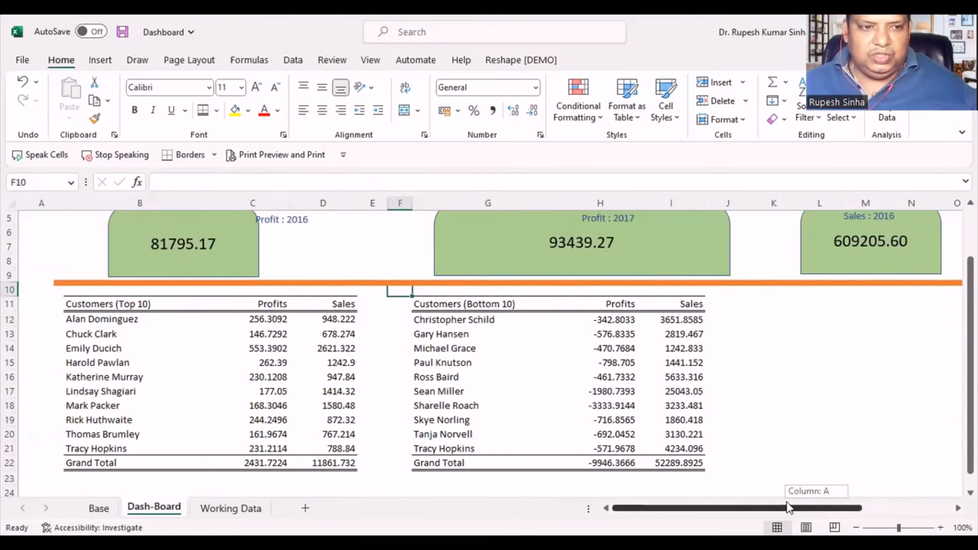
pyautogui.keyDown('ctrl'); pyautogui.scroll(-3, 698, 398); pyautogui.keyUp('ctrl')
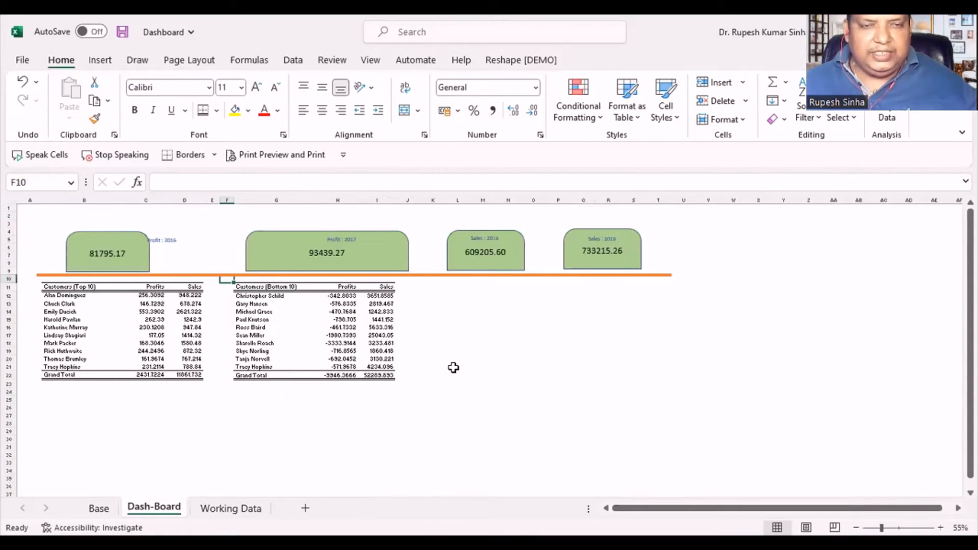
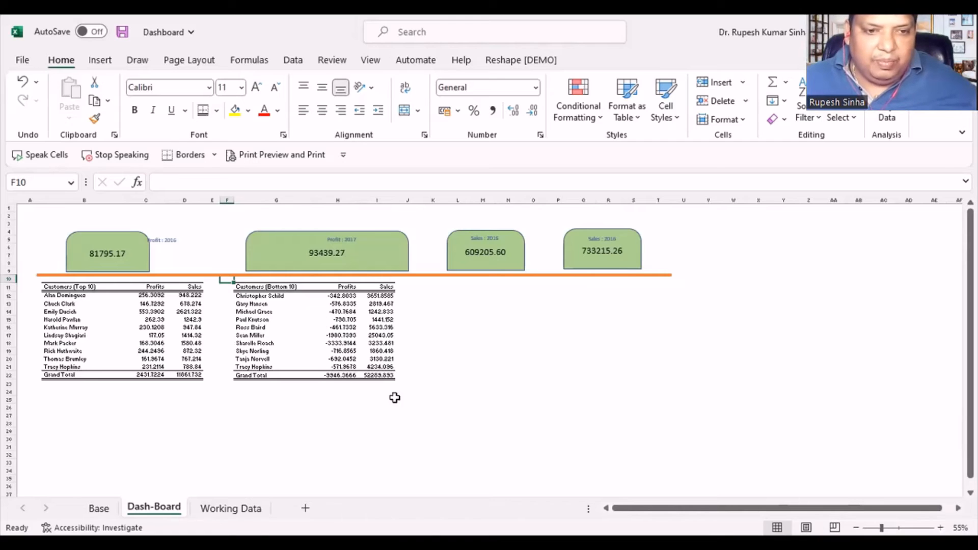
# - Copy the bottom 10 customers header row G11:I11 and paste it with its formatting at K11
pyautogui.keyDown('ctrl'); pyautogui.scroll(2, 422, 380); pyautogui.keyUp('ctrl')
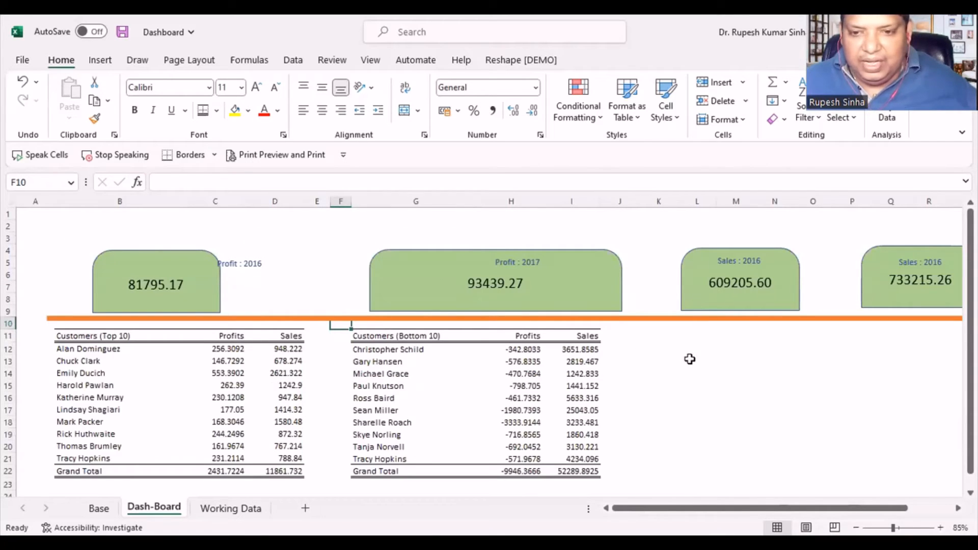
pyautogui.click(667, 336)
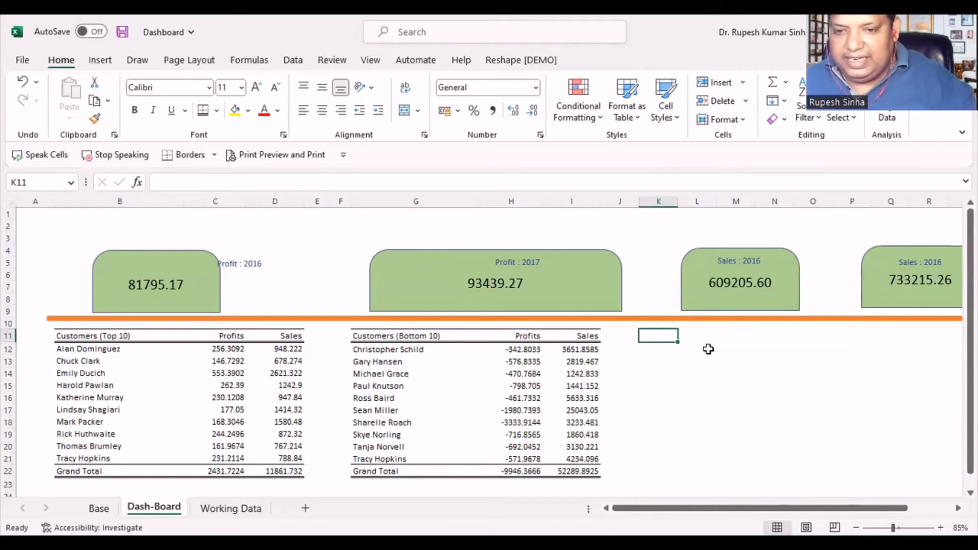
pyautogui.moveTo(369, 336); pyautogui.dragTo(585, 337)
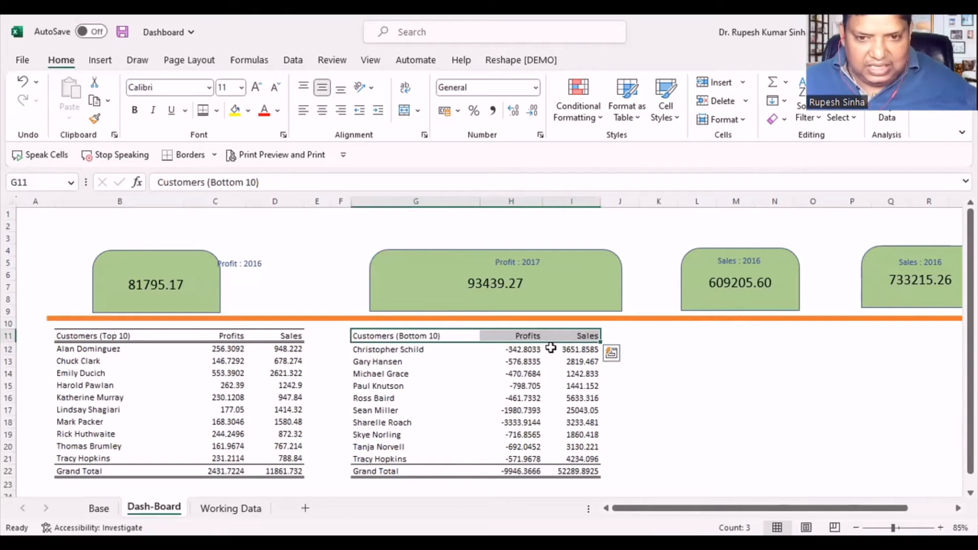
pyautogui.hotkey('ctrl', 'c')
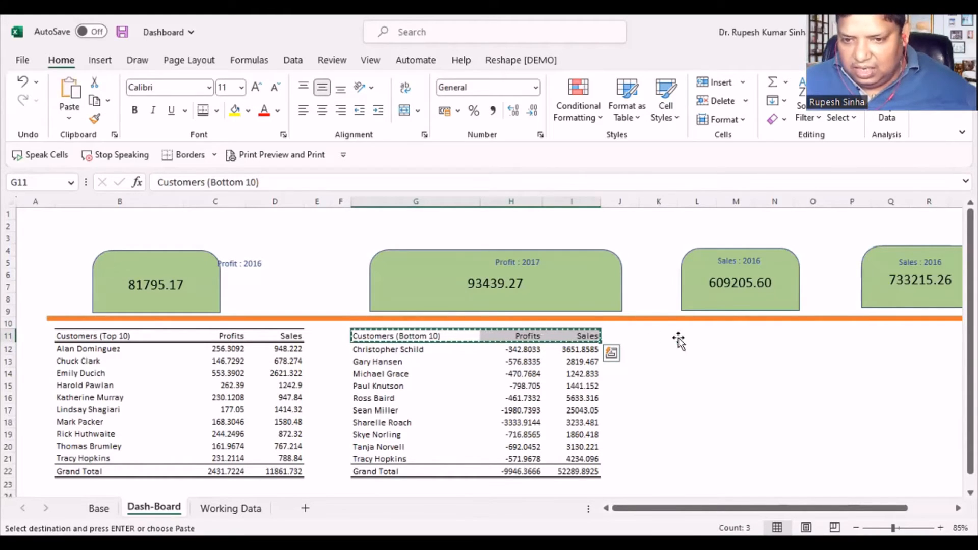
pyautogui.click(673, 339)
pyautogui.click(688, 337)
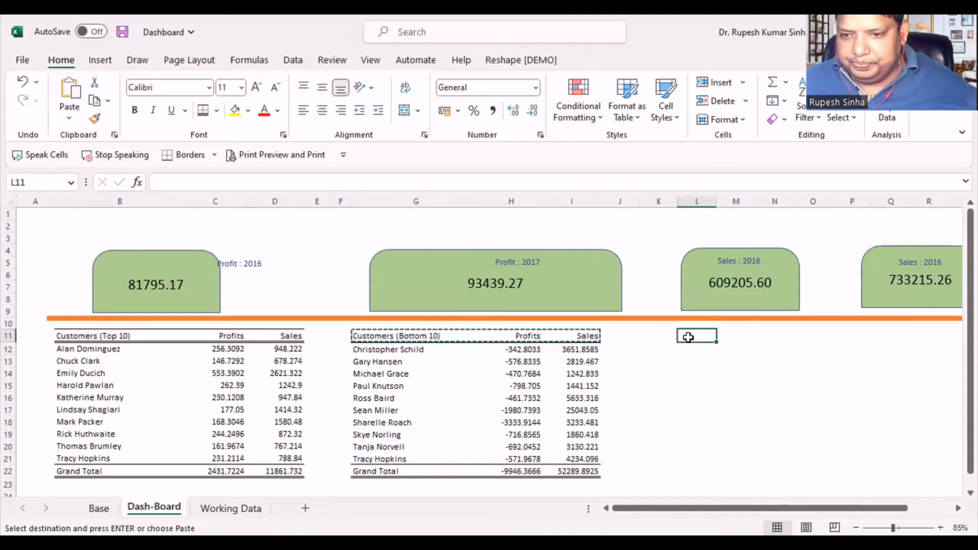
pyautogui.click(958, 508)
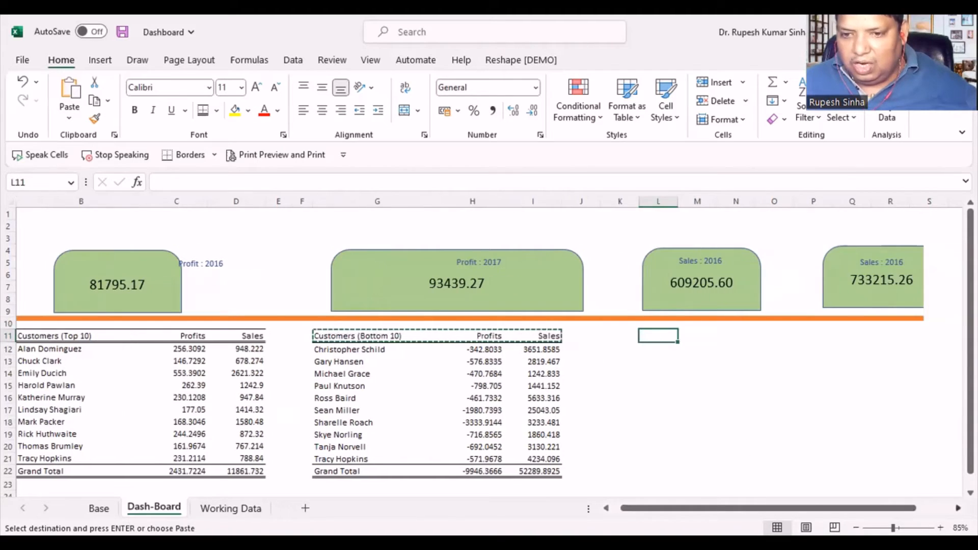
pyautogui.click(958, 508)
pyautogui.click(497, 336)
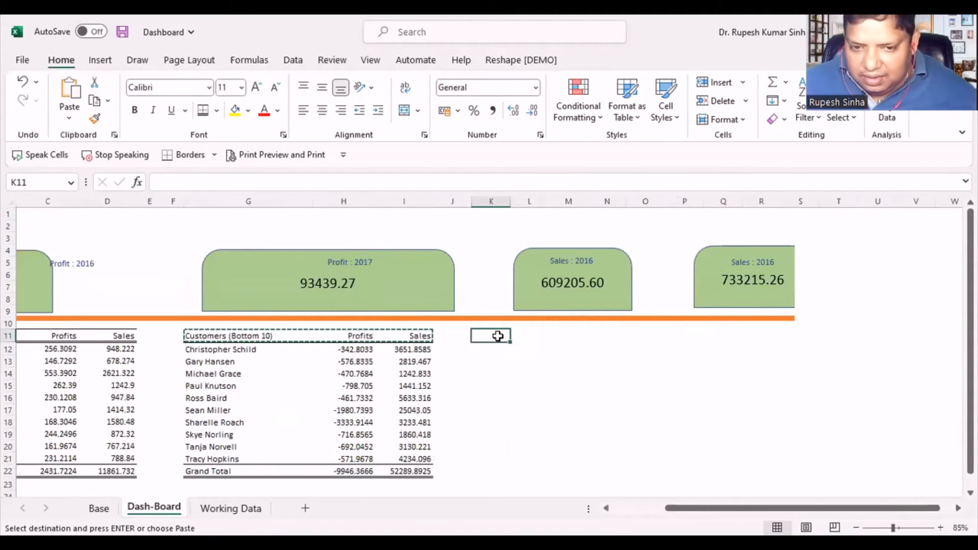
pyautogui.click(522, 336)
pyautogui.click(492, 335)
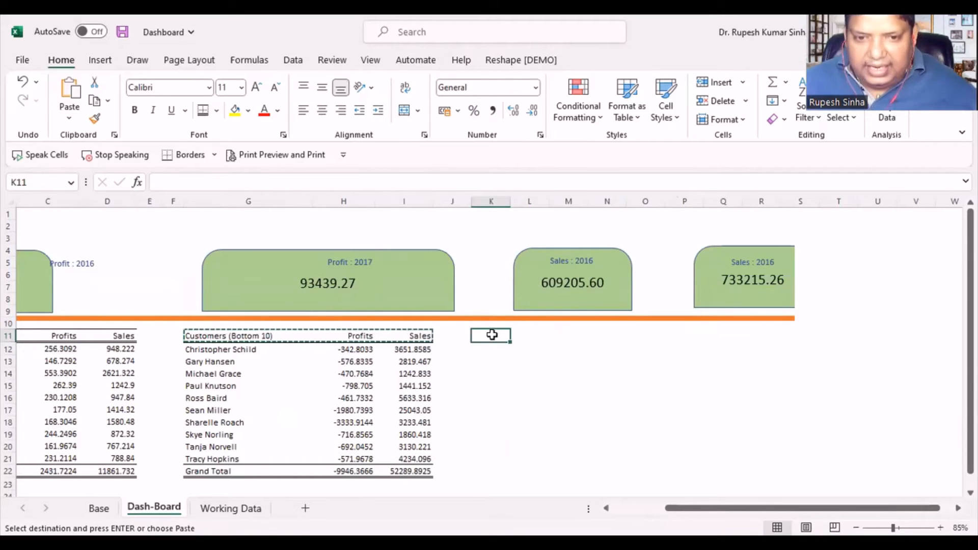
pyautogui.rightClick(492, 334)
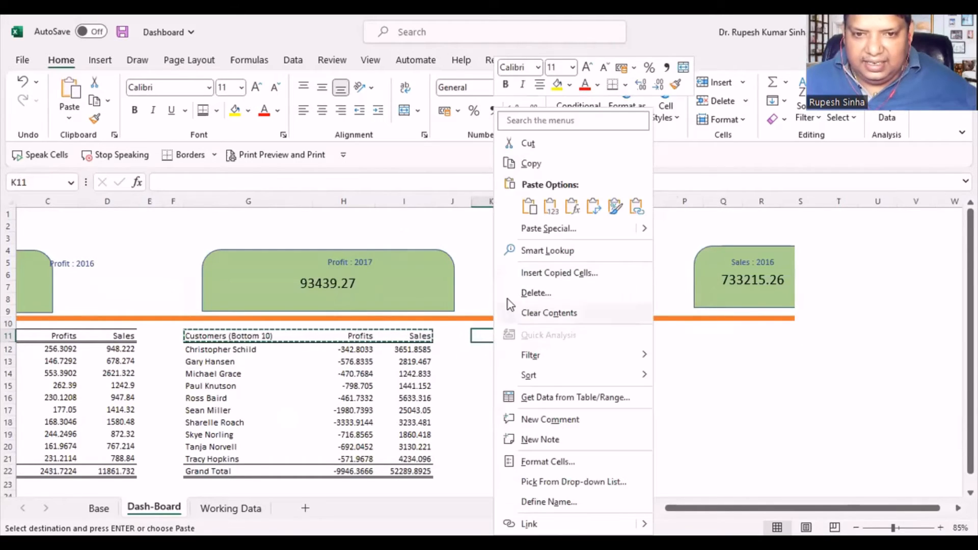
pyautogui.click(529, 206)
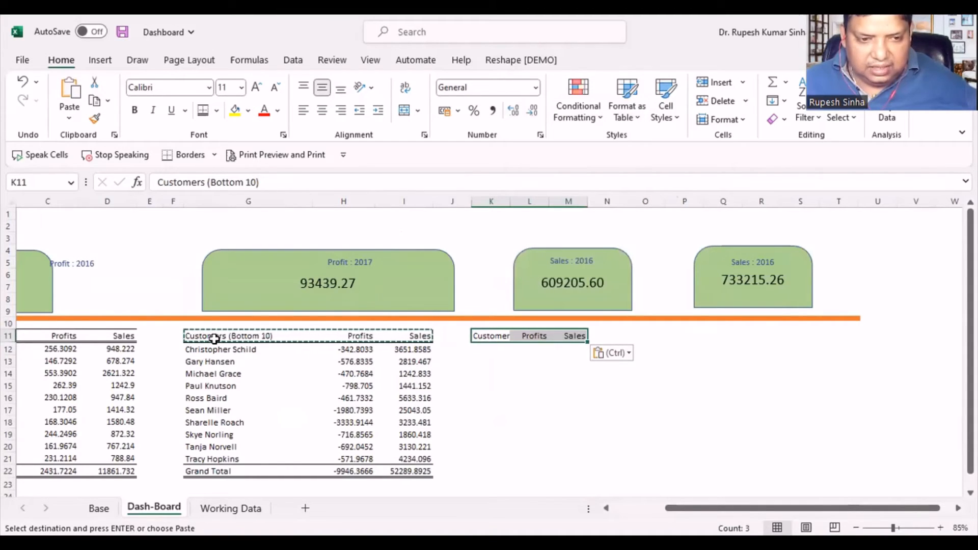
# - Apply the column widths of the G11:I11 header to columns K through M using Paste Special
pyautogui.hotkey('ctrl', 'c')
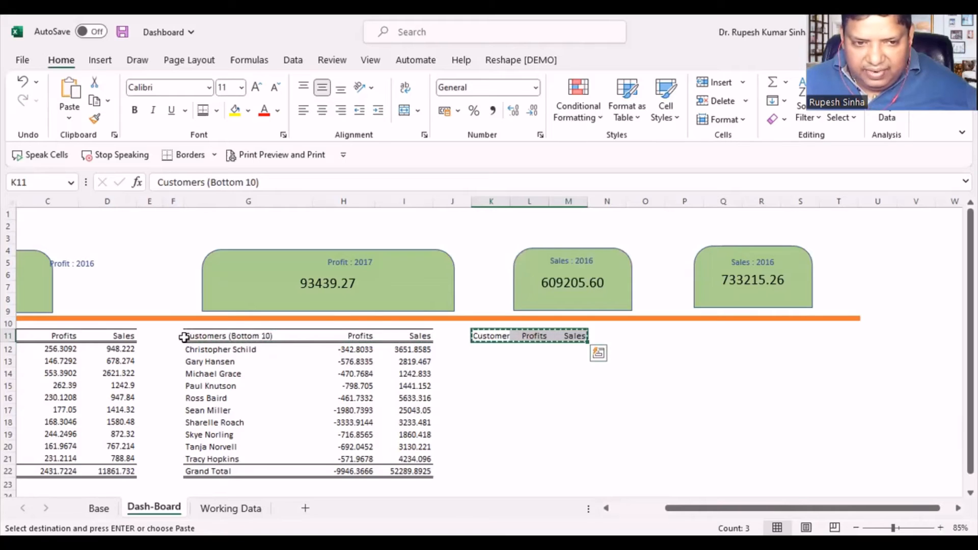
pyautogui.moveTo(186, 335); pyautogui.dragTo(415, 335)
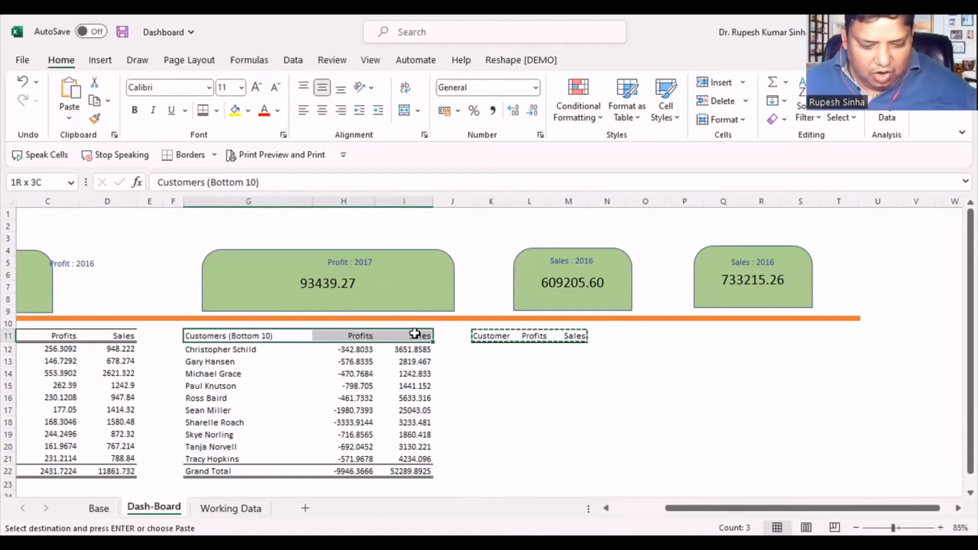
pyautogui.hotkey('ctrl', 'c')
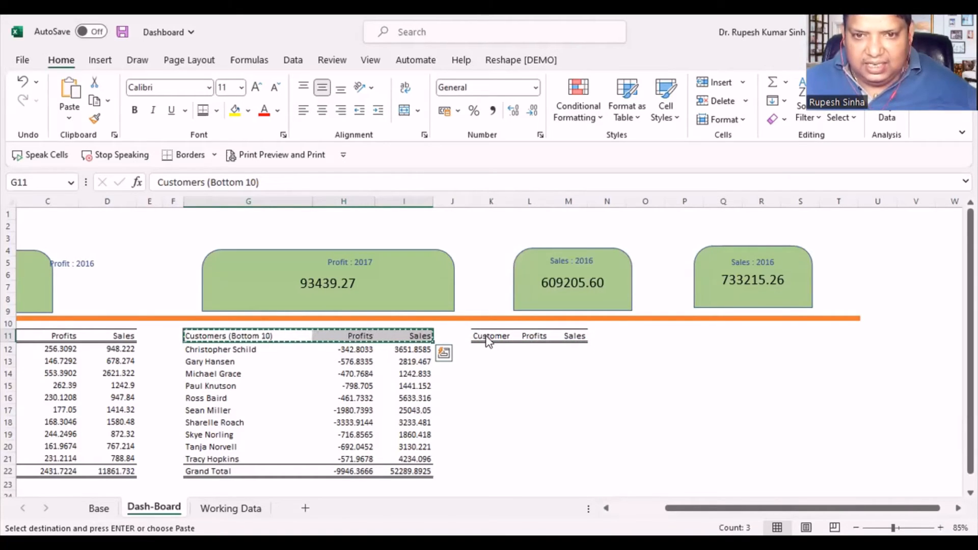
pyautogui.rightClick(489, 342)
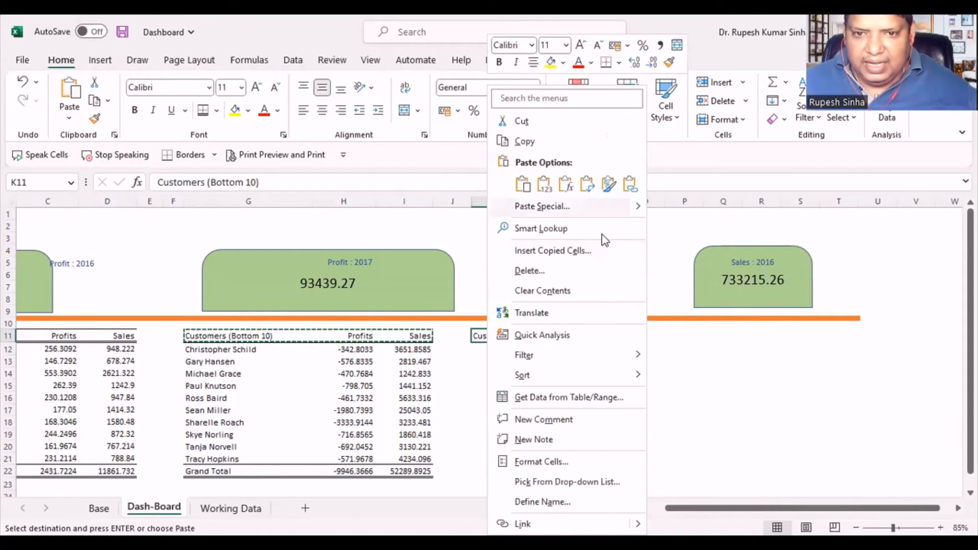
pyautogui.click(580, 206)
pyautogui.click(564, 182)
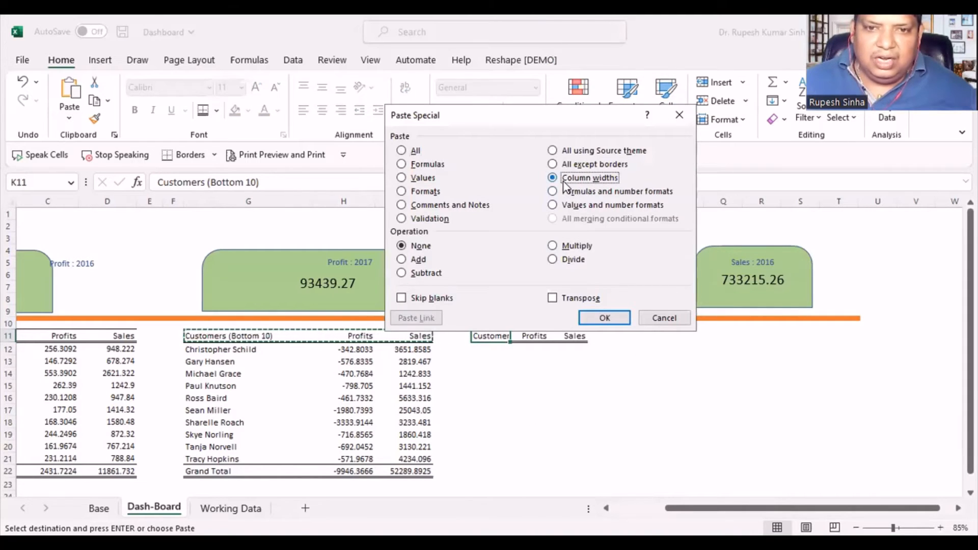
pyautogui.click(604, 318)
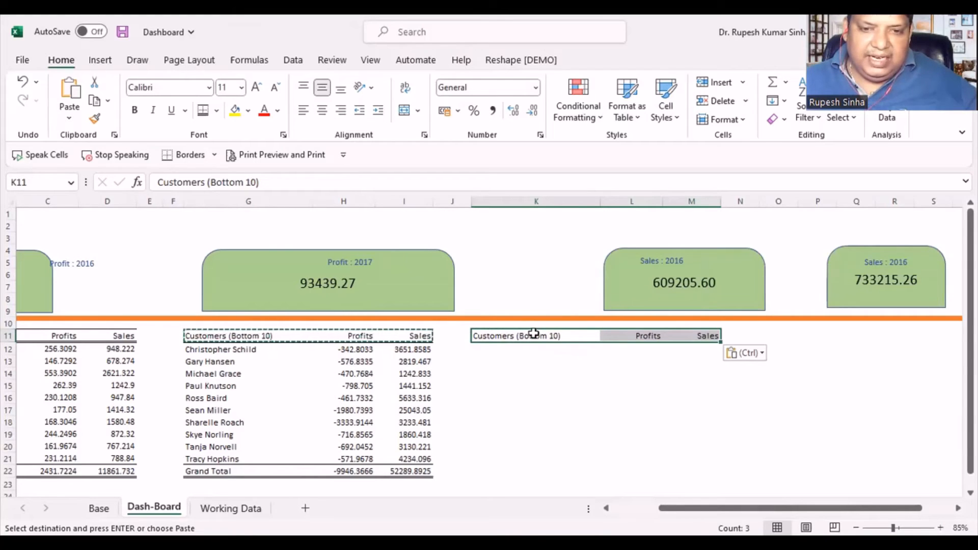
# - Change the header text in K11 to Products (Top 10)
pyautogui.doubleClick(507, 336)
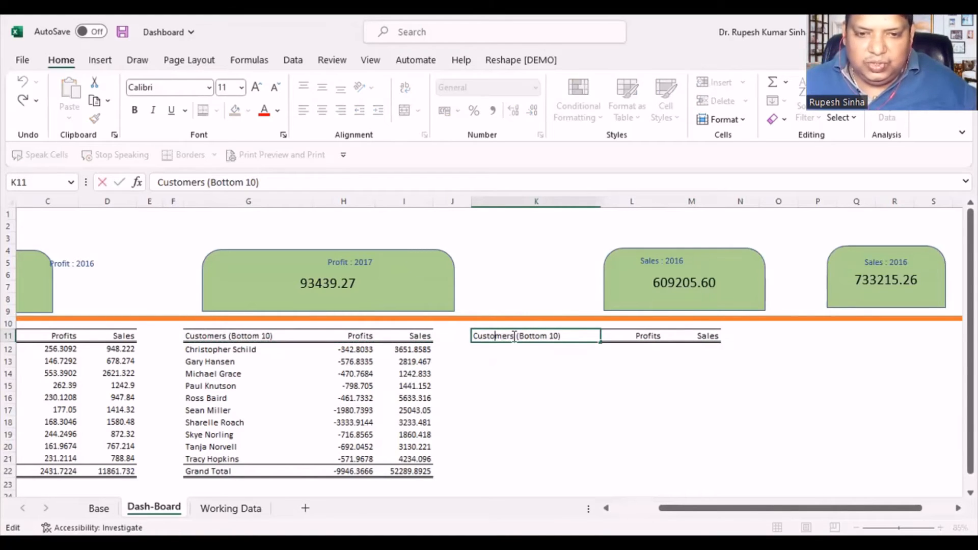
pyautogui.moveTo(514, 336); pyautogui.dragTo(469, 339)
pyautogui.write('Products')
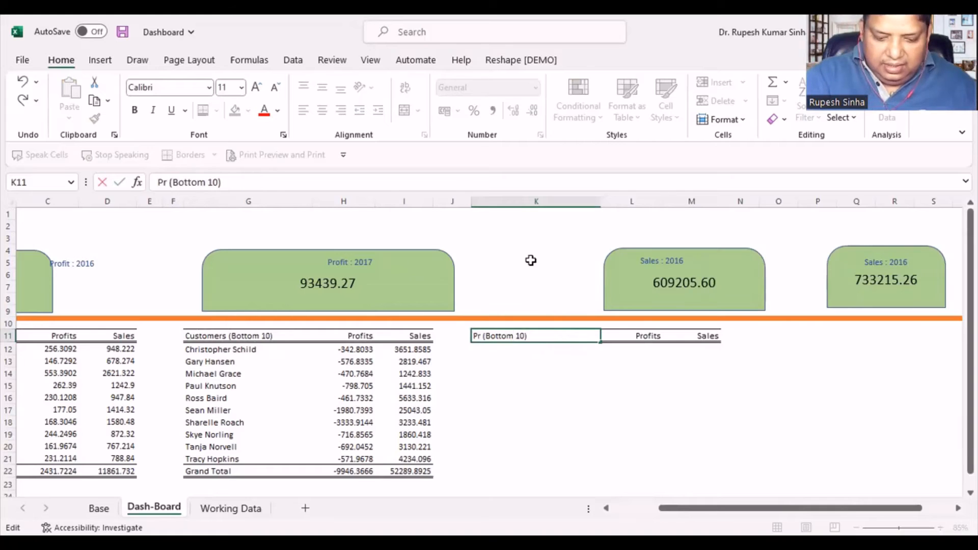
pyautogui.doubleClick(523, 340)
pyautogui.write('Top')
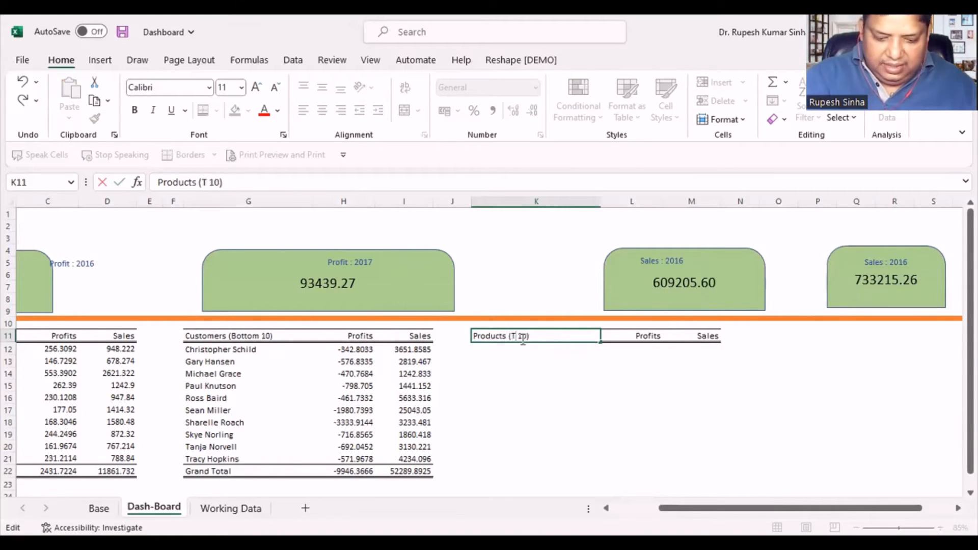
pyautogui.click(660, 434)
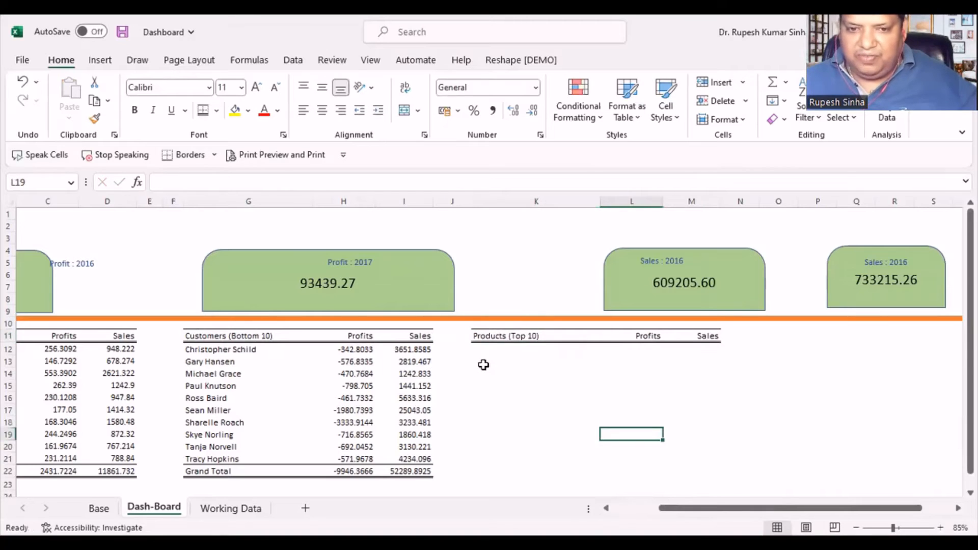
# - Link cell K12 to the first product name in the Base sheet's product PivotTable with =Base!A41
pyautogui.click(484, 350)
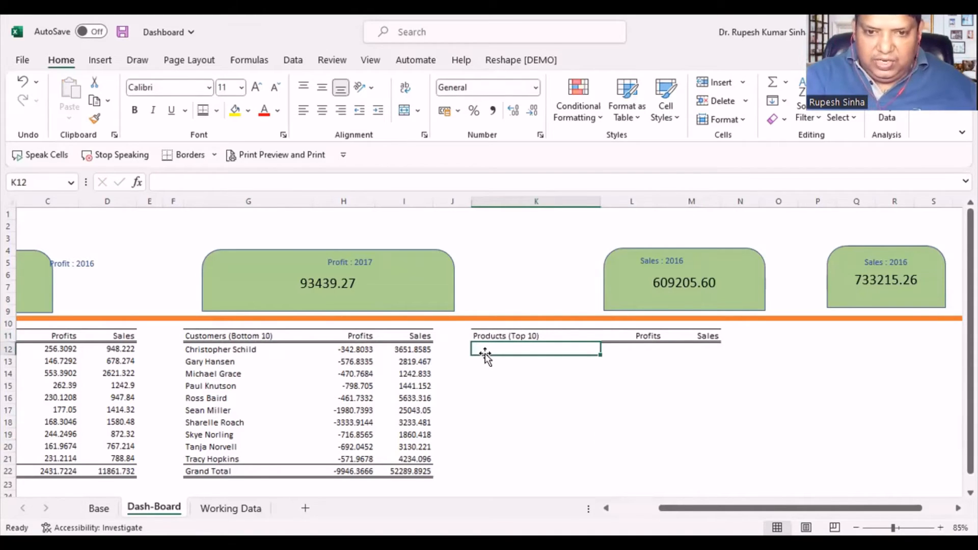
pyautogui.write('=')
pyautogui.click(99, 507)
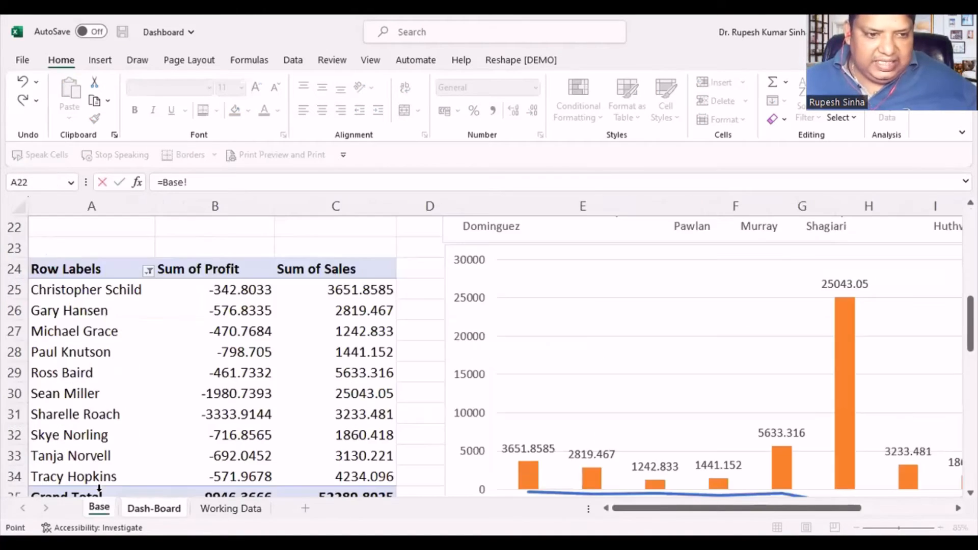
pyautogui.scroll(-5, 263, 336)
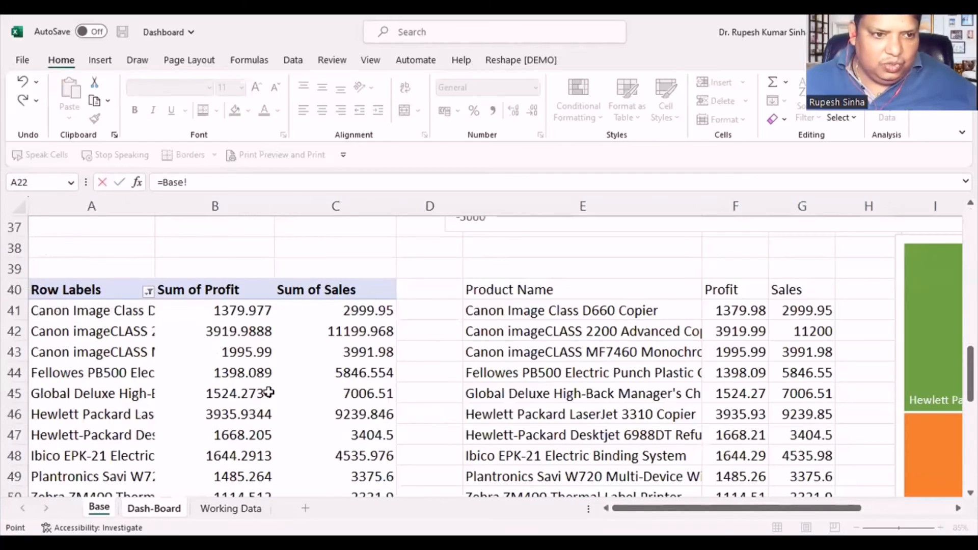
pyautogui.click(96, 314)
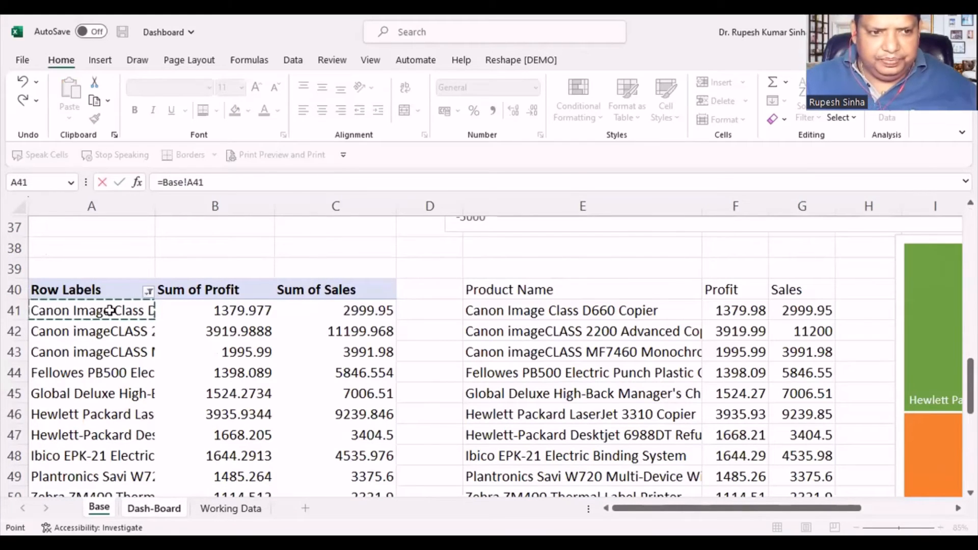
pyautogui.press('Right')
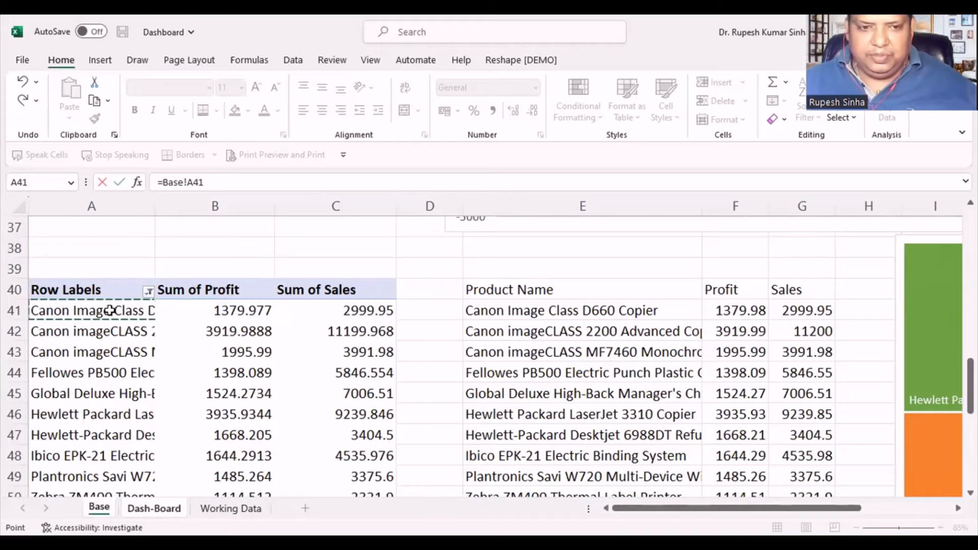
pyautogui.press('Return')
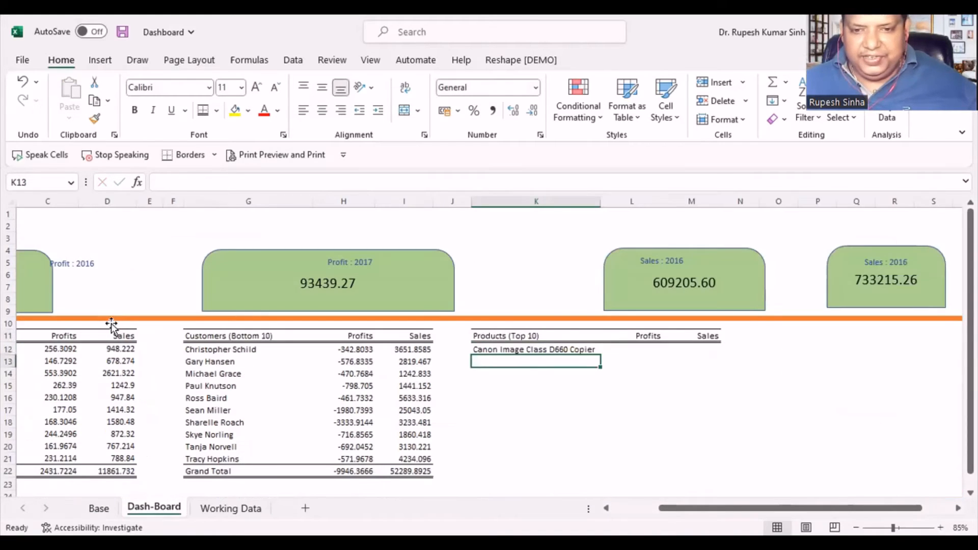
# - Fill the linked formula from K12 down to row 22 and across to column M, widening column K to fit the product names
pyautogui.click(529, 349)
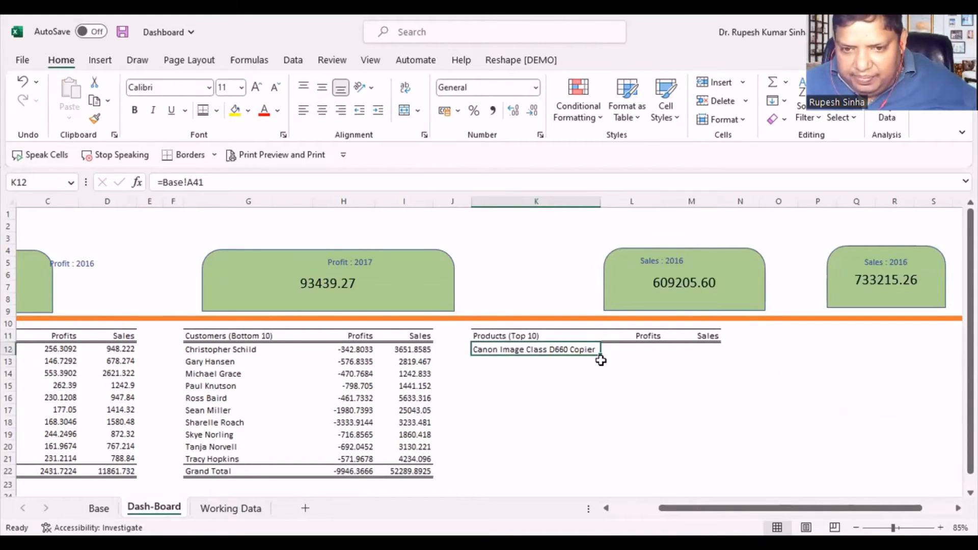
pyautogui.moveTo(601, 357); pyautogui.dragTo(597, 478)
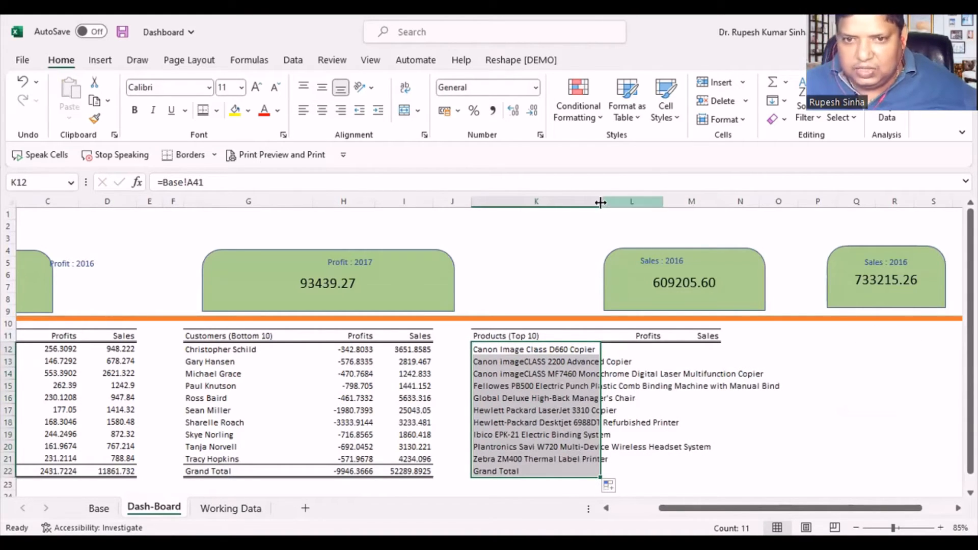
pyautogui.moveTo(601, 202); pyautogui.dragTo(783, 208)
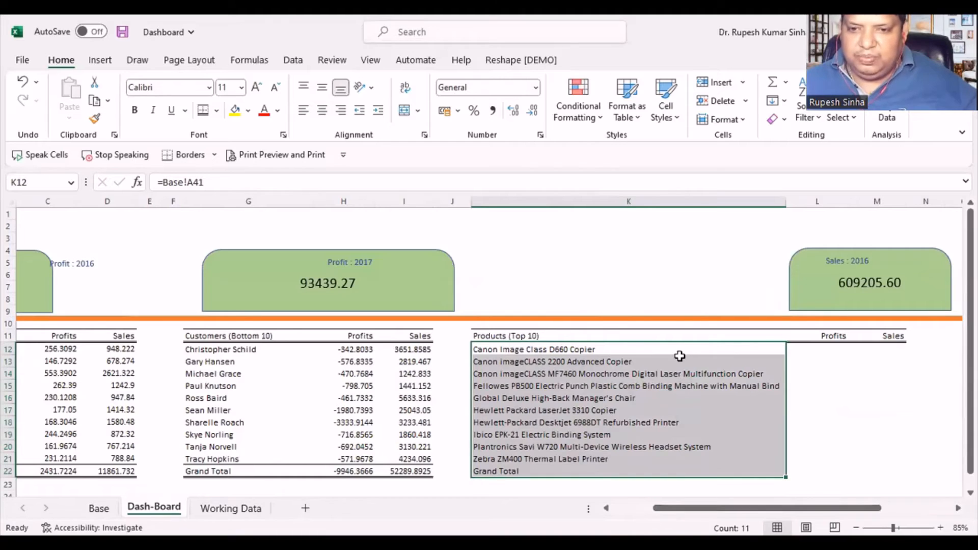
pyautogui.moveTo(787, 481); pyautogui.dragTo(898, 464)
pyautogui.scroll(-2, 841, 460)
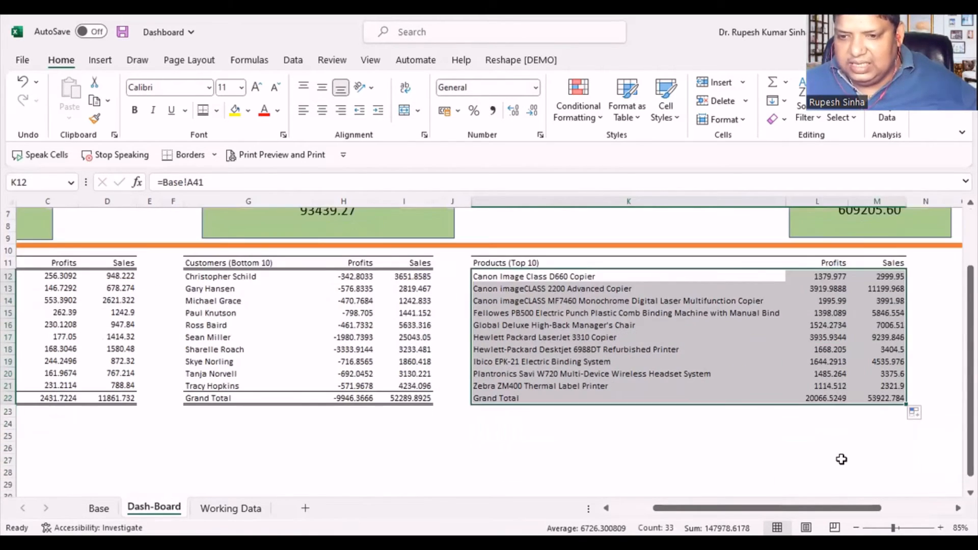
# - Apply the top and double bottom border to the products table's Grand Total row, K22:M22
pyautogui.moveTo(516, 397); pyautogui.dragTo(880, 398)
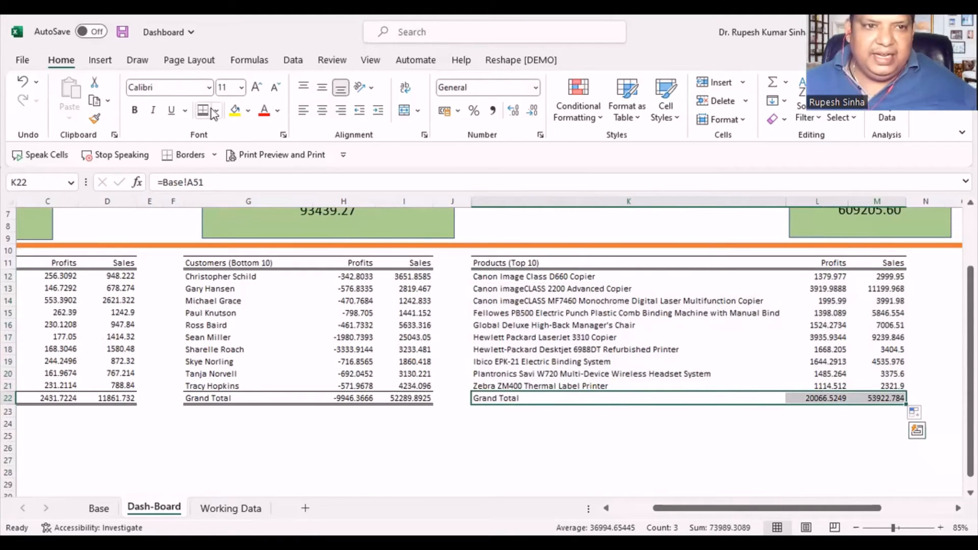
pyautogui.click(507, 461)
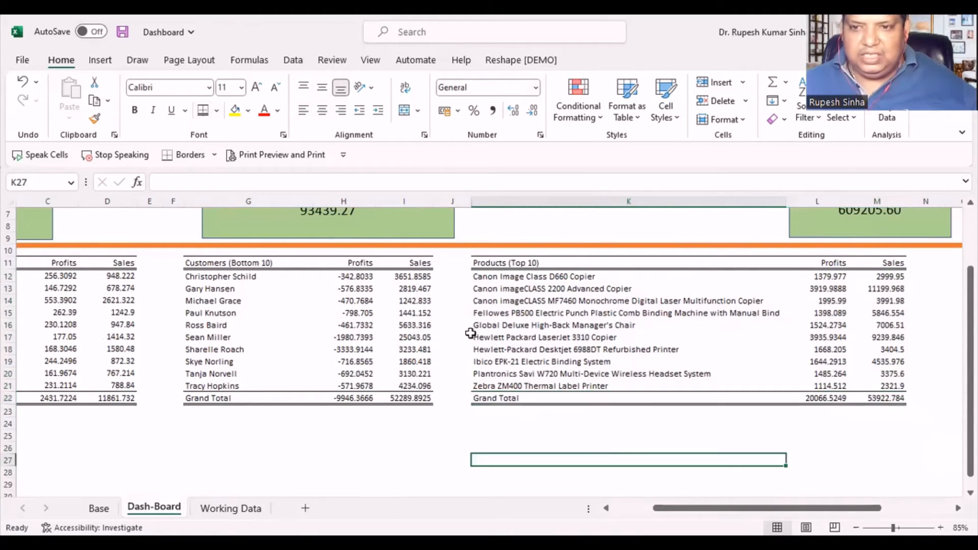
# - Move the 2016 sales card into column K above the products table and place its Sales : 2016 label on it
pyautogui.scroll(2, 641, 262)
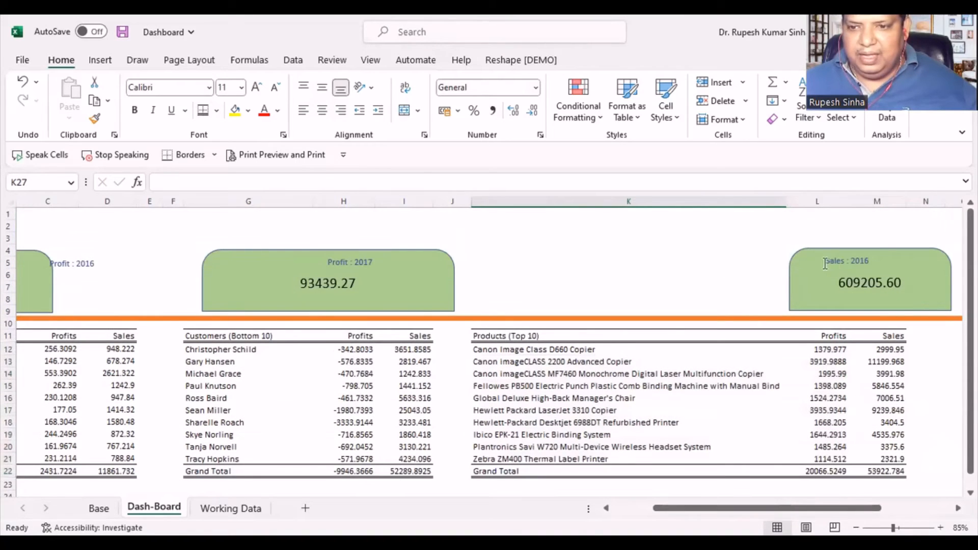
pyautogui.moveTo(810, 248); pyautogui.dragTo(632, 244)
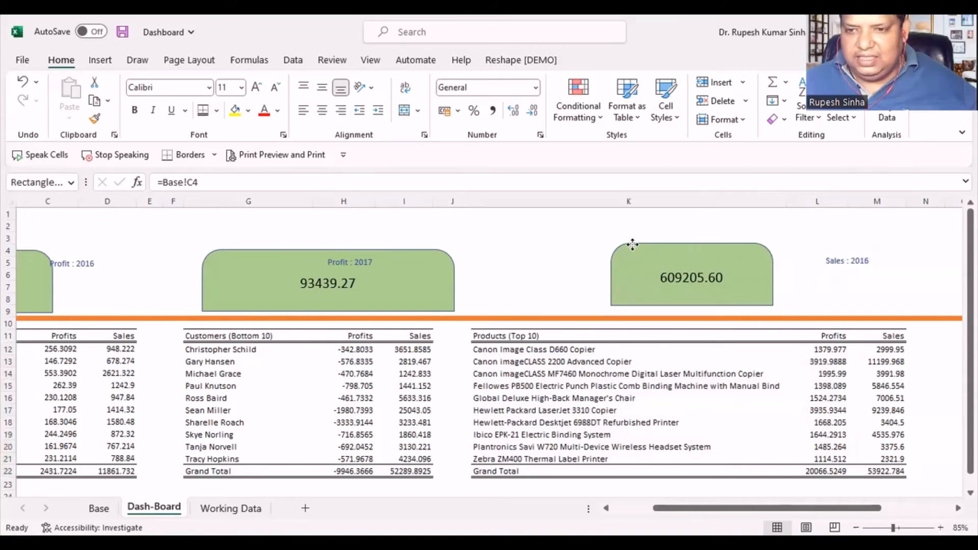
pyautogui.click(858, 257)
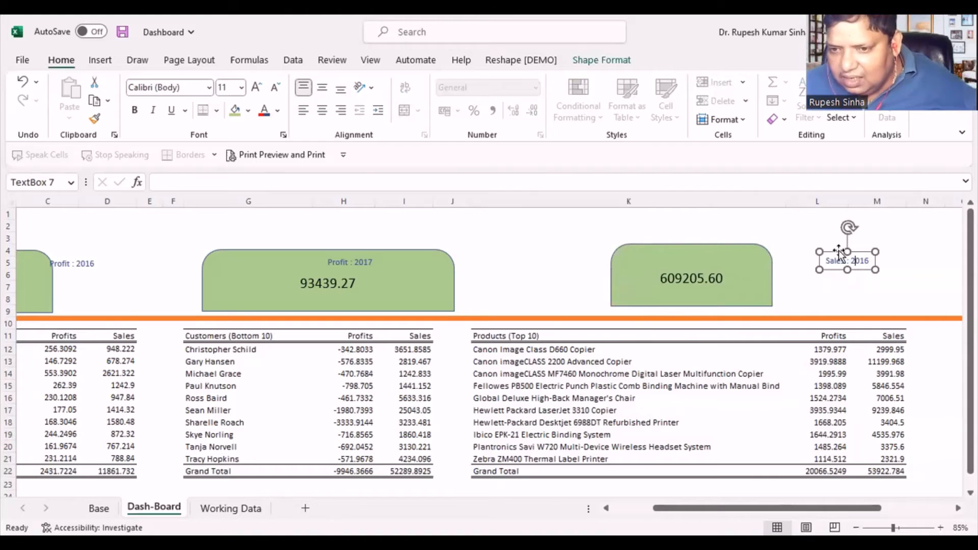
pyautogui.moveTo(839, 253); pyautogui.dragTo(678, 251)
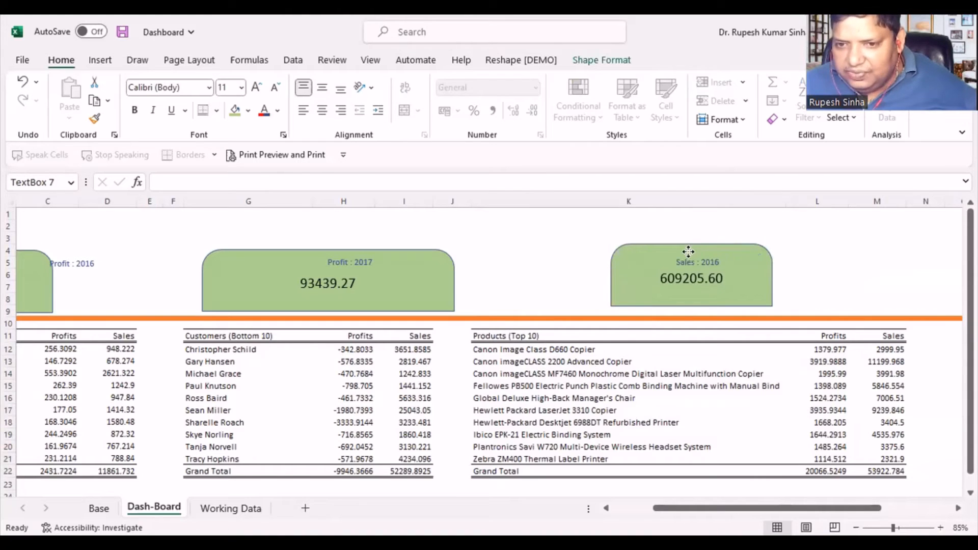
# - Narrow the 2017 profit card so it ends within column H and centre its Profit : 2017 label above the value
pyautogui.click(386, 271)
pyautogui.moveTo(454, 281); pyautogui.dragTo(270, 253)
pyautogui.click(328, 254)
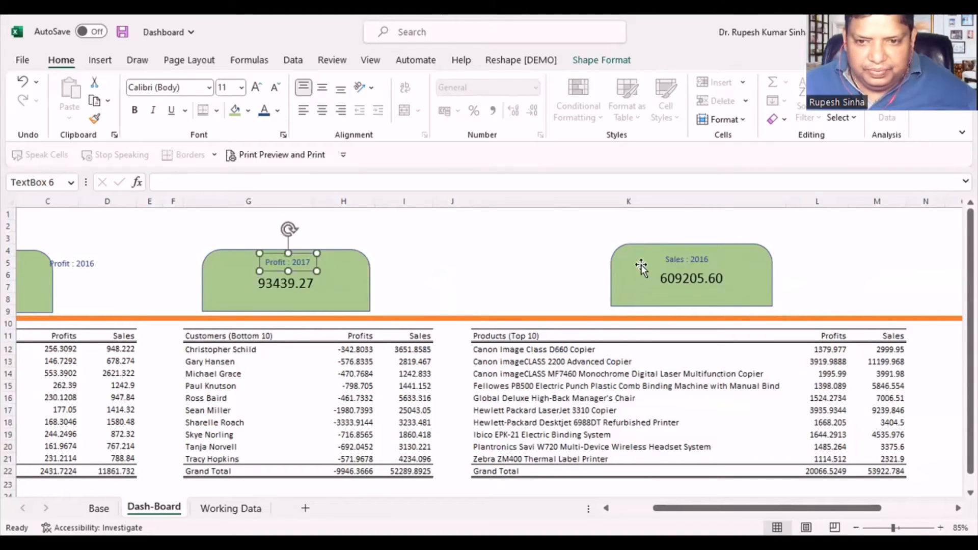
# - Shift the 2016 sales card slightly further left and up within column K and realign its Sales : 2016 label above the value
pyautogui.moveTo(649, 246); pyautogui.dragTo(599, 239)
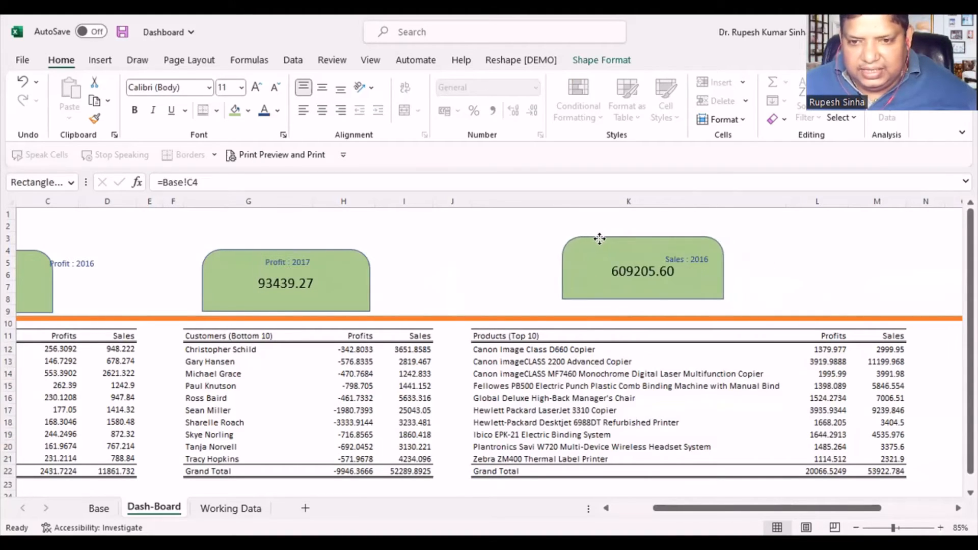
pyautogui.click(685, 255)
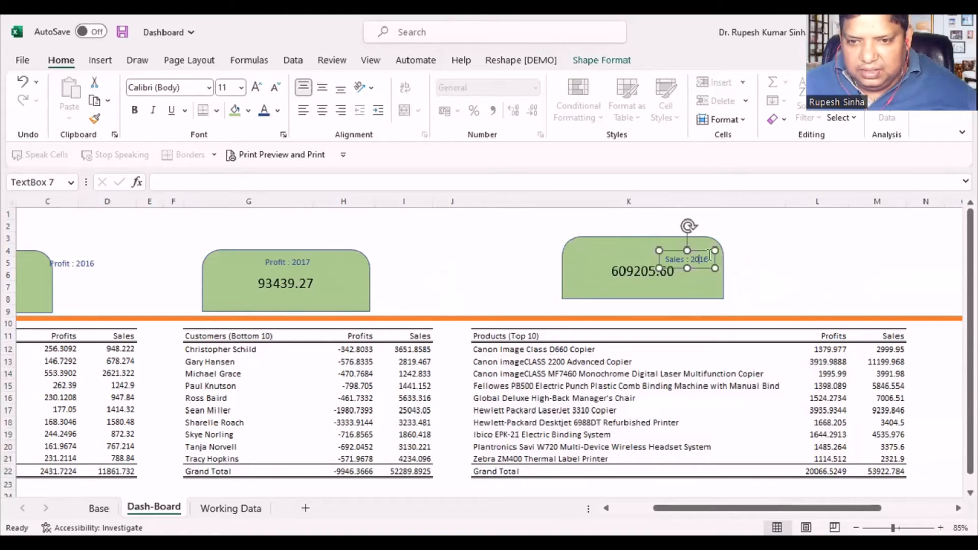
pyautogui.moveTo(701, 250); pyautogui.dragTo(650, 244)
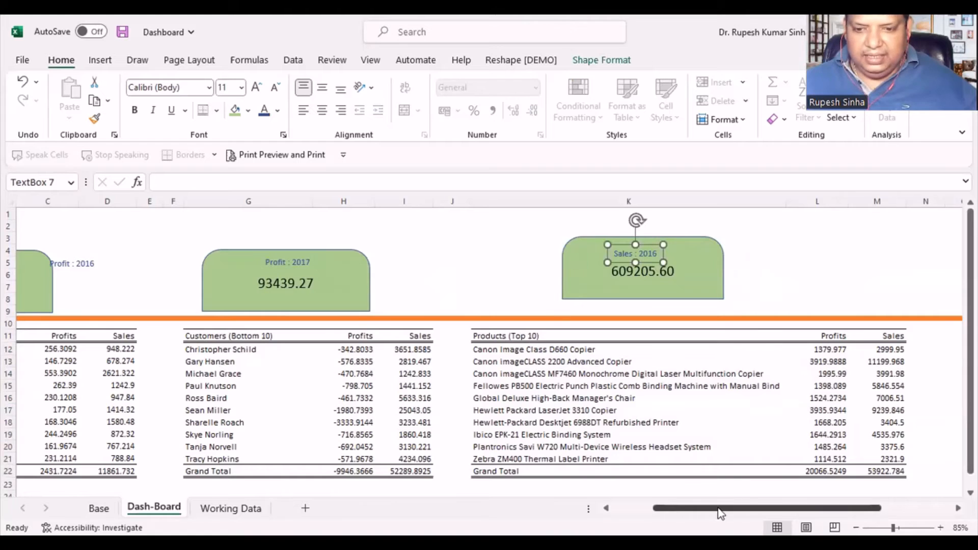
# - Examine the dashboard layout of the cards, the two customer tables and the products table down to the empty rows below
pyautogui.moveTo(694, 508); pyautogui.dragTo(654, 510)
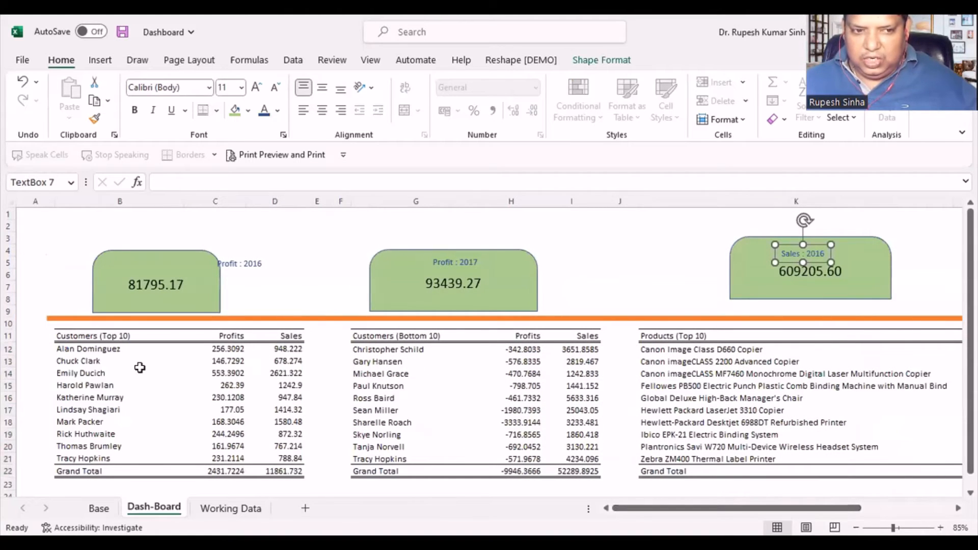
pyautogui.scroll(-1, 137, 366)
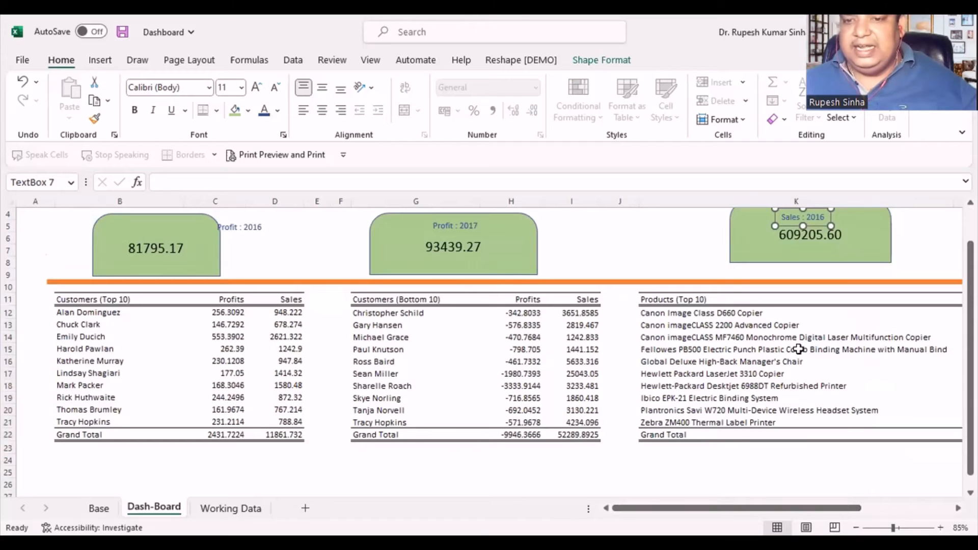
pyautogui.scroll(-1, 459, 402)
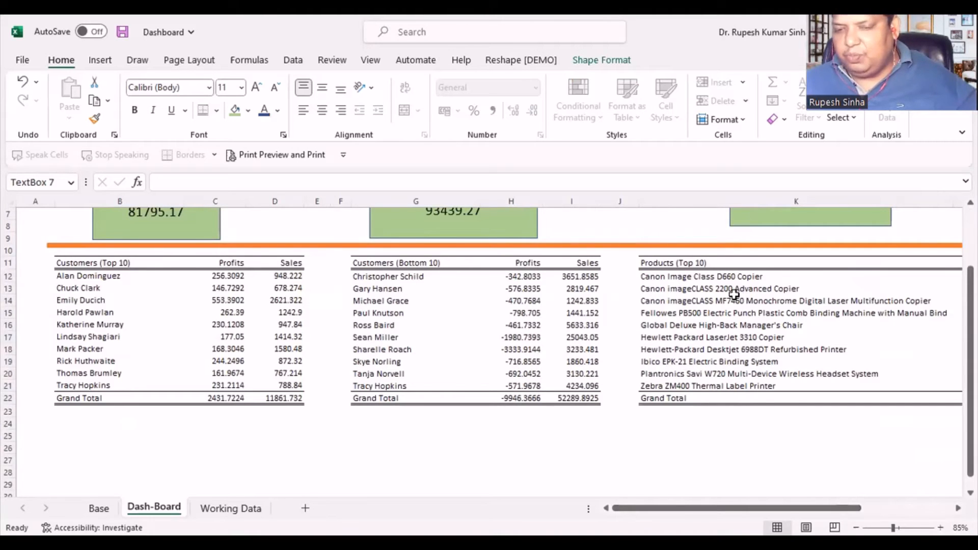
pyautogui.scroll(1, 422, 423)
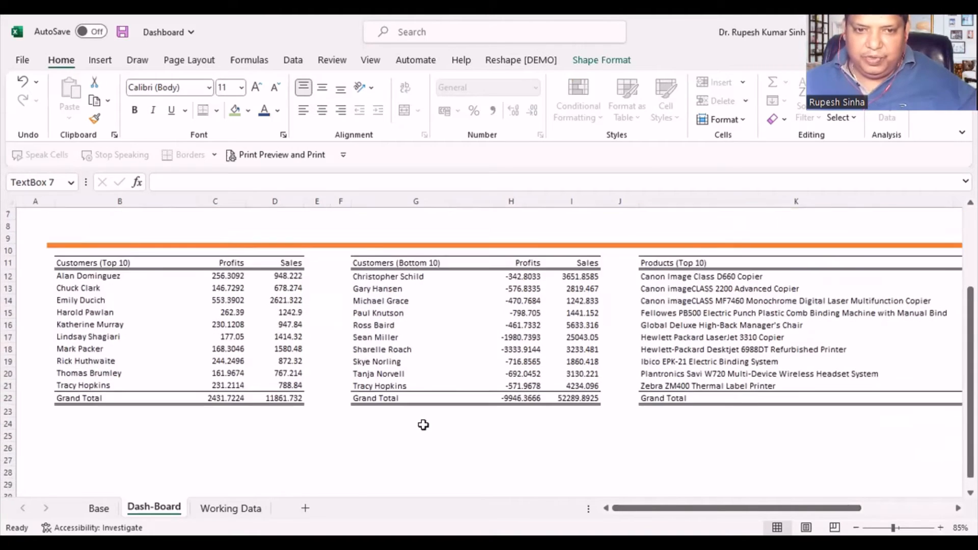
pyautogui.scroll(-1, 594, 447)
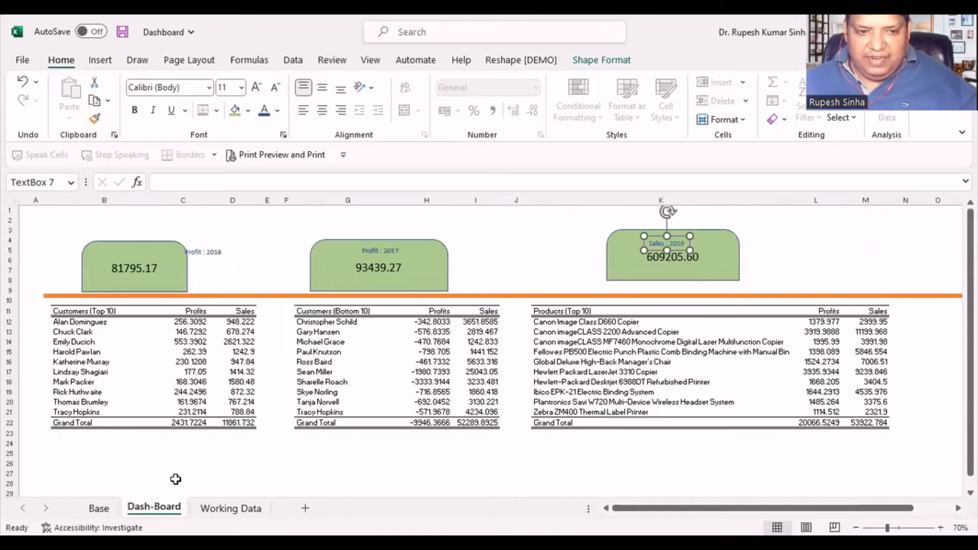
pyautogui.scroll(-1, 174, 478)
pyautogui.scroll(-1, 174, 478)
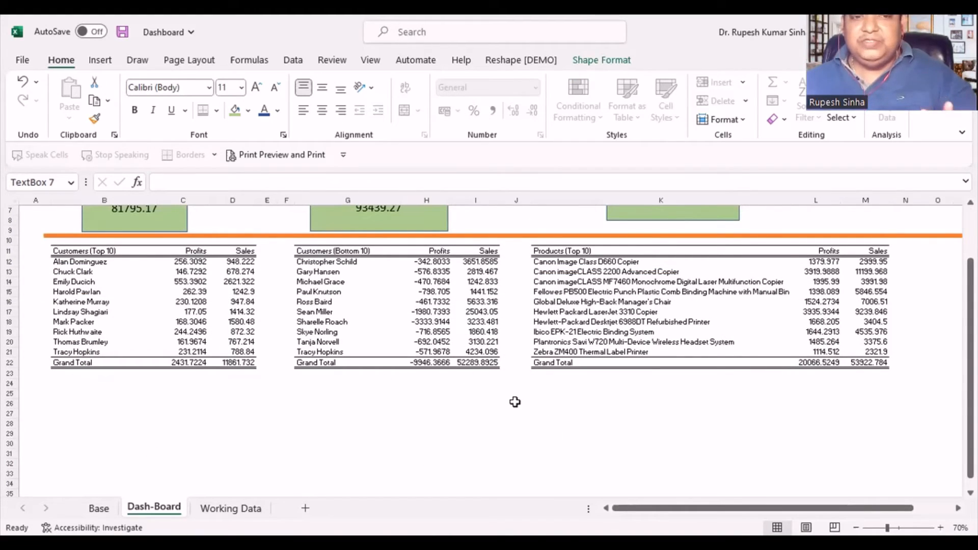
pyautogui.scroll(1, 515, 402)
pyautogui.scroll(1, 515, 402)
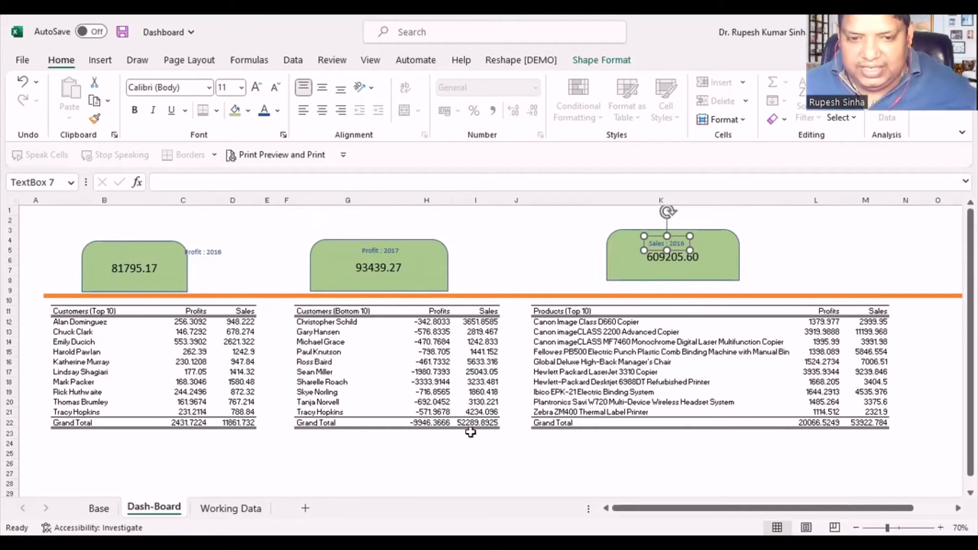
pyautogui.scroll(2, 470, 453)
pyautogui.scroll(-1, 435, 433)
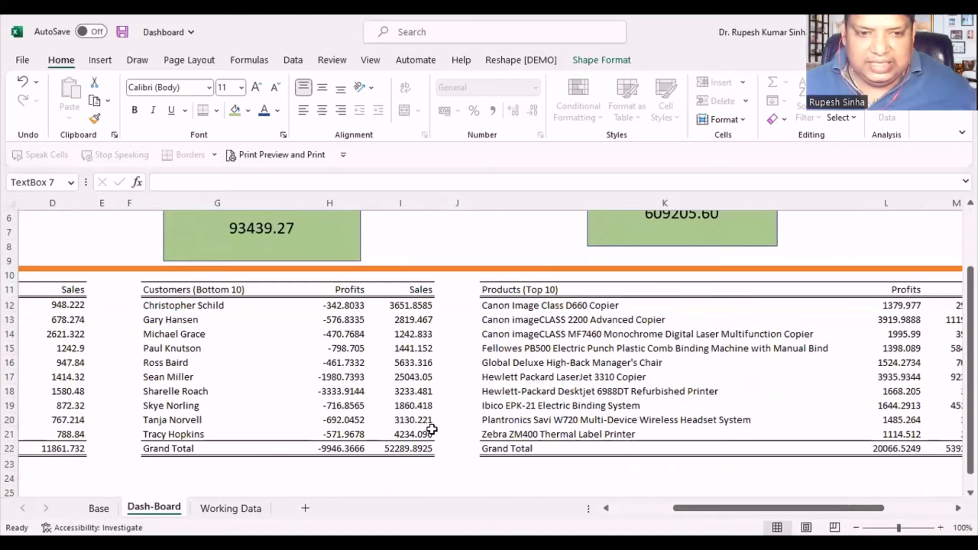
# - For H12:I22 in the Customers (Bottom 10) table, choose the custom number format #,##0.00;[Red]-#,##0.00 as the starting code
pyautogui.moveTo(338, 305); pyautogui.dragTo(391, 448)
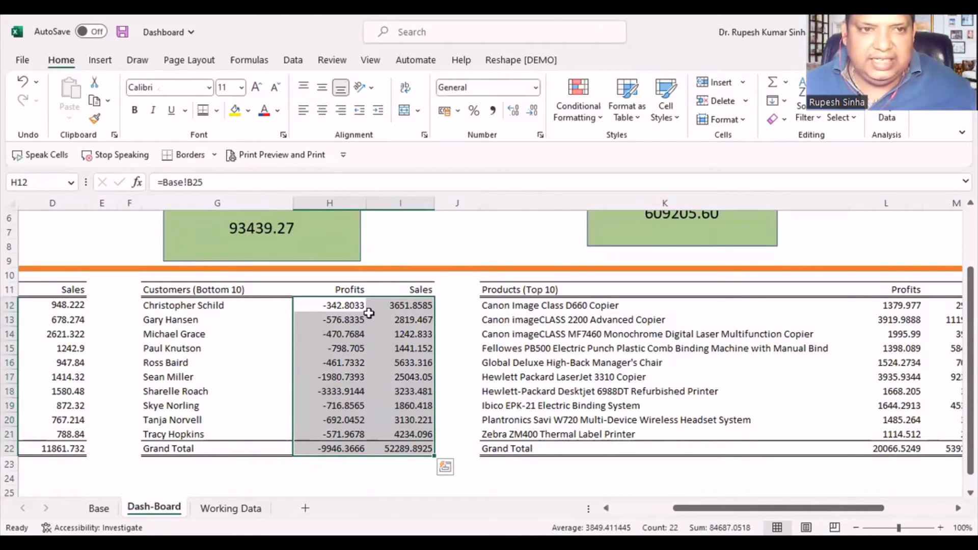
pyautogui.rightClick(351, 355)
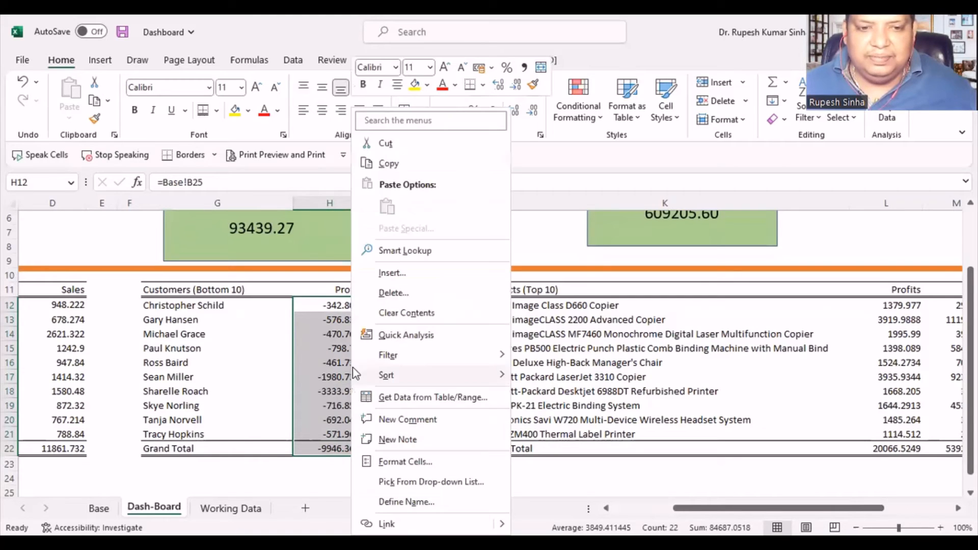
pyautogui.click(414, 465)
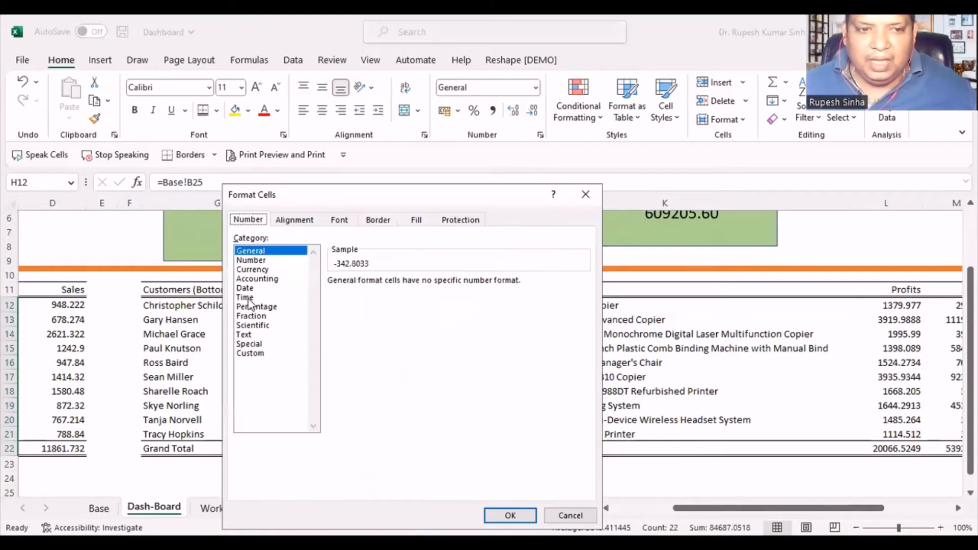
pyautogui.click(252, 355)
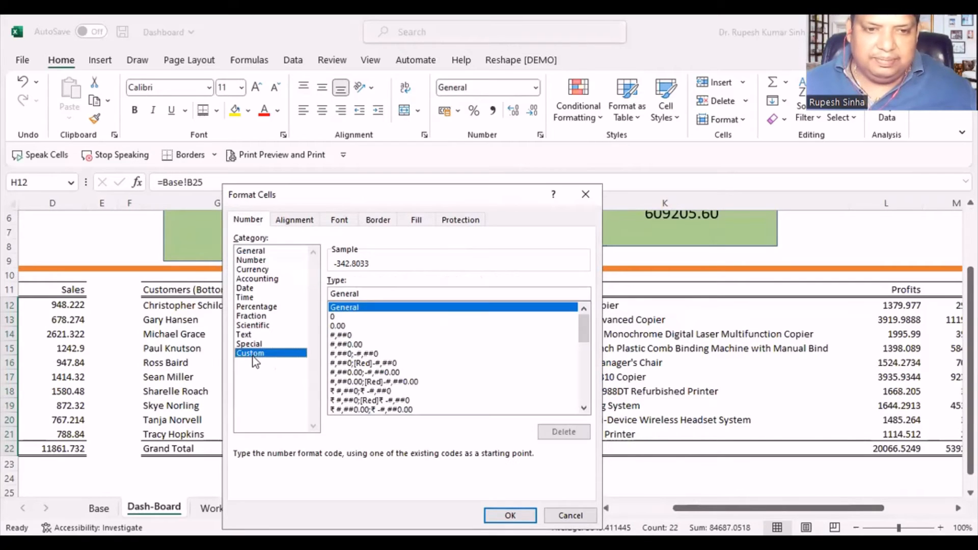
pyautogui.click(363, 382)
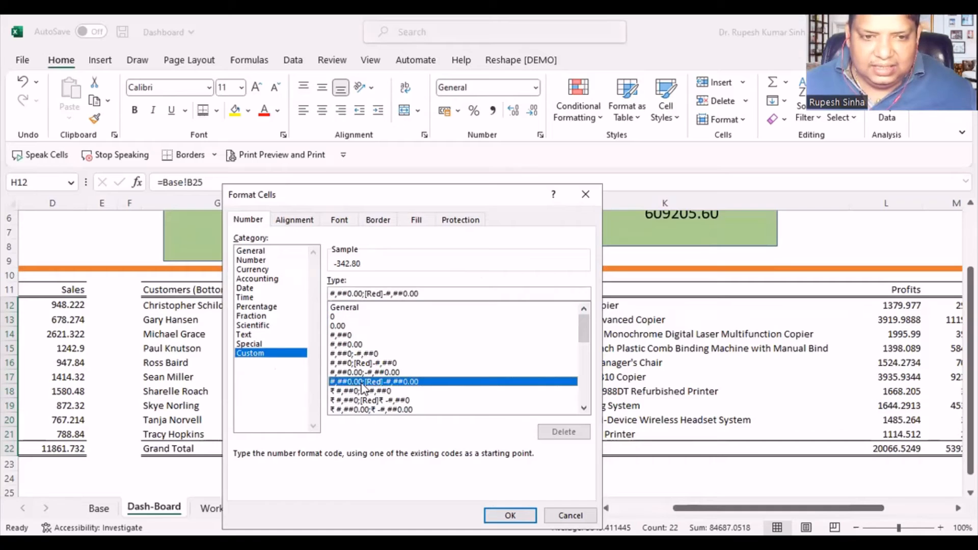
# - Edit the custom format code to [Blue]#,##;[Red]#,## and apply it to H12:I22
pyautogui.moveTo(461, 293); pyautogui.dragTo(316, 293)
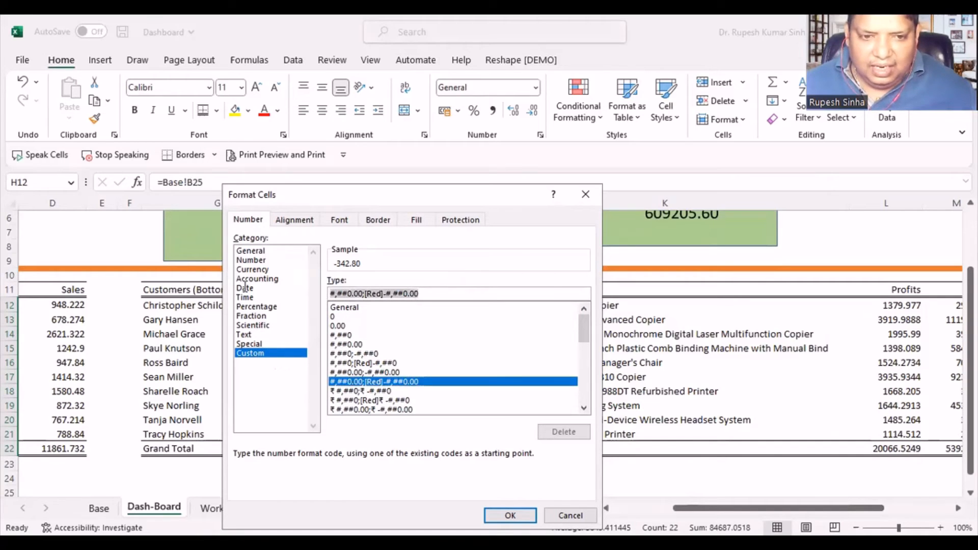
pyautogui.click(361, 294)
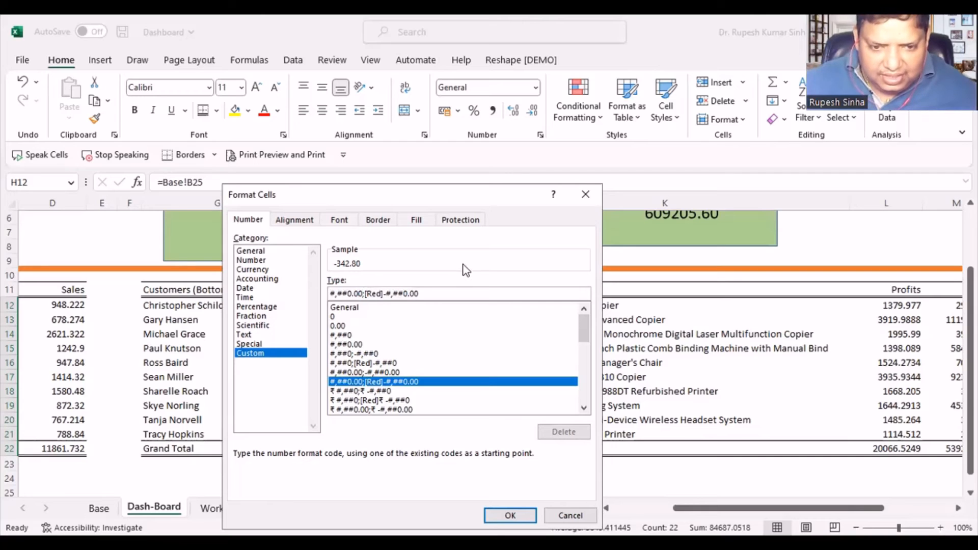
pyautogui.press('BackSpace')
pyautogui.press('BackSpace')
pyautogui.press('BackSpace')
pyautogui.press('BackSpace')
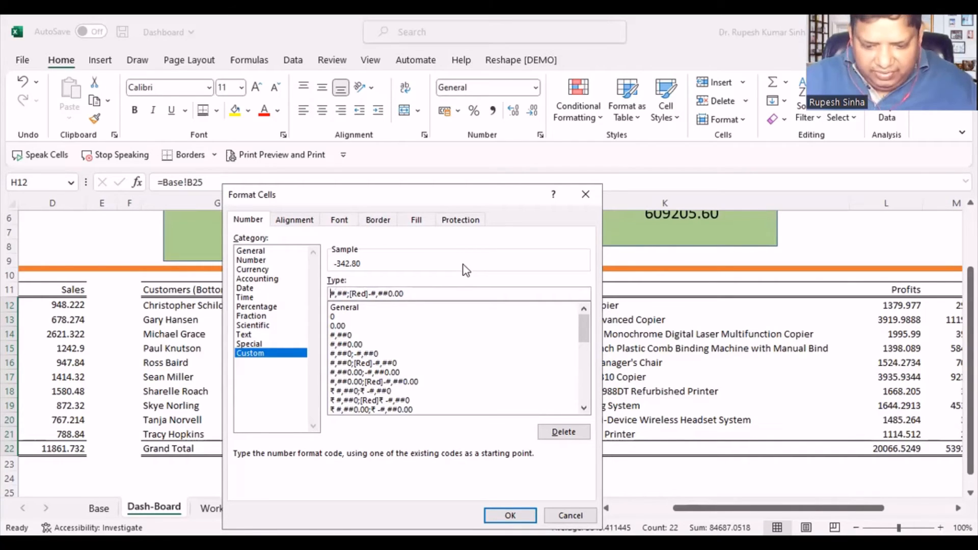
pyautogui.write('[Blue')
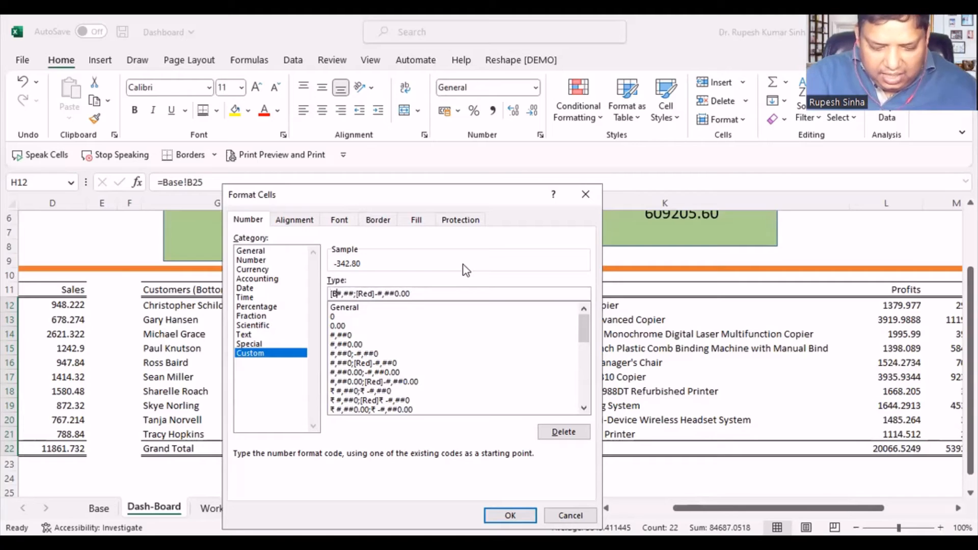
pyautogui.write(']')
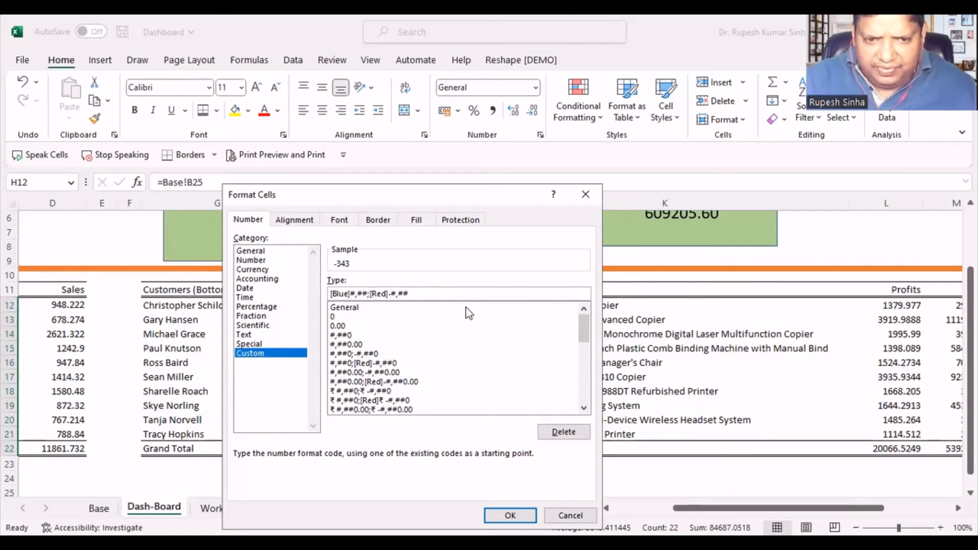
pyautogui.press('BackSpace')
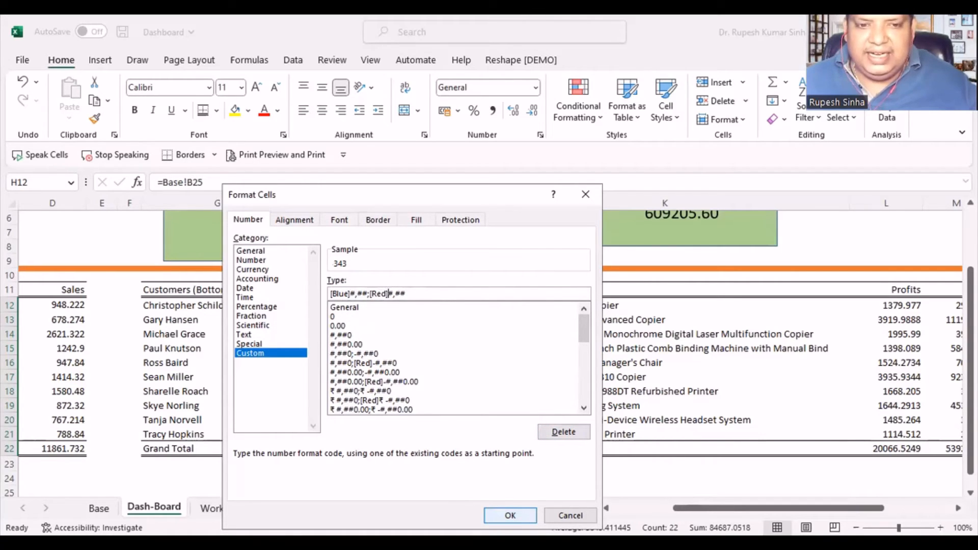
pyautogui.click(509, 515)
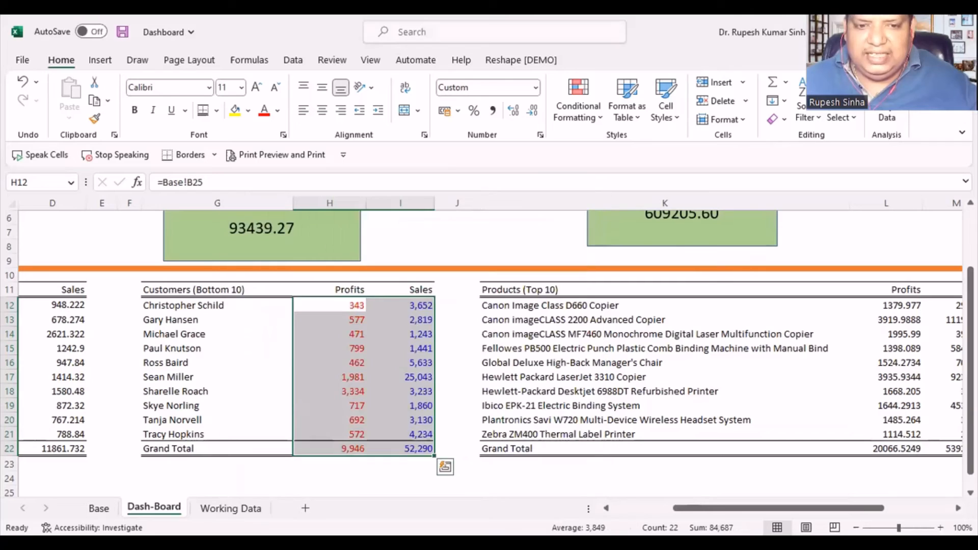
pyautogui.click(455, 306)
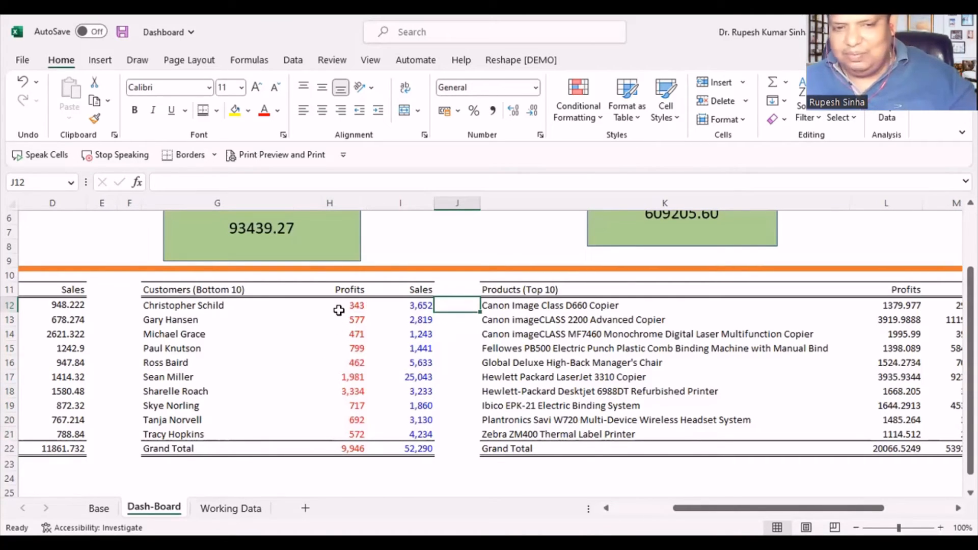
# - Add a minus sign for negatives in the custom number format of H12:I22, making the code [Blue]#,###;[Red]-#,###
pyautogui.moveTo(339, 311); pyautogui.dragTo(403, 447)
pyautogui.rightClick(365, 364)
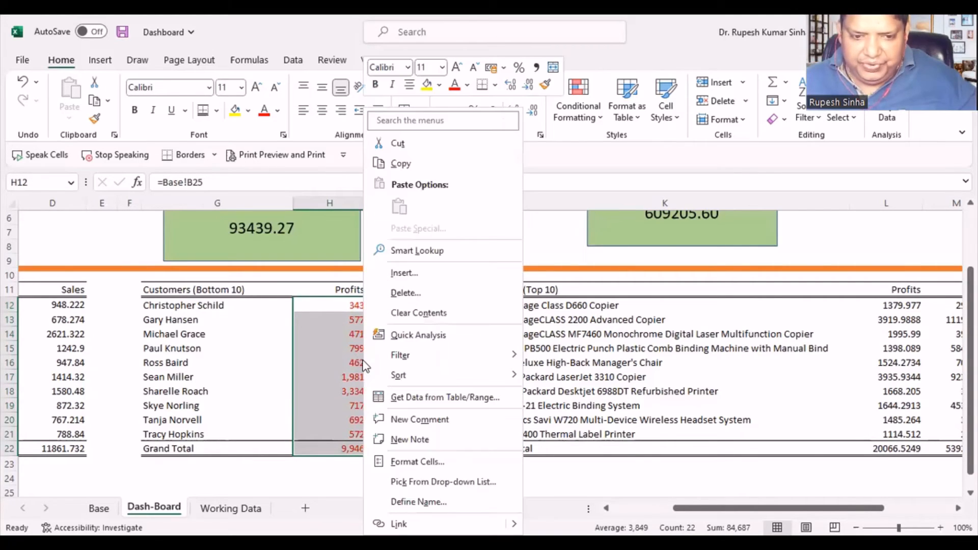
pyautogui.moveTo(390, 362)
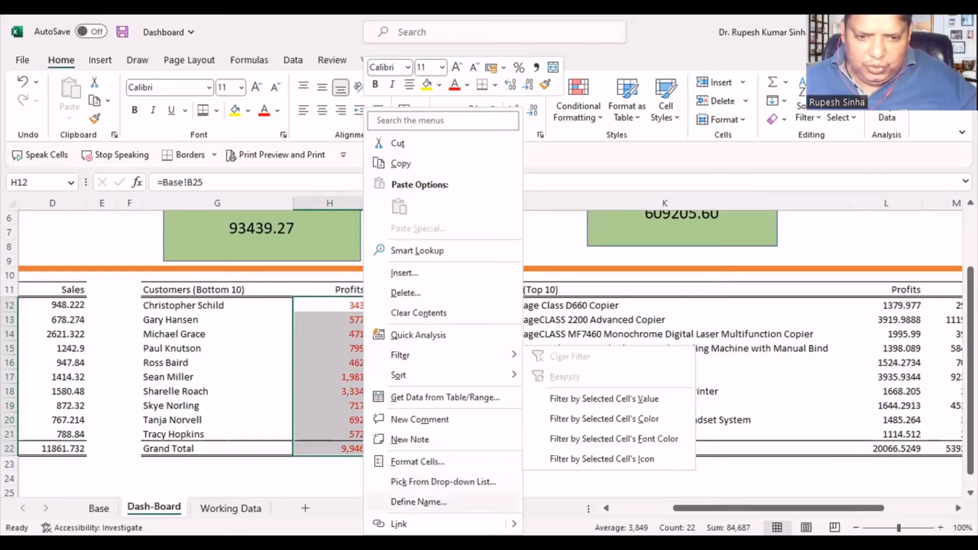
pyautogui.click(418, 462)
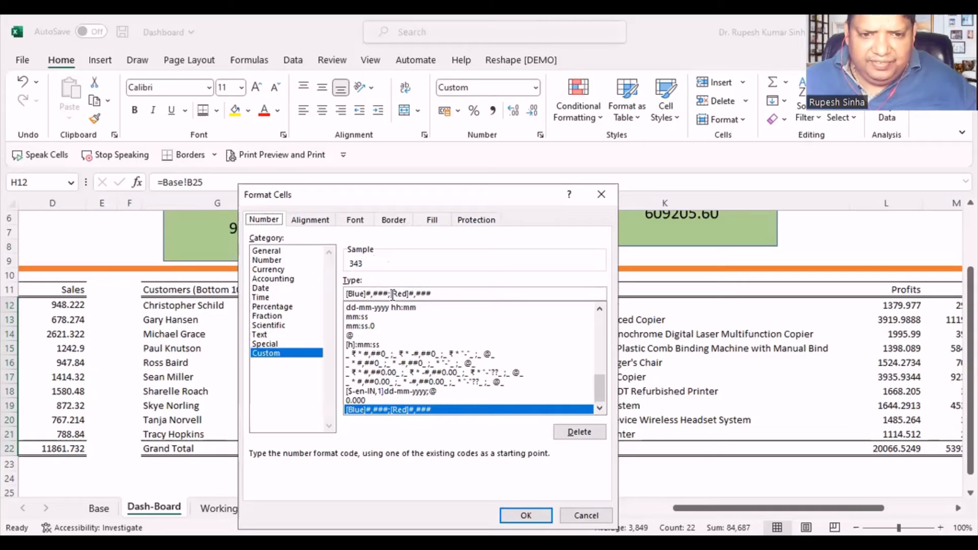
pyautogui.click(408, 290)
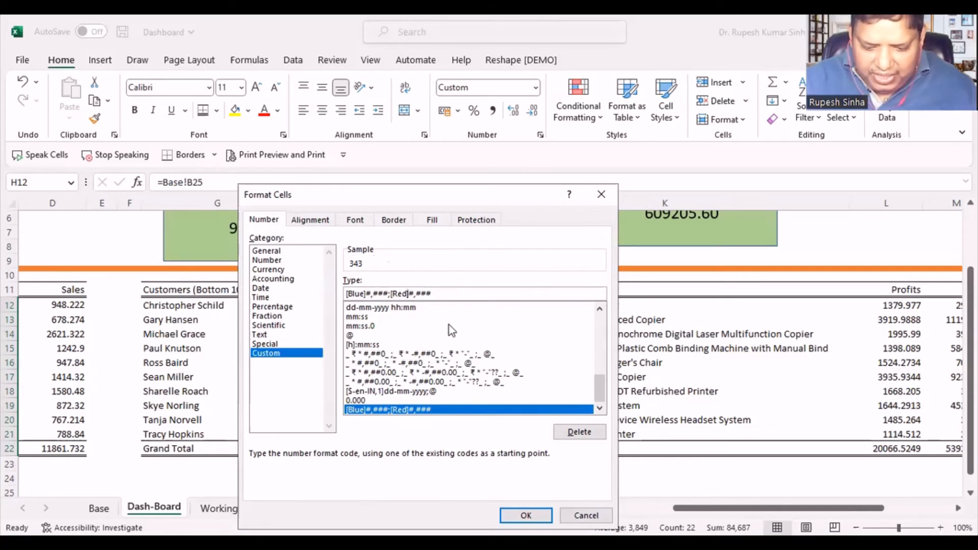
pyautogui.write('-')
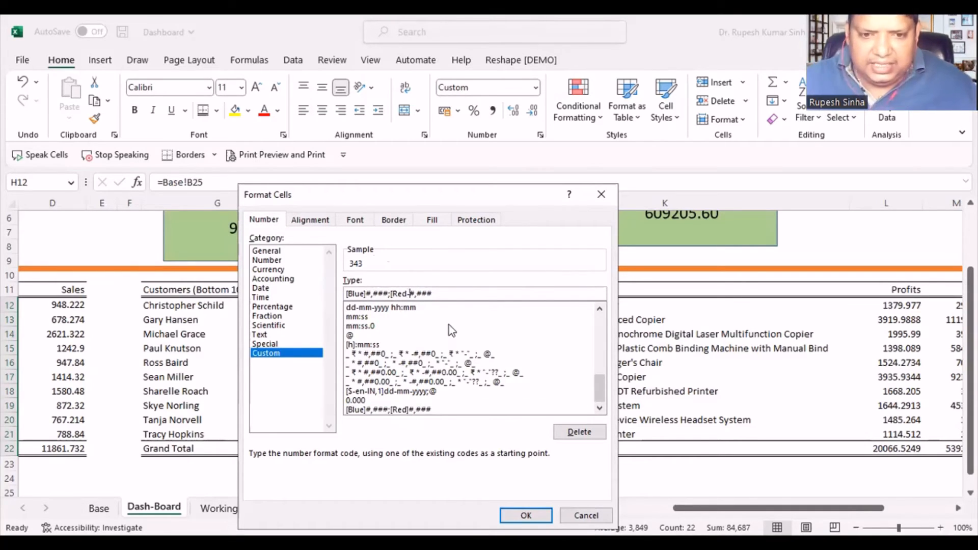
pyautogui.click(529, 513)
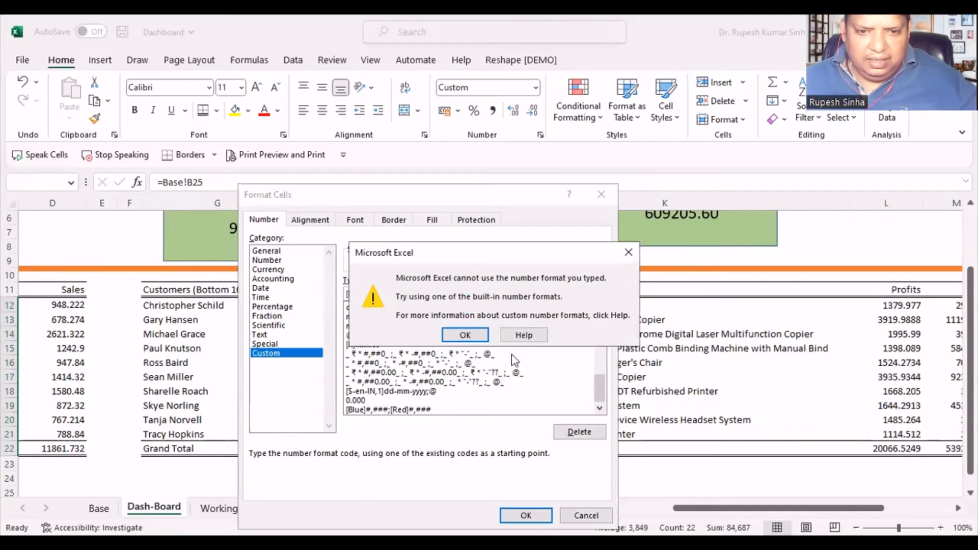
pyautogui.click(464, 335)
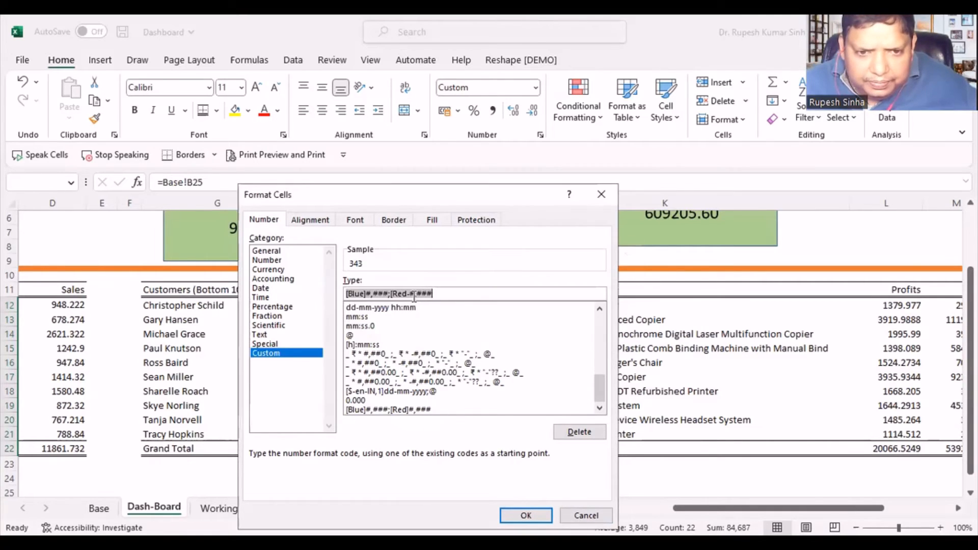
pyautogui.click(412, 294)
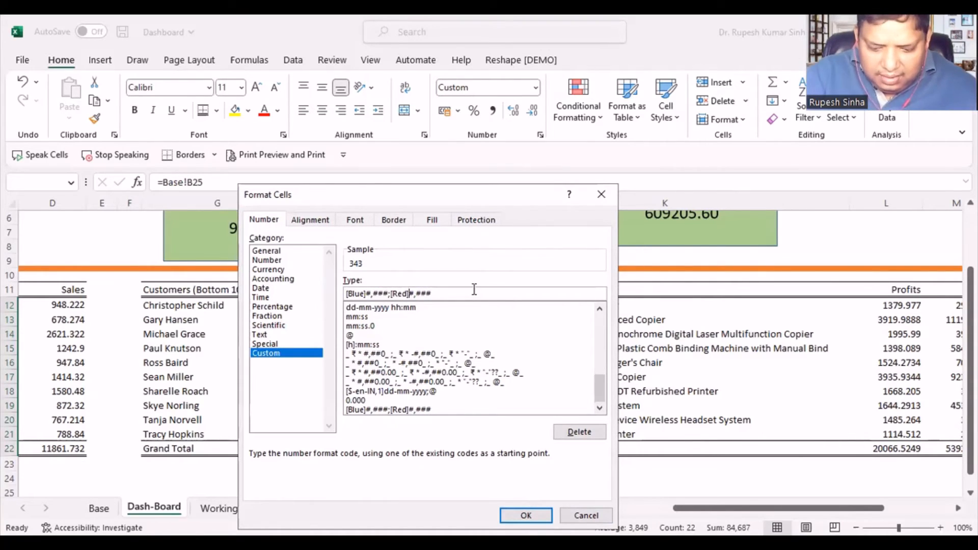
pyautogui.write('-')
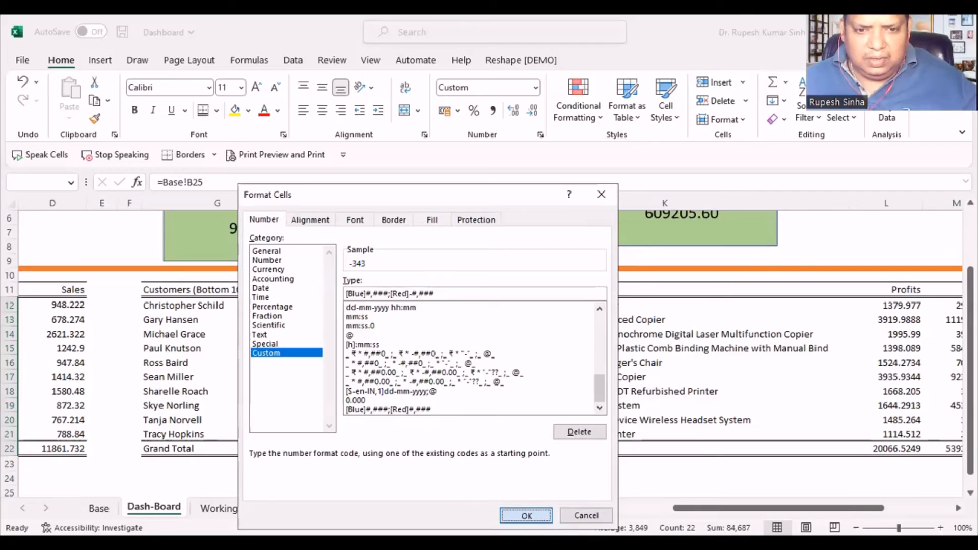
pyautogui.press('Return')
pyautogui.click(381, 350)
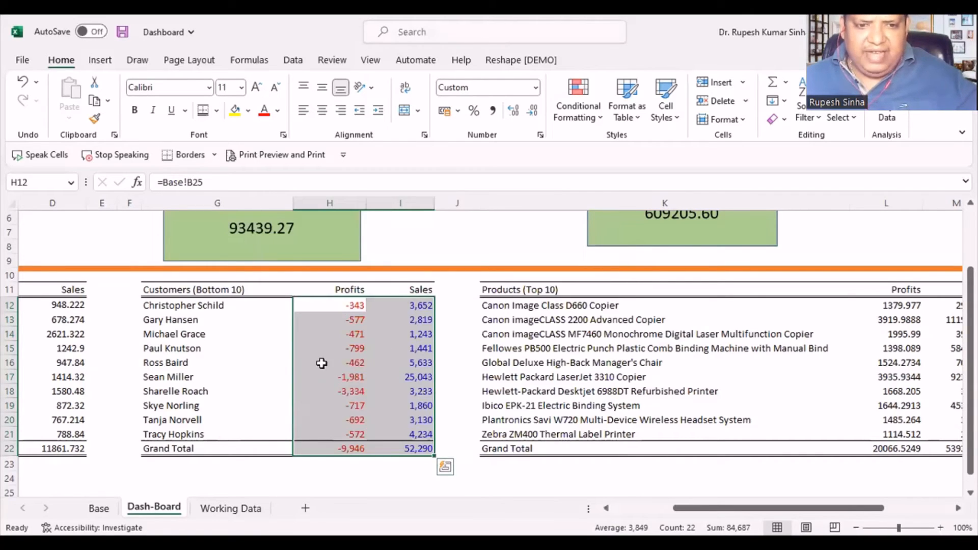
# - Copy the formatting of H12:I22 onto the Profits and Sales values L12:M22 of the Products (Top 10) table
pyautogui.moveTo(346, 304); pyautogui.dragTo(395, 450)
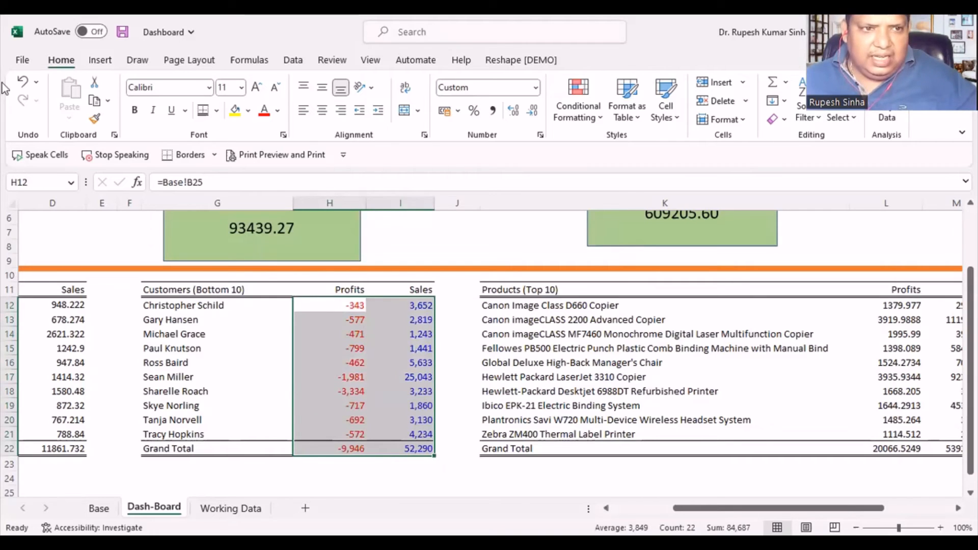
pyautogui.click(96, 119)
pyautogui.scroll(-1, 260, 390)
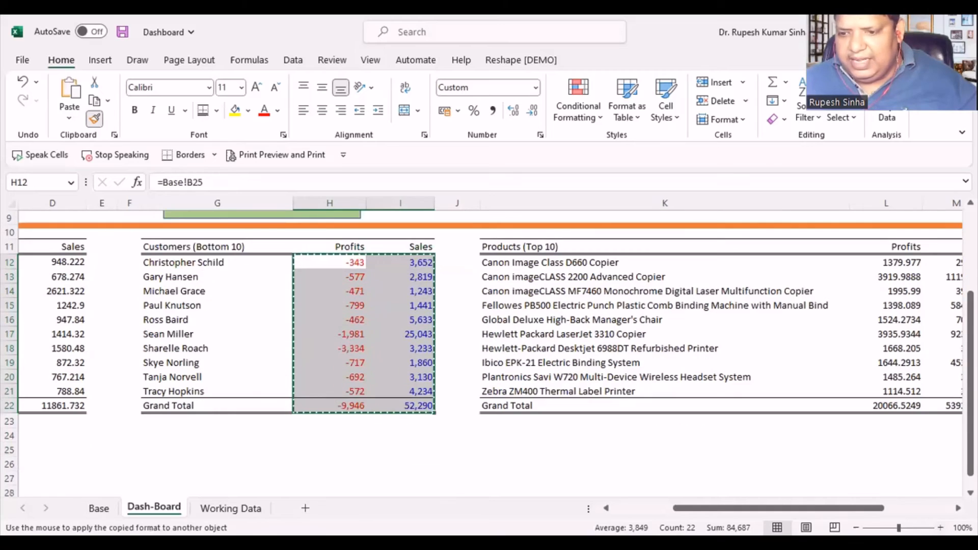
pyautogui.hscroll(2, 799, 271)
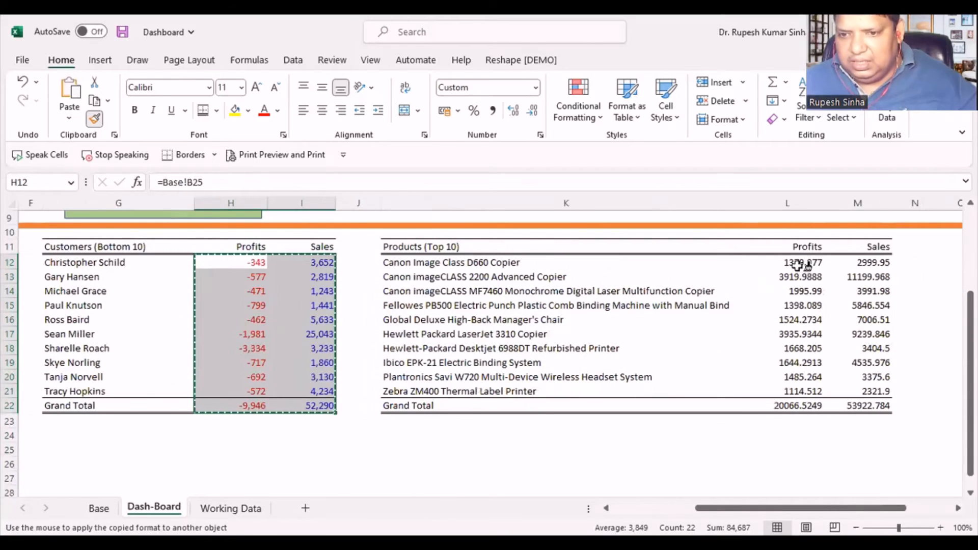
pyautogui.moveTo(810, 264)
pyautogui.mouseDown()
pyautogui.moveTo(847, 334)
pyautogui.moveTo(867, 405)
pyautogui.mouseUp()
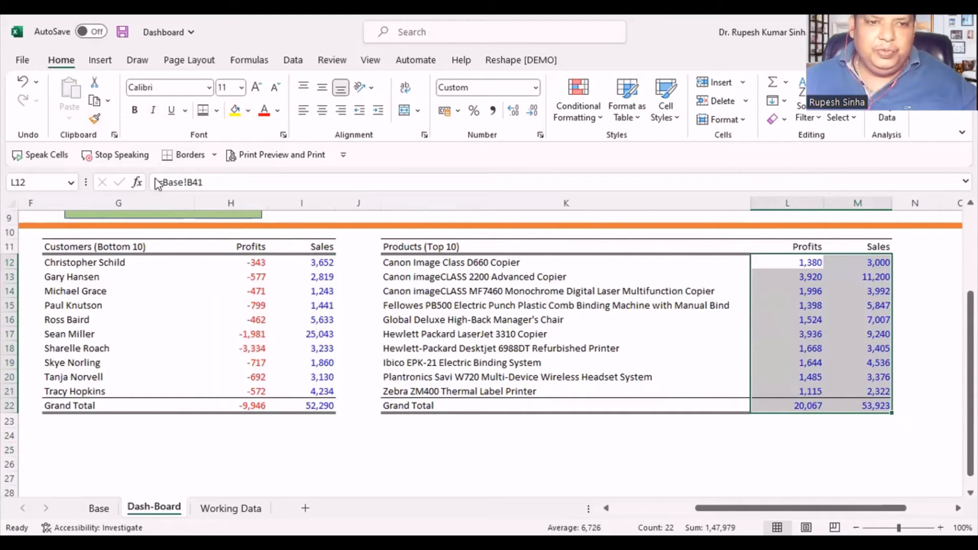
# - Copy the formatting of L12:M22 onto the Profits and Sales values C12:D22 of the Customers (Top 10) table
pyautogui.click(94, 119)
pyautogui.moveTo(729, 508); pyautogui.dragTo(651, 511)
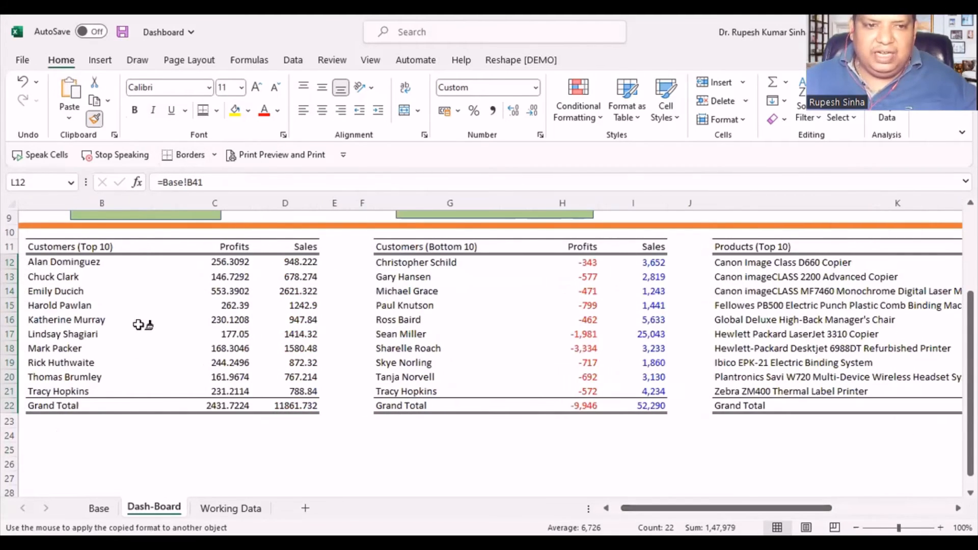
pyautogui.moveTo(227, 261)
pyautogui.mouseDown()
pyautogui.moveTo(249, 355)
pyautogui.moveTo(273, 406)
pyautogui.moveTo(285, 407)
pyautogui.mouseUp()
pyautogui.click(379, 453)
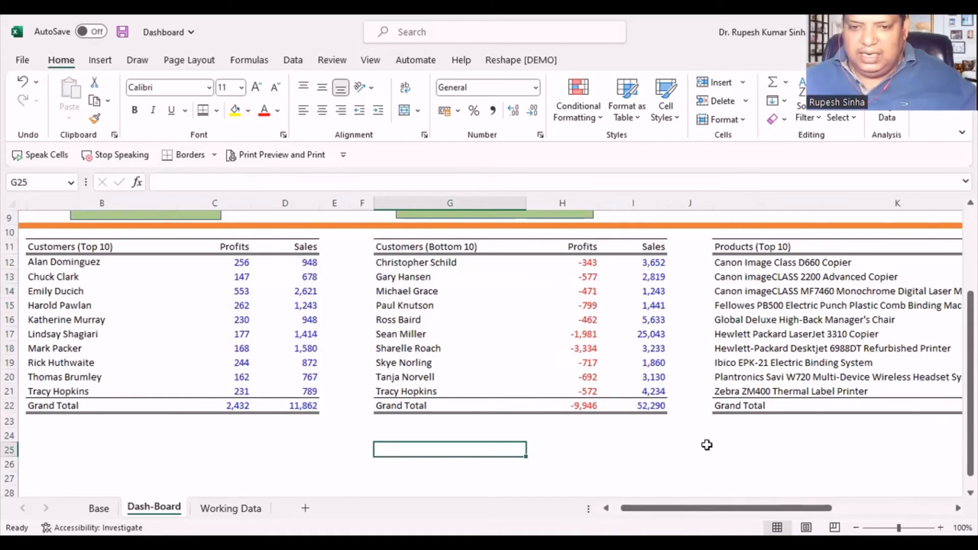
pyautogui.click(69, 419)
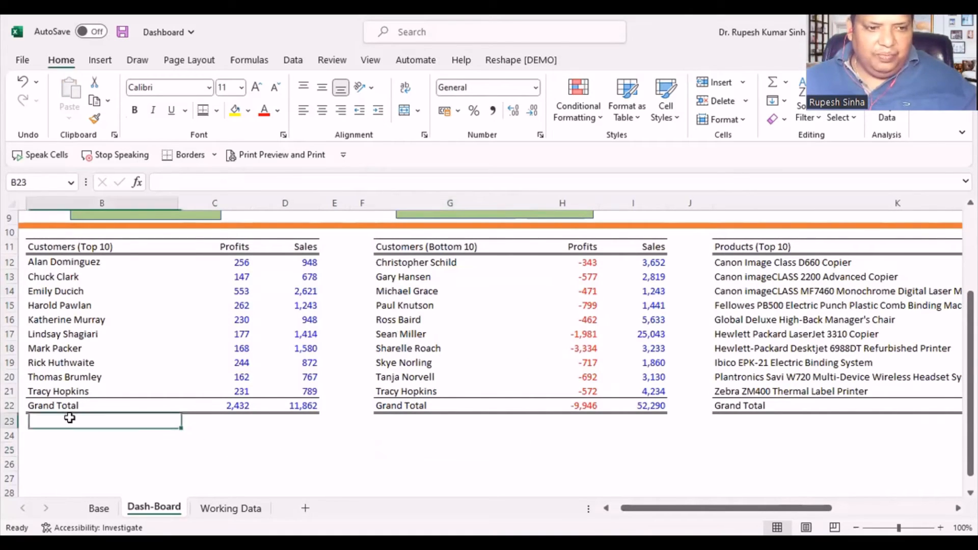
pyautogui.click(87, 452)
pyautogui.scroll(-1, 197, 453)
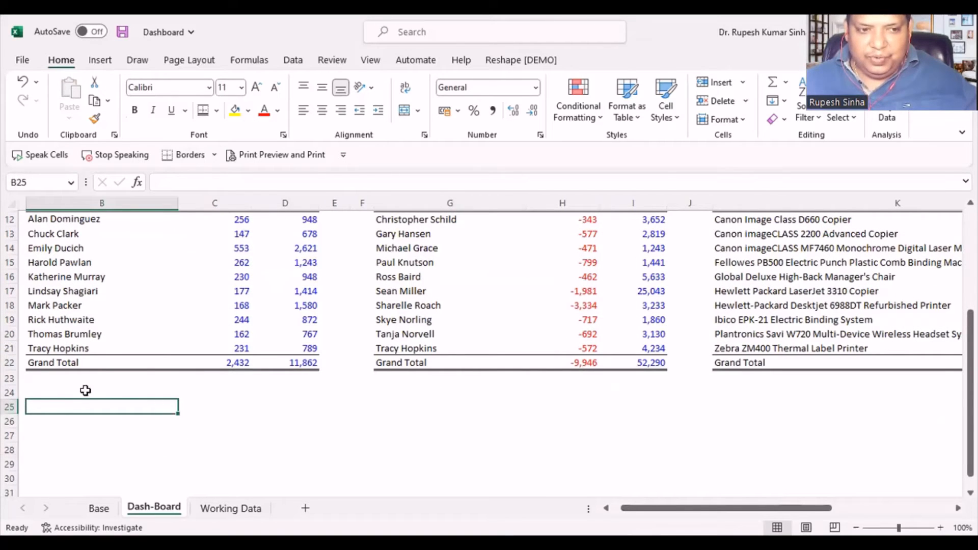
pyautogui.scroll(1, 469, 416)
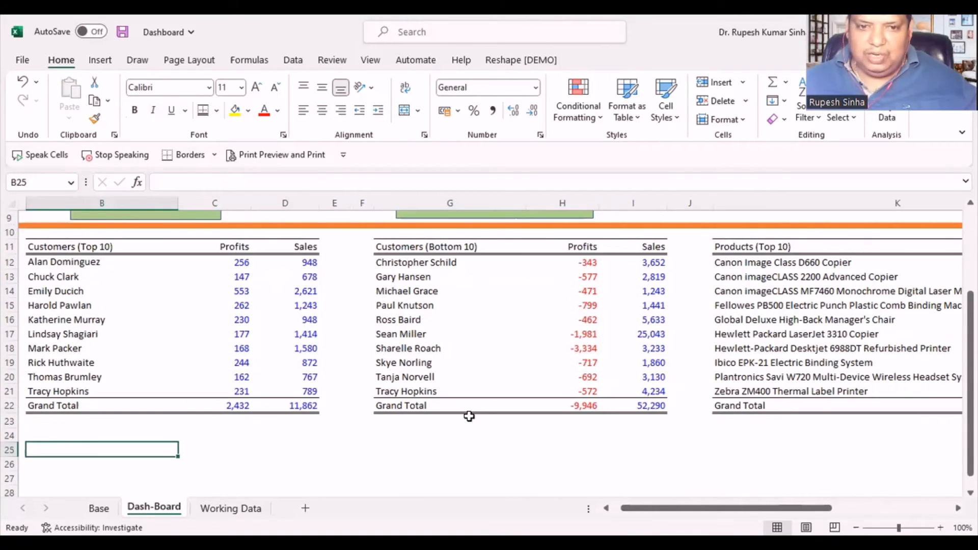
# - Move the 609205.60 sales card left to the start of column K and place its Sales : 2016 label above the value
pyautogui.scroll(-1, 468, 416)
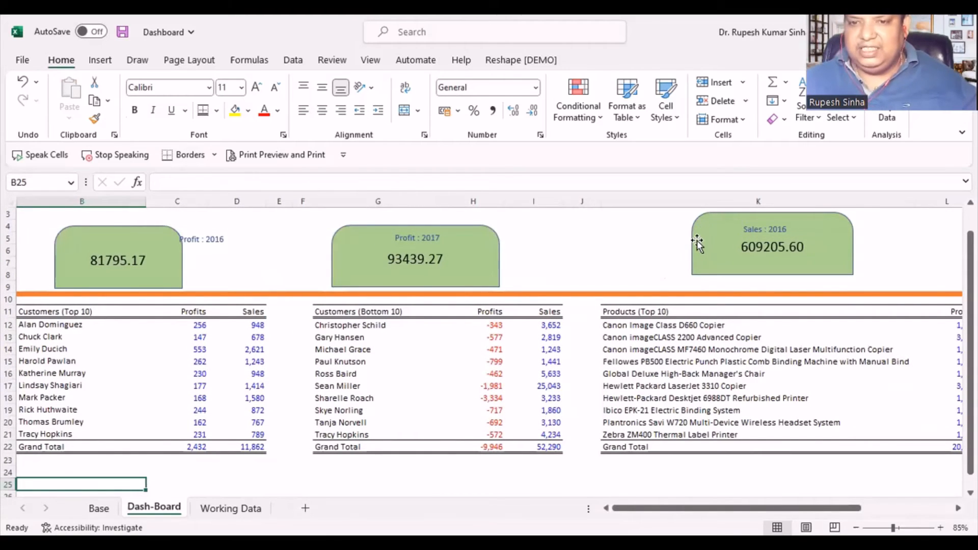
pyautogui.moveTo(697, 240); pyautogui.dragTo(617, 249)
pyautogui.moveTo(616, 240); pyautogui.dragTo(617, 233)
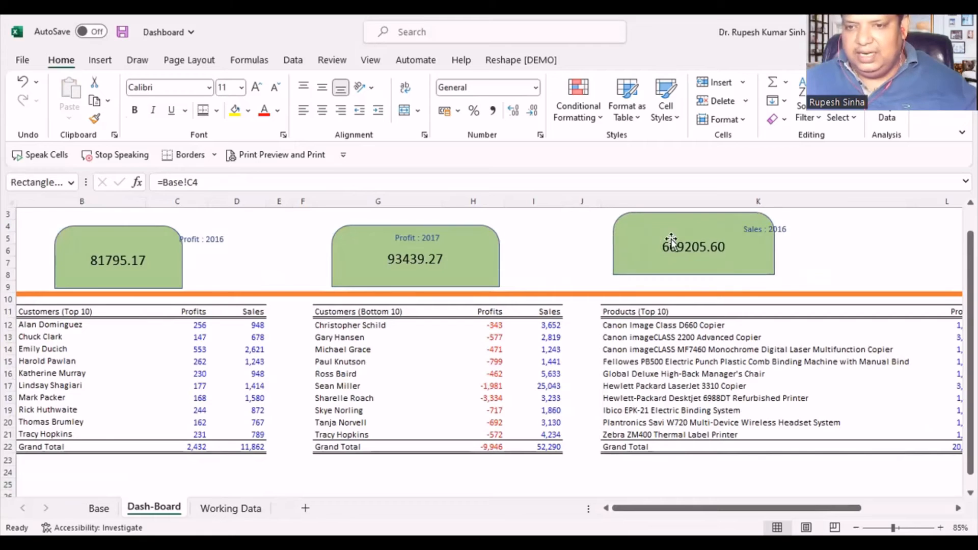
pyautogui.click(783, 229)
pyautogui.moveTo(784, 224); pyautogui.dragTo(710, 224)
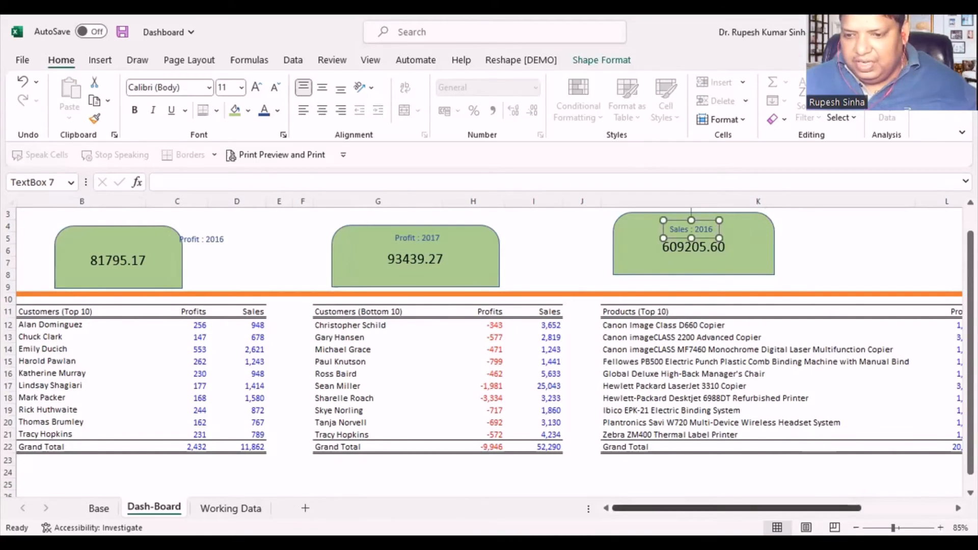
# - Move the 733215.26 sales card and its Sales : 2016 label from columns P to S to above the Products table's number columns
pyautogui.moveTo(840, 508); pyautogui.dragTo(927, 508)
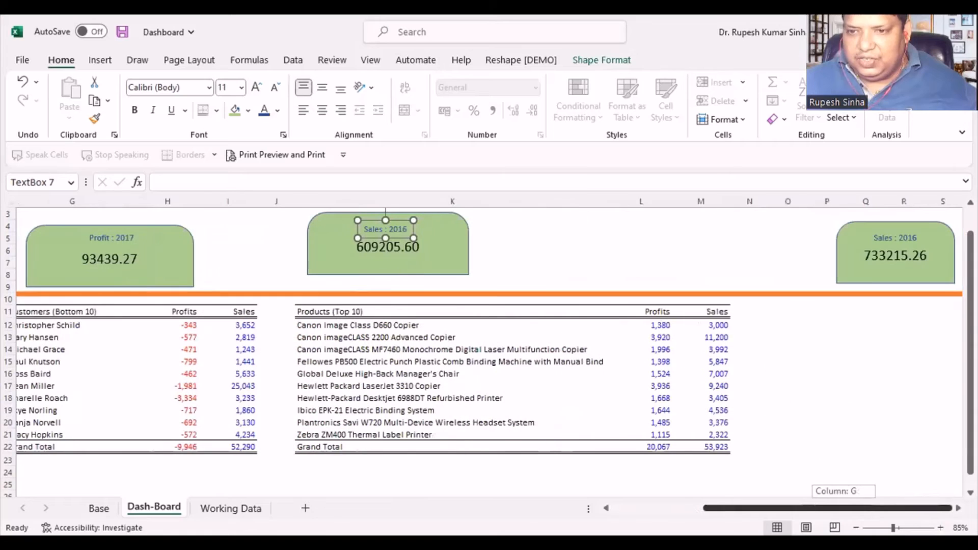
pyautogui.click(866, 227)
pyautogui.moveTo(866, 227); pyautogui.dragTo(599, 237)
pyautogui.click(877, 252)
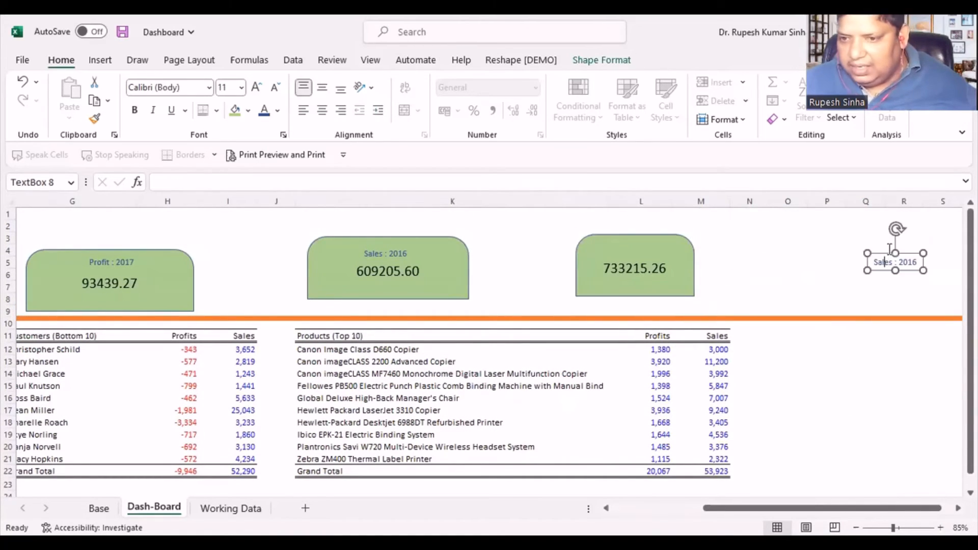
pyautogui.moveTo(877, 252); pyautogui.dragTo(618, 242)
# - Lower the 609205.60 card with its label, and shift the 733215.26 card closer to it with its label above the value
pyautogui.moveTo(790, 508); pyautogui.dragTo(697, 503)
pyautogui.moveTo(734, 237); pyautogui.dragTo(711, 256)
pyautogui.click(715, 255)
pyautogui.moveTo(917, 259); pyautogui.dragTo(864, 271)
pyautogui.click(958, 252)
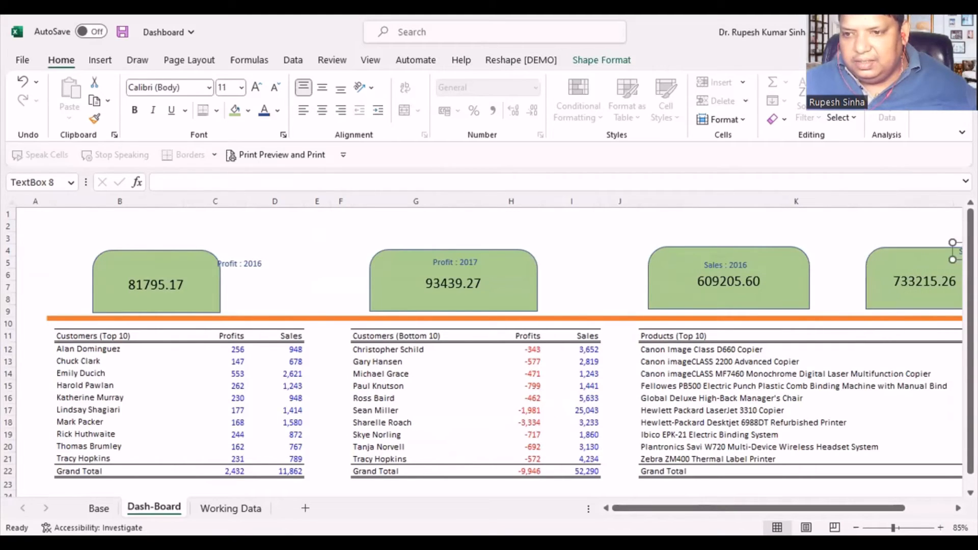
pyautogui.moveTo(955, 243); pyautogui.dragTo(936, 257)
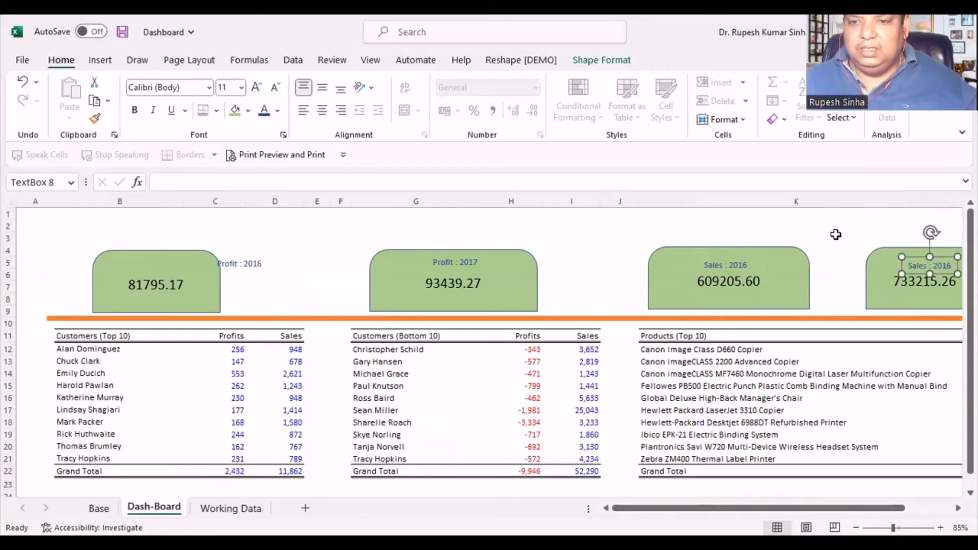
pyautogui.click(836, 235)
# - Remove the Segment slicer from the Base sheet
pyautogui.scroll(-2, 240, 426)
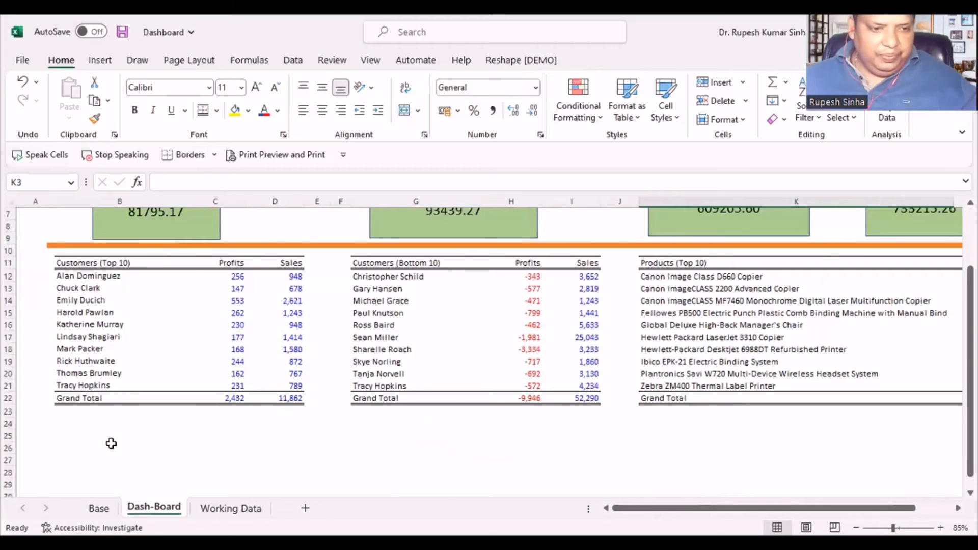
pyautogui.hotkey('ctrl', 'pageup')
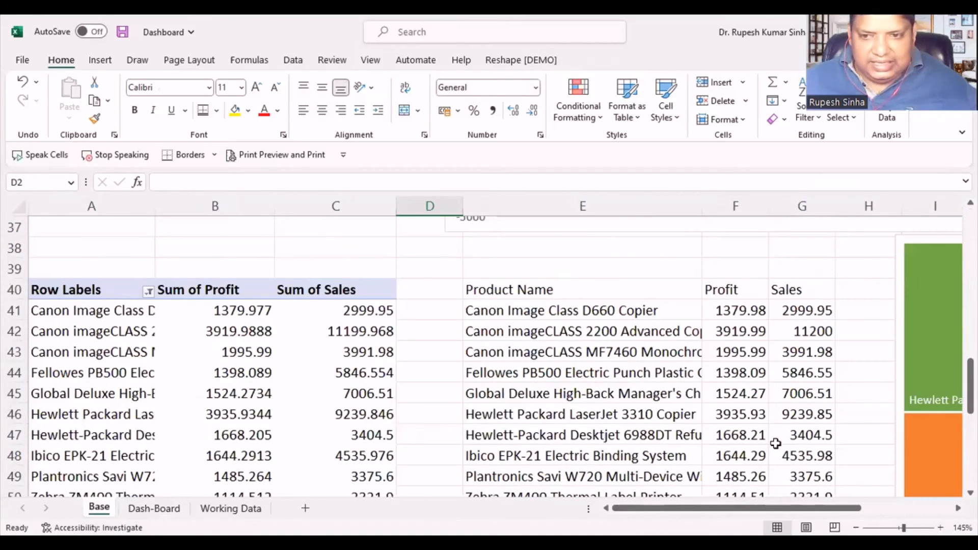
pyautogui.hscroll(3, 793, 363)
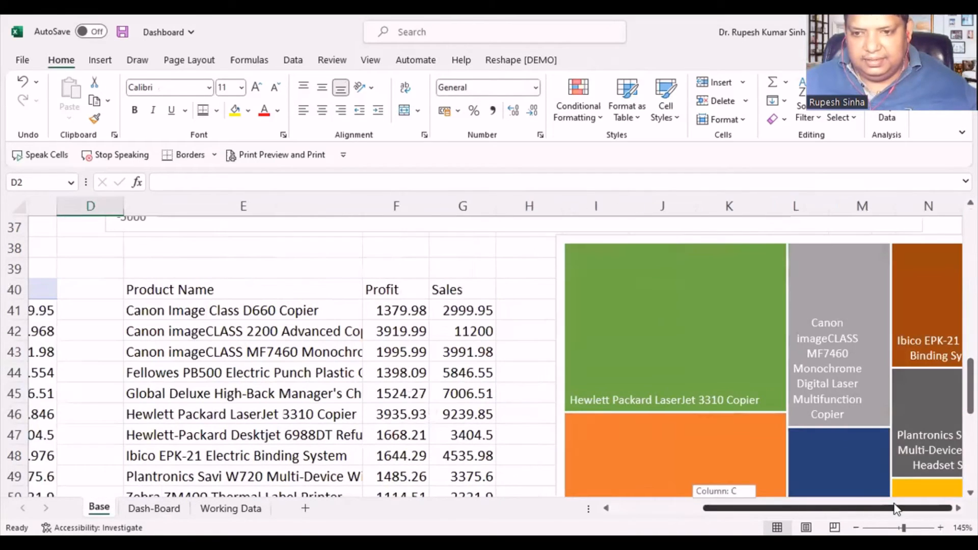
pyautogui.scroll(-2, 755, 365)
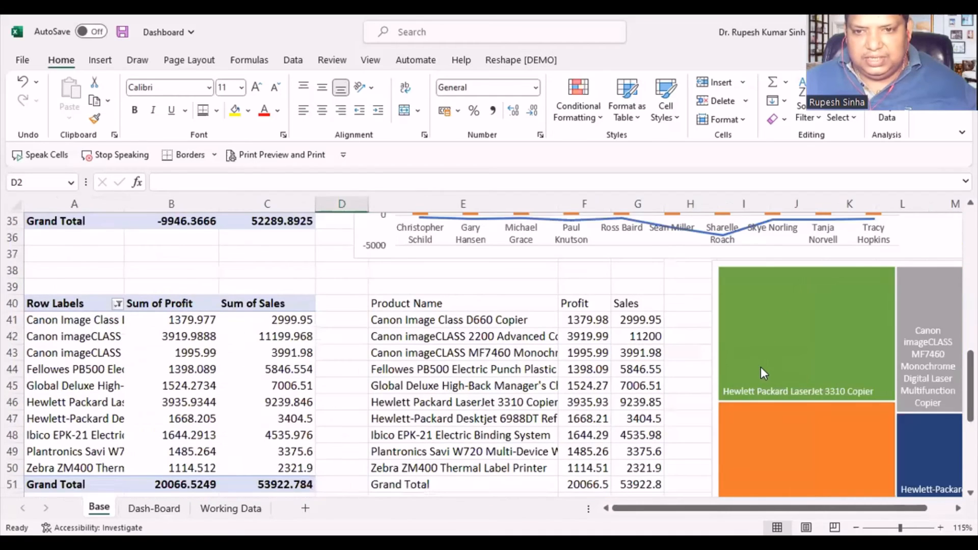
pyautogui.scroll(5, 759, 368)
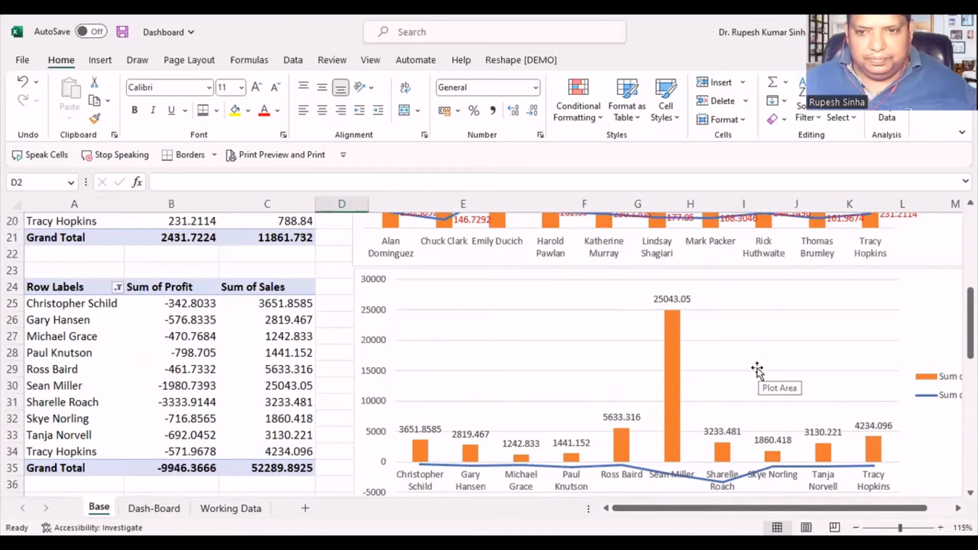
pyautogui.scroll(6, 757, 370)
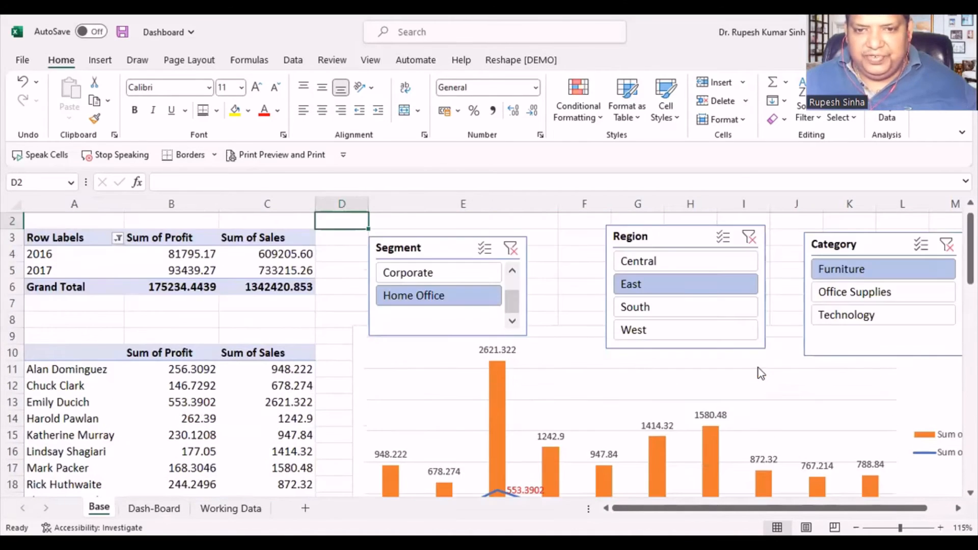
pyautogui.scroll(1, 760, 374)
pyautogui.click(427, 263)
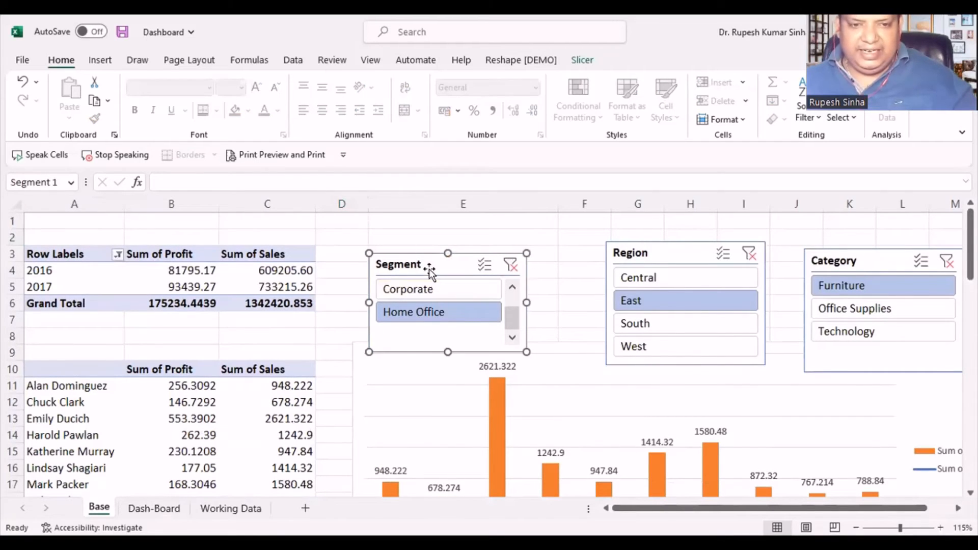
pyautogui.press('Delete')
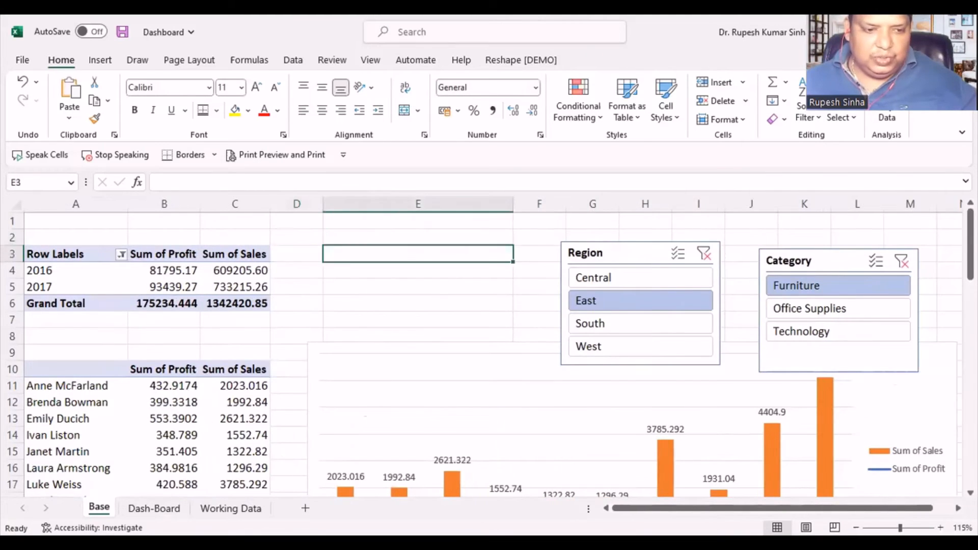
# - Paste the cut Segment slicer onto the Dash-Board sheet and place it directly below the Customers (Top 10) table
pyautogui.click(154, 507)
pyautogui.click(116, 443)
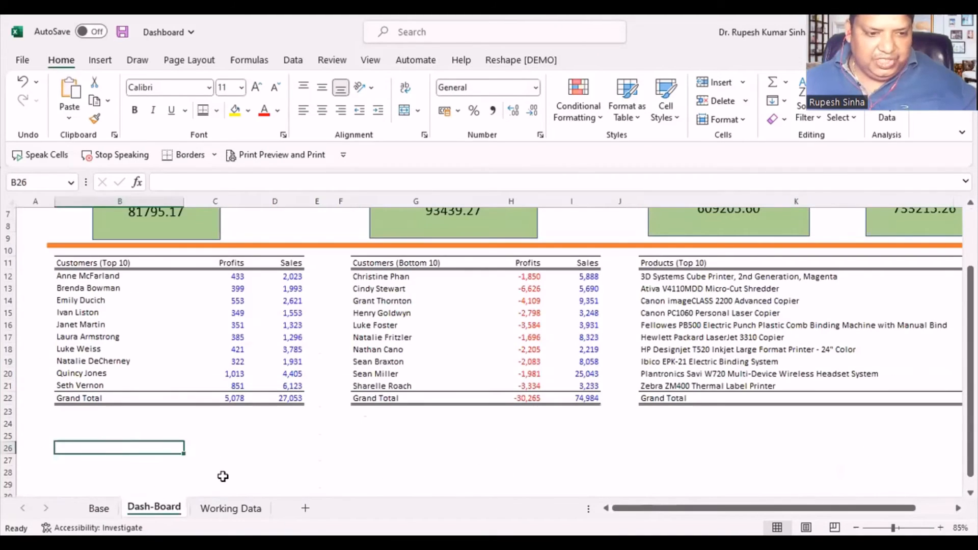
pyautogui.hotkey('ctrl', 'v')
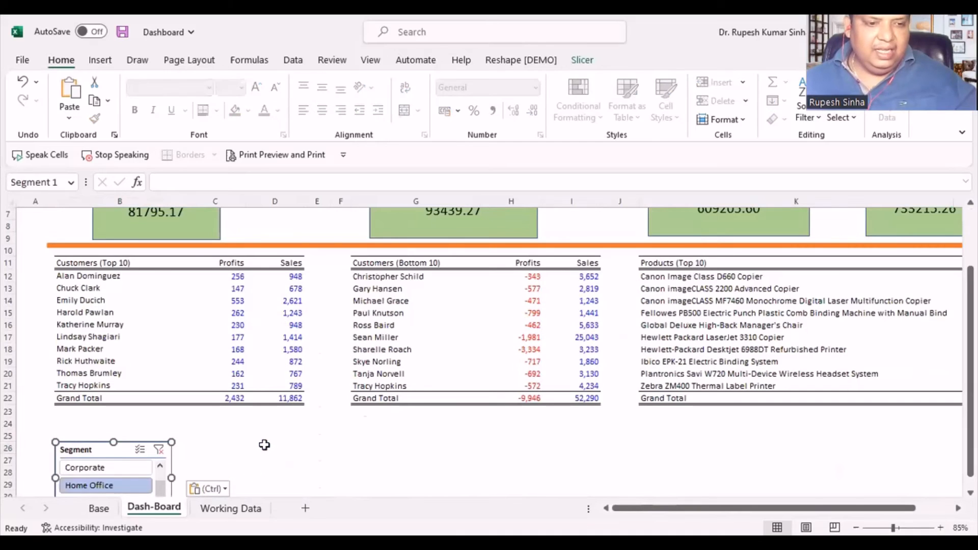
pyautogui.moveTo(112, 451); pyautogui.dragTo(168, 415)
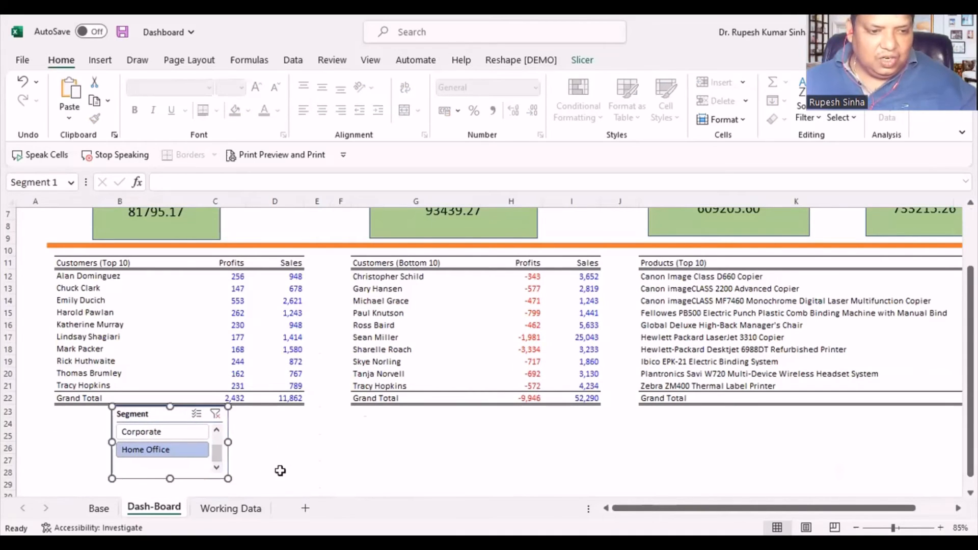
# - Heighten the Segment slicer to about 3.46 cm to fit all three segments, and move it below columns C to E
pyautogui.moveTo(219, 451); pyautogui.dragTo(217, 442)
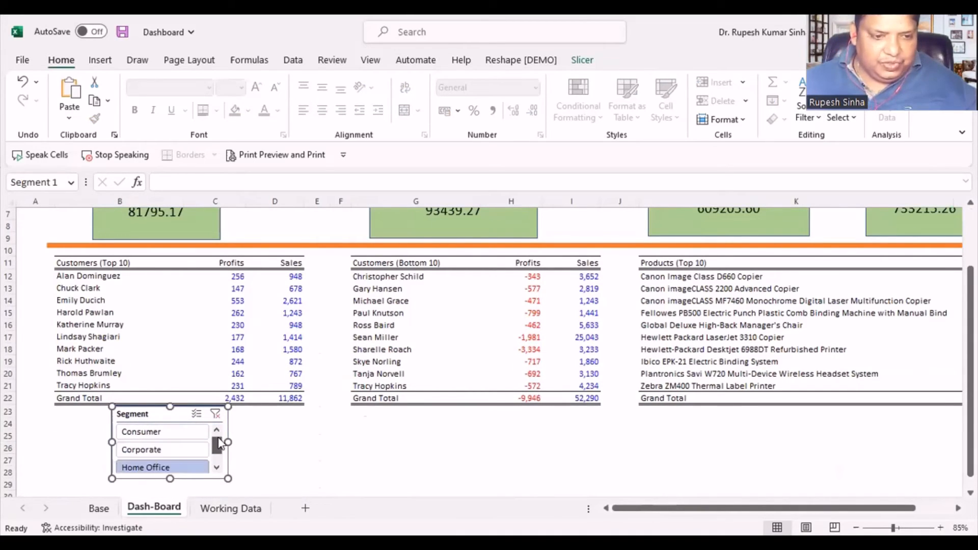
pyautogui.moveTo(169, 479); pyautogui.dragTo(168, 491)
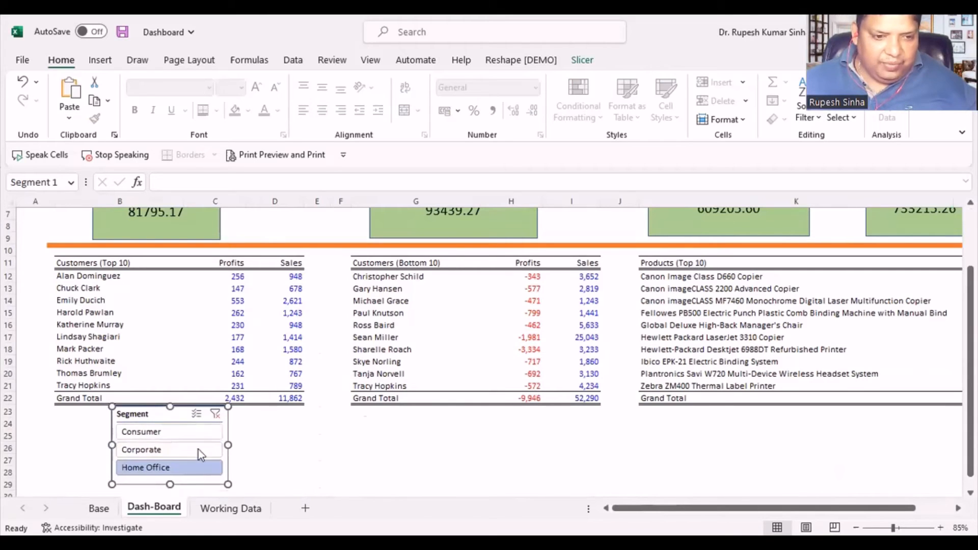
pyautogui.moveTo(185, 414); pyautogui.dragTo(289, 425)
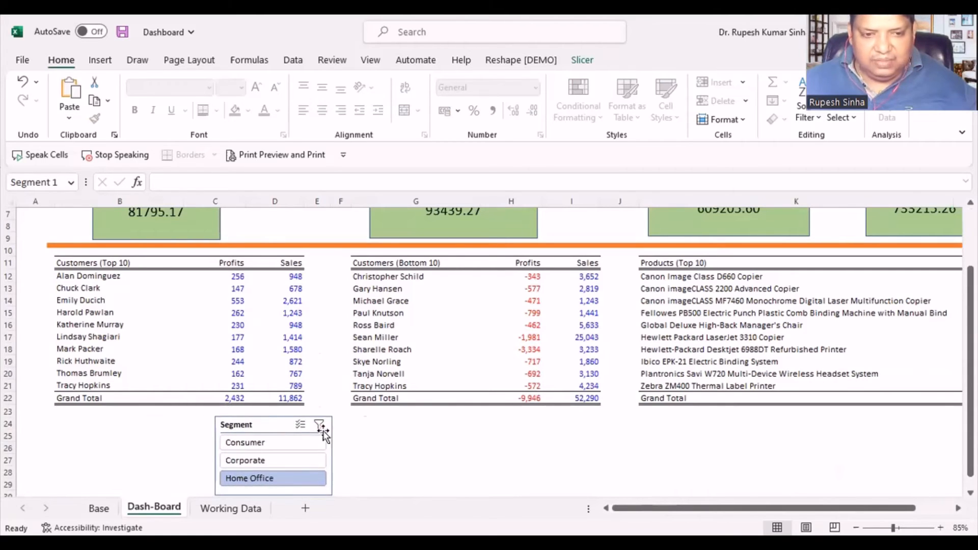
pyautogui.click(475, 464)
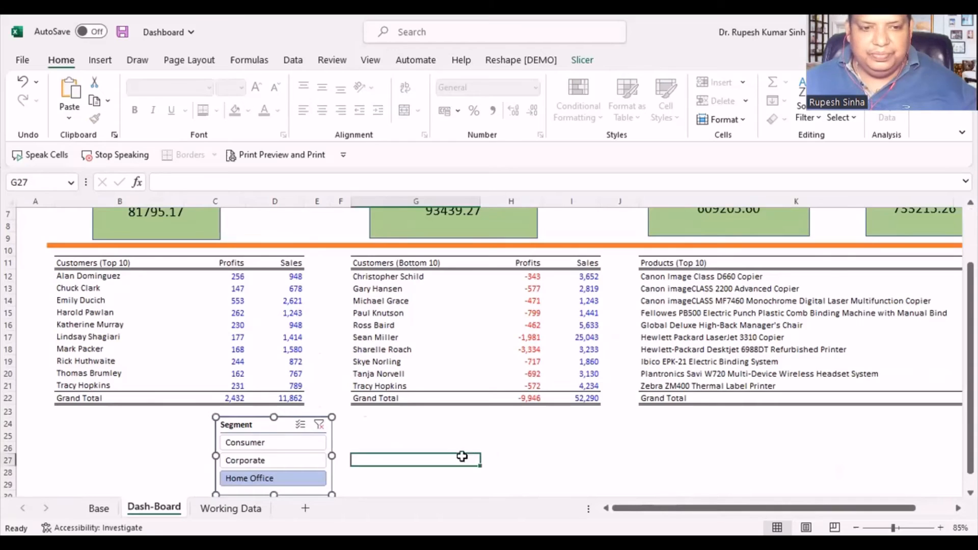
# - Set the Segment slicer's layout to 3 columns
pyautogui.scroll(-2, 448, 455)
pyautogui.click(266, 353)
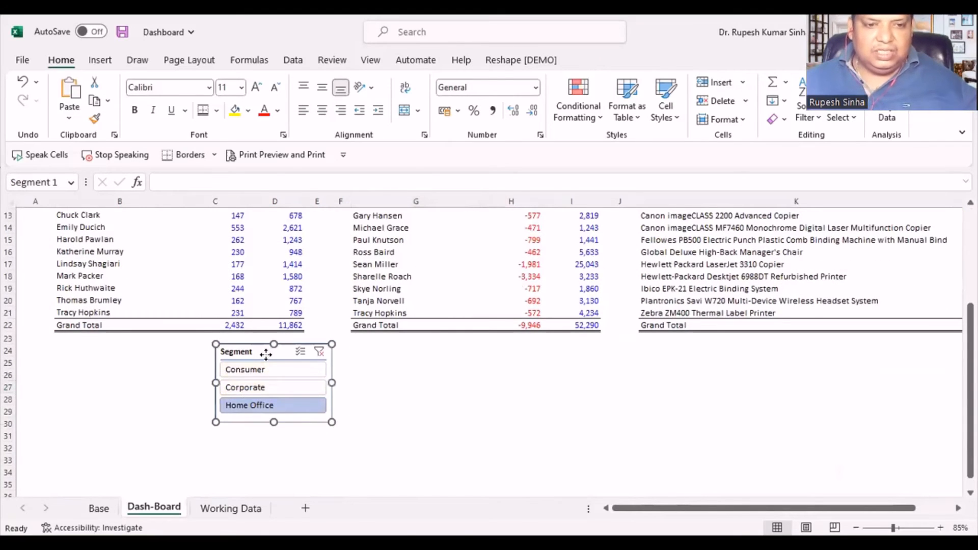
pyautogui.rightClick(266, 354)
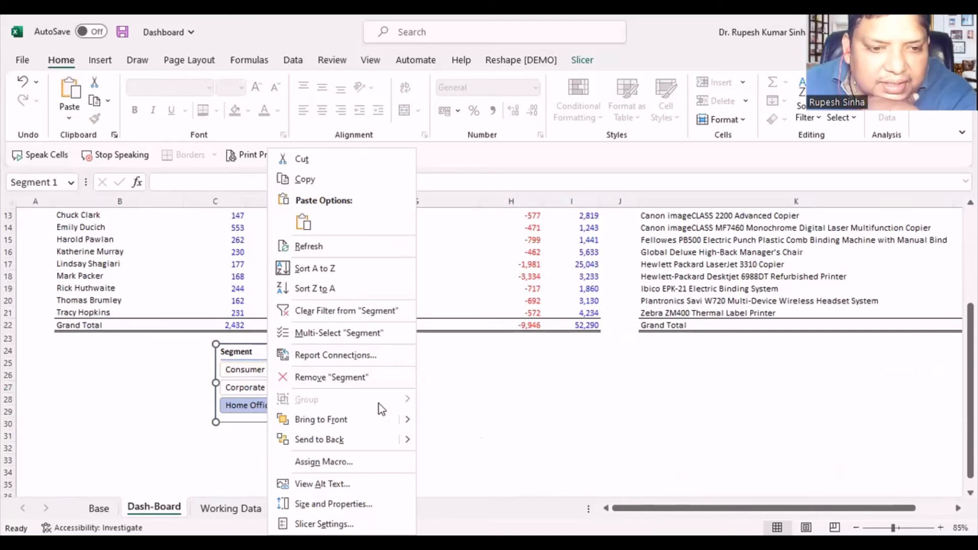
pyautogui.click(363, 506)
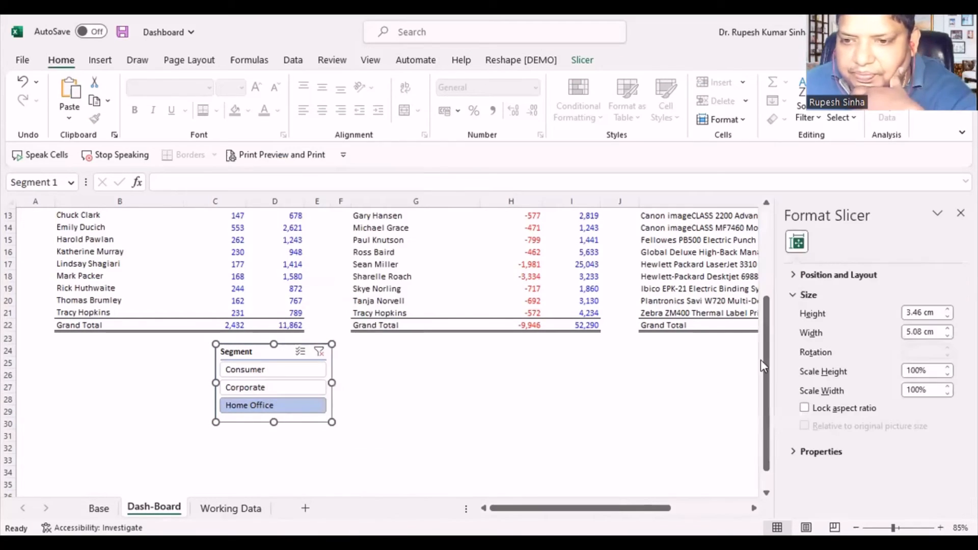
pyautogui.click(800, 276)
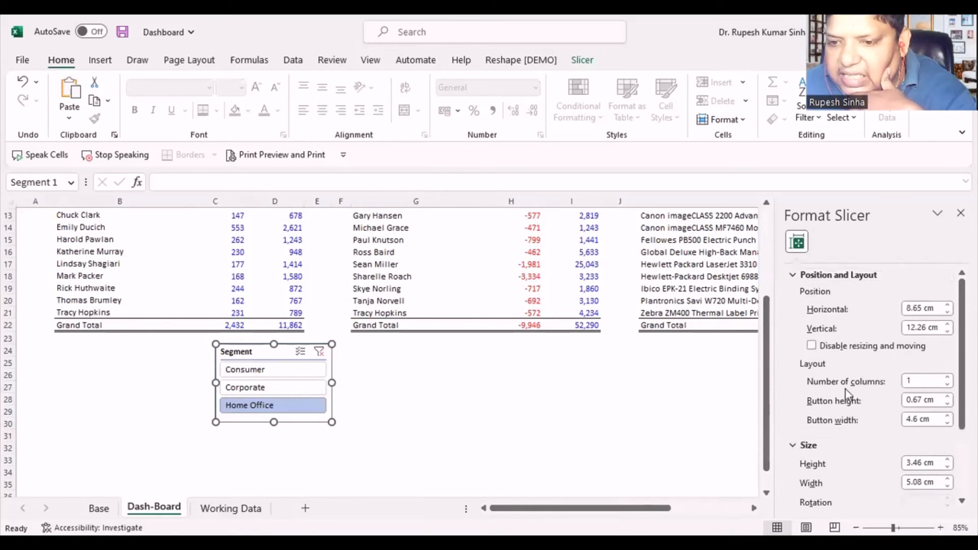
pyautogui.click(930, 380)
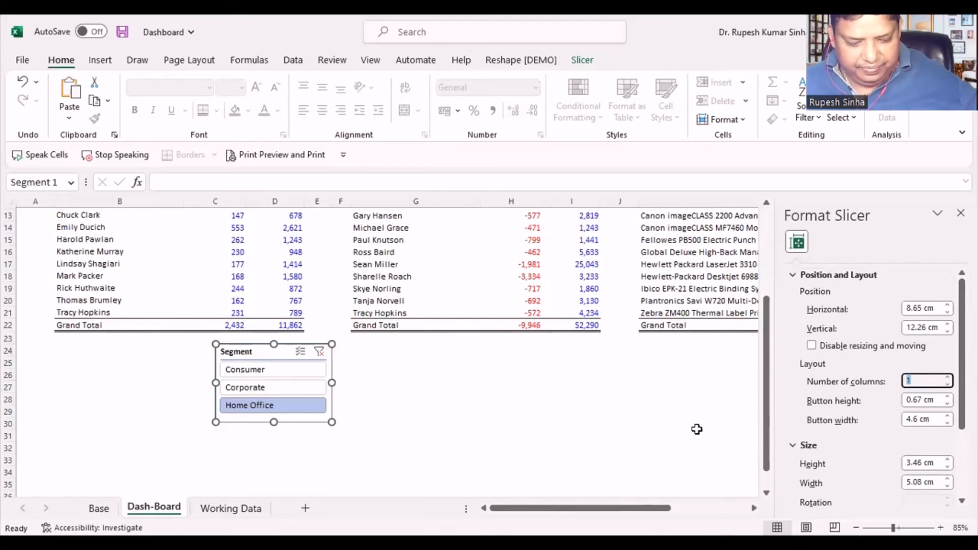
pyautogui.write('3')
pyautogui.click(458, 436)
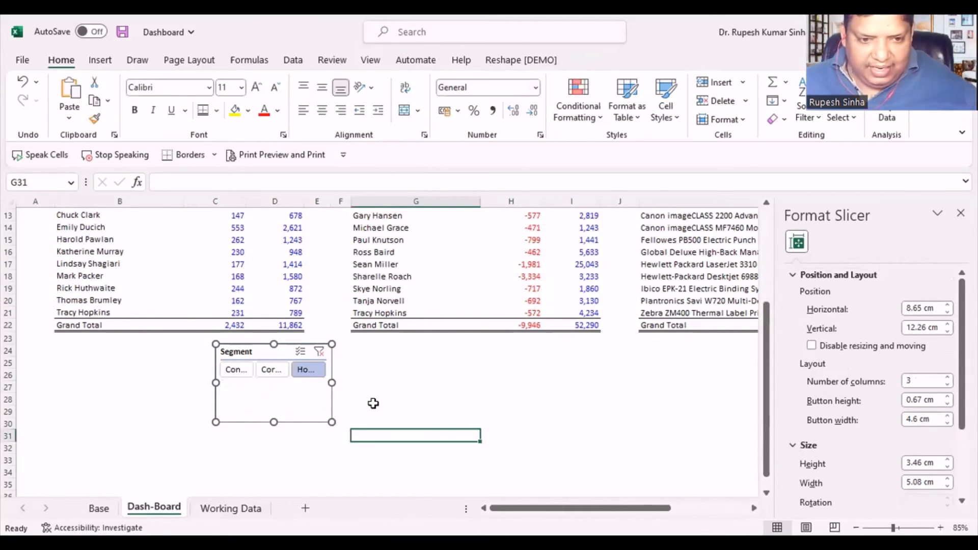
# - Widen the Segment slicer to about 9.93 cm and shift it slightly toward the sheet's first columns
pyautogui.click(308, 399)
pyautogui.moveTo(331, 383); pyautogui.dragTo(448, 388)
pyautogui.moveTo(321, 349); pyautogui.dragTo(304, 354)
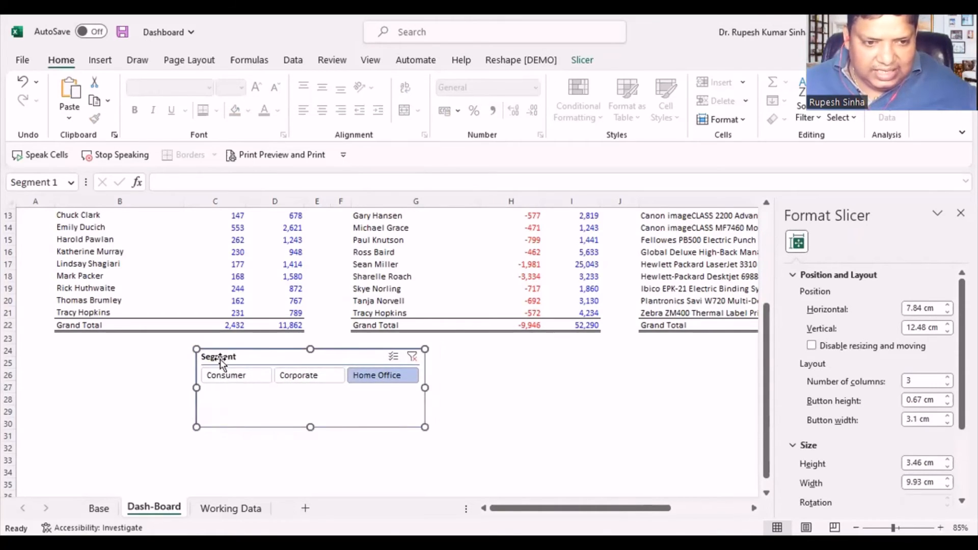
# - Hide the Segment slicer's header in its slicer settings
pyautogui.rightClick(263, 361)
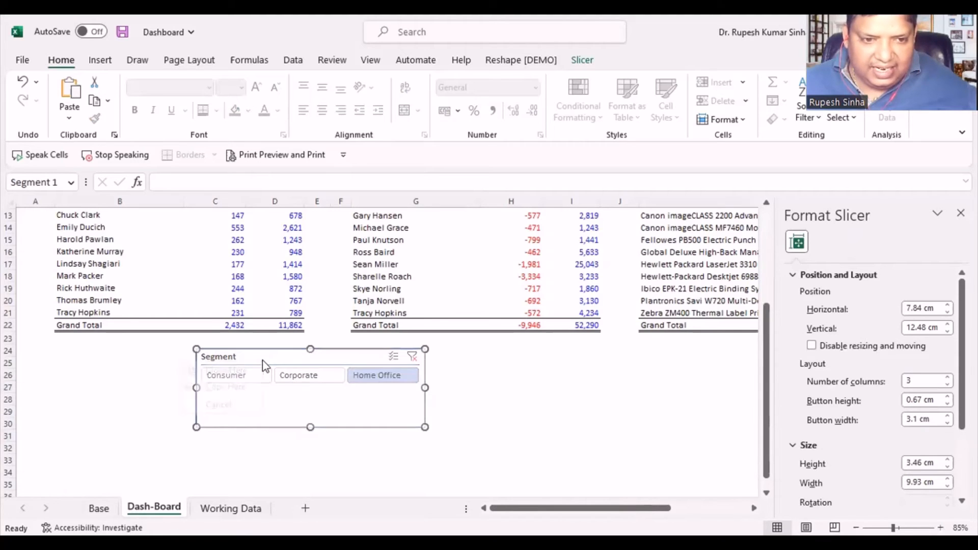
pyautogui.click(259, 371)
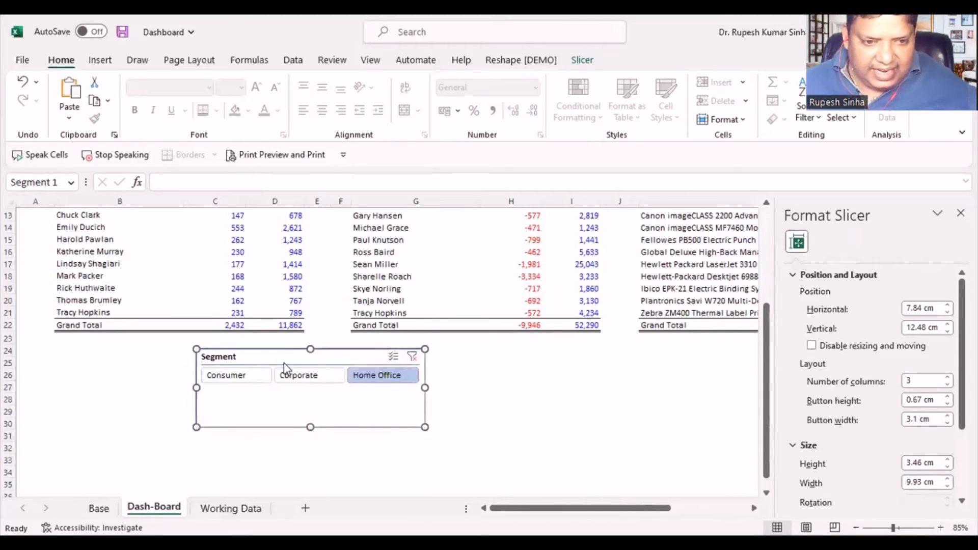
pyautogui.rightClick(285, 364)
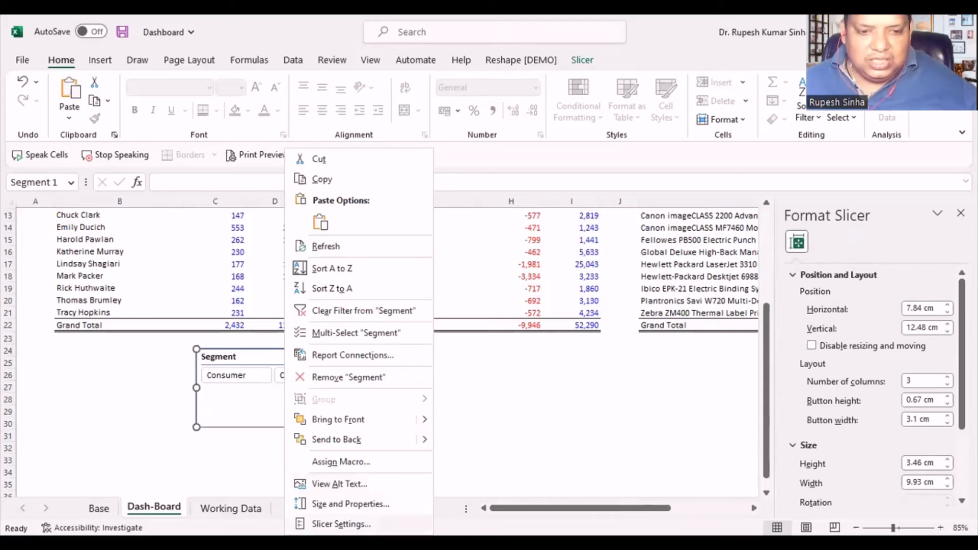
pyautogui.click(340, 523)
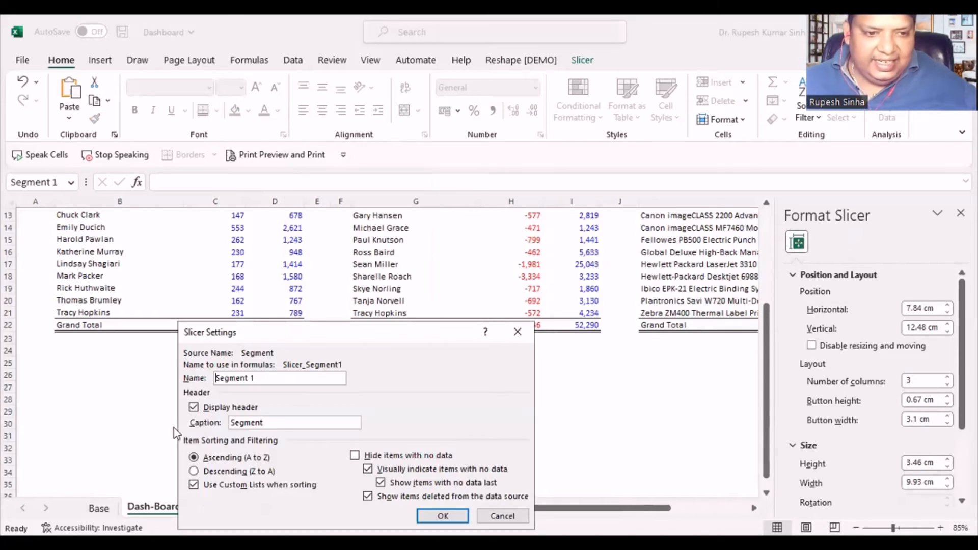
pyautogui.click(194, 408)
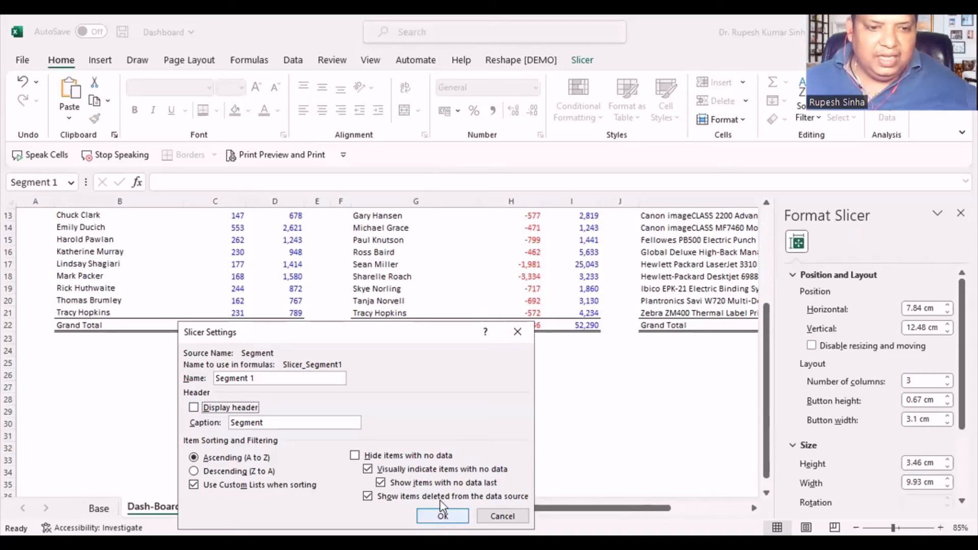
pyautogui.click(442, 515)
pyautogui.click(488, 422)
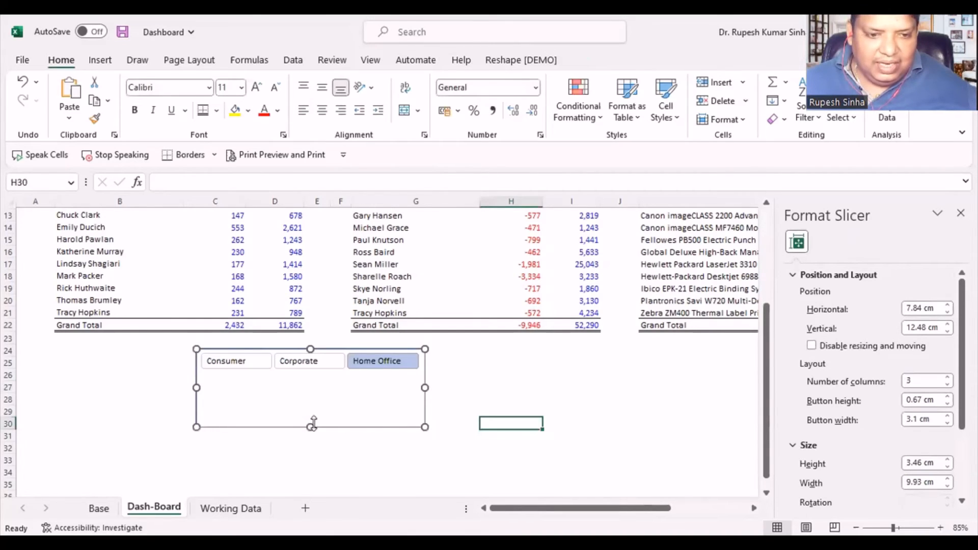
# - Reduce the Segment slicer's height to about 1.25 cm and align it with the start of the Customers (Top 10) table
pyautogui.moveTo(313, 423); pyautogui.dragTo(205, 352)
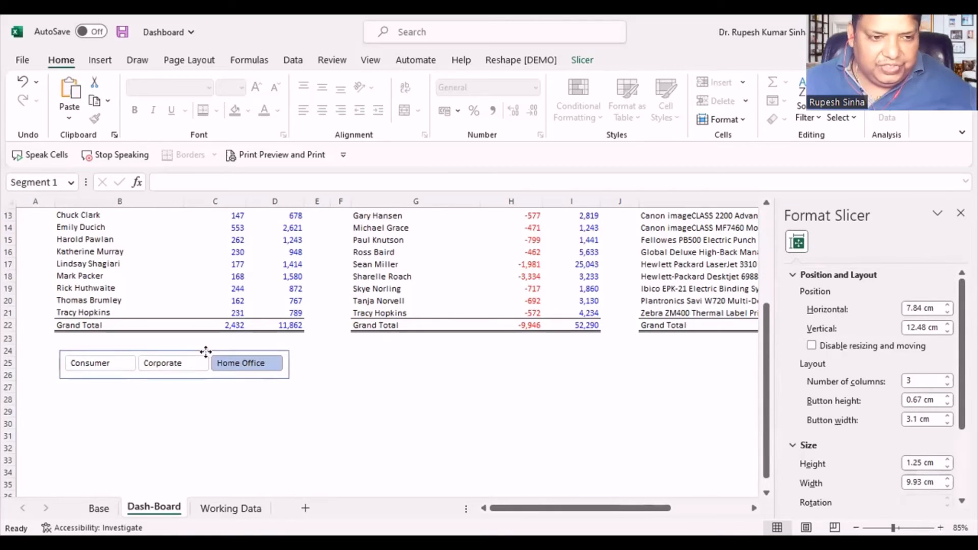
pyautogui.click(368, 414)
pyautogui.scroll(3, 369, 433)
pyautogui.scroll(-1, 371, 434)
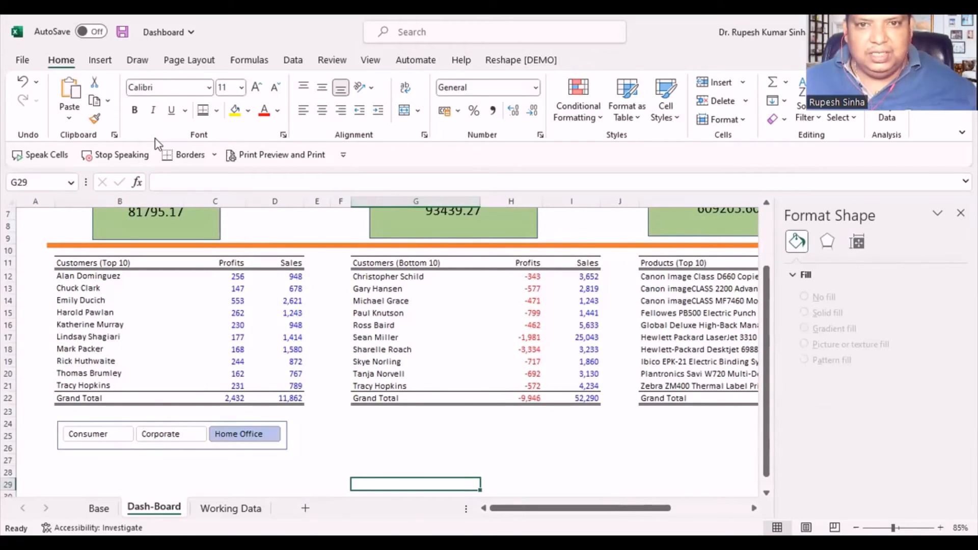
# - Apply the light-blue style from the Dark slicer styles to the Segment slicer
pyautogui.click(212, 424)
pyautogui.click(212, 424)
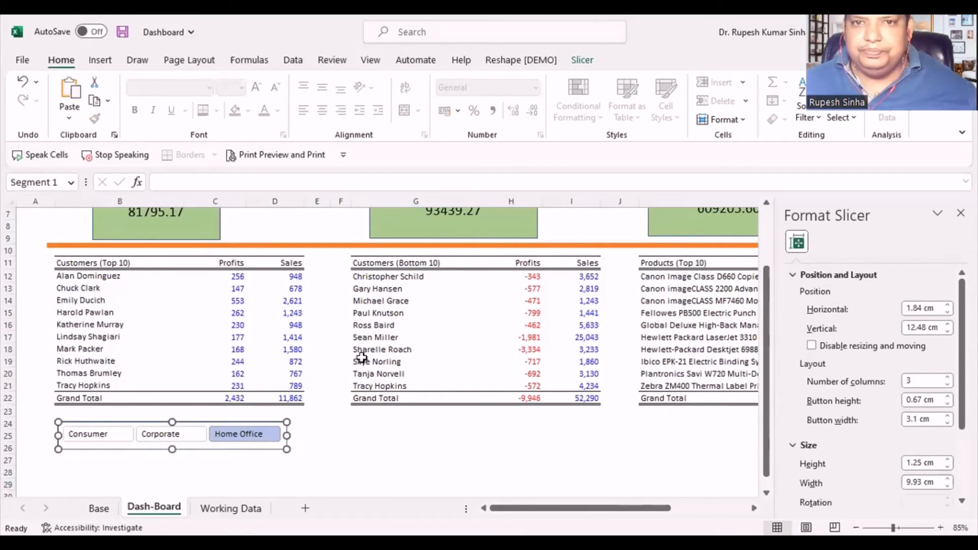
pyautogui.click(594, 60)
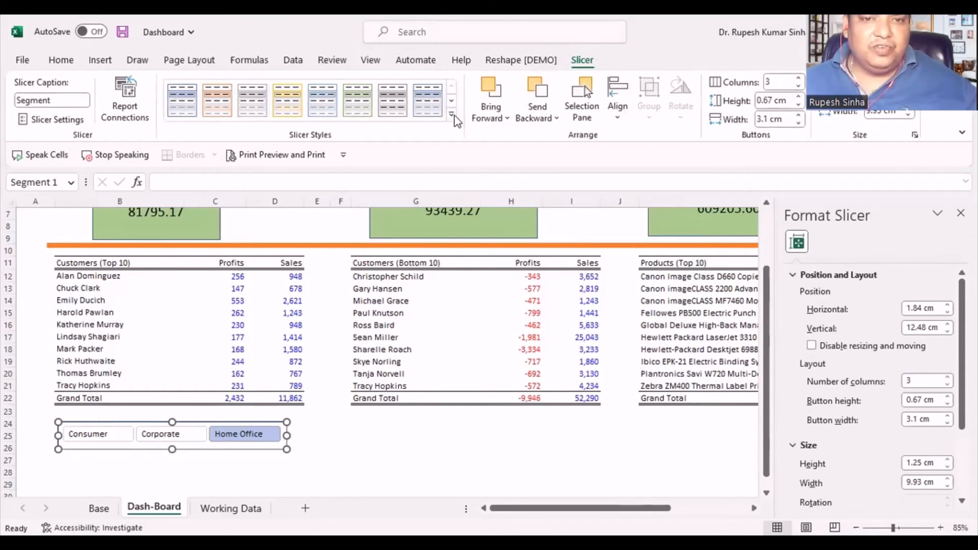
pyautogui.click(452, 115)
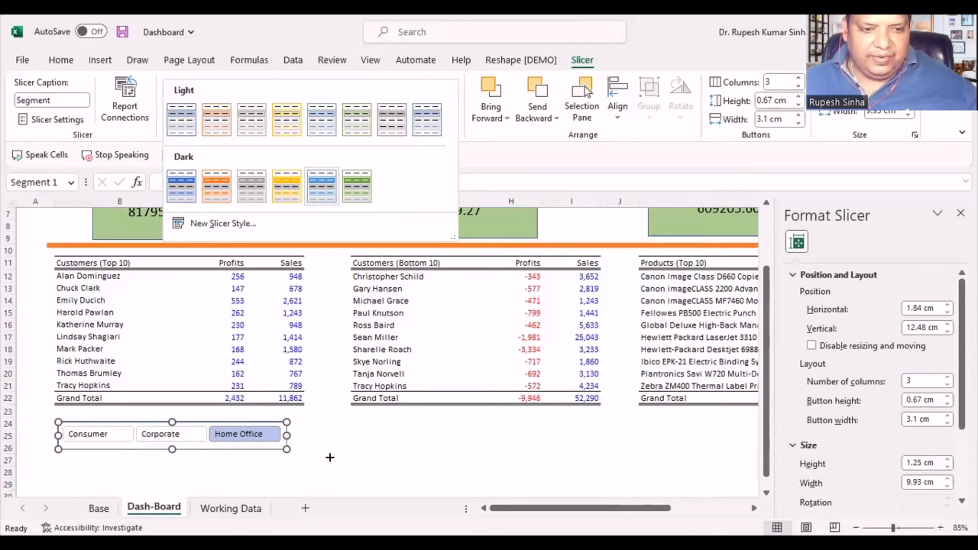
pyautogui.click(323, 450)
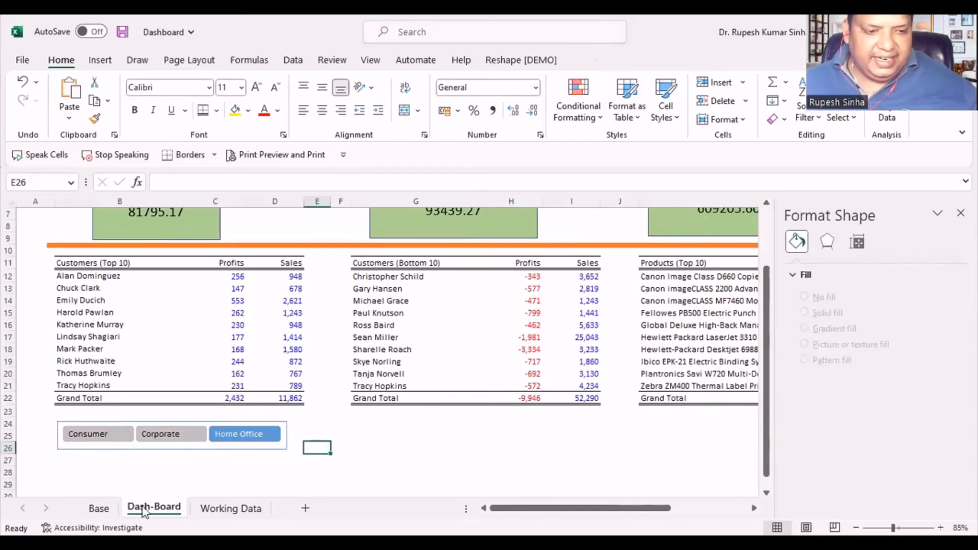
# - Move the Region slicer from the Base sheet to the Dash-Board sheet, just below the Customers (Bottom 10) table
pyautogui.click(100, 508)
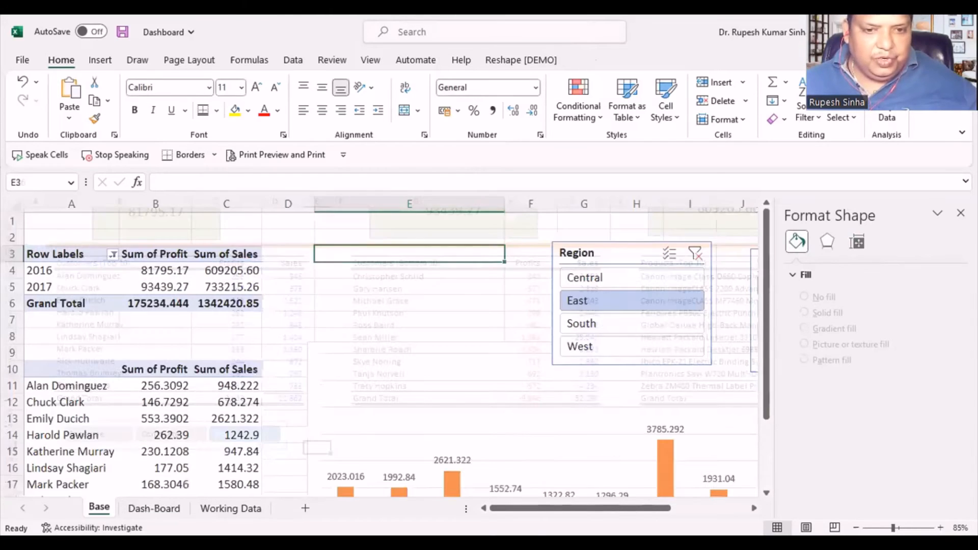
pyautogui.click(607, 251)
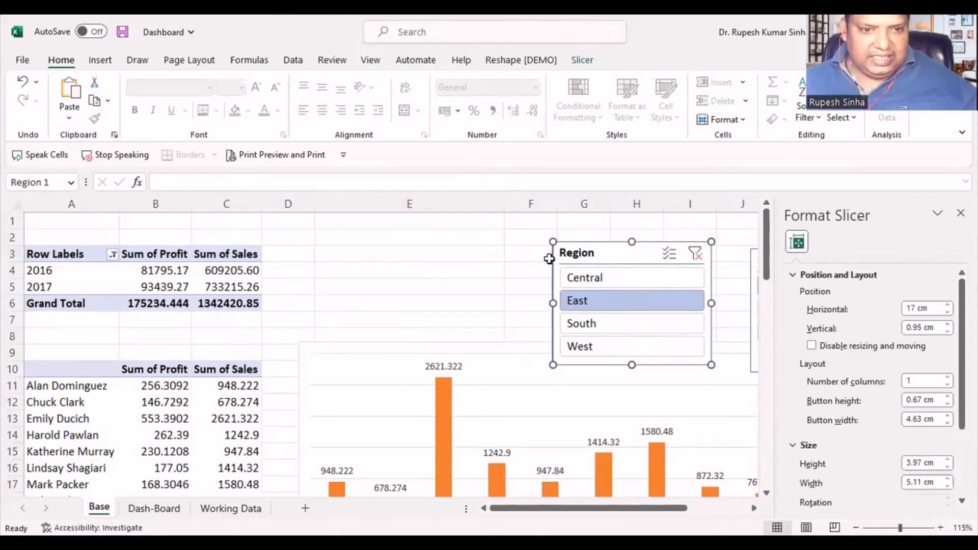
pyautogui.click(347, 358)
pyautogui.hotkey('ctrl', 'pagedown')
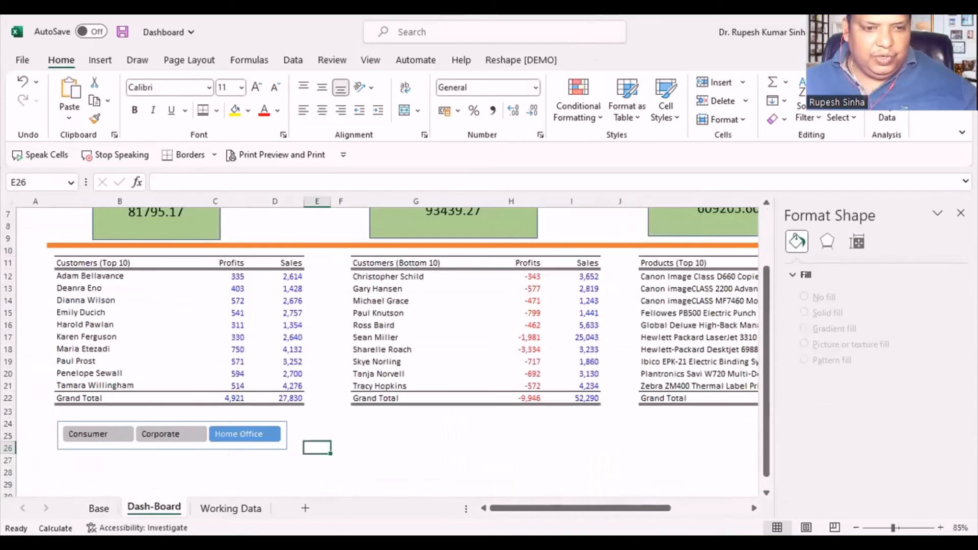
pyautogui.click(443, 426)
pyautogui.click(391, 469)
pyautogui.scroll(-1, 395, 446)
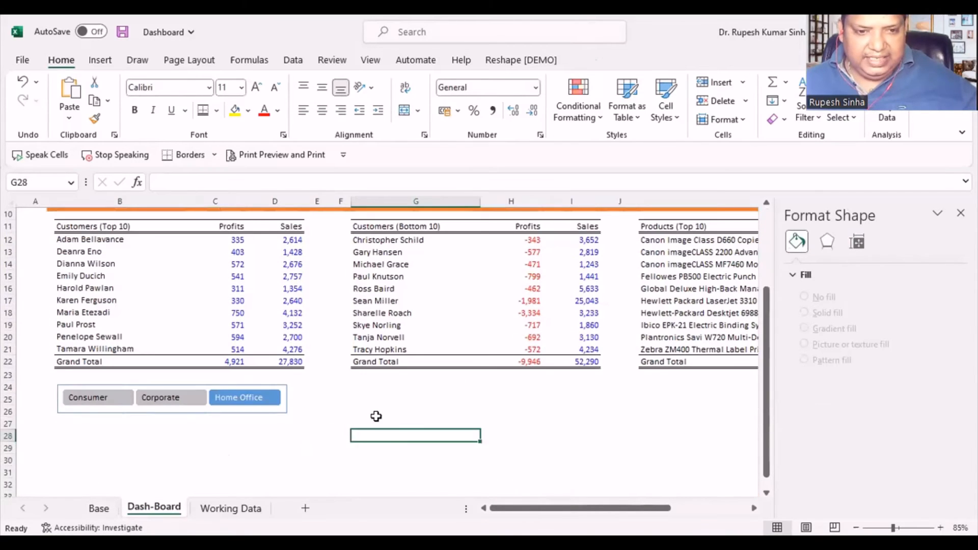
pyautogui.moveTo(378, 415); pyautogui.dragTo(380, 418)
pyautogui.hotkey('ctrl', 'v')
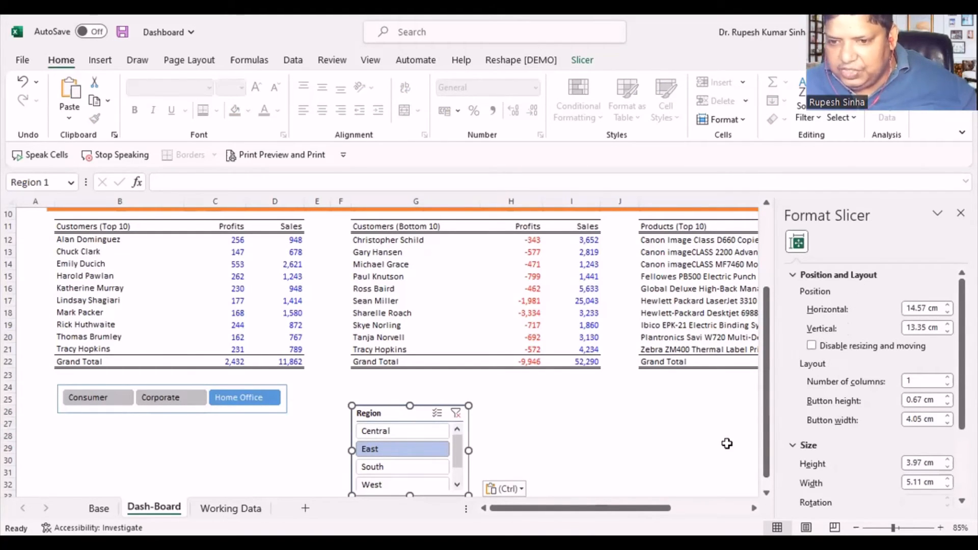
pyautogui.moveTo(393, 415); pyautogui.dragTo(388, 396)
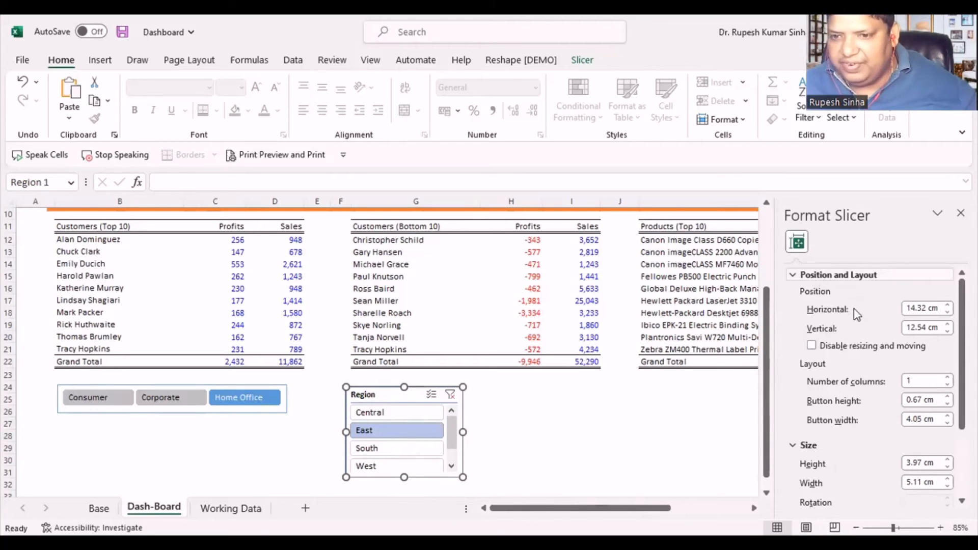
# - Set the Region slicer's layout to 4 columns
pyautogui.click(803, 276)
pyautogui.click(810, 275)
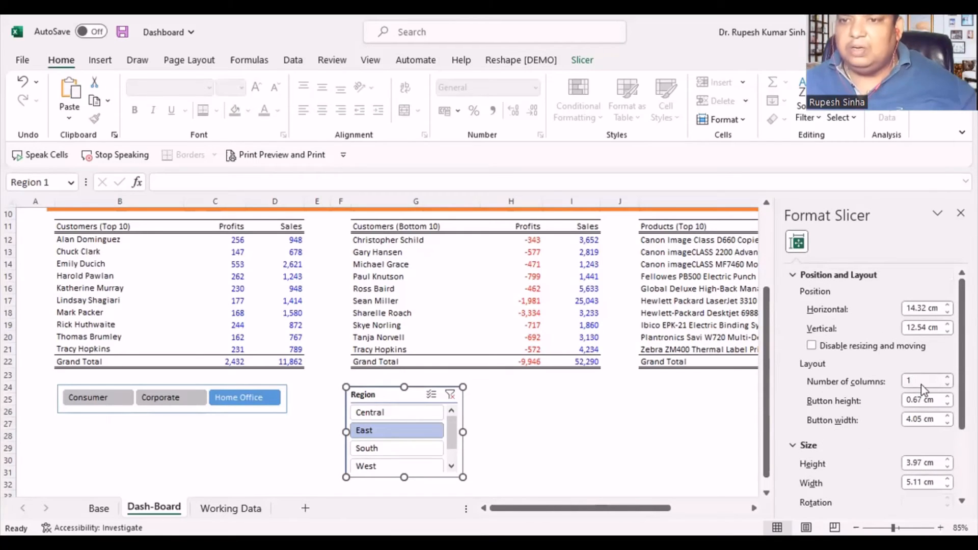
pyautogui.click(920, 385)
pyautogui.write('4')
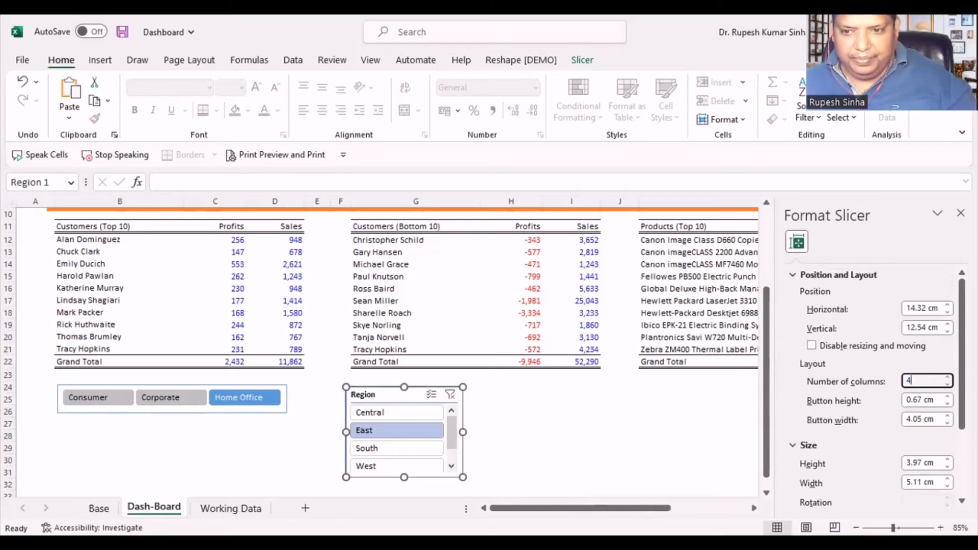
pyautogui.click(567, 446)
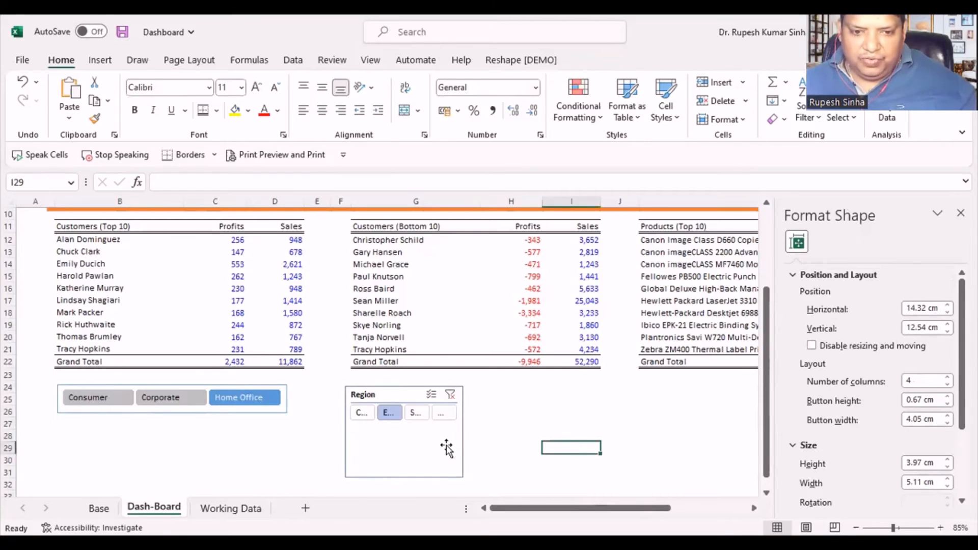
# - Widen the Region slicer to about 9.87 cm and turn off its header display
pyautogui.click(447, 448)
pyautogui.moveTo(462, 432); pyautogui.dragTo(573, 432)
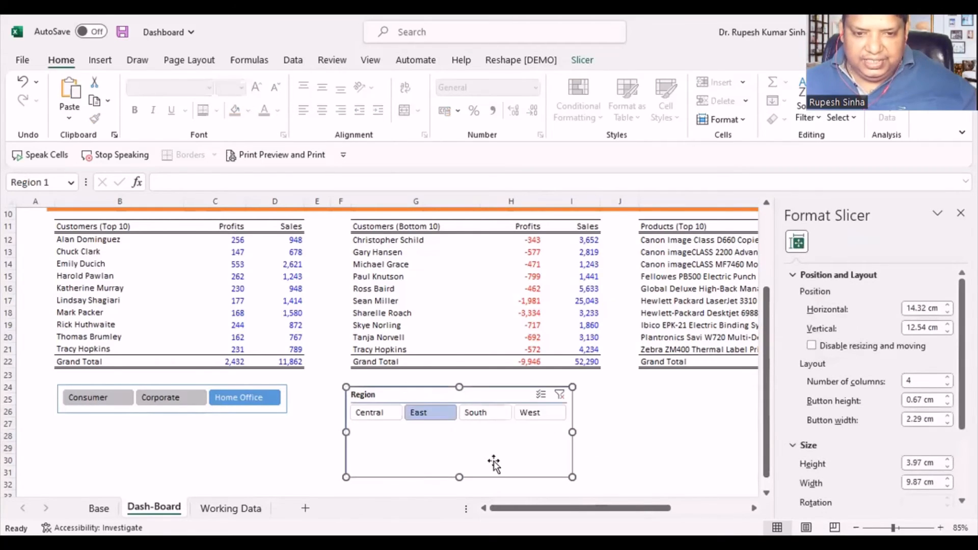
pyautogui.rightClick(505, 439)
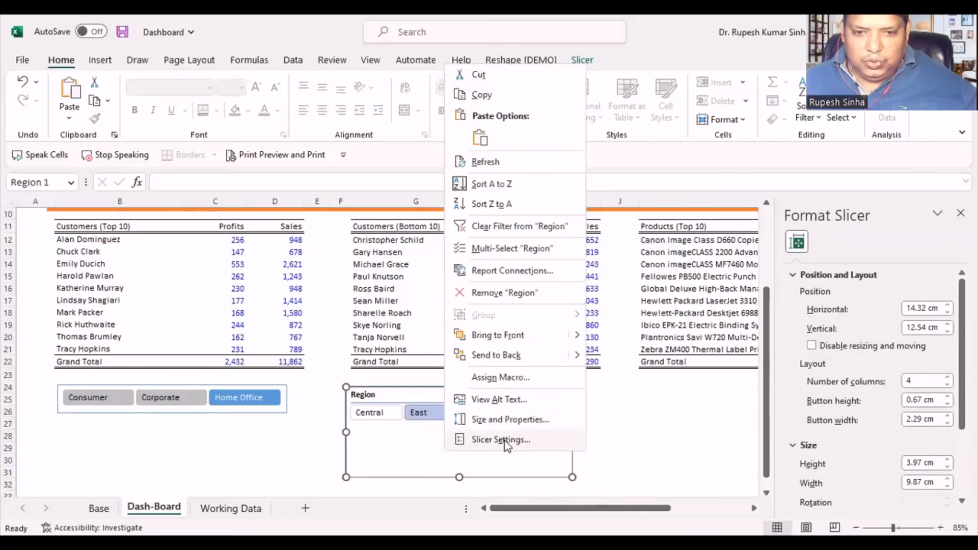
pyautogui.click(505, 440)
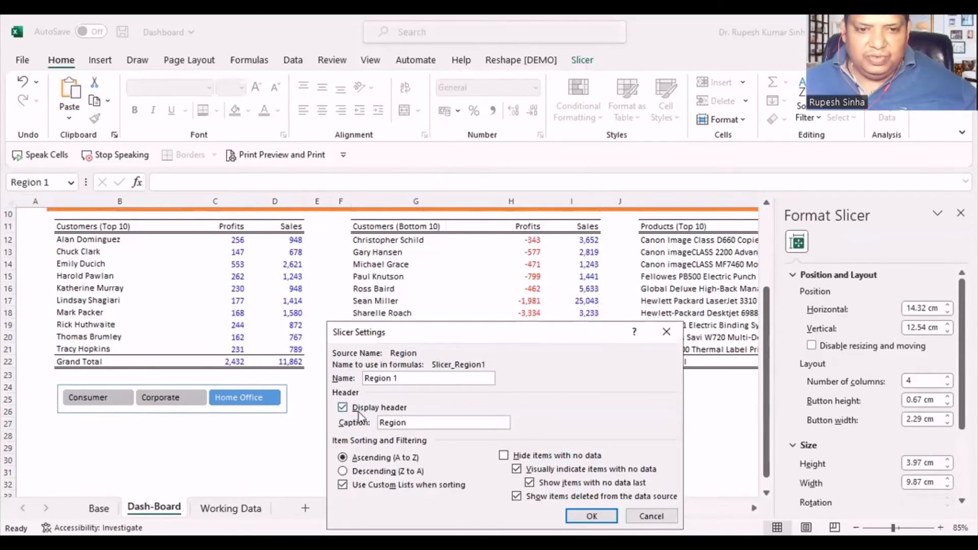
pyautogui.click(356, 411)
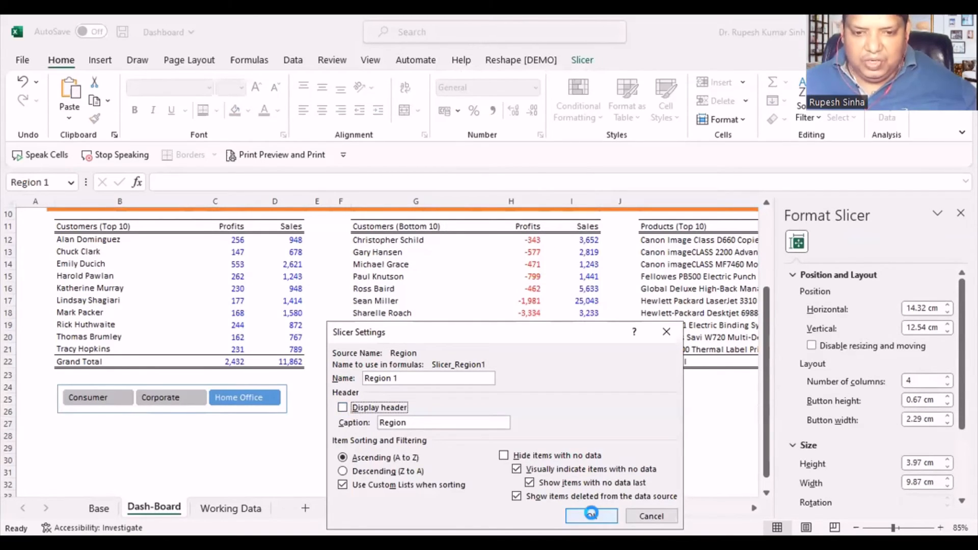
pyautogui.click(591, 513)
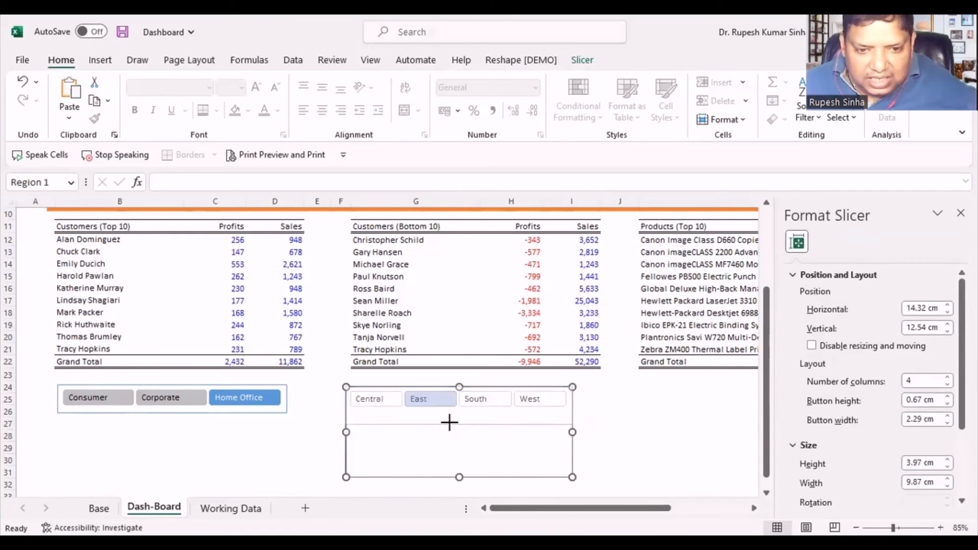
# - Reduce the Region slicer's height to about 1.25 cm and place it beside the Segment slicer
pyautogui.moveTo(573, 478); pyautogui.dragTo(572, 417)
pyautogui.click(619, 422)
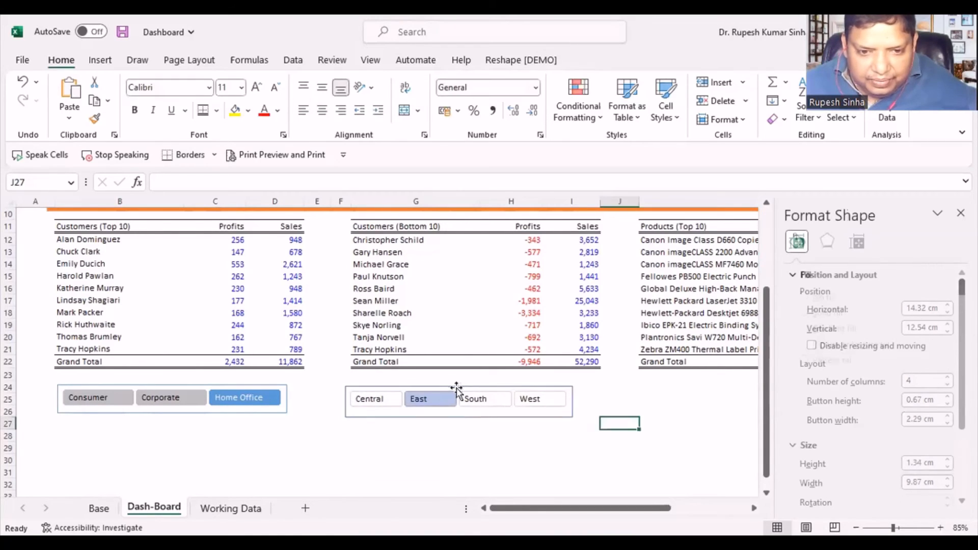
pyautogui.moveTo(471, 388); pyautogui.dragTo(420, 415)
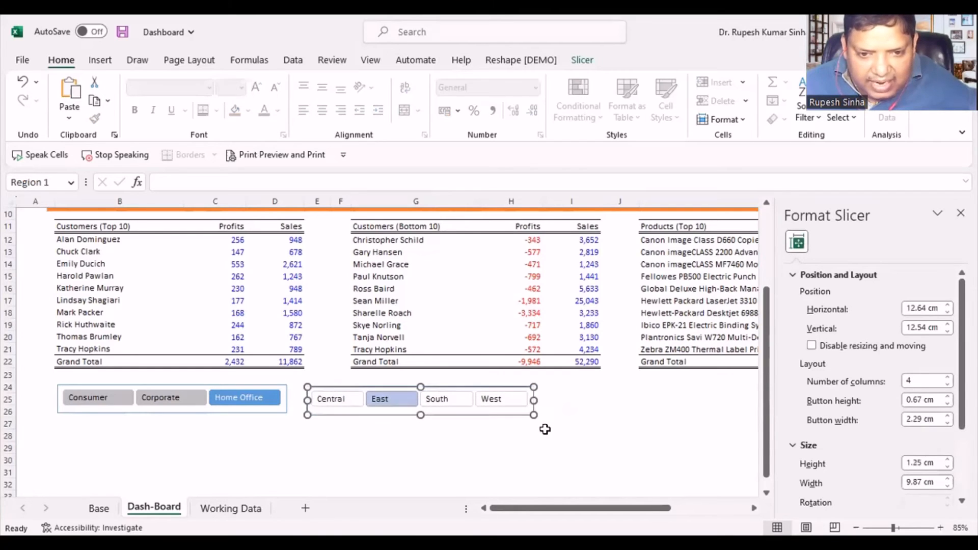
pyautogui.click(559, 432)
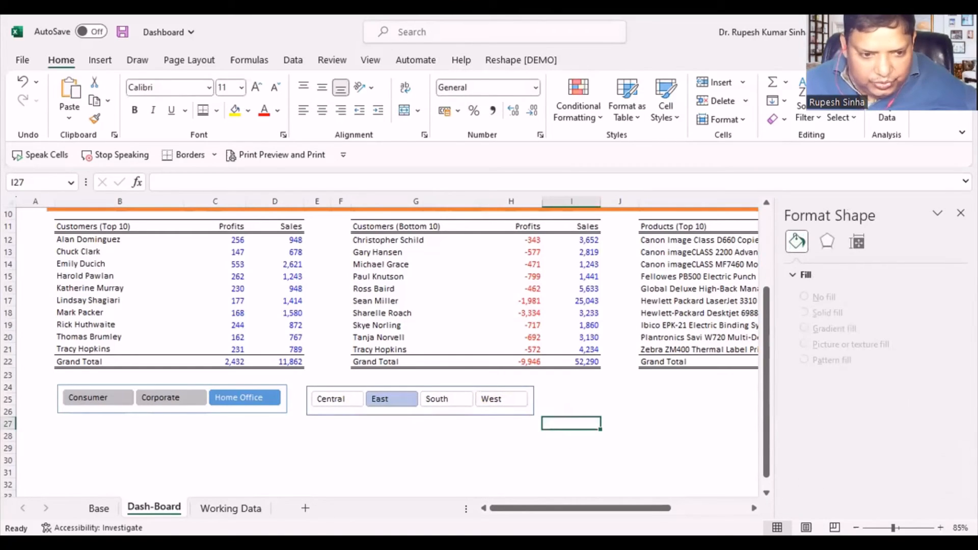
# - Move the Category slicer from the Base sheet to the Dash-Board sheet, beside the Region slicer
pyautogui.click(98, 507)
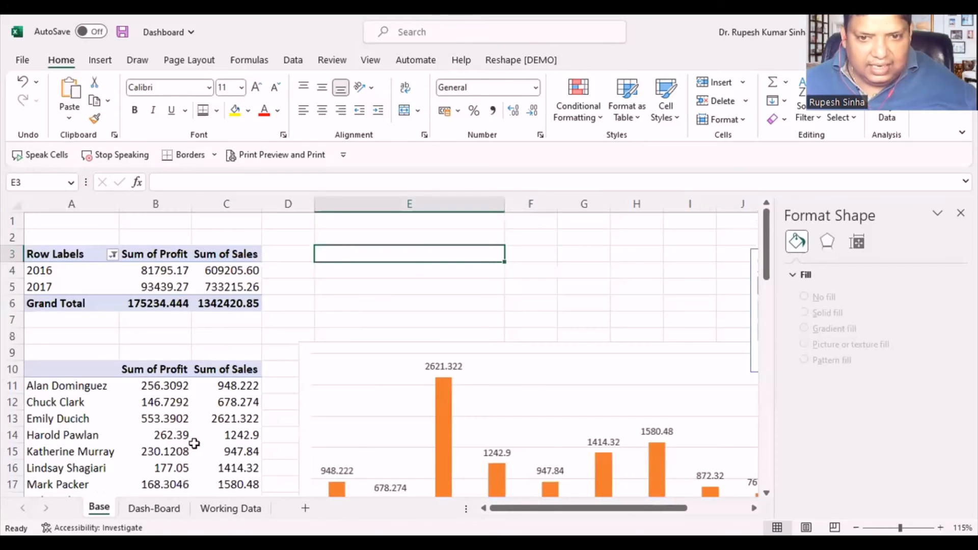
pyautogui.moveTo(750, 344); pyautogui.dragTo(502, 328)
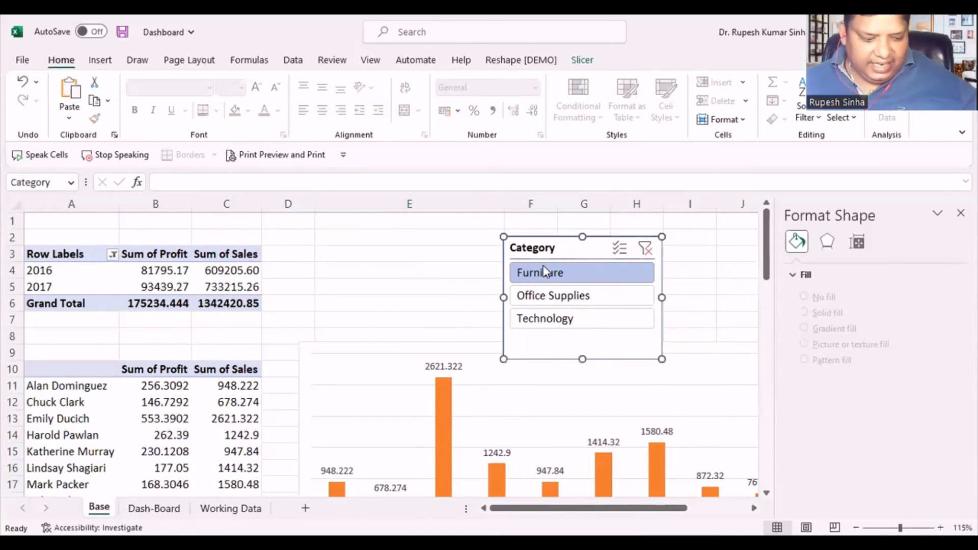
pyautogui.hotkey('ctrl', 'x')
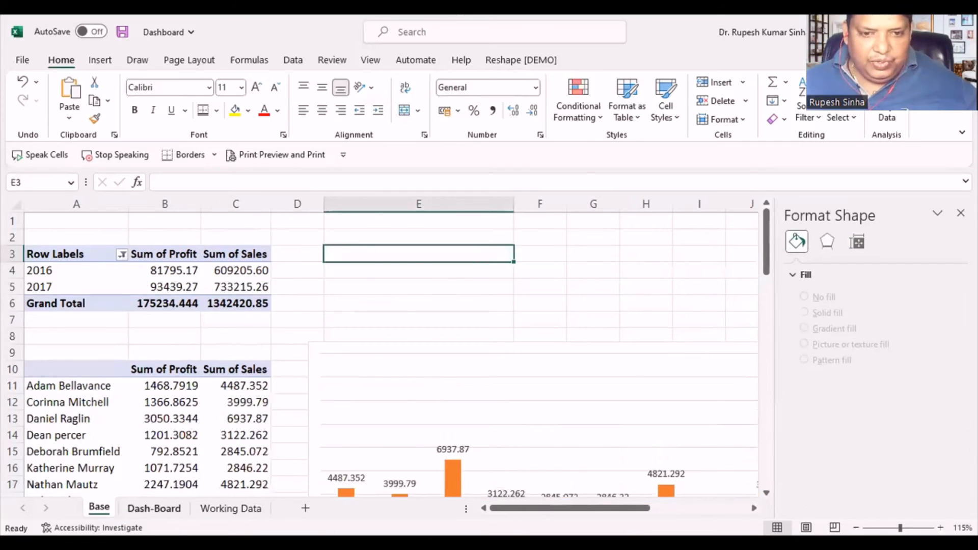
pyautogui.hotkey('ctrl', 'pagedown')
pyautogui.click(289, 470)
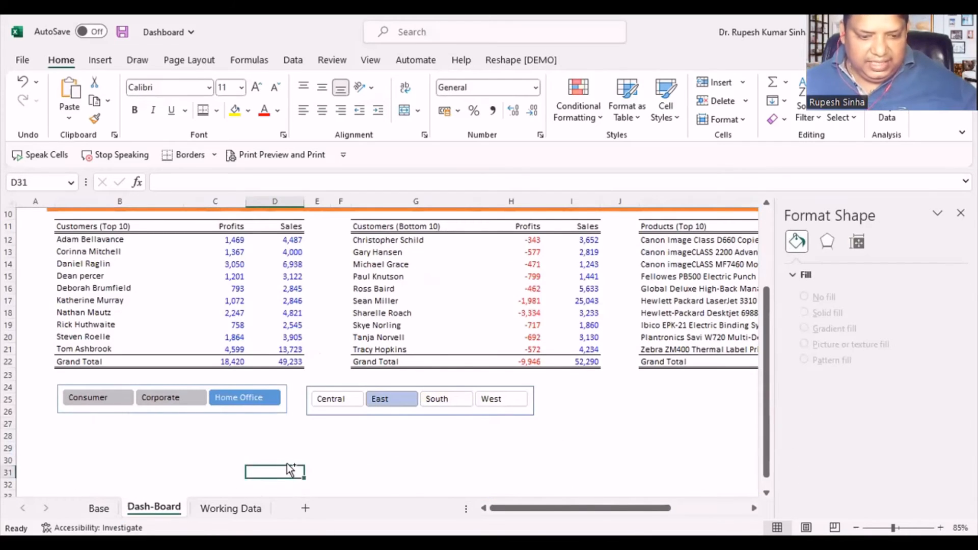
pyautogui.hotkey('ctrl', 'v')
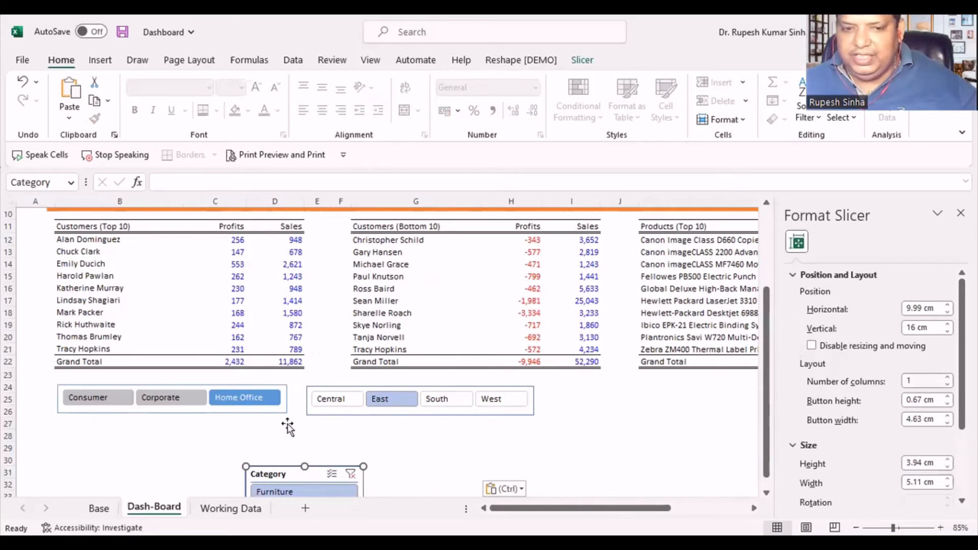
pyautogui.moveTo(301, 467); pyautogui.dragTo(597, 374)
# - Set the Category slicer's layout to 3 columns and widen it to about 8.87 cm
pyautogui.doubleClick(920, 378)
pyautogui.write('3')
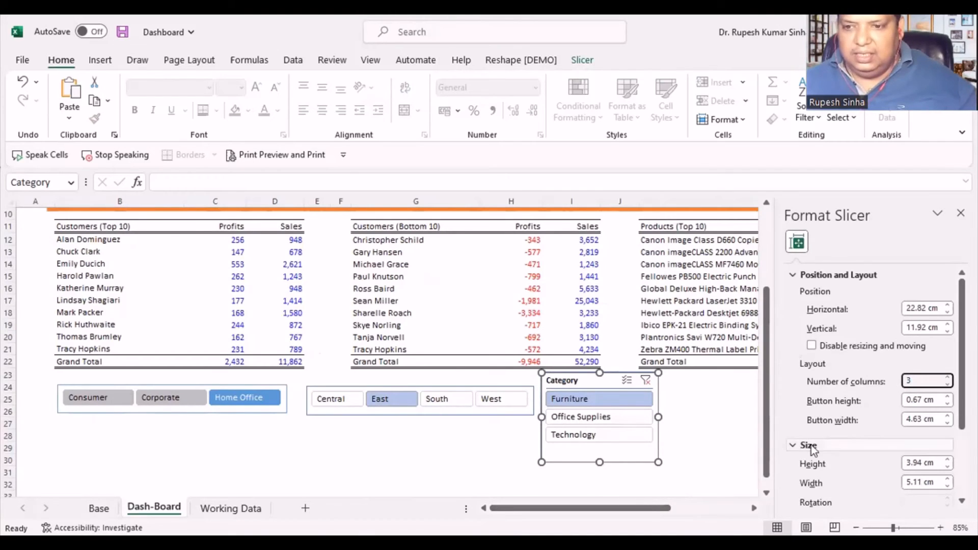
pyautogui.click(720, 435)
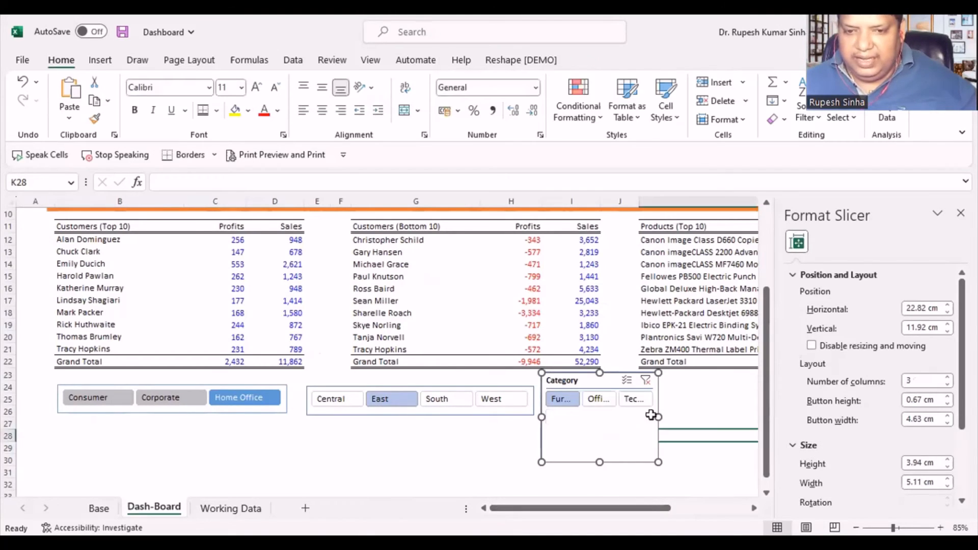
pyautogui.click(606, 382)
pyautogui.moveTo(740, 413); pyautogui.dragTo(743, 416)
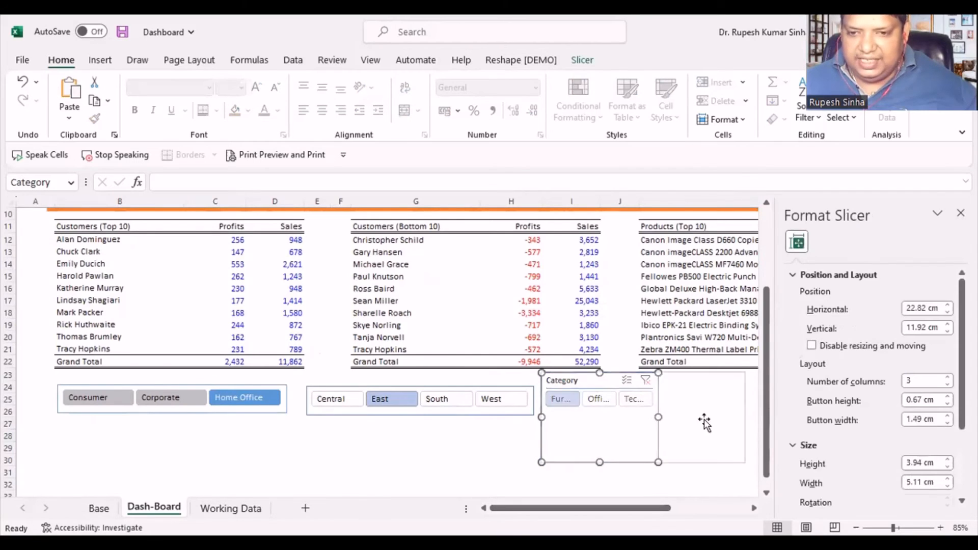
# - Turn off the header display of the Category slicer
pyautogui.rightClick(597, 426)
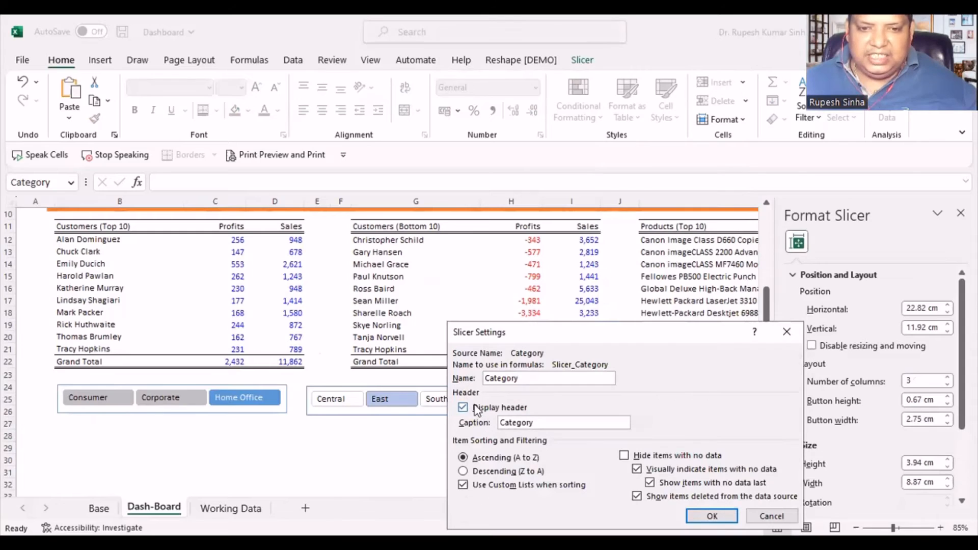
pyautogui.click(476, 408)
pyautogui.click(711, 516)
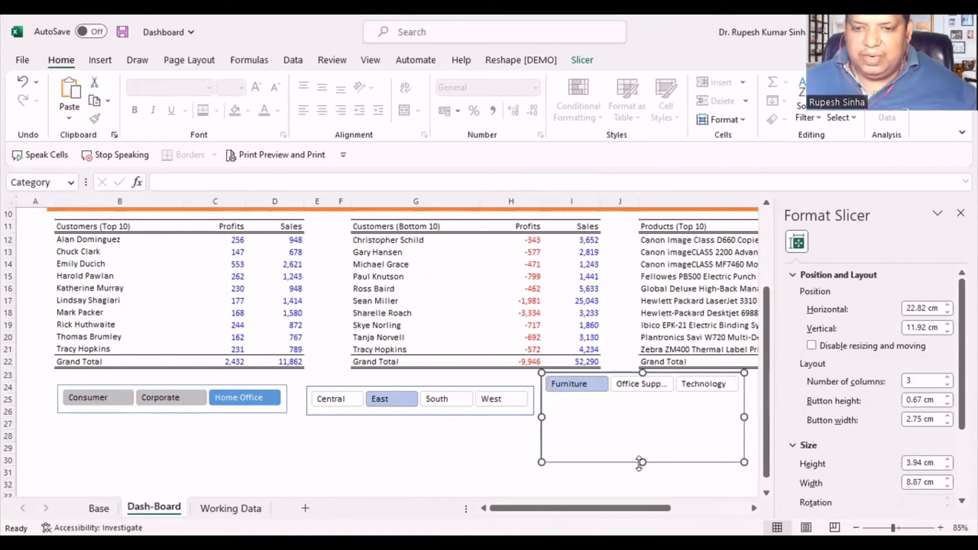
# - Reduce the Category slicer's height to about 1.28 cm and level it with the other slicers
pyautogui.moveTo(639, 462); pyautogui.dragTo(637, 415)
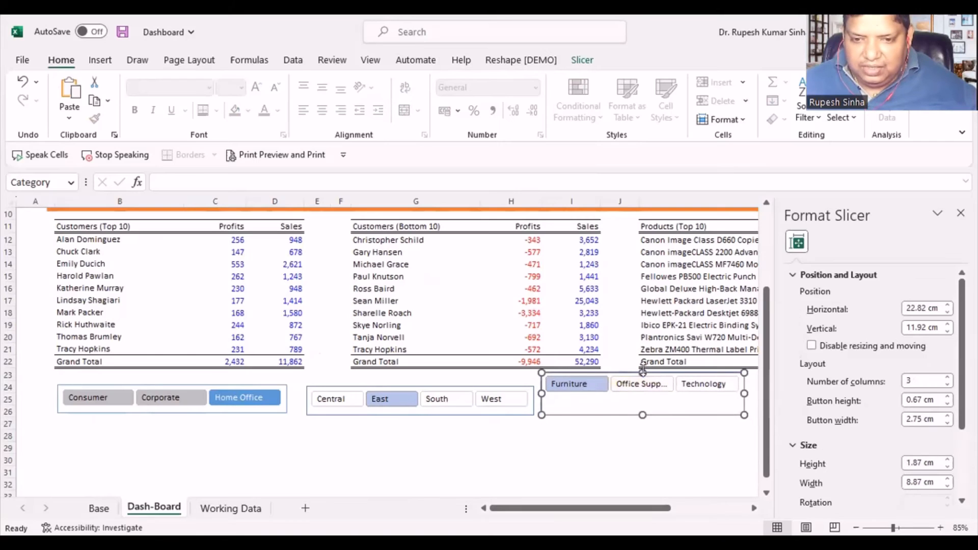
pyautogui.moveTo(642, 376); pyautogui.dragTo(642, 388)
pyautogui.click(578, 472)
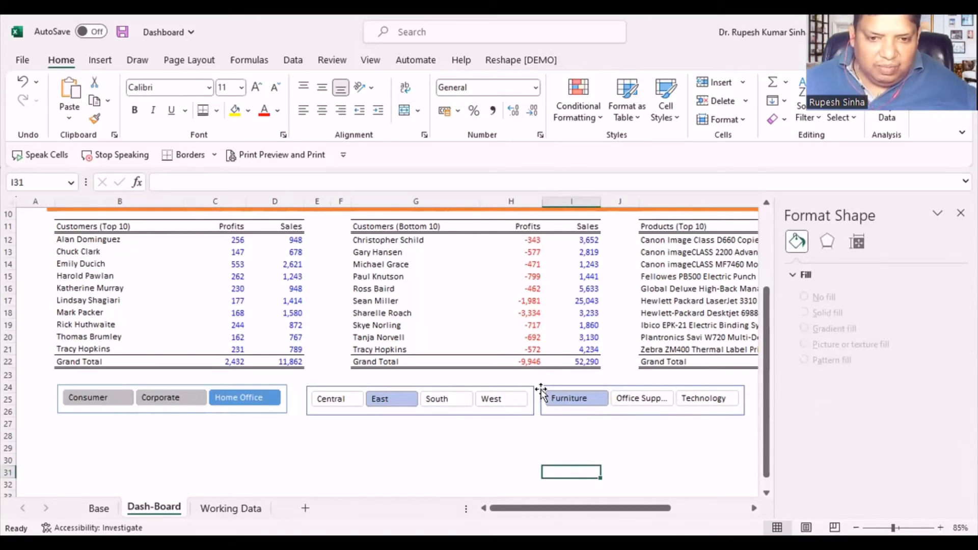
pyautogui.moveTo(541, 389); pyautogui.dragTo(541, 390)
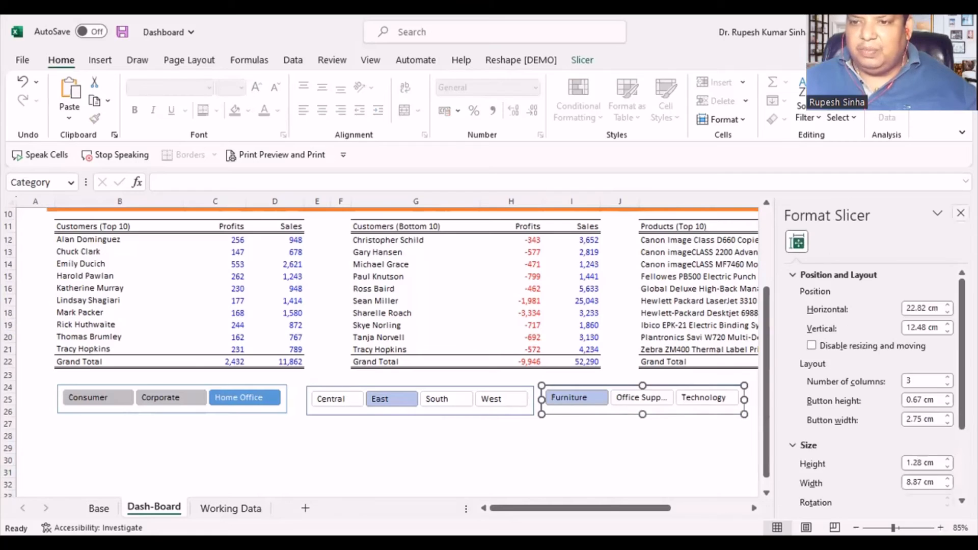
# - Close the slicer formatting options and line up the Region and Category slicers closely in one row after the Segment slicer
pyautogui.click(961, 213)
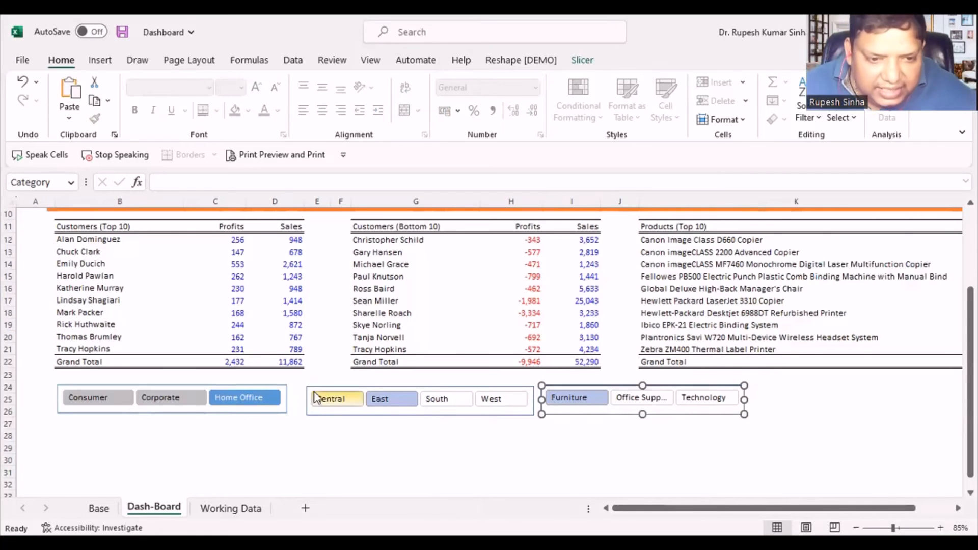
pyautogui.moveTo(338, 411); pyautogui.dragTo(340, 413)
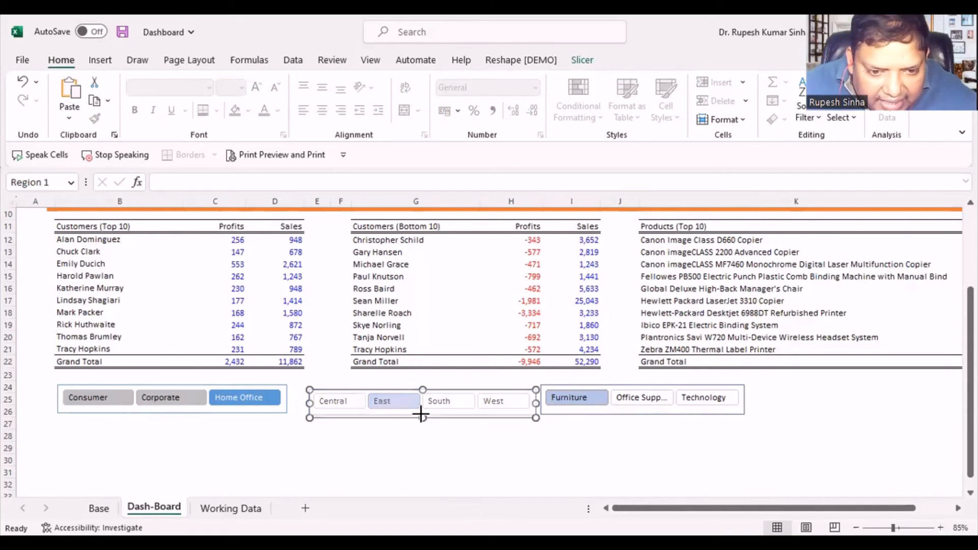
pyautogui.moveTo(452, 391); pyautogui.dragTo(406, 413)
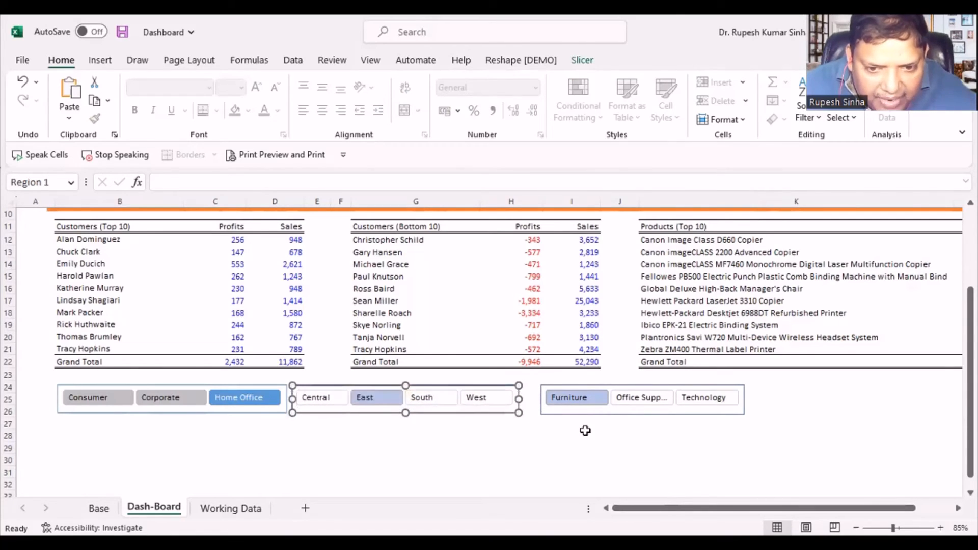
pyautogui.moveTo(584, 414); pyautogui.dragTo(571, 413)
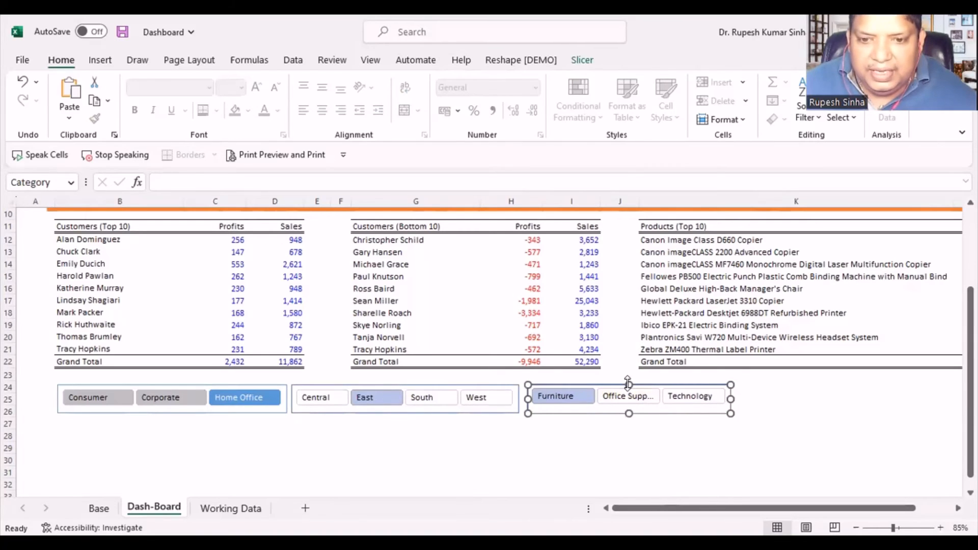
pyautogui.moveTo(628, 383); pyautogui.dragTo(628, 387)
pyautogui.click(625, 457)
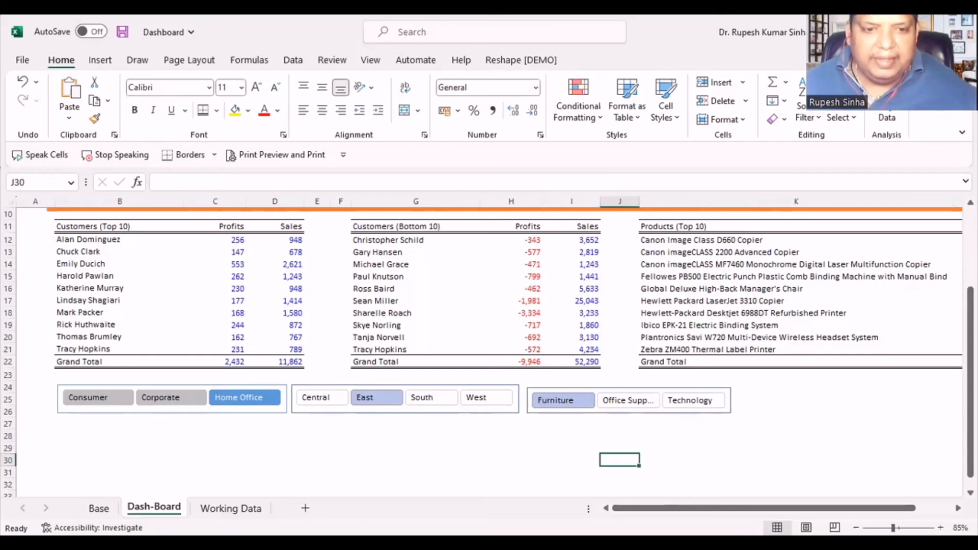
# - Try different Segment and Region slicer filters on the dashboard, finishing with Corporate and South selected
pyautogui.click(94, 403)
pyautogui.click(241, 402)
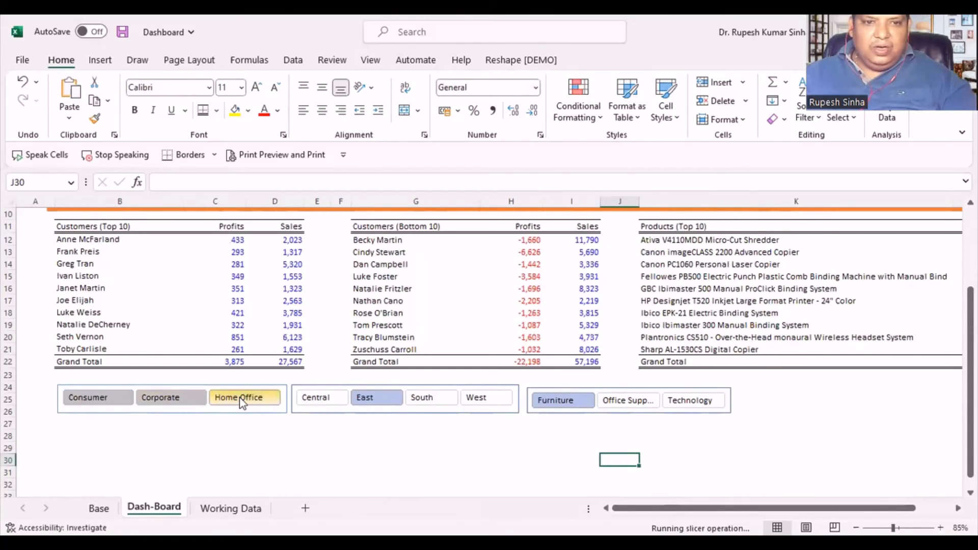
pyautogui.click(320, 402)
pyautogui.click(434, 401)
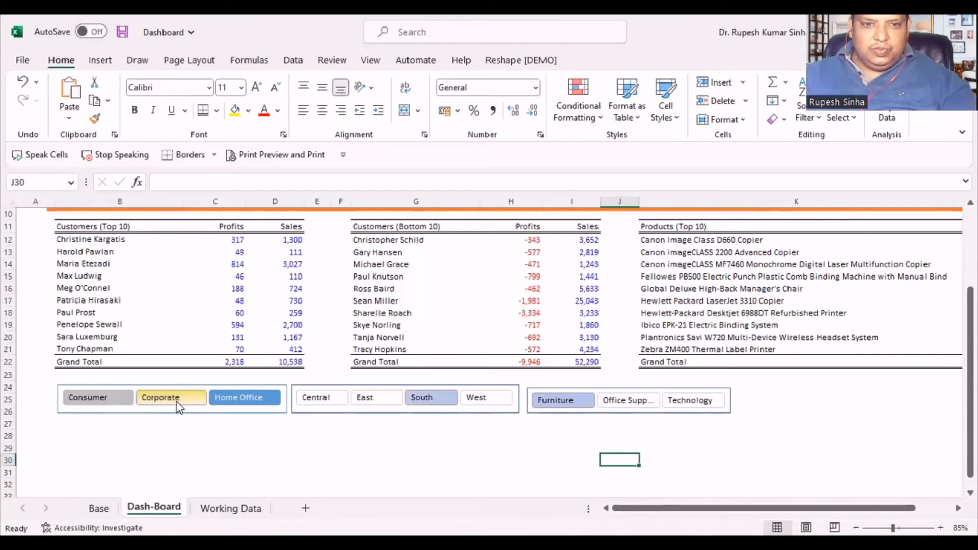
pyautogui.click(178, 403)
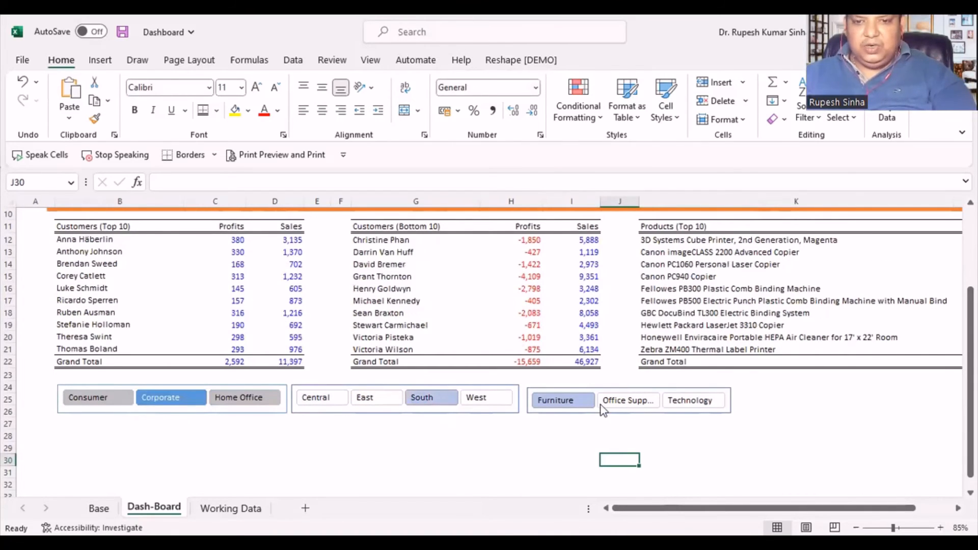
# - Test the Category slicer by switching between Office Supplies, Technology and Furniture to see which ranking tables respond
pyautogui.click(620, 401)
pyautogui.click(688, 401)
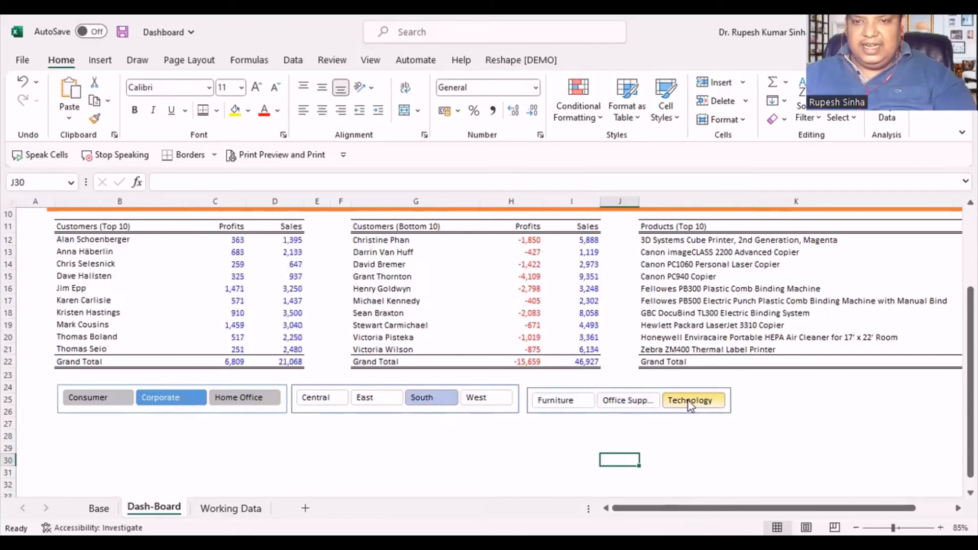
pyautogui.click(615, 401)
pyautogui.click(558, 402)
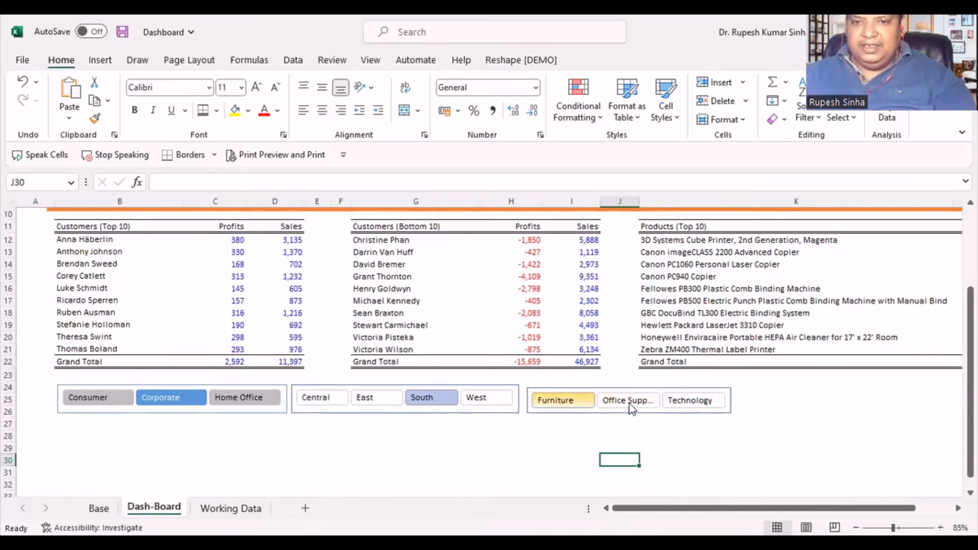
# - Connect the Category slicer to the Bottom10Cust, Bottom10Prod, Top10Cust and Top10Prod pivot tables
pyautogui.click(555, 402)
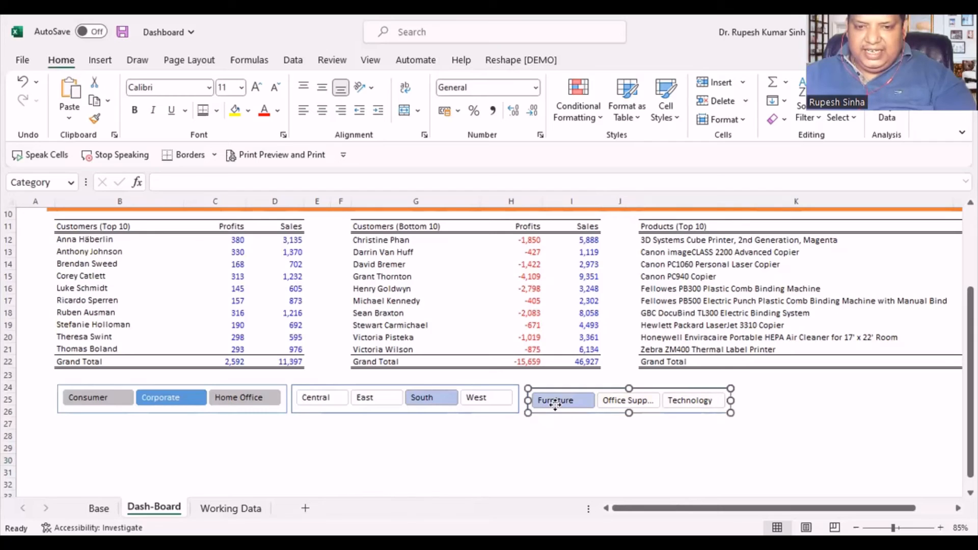
pyautogui.rightClick(555, 402)
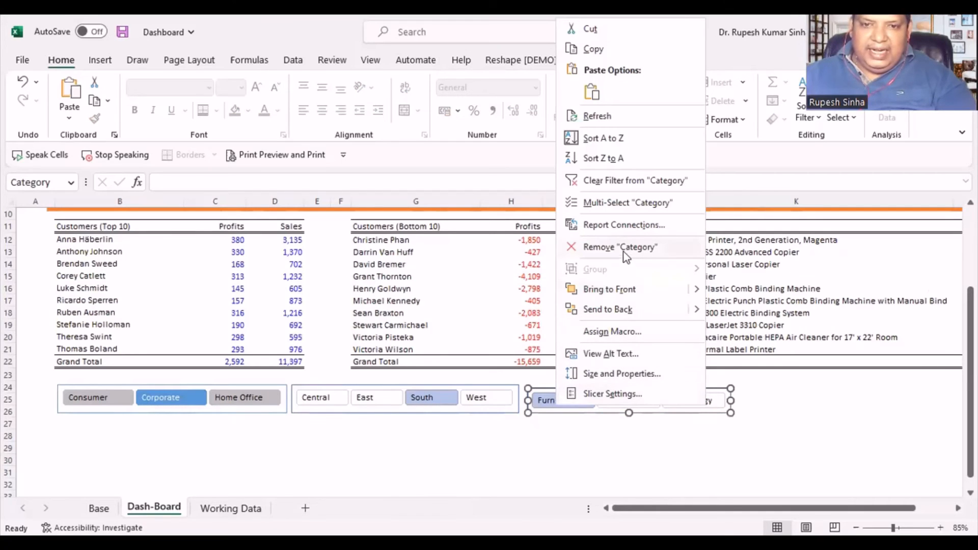
pyautogui.click(624, 226)
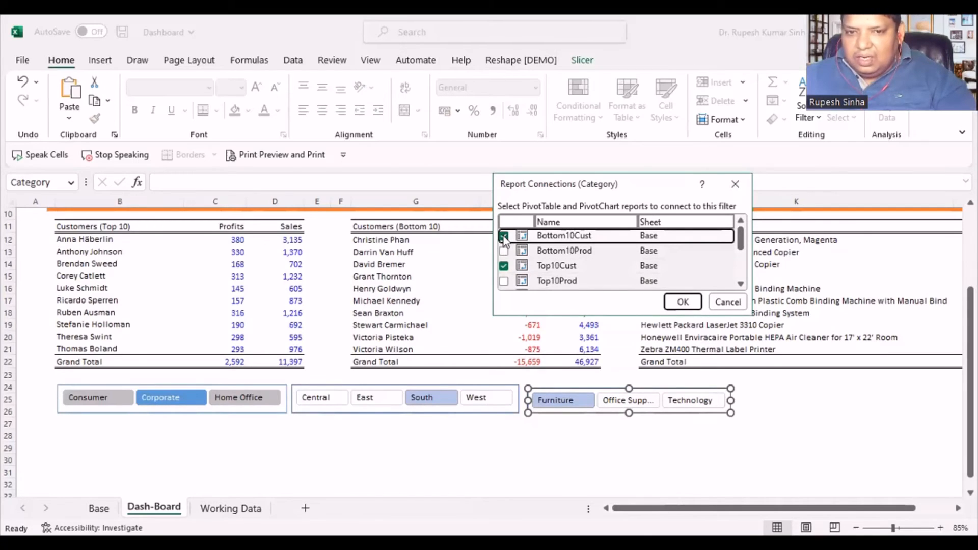
pyautogui.click(503, 265)
pyautogui.click(503, 250)
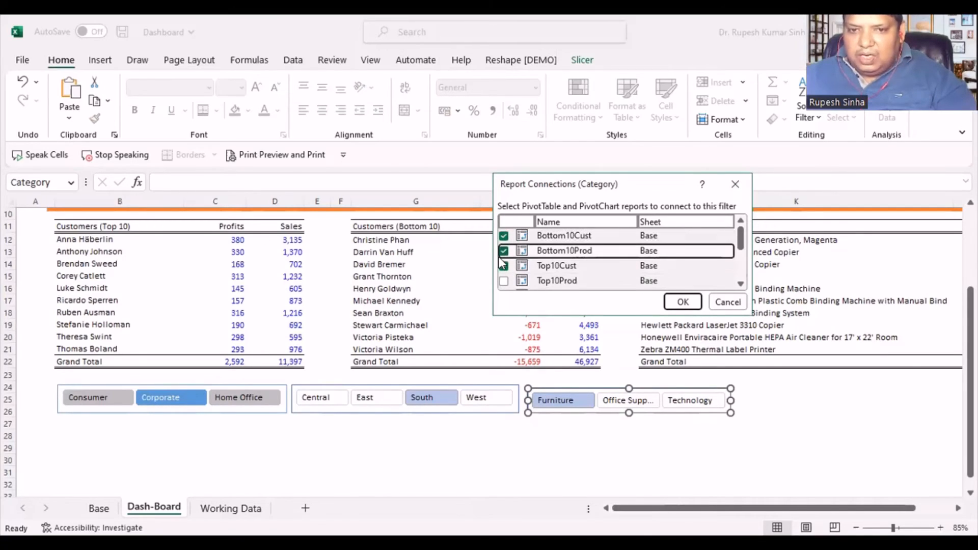
pyautogui.click(503, 281)
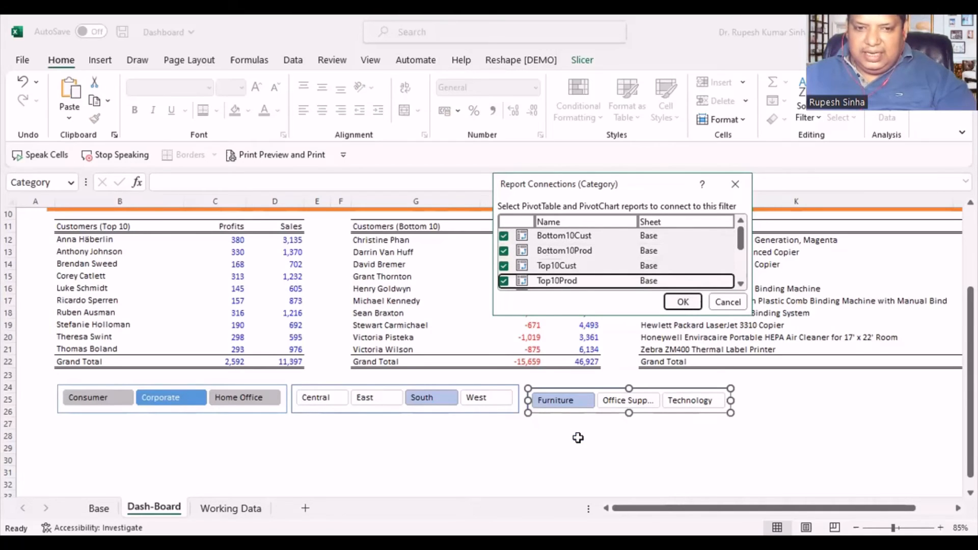
pyautogui.press('Return')
# - Extend the Region slicer's report connections to Bottom10Cust, Bottom10Prod and Top10Prod, keeping Top10Cust connected
pyautogui.click(428, 410)
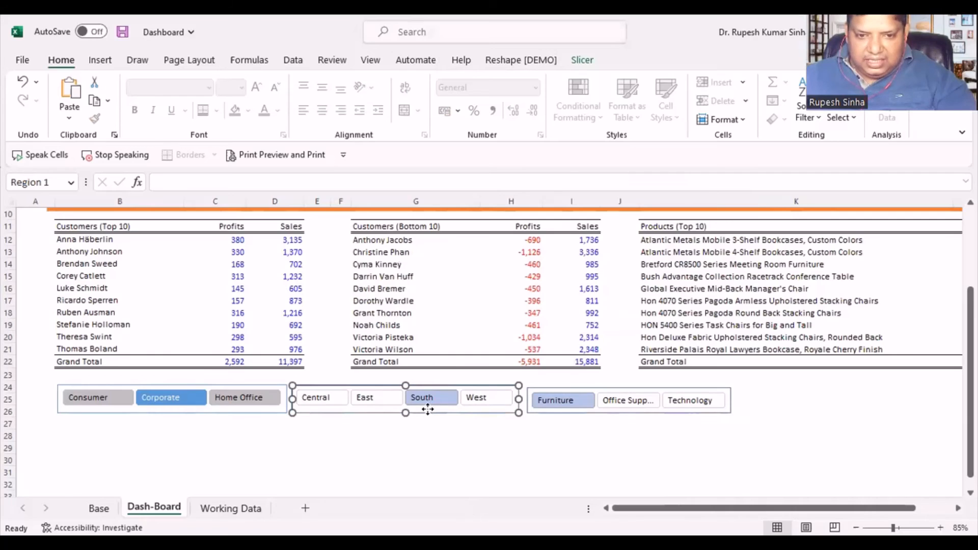
pyautogui.rightClick(428, 410)
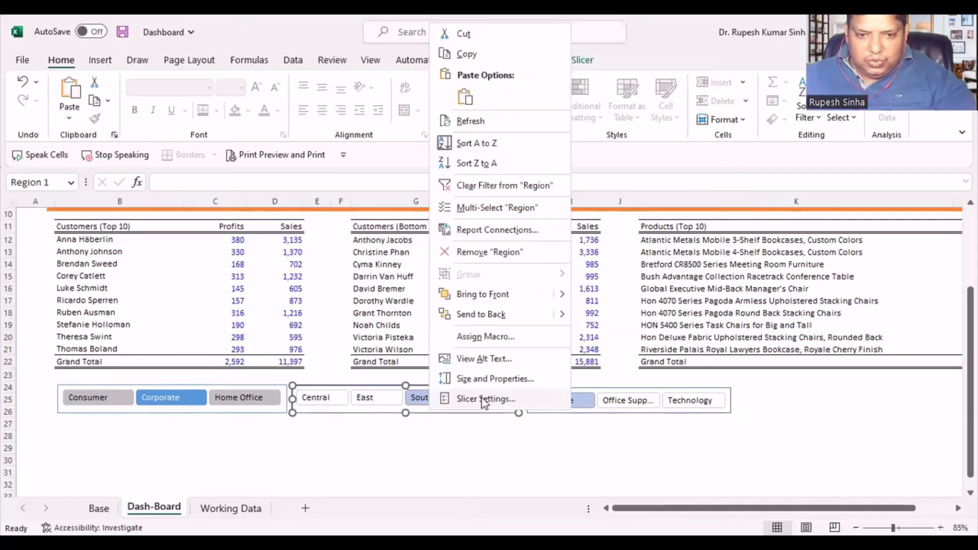
pyautogui.click(497, 230)
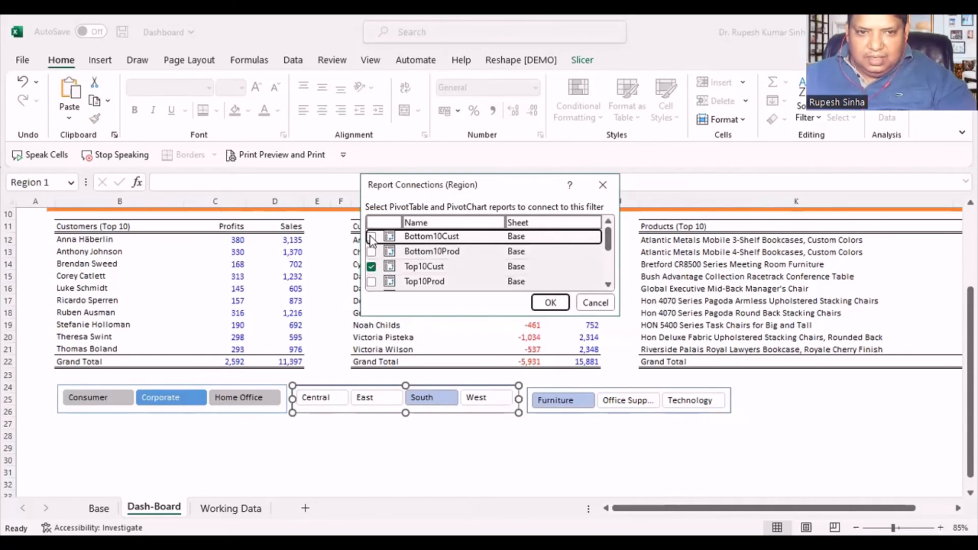
pyautogui.click(371, 237)
pyautogui.click(371, 251)
pyautogui.click(371, 282)
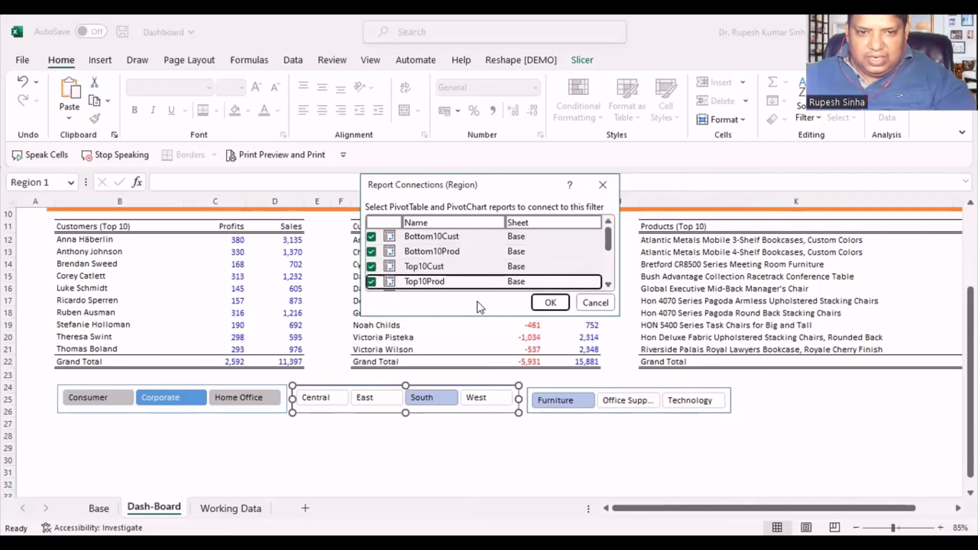
pyautogui.press('Return')
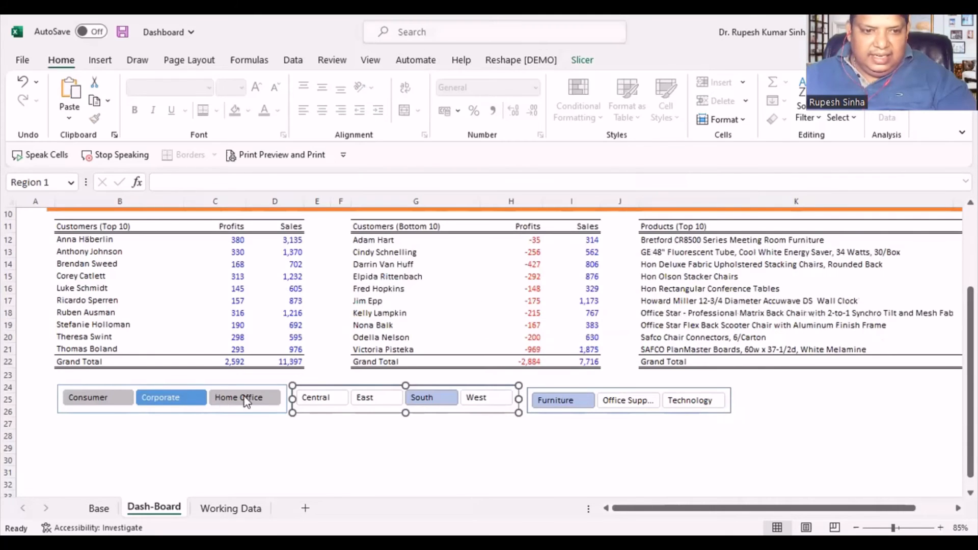
# - Check the Segment slicer's report connections to the top and bottom customer and product pivot tables
pyautogui.click(242, 399)
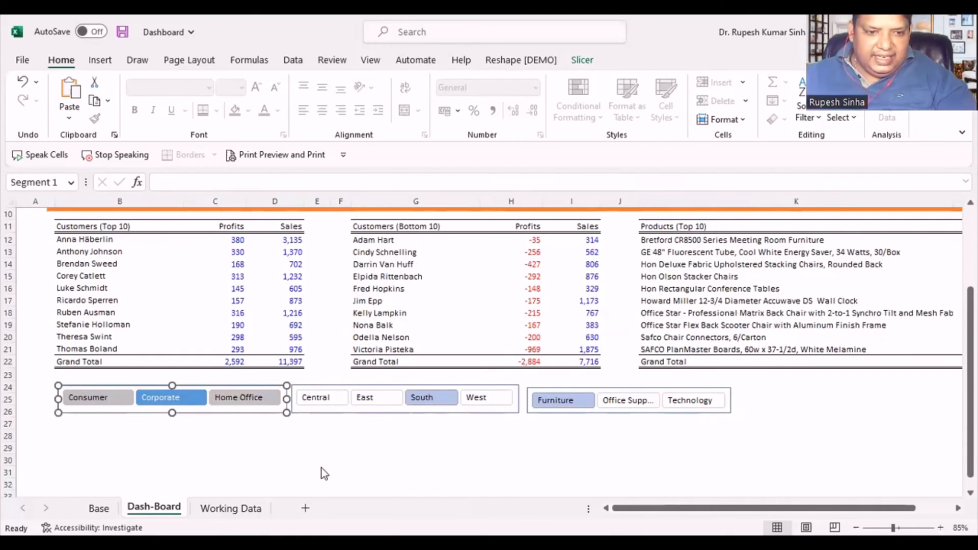
pyautogui.rightClick(243, 398)
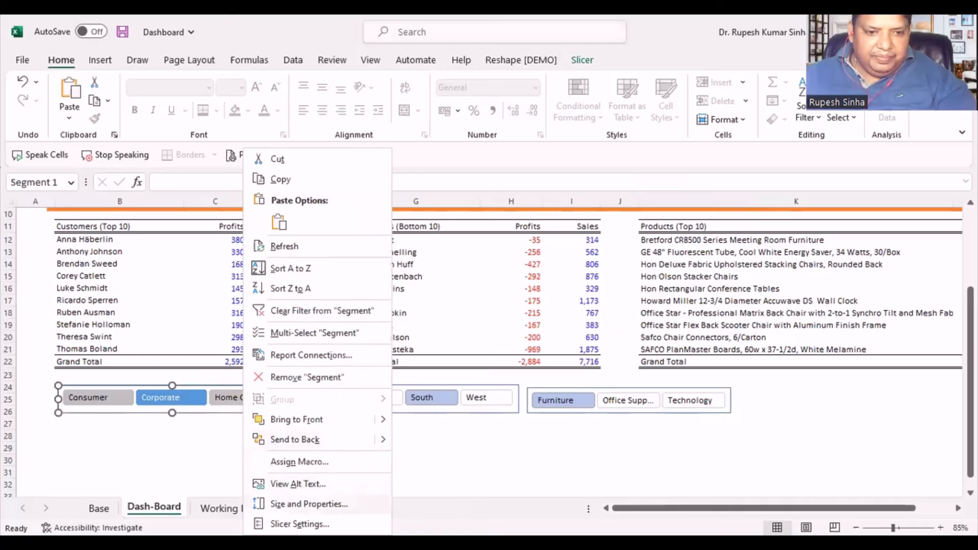
pyautogui.click(311, 356)
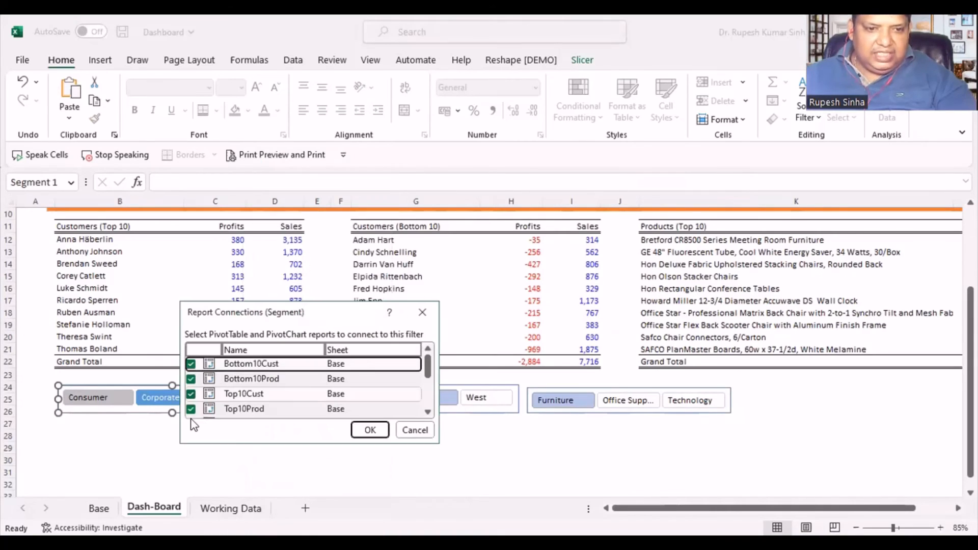
pyautogui.click(370, 430)
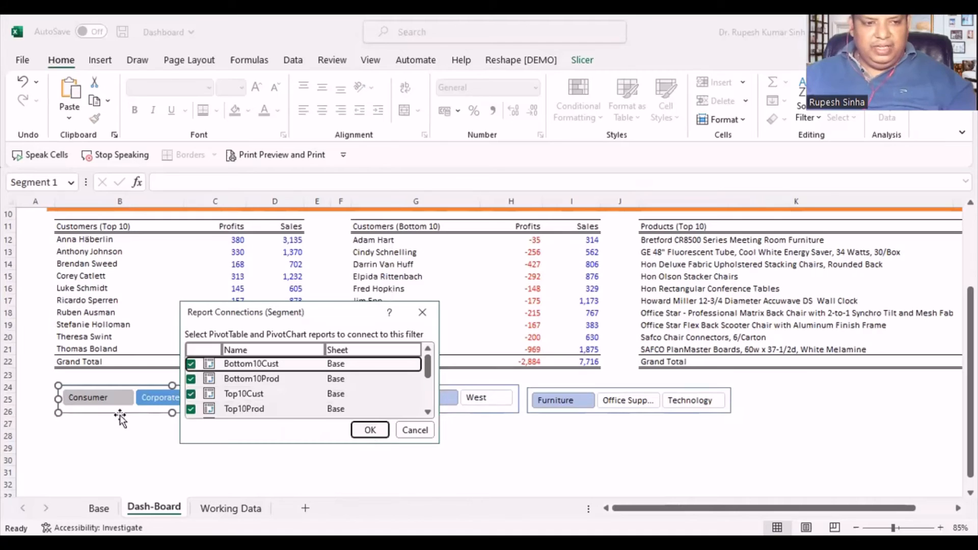
# - Try different slicer filters on all ranking tables, finishing with Consumer, West and Technology selected
pyautogui.click(104, 405)
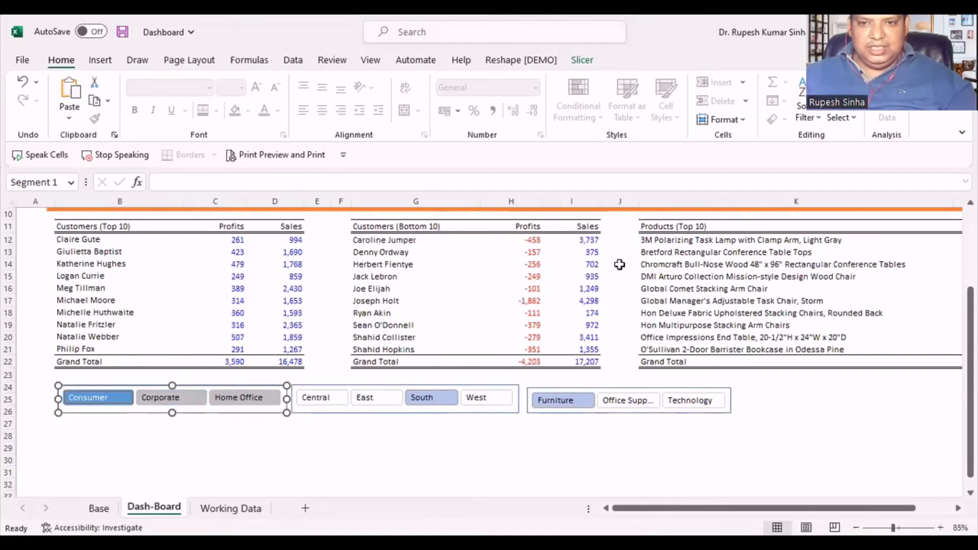
pyautogui.click(320, 400)
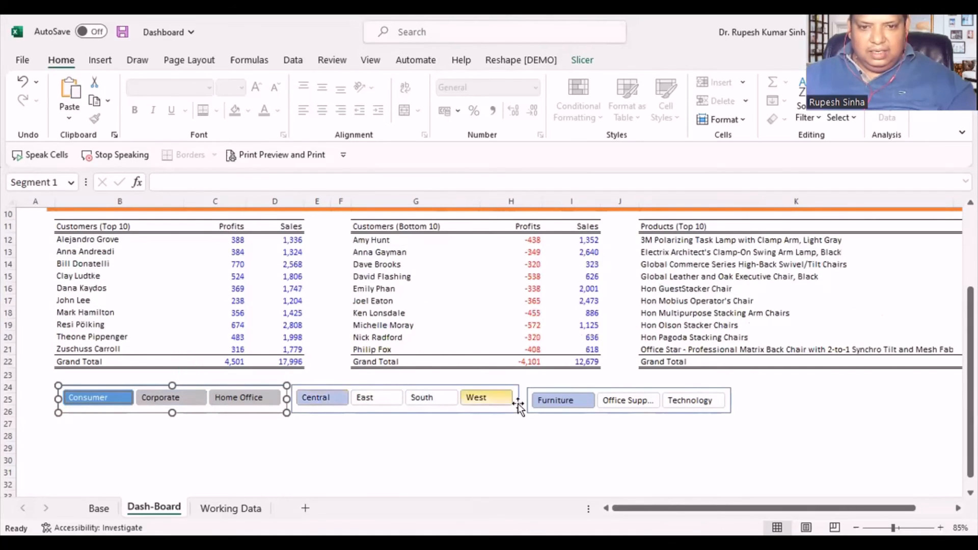
pyautogui.click(479, 402)
pyautogui.click(626, 403)
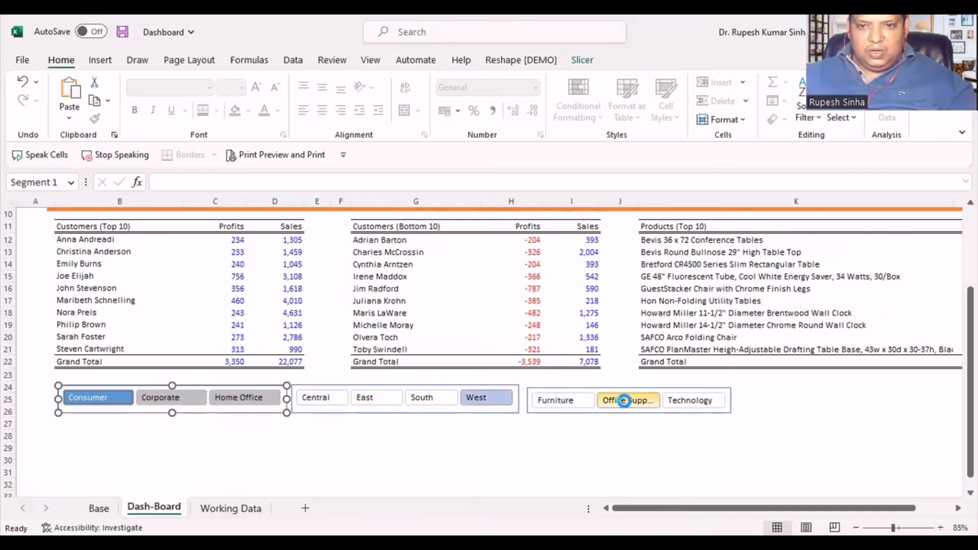
pyautogui.click(691, 401)
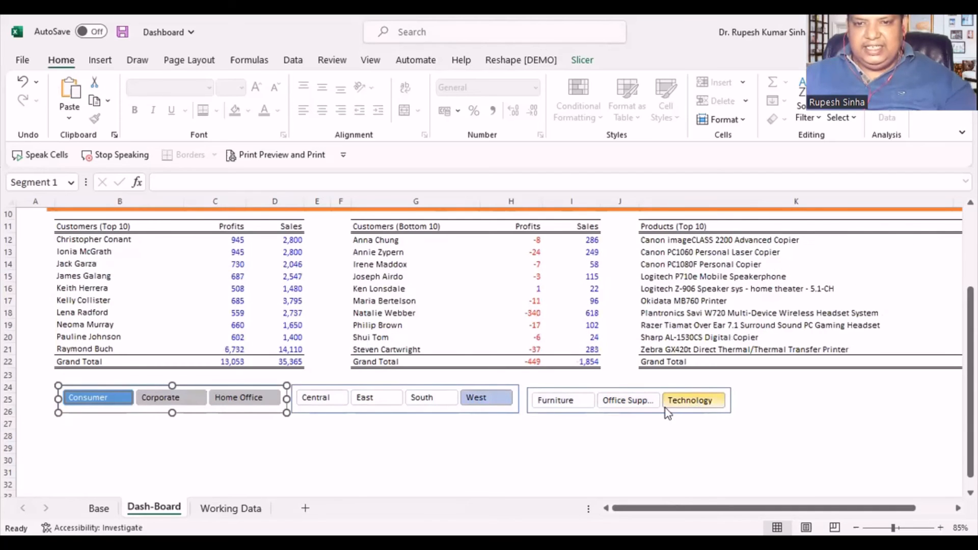
# - Take the top 10 customers sales and profit pivot chart from the Base sheet to the clipboard
pyautogui.click(317, 448)
pyautogui.scroll(-1, 227, 461)
pyautogui.scroll(-1, 227, 460)
pyautogui.scroll(1, 227, 460)
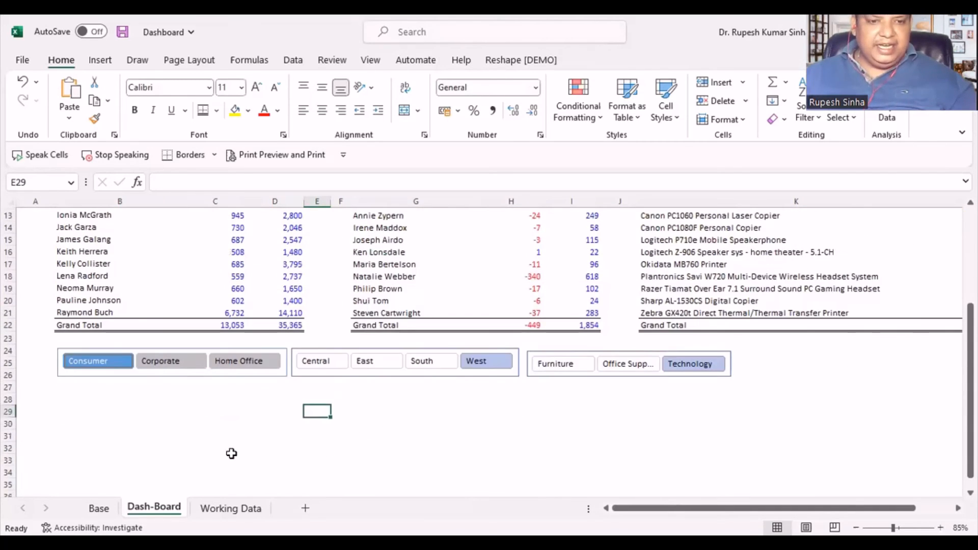
pyautogui.scroll(-2, 229, 458)
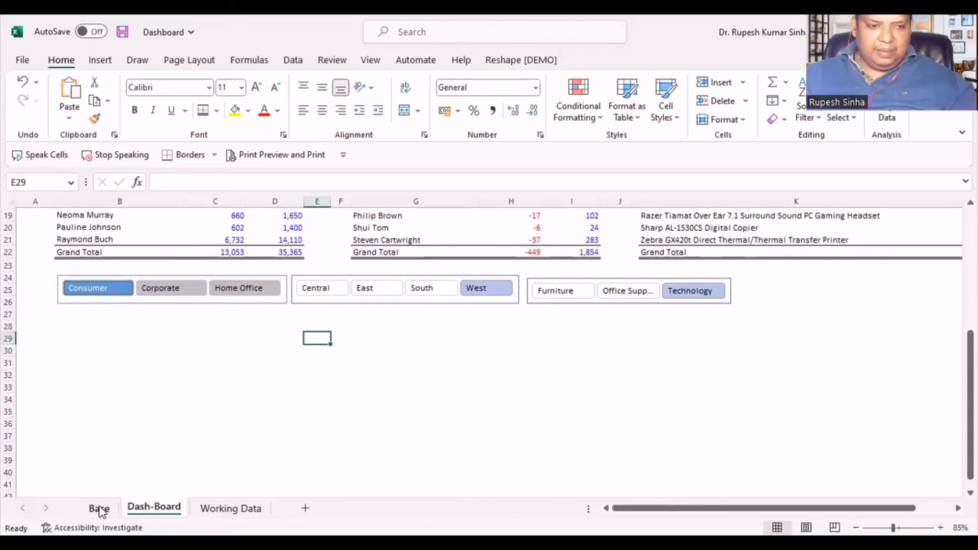
pyautogui.click(100, 509)
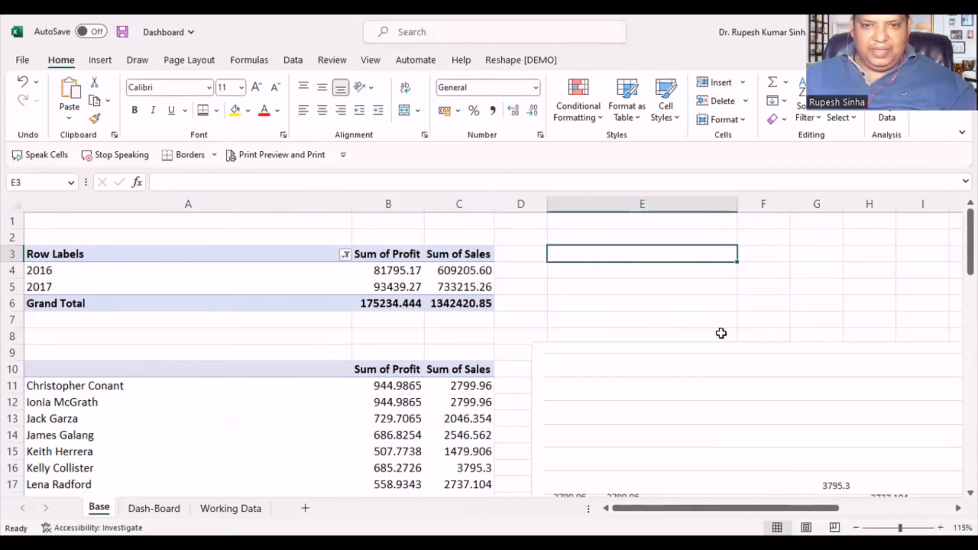
pyautogui.scroll(-6, 722, 334)
pyautogui.scroll(3, 714, 344)
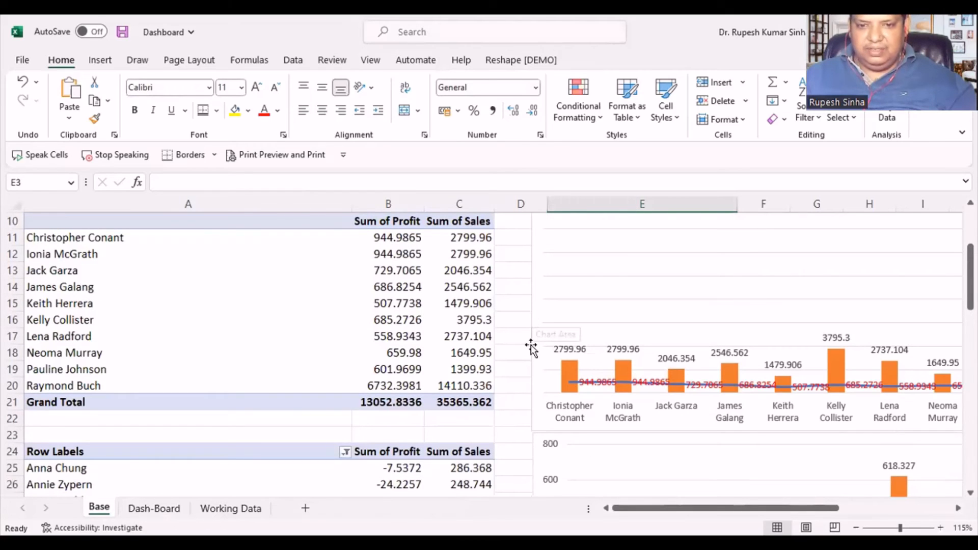
pyautogui.click(528, 395)
pyautogui.scroll(3, 536, 386)
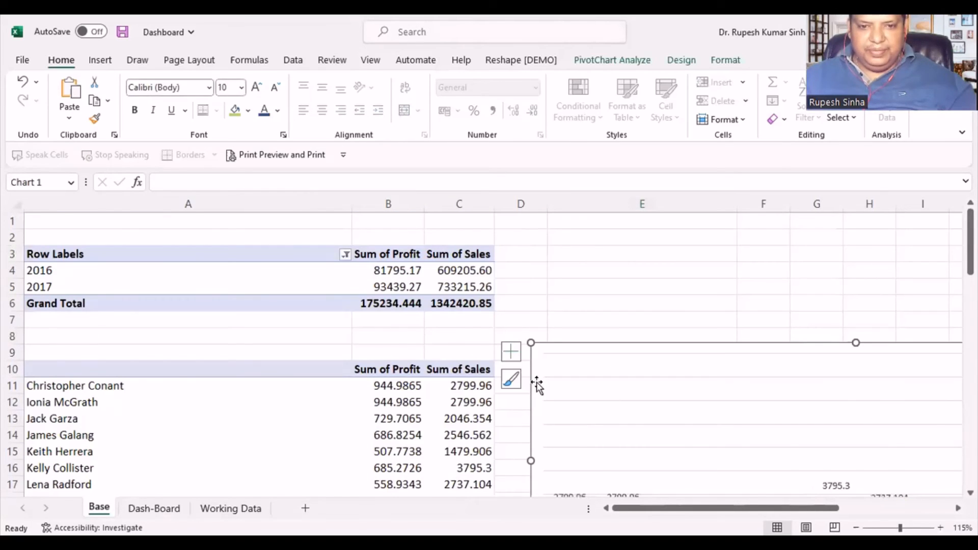
pyautogui.scroll(-2, 536, 382)
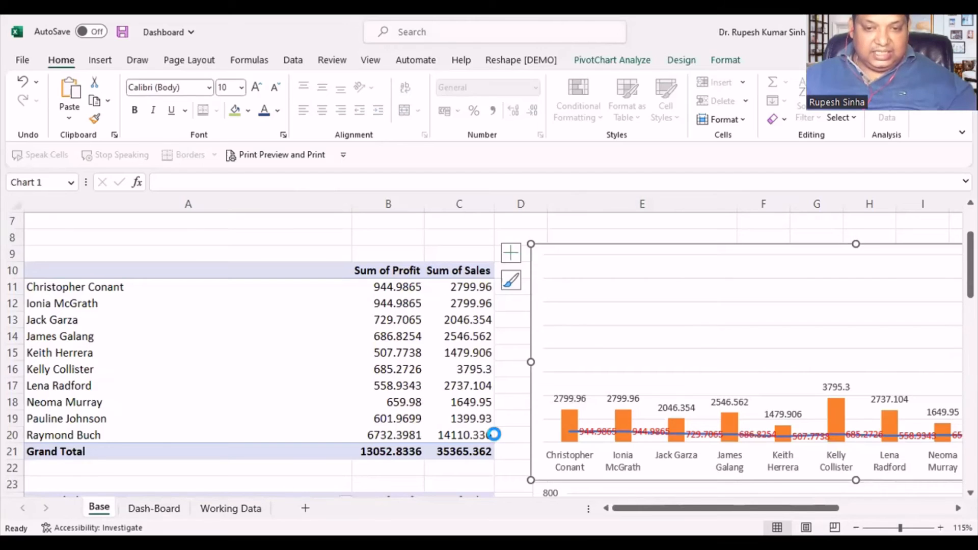
pyautogui.press('Delete')
# - Paste the top customers chart below the slicers at cell B29 of the Dash-Board sheet and stretch it down to about row 44
pyautogui.click(153, 508)
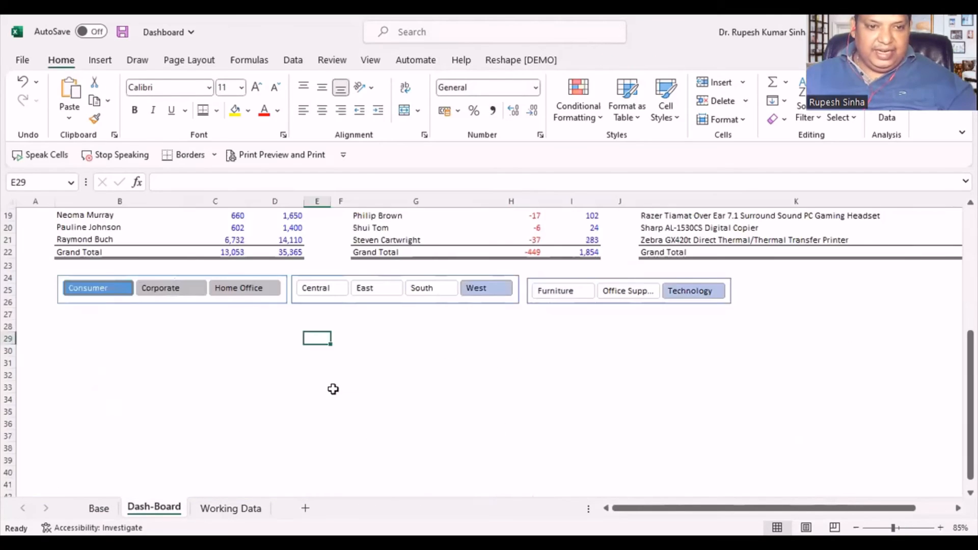
pyautogui.scroll(-2, 332, 388)
pyautogui.click(74, 325)
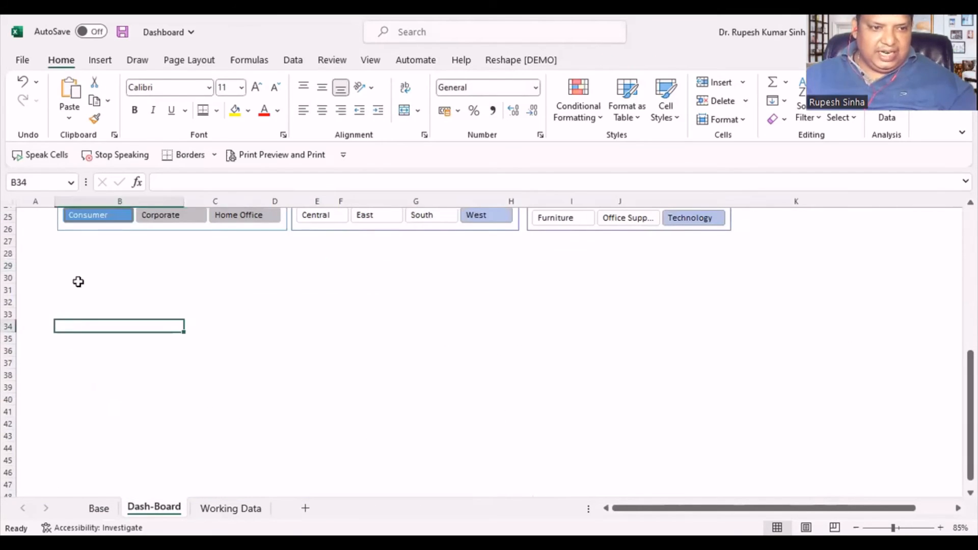
pyautogui.click(79, 268)
pyautogui.hotkey('ctrl', 'v')
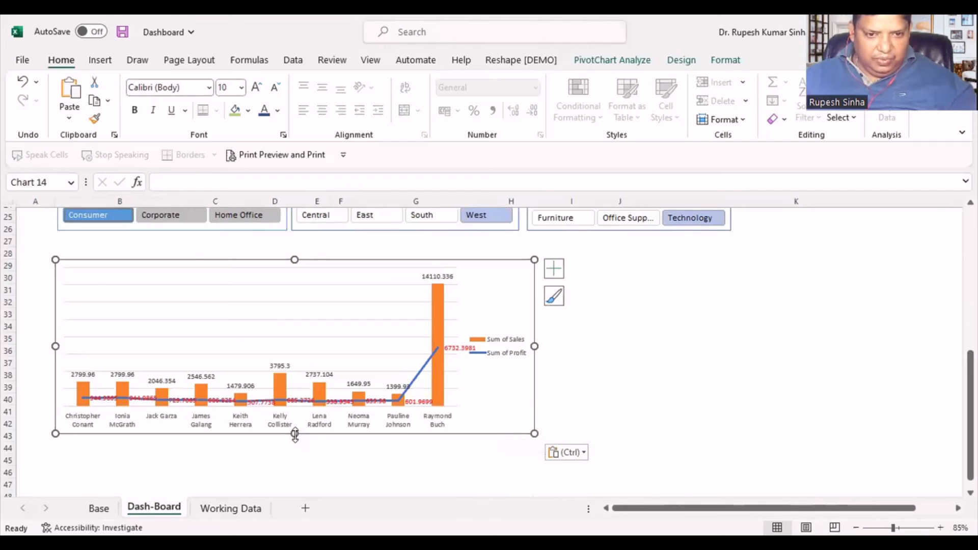
pyautogui.moveTo(295, 433); pyautogui.dragTo(306, 450)
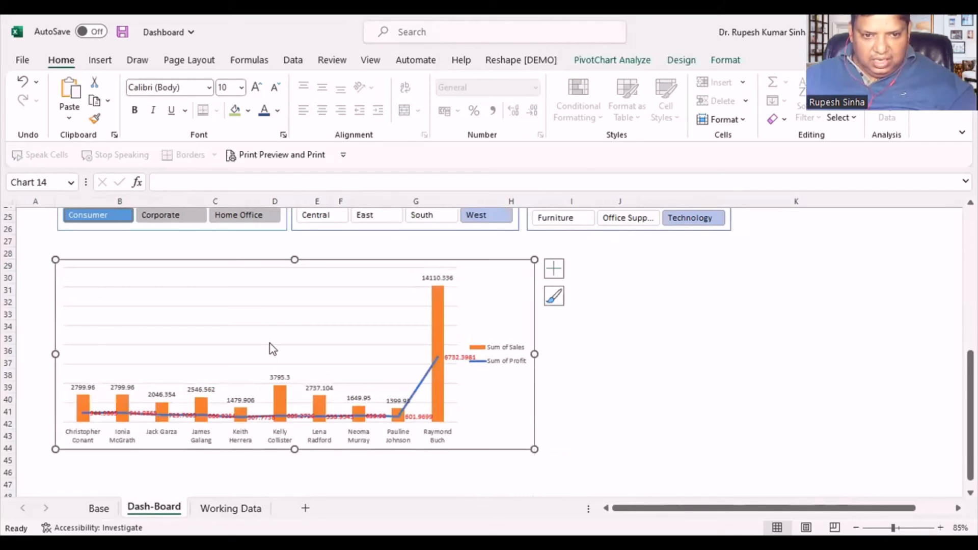
# - Remove the major gridlines from the pasted top customers chart
pyautogui.click(283, 294)
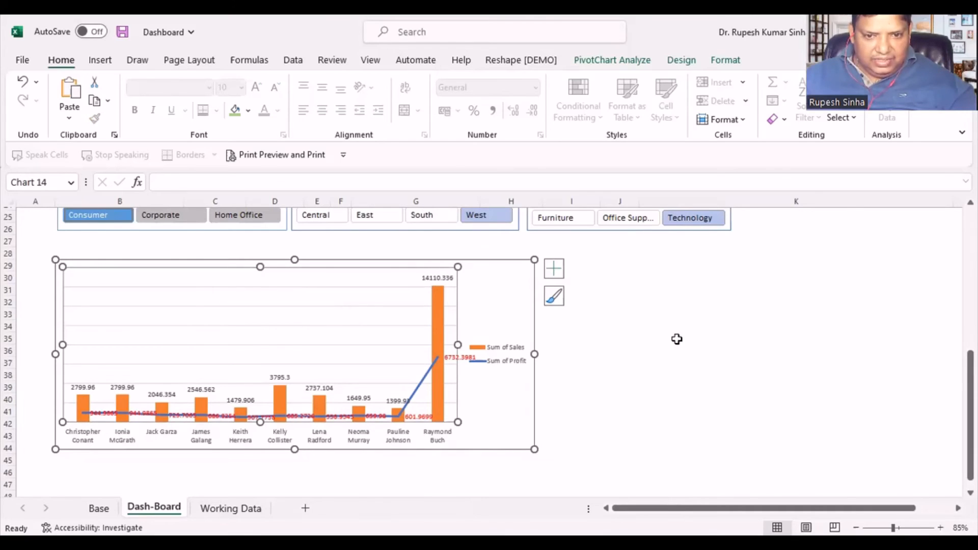
pyautogui.click(677, 339)
pyautogui.click(334, 330)
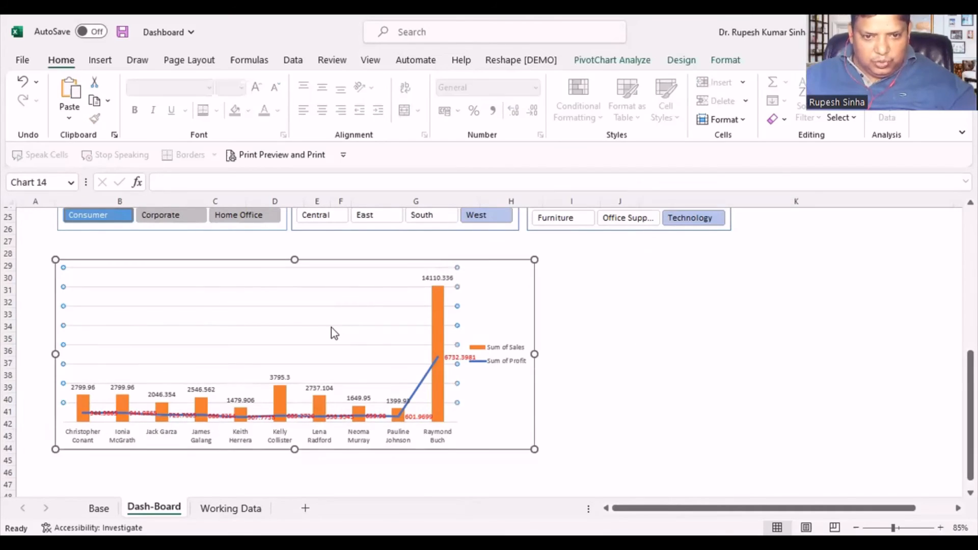
pyautogui.doubleClick(454, 287)
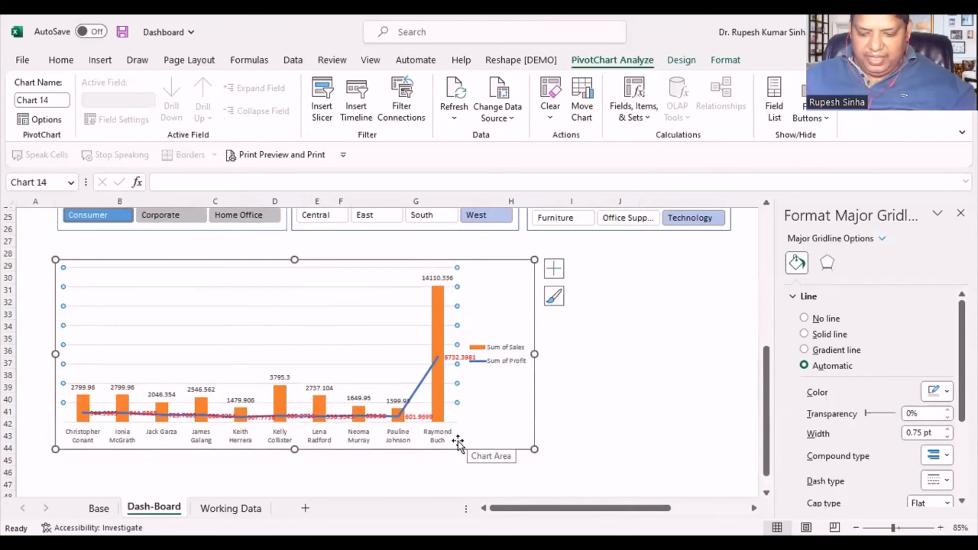
pyautogui.press('Delete')
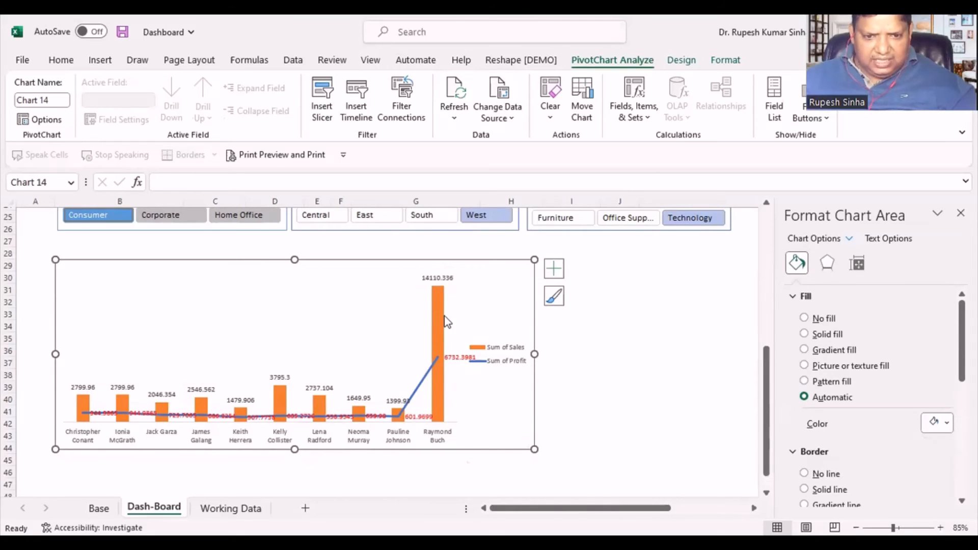
pyautogui.scroll(8, 553, 367)
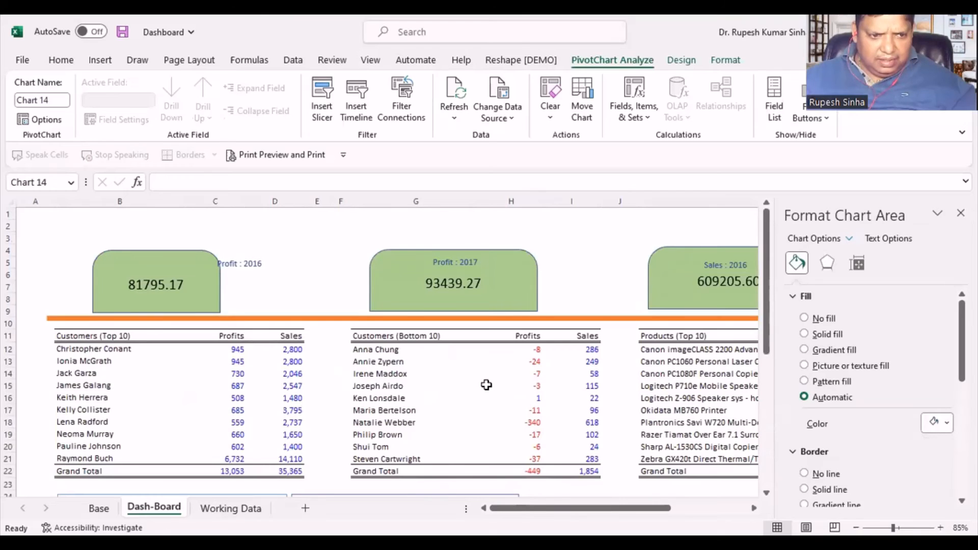
pyautogui.scroll(-1, 486, 384)
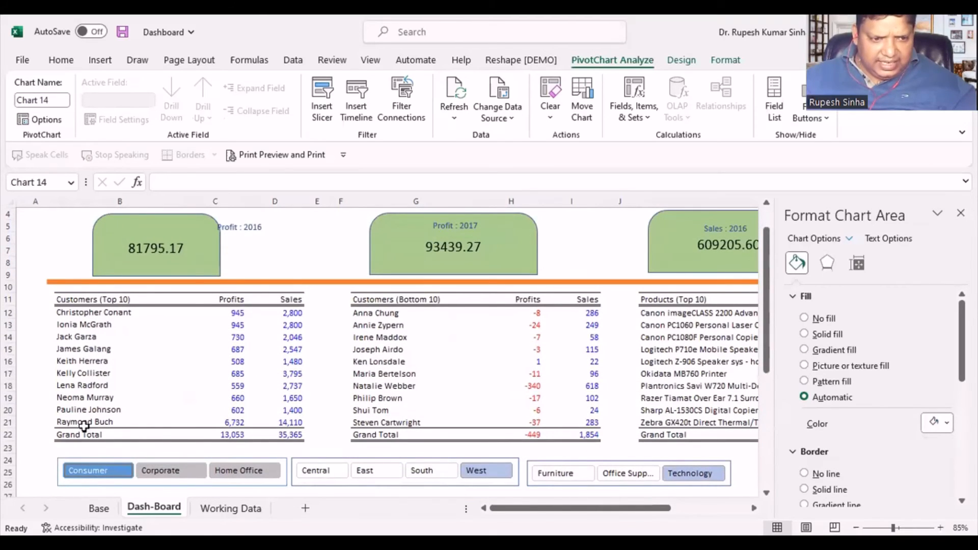
pyautogui.scroll(-2, 257, 395)
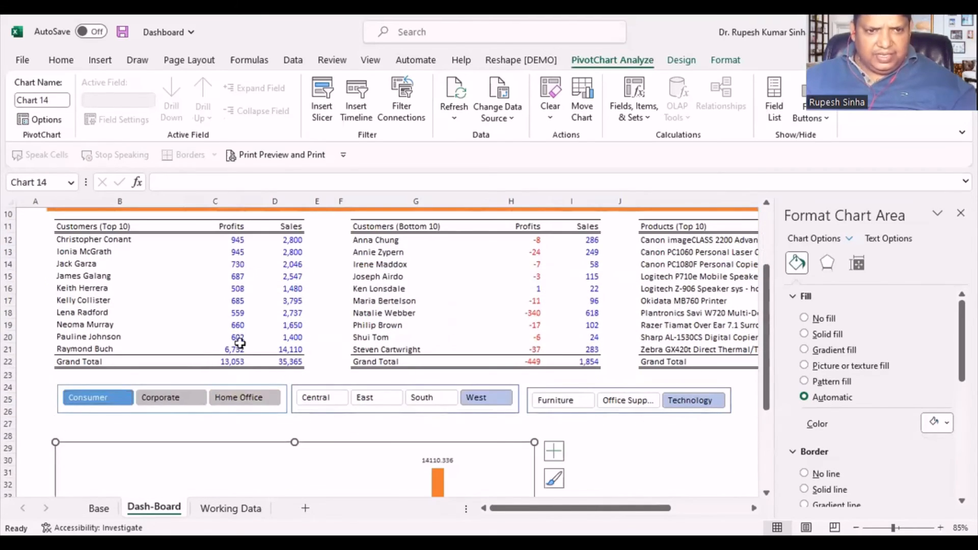
# - Recolour the Sum of Sales columns in the top customers chart with a solid light blue fill
pyautogui.scroll(-2, 256, 392)
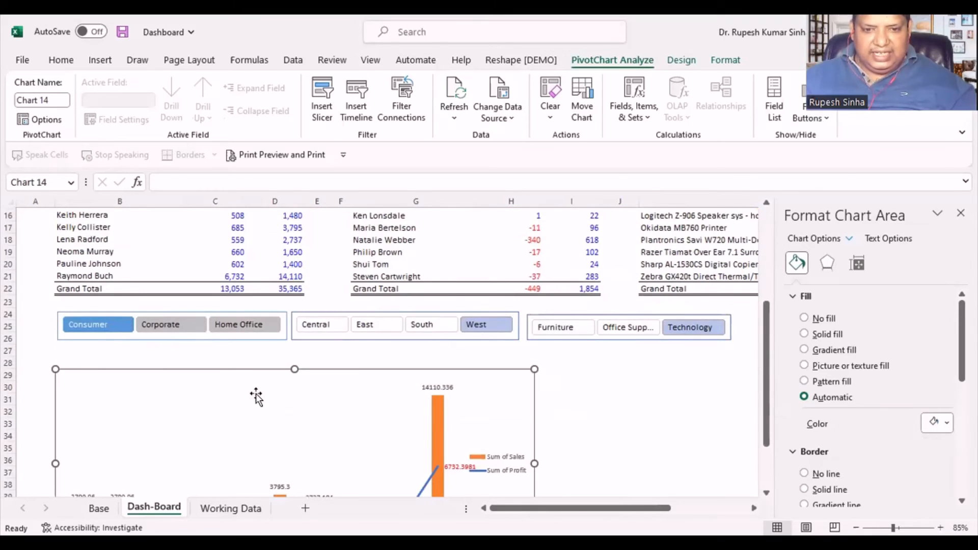
pyautogui.scroll(-2, 256, 395)
pyautogui.scroll(2, 276, 400)
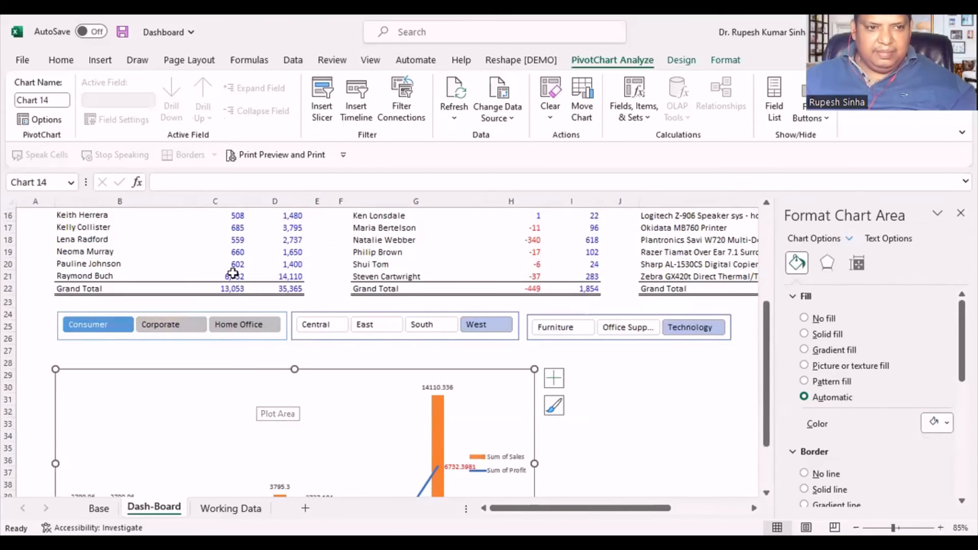
pyautogui.scroll(-3, 382, 399)
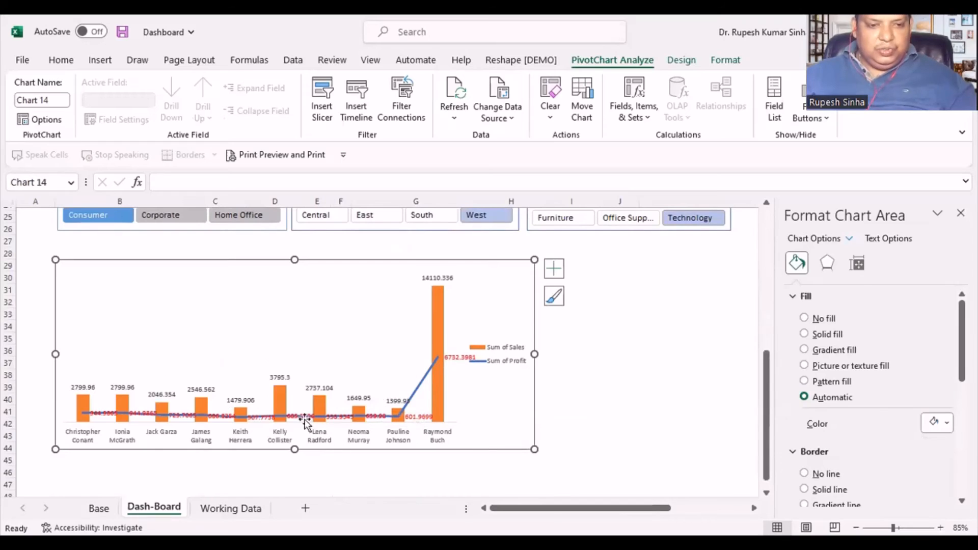
pyautogui.click(442, 329)
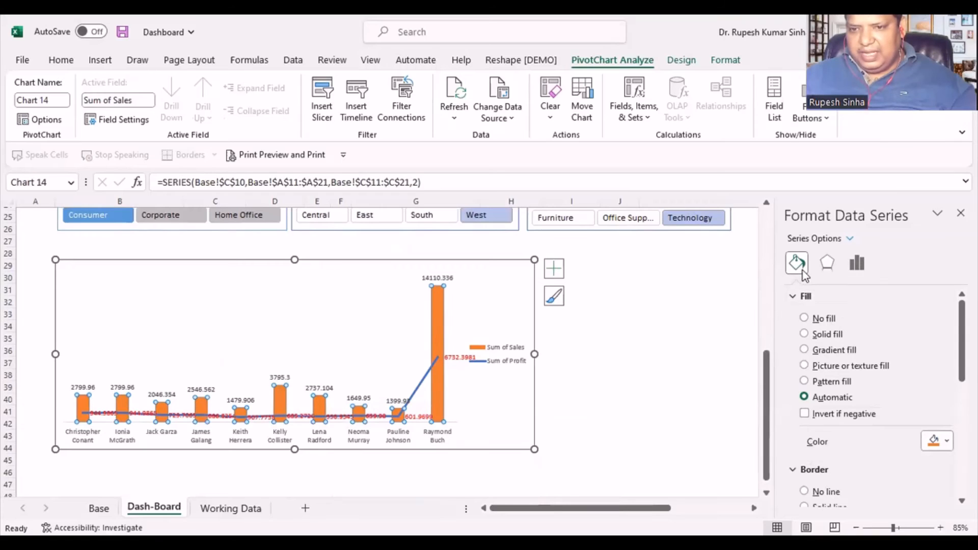
pyautogui.click(946, 441)
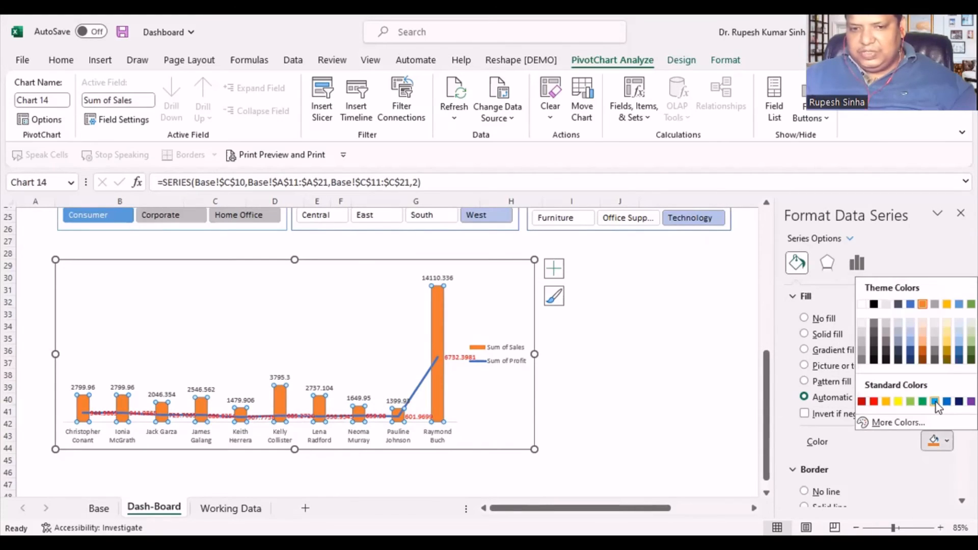
pyautogui.click(935, 401)
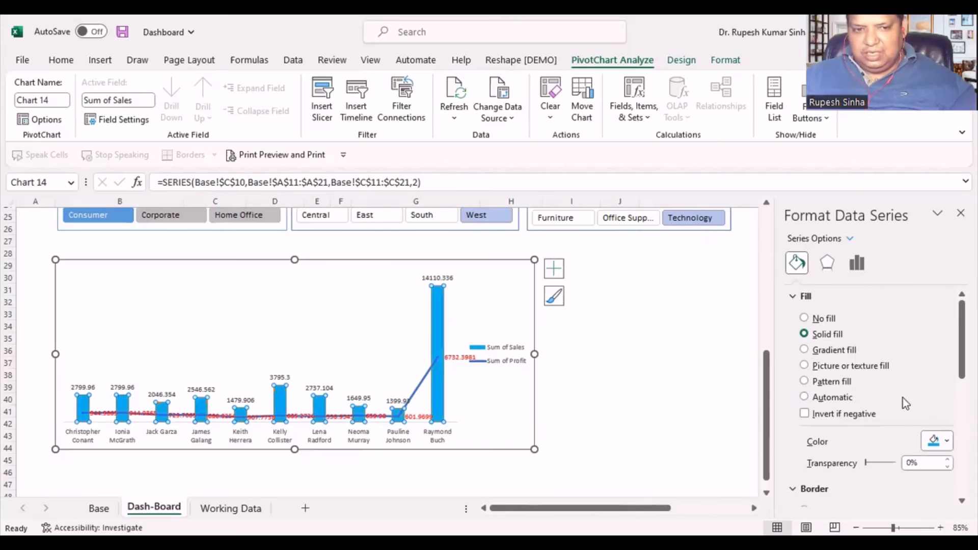
pyautogui.click(656, 442)
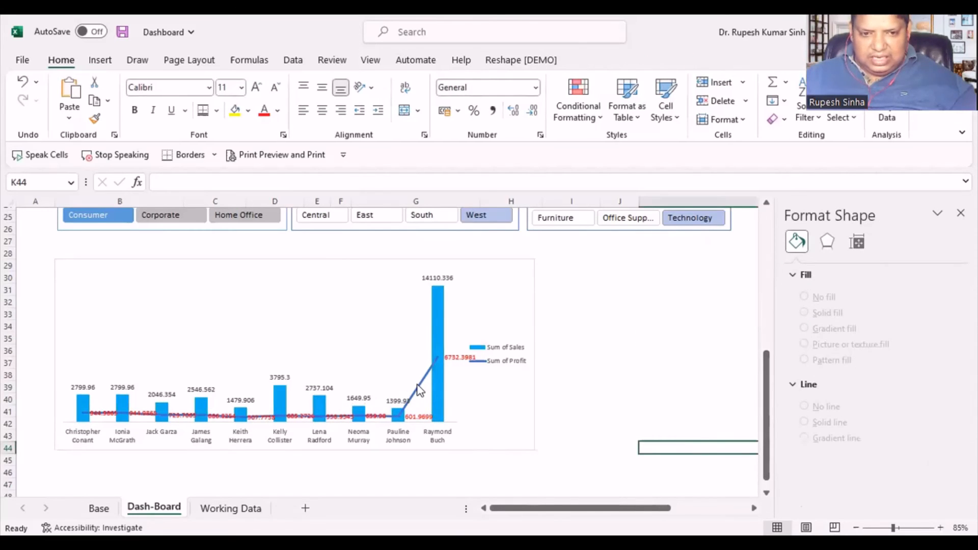
# - Recolour the final segment of the Sum of Profit line in the top customers chart with solid red
pyautogui.click(437, 359)
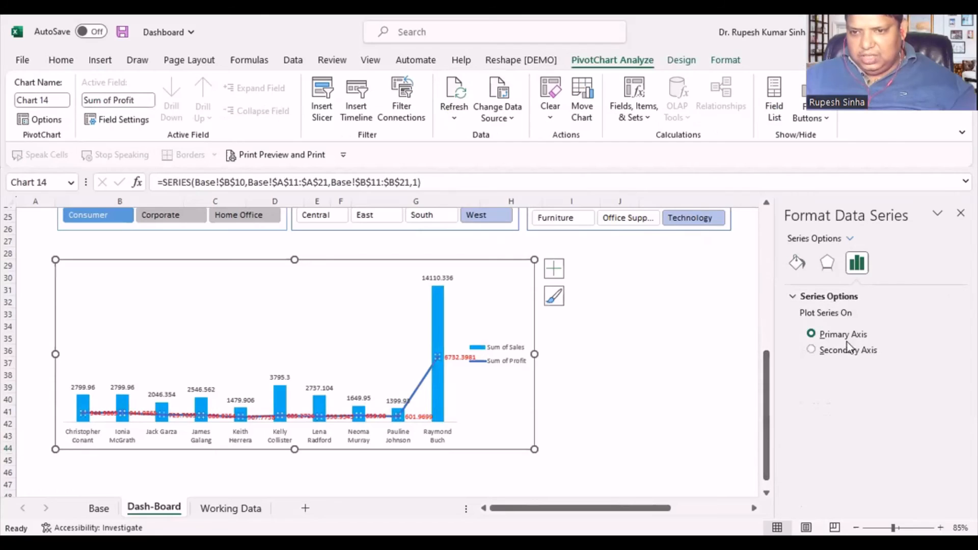
pyautogui.click(421, 385)
pyautogui.click(799, 265)
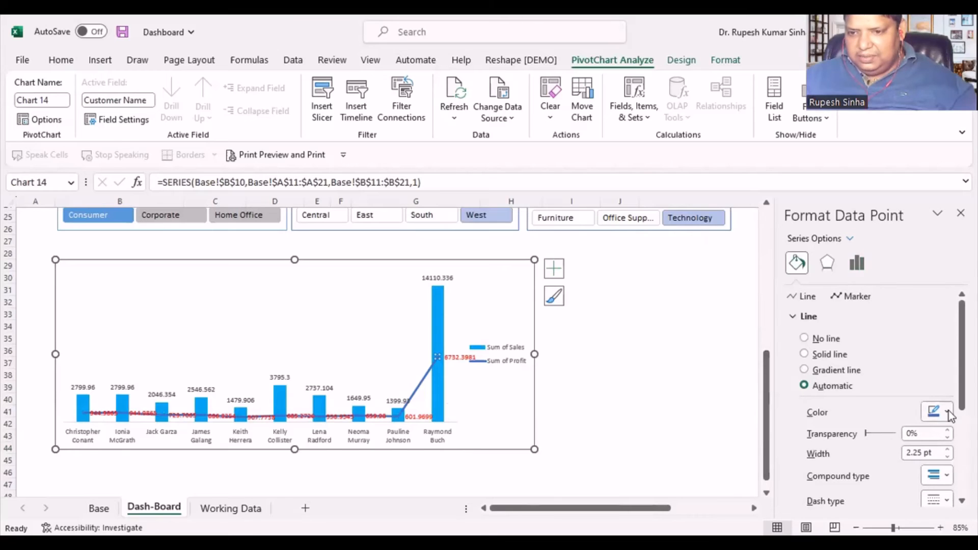
pyautogui.click(948, 411)
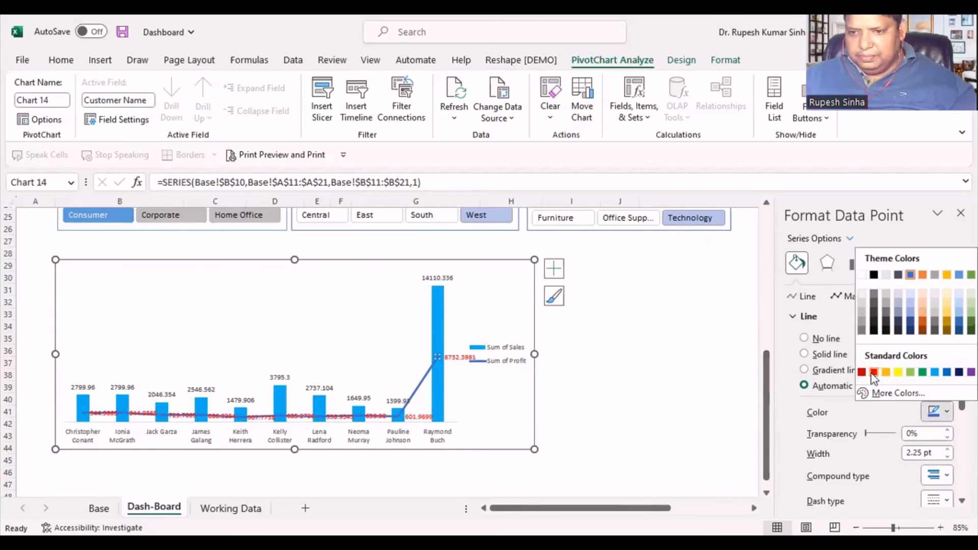
pyautogui.click(873, 372)
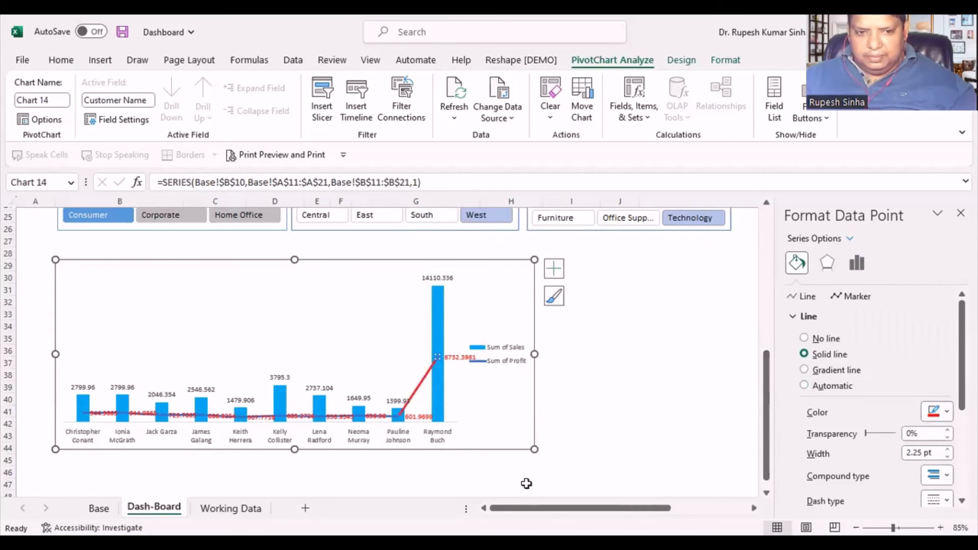
pyautogui.click(408, 418)
pyautogui.click(427, 417)
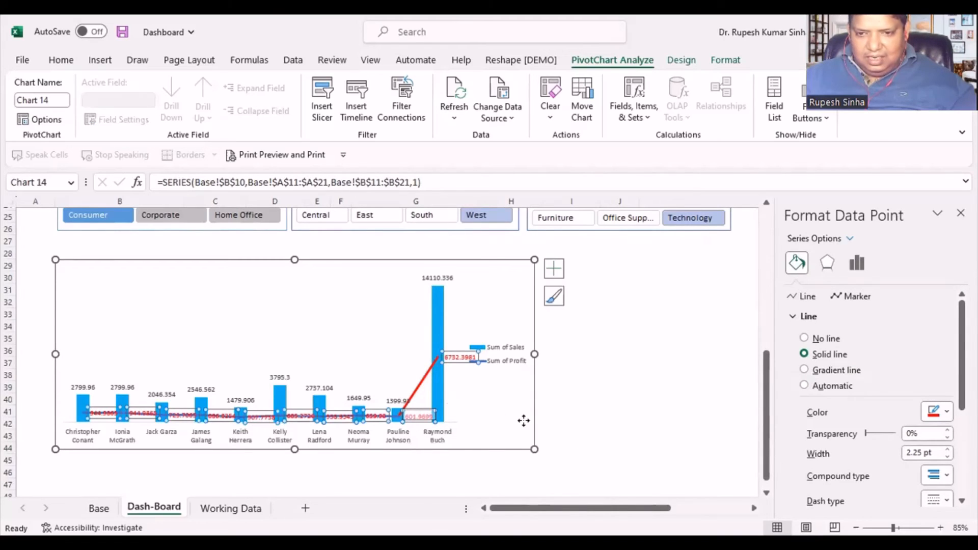
pyautogui.click(626, 406)
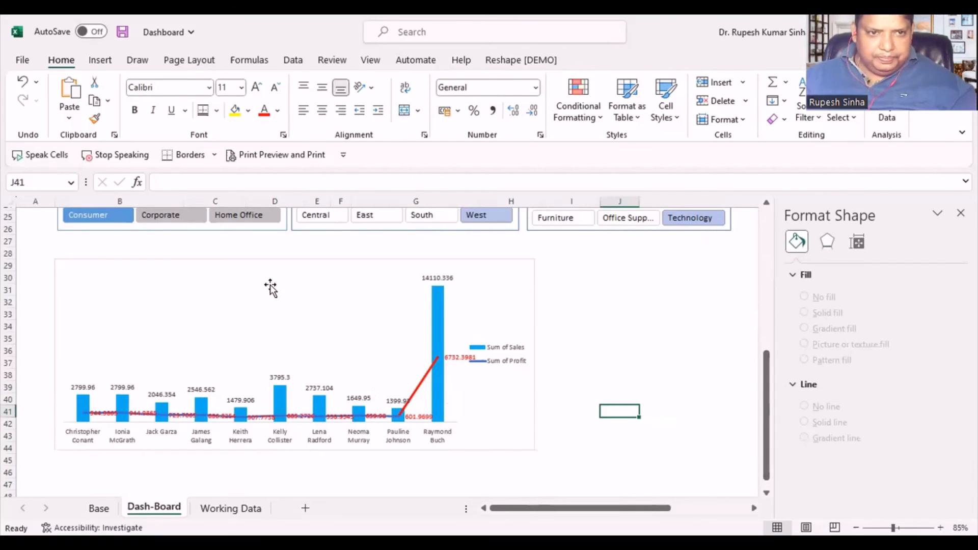
# - Change the font colour of the Sum of Profit data labels from red to Black, Text 1, Lighter 25%
pyautogui.click(221, 421)
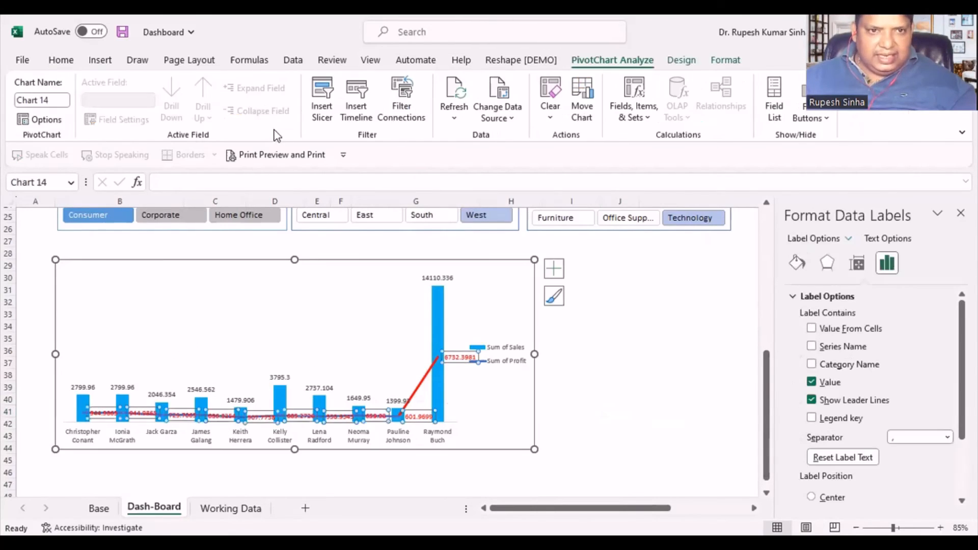
pyautogui.click(60, 61)
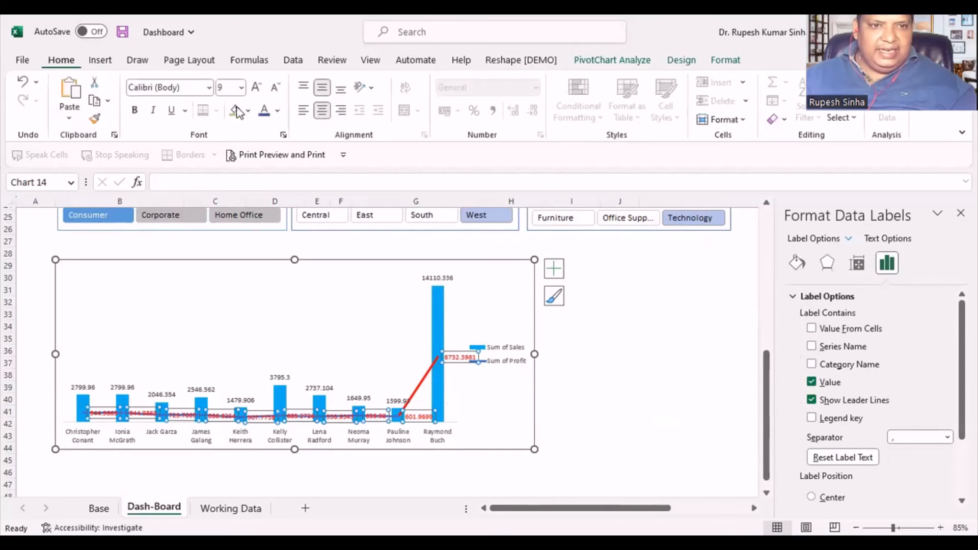
pyautogui.click(279, 109)
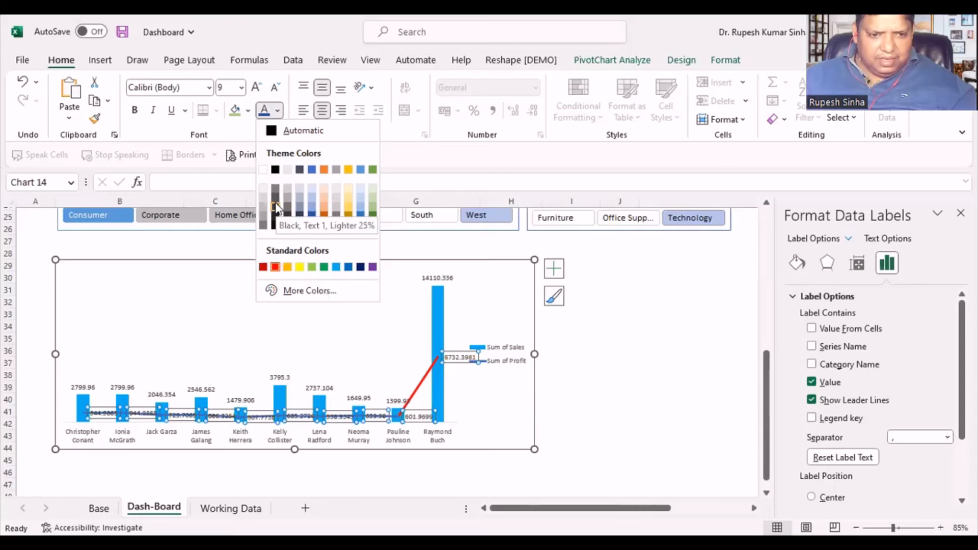
# - Move the fifth customer's profit data label slightly upward so it sits clear of the profit line
pyautogui.click(263, 415)
pyautogui.click(264, 417)
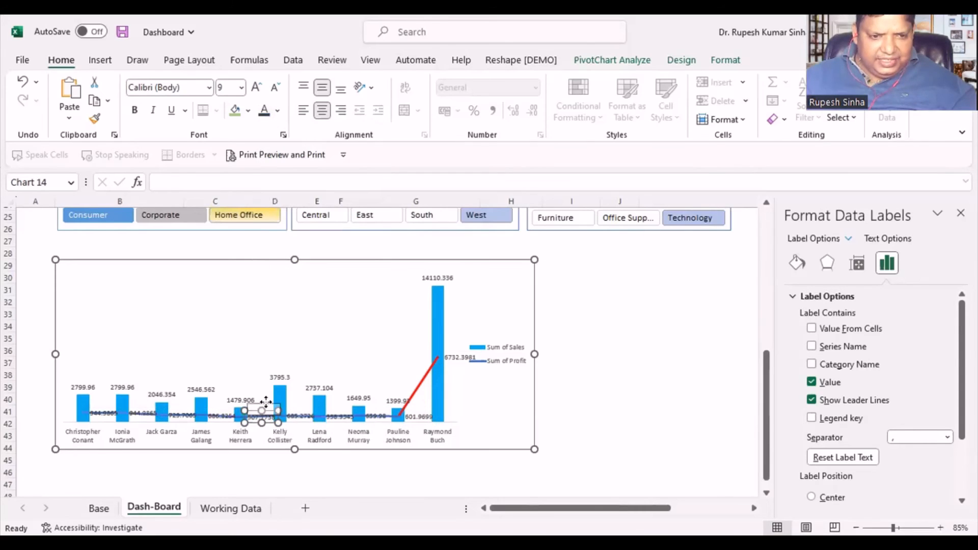
pyautogui.moveTo(265, 417); pyautogui.dragTo(269, 405)
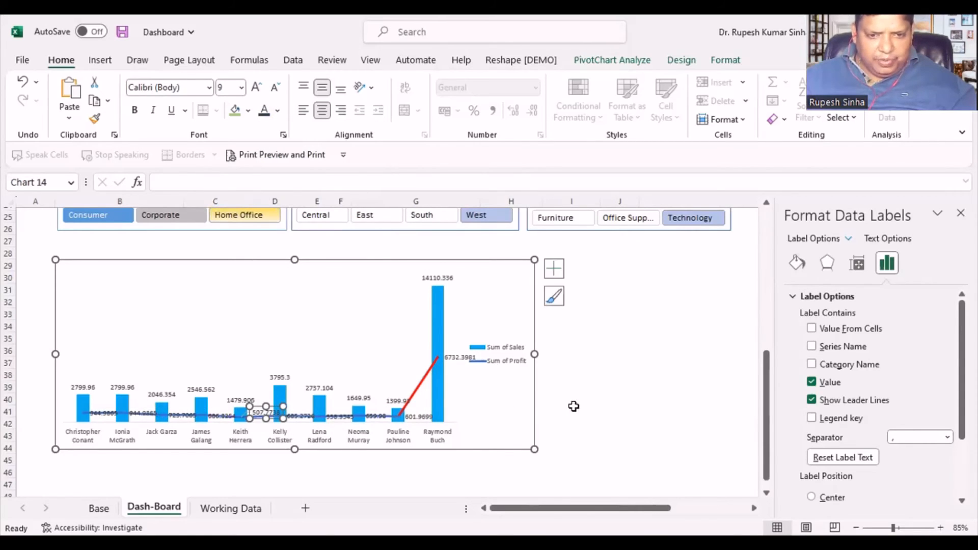
pyautogui.click(571, 411)
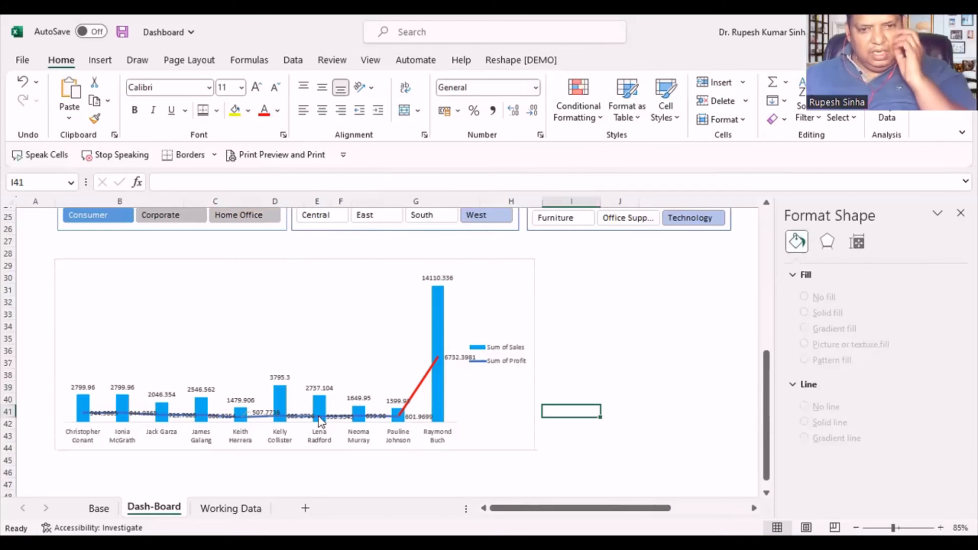
# - Filter the dashboard by the Corporate and then the Home Office segment, set the region to Central, and close the formatting pane
pyautogui.click(176, 214)
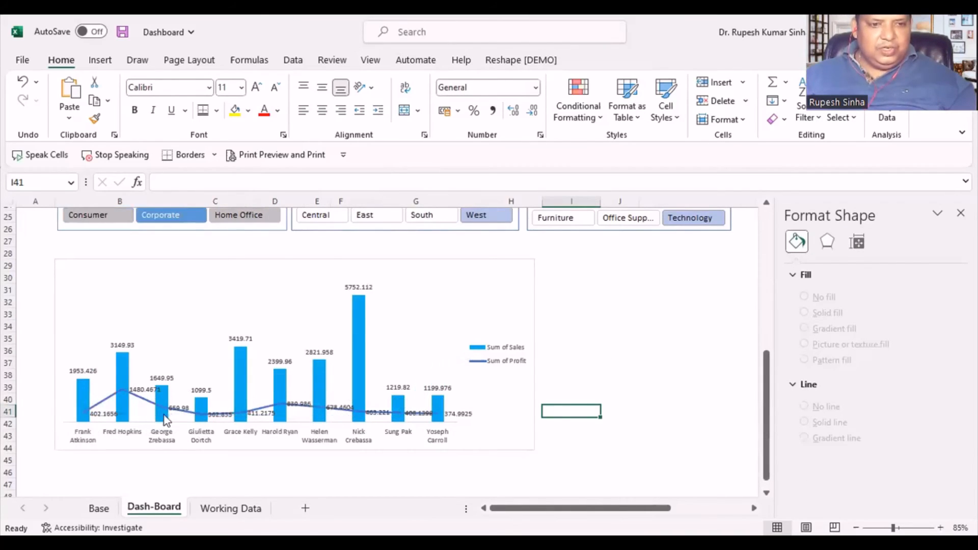
pyautogui.click(235, 218)
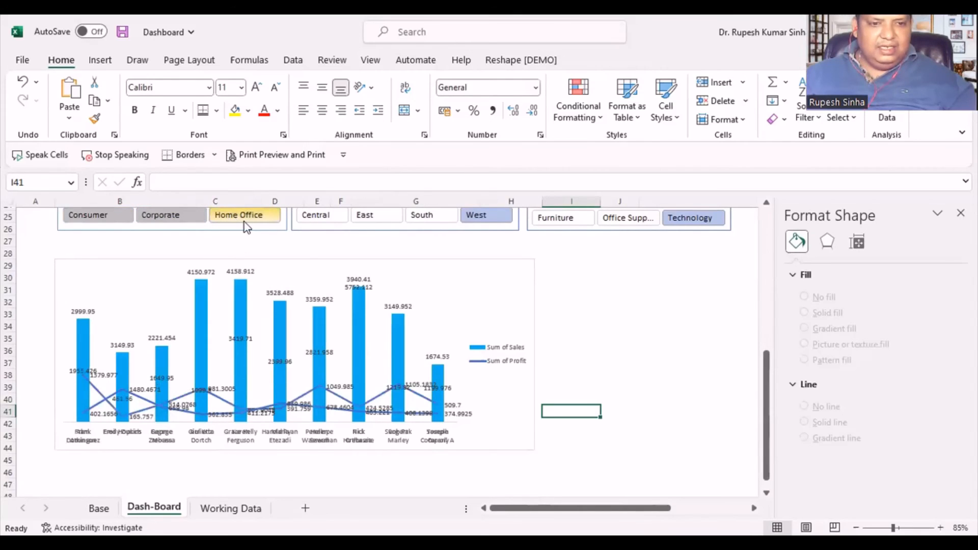
pyautogui.click(323, 212)
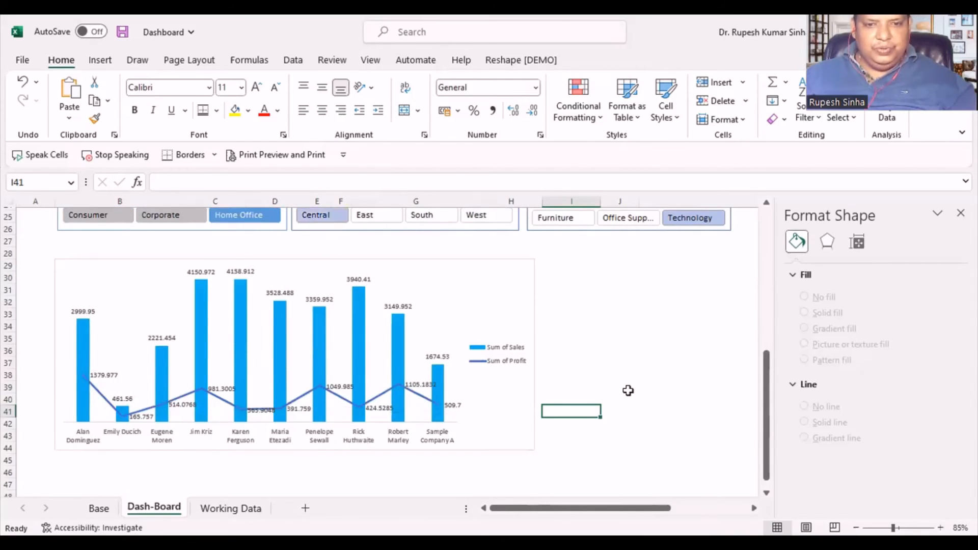
pyautogui.click(622, 348)
pyautogui.click(961, 213)
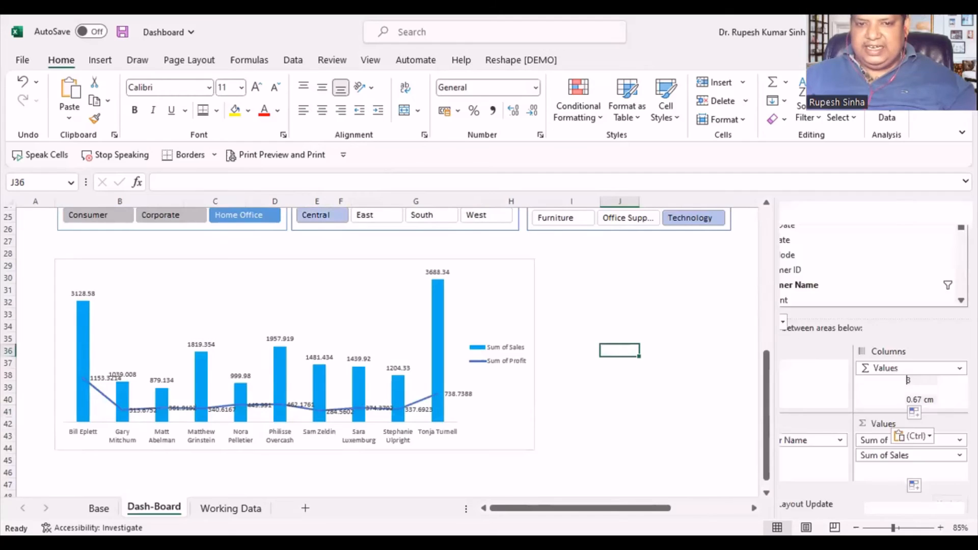
pyautogui.scroll(4, 727, 338)
pyautogui.scroll(-2, 727, 338)
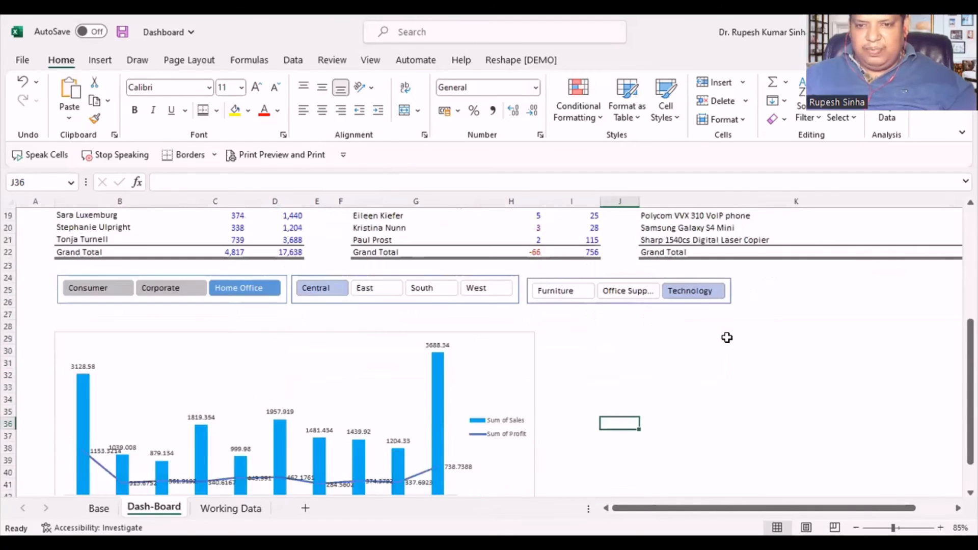
pyautogui.scroll(1, 725, 336)
pyautogui.scroll(-1, 662, 349)
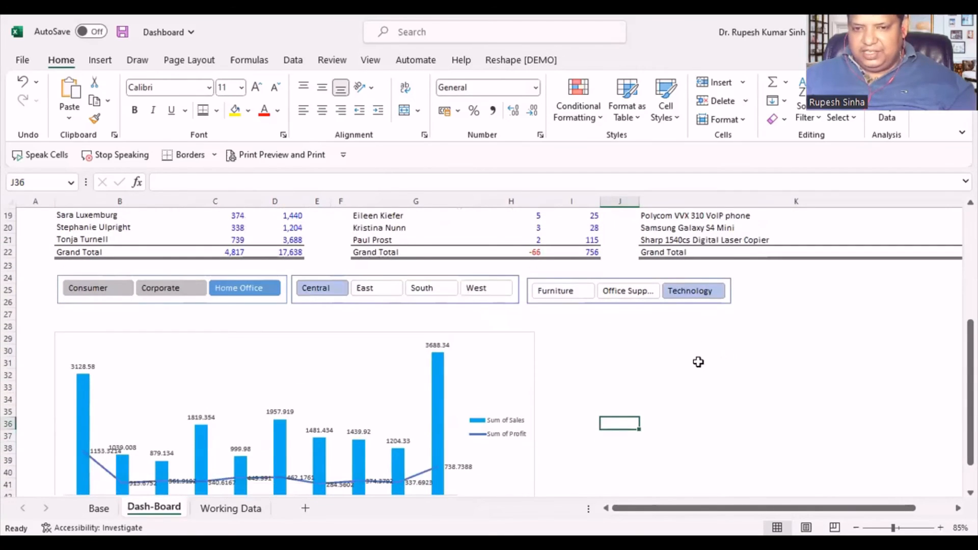
# - Cut the top products treemap chart from its place beside the product name table on the Base sheet
pyautogui.click(99, 508)
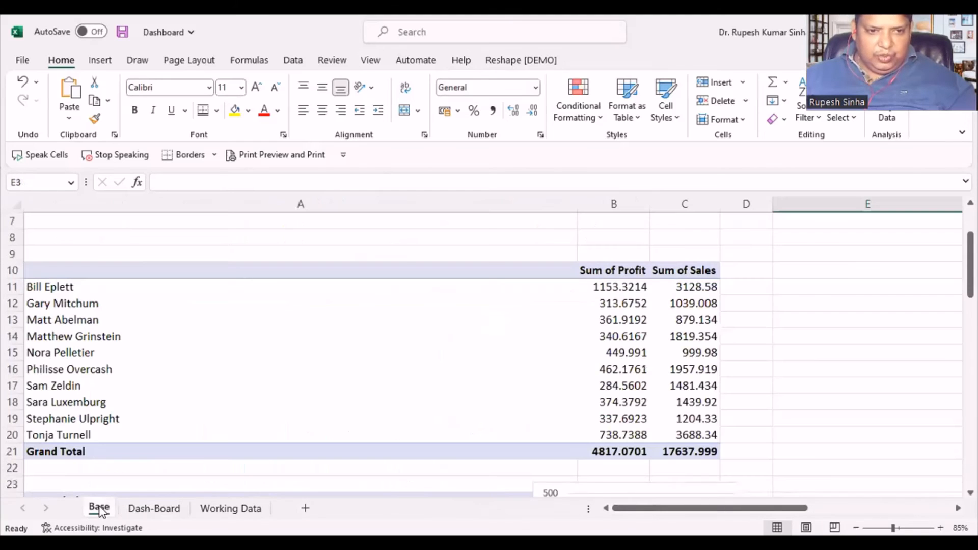
pyautogui.scroll(-7, 301, 408)
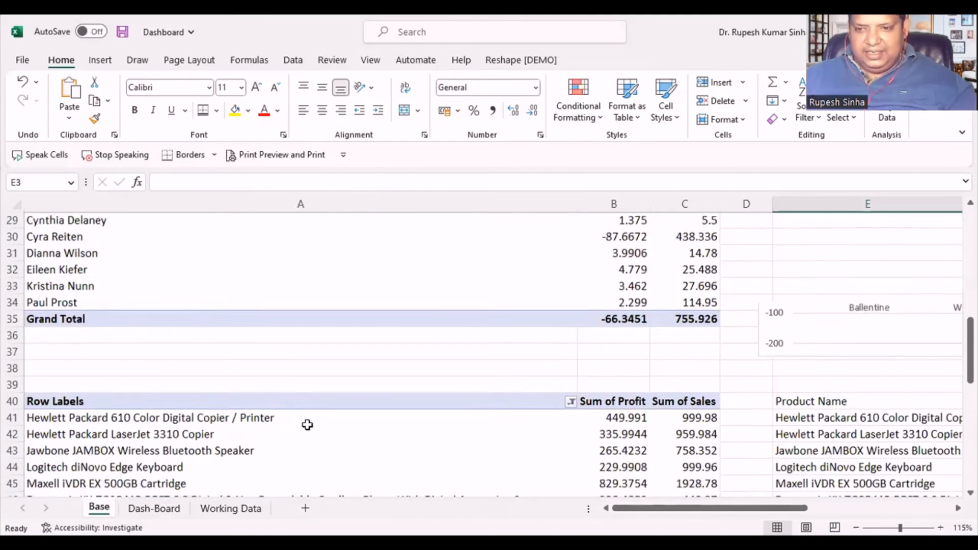
pyautogui.scroll(-15, 307, 425)
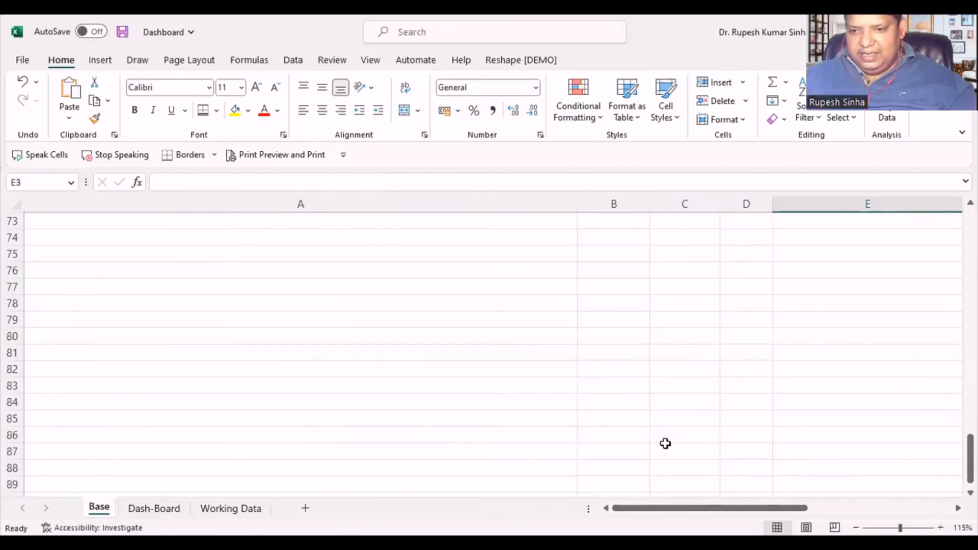
pyautogui.scroll(-4, 665, 443)
pyautogui.scroll(11, 665, 444)
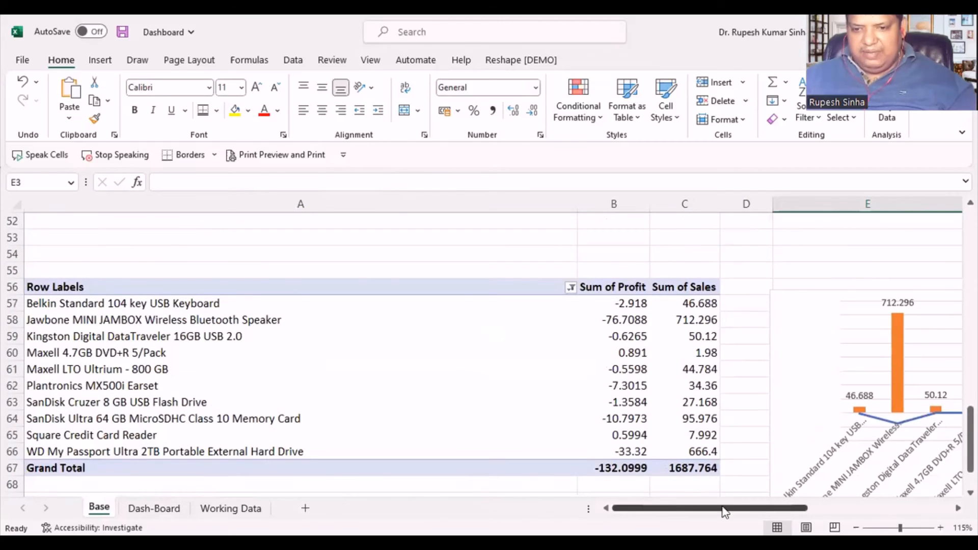
pyautogui.moveTo(724, 512); pyautogui.dragTo(834, 512)
pyautogui.scroll(5, 815, 346)
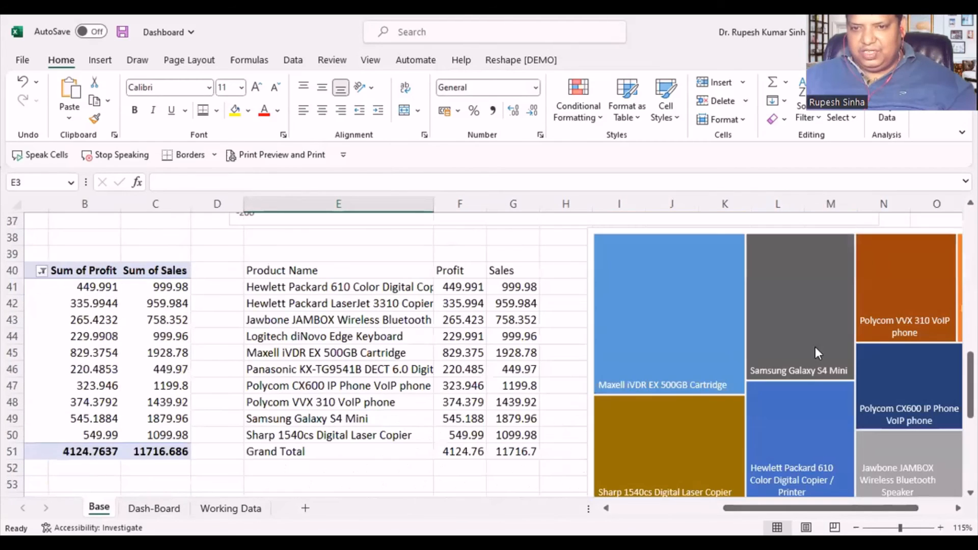
pyautogui.click(648, 231)
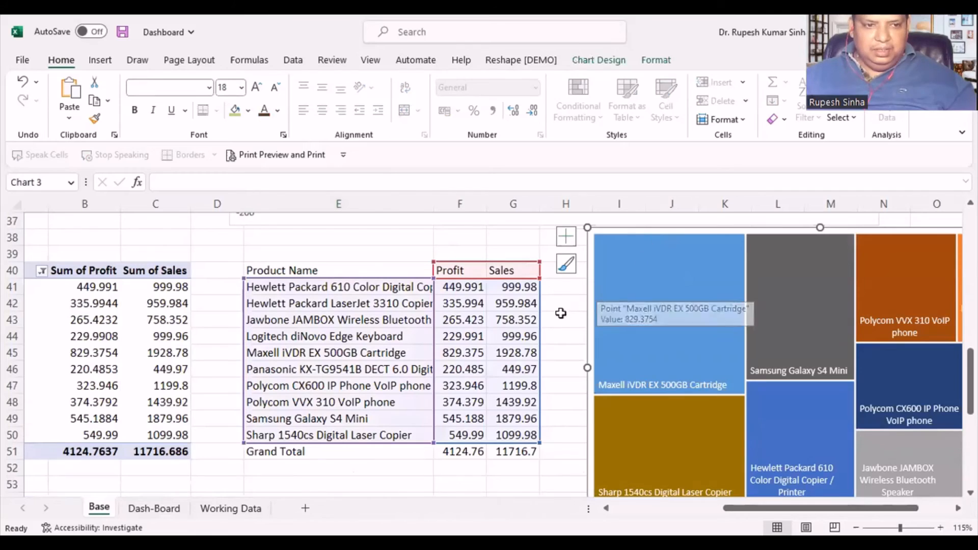
pyautogui.moveTo(655, 364)
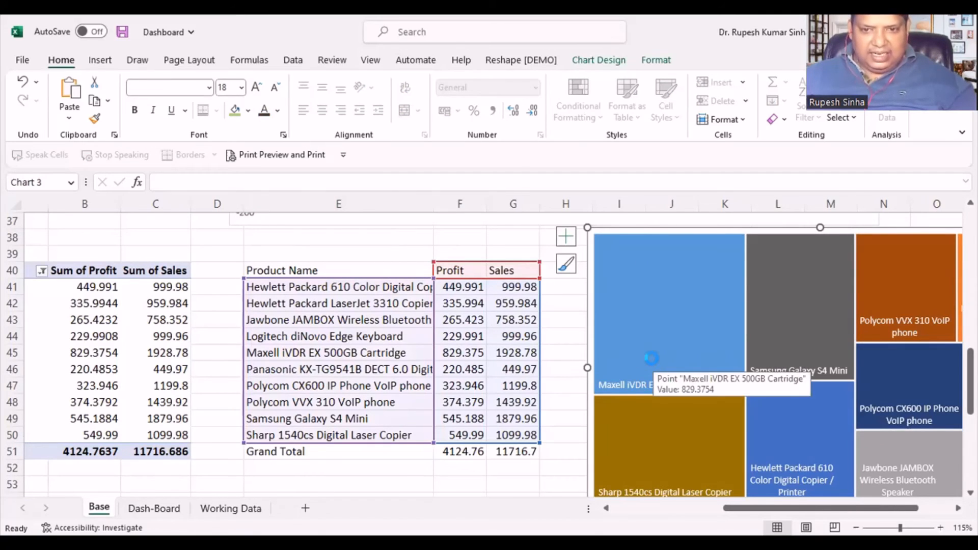
pyautogui.press('Delete')
# - Paste the cut treemap onto the Dash-Board sheet, placing it beside the customer chart and beneath the Category slicer
pyautogui.hotkey('ctrl', 'pagedown')
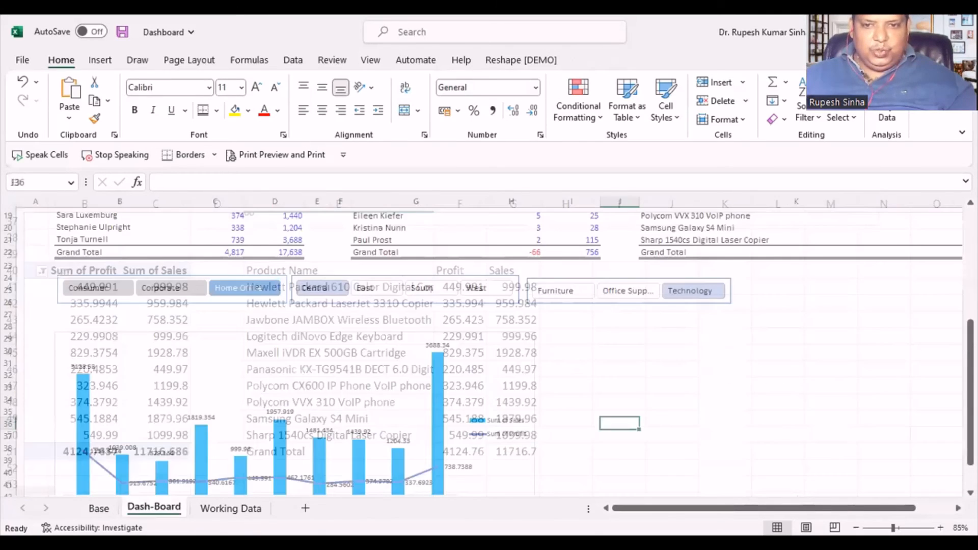
pyautogui.click(621, 339)
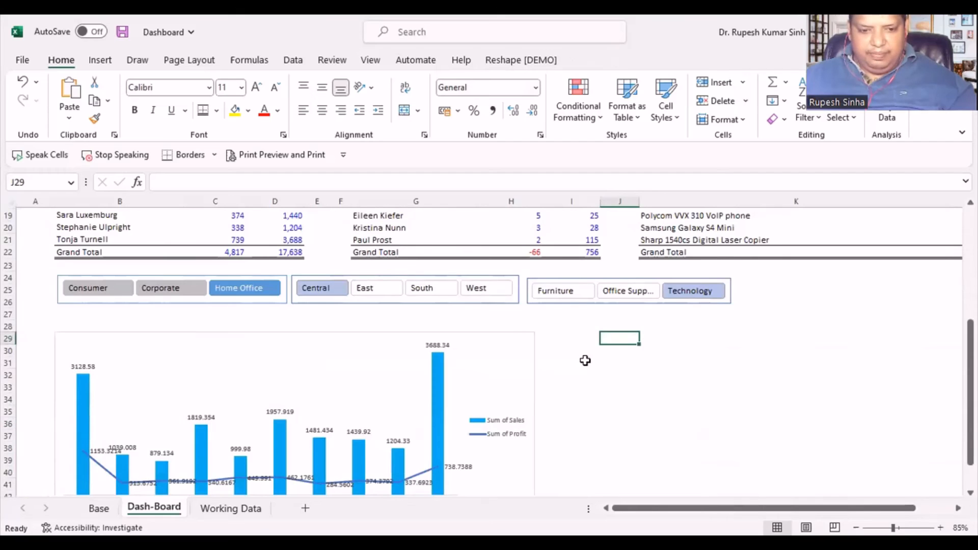
pyautogui.click(589, 350)
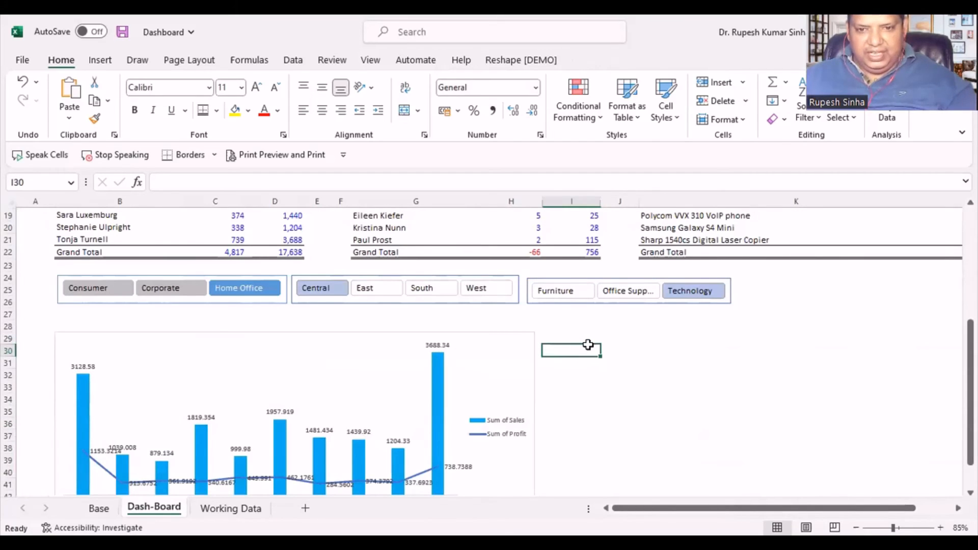
pyautogui.hotkey('ctrl', 'v')
pyautogui.moveTo(662, 340); pyautogui.dragTo(665, 323)
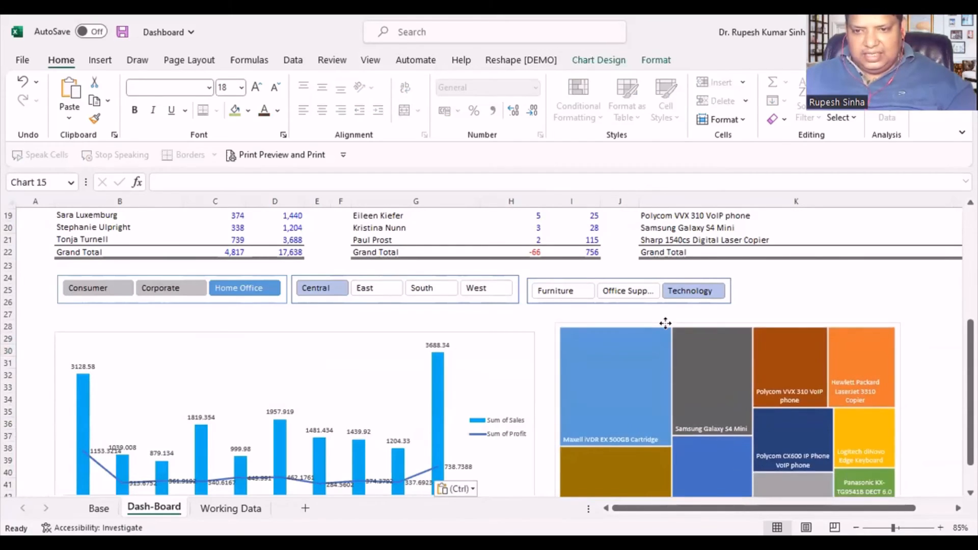
# - Widen the pasted treemap across column K to the edge of column L and slightly reduce its height
pyautogui.hscroll(1, 917, 475)
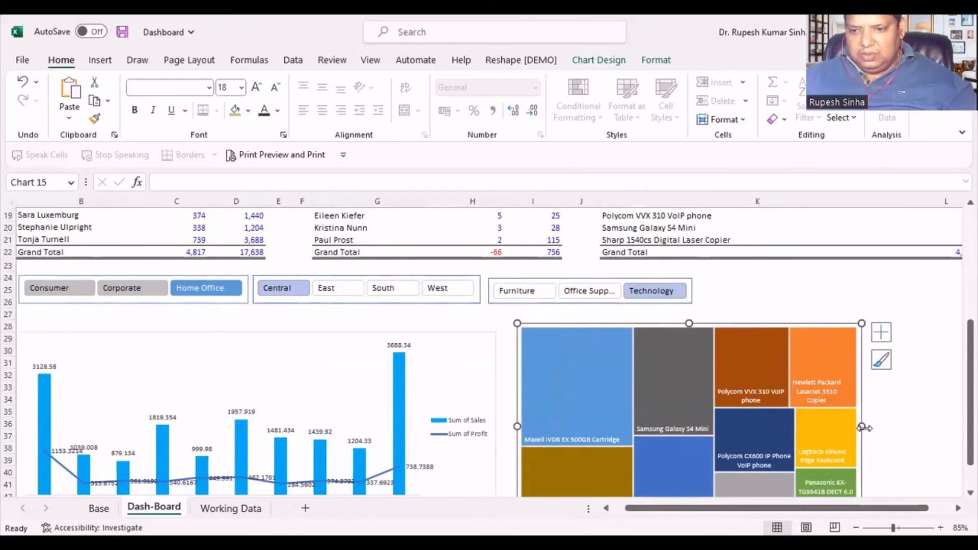
pyautogui.moveTo(861, 428); pyautogui.dragTo(941, 427)
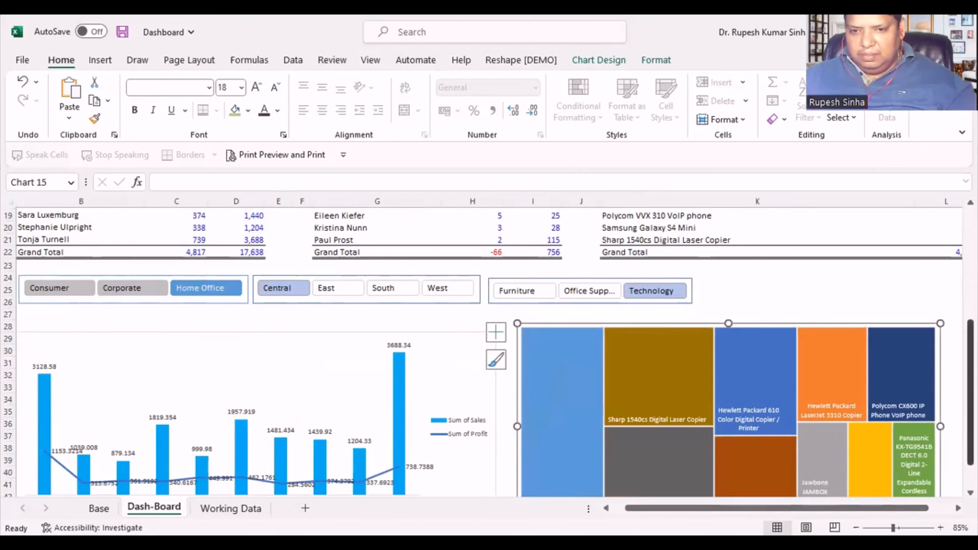
pyautogui.scroll(-1, 673, 475)
pyautogui.scroll(-2, 672, 472)
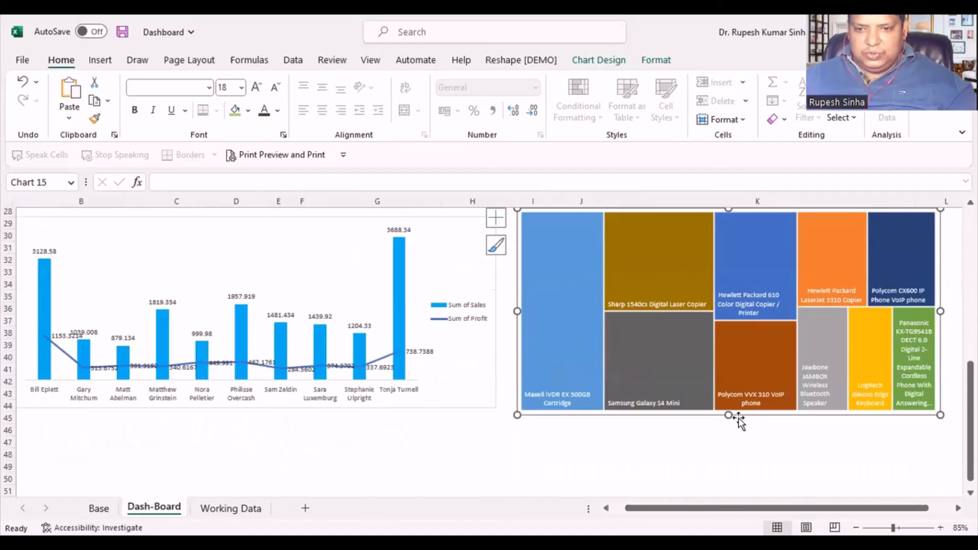
pyautogui.moveTo(725, 411); pyautogui.dragTo(727, 398)
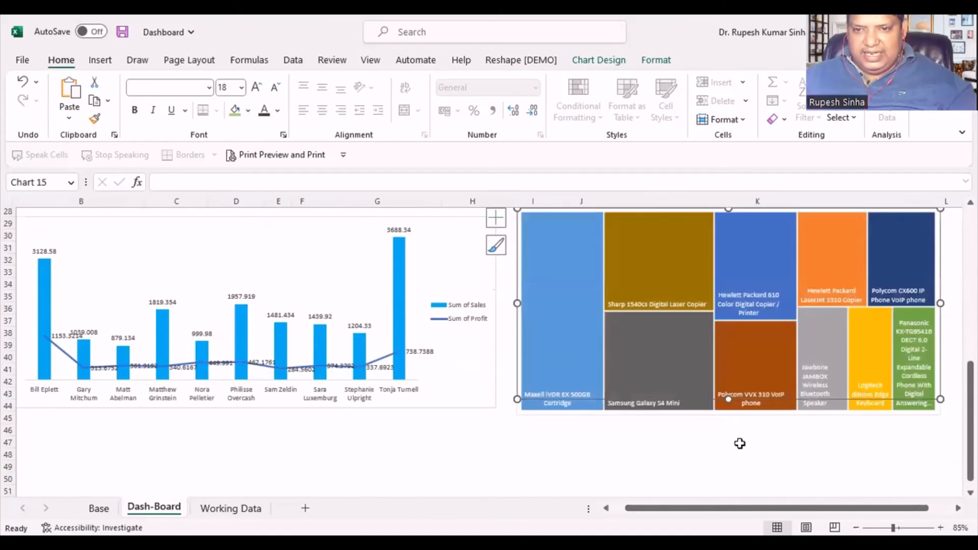
pyautogui.scroll(3, 675, 370)
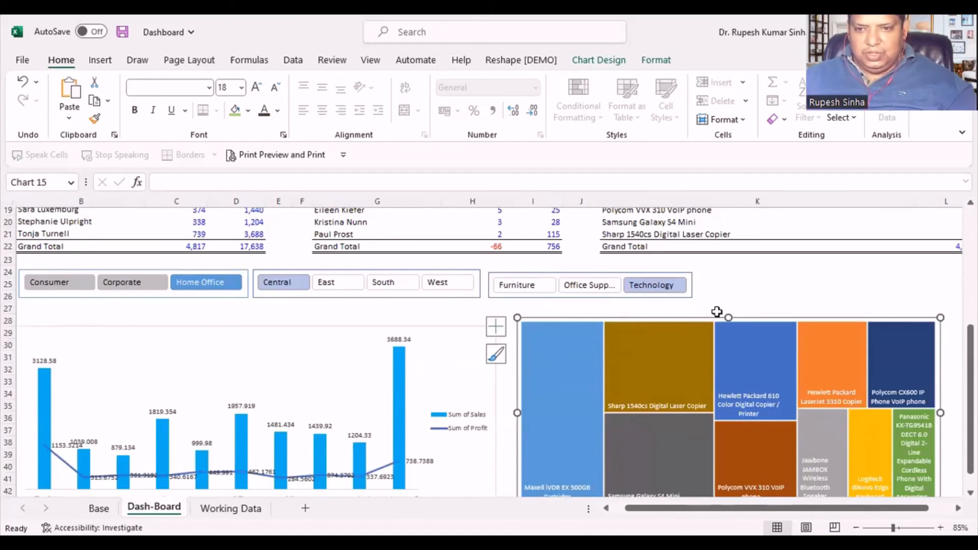
# - Set the label option of the treemap's Profit series to Banner, close the formatting pane and deselect the chart
pyautogui.rightClick(730, 334)
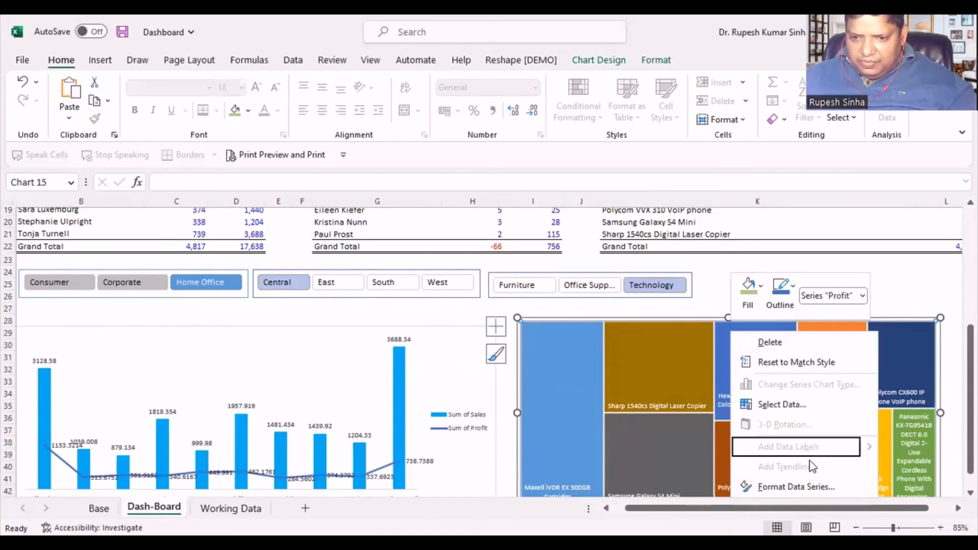
pyautogui.click(802, 486)
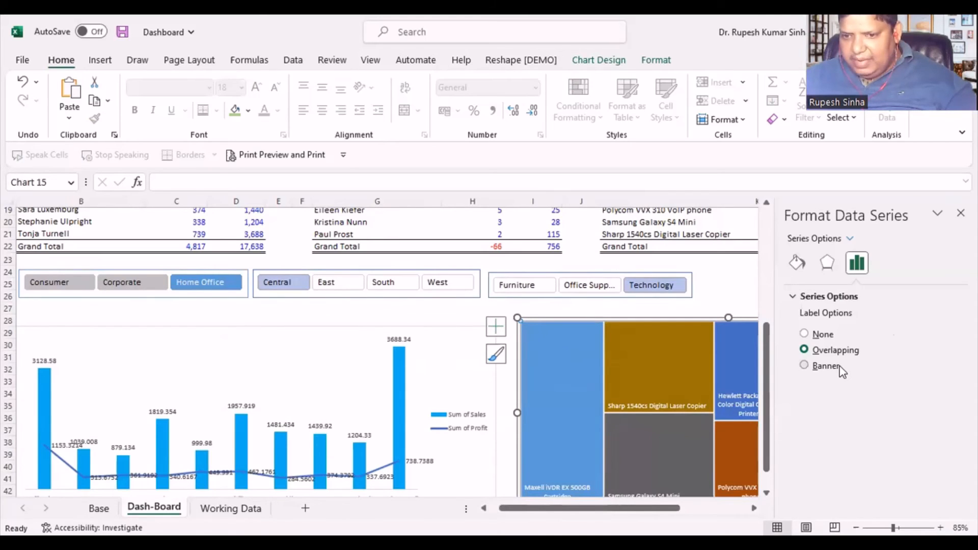
pyautogui.click(825, 366)
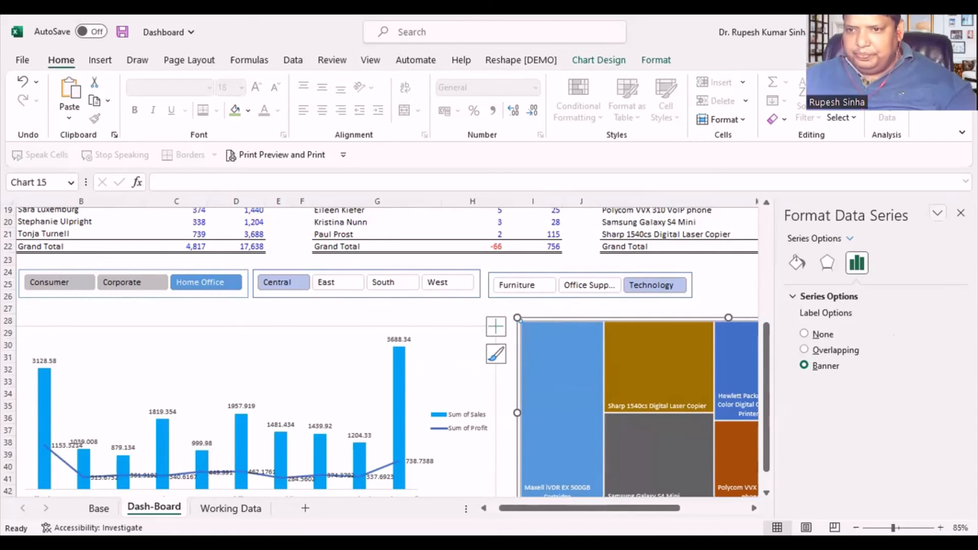
pyautogui.click(960, 213)
pyautogui.click(817, 297)
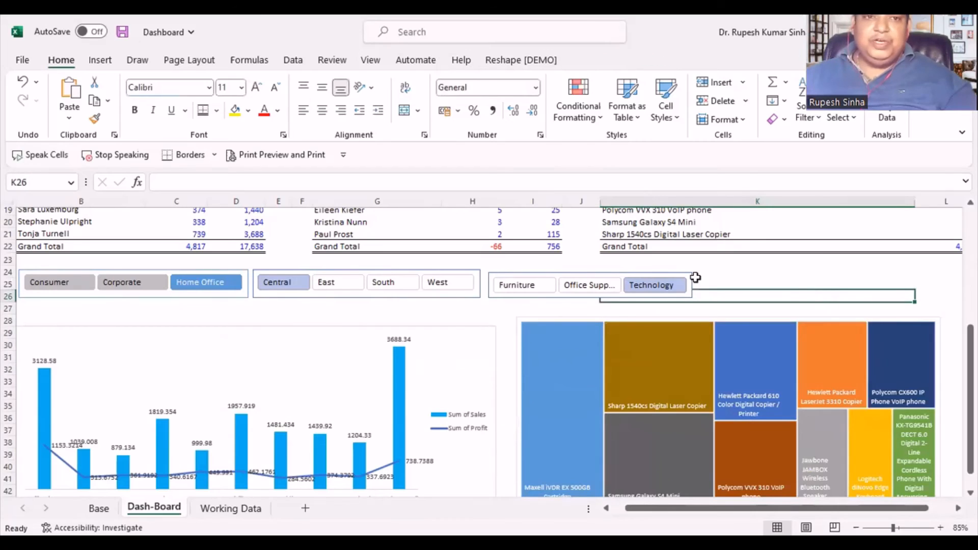
# - Insert a text box at the upper edge of the treemap containing the title "10 Best Products"
pyautogui.click(96, 61)
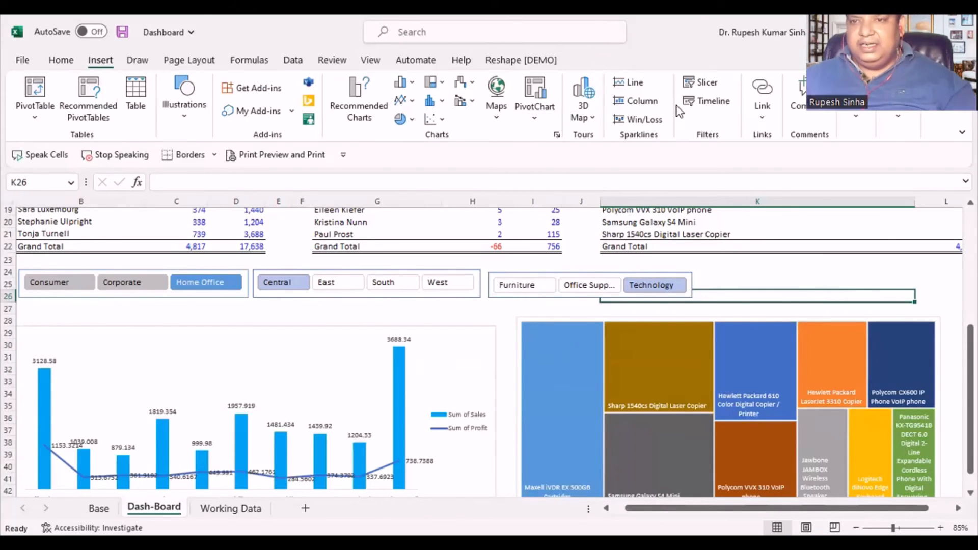
pyautogui.click(856, 119)
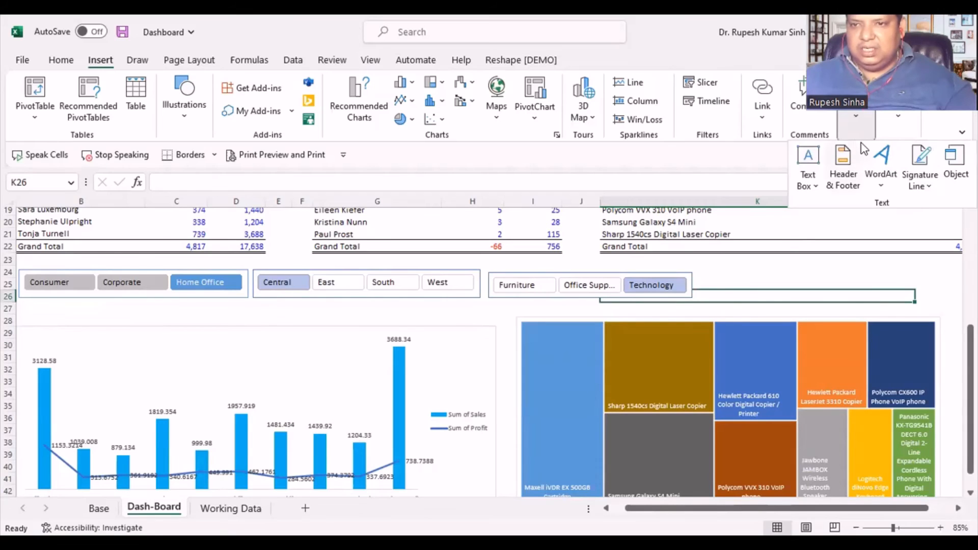
pyautogui.click(679, 311)
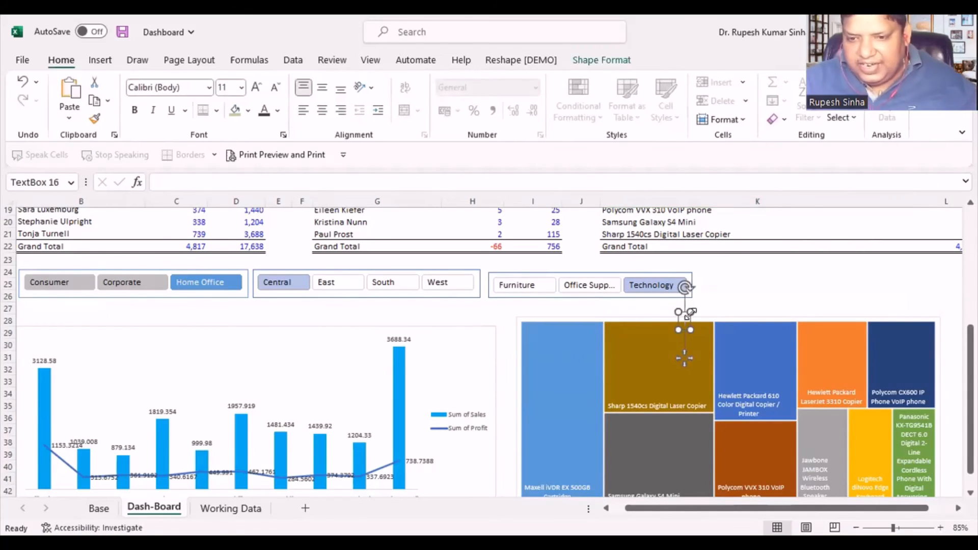
pyautogui.write('Sal')
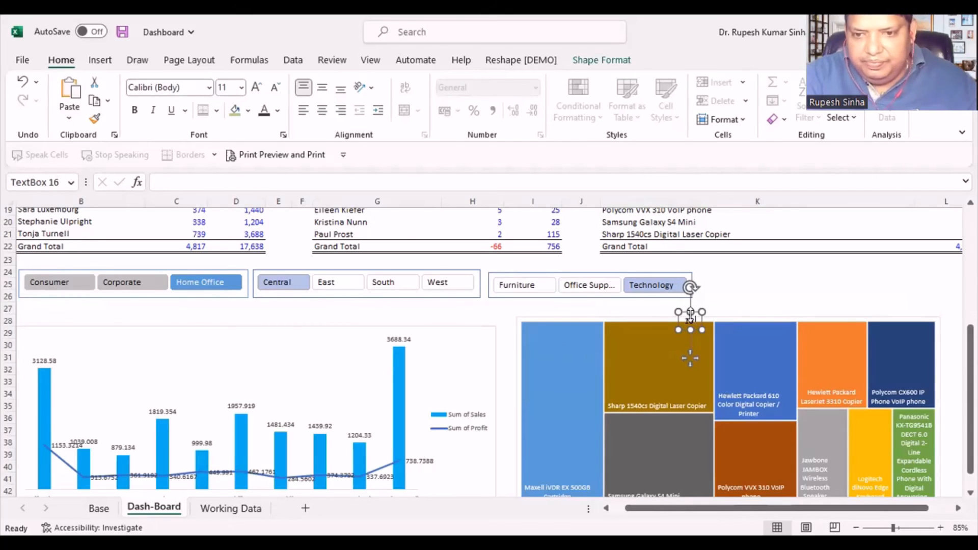
pyautogui.write('Best ')
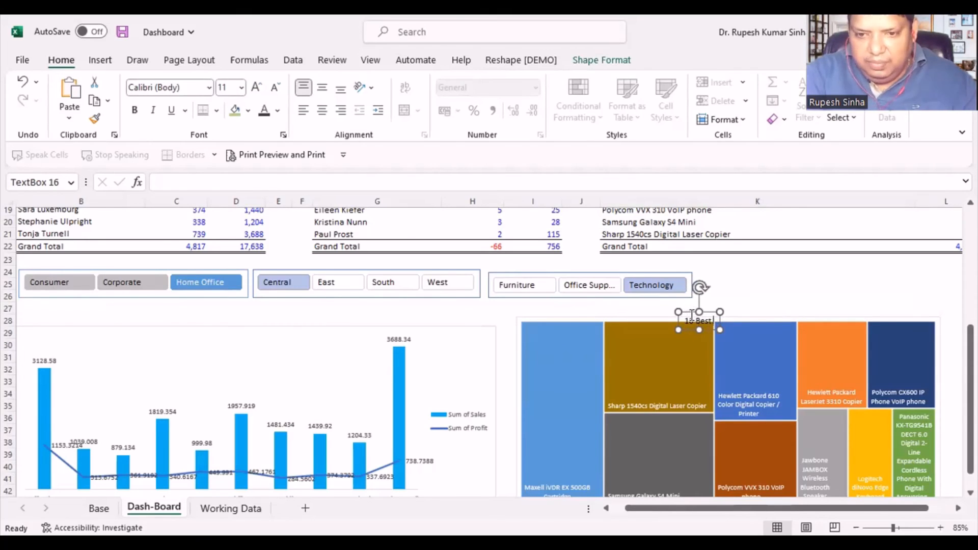
pyautogui.write('Products')
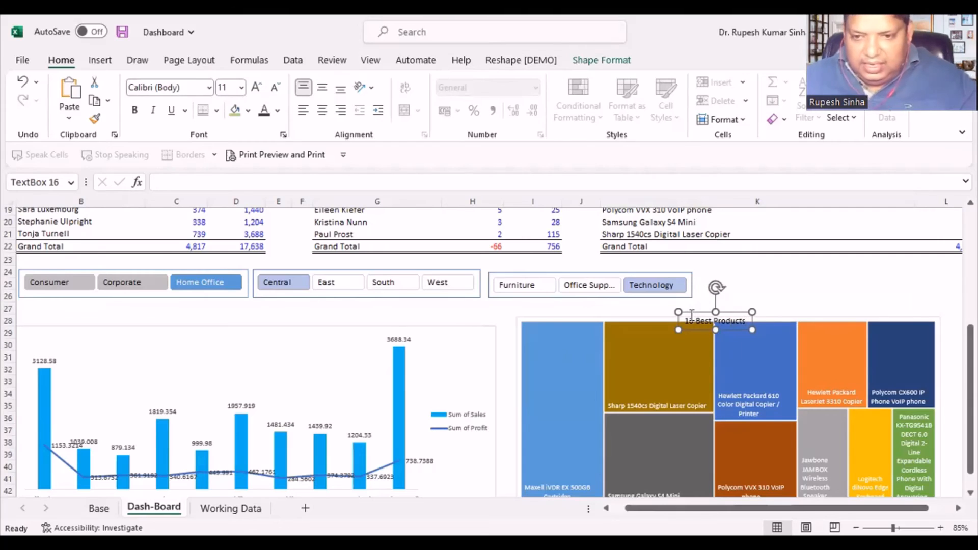
pyautogui.click(814, 293)
# - Move the "10 Best Products" title just above the treemap and format its text bold at size 16
pyautogui.click(718, 322)
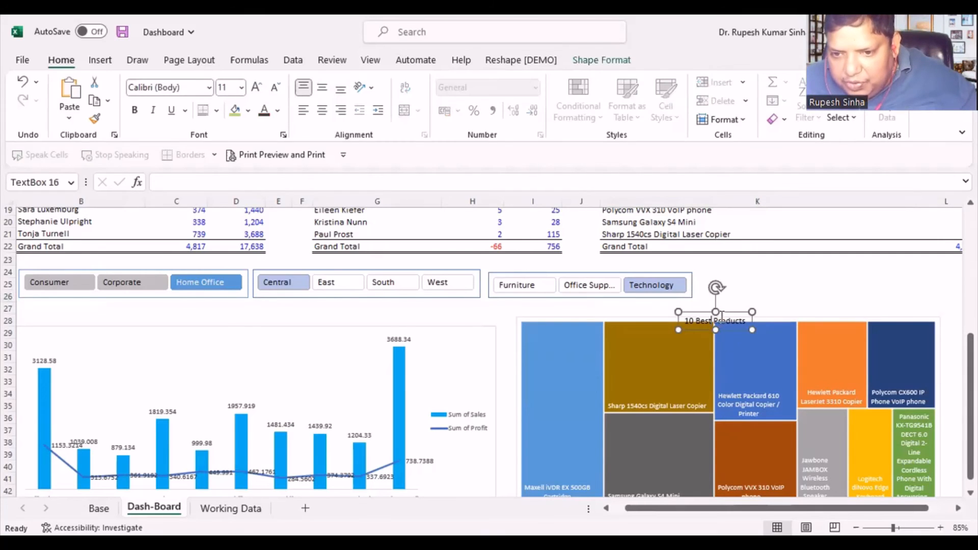
pyautogui.moveTo(721, 313); pyautogui.dragTo(748, 312)
pyautogui.click(698, 306)
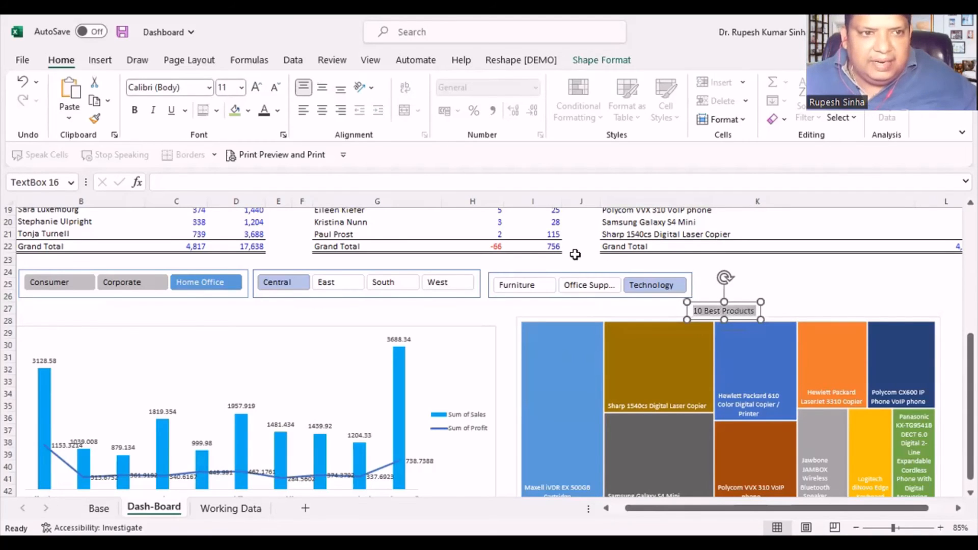
pyautogui.click(134, 110)
pyautogui.click(257, 87)
pyautogui.click(257, 88)
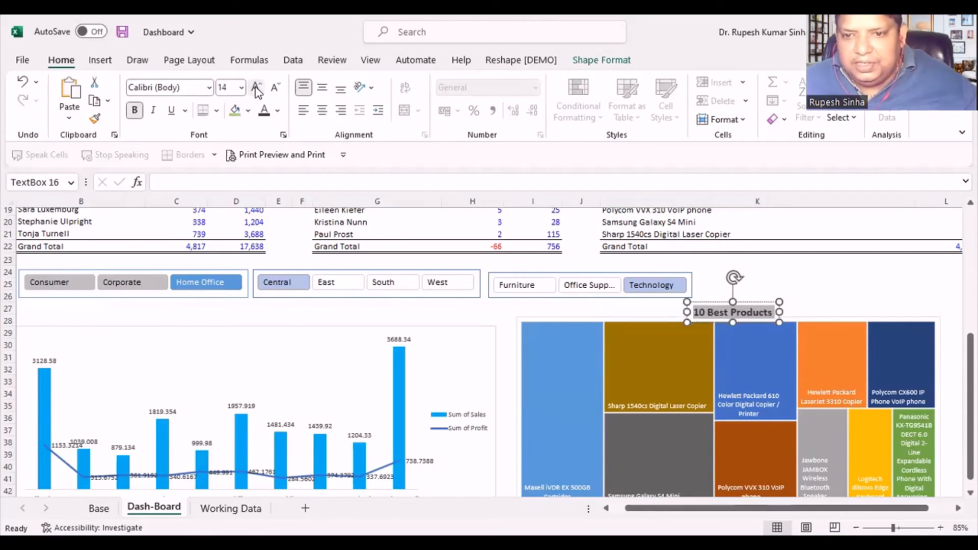
pyautogui.click(257, 87)
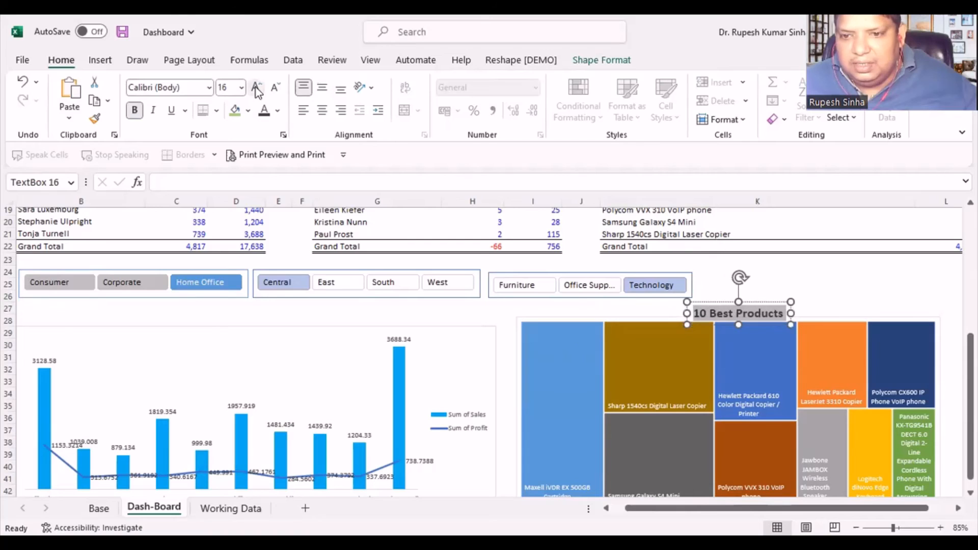
pyautogui.click(873, 283)
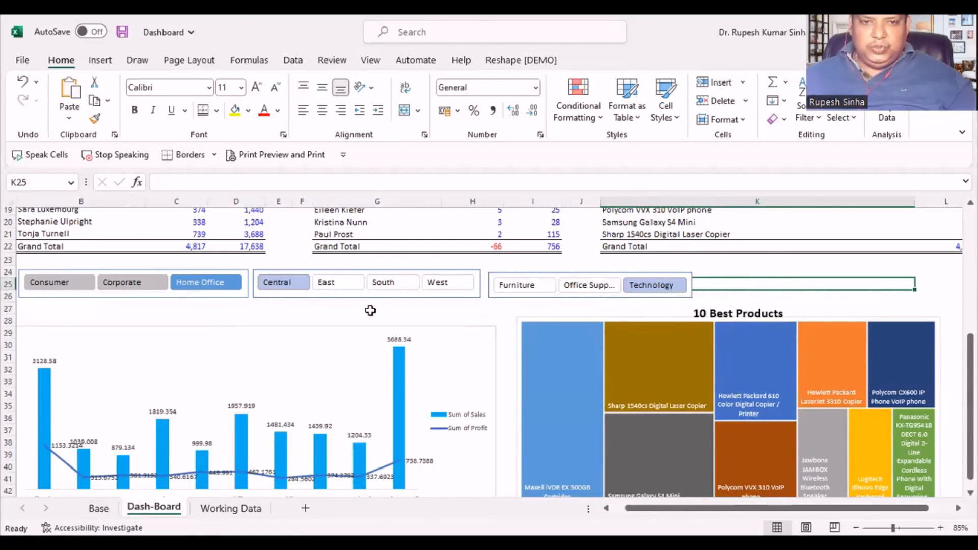
# - Filter the dashboard by the East and then the South region, set the category to Furniture, and check both charts
pyautogui.click(337, 284)
pyautogui.click(401, 284)
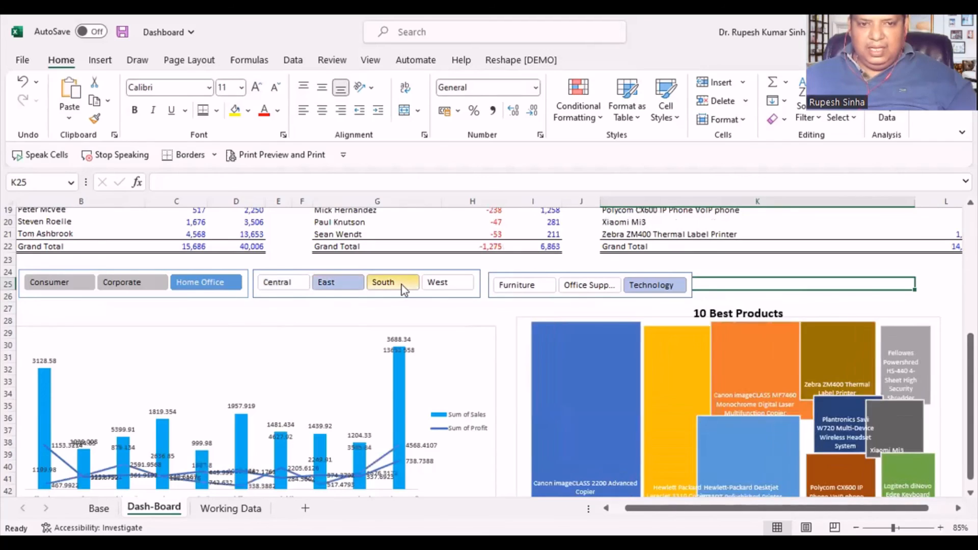
pyautogui.keyDown('ctrl'); pyautogui.click(440, 284); pyautogui.keyUp('ctrl')
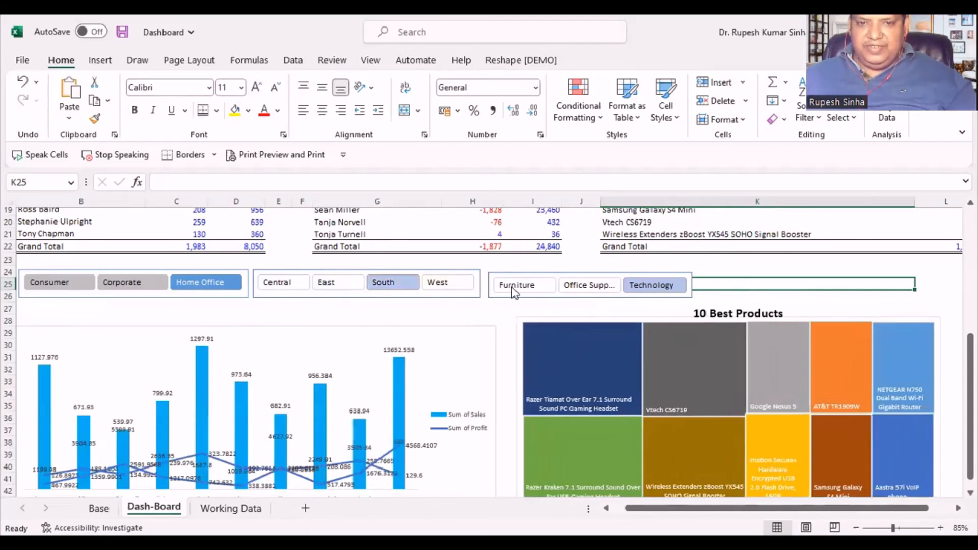
pyautogui.click(516, 287)
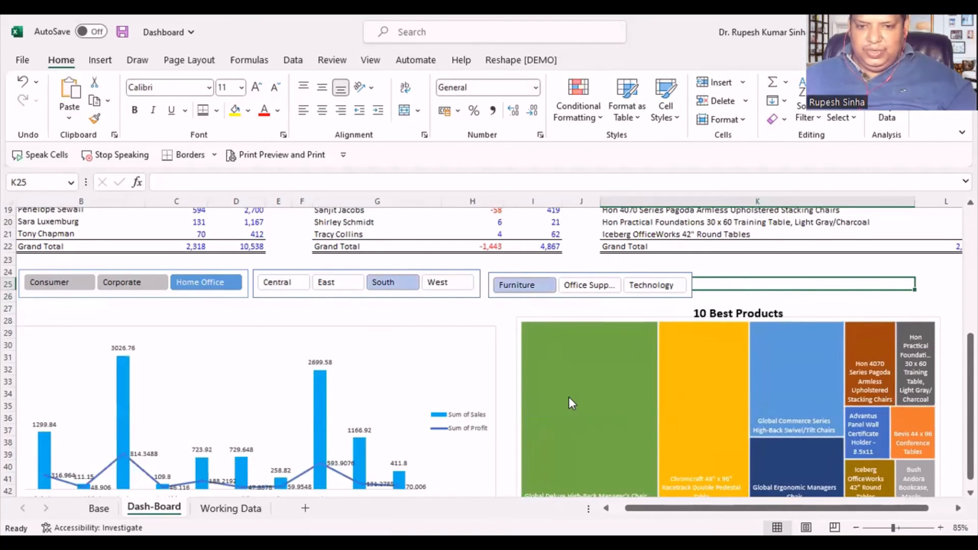
pyautogui.scroll(-2, 570, 396)
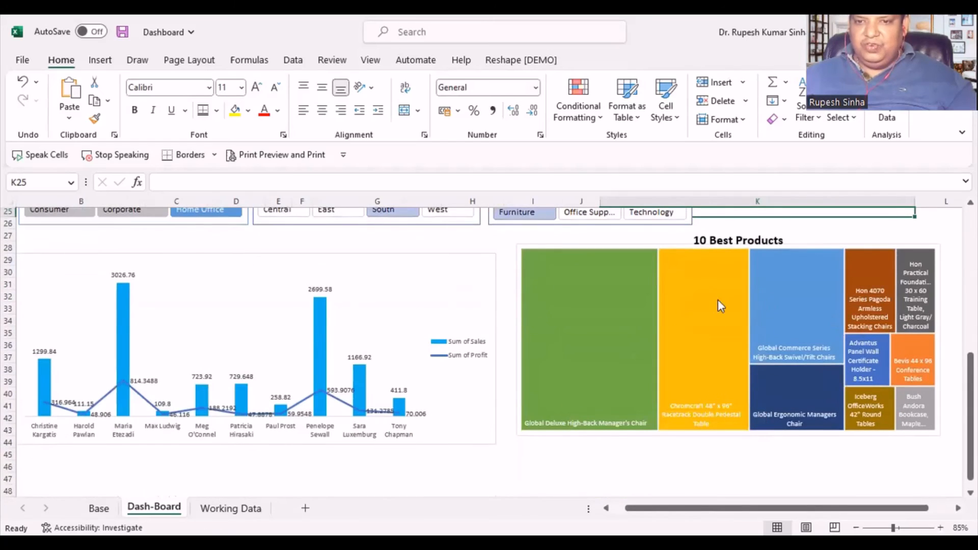
pyautogui.scroll(-2, 588, 334)
pyautogui.scroll(4, 609, 404)
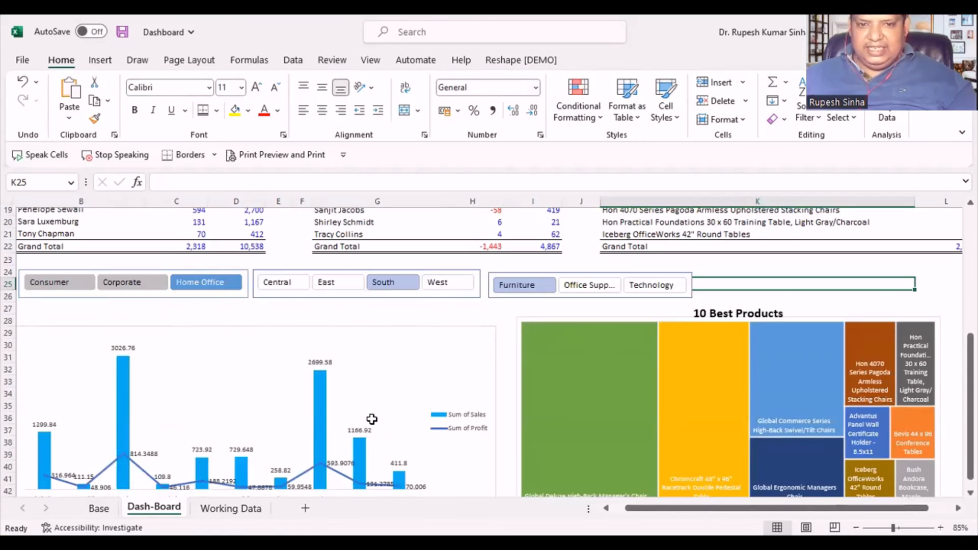
# - Extend the treemap's lower edge slightly so it lines up with the bottom of the customer chart
pyautogui.click(610, 404)
pyautogui.scroll(-2, 609, 404)
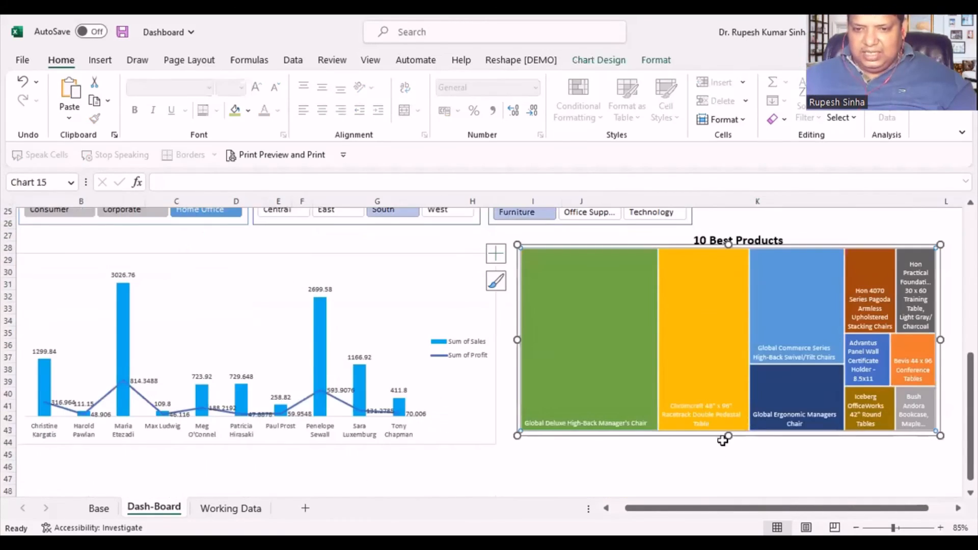
pyautogui.moveTo(729, 435); pyautogui.dragTo(729, 445)
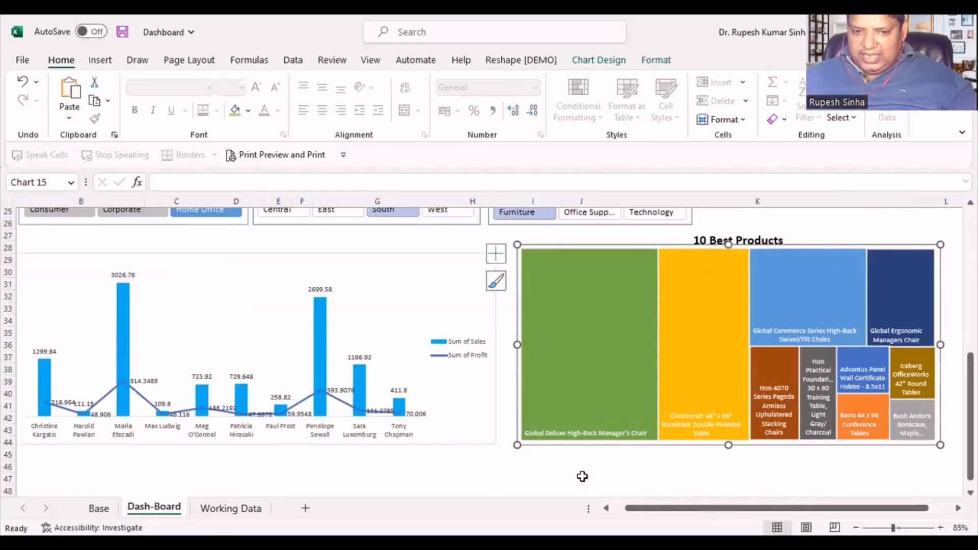
pyautogui.click(579, 471)
pyautogui.scroll(-1, 433, 429)
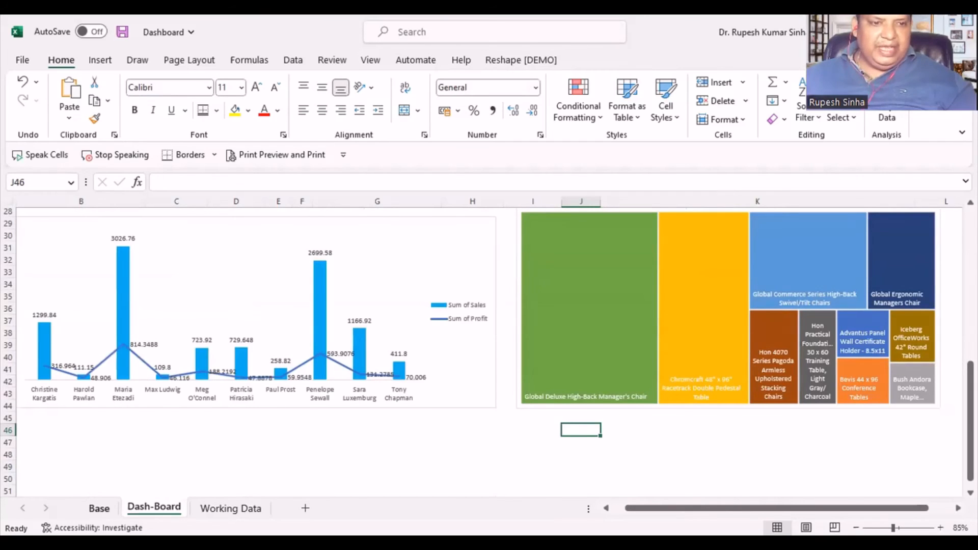
# - Select cell O7 in the Category column of the Working Data sheet and bring up the insert commands
pyautogui.click(99, 508)
pyautogui.scroll(6, 242, 343)
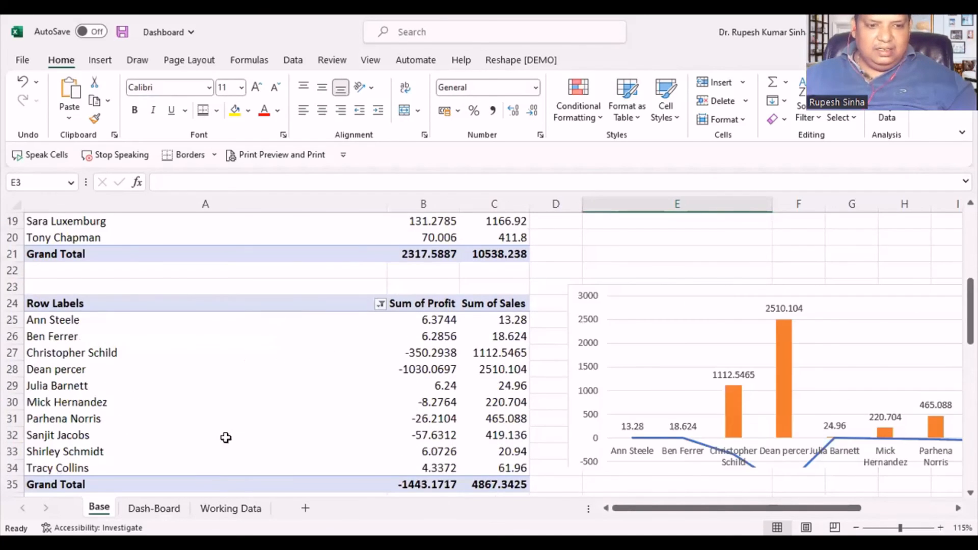
pyautogui.scroll(-1, 226, 438)
pyautogui.click(229, 508)
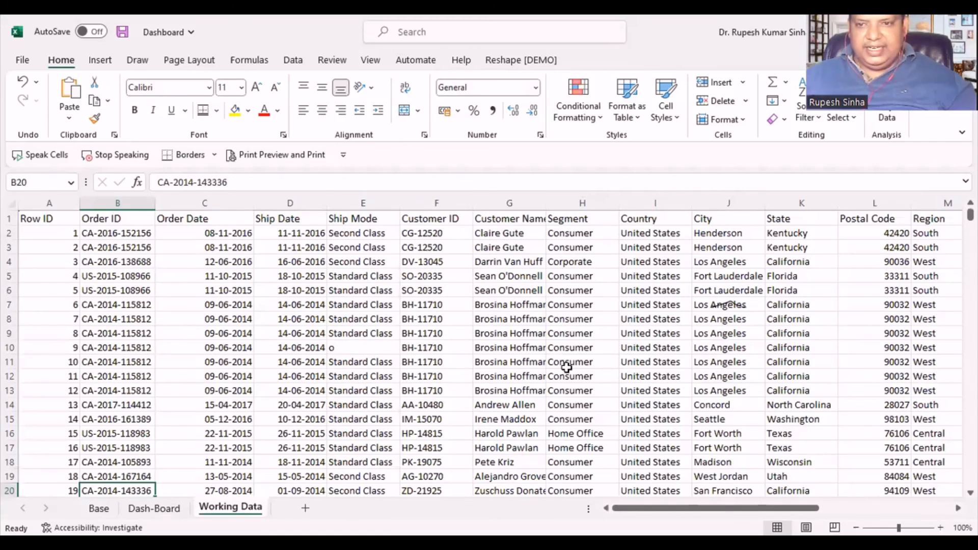
pyautogui.moveTo(703, 508); pyautogui.dragTo(813, 502)
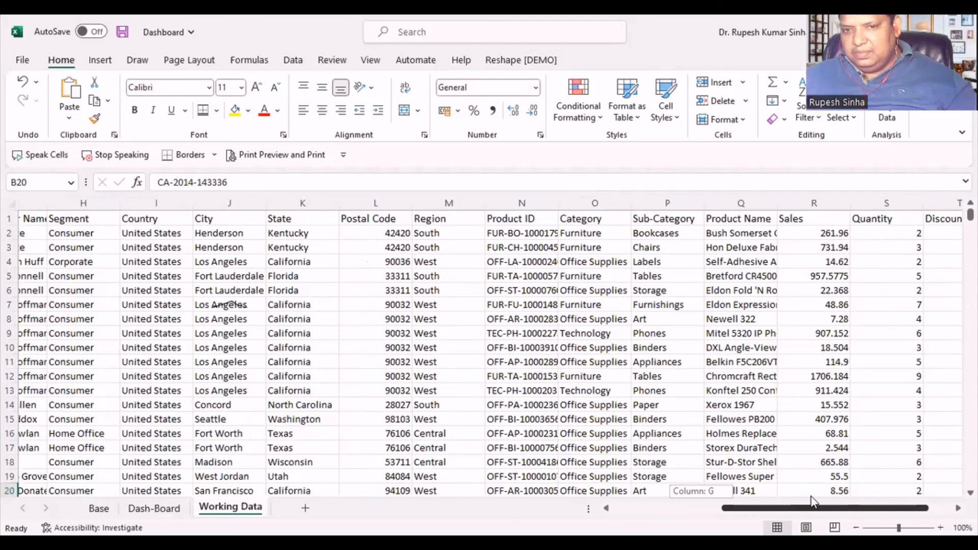
pyautogui.moveTo(811, 501); pyautogui.dragTo(878, 508)
pyautogui.click(582, 304)
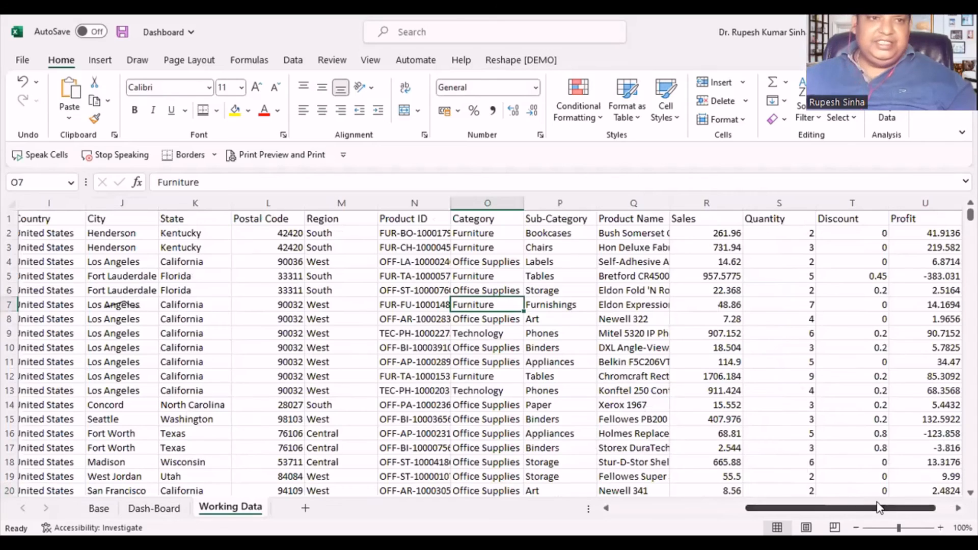
pyautogui.click(100, 60)
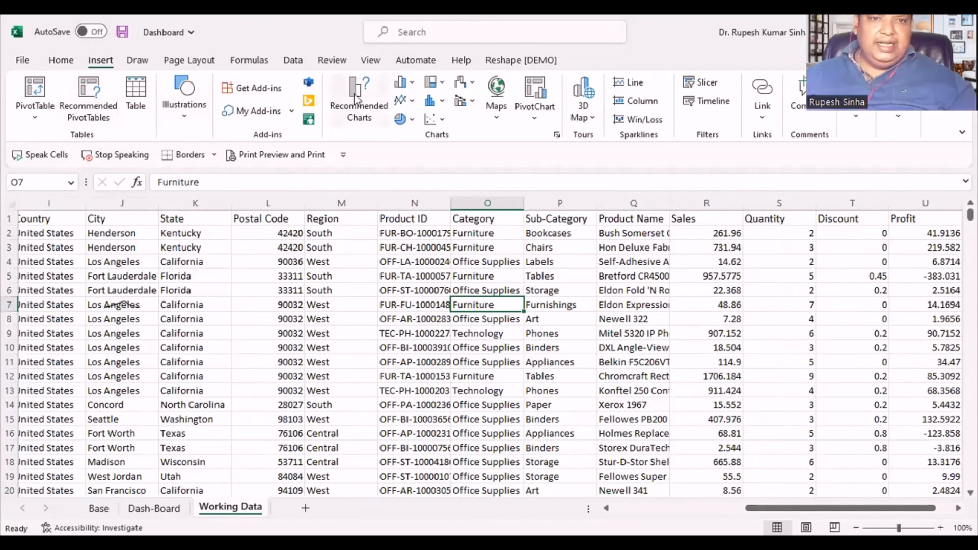
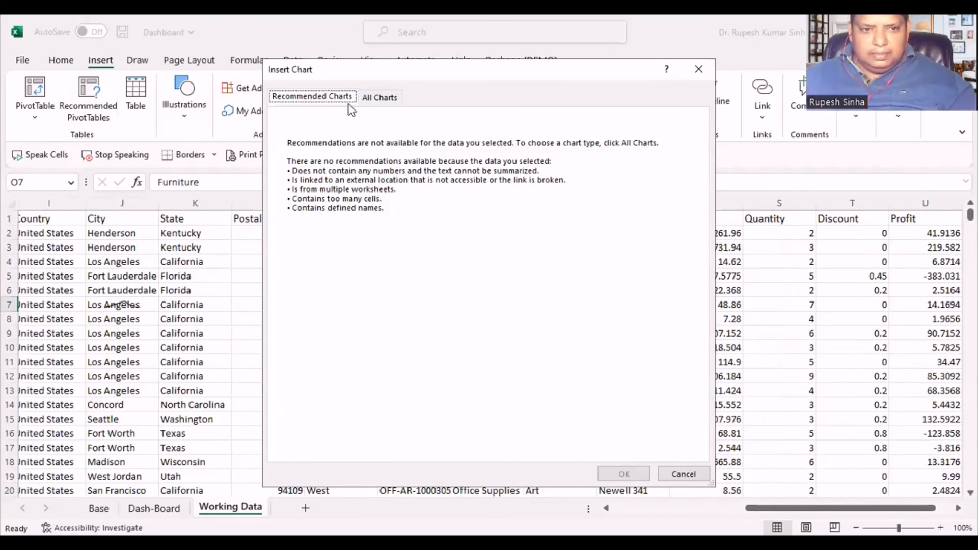
# - Dismiss the chart dialog and create a PivotTable from 'Working Data'!$A$1:$U$9995 on the existing Base sheet at cell A71
pyautogui.moveTo(326, 70); pyautogui.dragTo(34, 278)
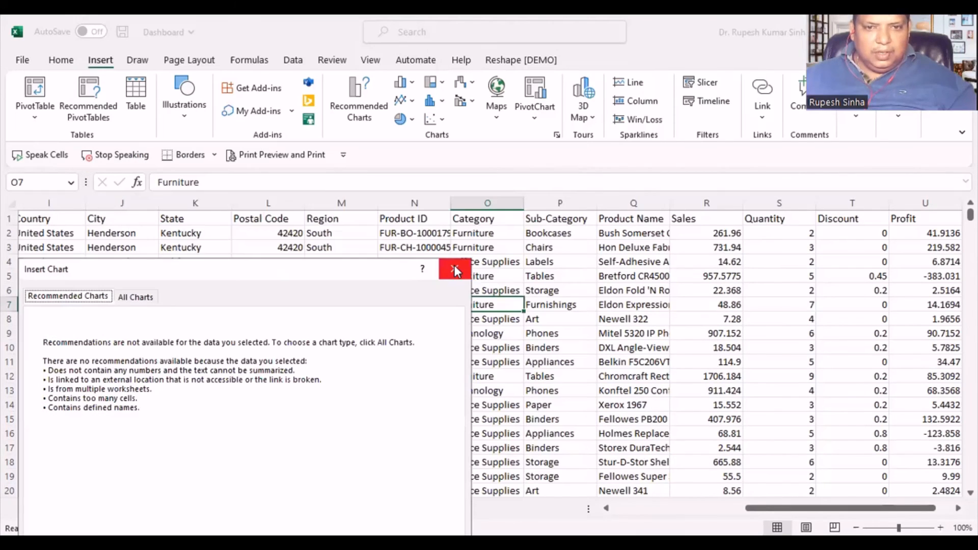
pyautogui.click(463, 267)
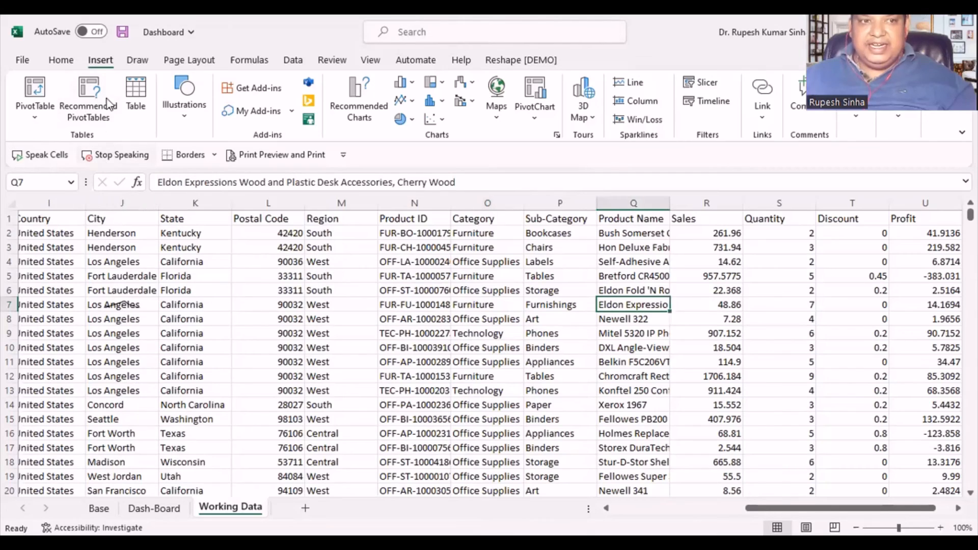
pyautogui.click(35, 116)
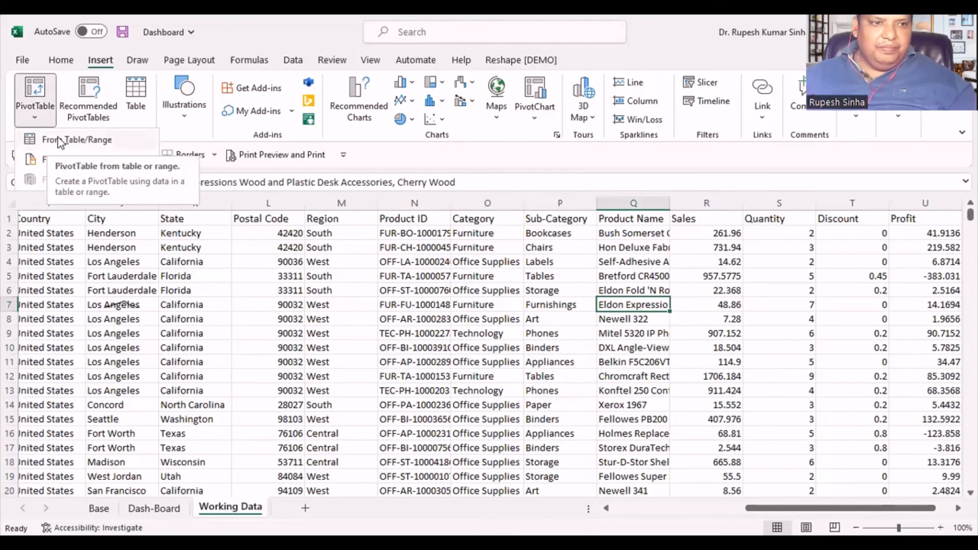
pyautogui.click(65, 154)
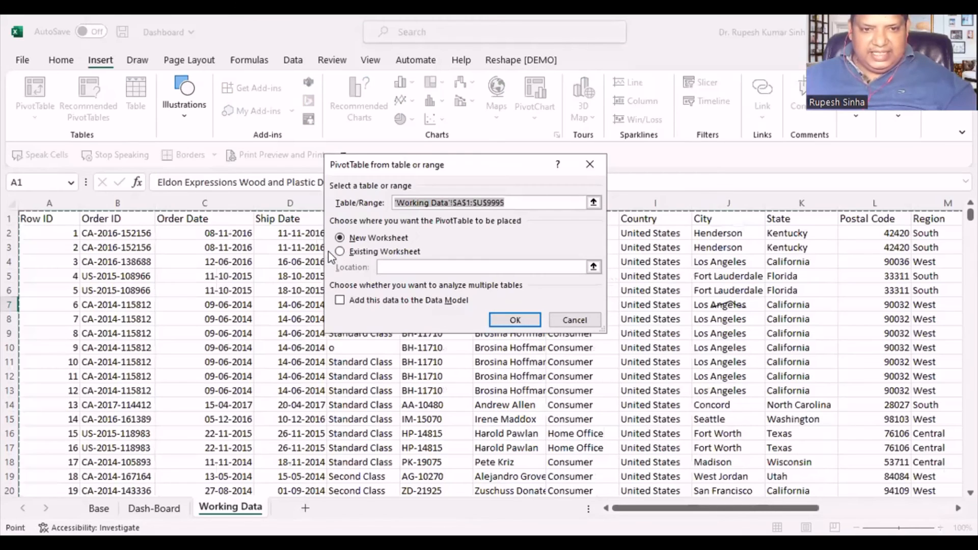
pyautogui.click(340, 252)
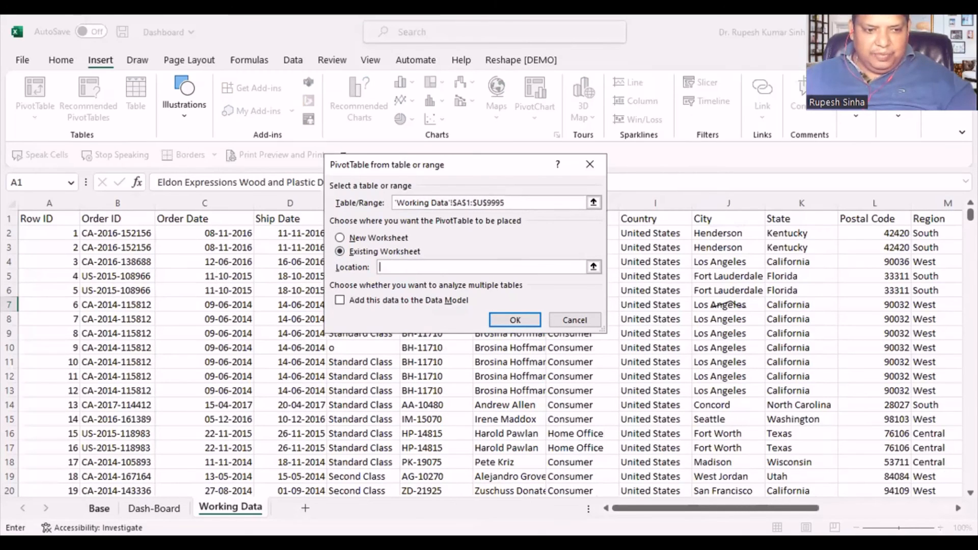
pyautogui.click(99, 508)
pyautogui.scroll(-17, 209, 448)
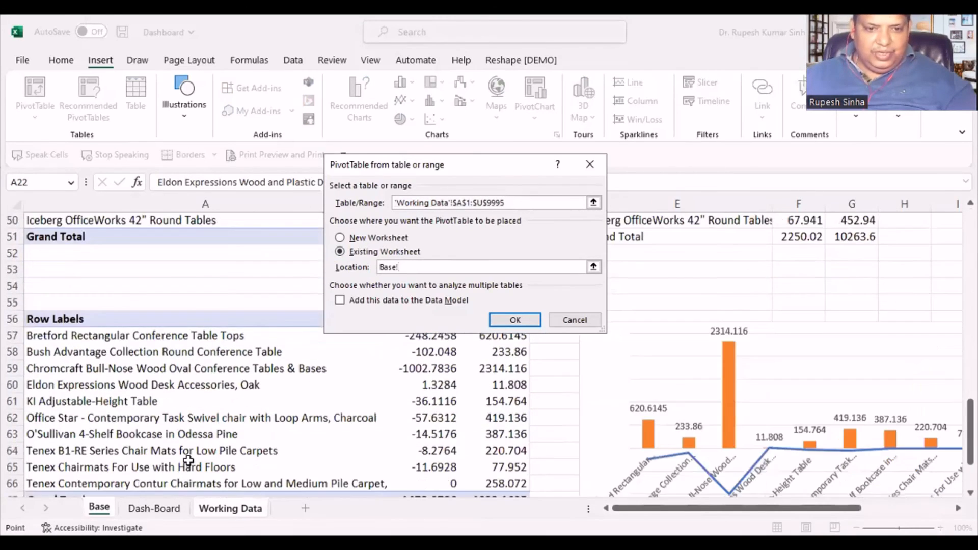
pyautogui.scroll(3, 68, 245)
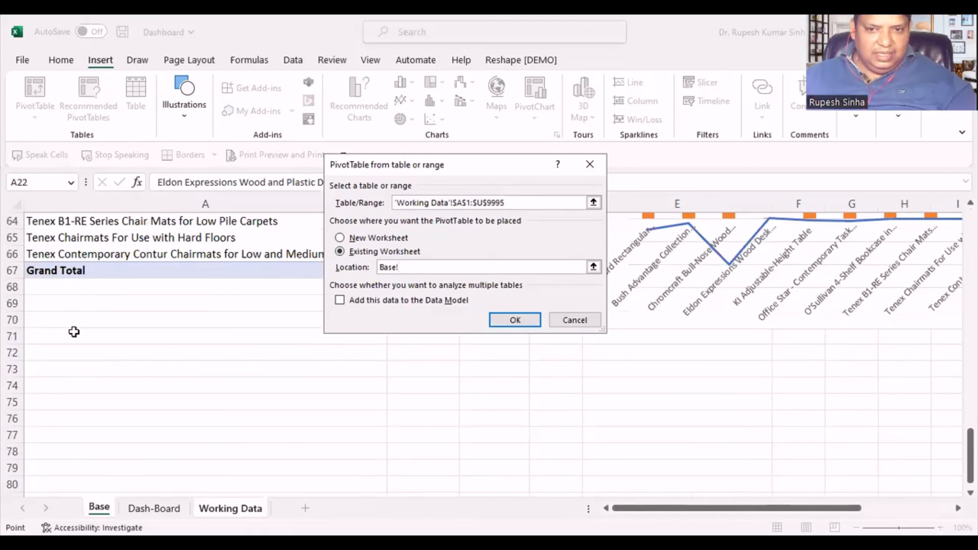
pyautogui.click(72, 332)
pyautogui.click(509, 324)
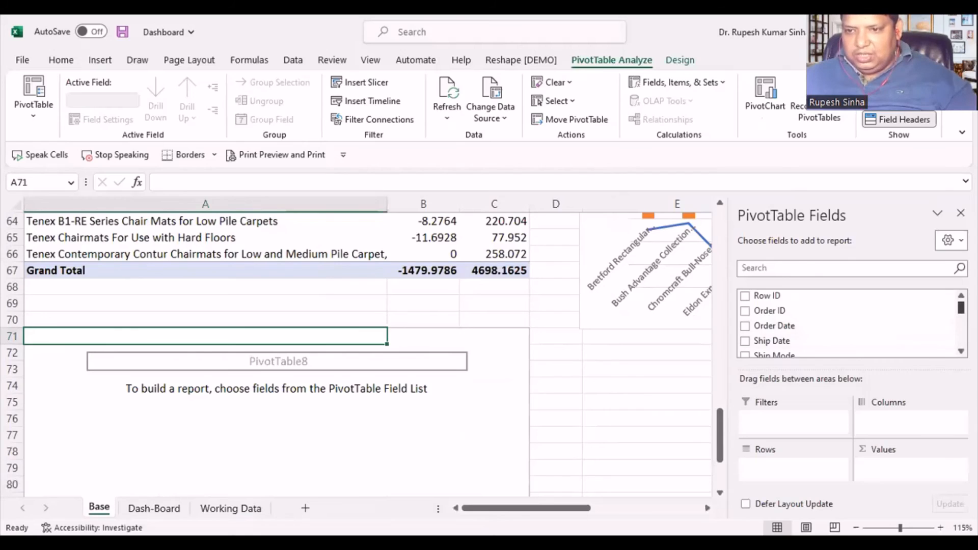
# - Add Category to the new PivotTable's rows and Profit to its values as a sum
pyautogui.scroll(-3, 848, 324)
pyautogui.scroll(-2, 848, 324)
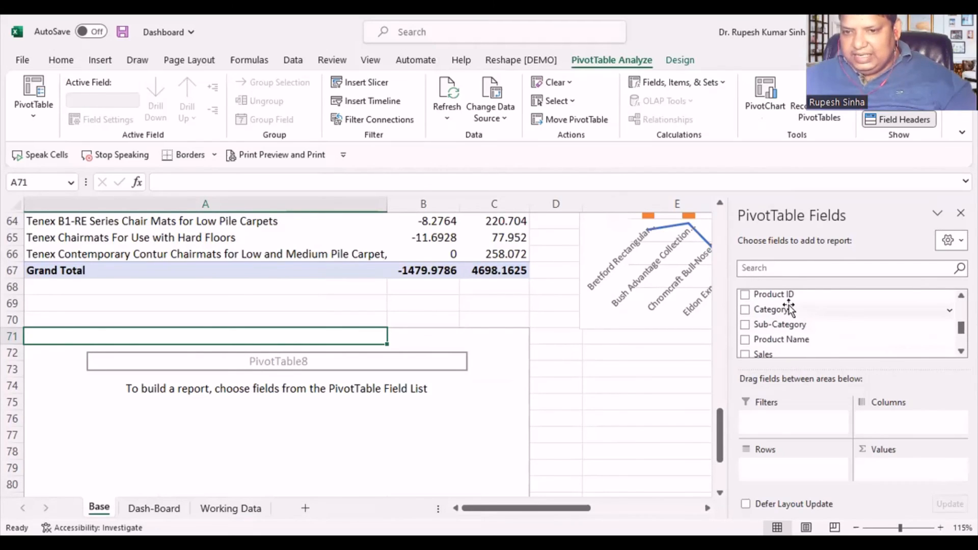
pyautogui.moveTo(787, 309); pyautogui.dragTo(779, 472)
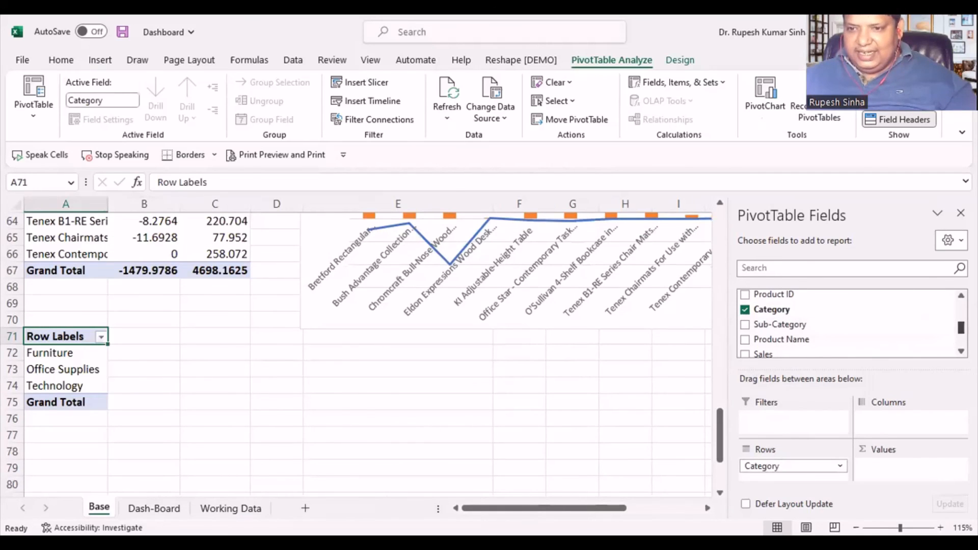
pyautogui.scroll(-5, 845, 323)
pyautogui.scroll(5, 845, 323)
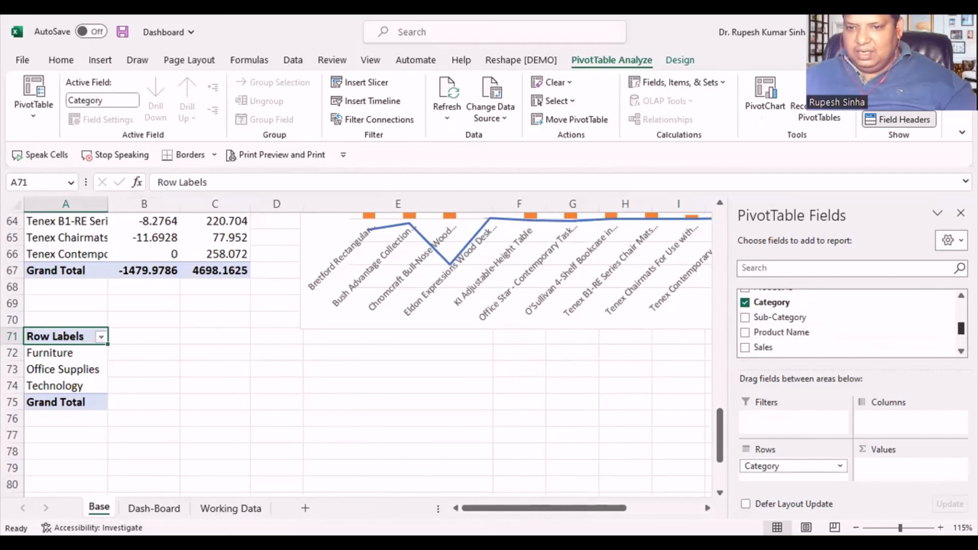
pyautogui.scroll(3, 846, 324)
pyautogui.scroll(-5, 846, 324)
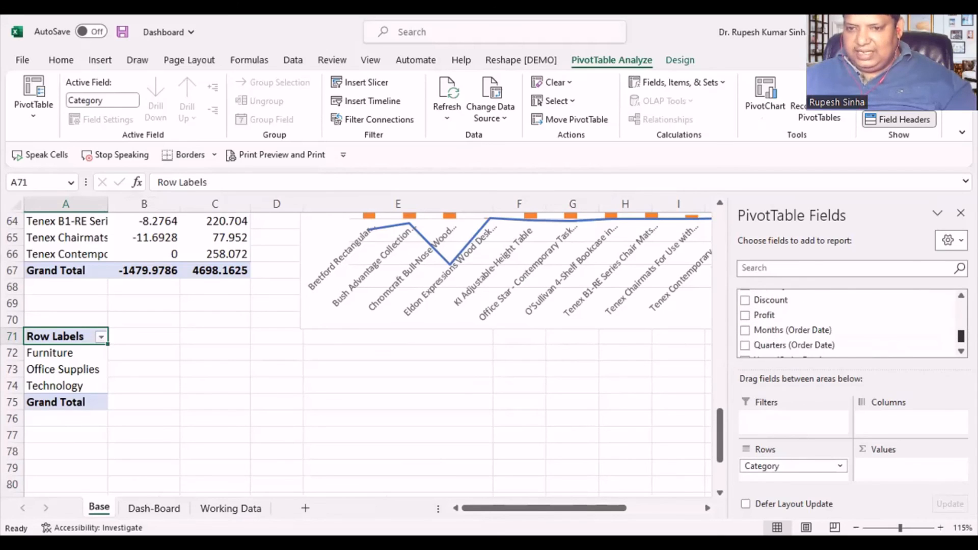
pyautogui.moveTo(786, 316); pyautogui.dragTo(886, 466)
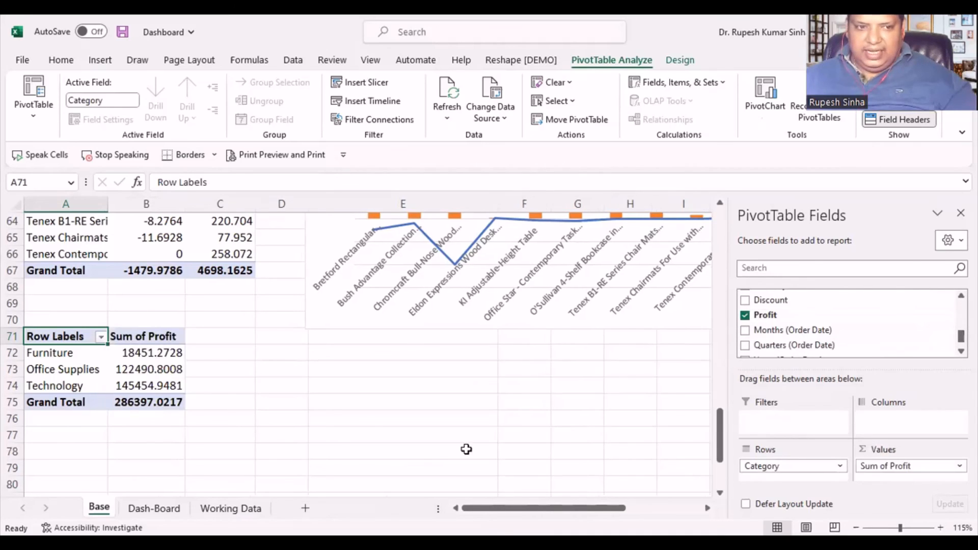
# - Insert a doughnut chart from the category profit PivotTable and move it clear of the table
pyautogui.click(144, 370)
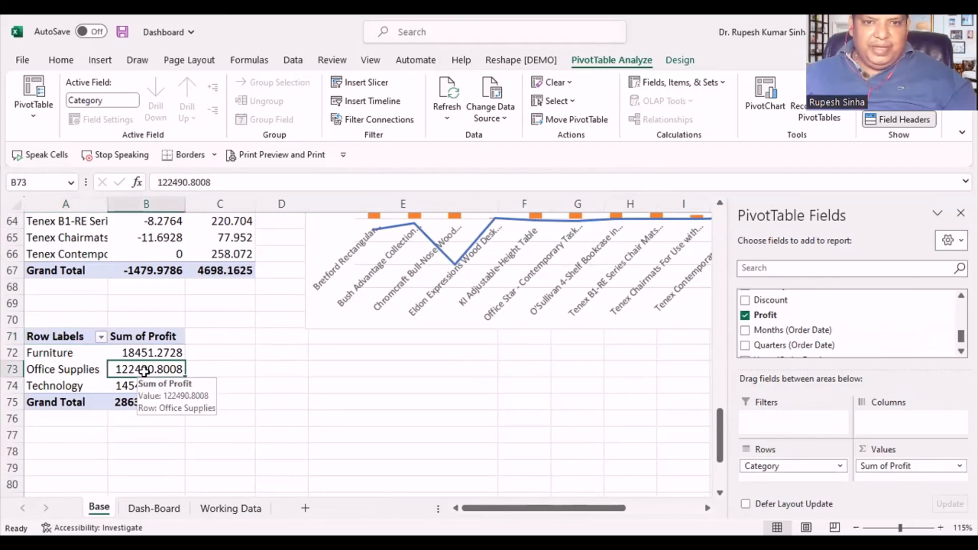
pyautogui.click(105, 63)
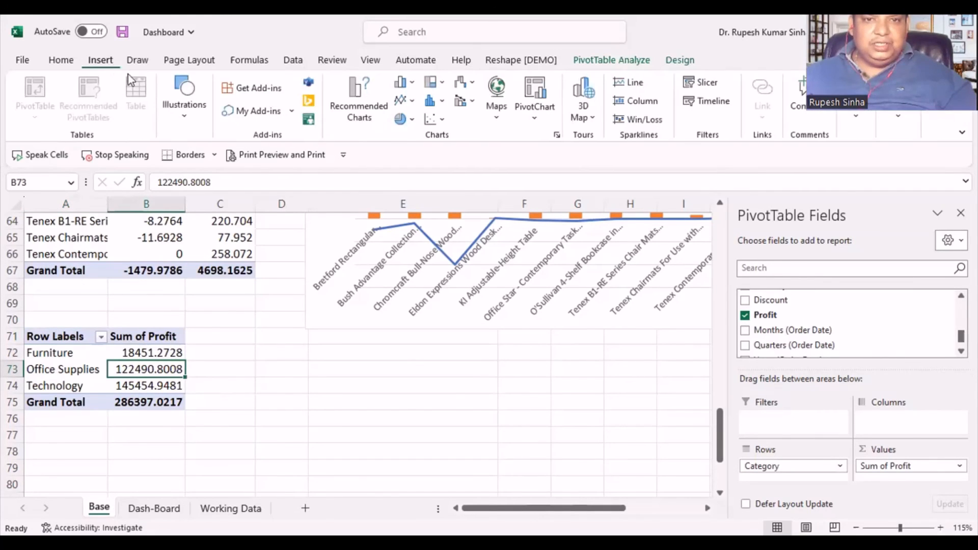
pyautogui.click(410, 120)
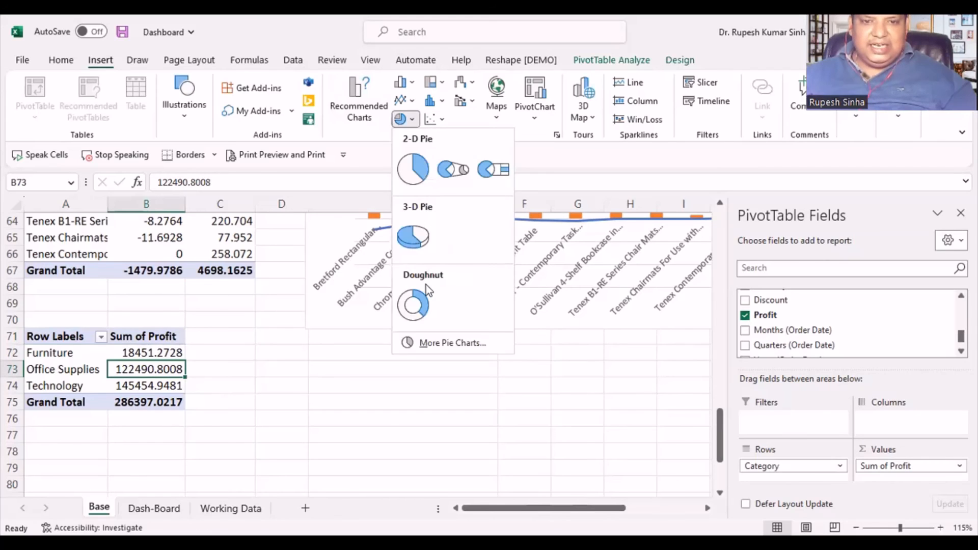
pyautogui.click(416, 312)
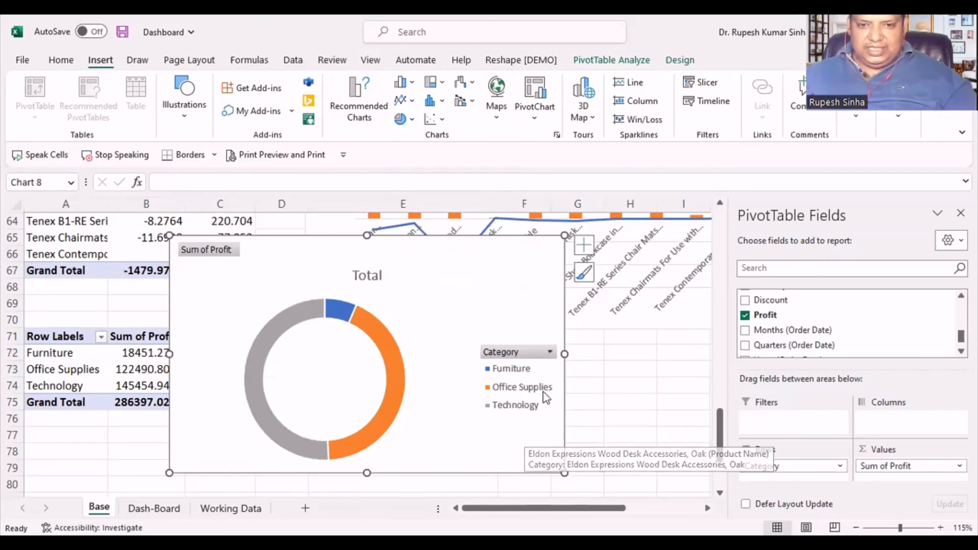
pyautogui.moveTo(462, 290); pyautogui.dragTo(497, 321)
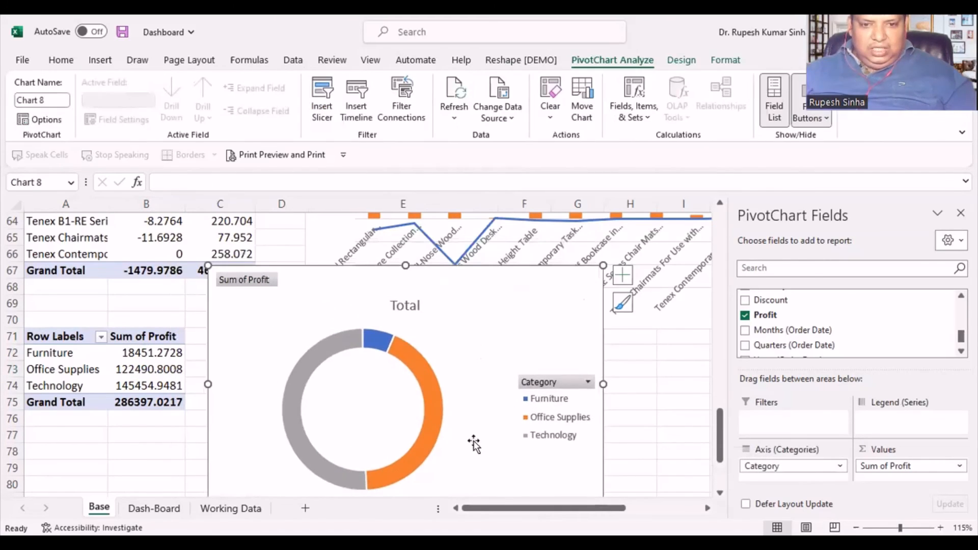
# - Add data labels to the doughnut chart's profit series
pyautogui.rightClick(434, 428)
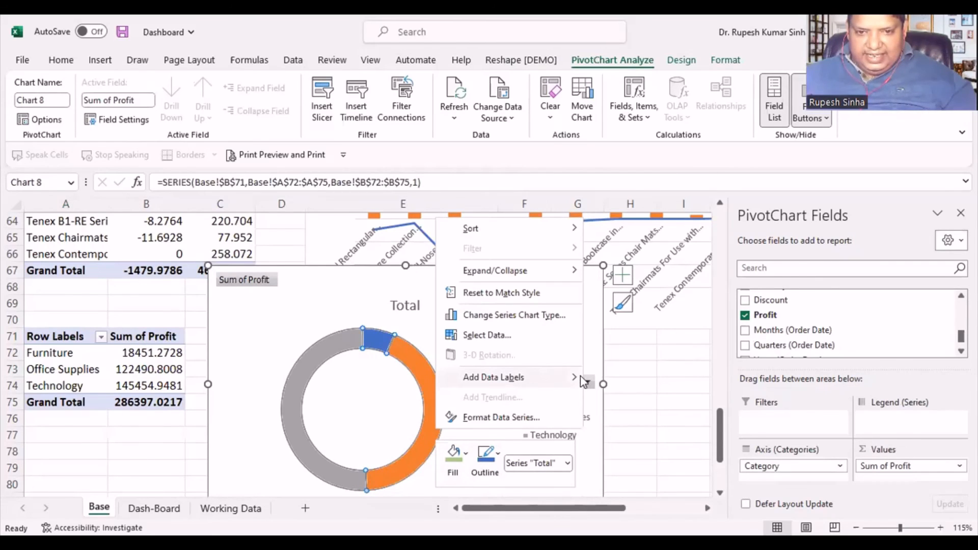
pyautogui.moveTo(584, 381)
pyautogui.click(626, 378)
pyautogui.click(675, 399)
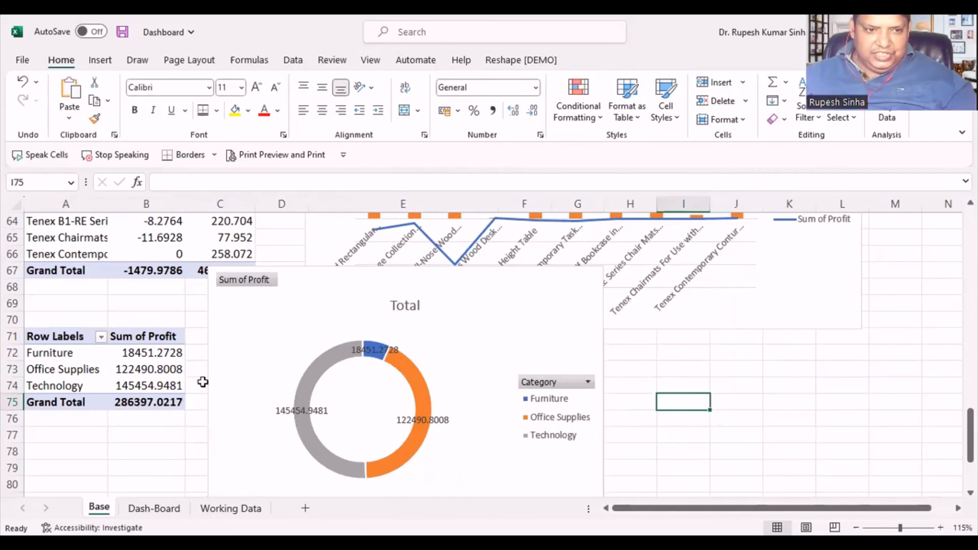
# - Copy the doughnut chart from Base and paste it into the Dash-Board sheet at cell B47
pyautogui.click(372, 289)
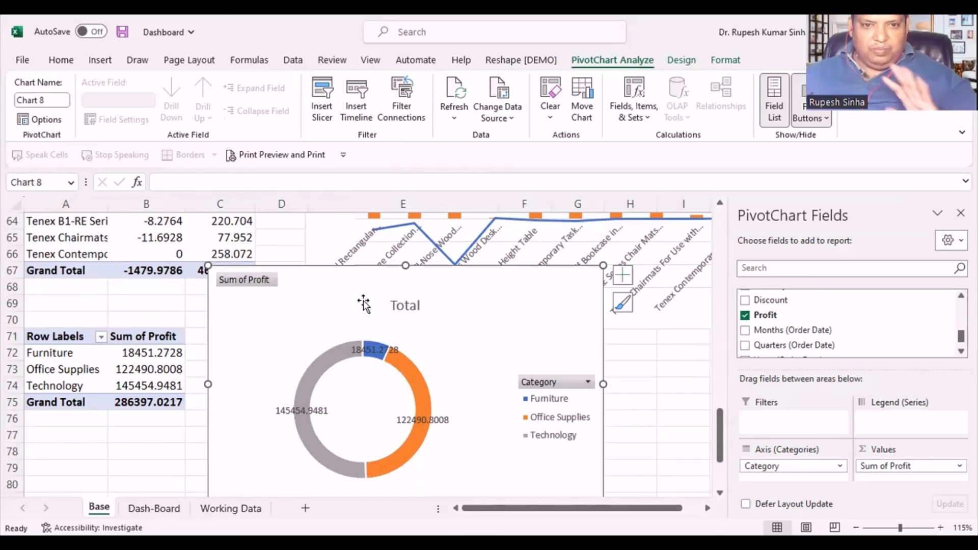
pyautogui.click(162, 508)
pyautogui.scroll(-3, 285, 459)
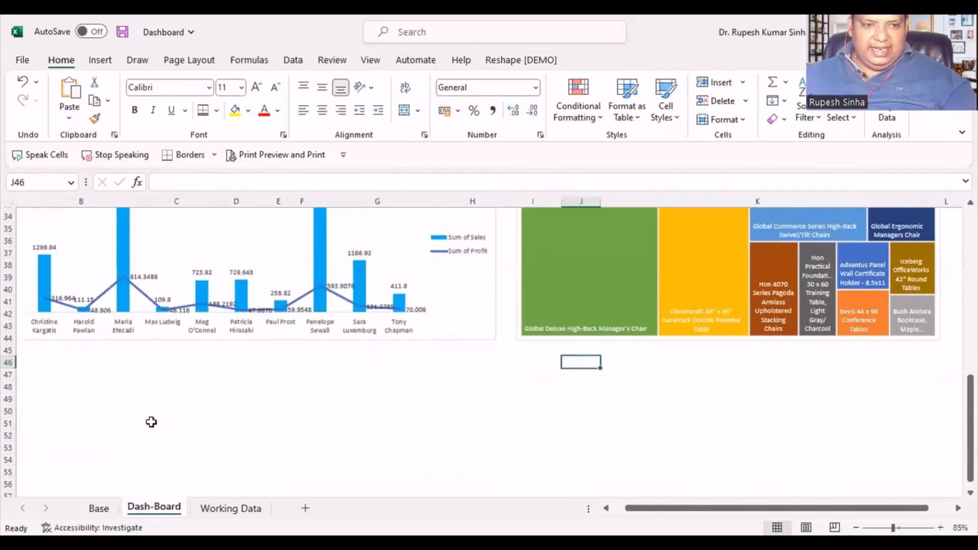
pyautogui.click(83, 371)
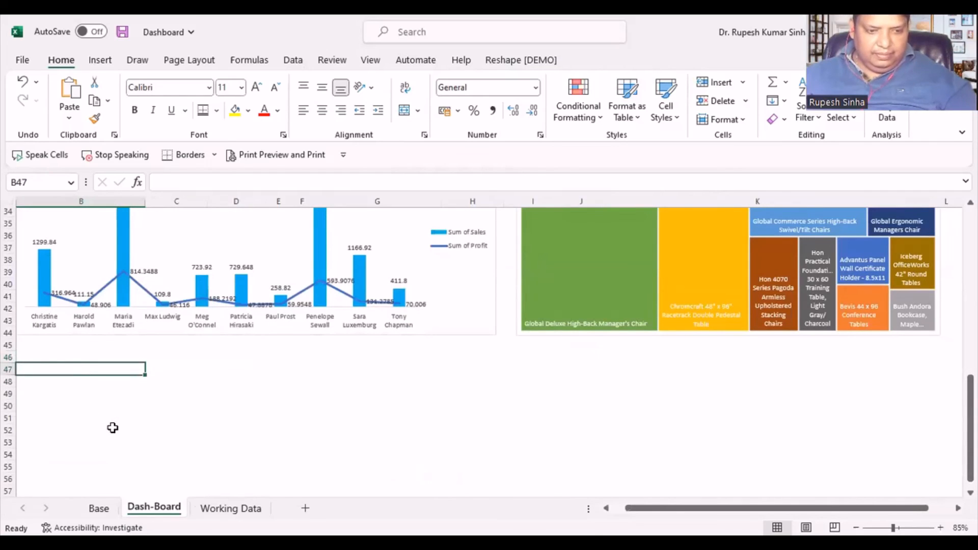
pyautogui.hotkey('ctrl', 'v')
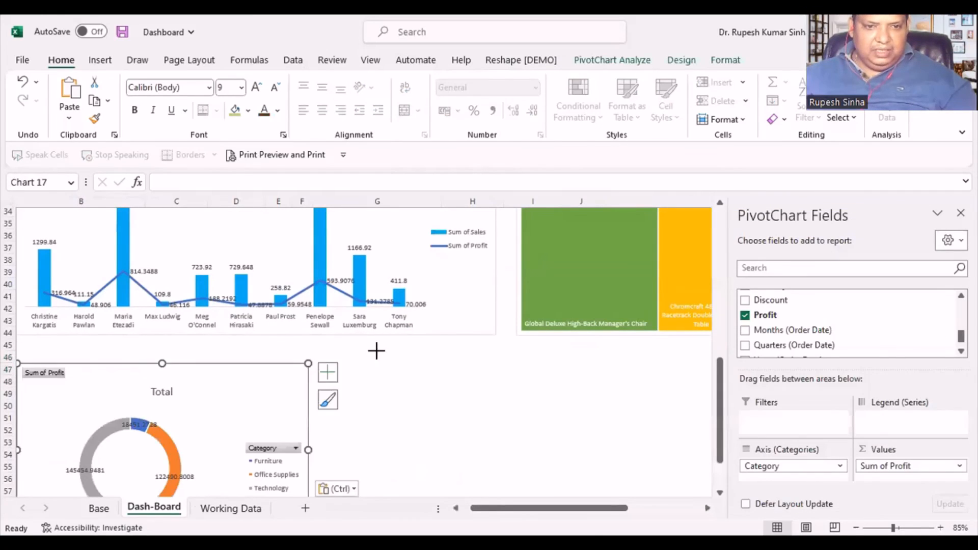
# - Enlarge the pasted doughnut chart to span about columns B to H and rows 46 to 68 beneath the column-and-line chart
pyautogui.moveTo(385, 349); pyautogui.dragTo(385, 350)
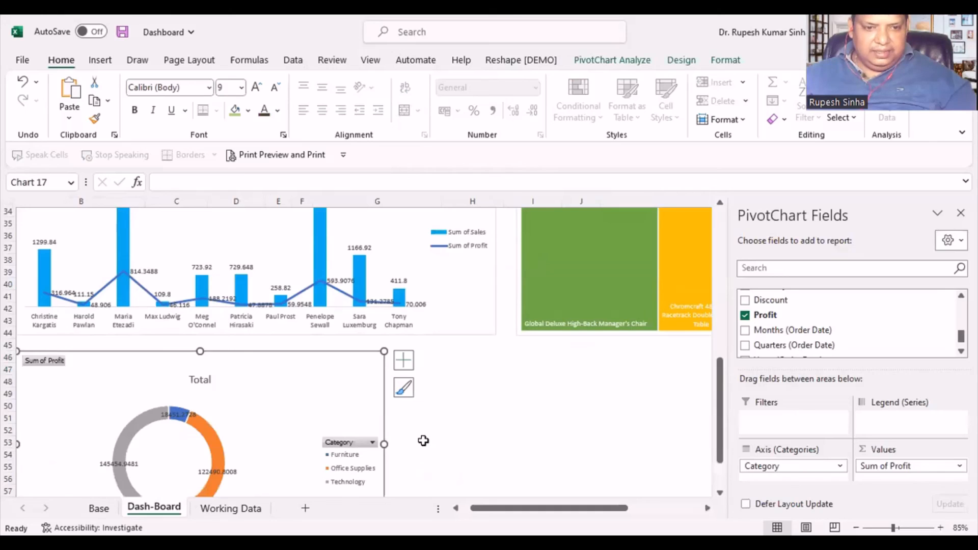
pyautogui.scroll(-2, 403, 448)
pyautogui.scroll(-2, 452, 489)
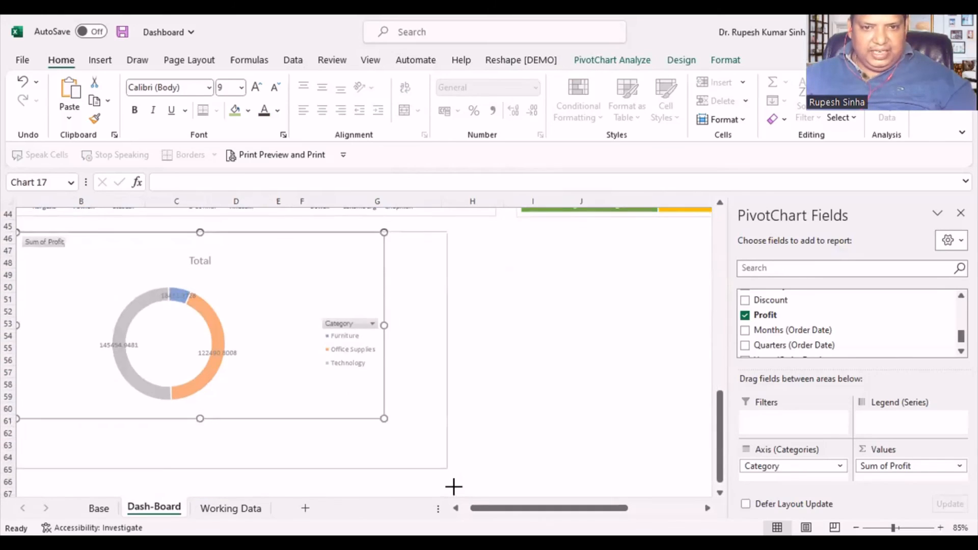
pyautogui.moveTo(476, 472); pyautogui.dragTo(482, 461)
pyautogui.click(548, 393)
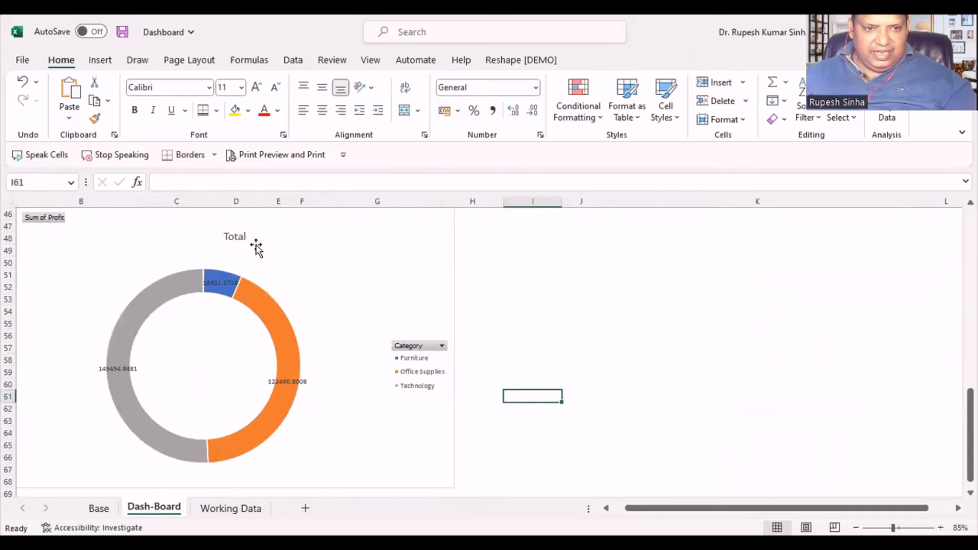
# - Delete the dashboard doughnut chart's title and set its data labels to font size 11
pyautogui.click(236, 240)
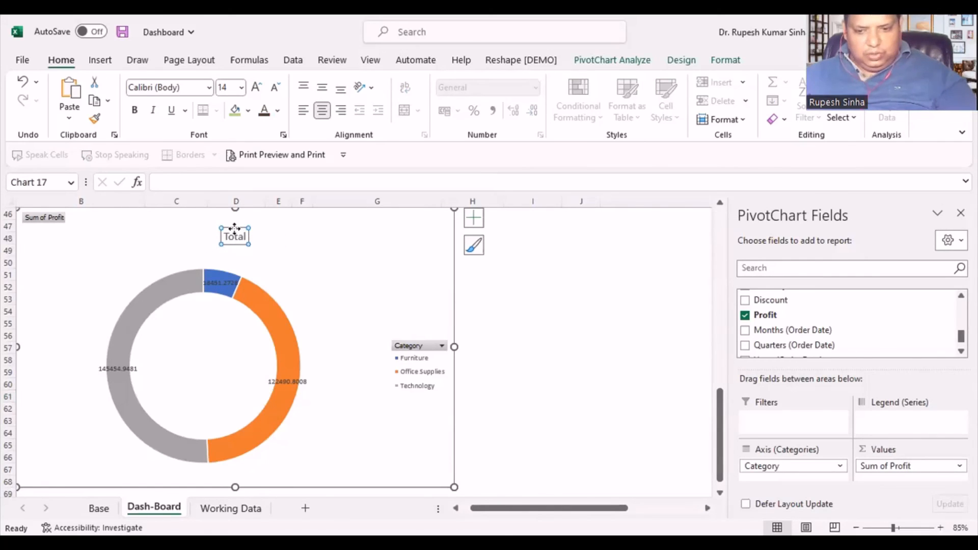
pyautogui.press('Delete')
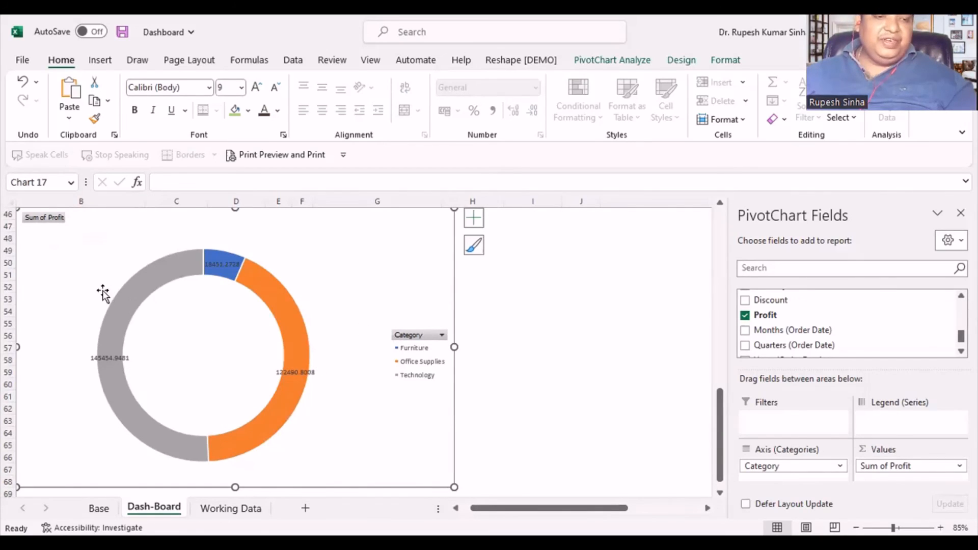
pyautogui.click(107, 358)
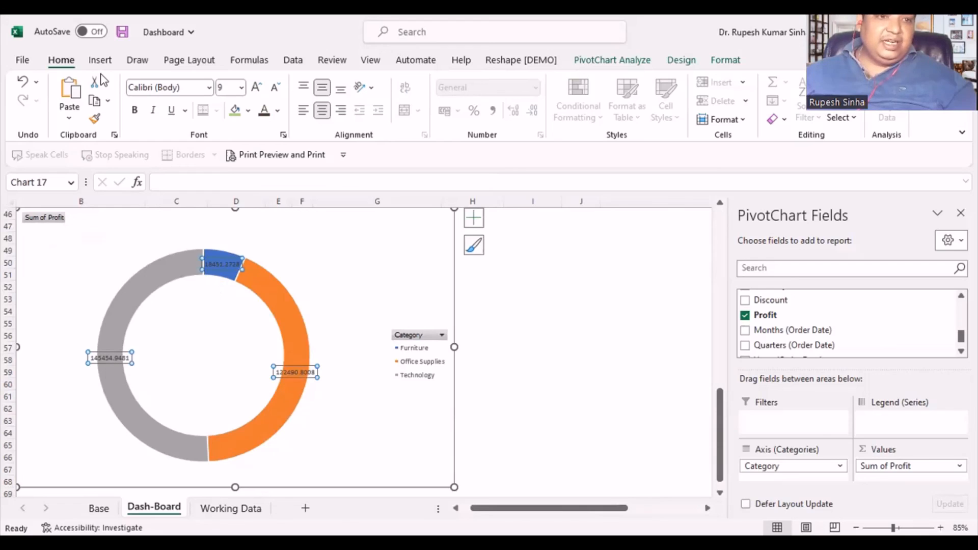
pyautogui.click(258, 87)
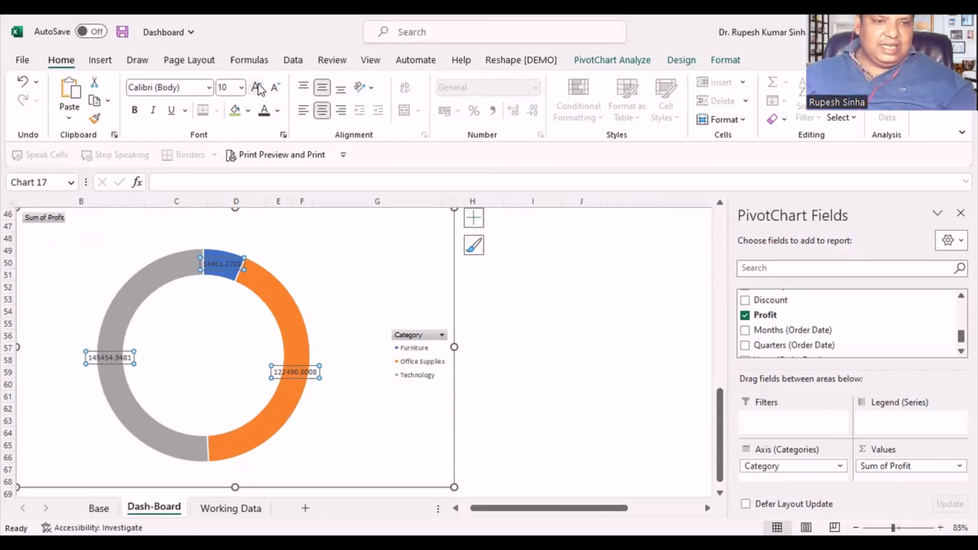
pyautogui.click(257, 88)
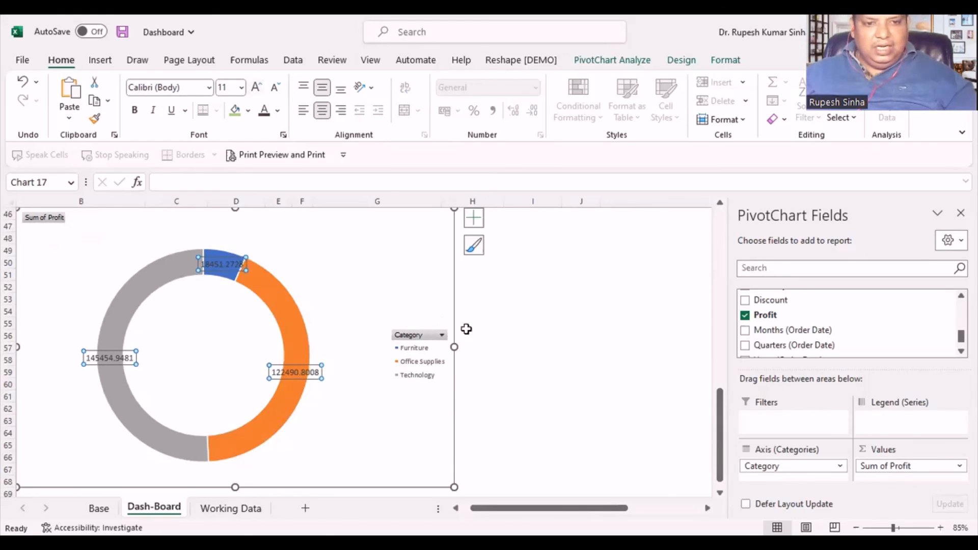
pyautogui.click(566, 389)
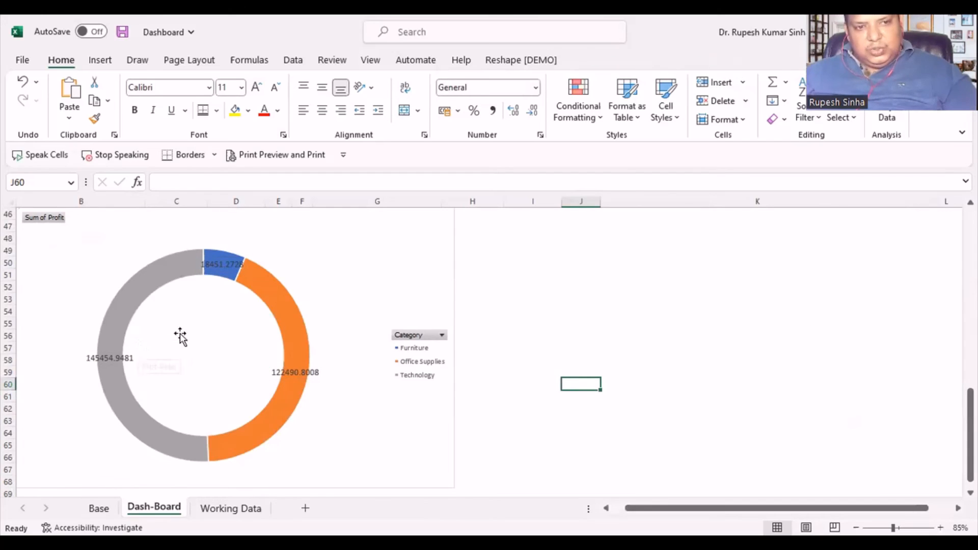
# - Check the profit grand total in cell B75 of Base and draw a rounded rectangle inside the Dash-Board doughnut chart
pyautogui.scroll(1, 219, 376)
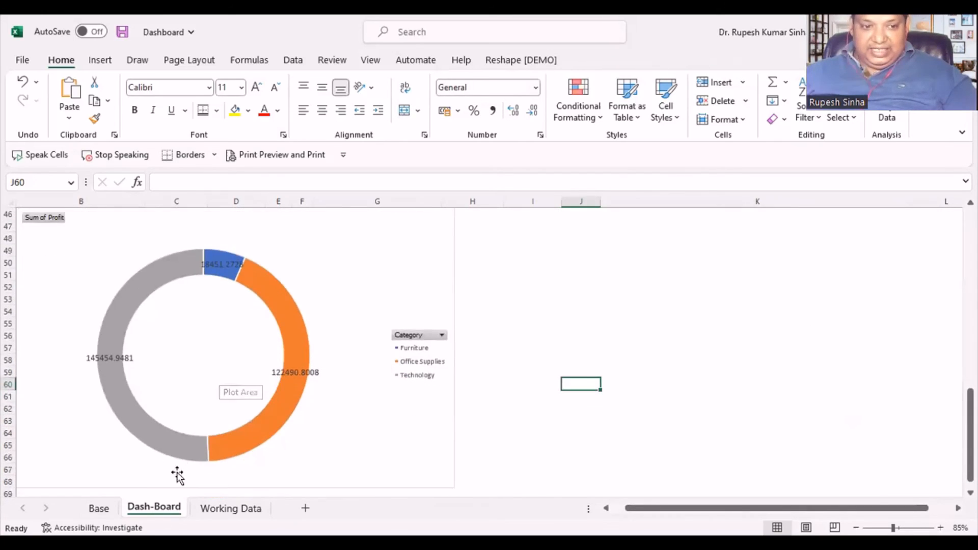
pyautogui.click(98, 508)
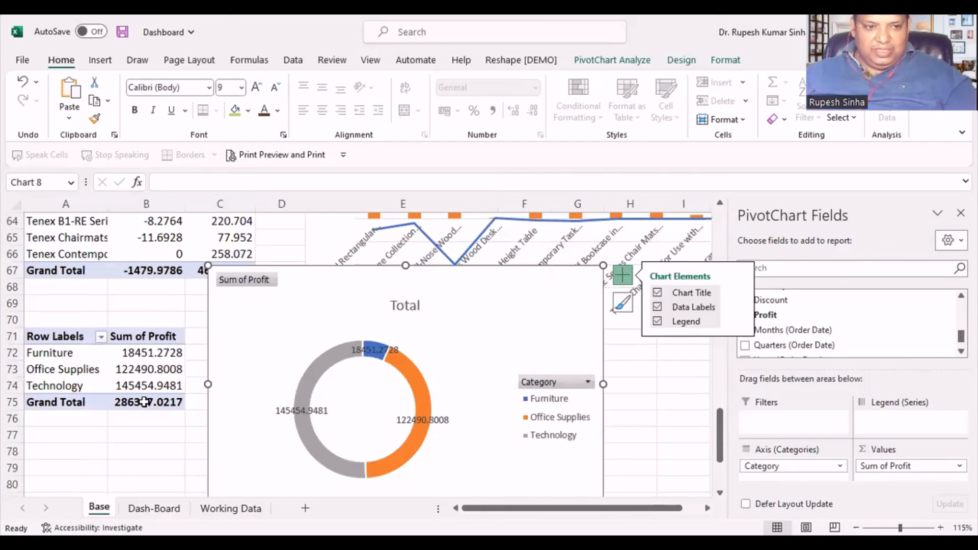
pyautogui.click(145, 403)
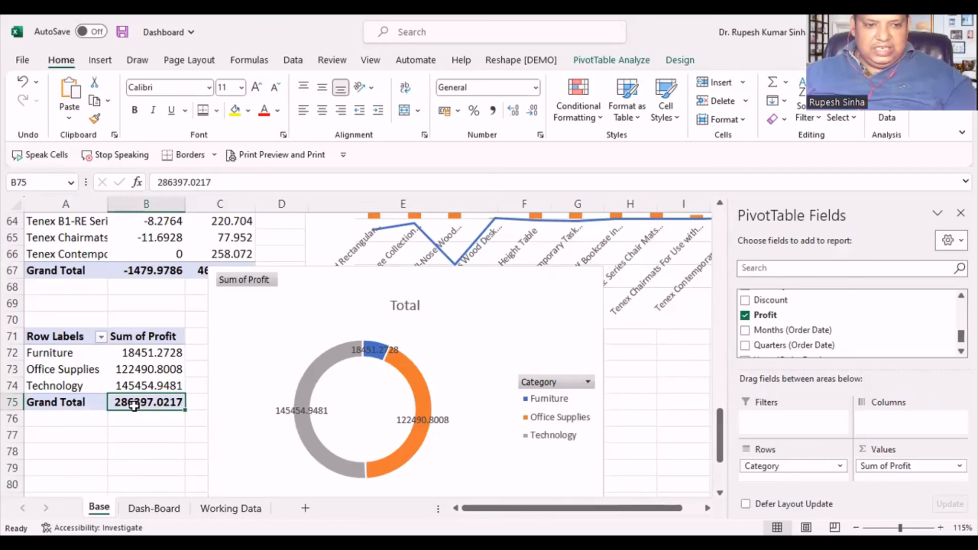
pyautogui.click(155, 508)
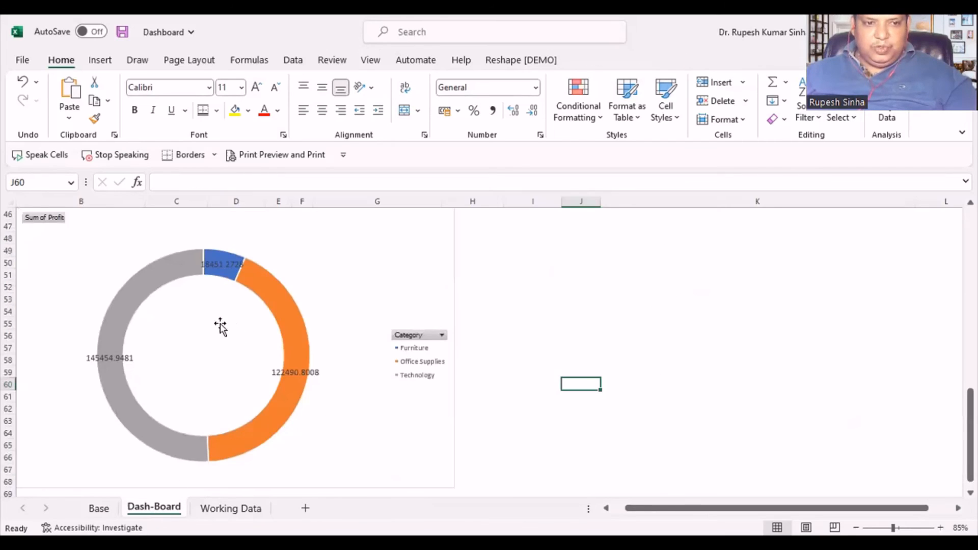
pyautogui.click(100, 60)
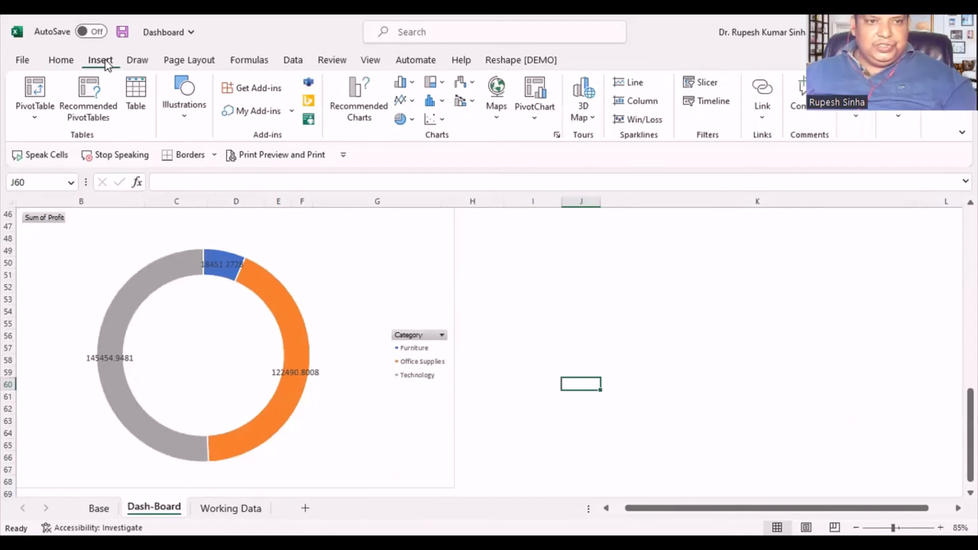
pyautogui.click(185, 111)
pyautogui.click(213, 183)
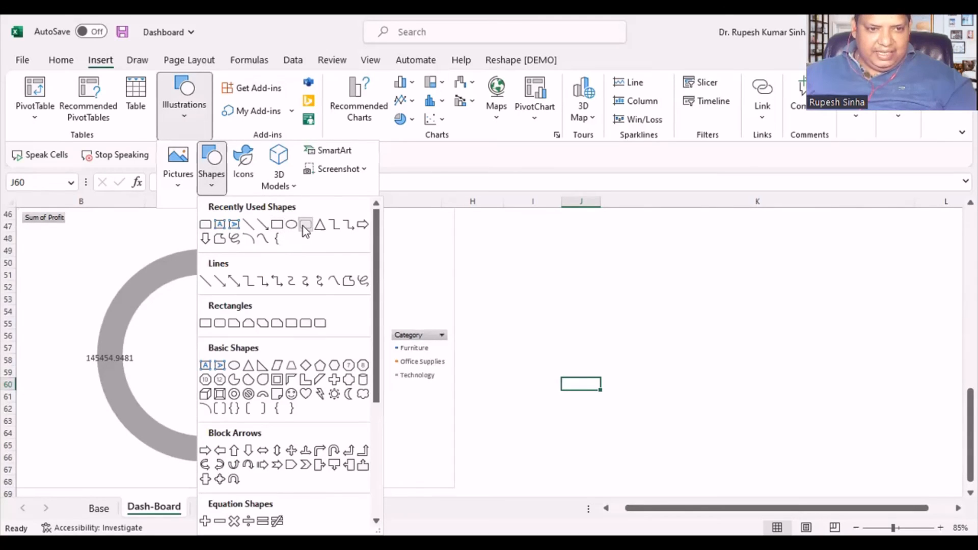
pyautogui.click(306, 230)
pyautogui.moveTo(155, 326)
pyautogui.mouseDown()
pyautogui.moveTo(251, 382)
pyautogui.moveTo(207, 359)
pyautogui.mouseUp()
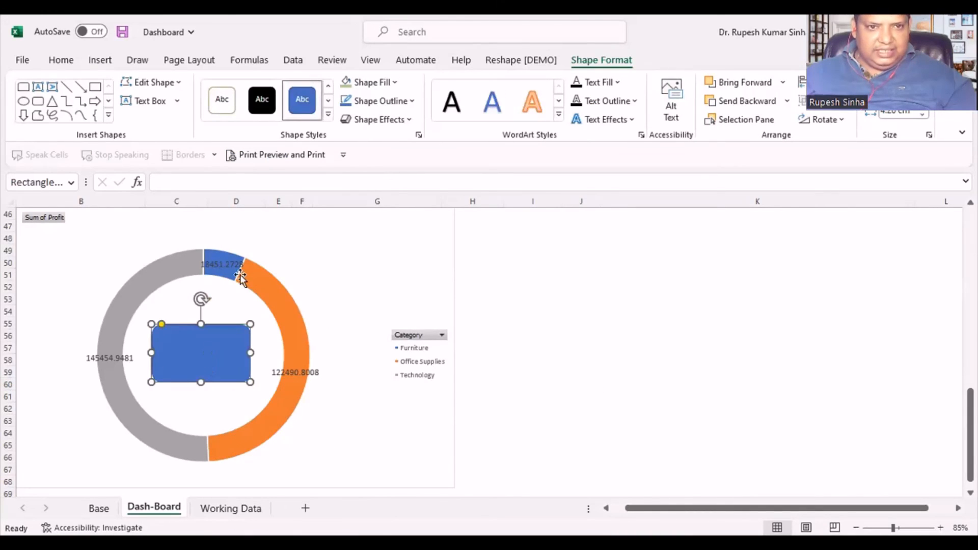
# - Apply the light blue Accent 5 theme style to the rounded rectangle and widen it to about 5.6 cm
pyautogui.click(328, 114)
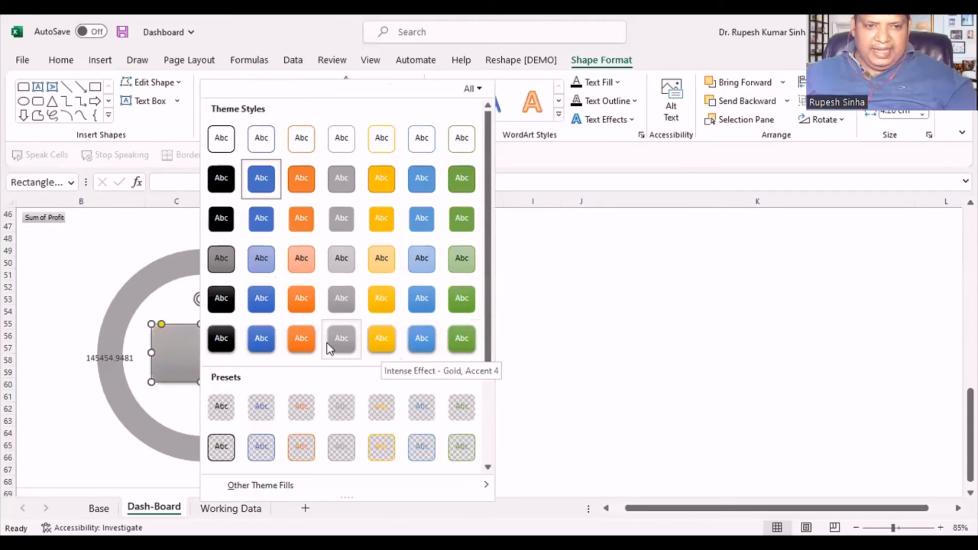
pyautogui.click(561, 369)
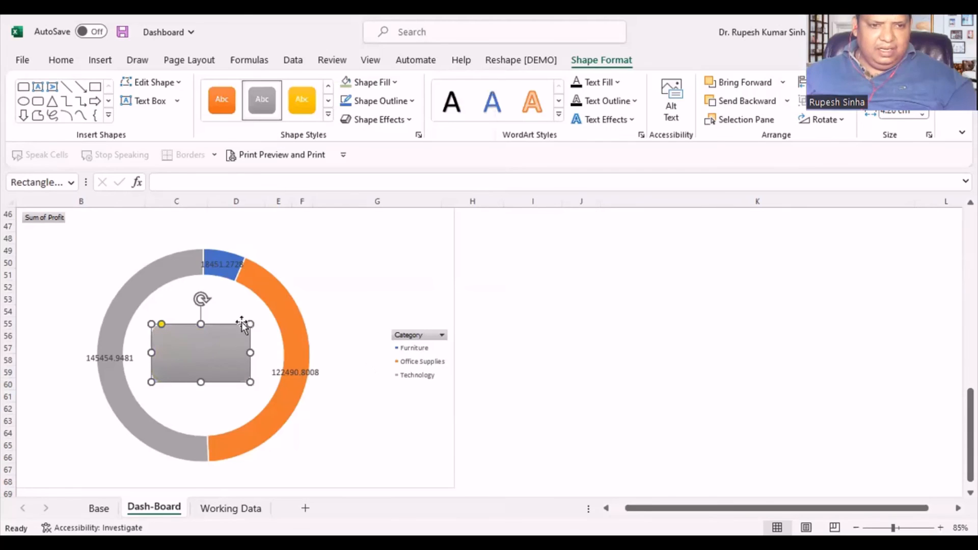
pyautogui.click(329, 117)
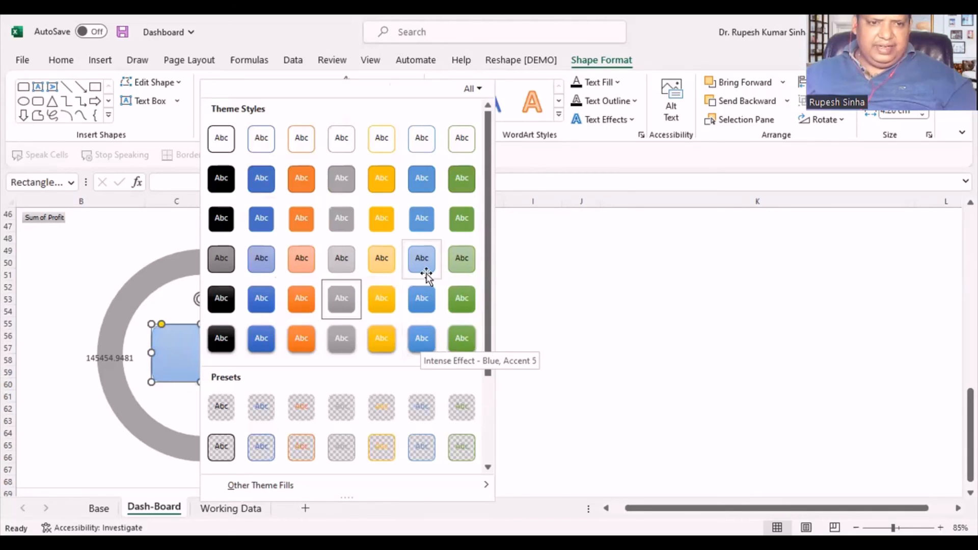
pyautogui.click(186, 356)
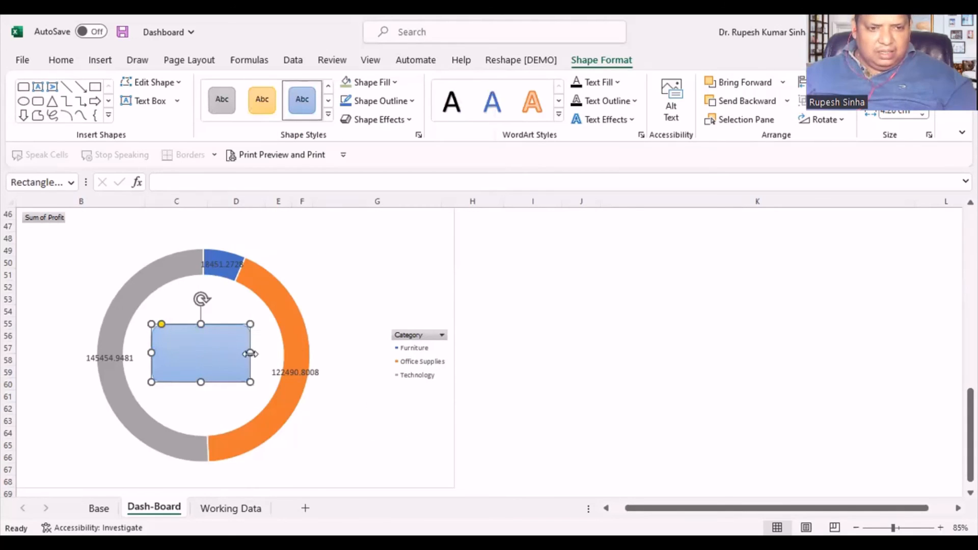
pyautogui.moveTo(250, 351); pyautogui.dragTo(273, 352)
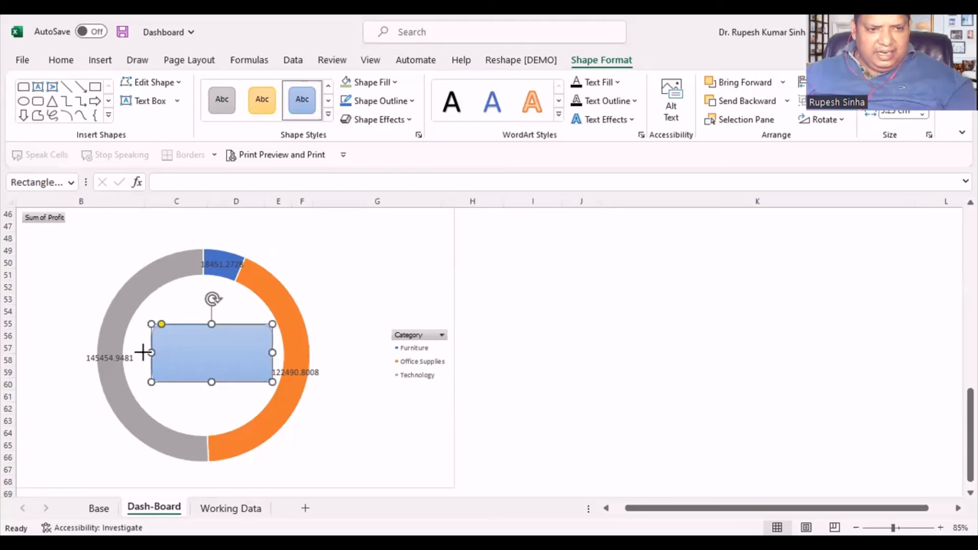
pyautogui.moveTo(143, 352); pyautogui.dragTo(143, 353)
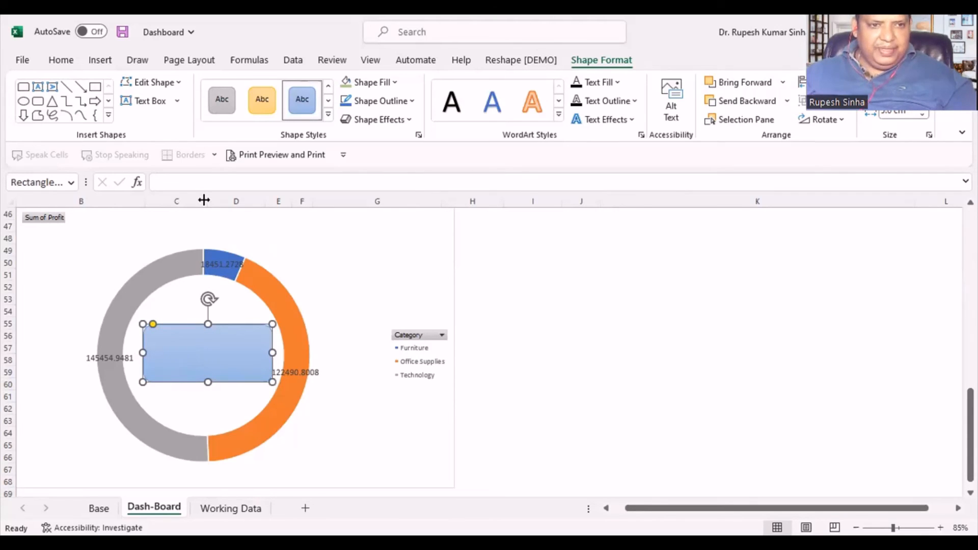
# - Try to link the rounded rectangle's text to the profit grand total with the formula =Base!B75
pyautogui.click(181, 179)
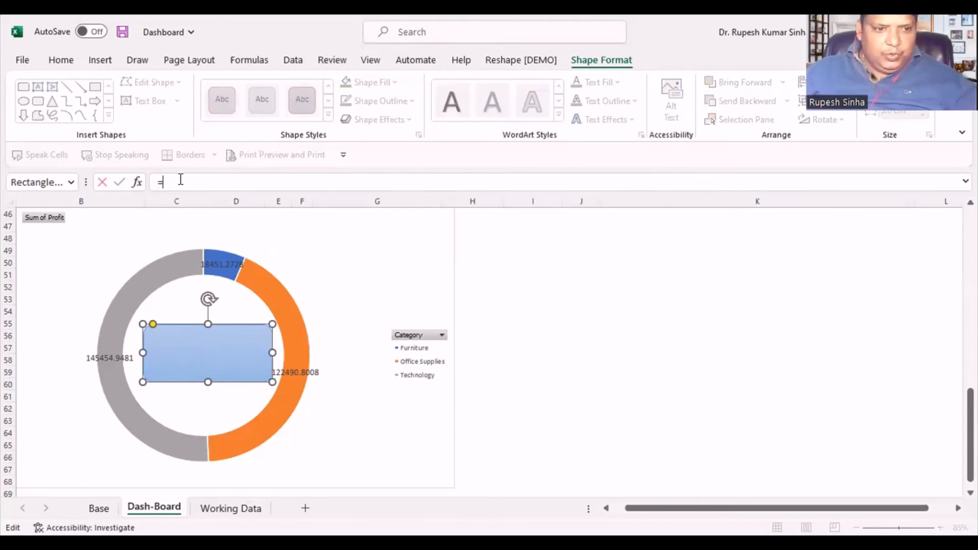
pyautogui.click(100, 507)
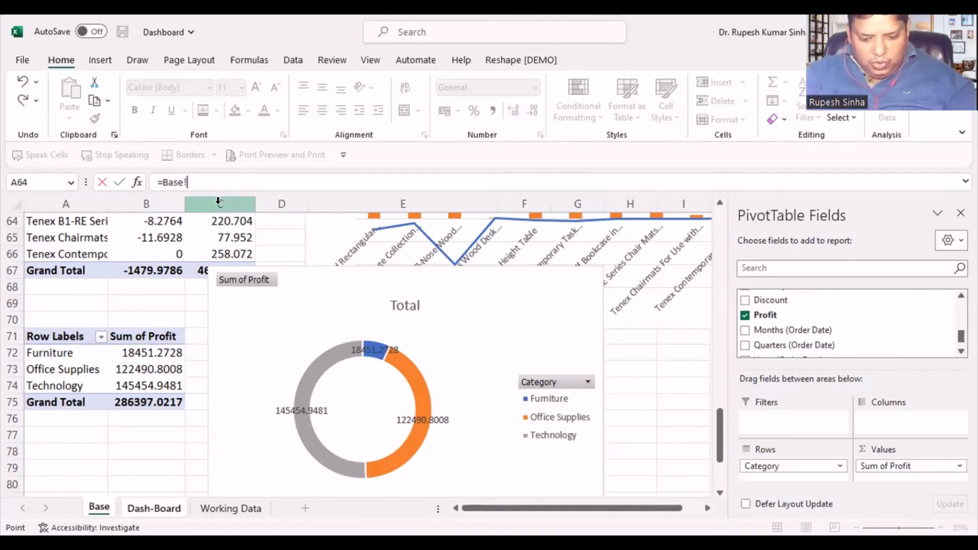
pyautogui.write('B75')
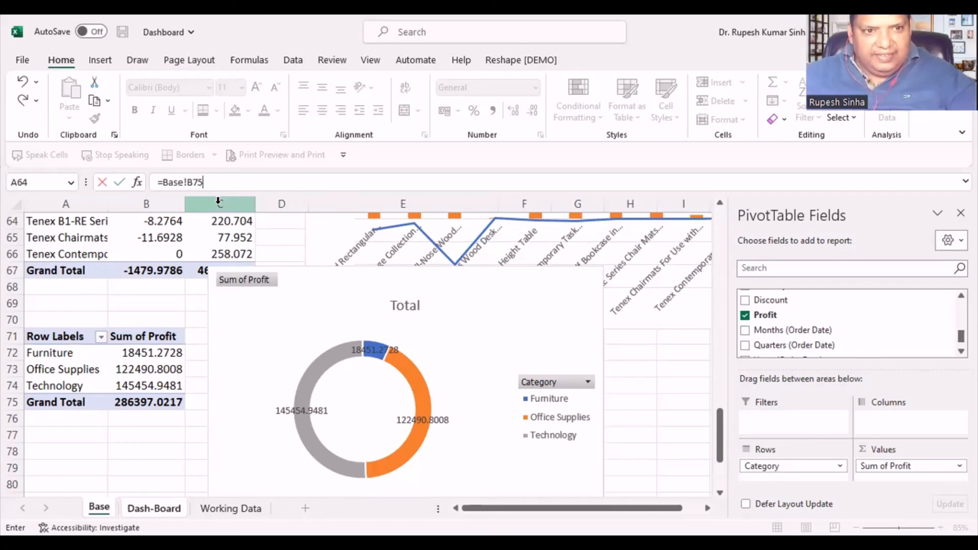
pyautogui.press('Return')
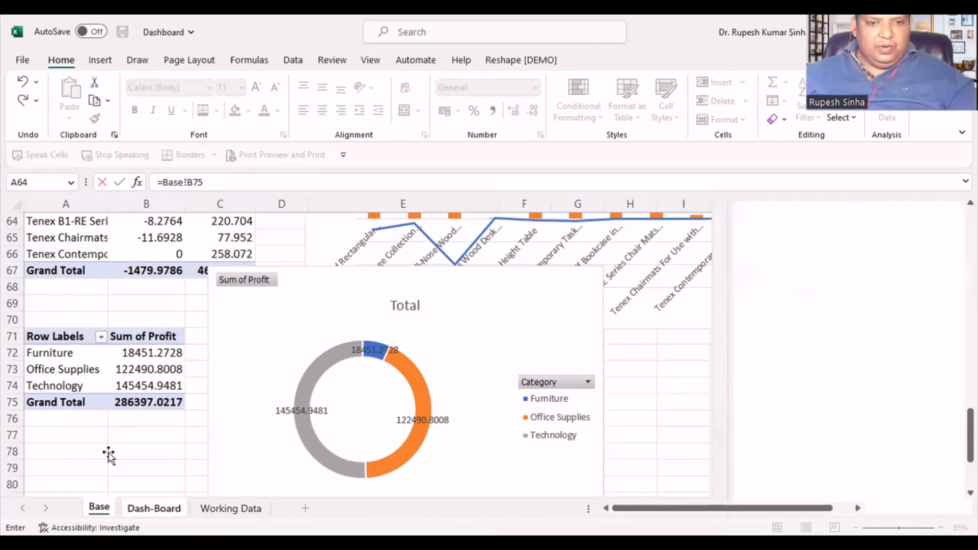
pyautogui.hotkey('ctrl', 'pagedown')
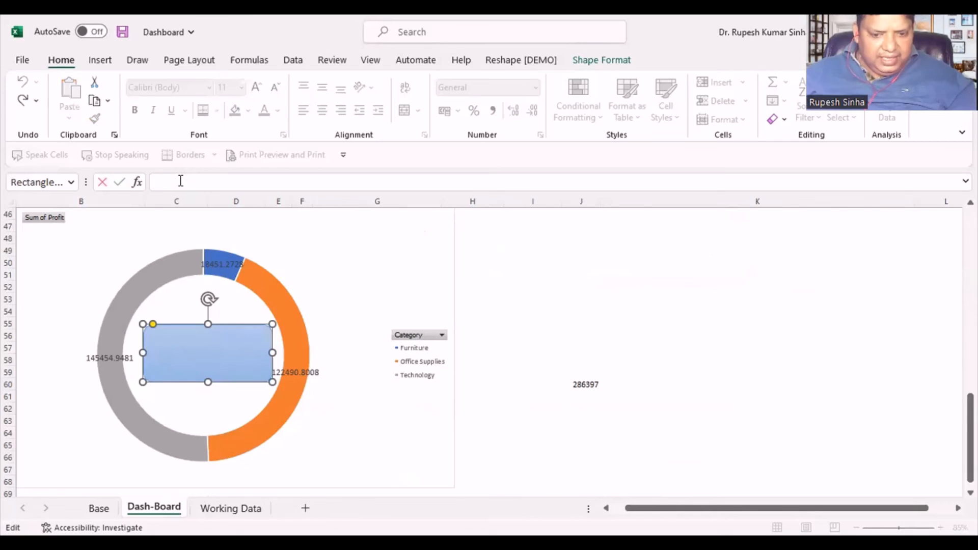
# - Link the rectangle inside the doughnut to the category profit grand total by entering =Base!B75 as its formula
pyautogui.write('=')
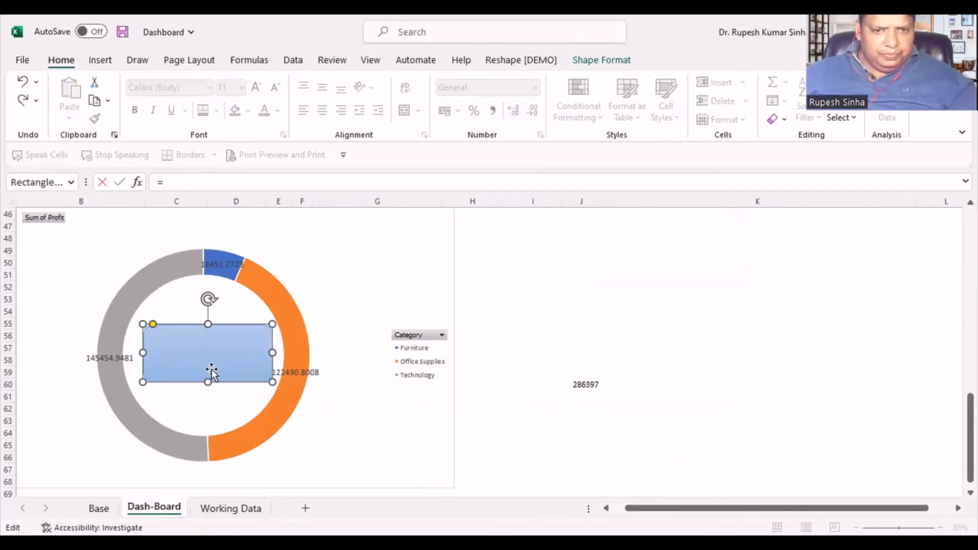
pyautogui.click(99, 508)
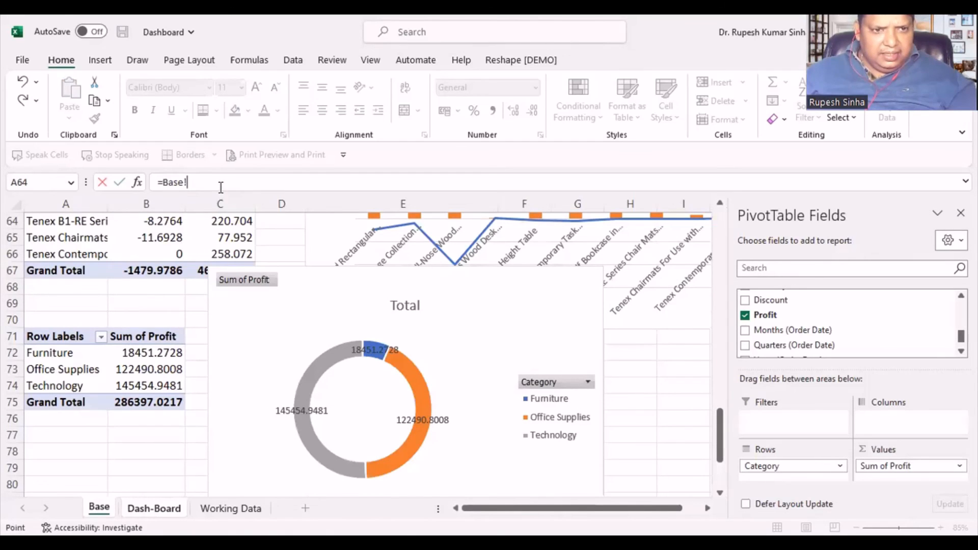
pyautogui.write('B')
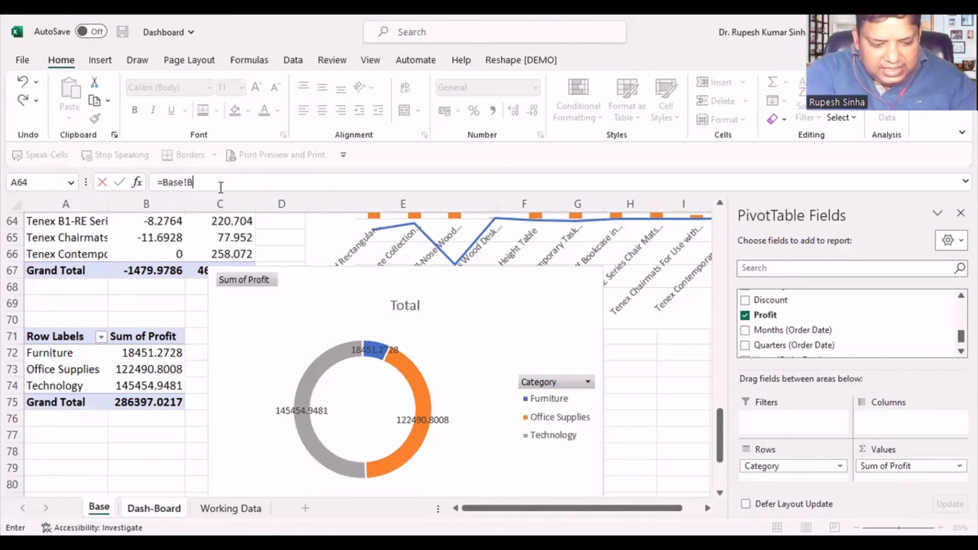
pyautogui.write('75')
pyautogui.press('Return')
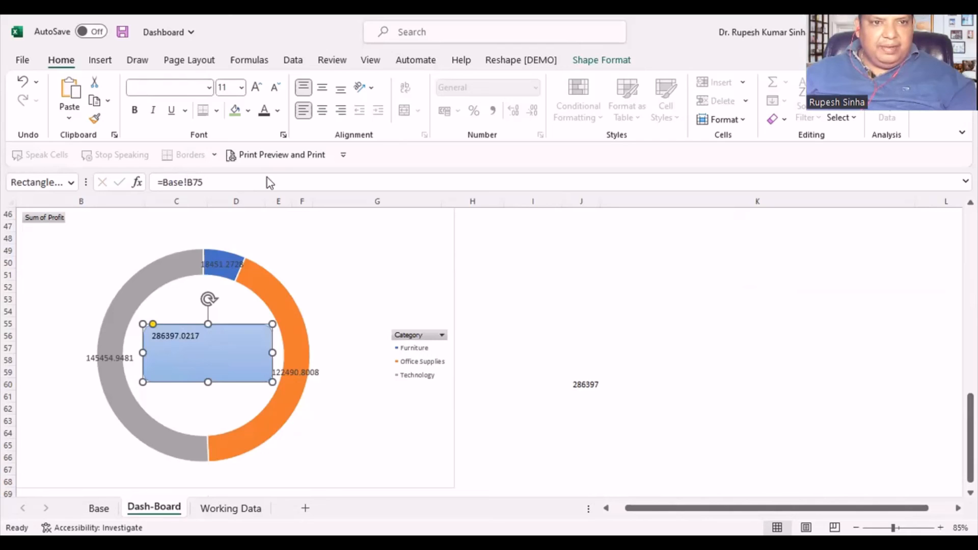
# - Set the rectangle's text to font size 20, centre it horizontally and vertically, and fully round the shape's corners
pyautogui.click(257, 91)
pyautogui.click(256, 91)
pyautogui.click(256, 92)
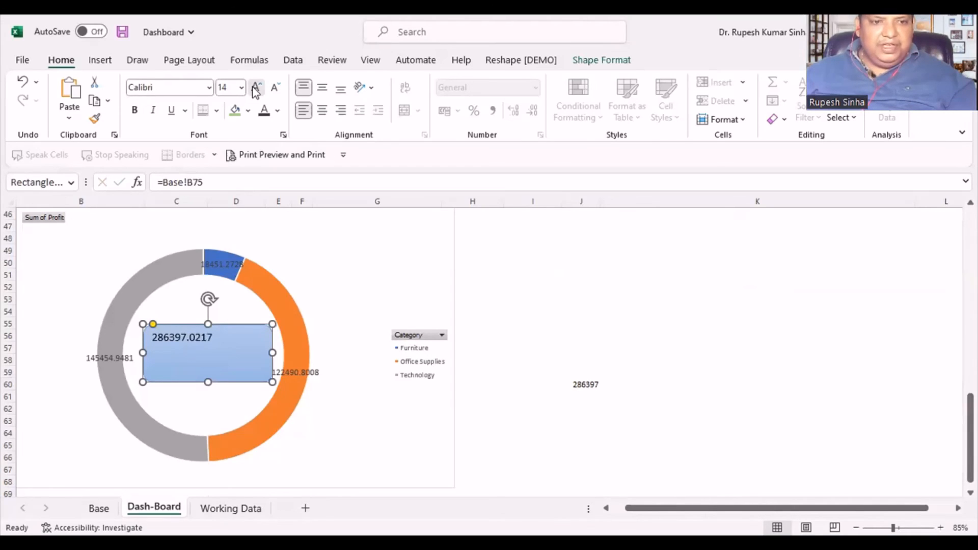
pyautogui.click(256, 92)
pyautogui.click(256, 92)
pyautogui.click(321, 110)
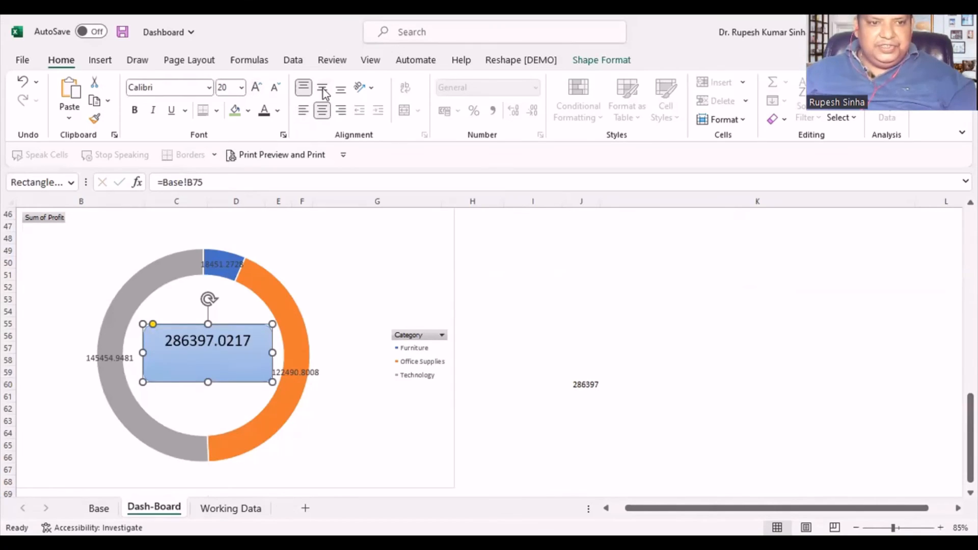
pyautogui.click(322, 88)
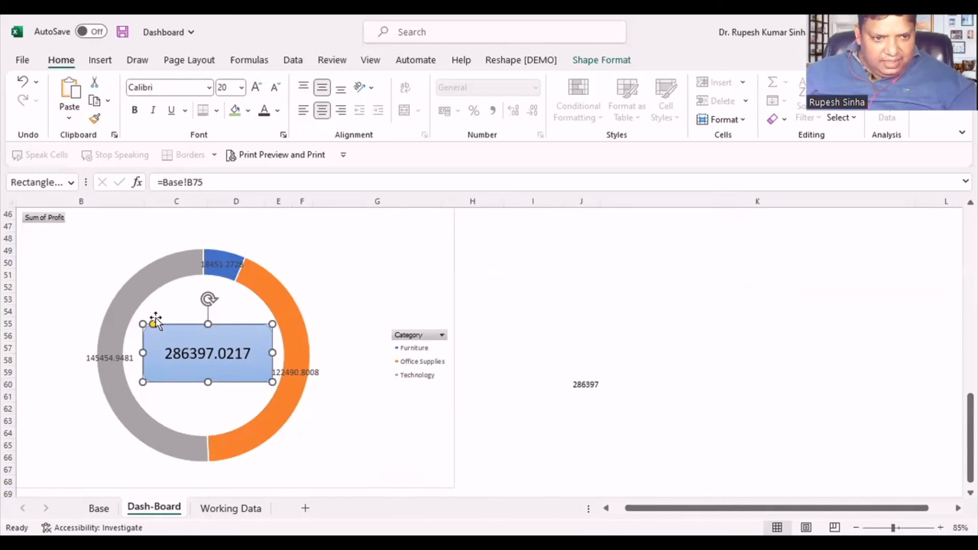
pyautogui.moveTo(153, 325); pyautogui.dragTo(228, 327)
# - Reduce the category profit values in B72:B75 on Base to two decimal places and save the workbook
pyautogui.click(99, 508)
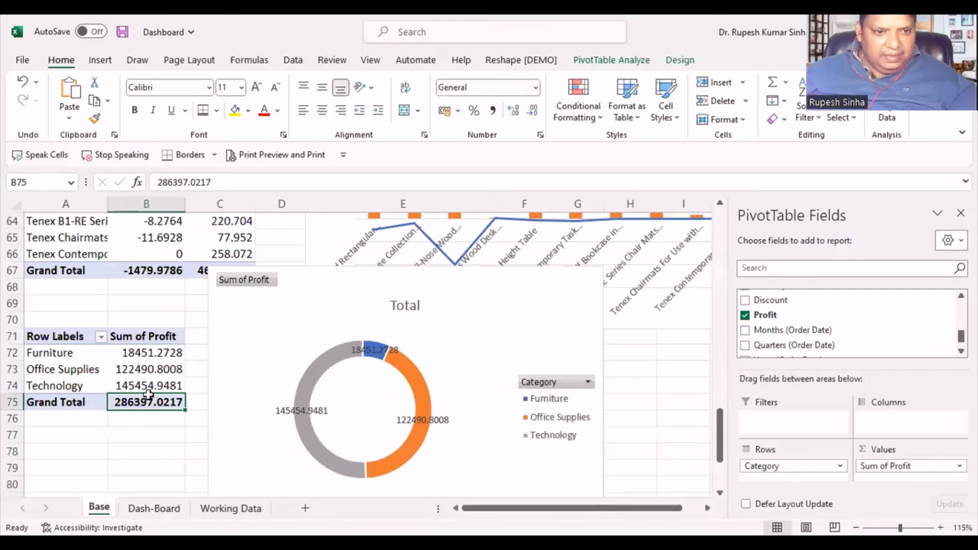
pyautogui.moveTo(149, 353); pyautogui.dragTo(145, 403)
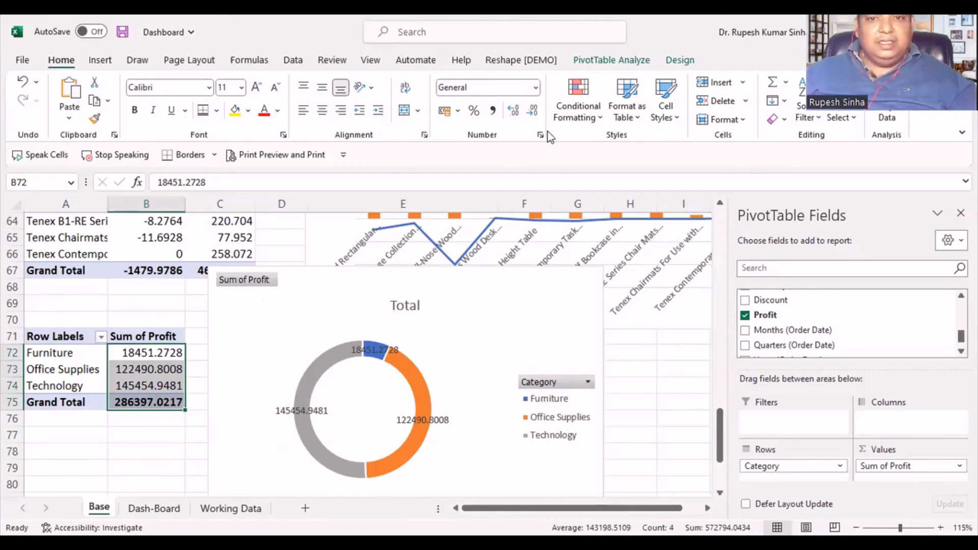
pyautogui.click(533, 111)
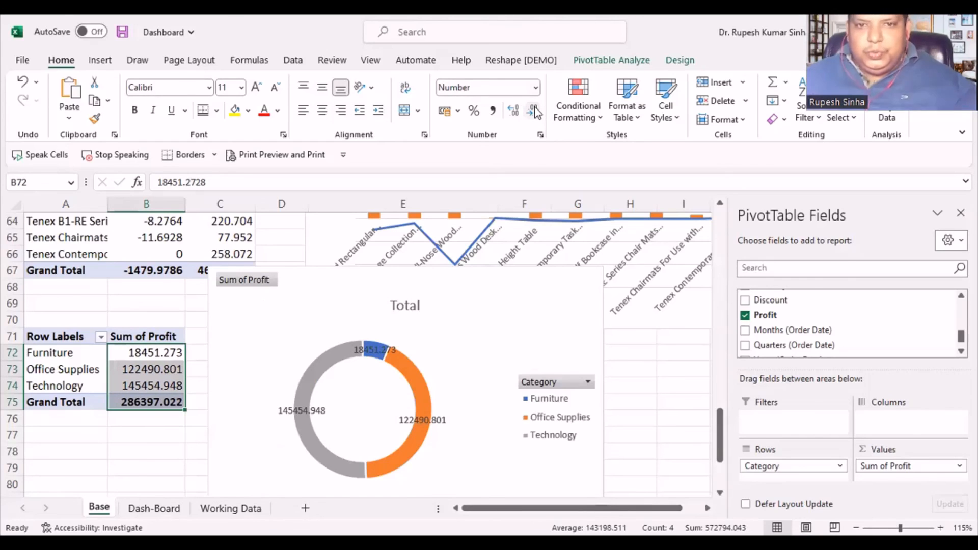
pyautogui.click(533, 110)
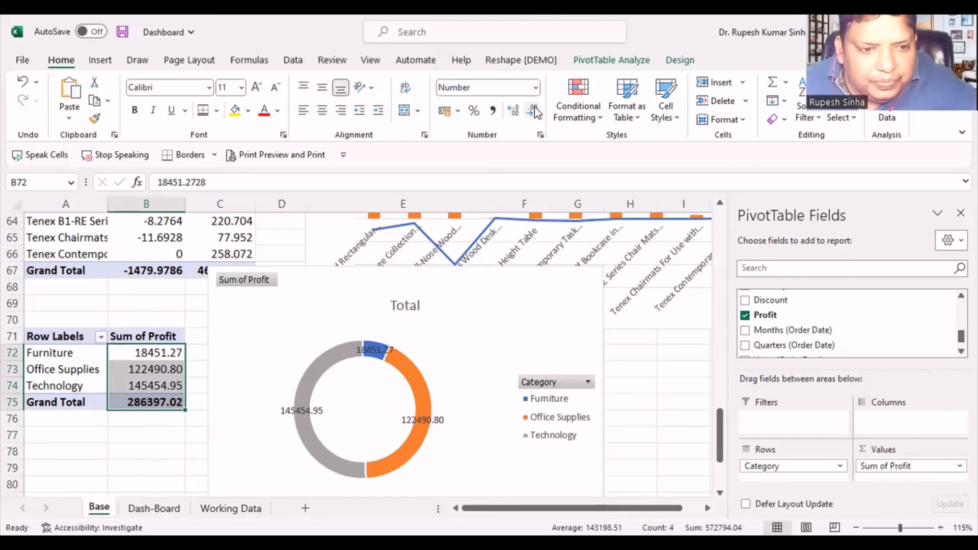
pyautogui.click(164, 452)
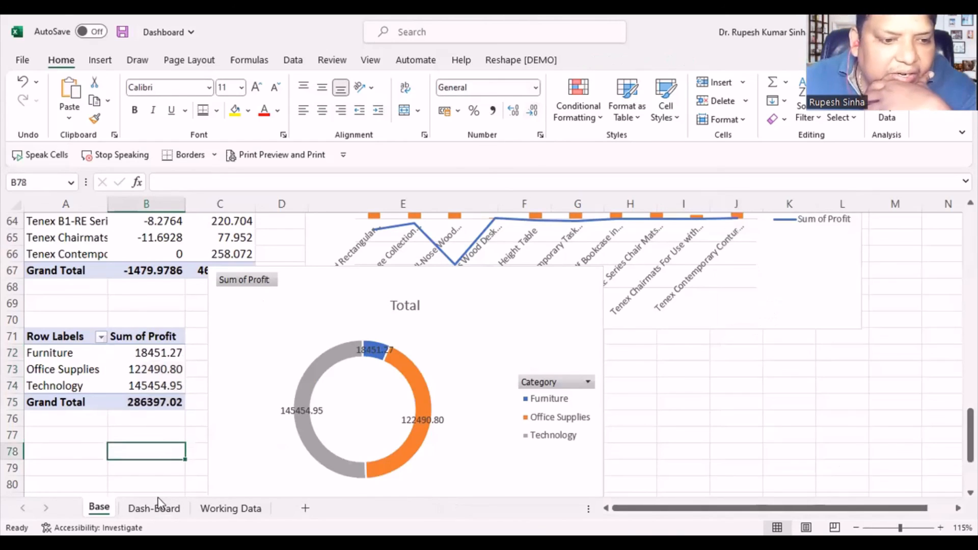
pyautogui.click(122, 32)
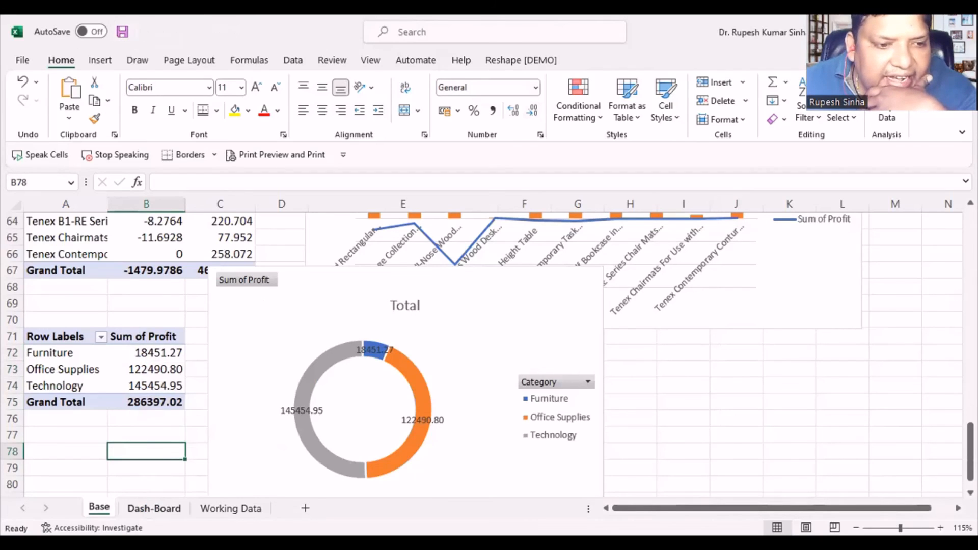
# - Add a text box reading "Total Profit" above the total inside the doughnut on Dash-Board
pyautogui.click(153, 508)
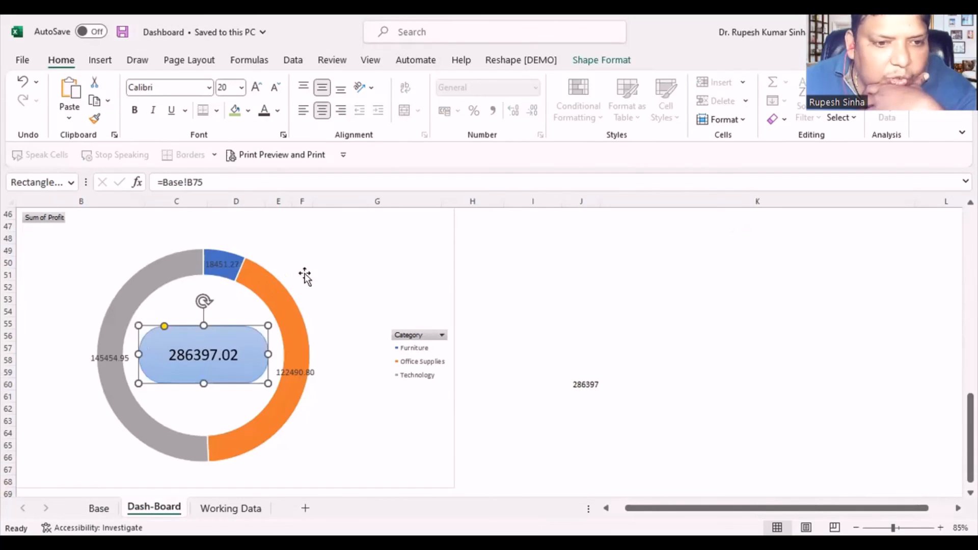
pyautogui.click(184, 316)
pyautogui.click(184, 338)
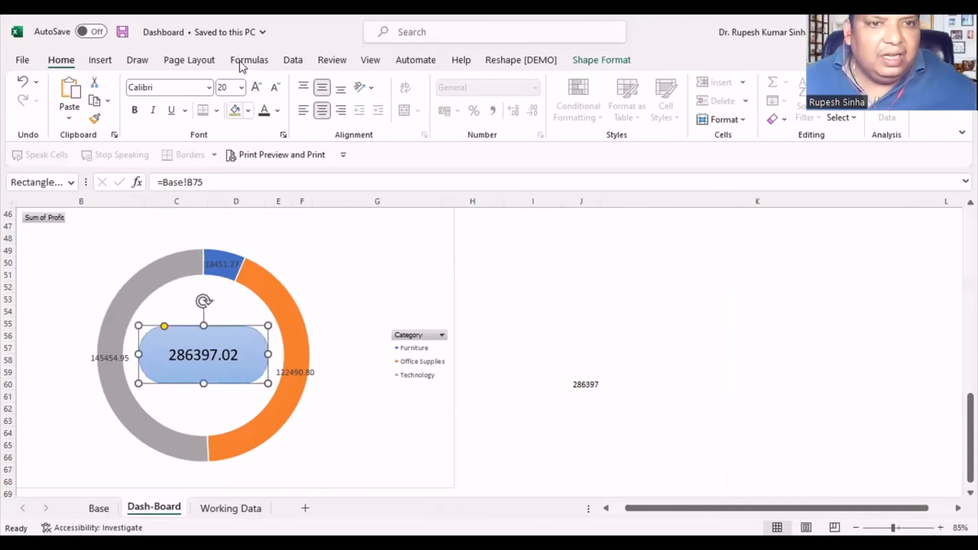
pyautogui.click(101, 61)
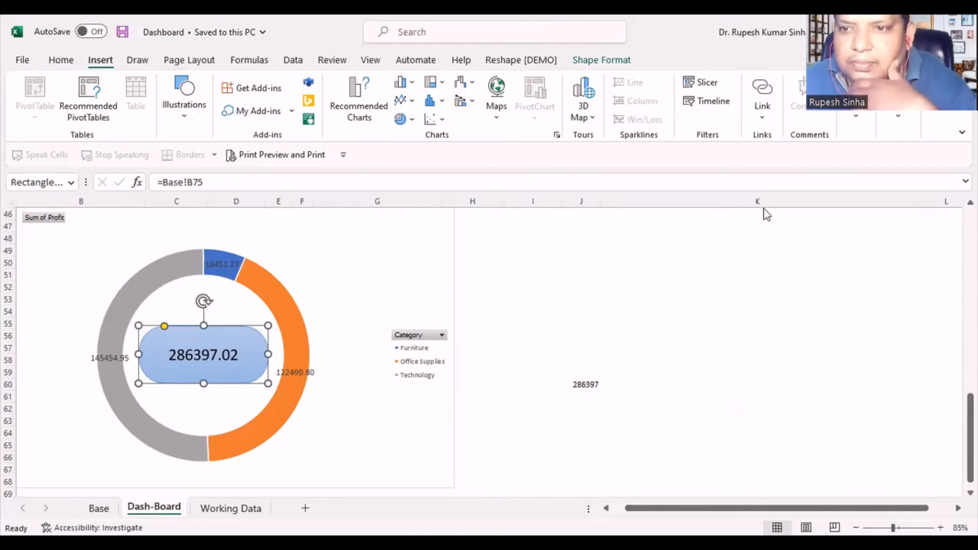
pyautogui.click(851, 127)
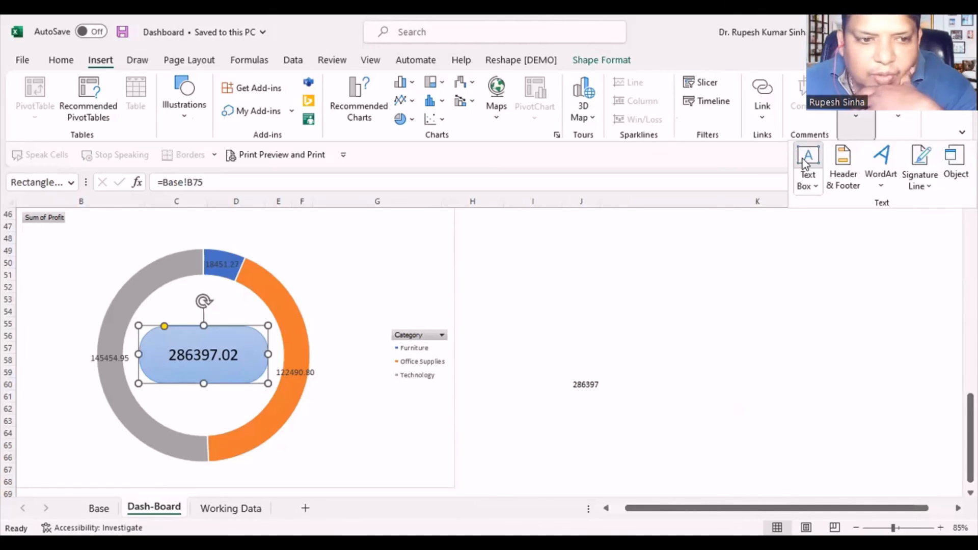
pyautogui.click(172, 313)
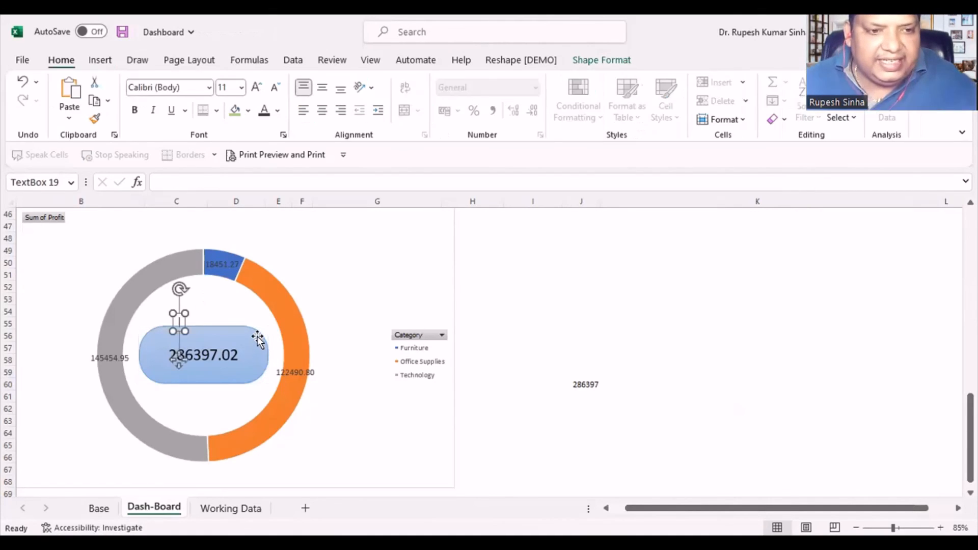
pyautogui.write('Tota')
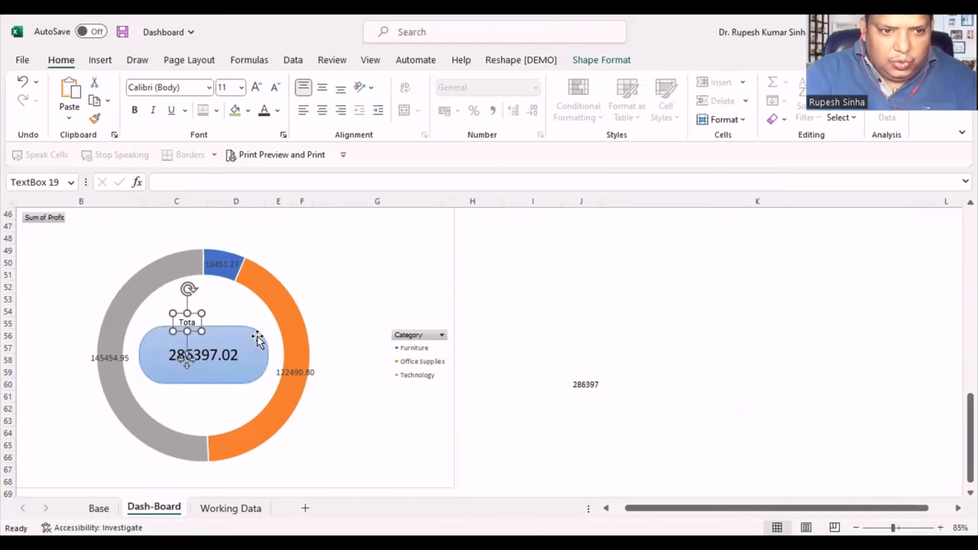
pyautogui.write('l Profit')
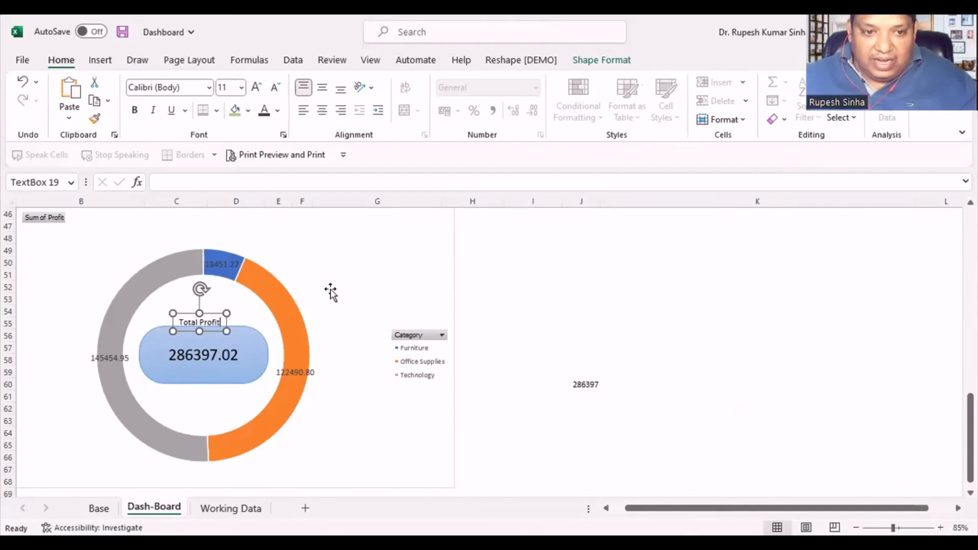
# - Move the Total Profit text box down into the rounded rectangle, just above the linked total
pyautogui.click(210, 319)
pyautogui.click(209, 319)
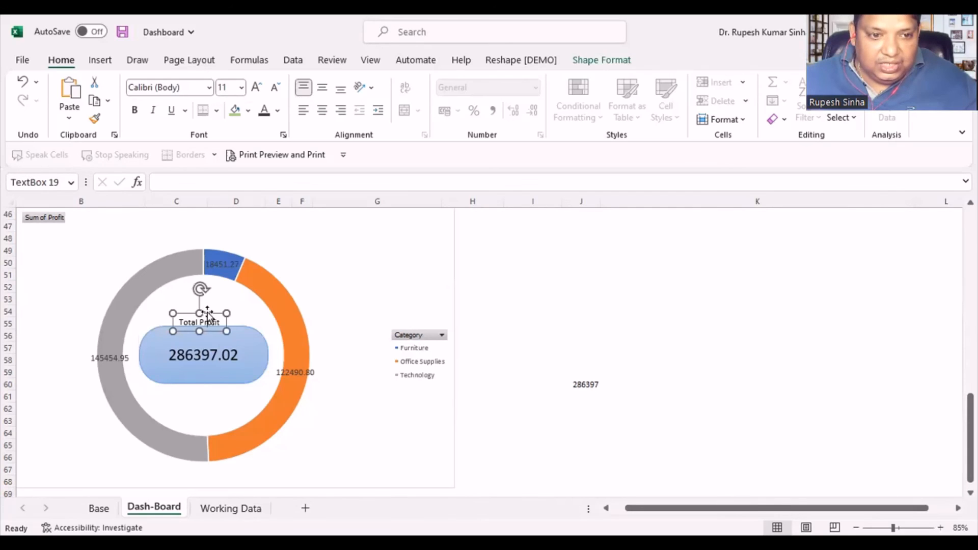
pyautogui.moveTo(205, 312); pyautogui.dragTo(203, 324)
pyautogui.click(329, 294)
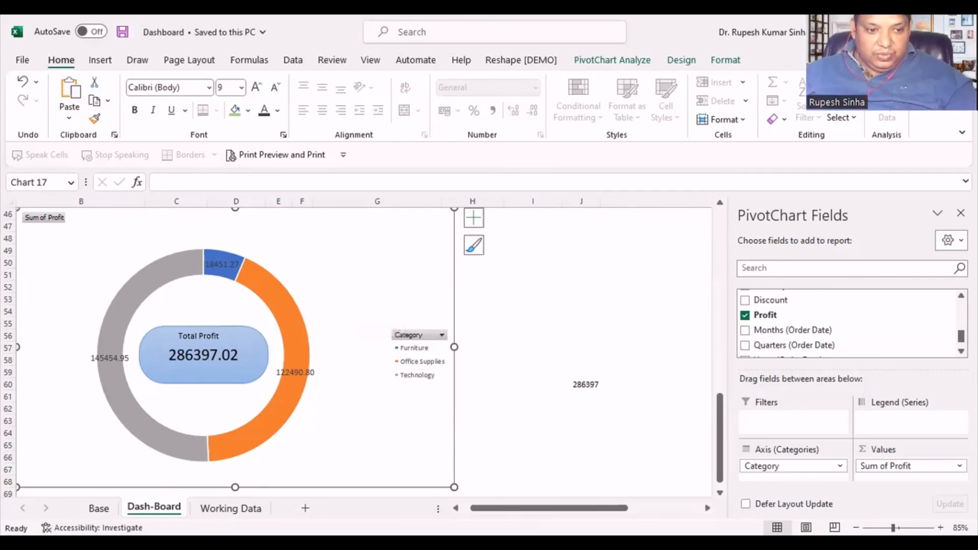
# - Rename the category profit PivotTable on Base as CategoryWise
pyautogui.click(99, 508)
pyautogui.click(80, 356)
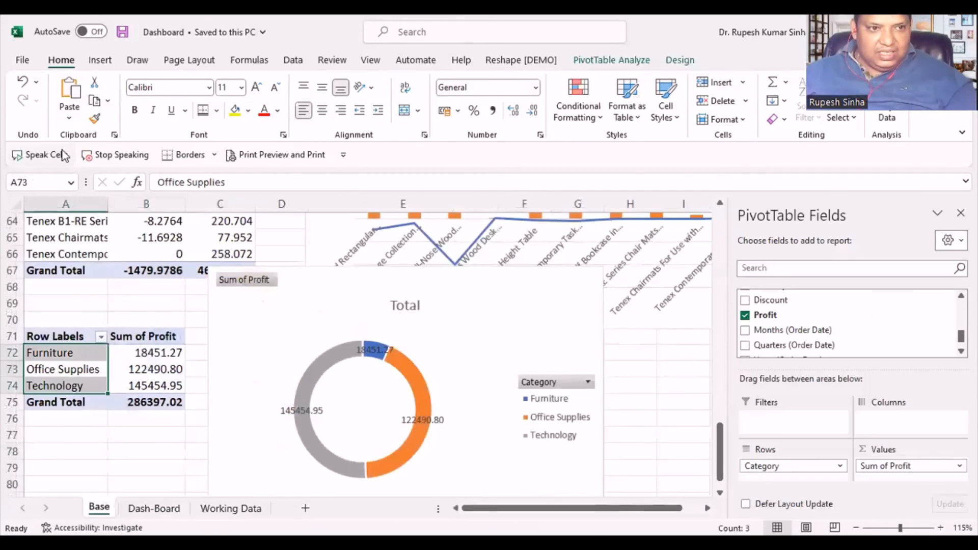
pyautogui.click(603, 61)
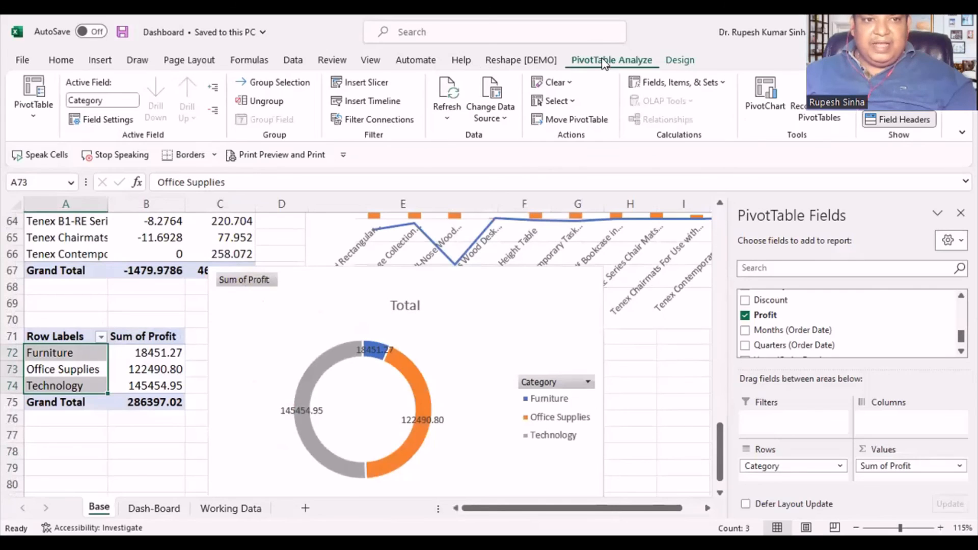
pyautogui.click(38, 115)
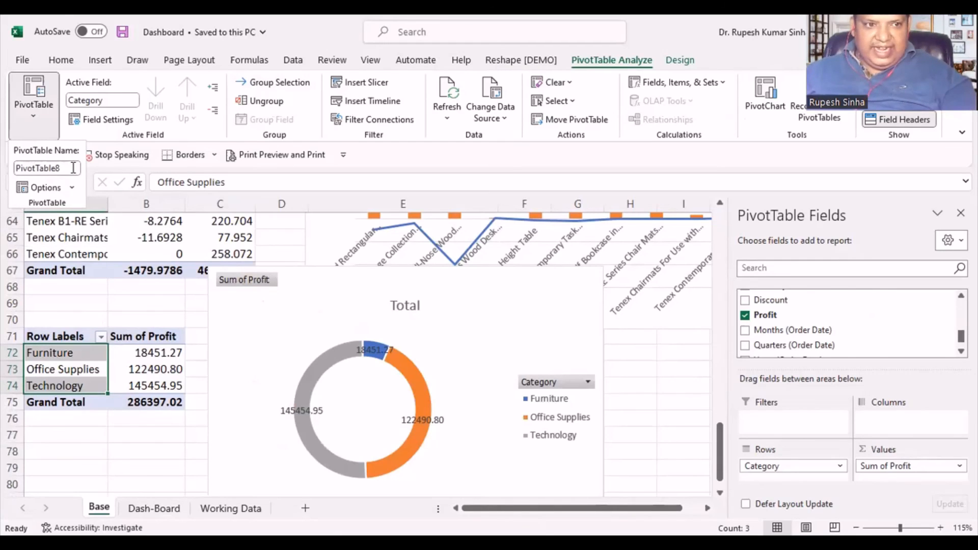
pyautogui.click(73, 167)
pyautogui.write('CategoryW')
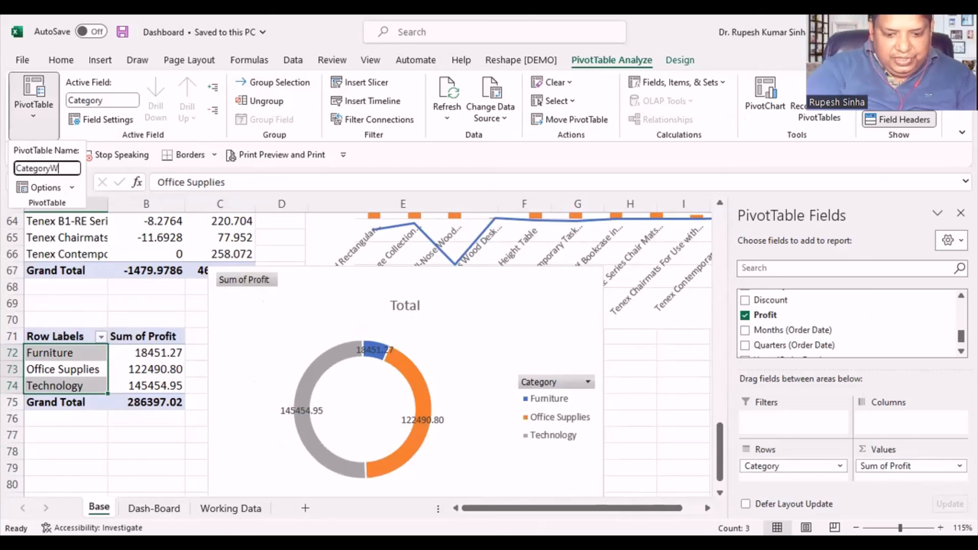
pyautogui.write('ise')
pyautogui.press('Return')
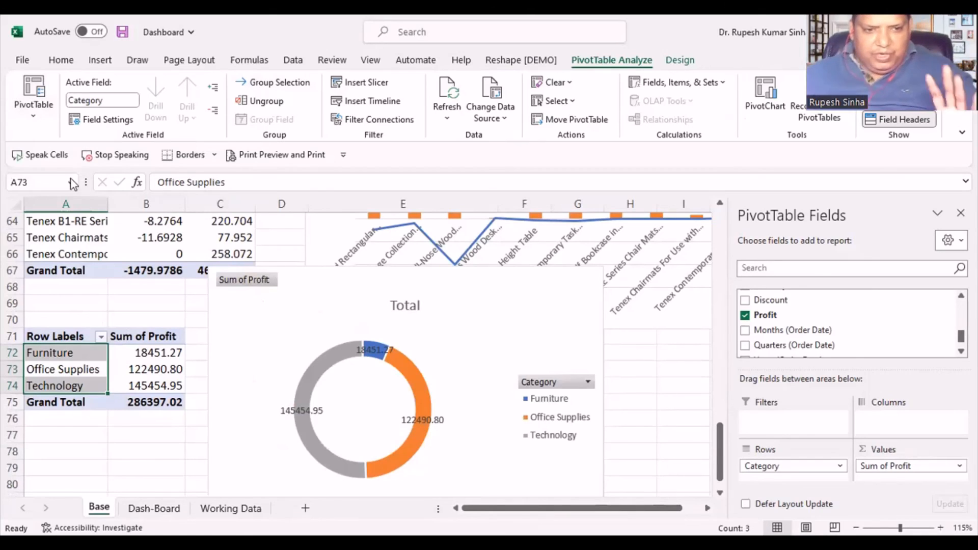
# - Connect the Segment slicer on Dash-Board to the CategoryWise PivotTable through its report connections
pyautogui.click(154, 508)
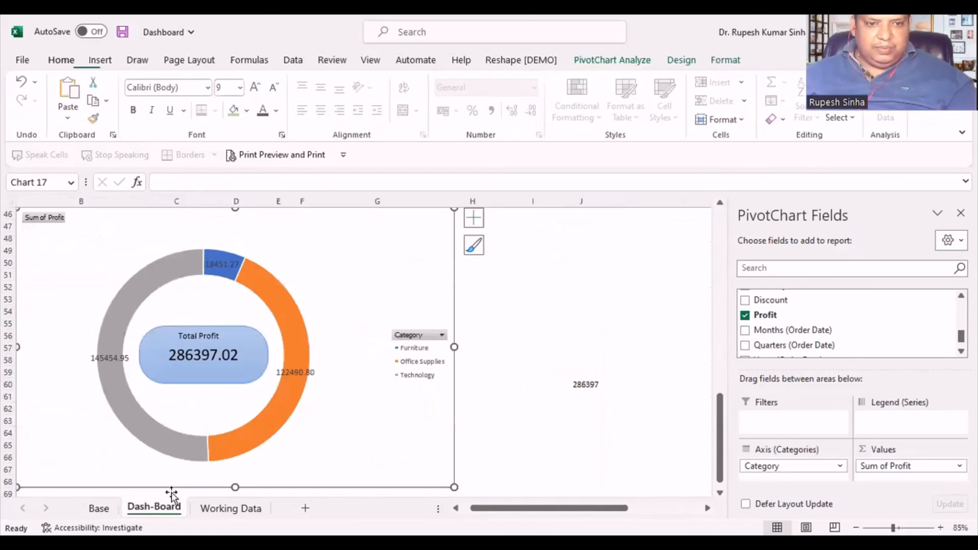
pyautogui.scroll(7, 433, 285)
pyautogui.scroll(7, 425, 305)
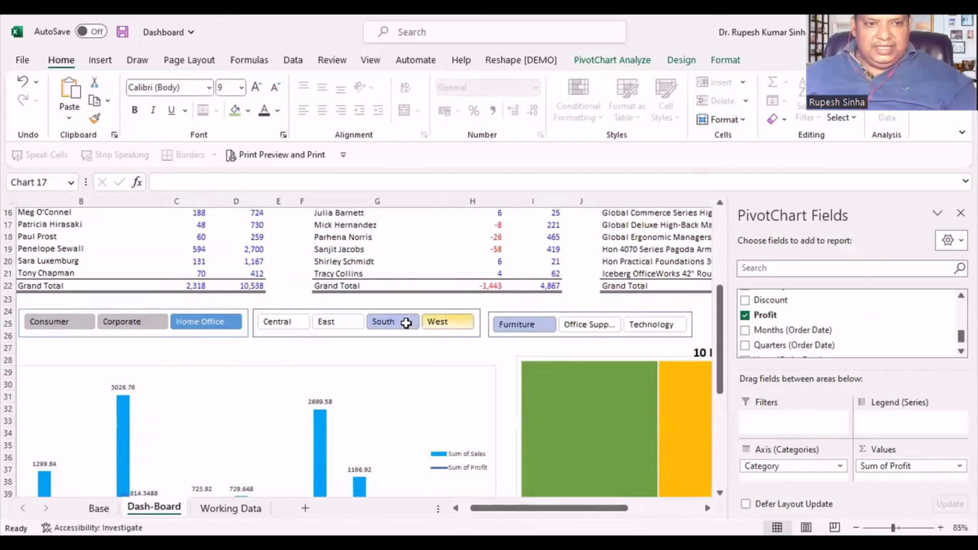
pyautogui.scroll(-2, 106, 466)
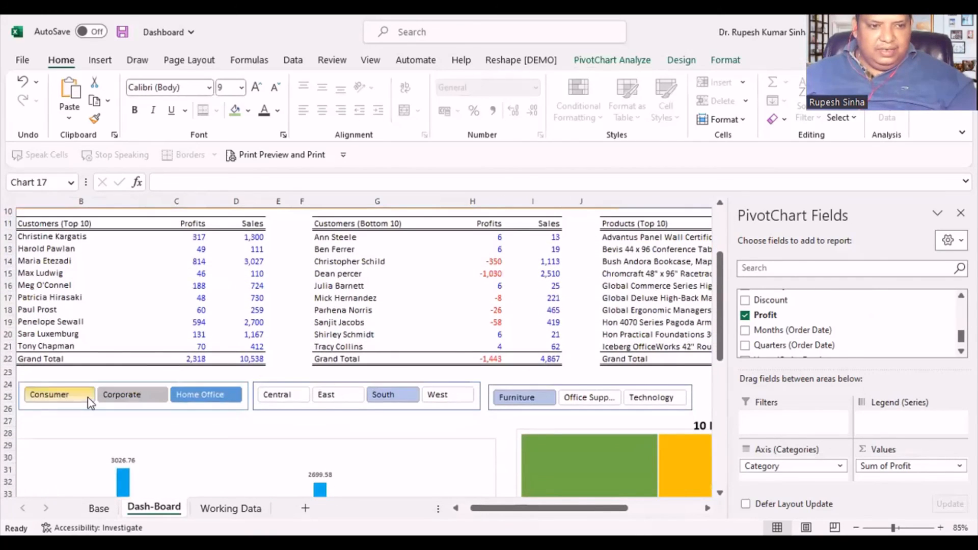
pyautogui.scroll(-4, 200, 419)
pyautogui.scroll(-6, 200, 419)
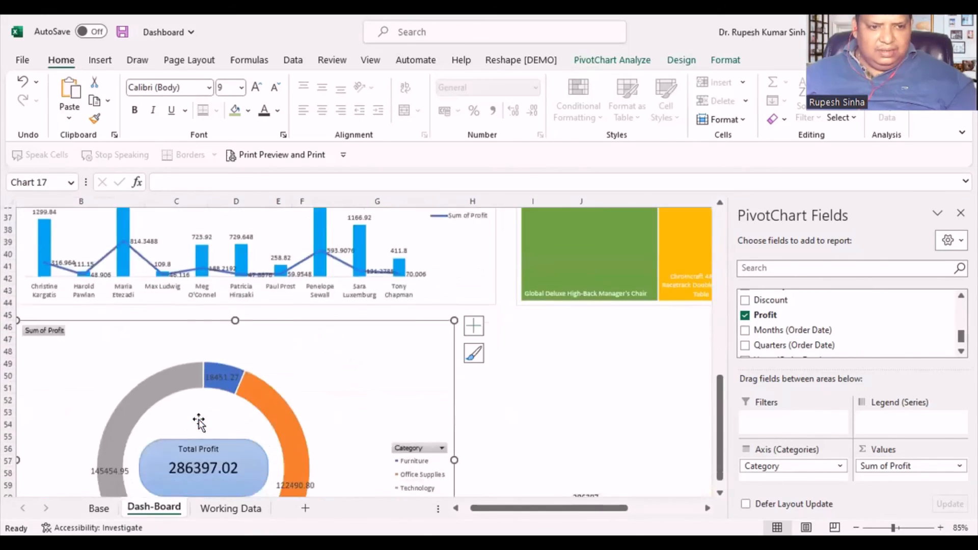
pyautogui.scroll(9, 197, 415)
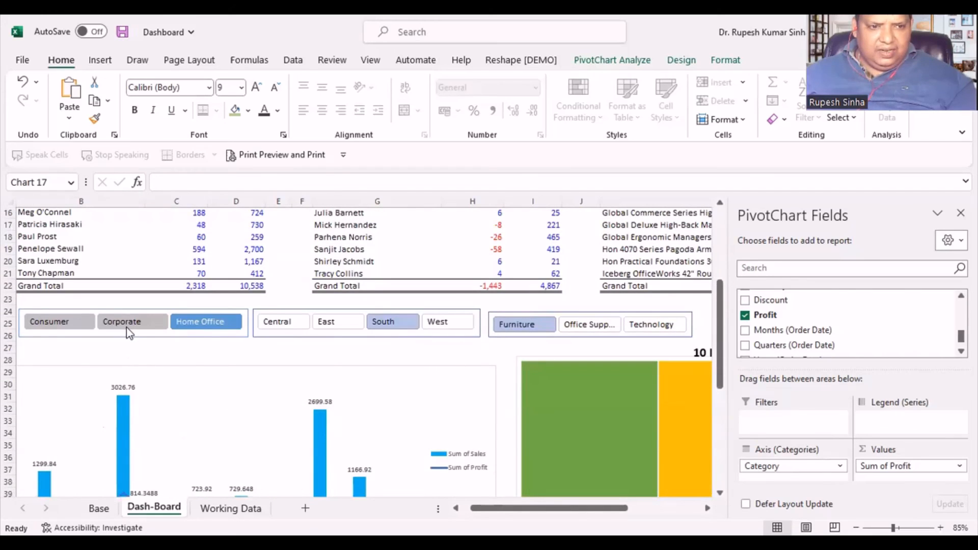
pyautogui.click(130, 330)
pyautogui.rightClick(129, 326)
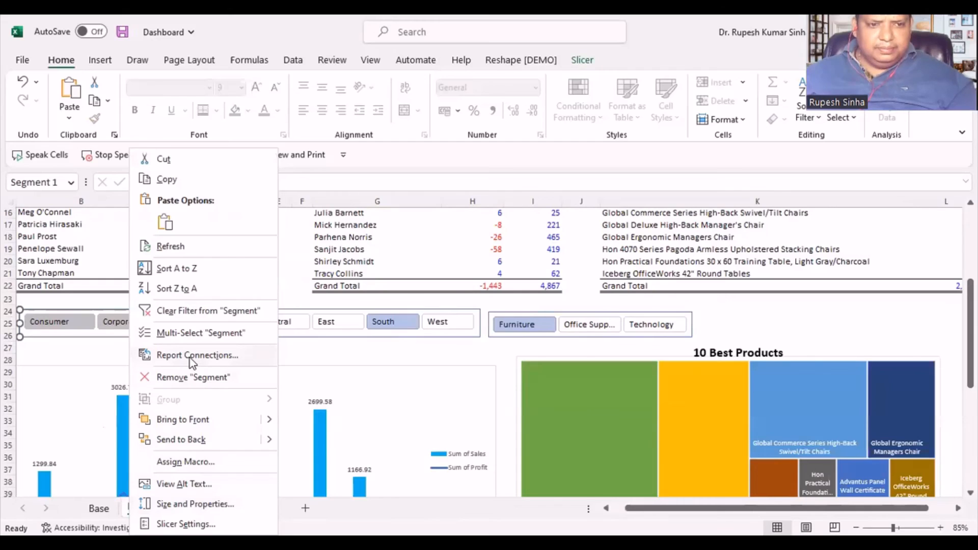
pyautogui.click(175, 355)
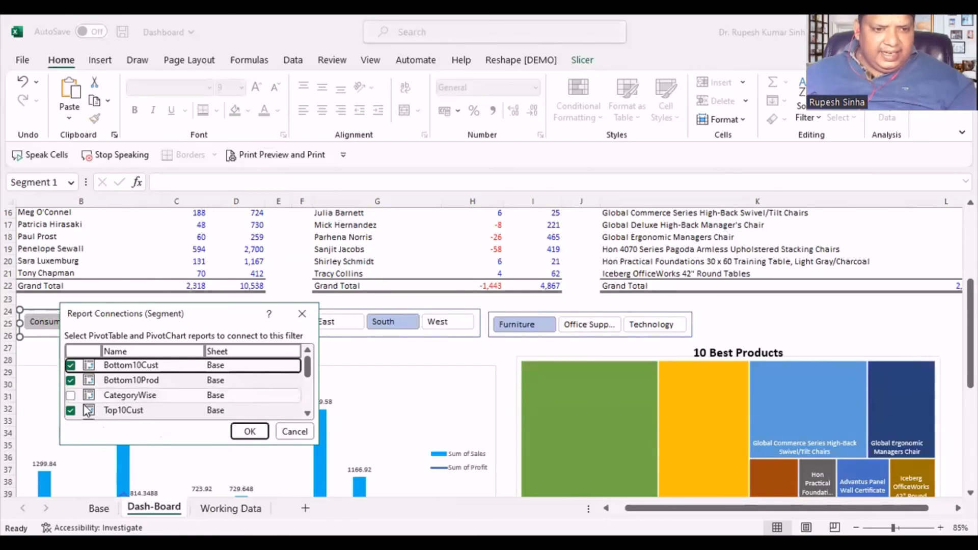
pyautogui.click(70, 396)
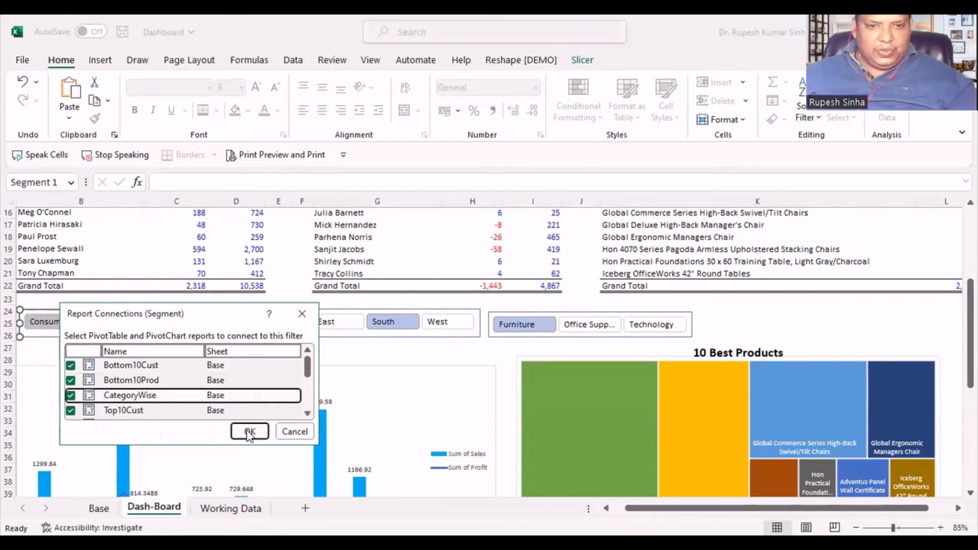
pyautogui.press('Return')
# - Connect the Region slicer to the CategoryWise PivotTable through its report connections
pyautogui.rightClick(340, 325)
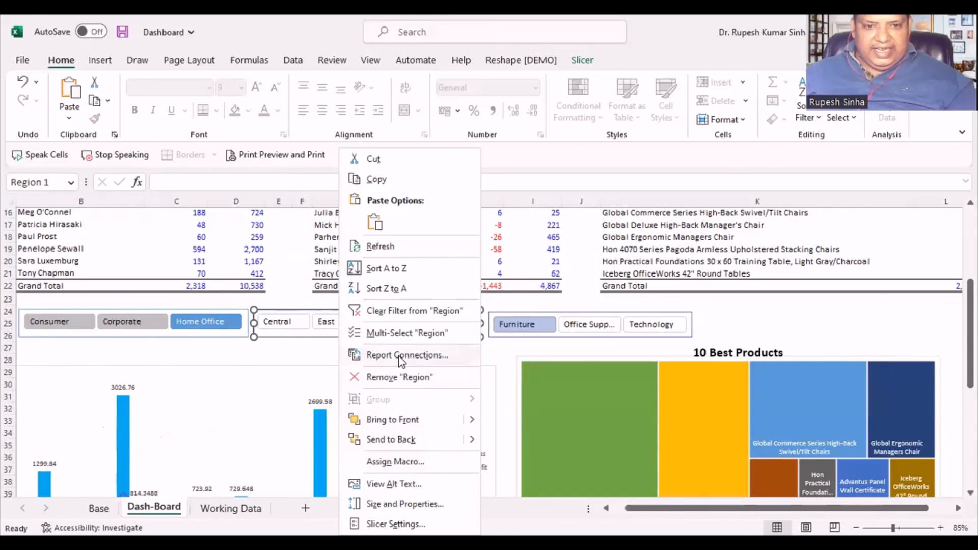
pyautogui.click(282, 395)
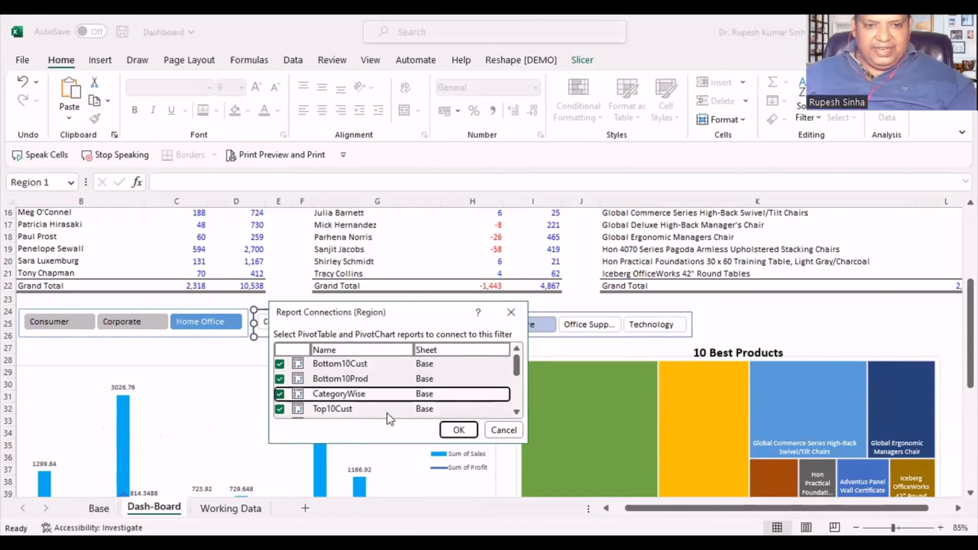
pyautogui.click(458, 429)
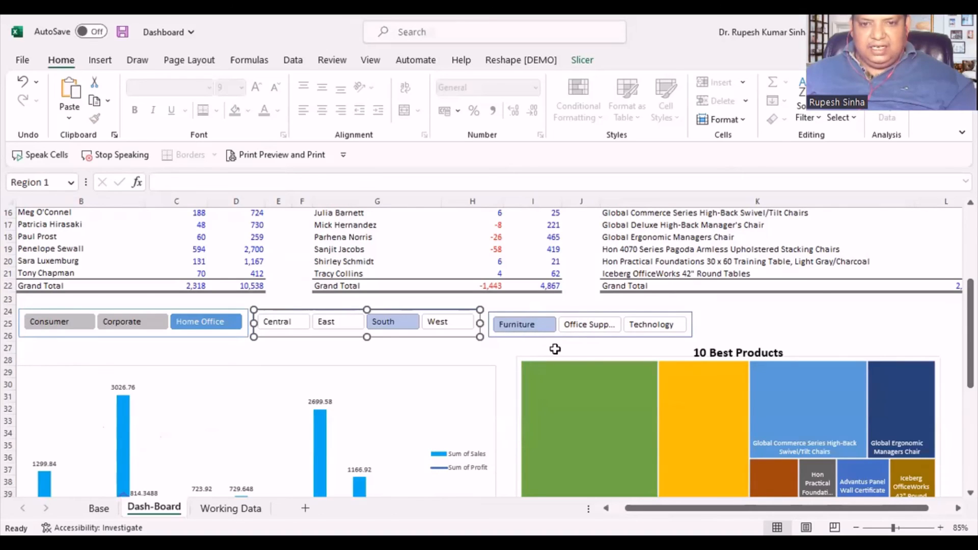
# - Connect the Category slicer to the CategoryWise PivotTable through its report connections
pyautogui.click(563, 332)
pyautogui.rightClick(563, 332)
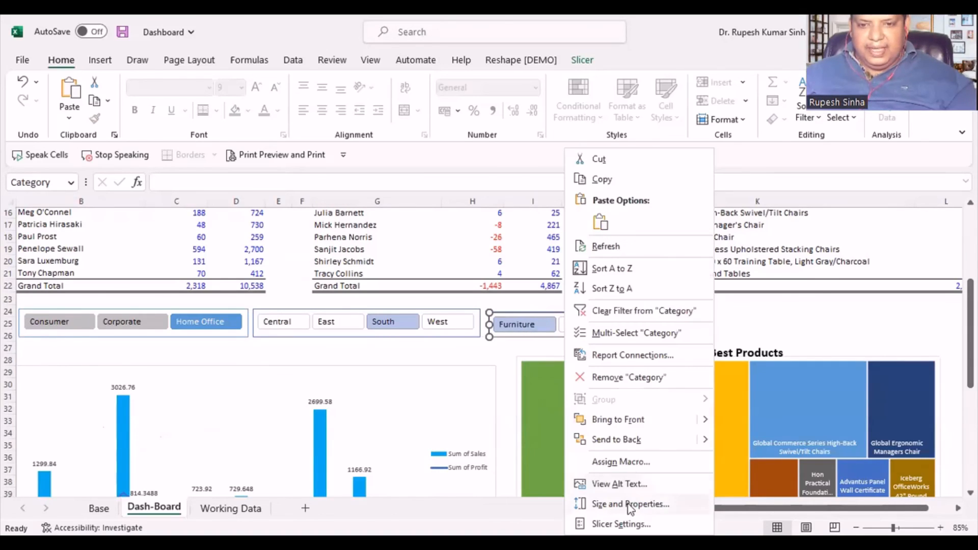
pyautogui.click(617, 359)
pyautogui.click(527, 392)
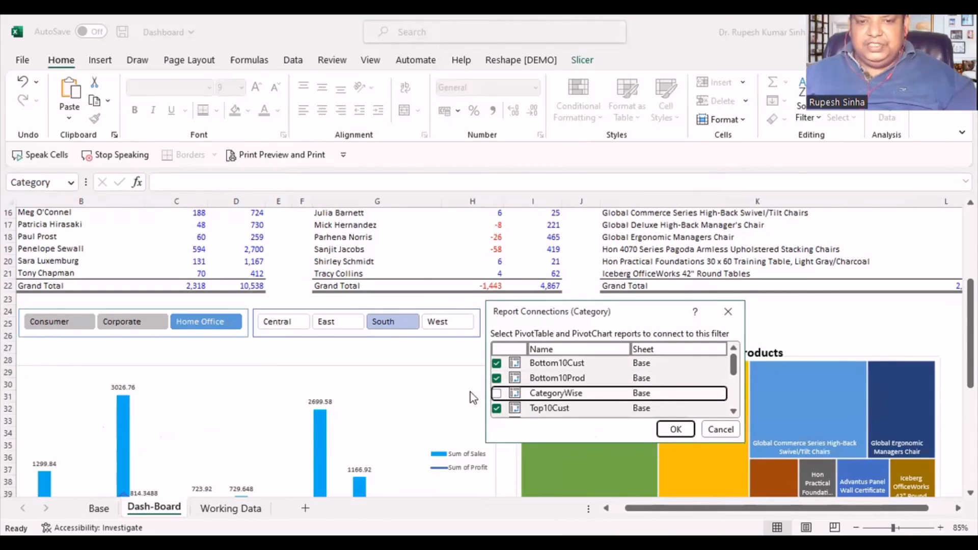
pyautogui.click(676, 429)
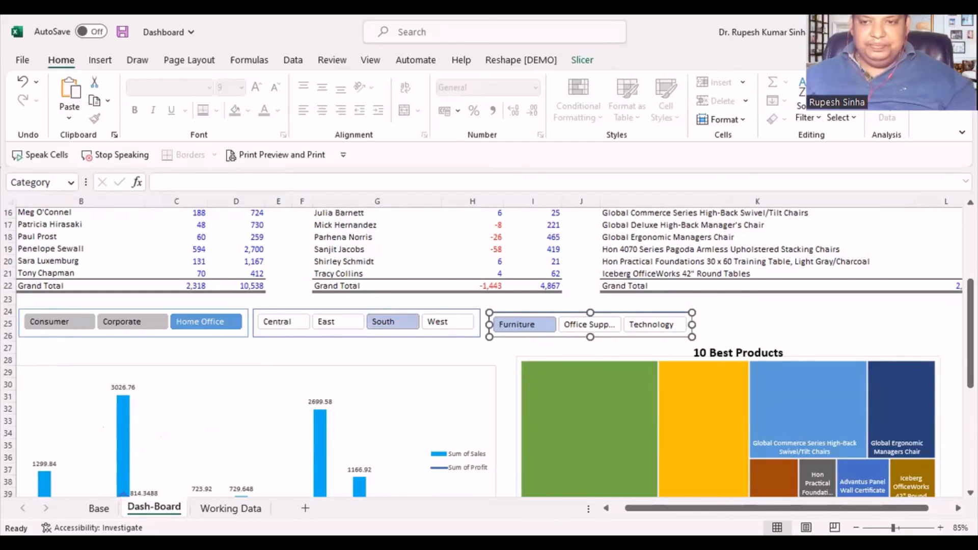
# - On Base, close the PivotTable Fields pane and move the category profit doughnut chart so it starts near row 72, over columns A to C
pyautogui.click(916, 338)
pyautogui.scroll(-3, 917, 339)
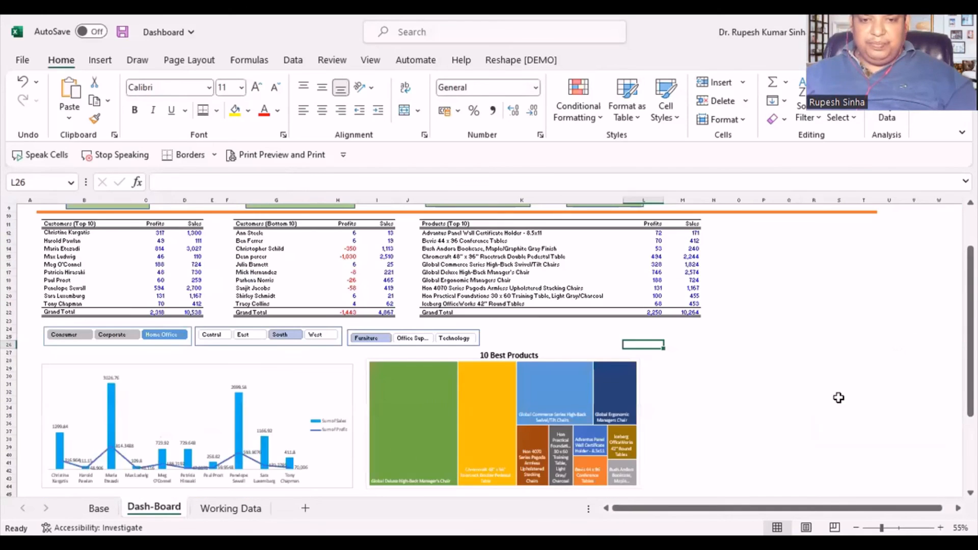
pyautogui.scroll(-2, 781, 414)
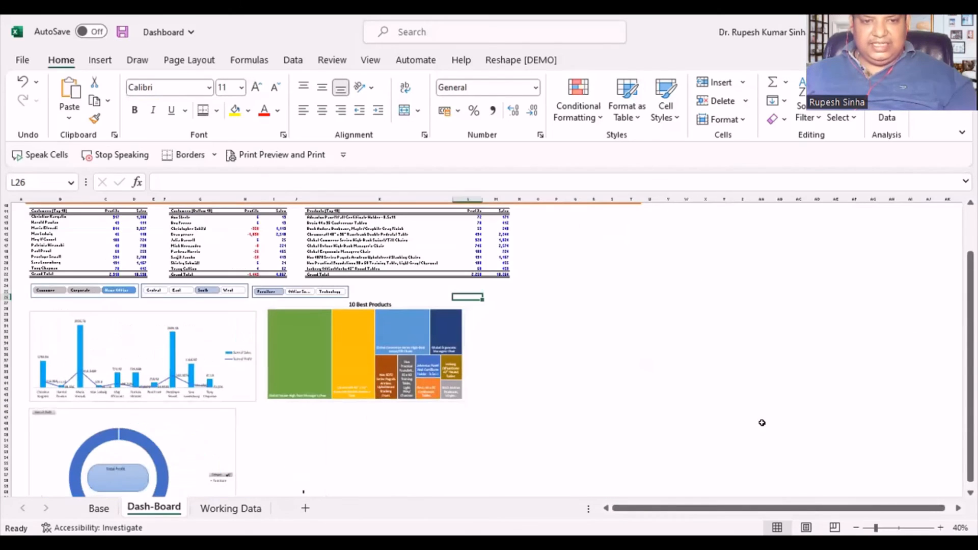
pyautogui.scroll(-1, 372, 450)
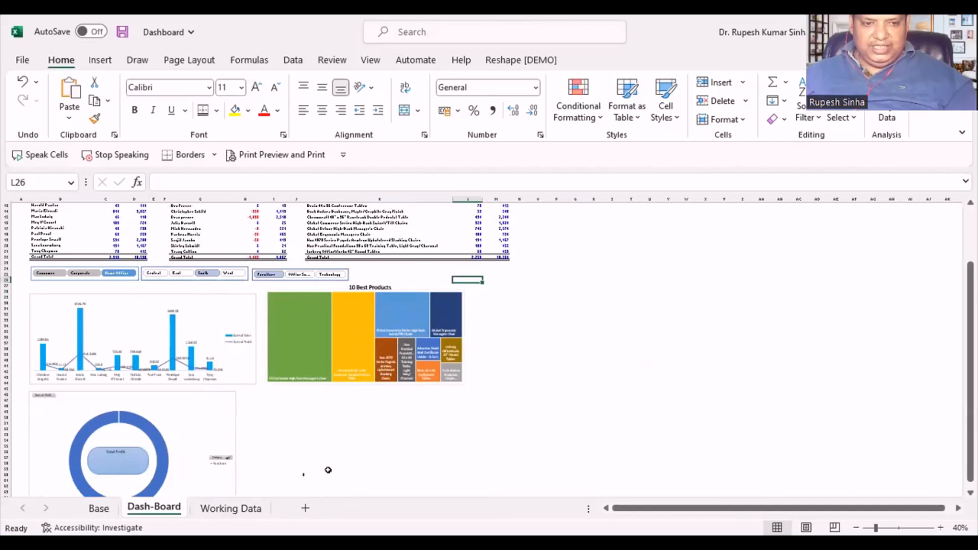
pyautogui.click(99, 508)
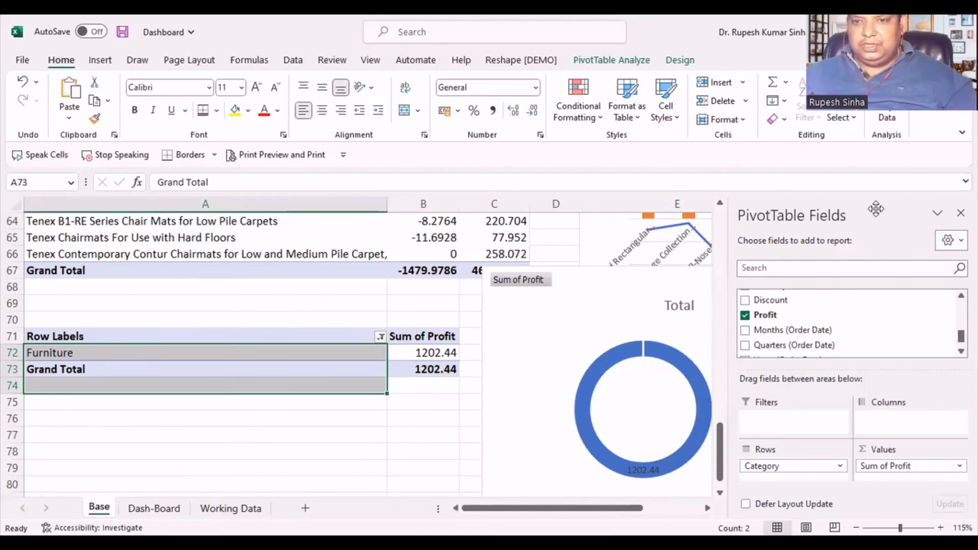
pyautogui.click(961, 213)
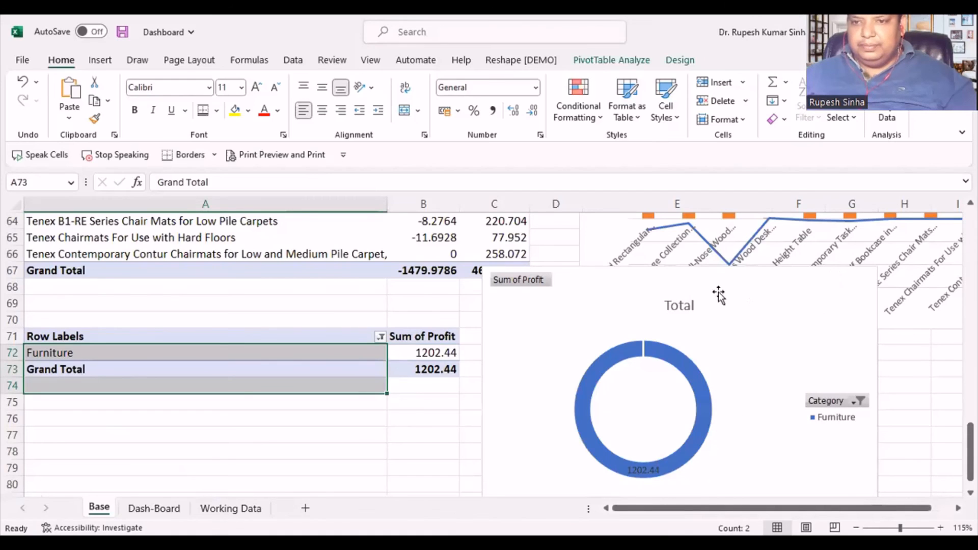
pyautogui.moveTo(742, 300); pyautogui.dragTo(386, 378)
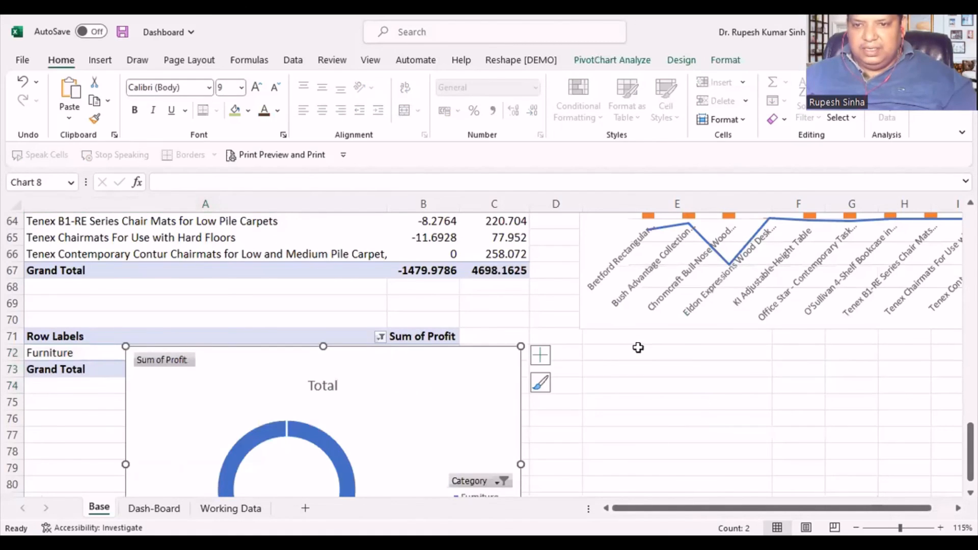
pyautogui.scroll(5, 638, 347)
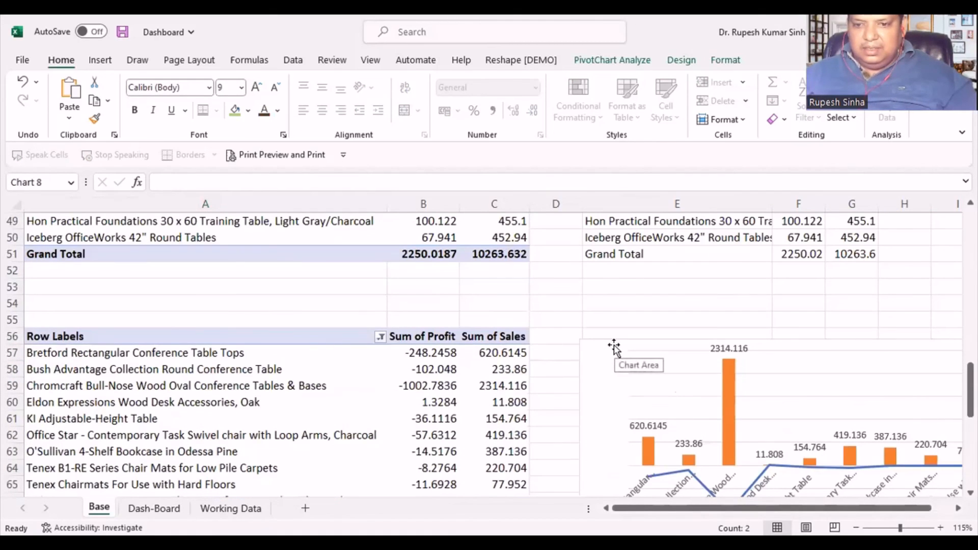
# - Move the product sales and profit combo chart beside row 56 on Base to Dash-Board, starting at cell I47
pyautogui.click(632, 342)
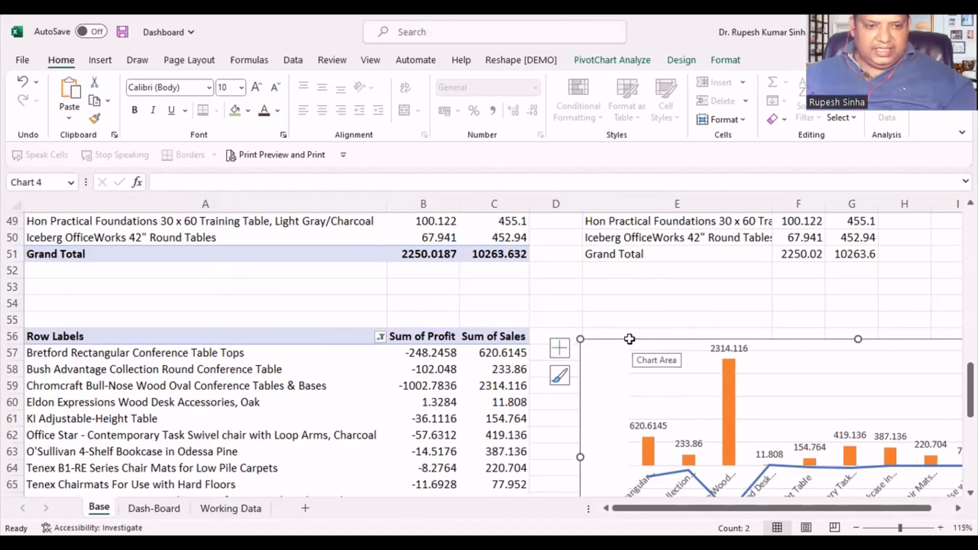
pyautogui.hotkey('ctrl', 'x')
pyautogui.click(169, 505)
pyautogui.click(315, 453)
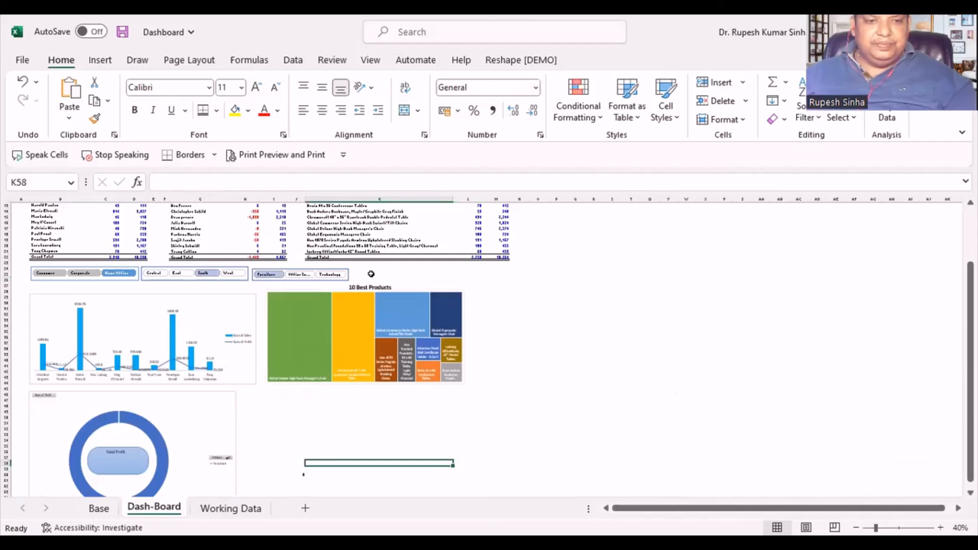
pyautogui.click(278, 401)
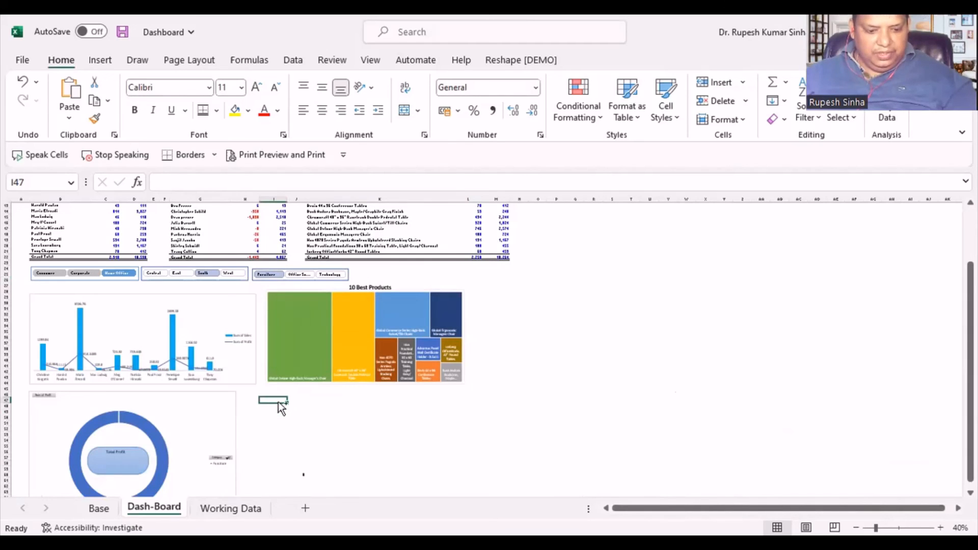
pyautogui.hotkey('ctrl', 'v')
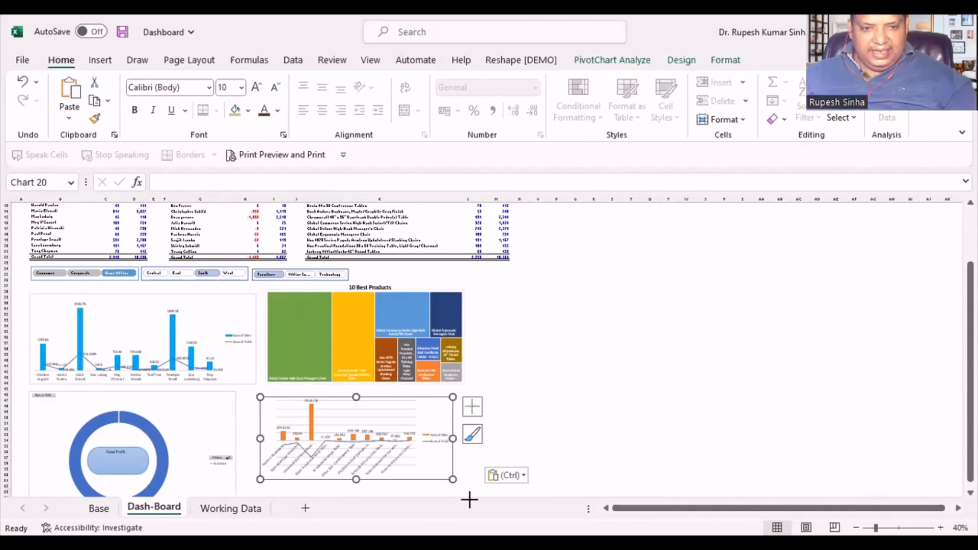
# - Enlarge the combo chart on Dash-Board so its bottom edge roughly lines up with that of the doughnut chart
pyautogui.moveTo(466, 496); pyautogui.dragTo(483, 507)
pyautogui.scroll(-1, 555, 434)
pyautogui.scroll(-1, 555, 433)
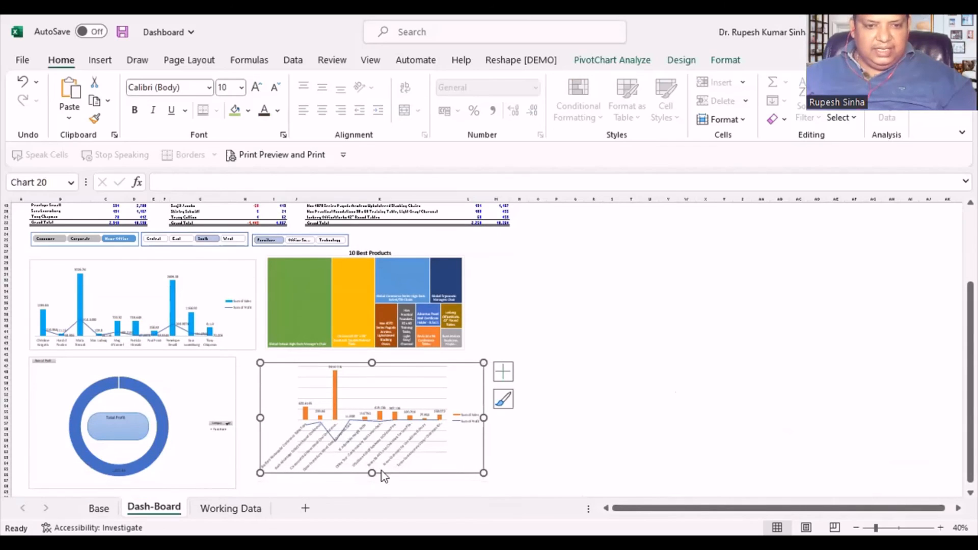
pyautogui.moveTo(371, 472); pyautogui.dragTo(372, 486)
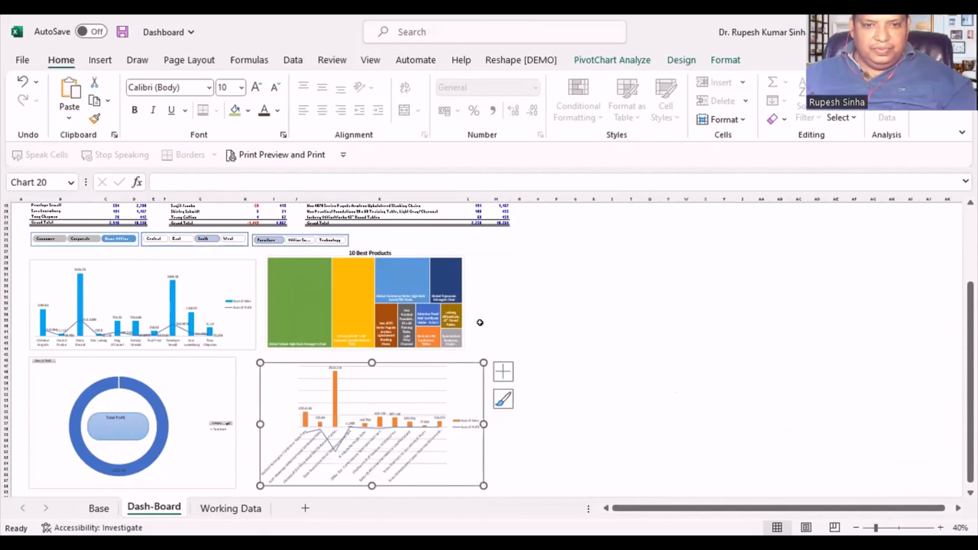
# - Widen the 10 Best Products treemap and the combo chart below it to about the right edge of the products table
pyautogui.moveTo(465, 302); pyautogui.dragTo(505, 302)
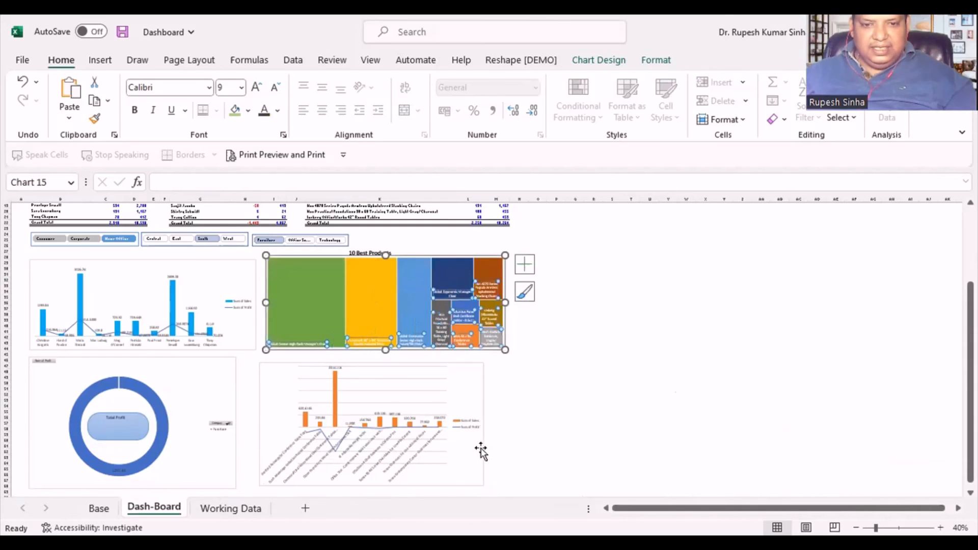
pyautogui.click(481, 450)
pyautogui.moveTo(483, 424); pyautogui.dragTo(503, 428)
pyautogui.click(553, 378)
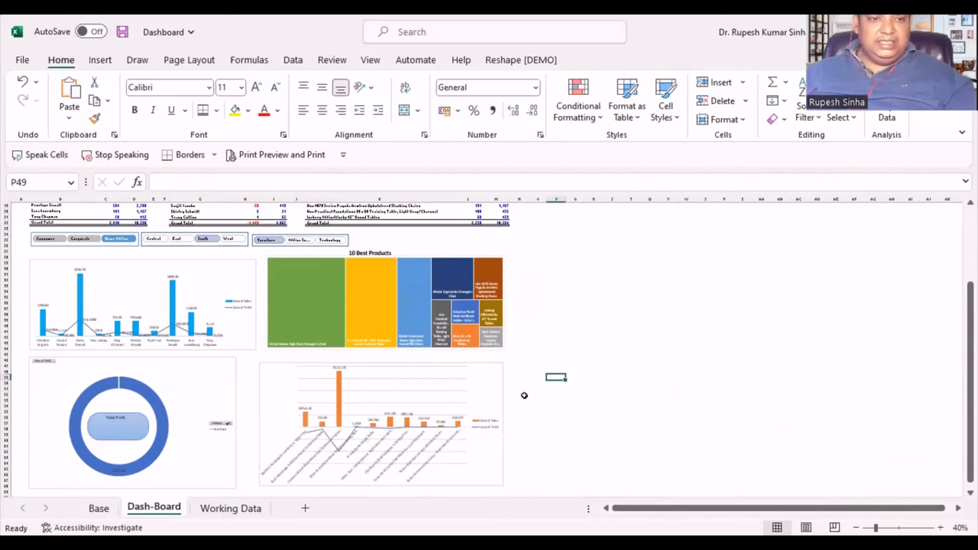
# - Test the dashboard slicers with the Office Supplies and Technology categories, the East region and the Home Office segment
pyautogui.scroll(1, 522, 395)
pyautogui.click(297, 257)
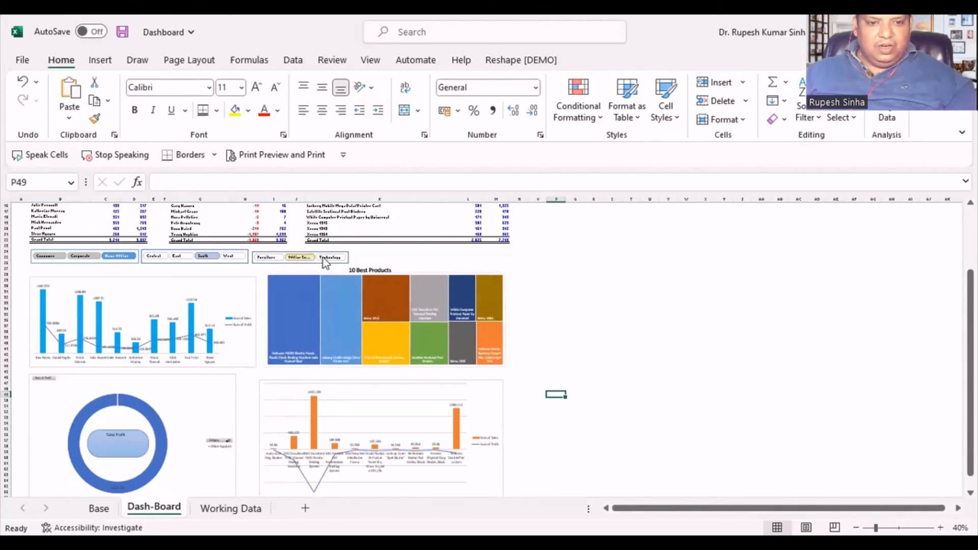
pyautogui.click(336, 258)
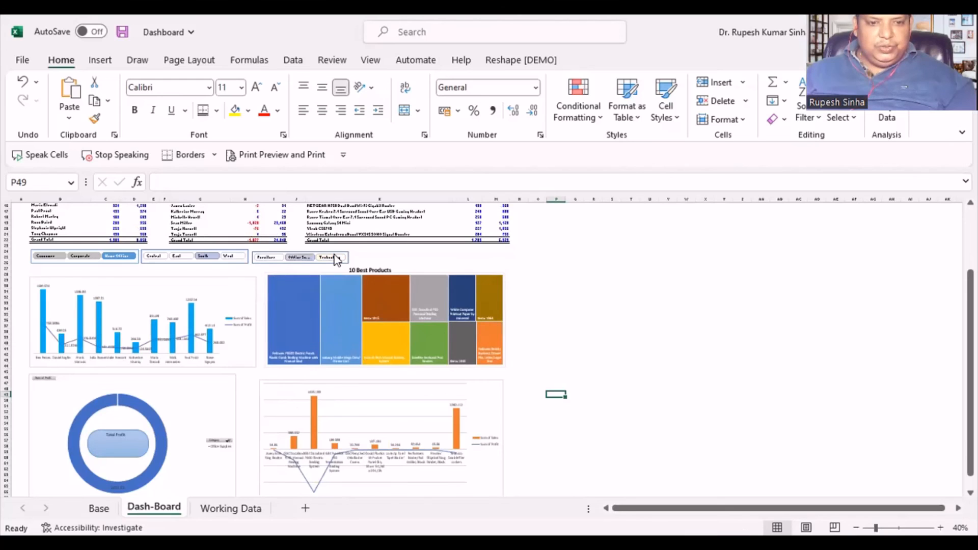
pyautogui.click(184, 257)
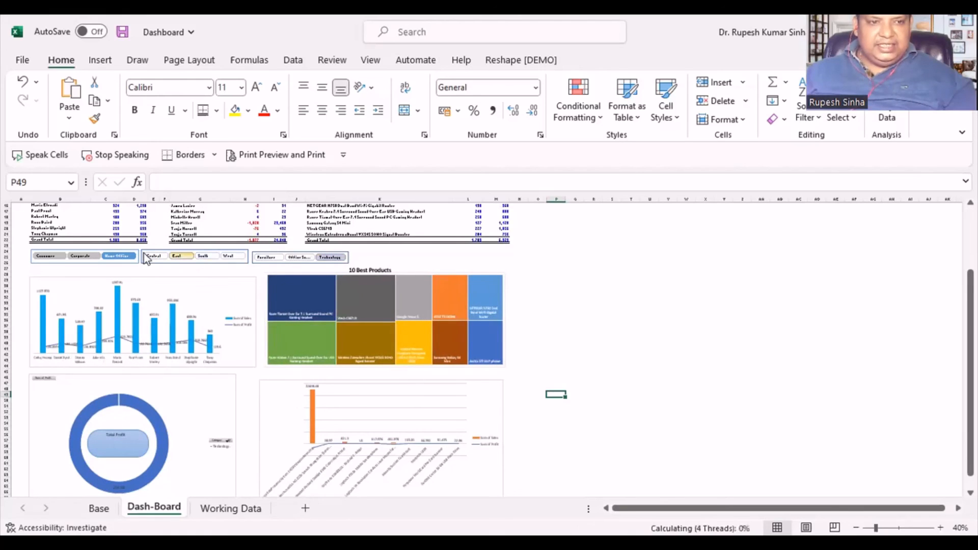
pyautogui.click(126, 253)
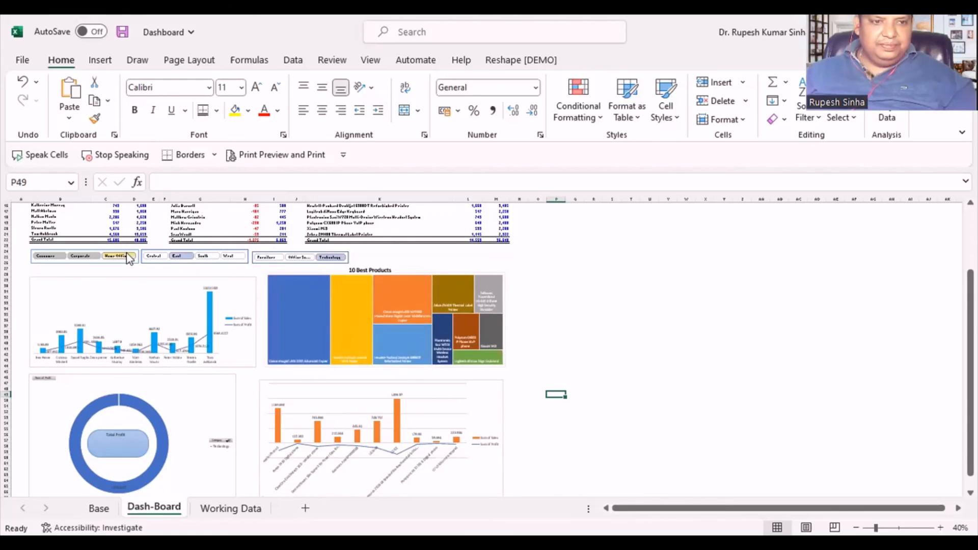
# - Filter the dashboard to the Central region with all segments and all three categories included, and review the charts
pyautogui.click(151, 255)
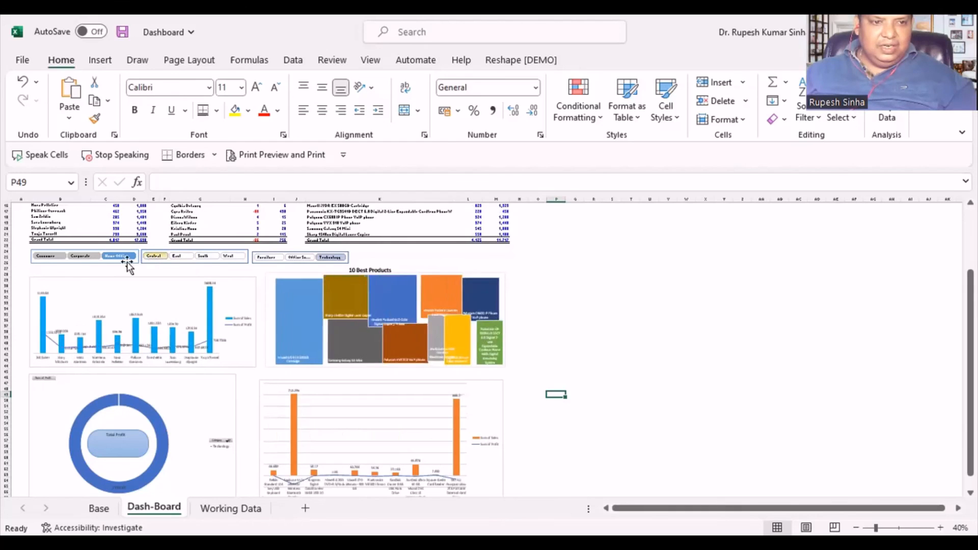
pyautogui.click(83, 255)
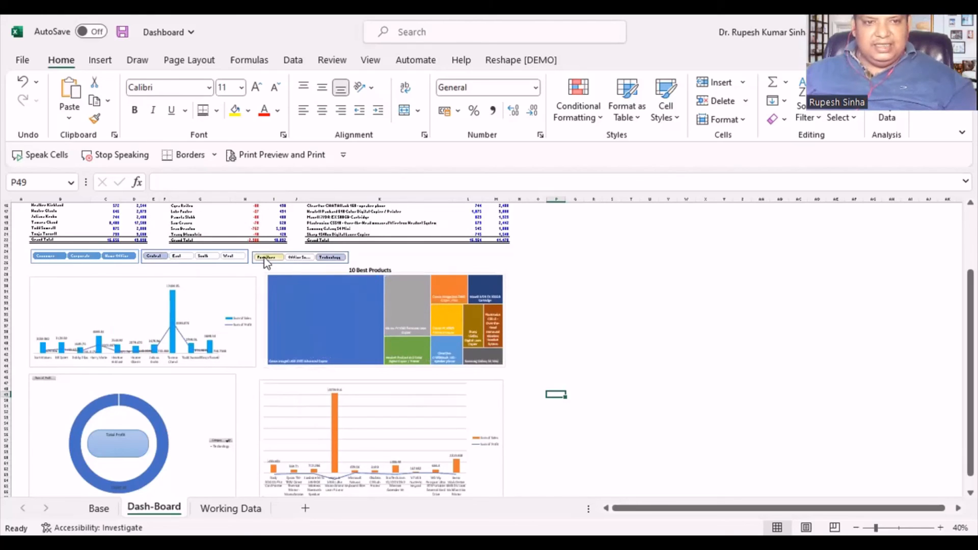
pyautogui.click(298, 258)
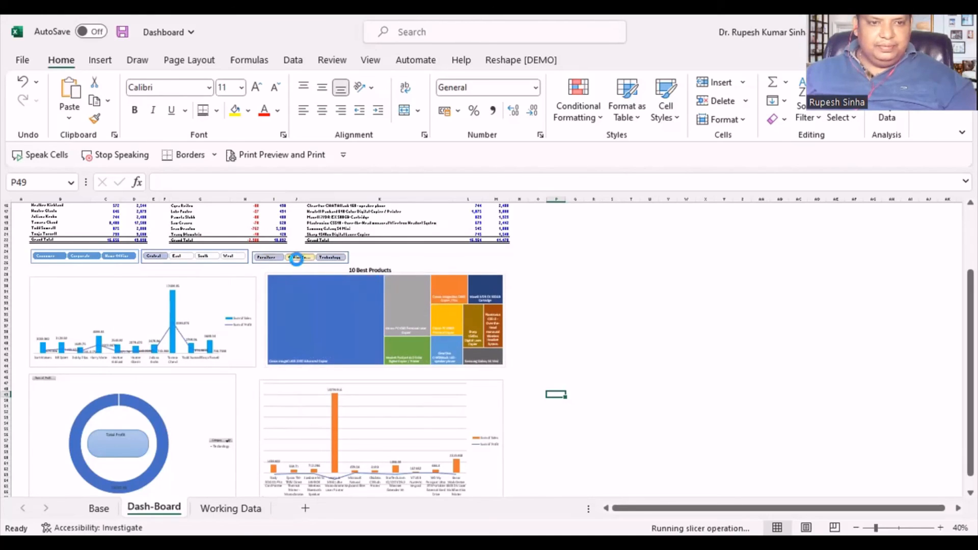
pyautogui.scroll(-4, 572, 418)
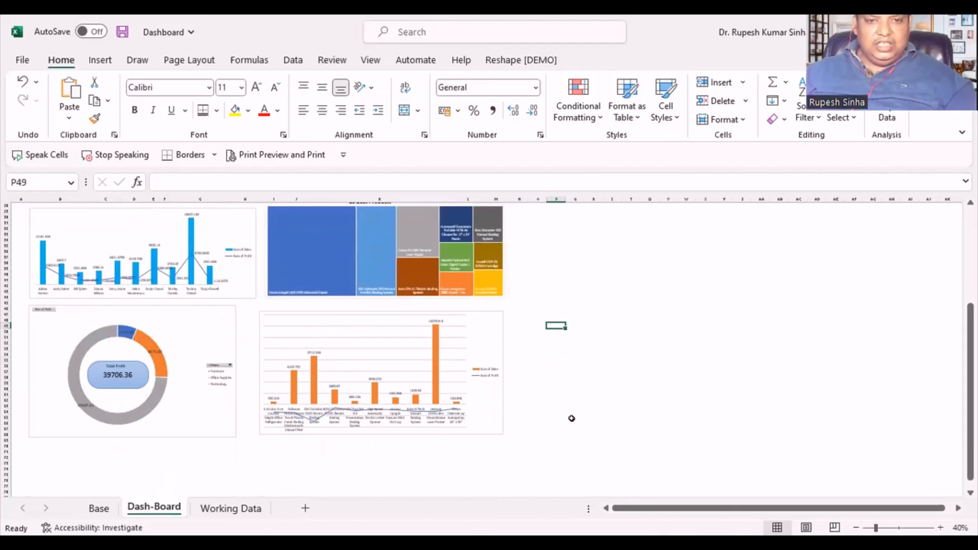
pyautogui.scroll(9, 570, 417)
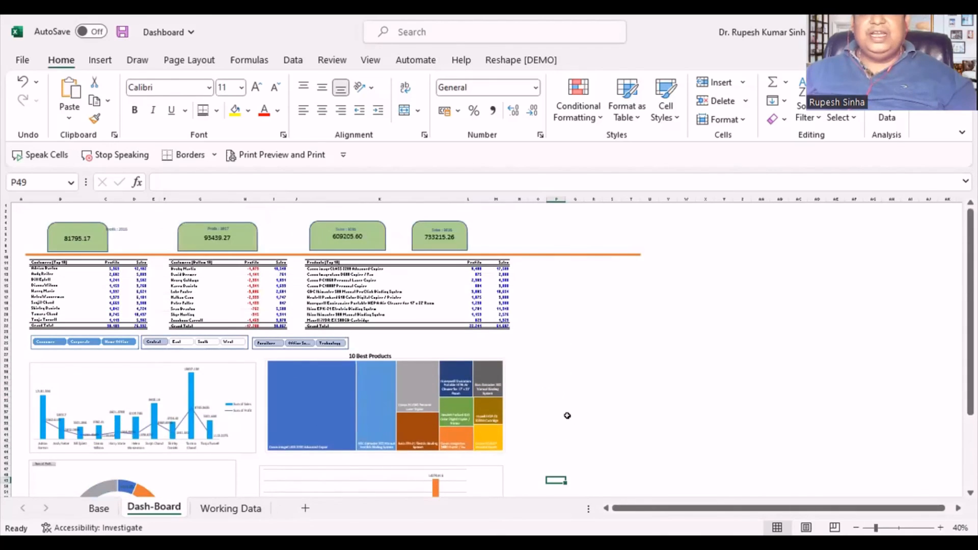
# - Move the "Profit : 2016" label onto the first green card, above its profit figure
pyautogui.keyDown('ctrl'); pyautogui.scroll(4, 564, 412); pyautogui.keyUp('ctrl')
pyautogui.scroll(10, 583, 396)
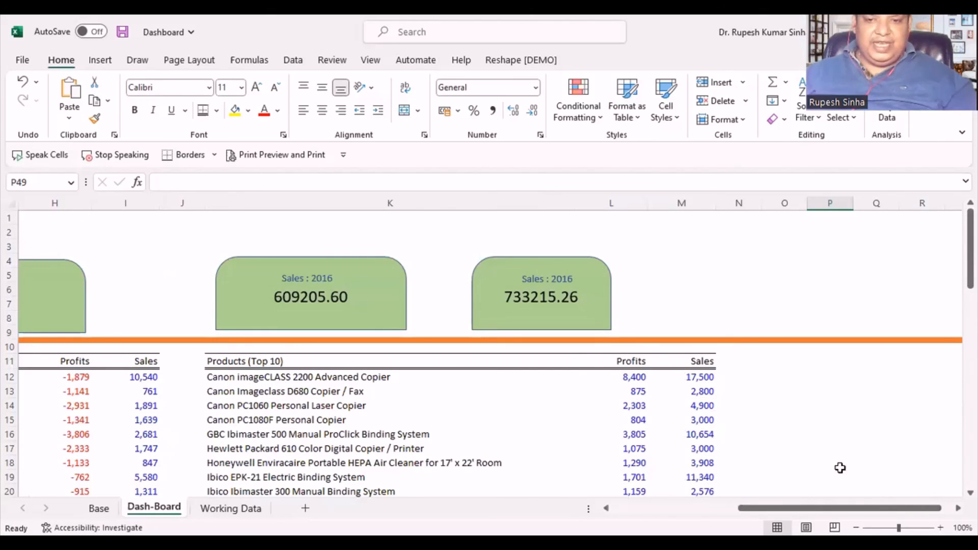
pyautogui.moveTo(799, 509); pyautogui.dragTo(672, 509)
pyautogui.click(279, 265)
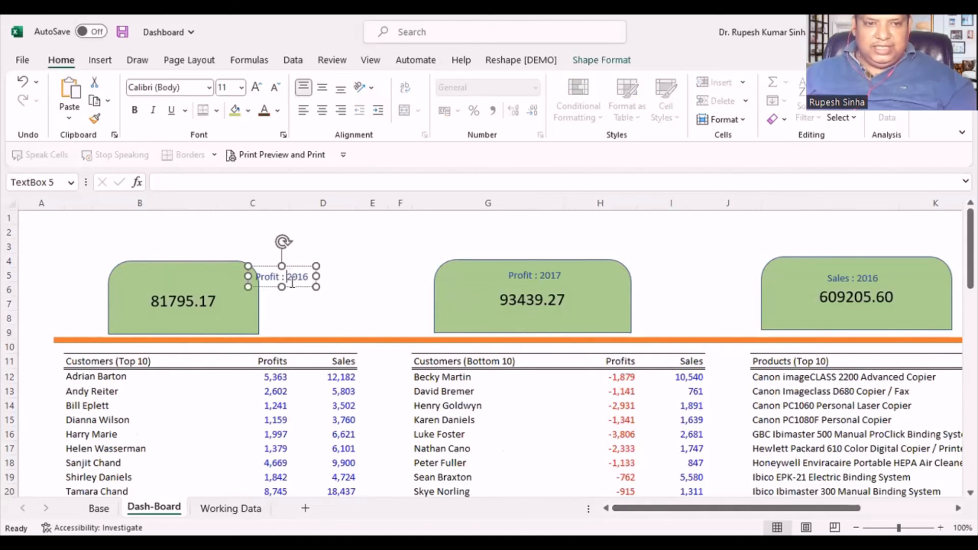
pyautogui.moveTo(279, 265); pyautogui.dragTo(197, 265)
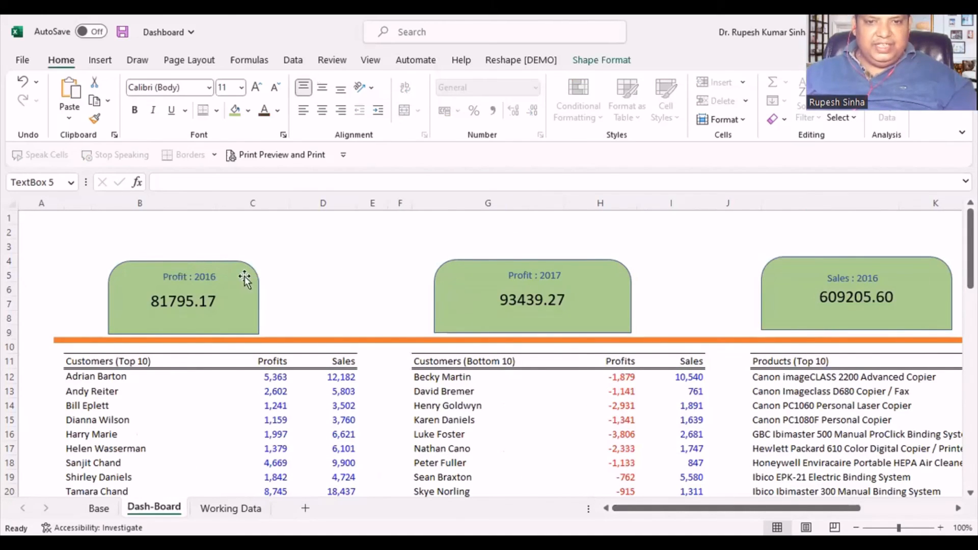